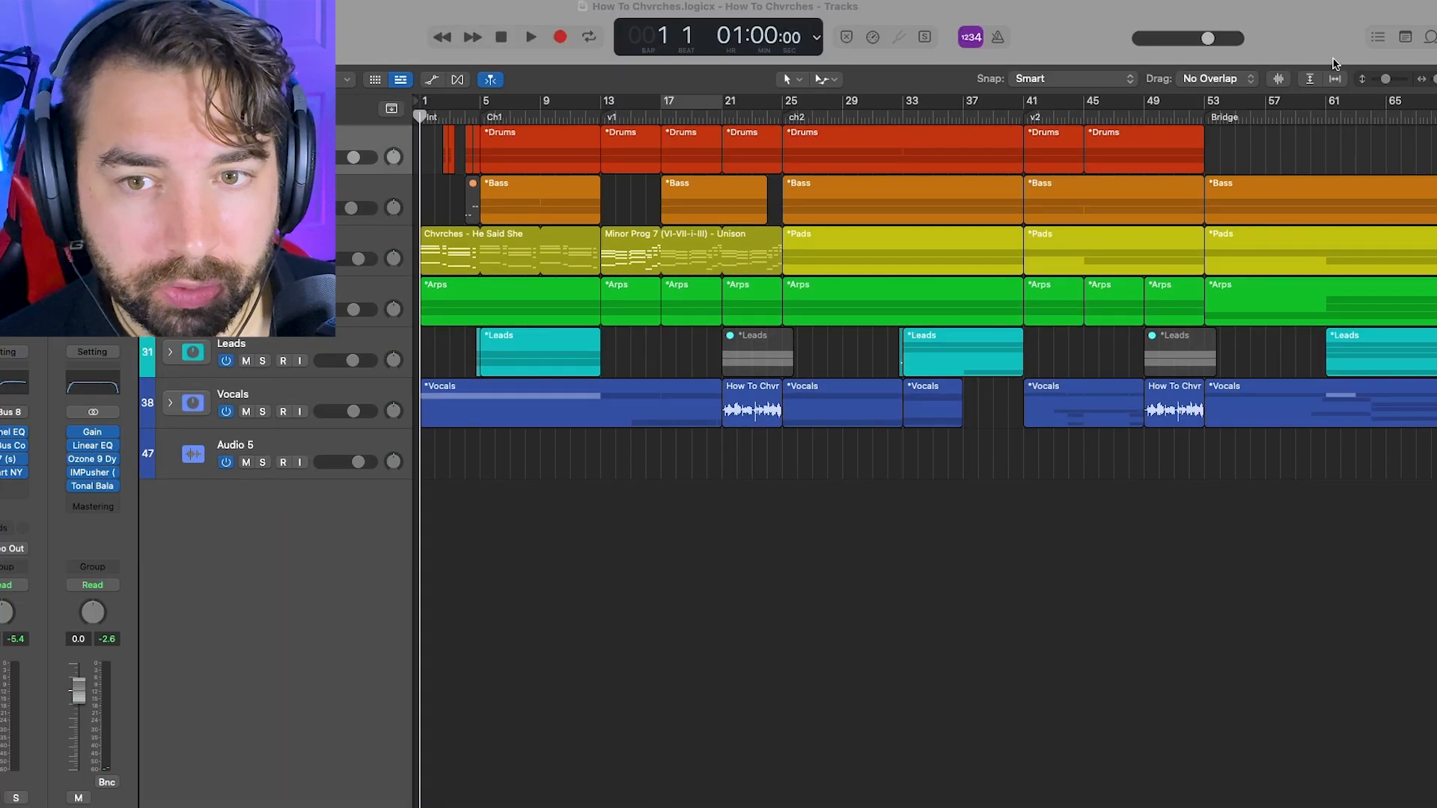
- Fit the whole arrangement in the timeline and play the song from the beginning
{"action": "left_click_drag", "start_coordinate": [1436, 79], "coordinate": [1434, 80]}
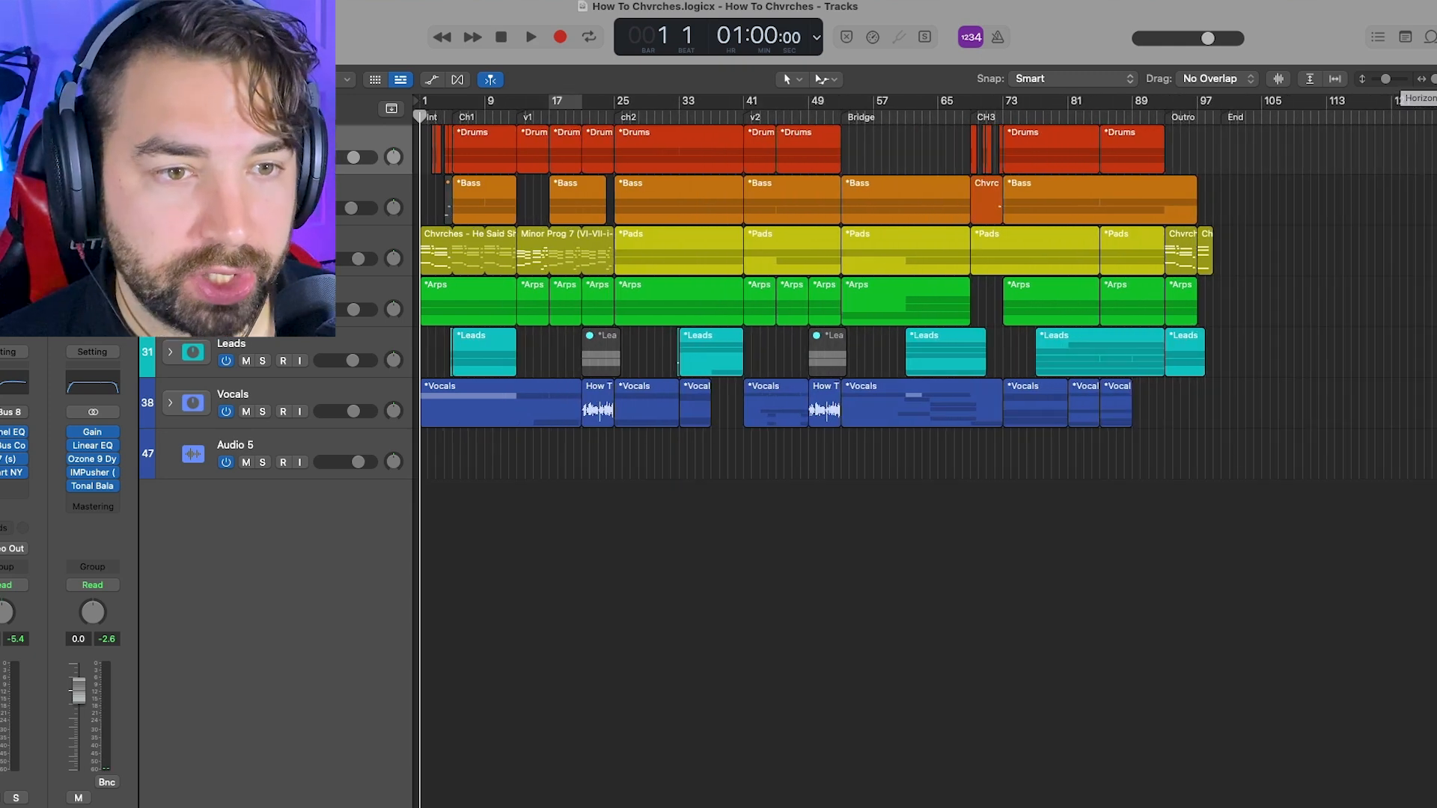
{"action": "key", "text": "space"}
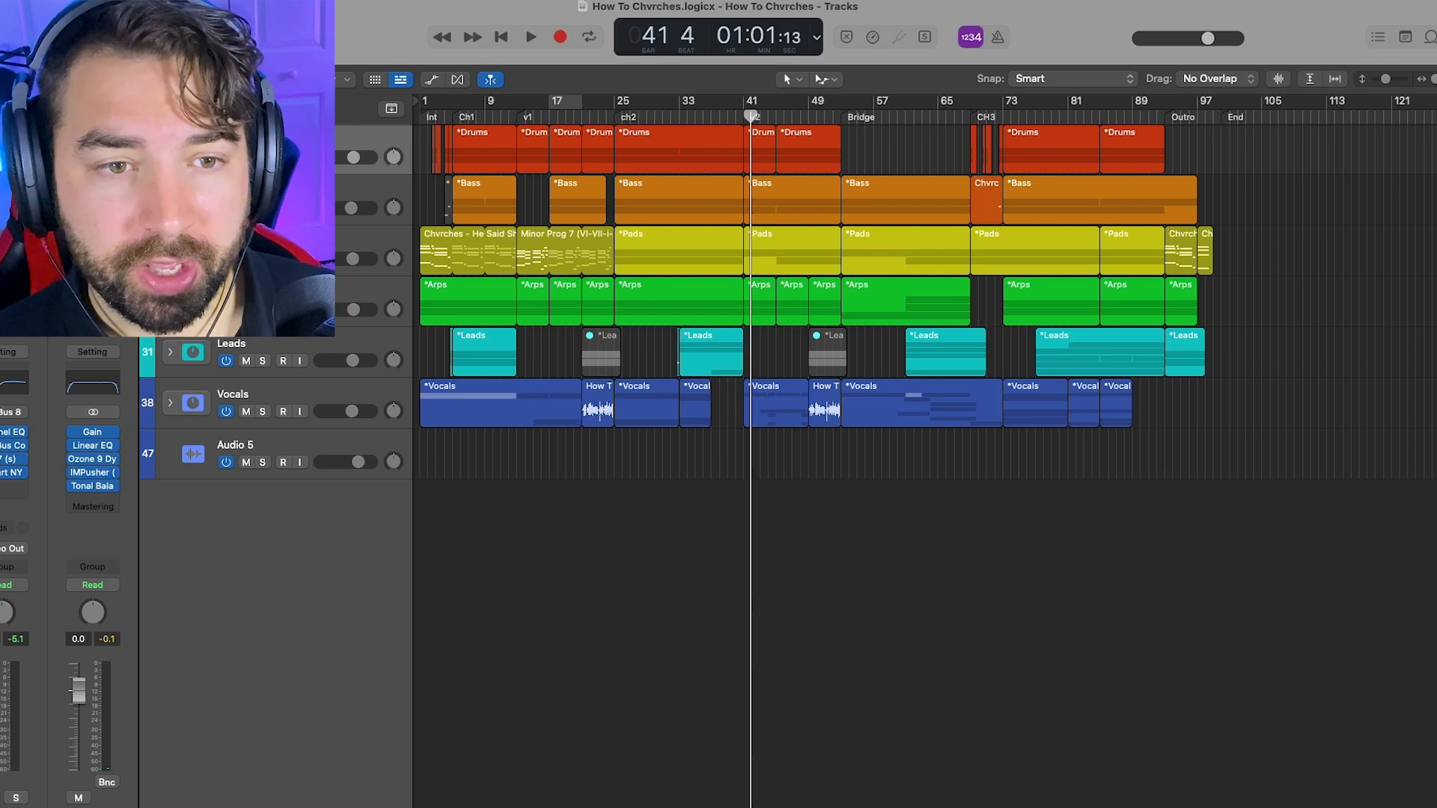
- Expand the Arps track stack and open the Syntronik 2 instrument on the Inst 3 track
{"action": "left_click", "coordinate": [254, 192]}
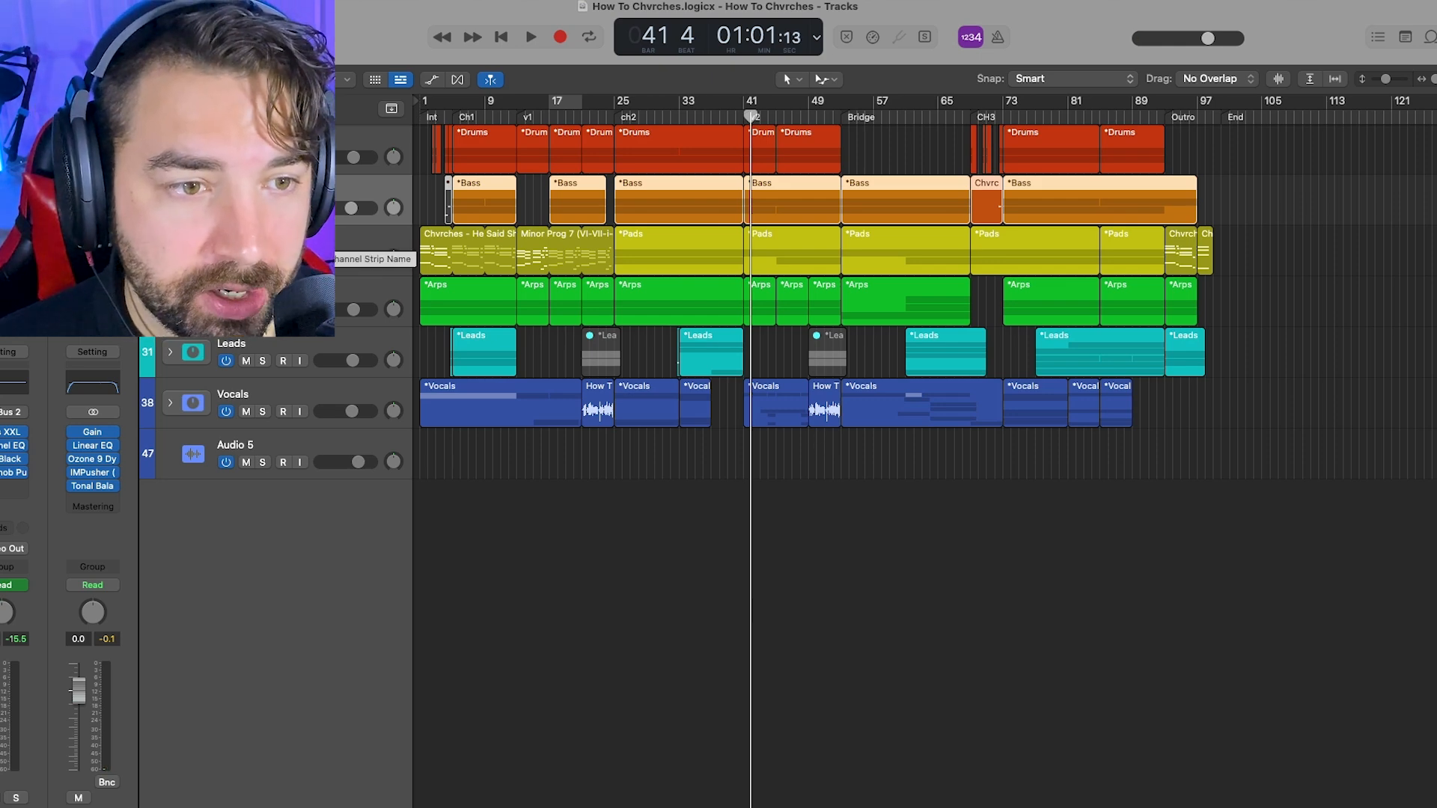
{"action": "left_click", "coordinate": [234, 296]}
{"action": "left_click", "coordinate": [170, 301]}
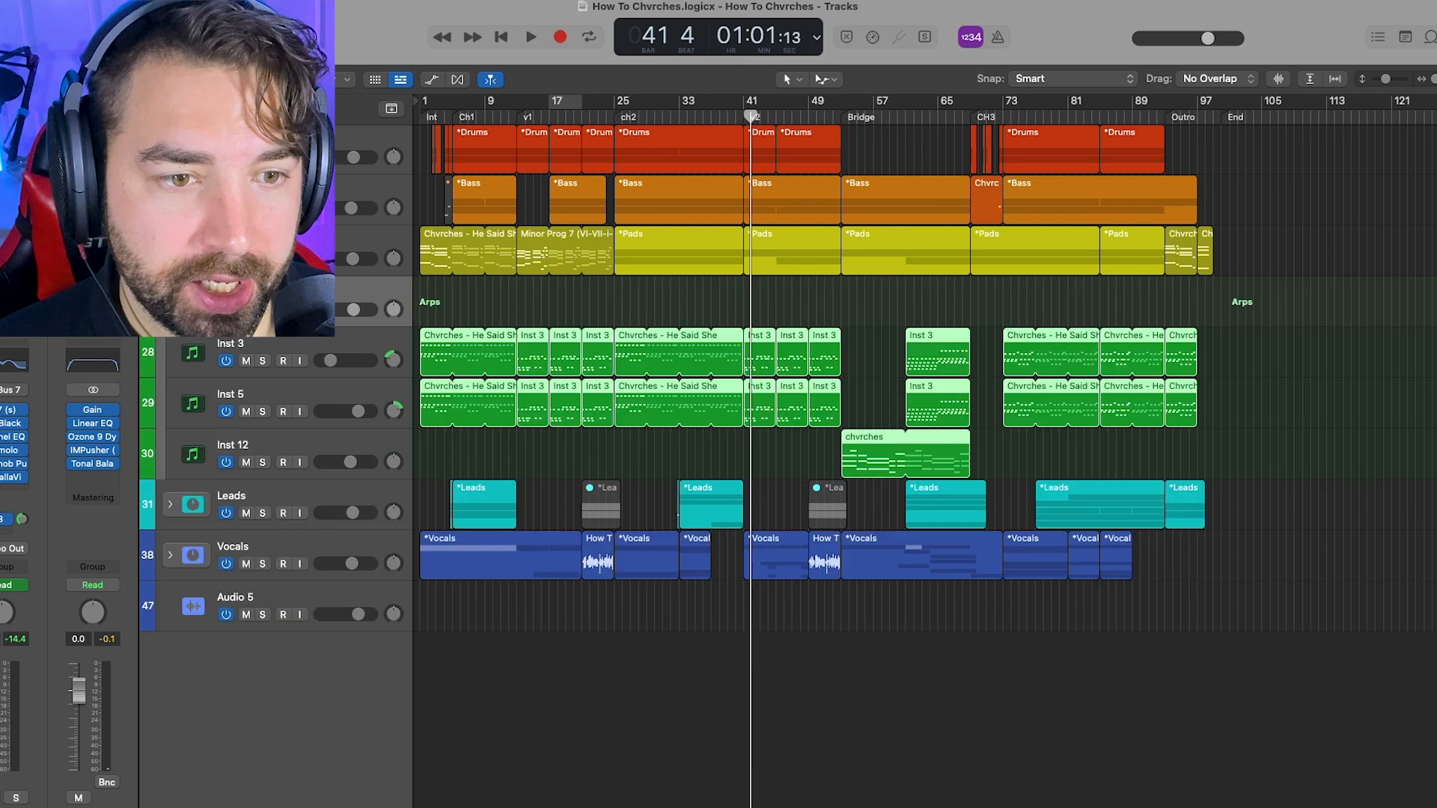
{"action": "left_click", "coordinate": [280, 346]}
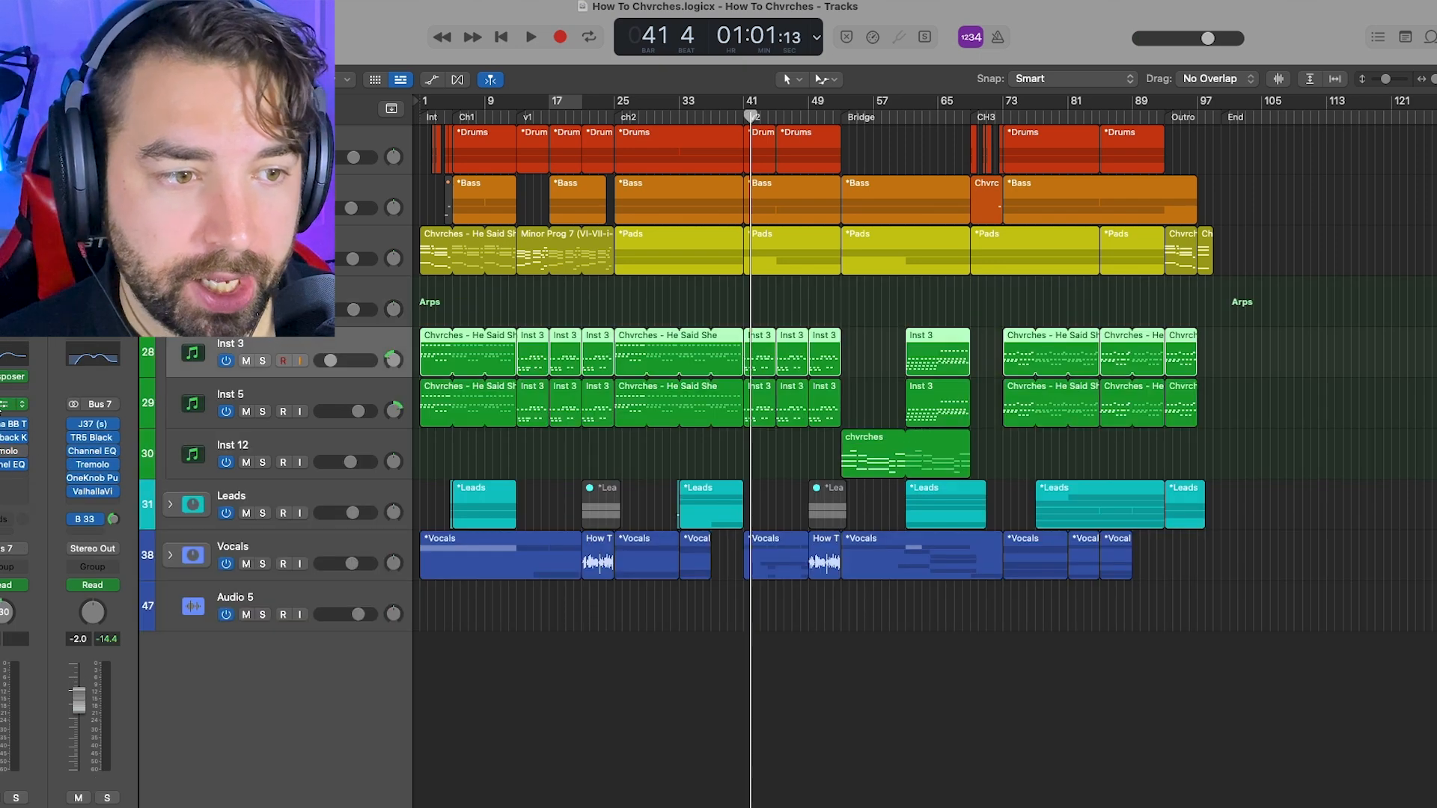
{"action": "left_click", "coordinate": [5, 408]}
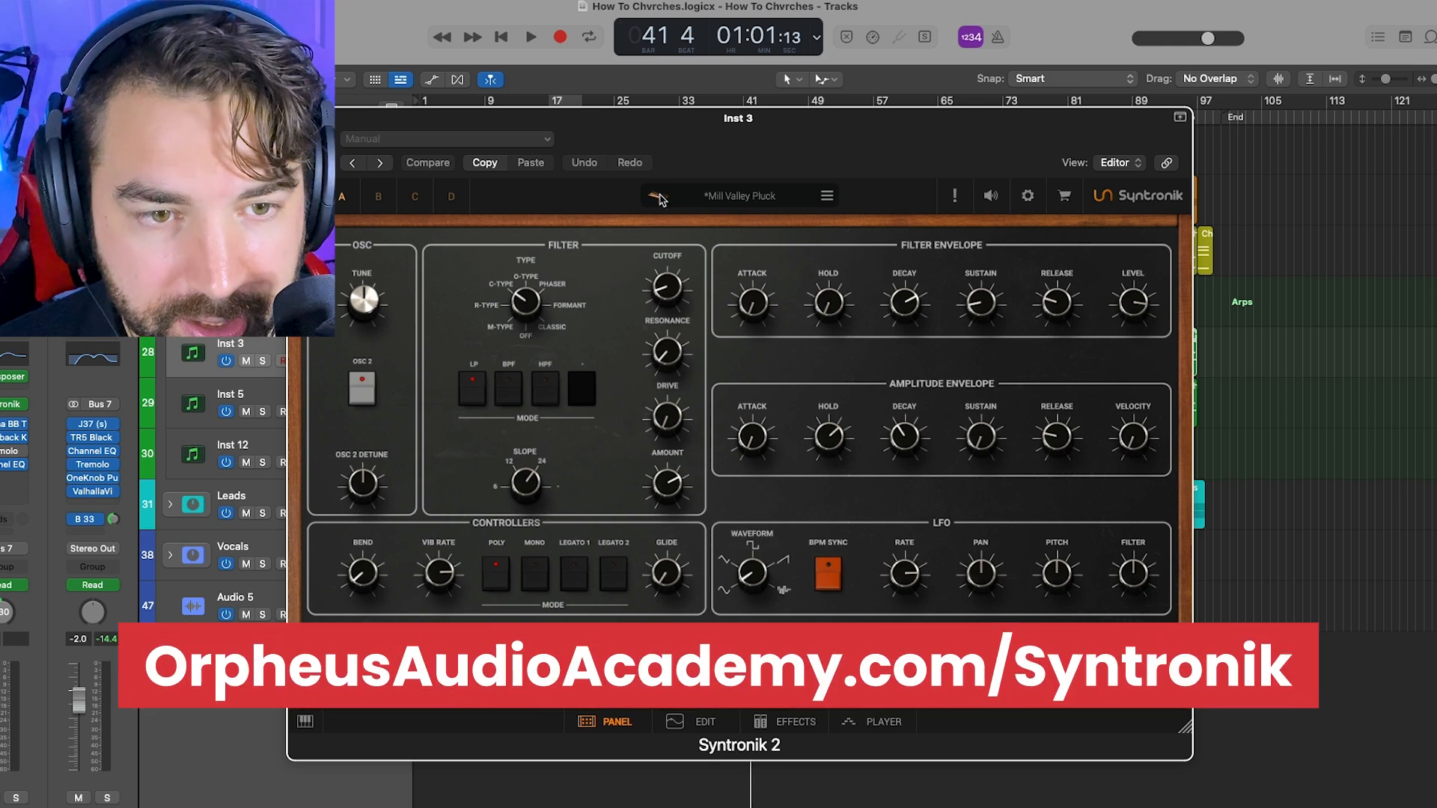
- Browse the synth models in Syntronik's preset library, then close the instrument without changing the preset
{"action": "left_click", "coordinate": [758, 198]}
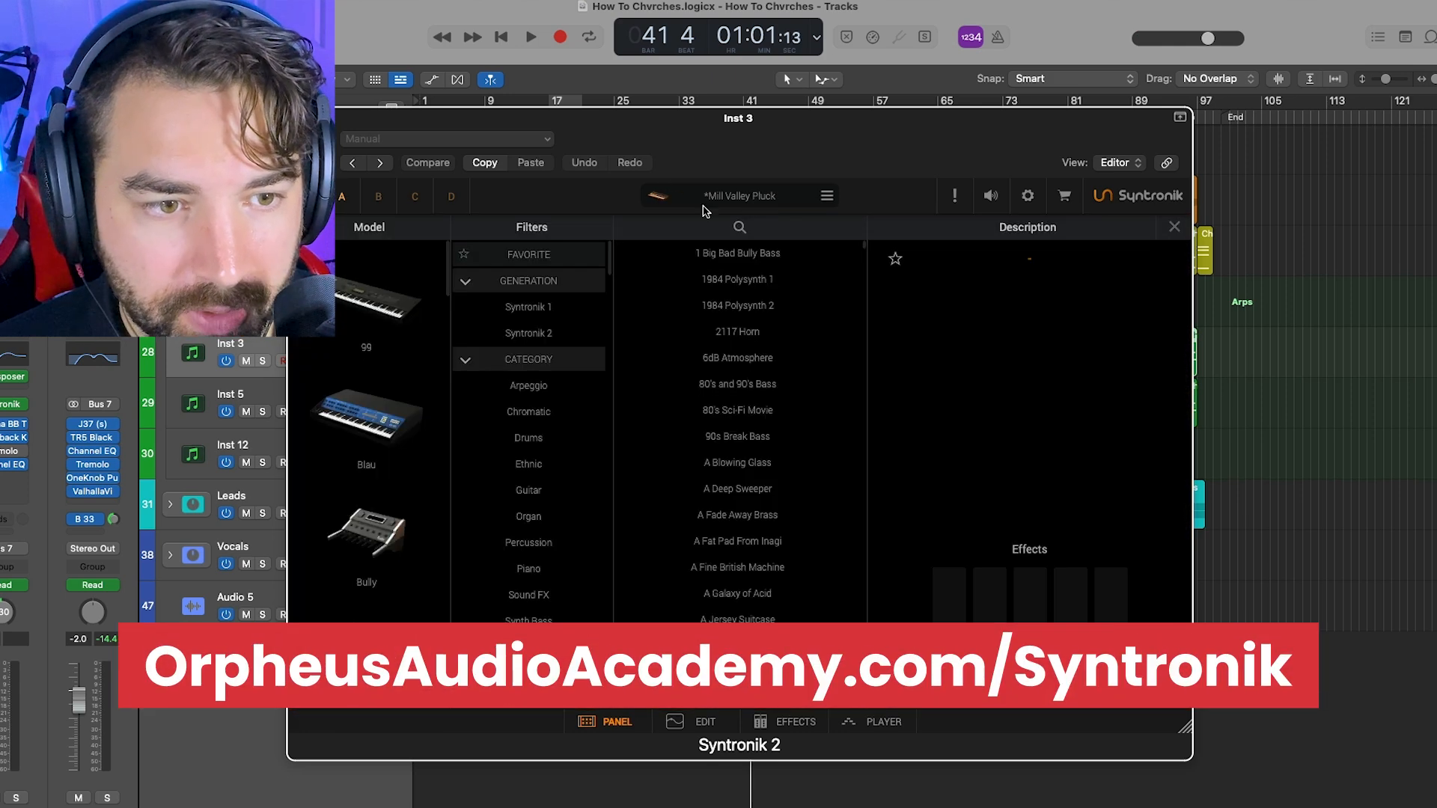
{"action": "scroll", "coordinate": [382, 345], "scroll_direction": "down", "scroll_amount": 10}
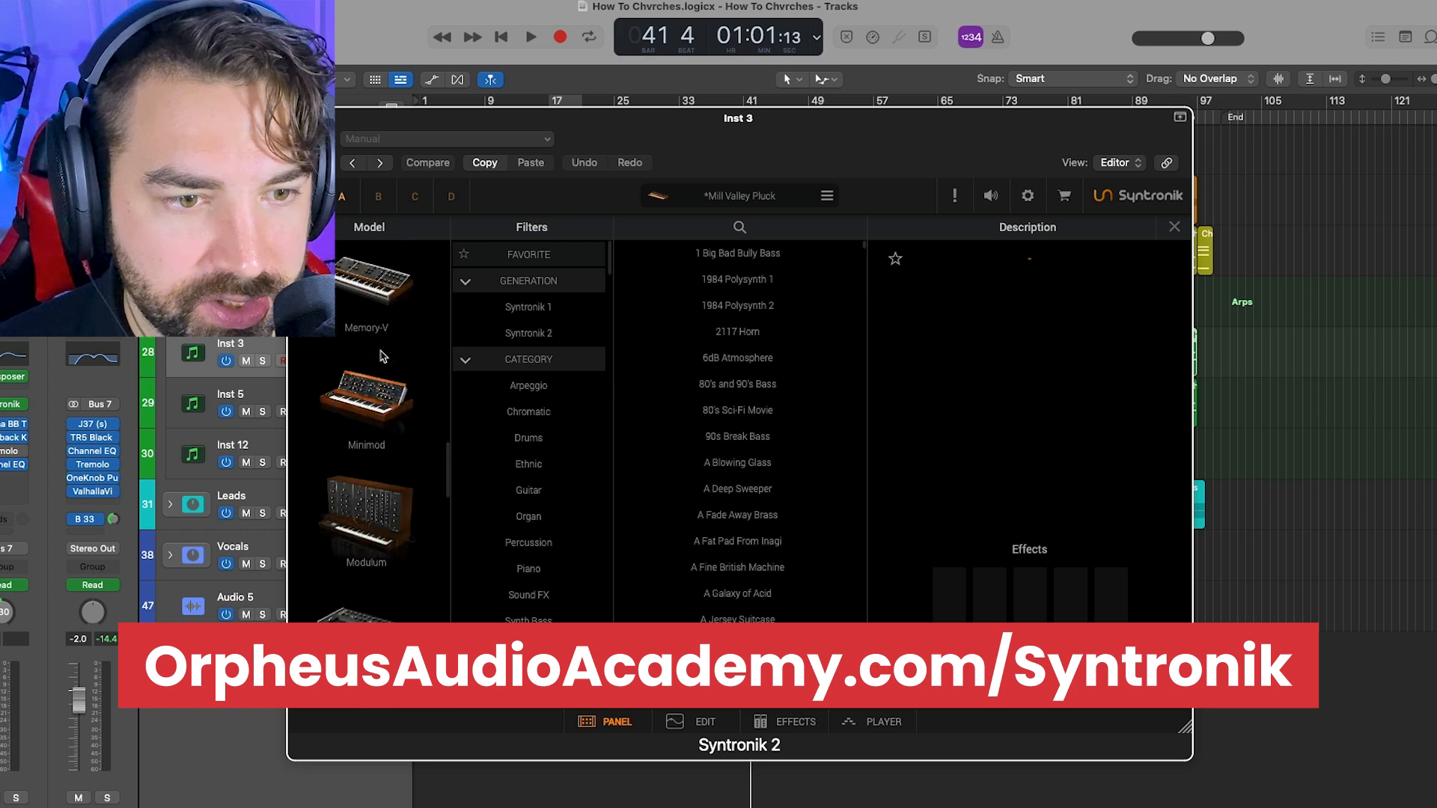
{"action": "scroll", "coordinate": [381, 356], "scroll_direction": "down", "scroll_amount": 10}
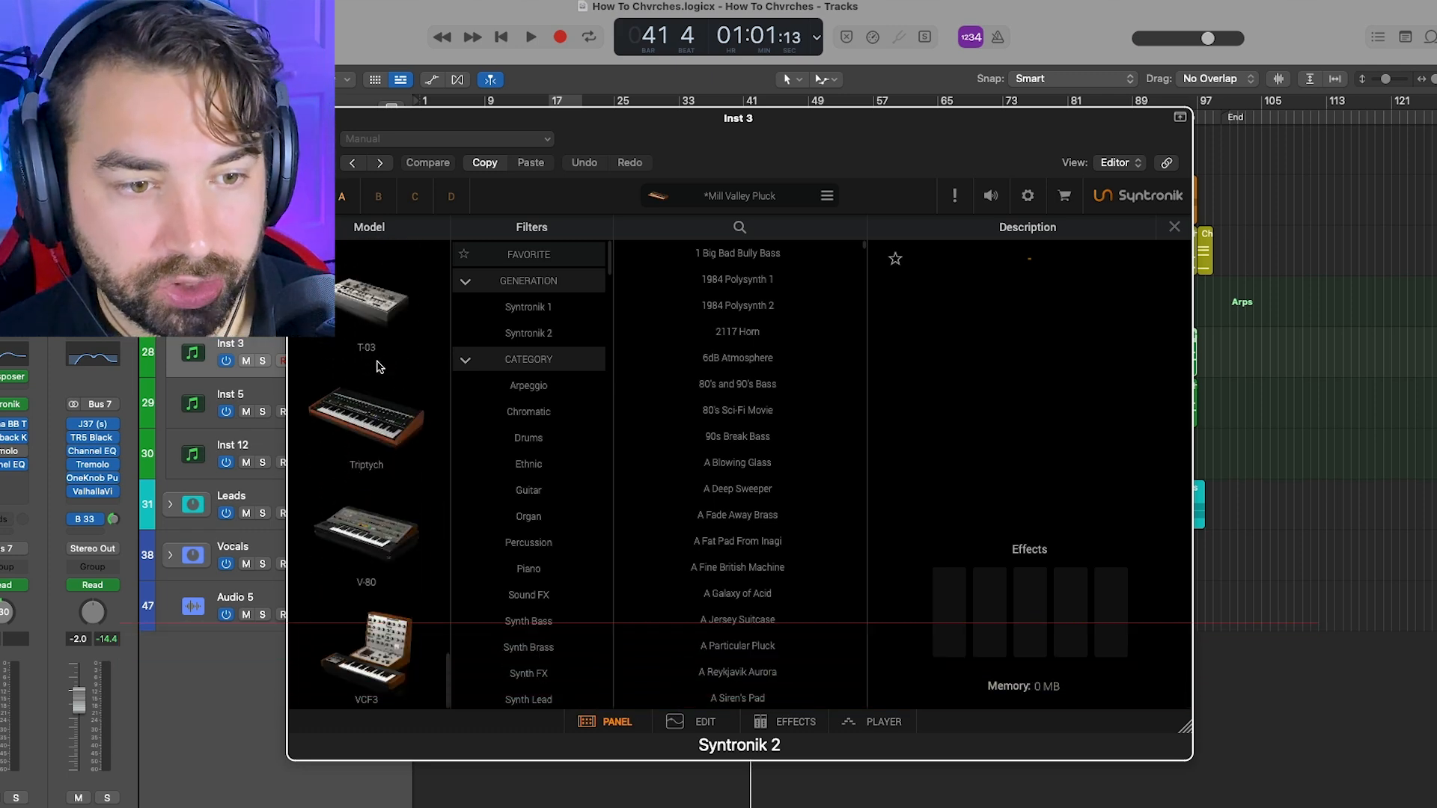
{"action": "scroll", "coordinate": [382, 384], "scroll_direction": "up", "scroll_amount": 8}
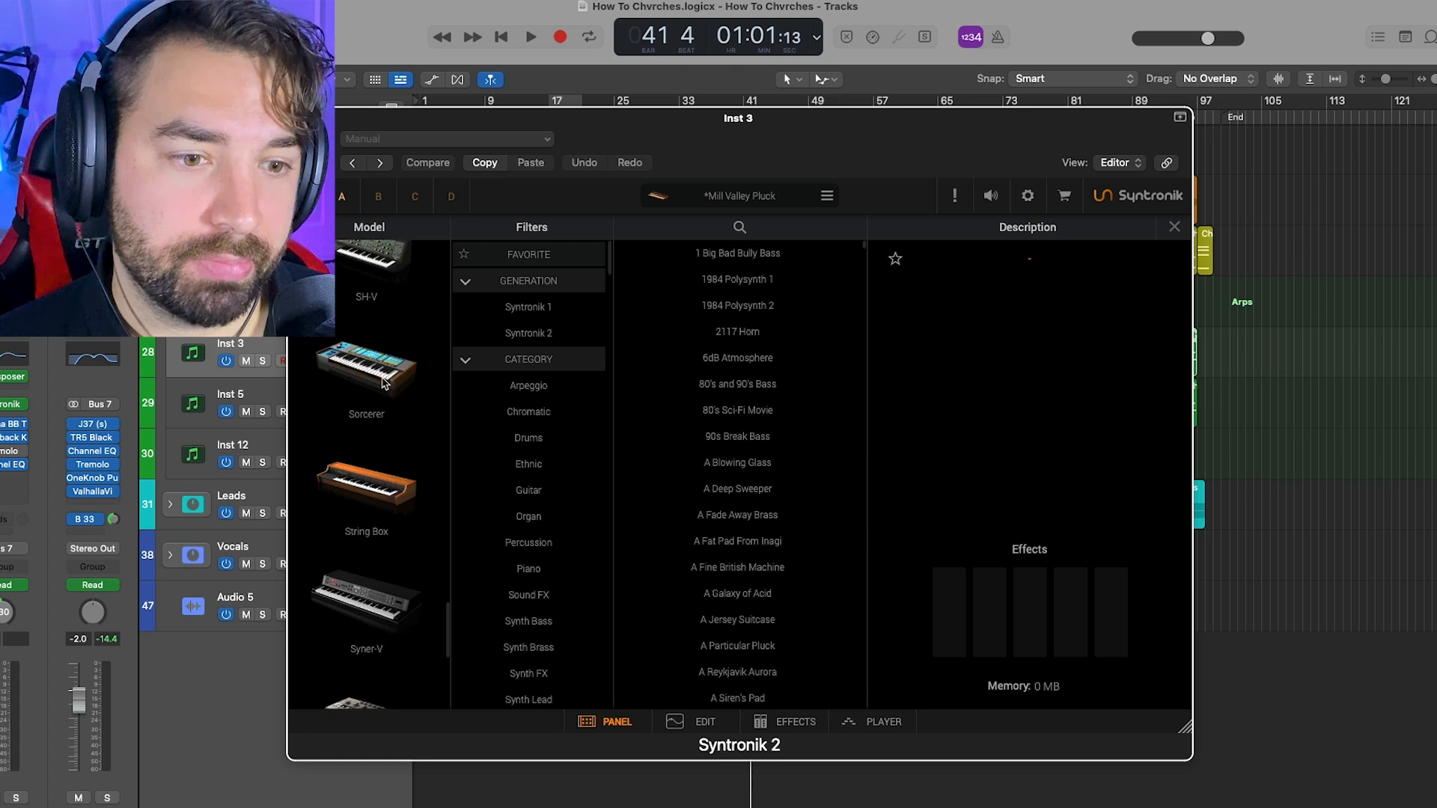
{"action": "scroll", "coordinate": [414, 380], "scroll_direction": "up", "scroll_amount": 4}
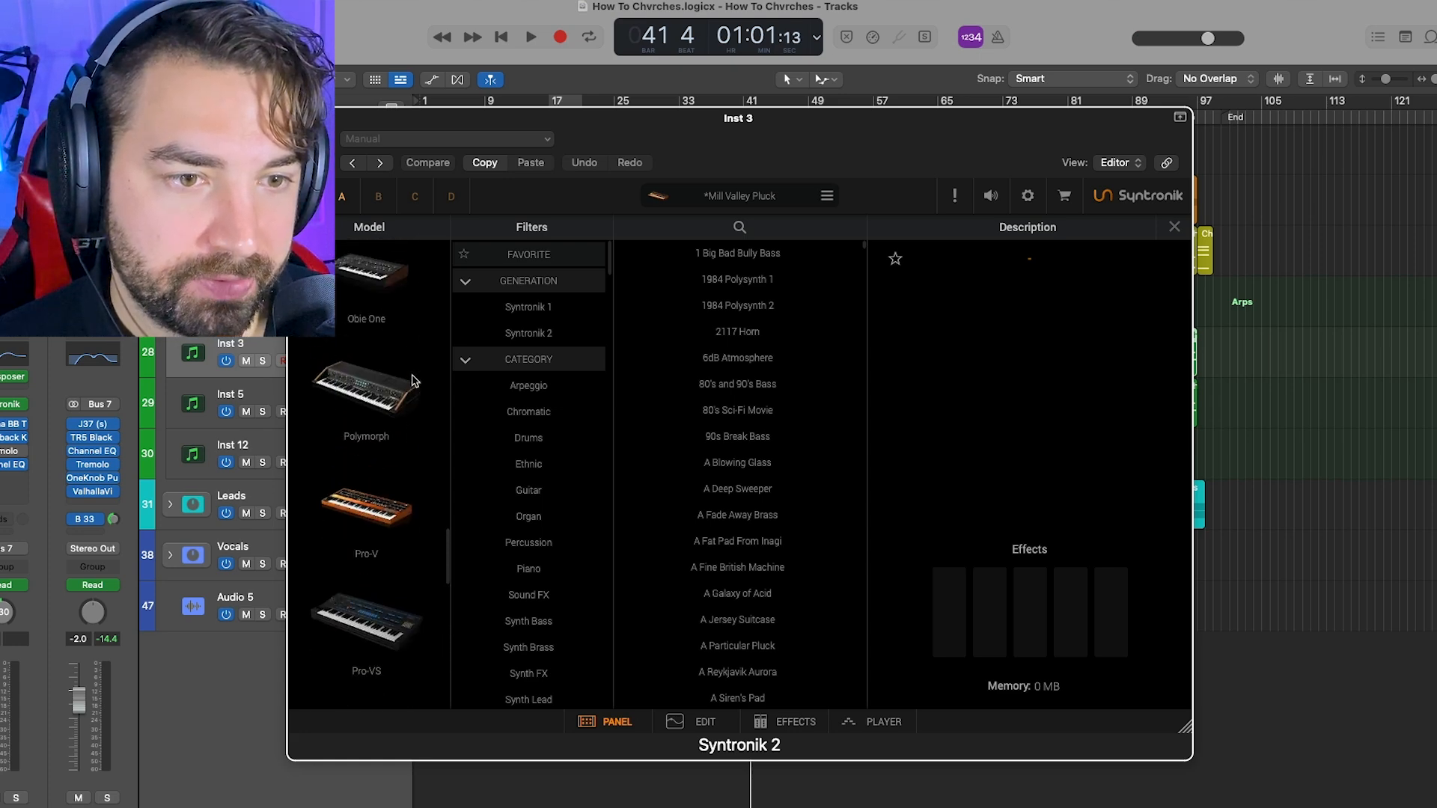
{"action": "scroll", "coordinate": [413, 380], "scroll_direction": "up", "scroll_amount": 2}
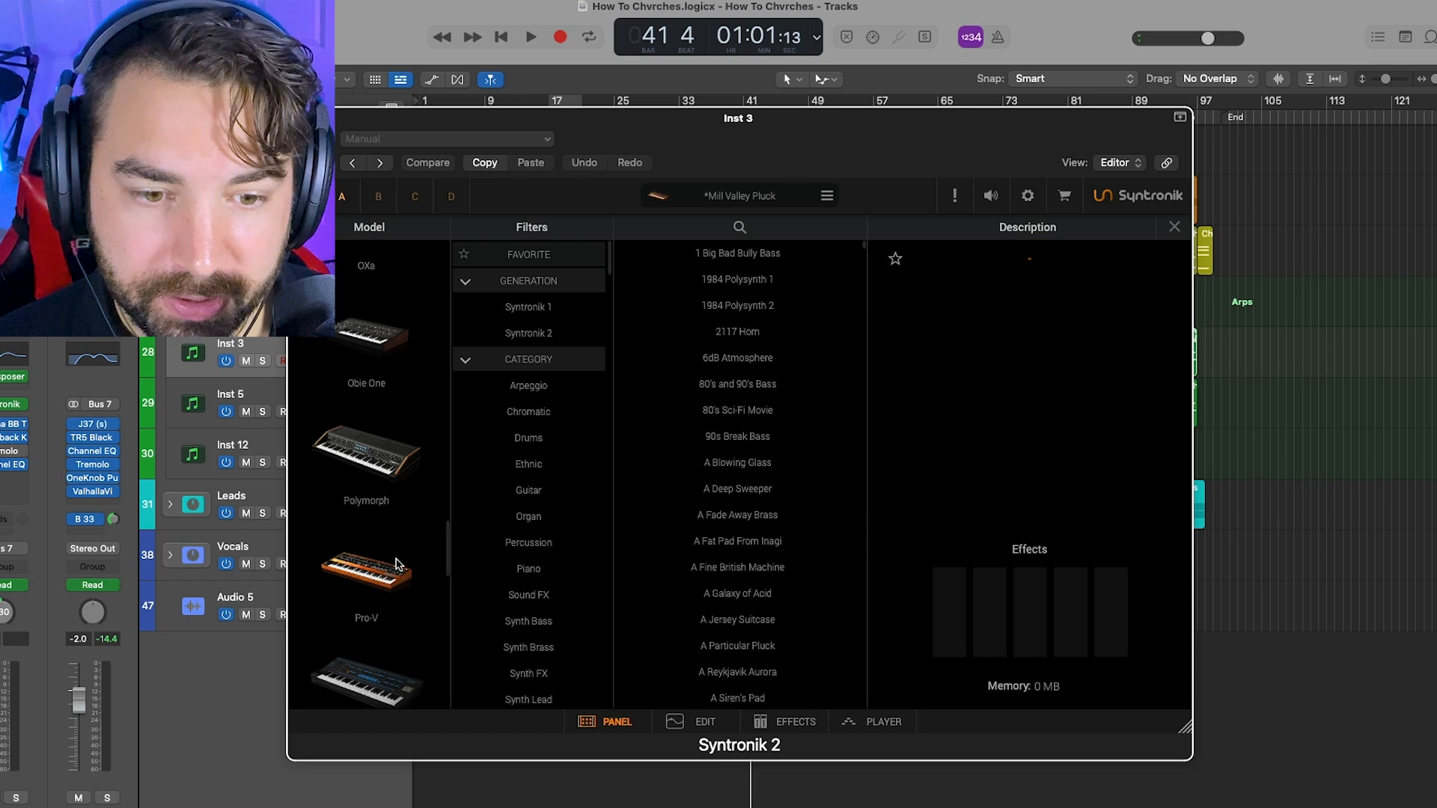
{"action": "scroll", "coordinate": [381, 573], "scroll_direction": "up", "scroll_amount": 5}
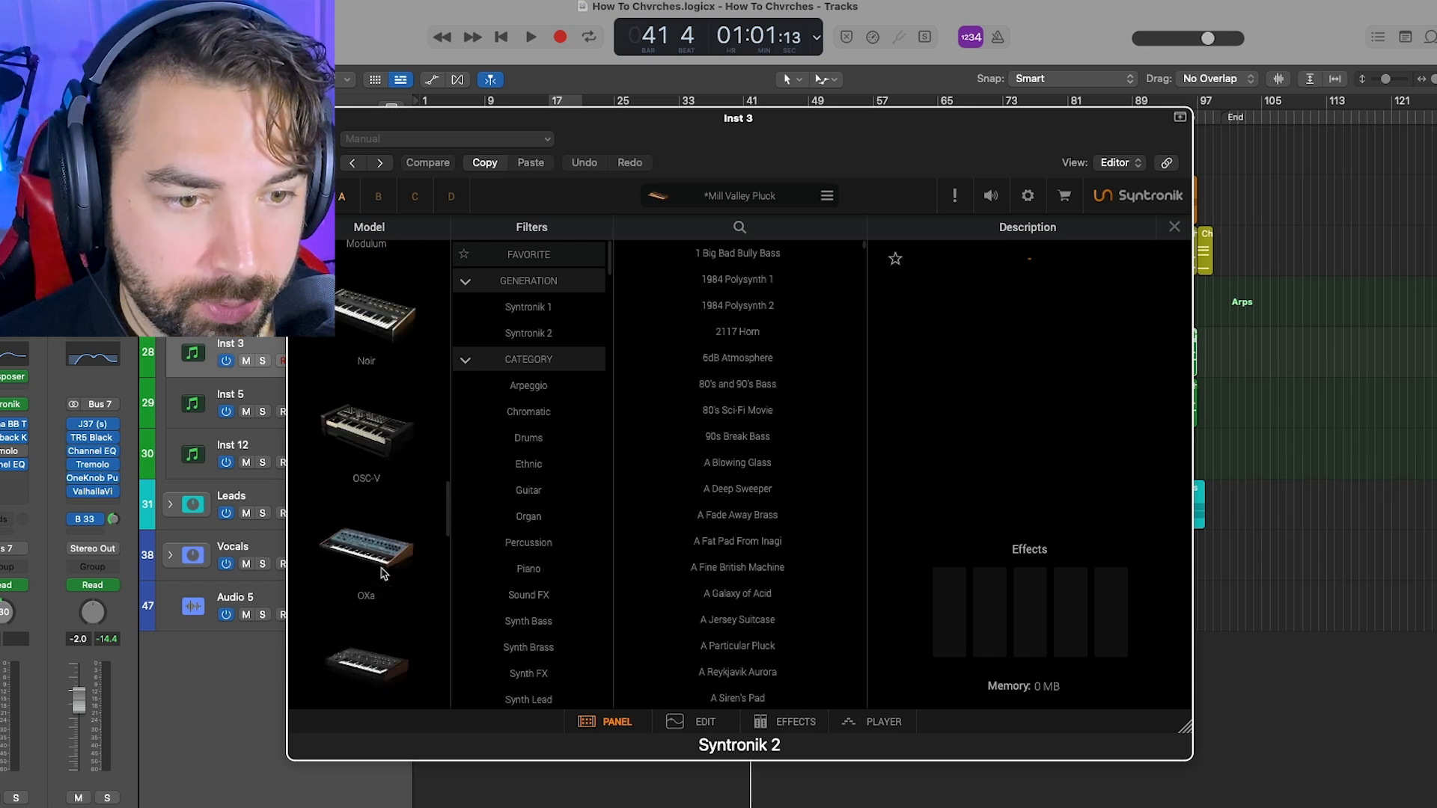
{"action": "scroll", "coordinate": [402, 570], "scroll_direction": "up", "scroll_amount": 5}
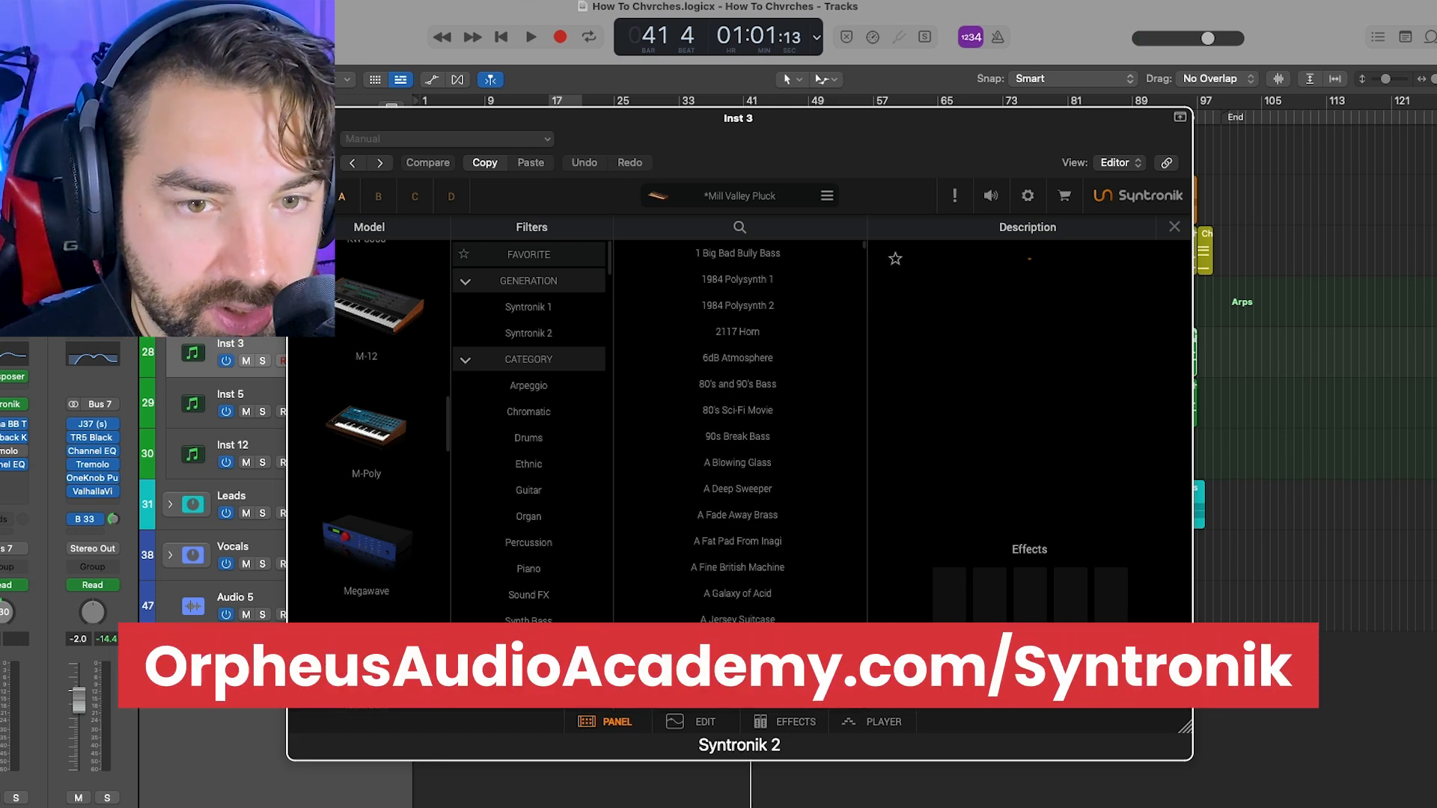
{"action": "key", "text": "super+w"}
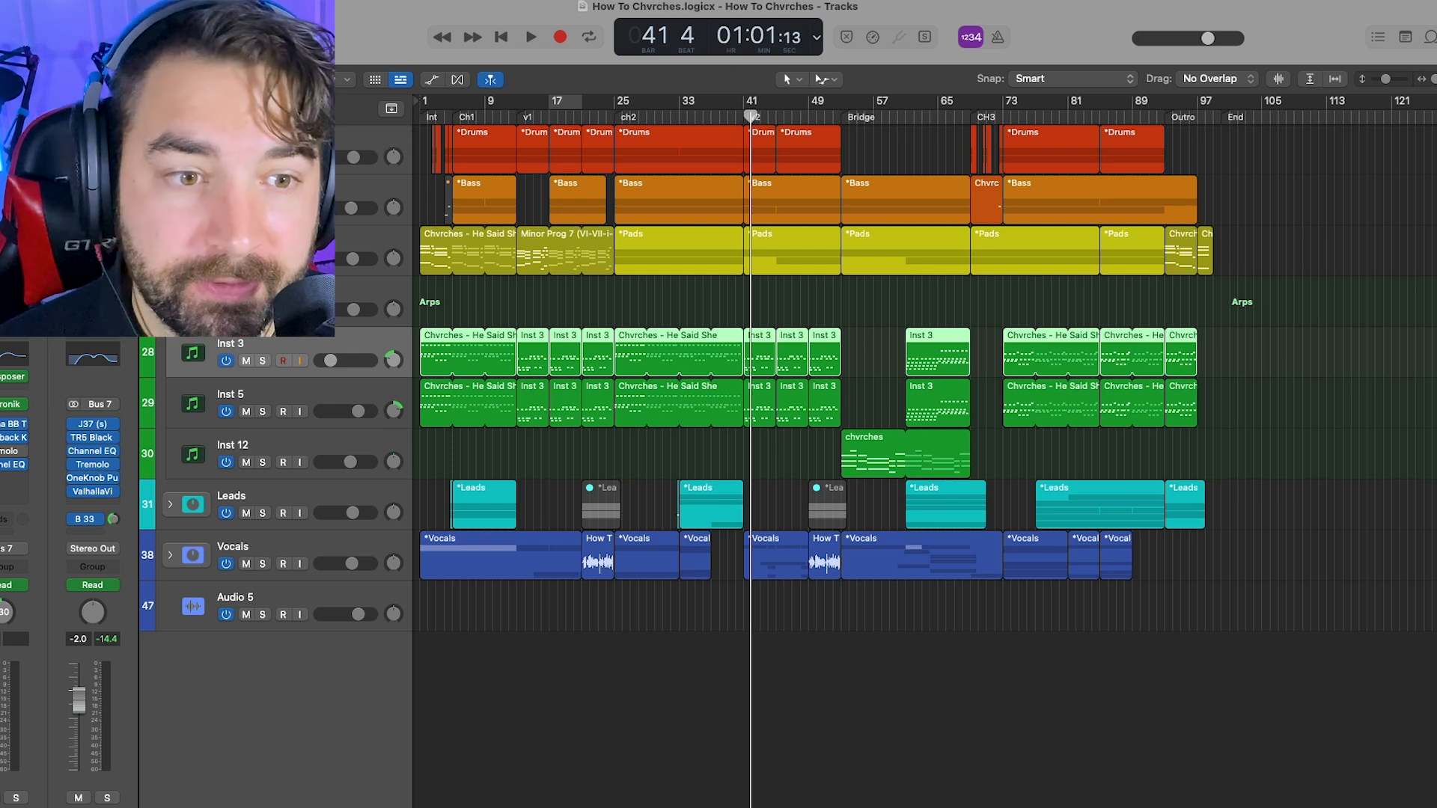
- Expand the Pads stack and open the Serum instrument on the He Said She Said Key track
{"action": "left_click", "coordinate": [247, 296]}
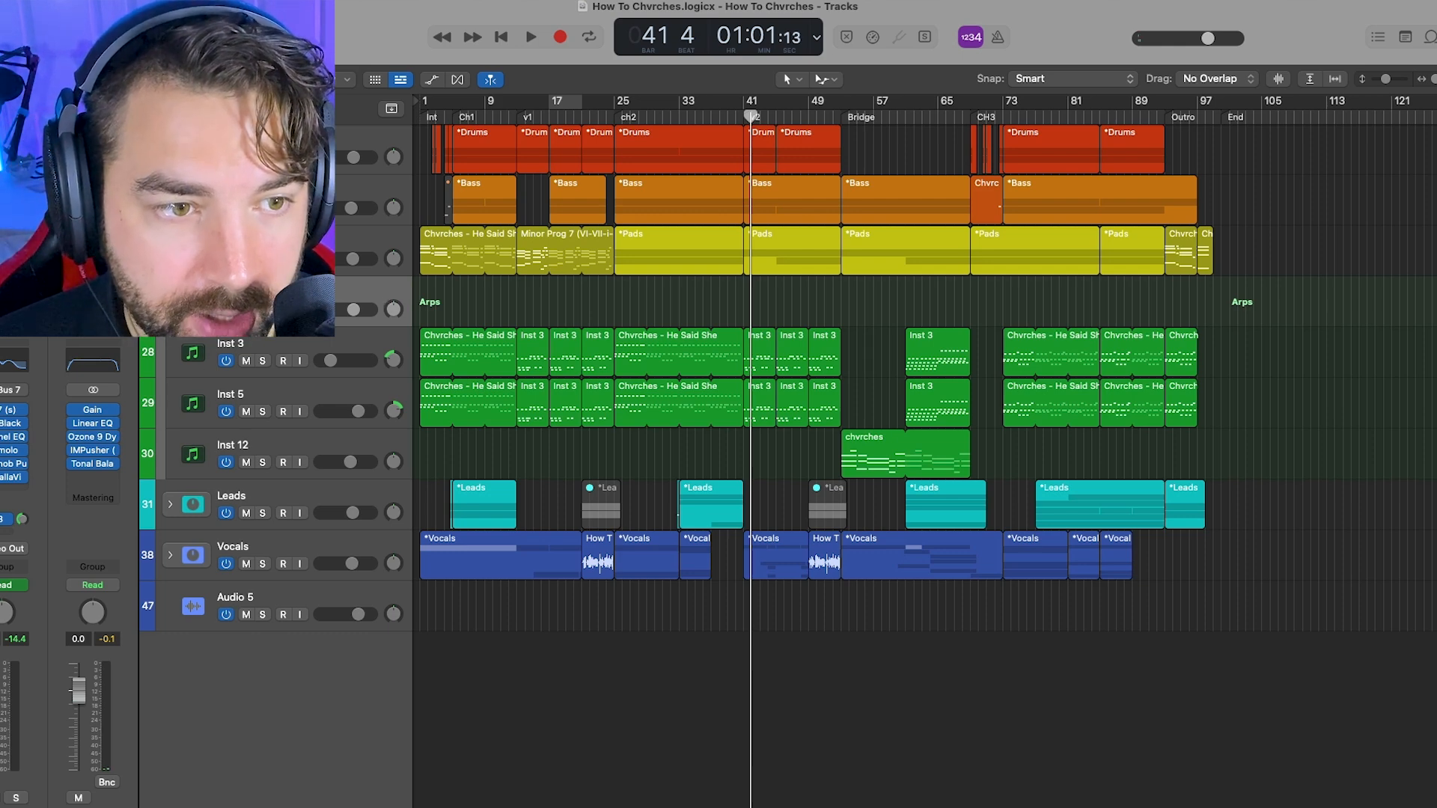
{"action": "left_click", "coordinate": [170, 251]}
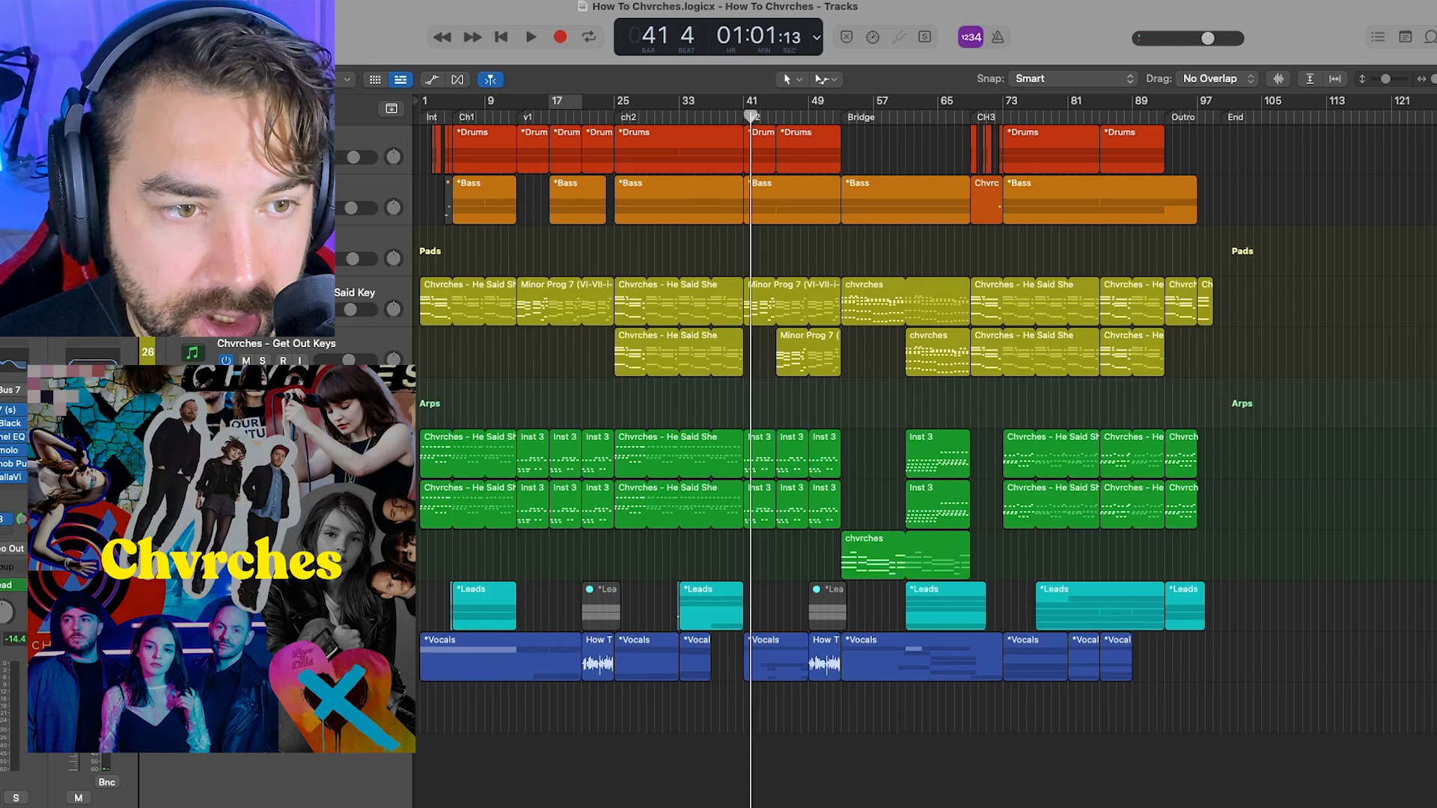
{"action": "left_click", "coordinate": [255, 295]}
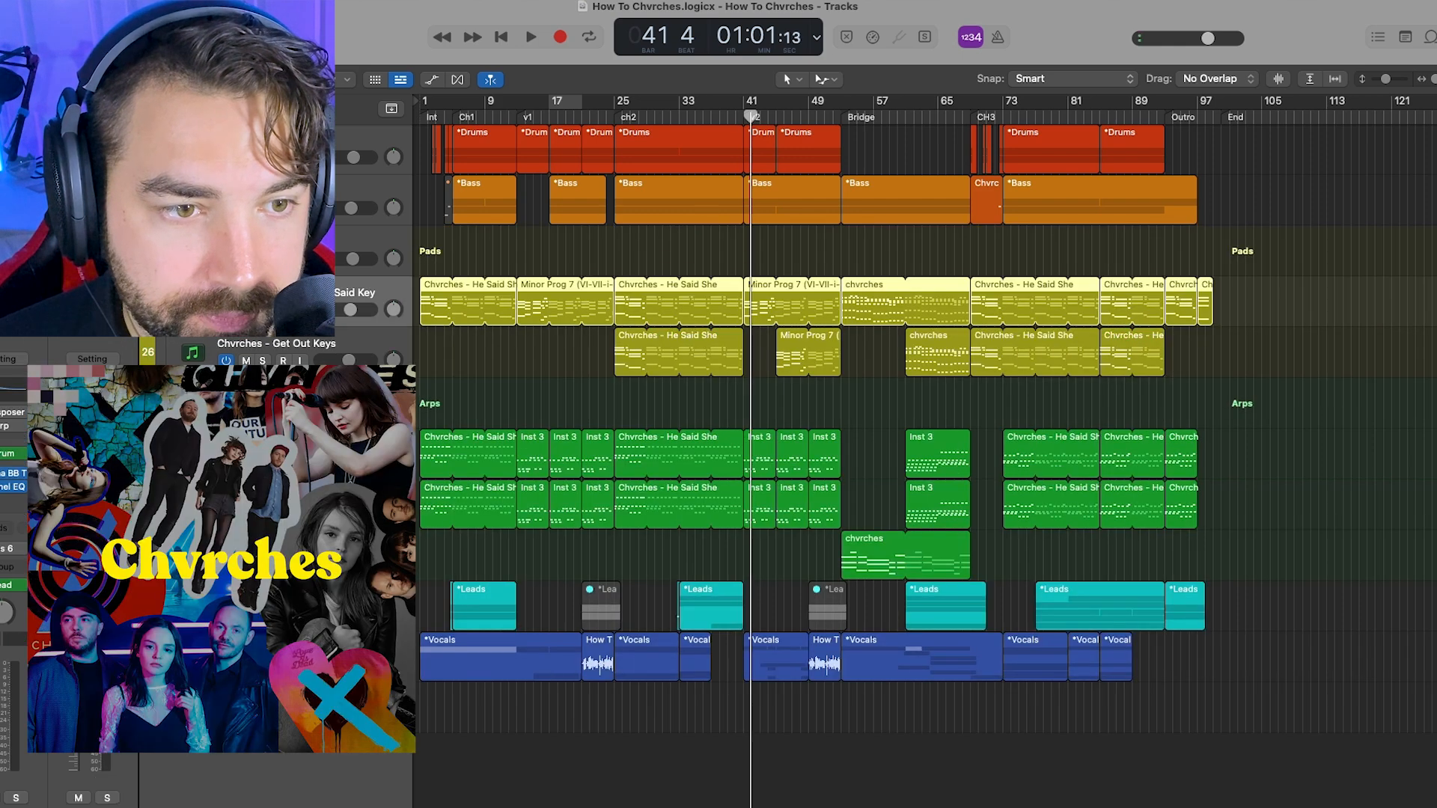
{"action": "left_click", "coordinate": [5, 455]}
{"action": "left_click_drag", "start_coordinate": [999, 393], "coordinate": [908, 153]}
- View Serum's preset folders including Chvrches, decline the new audio device, and close the instrument
{"action": "left_click", "coordinate": [905, 205]}
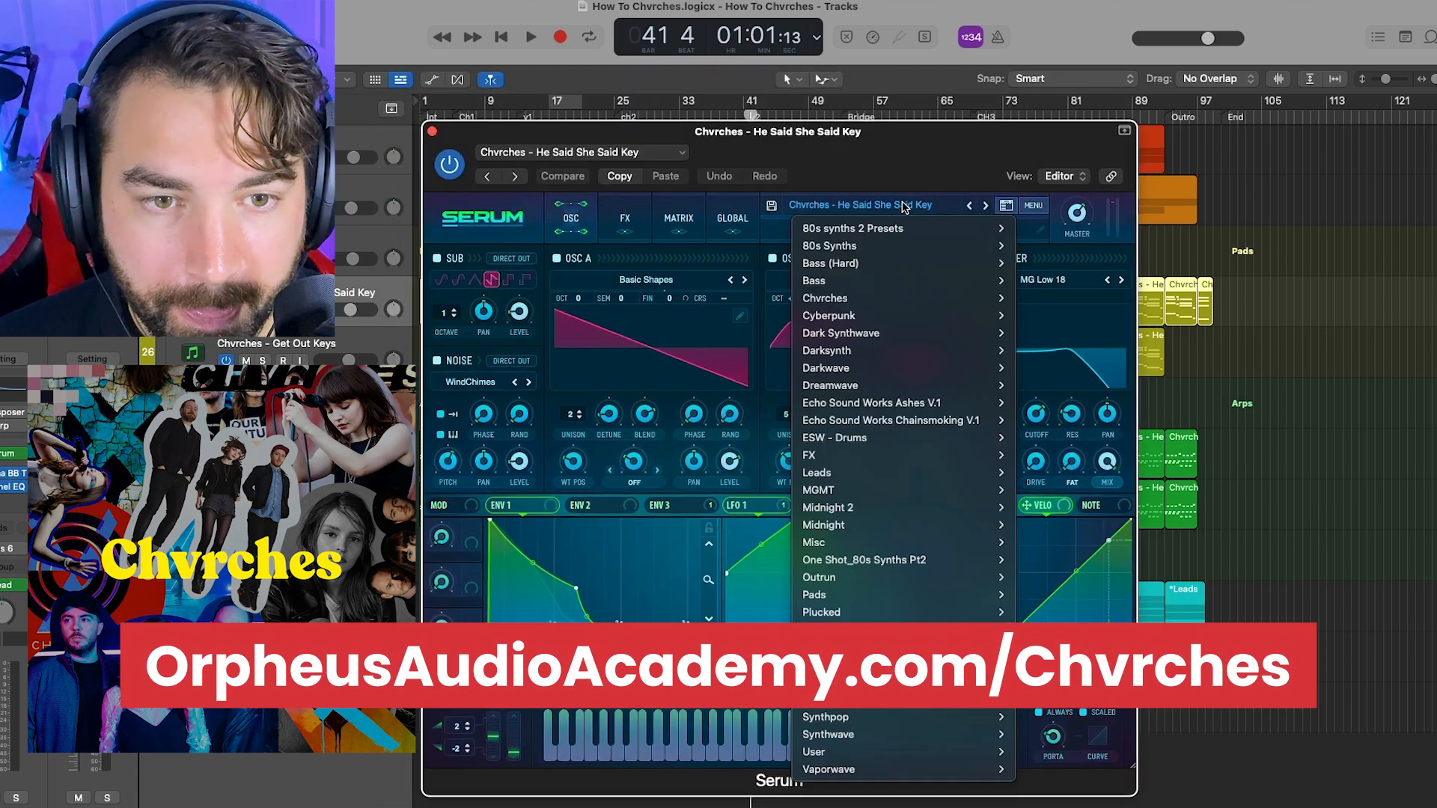
{"action": "mouse_move", "coordinate": [898, 299]}
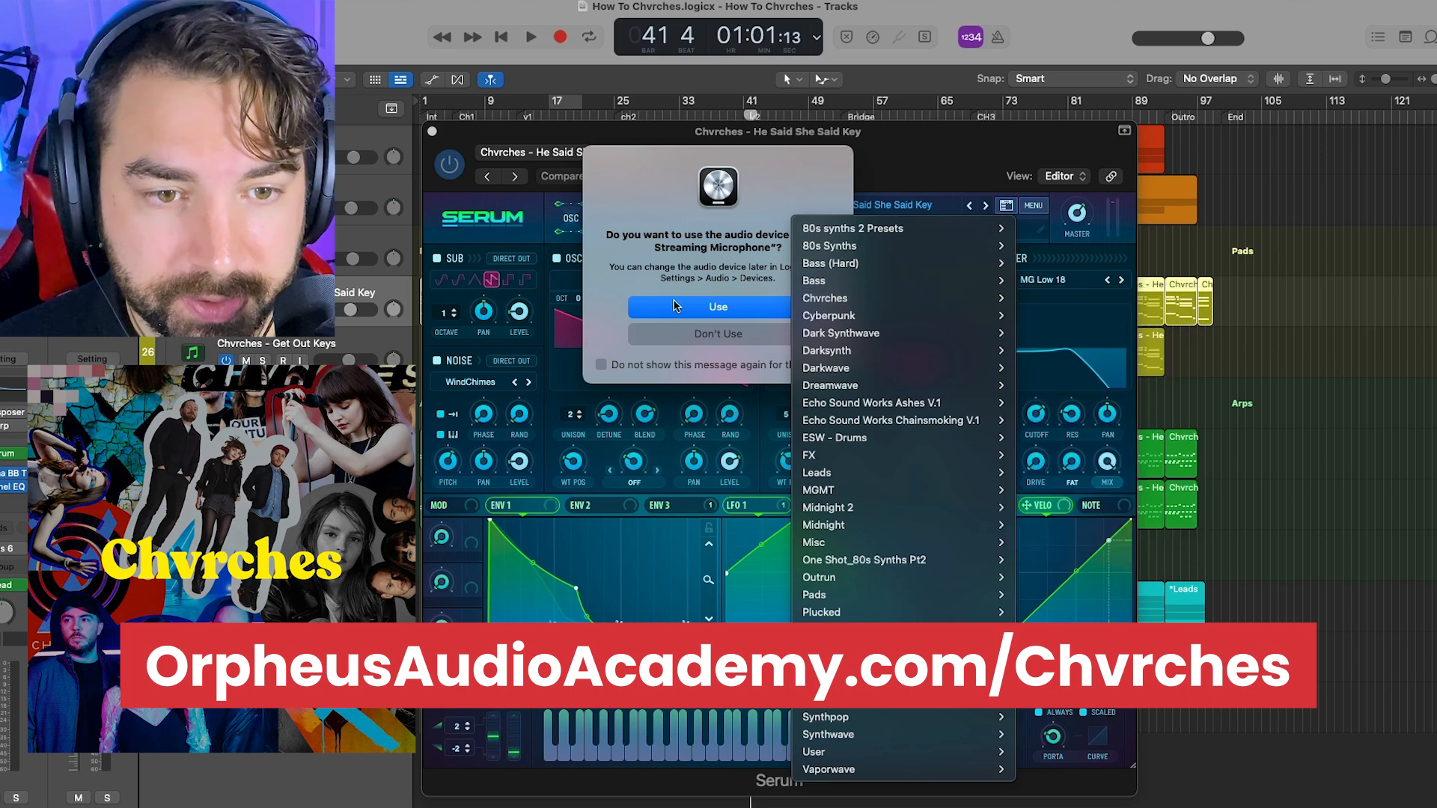
{"action": "left_click", "coordinate": [696, 334]}
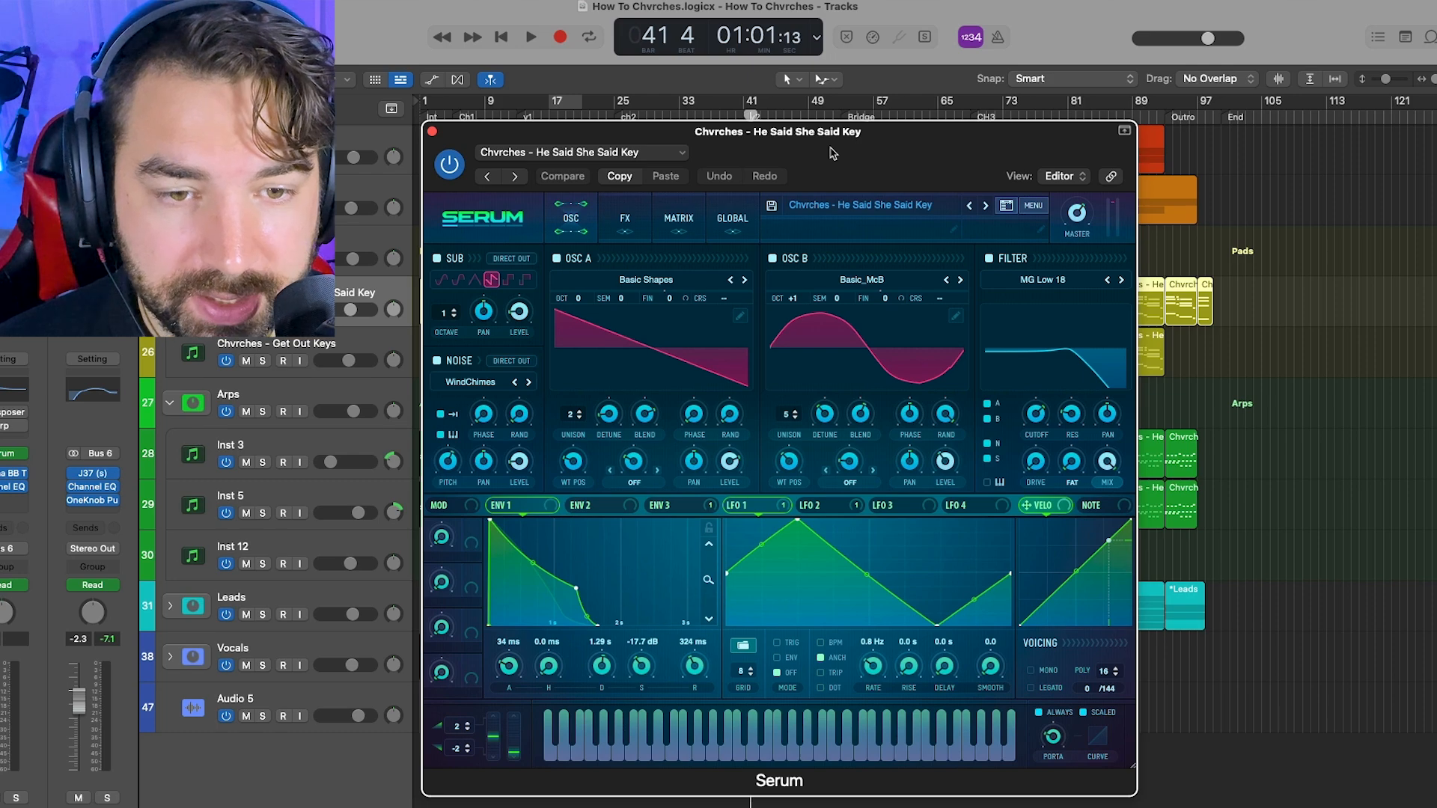
{"action": "left_click", "coordinate": [433, 132]}
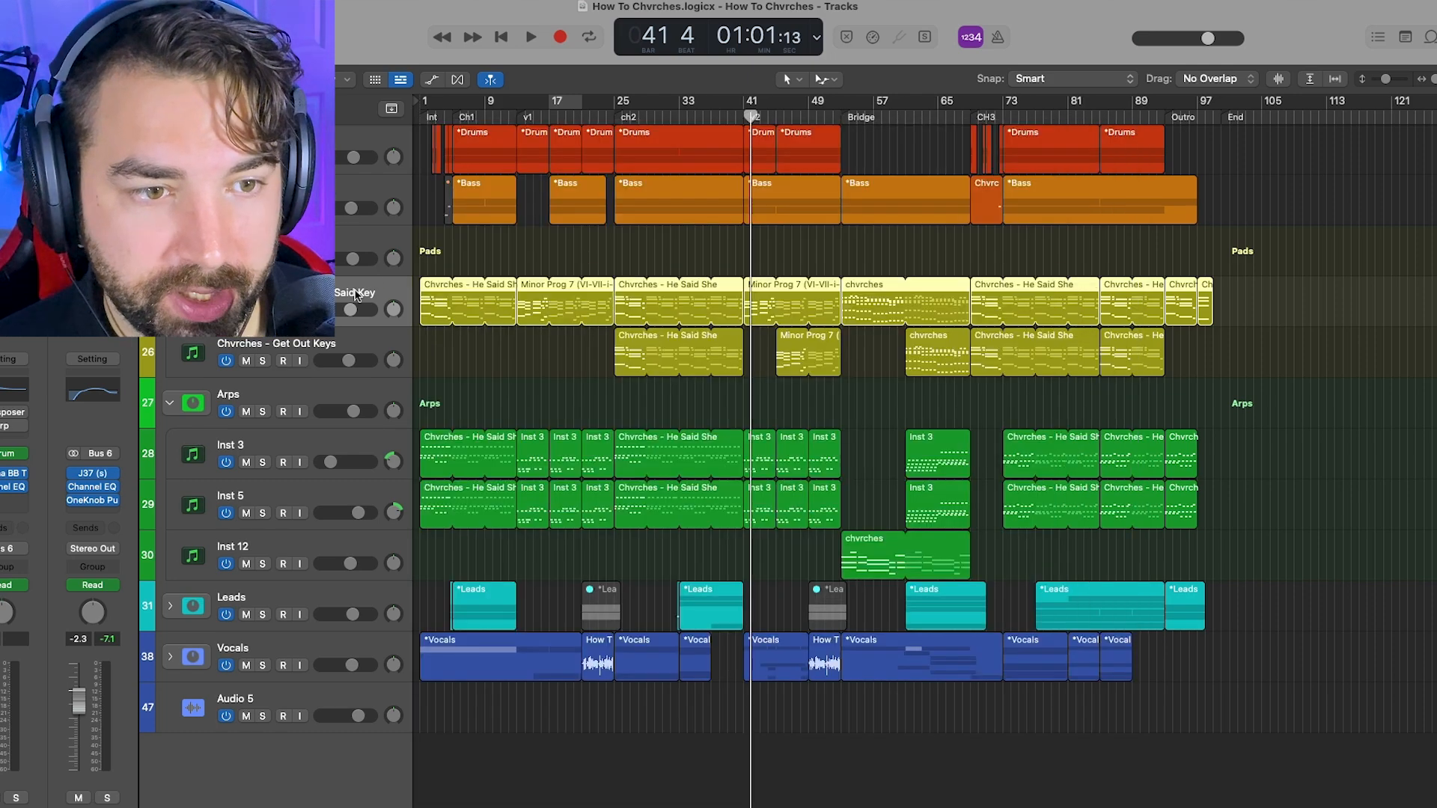
- Solo the He Said She Said Key track and play it from bar 33 while viewing its Serum patch
{"action": "key", "text": "s"}
{"action": "left_click_drag", "start_coordinate": [750, 115], "coordinate": [679, 114]}
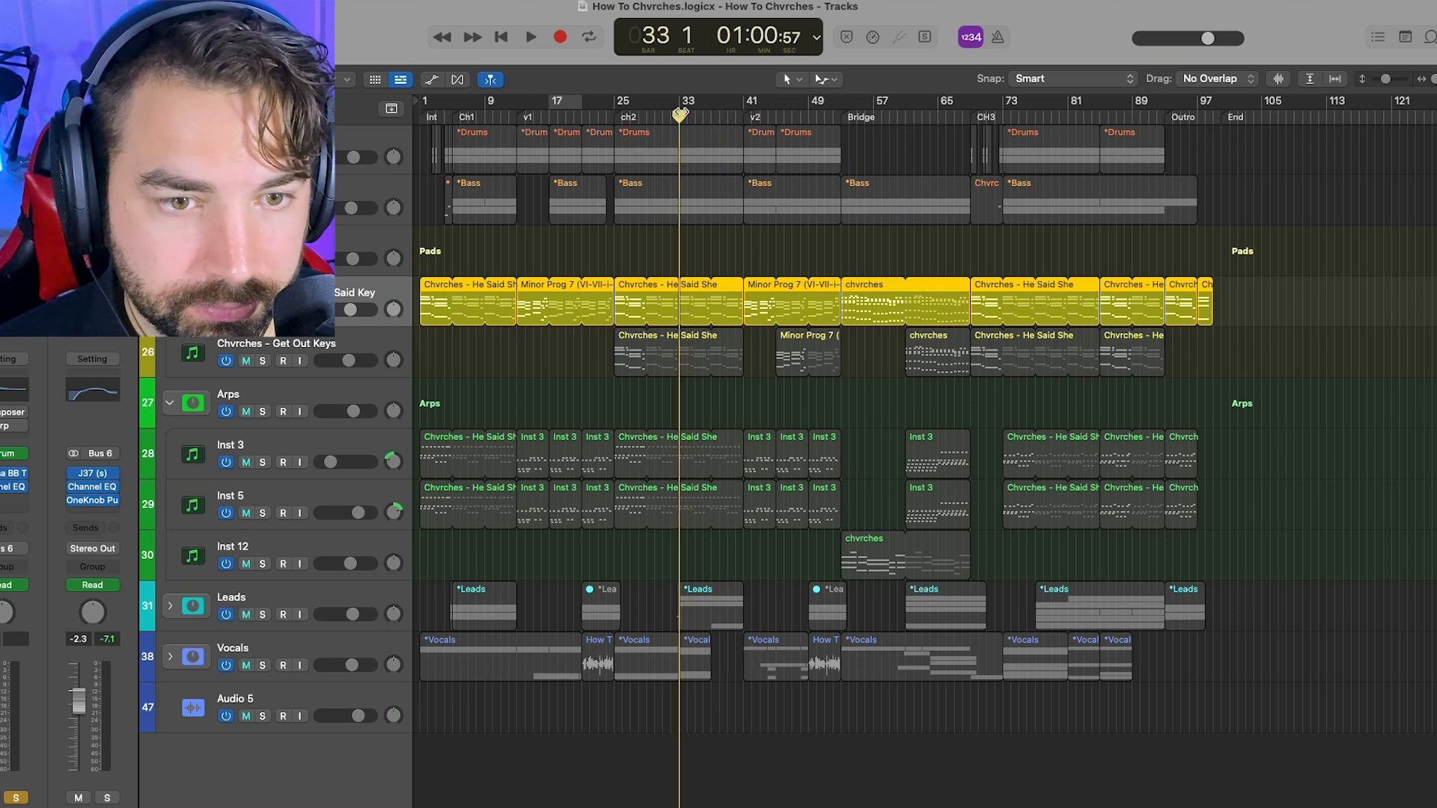
{"action": "key", "text": "space"}
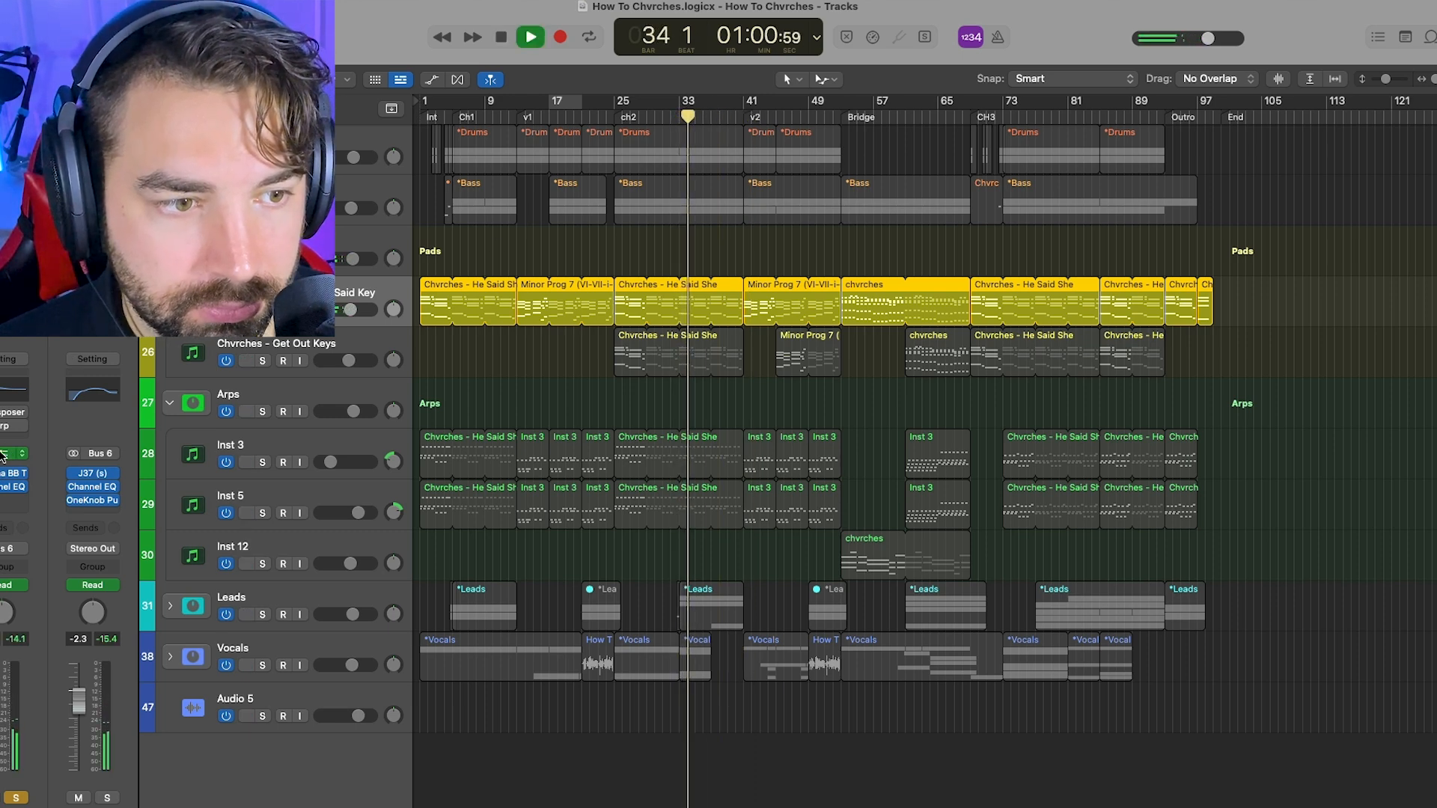
{"action": "left_click", "coordinate": [3, 454]}
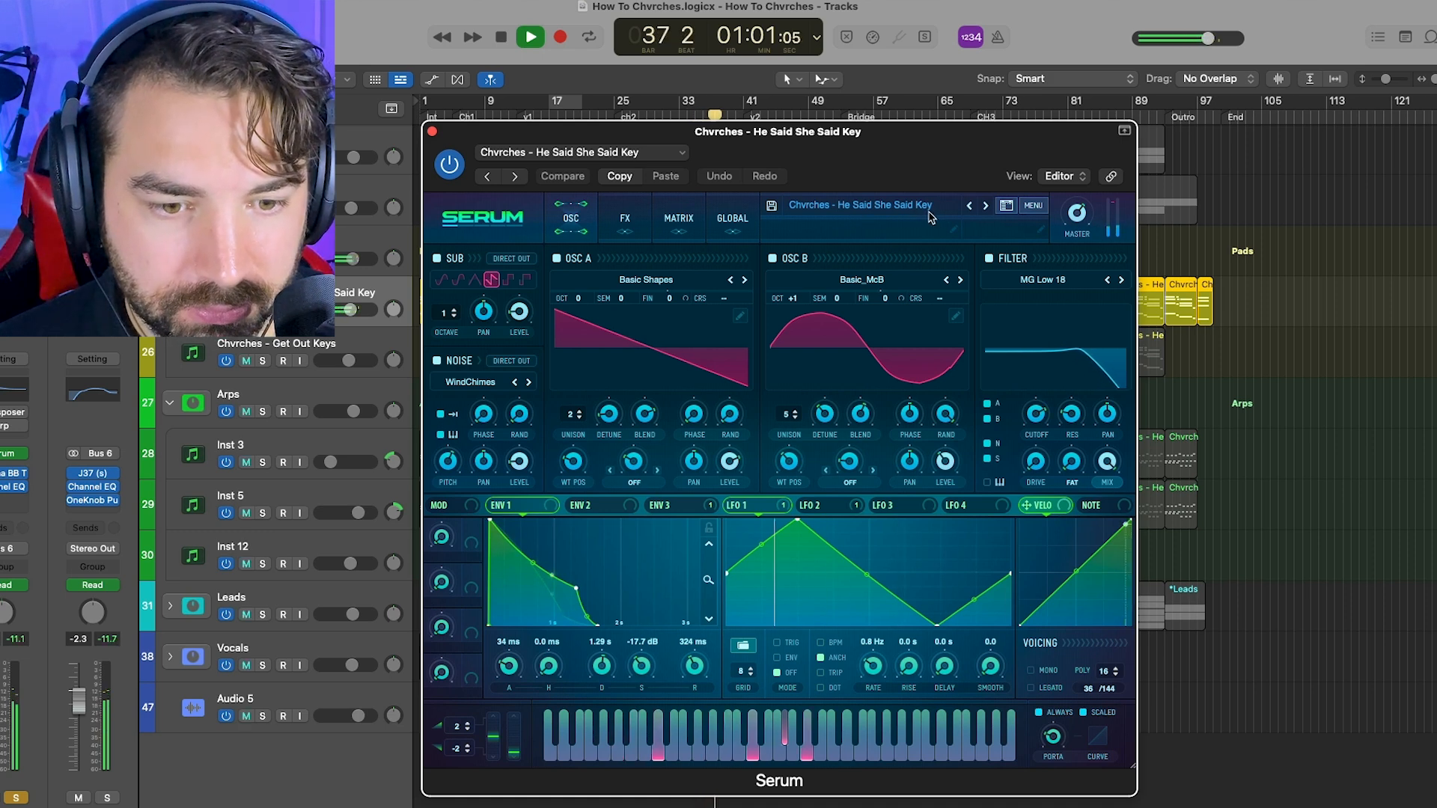
{"action": "left_click", "coordinate": [433, 132]}
{"action": "key", "text": "space"}
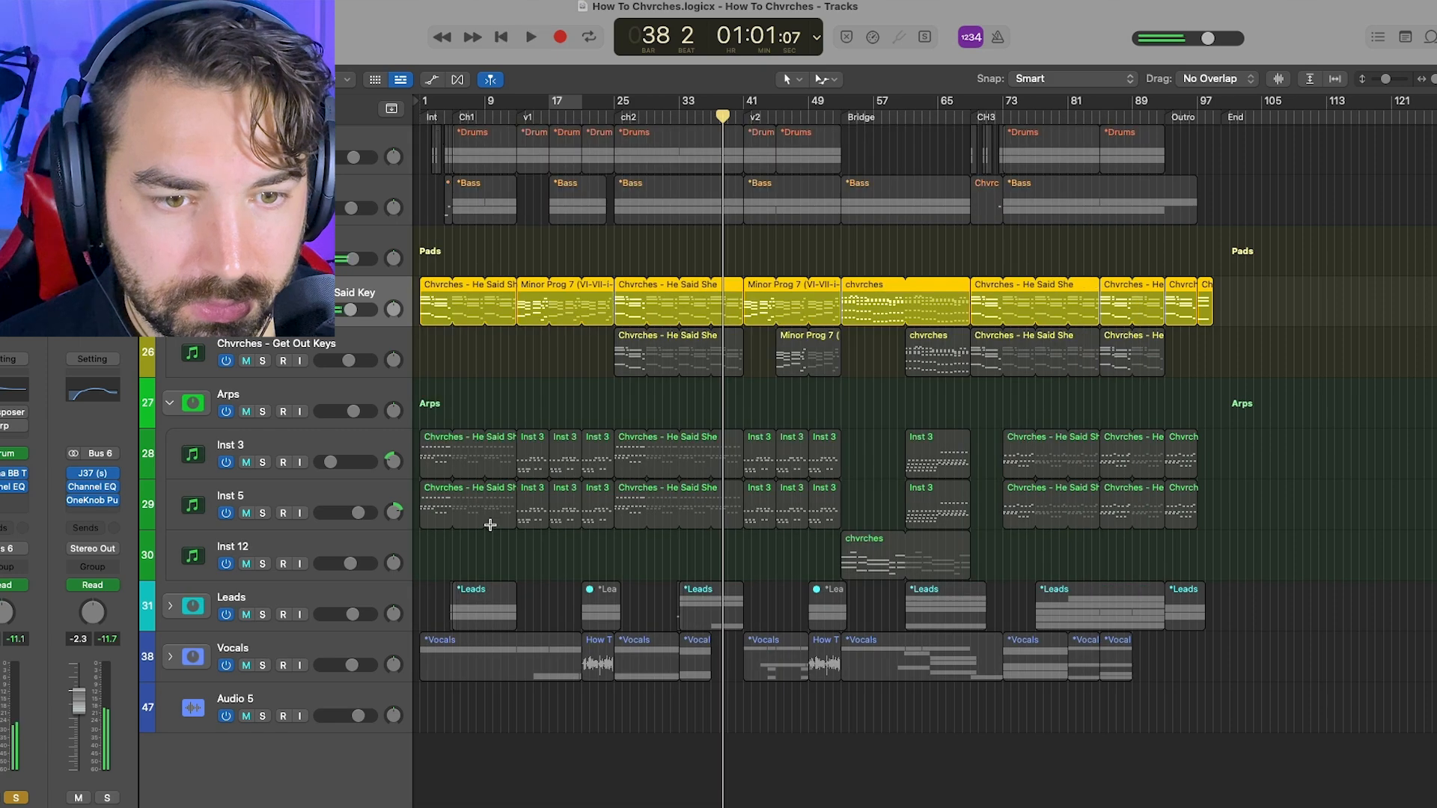
- Expand the Leads stack and audition the Chvrches - Gun Lead track soloed together with the key part
{"action": "left_click", "coordinate": [171, 607]}
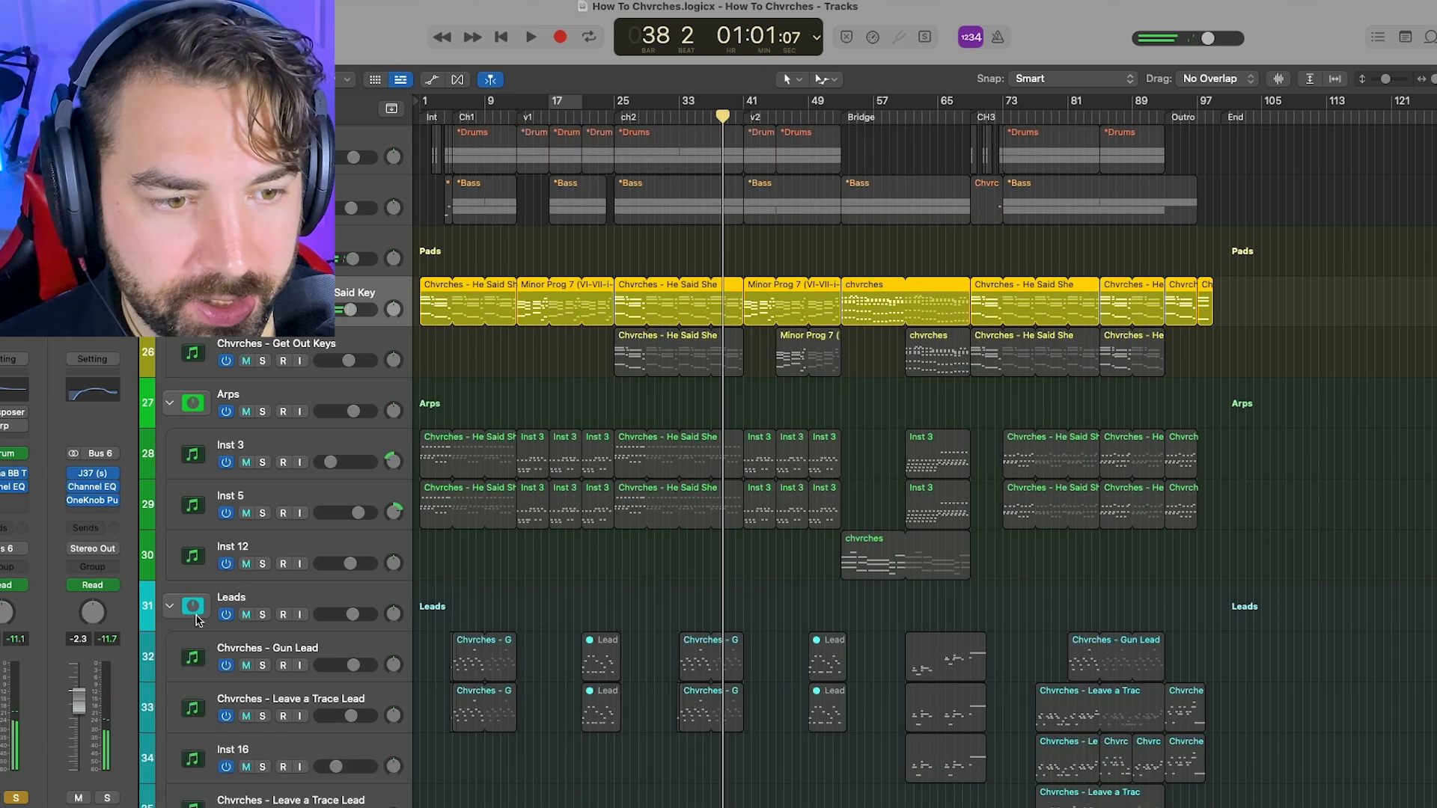
{"action": "left_click", "coordinate": [263, 666]}
{"action": "key", "text": "space"}
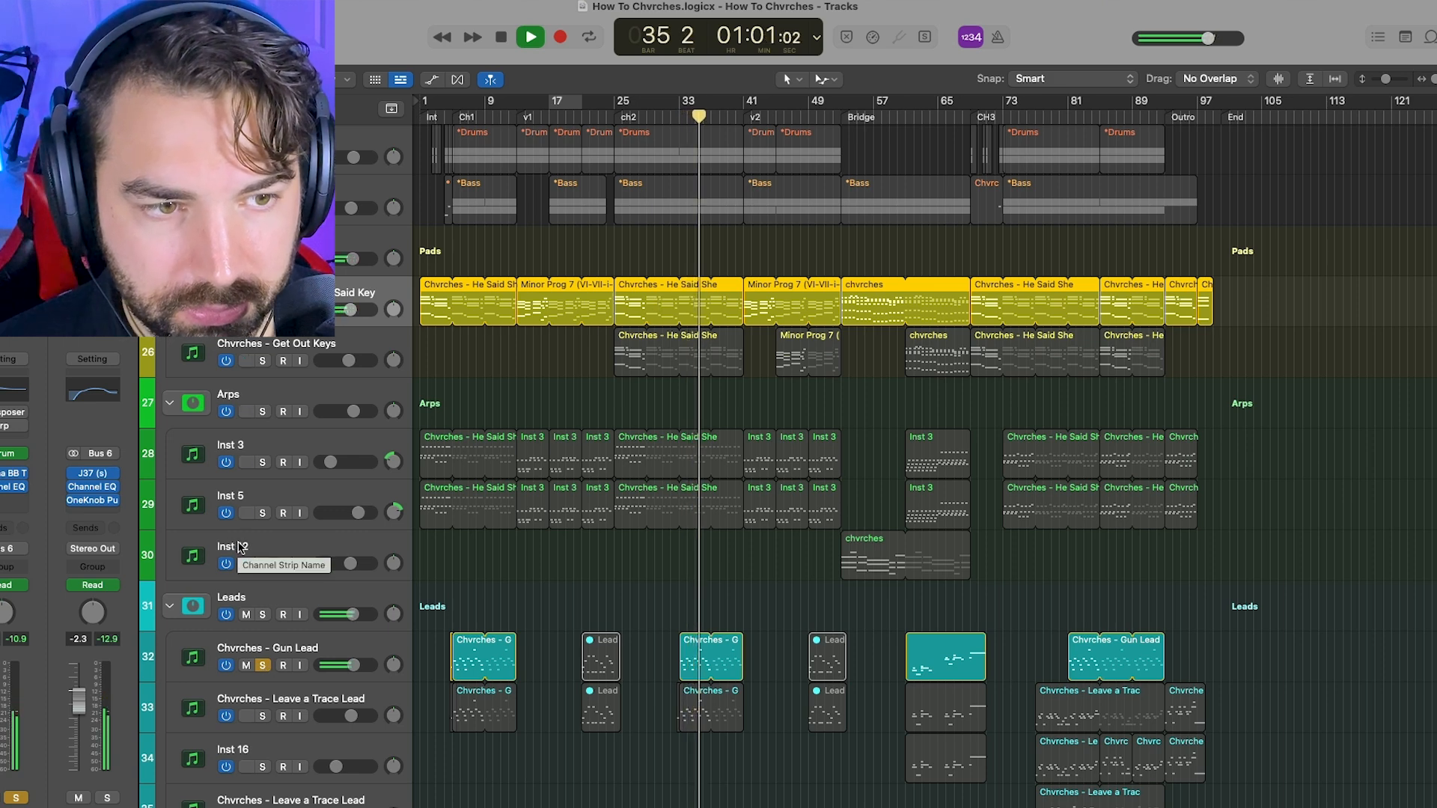
{"action": "left_click", "coordinate": [264, 664]}
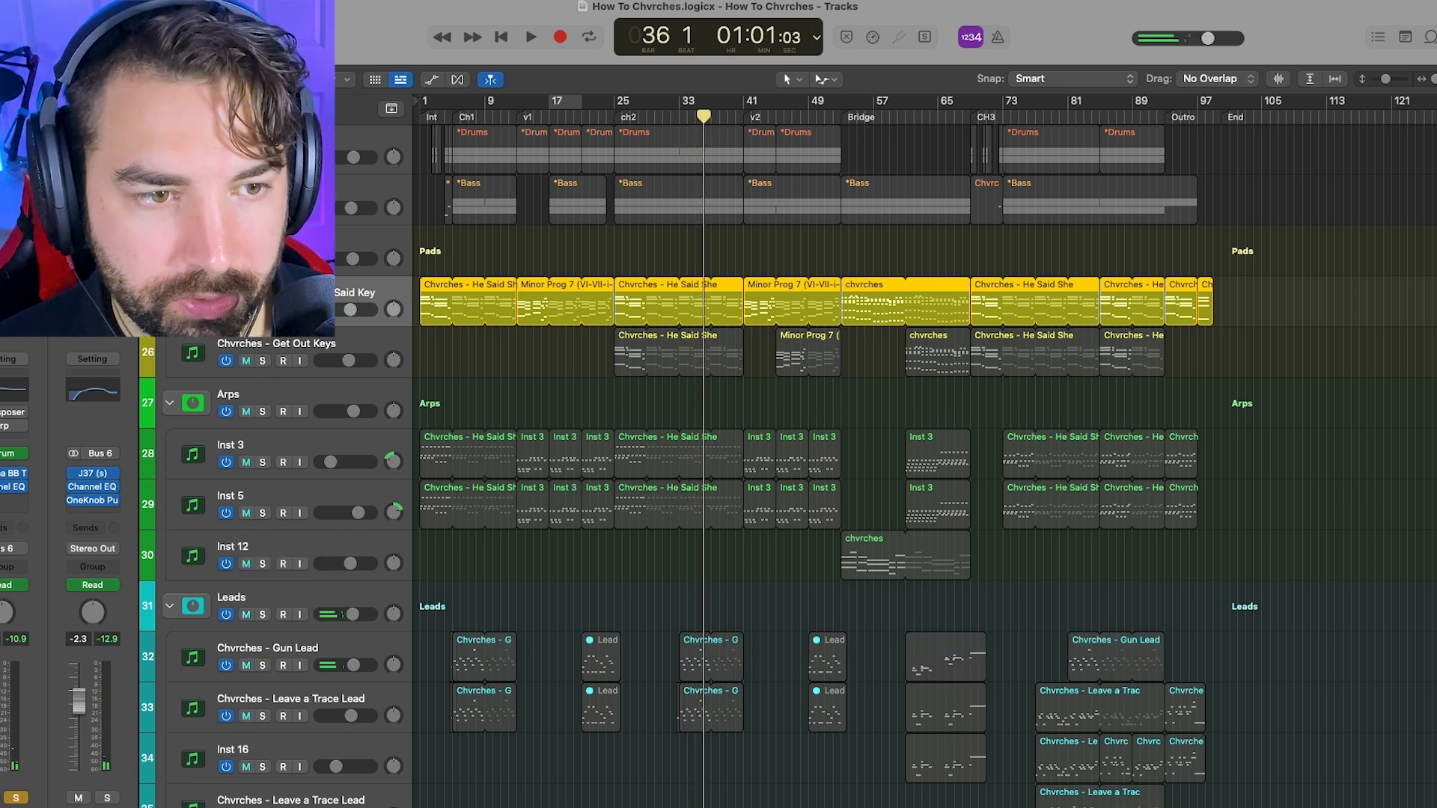
- Collapse the Leads, Arps and Pads track stacks
{"action": "left_click", "coordinate": [170, 608]}
{"action": "left_click", "coordinate": [170, 402]}
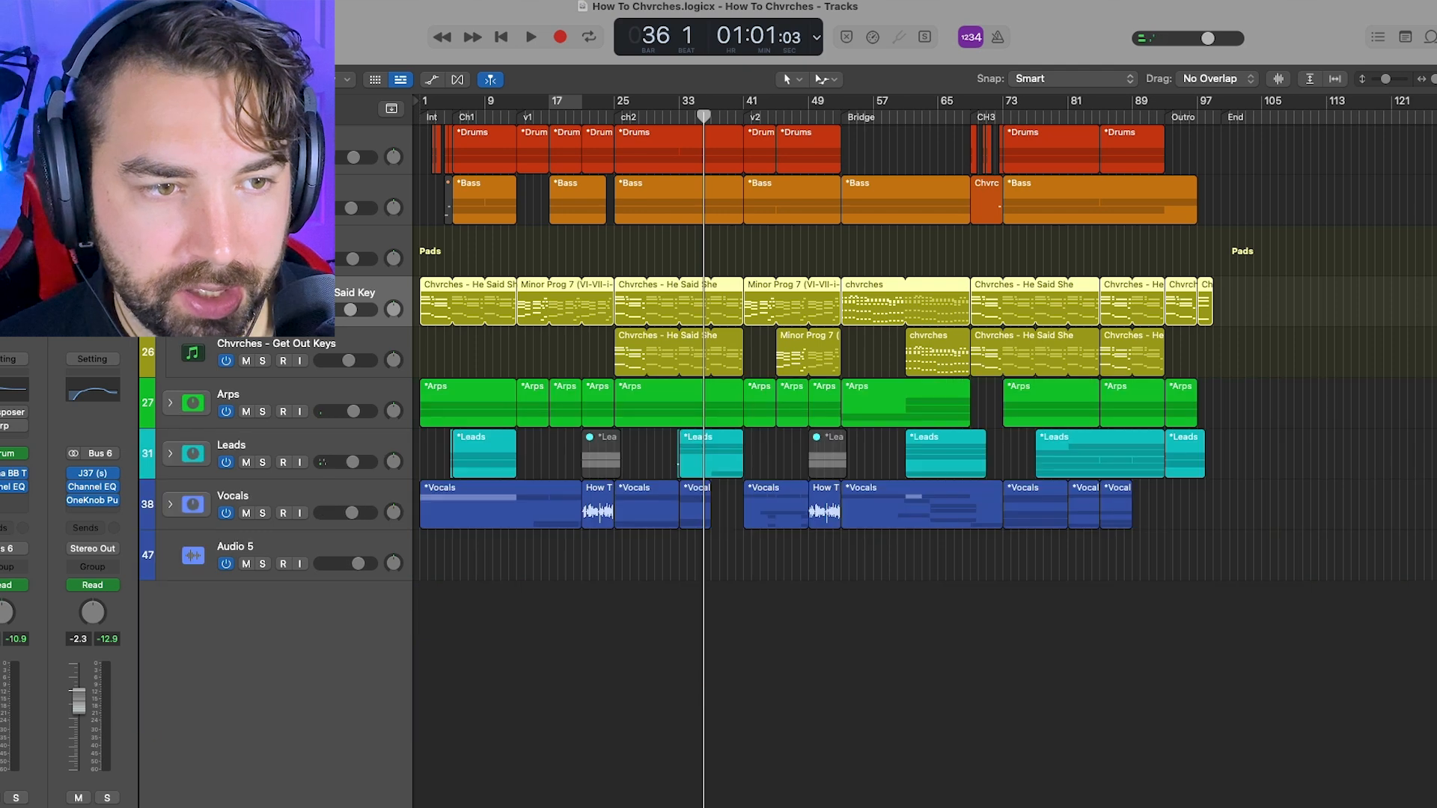
{"action": "left_click", "coordinate": [170, 250]}
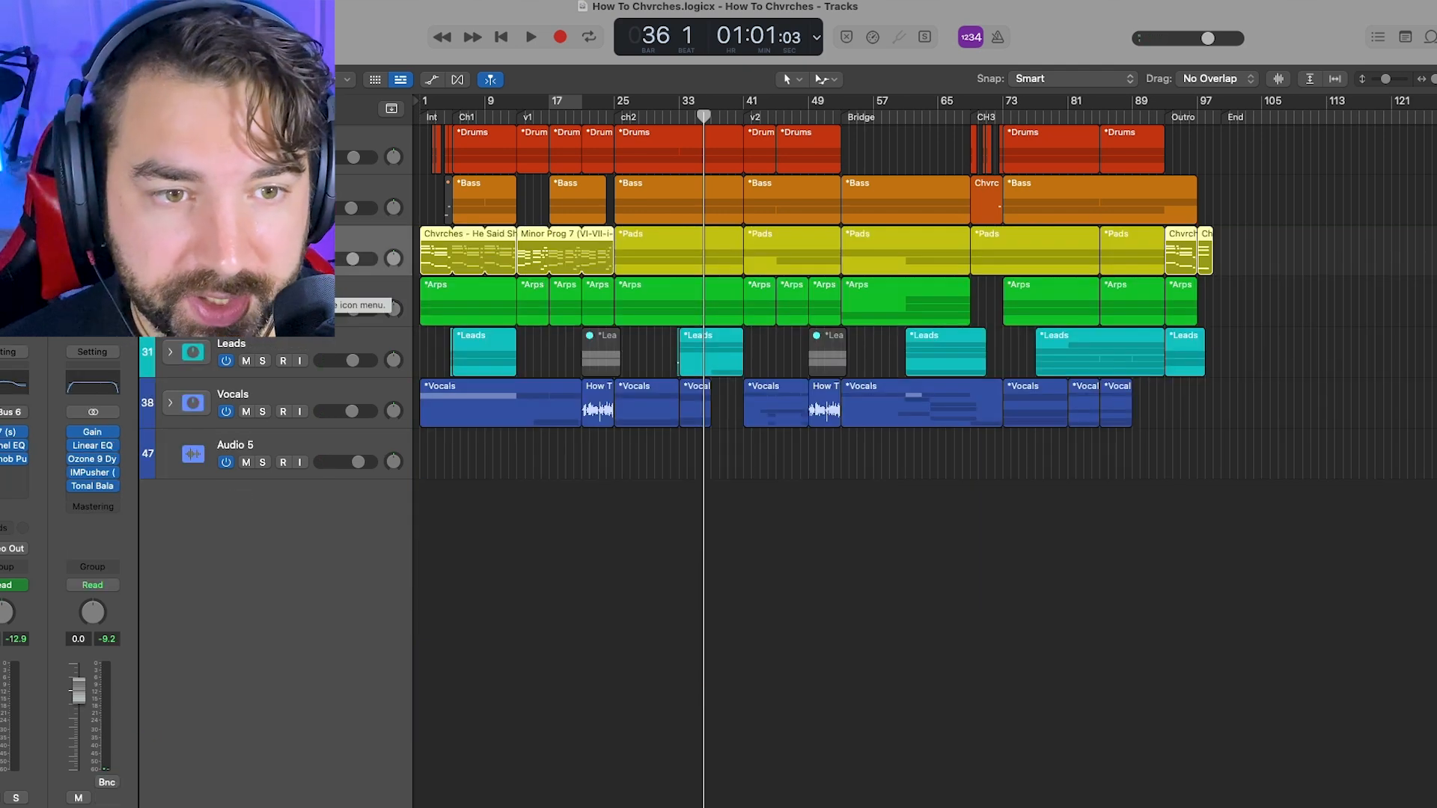
- Expand the Bass stack, solo the Gun Bass and He Said She Said Bas tracks, and move the playhead to the start of ch2
{"action": "left_click", "coordinate": [170, 200]}
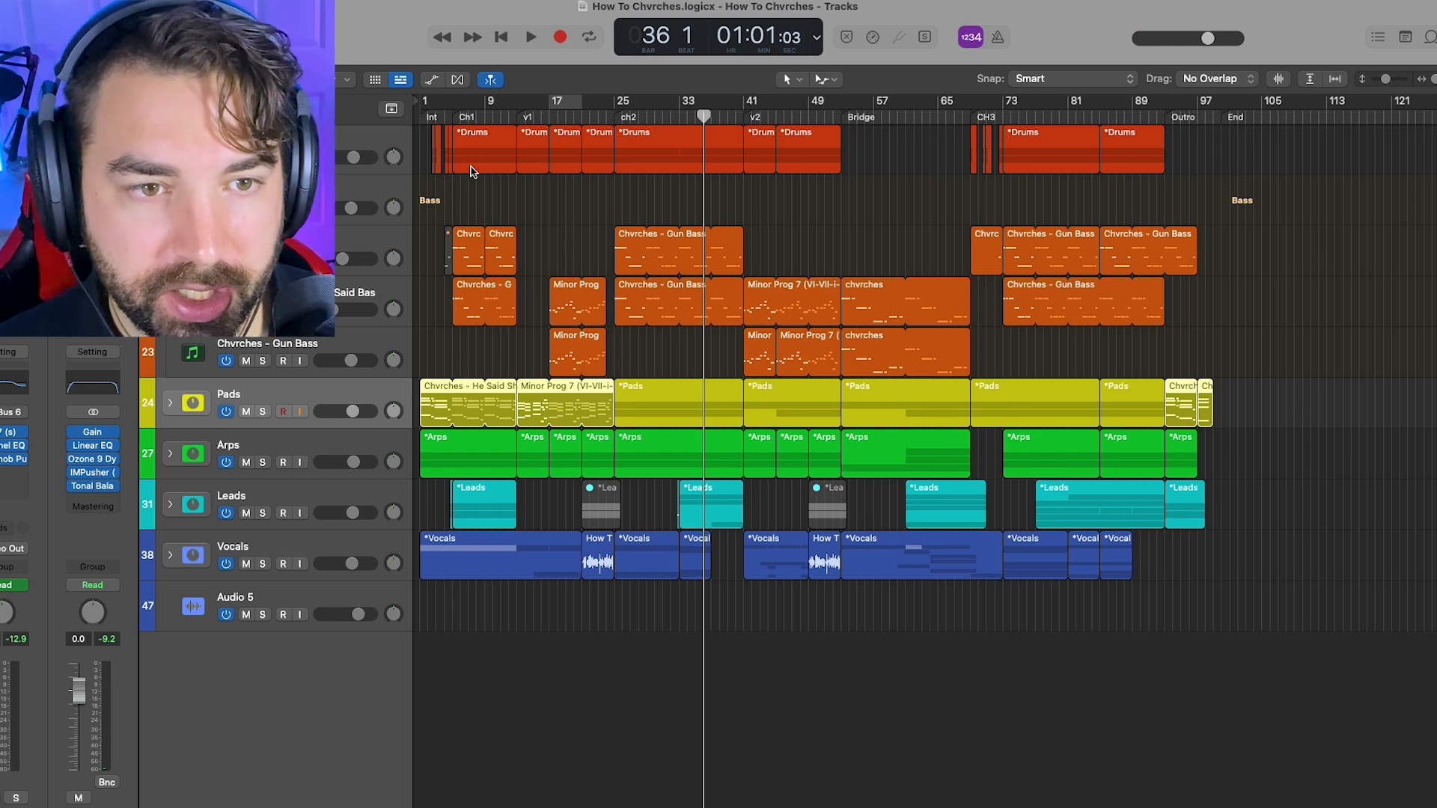
{"action": "left_click", "coordinate": [541, 115]}
{"action": "key", "text": "ctrl+s"}
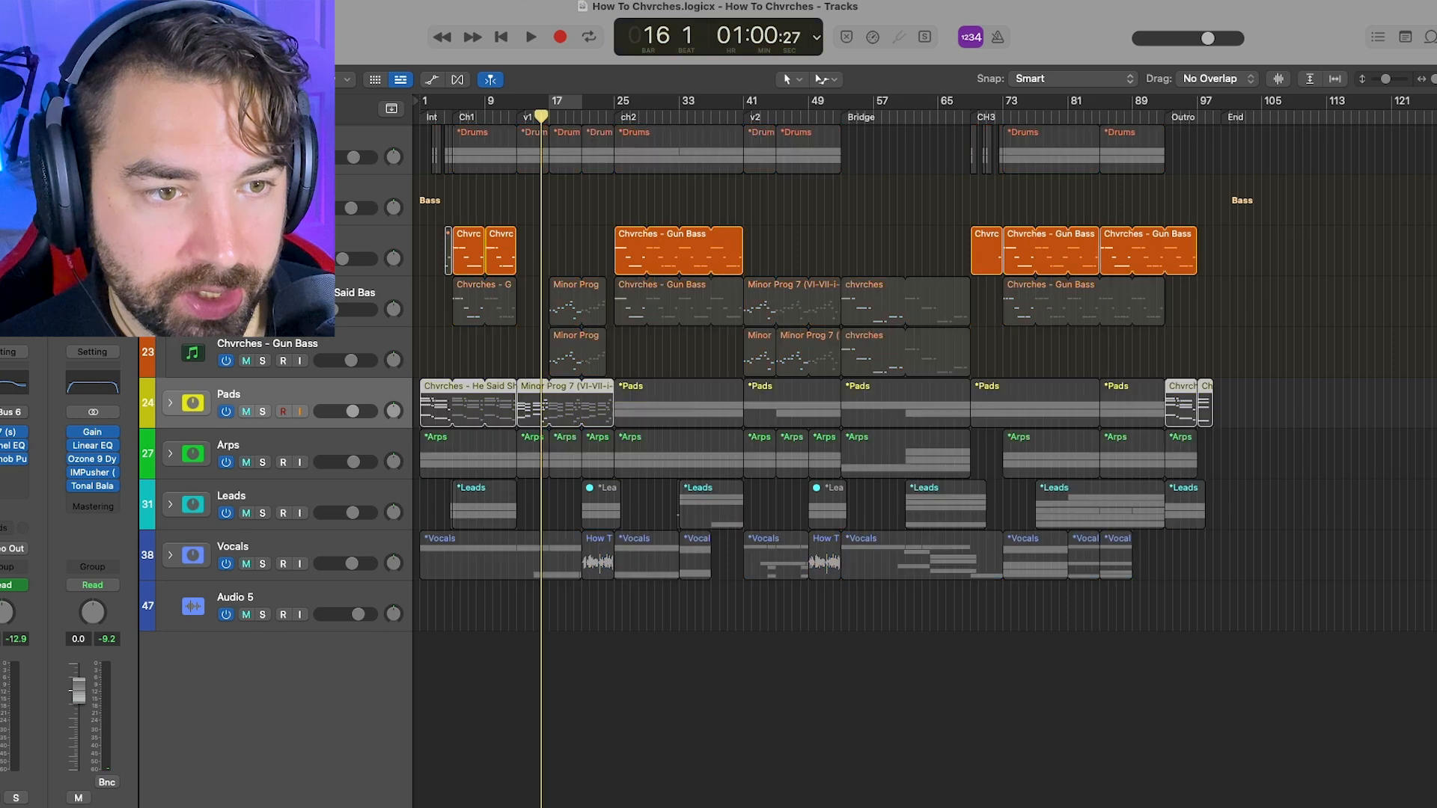
{"action": "key", "text": "Down"}
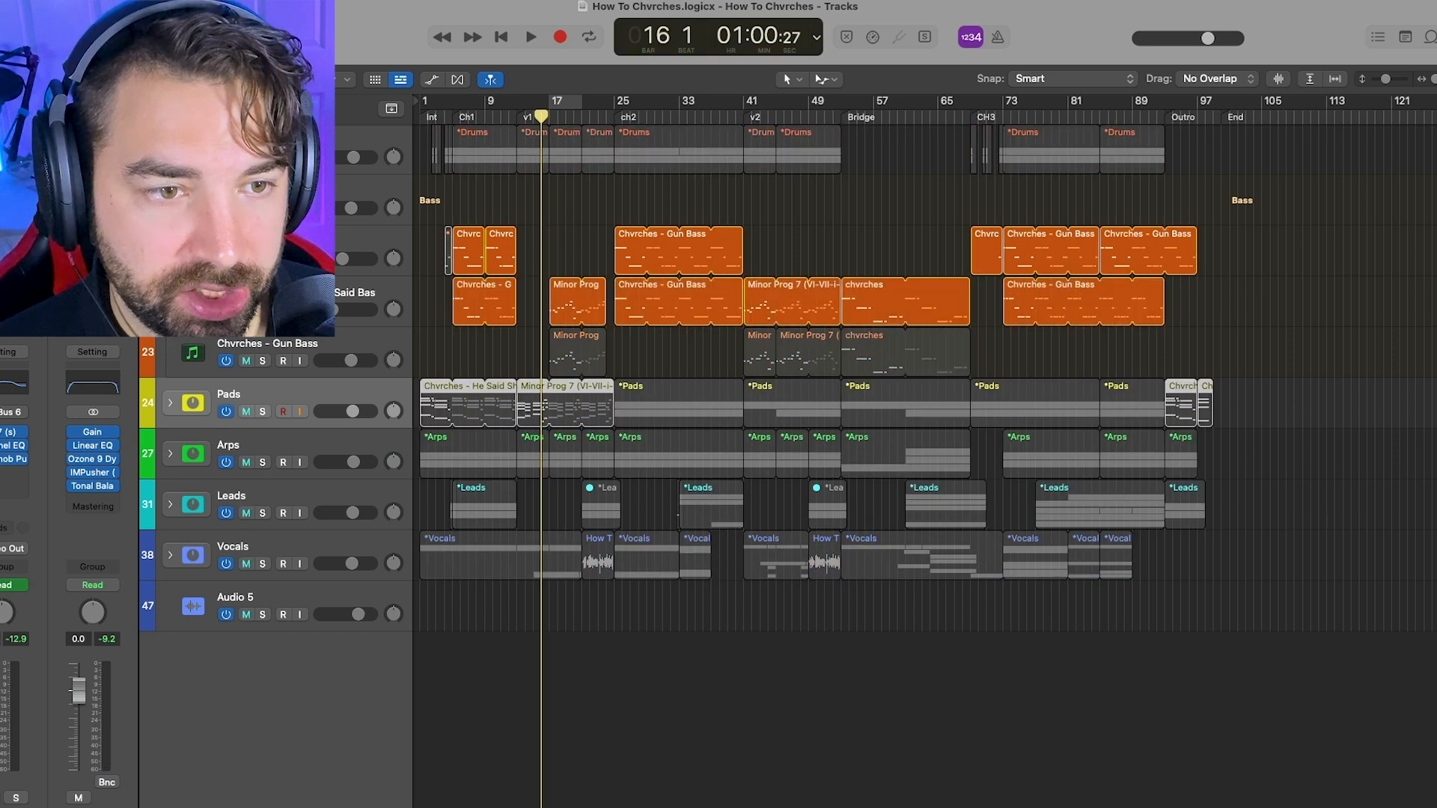
{"action": "left_click", "coordinate": [617, 118]}
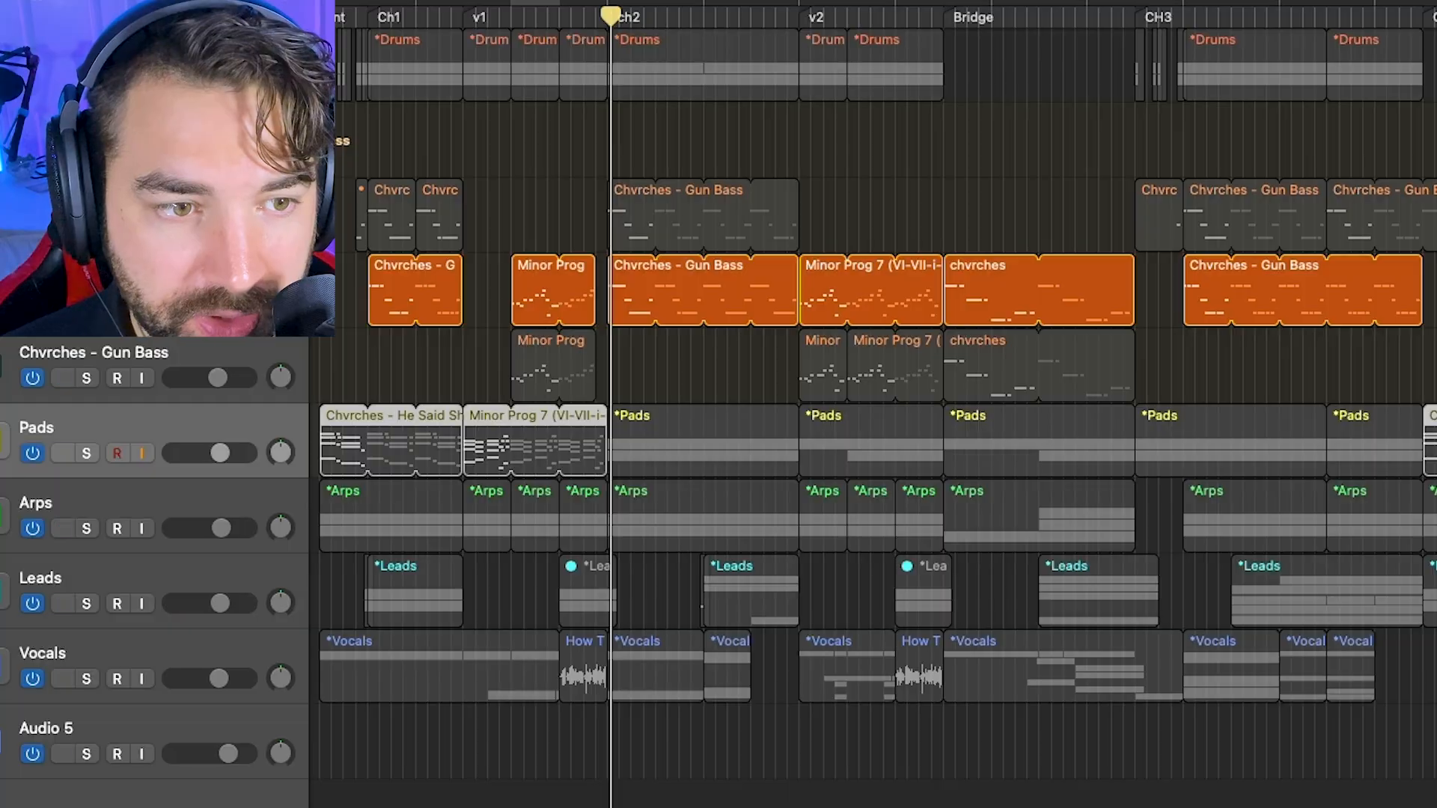
- Compare the first two bass tracks by toggling the Gun Bass solo, leaving only He Said She Said Bas soloed
{"action": "left_click", "coordinate": [281, 293]}
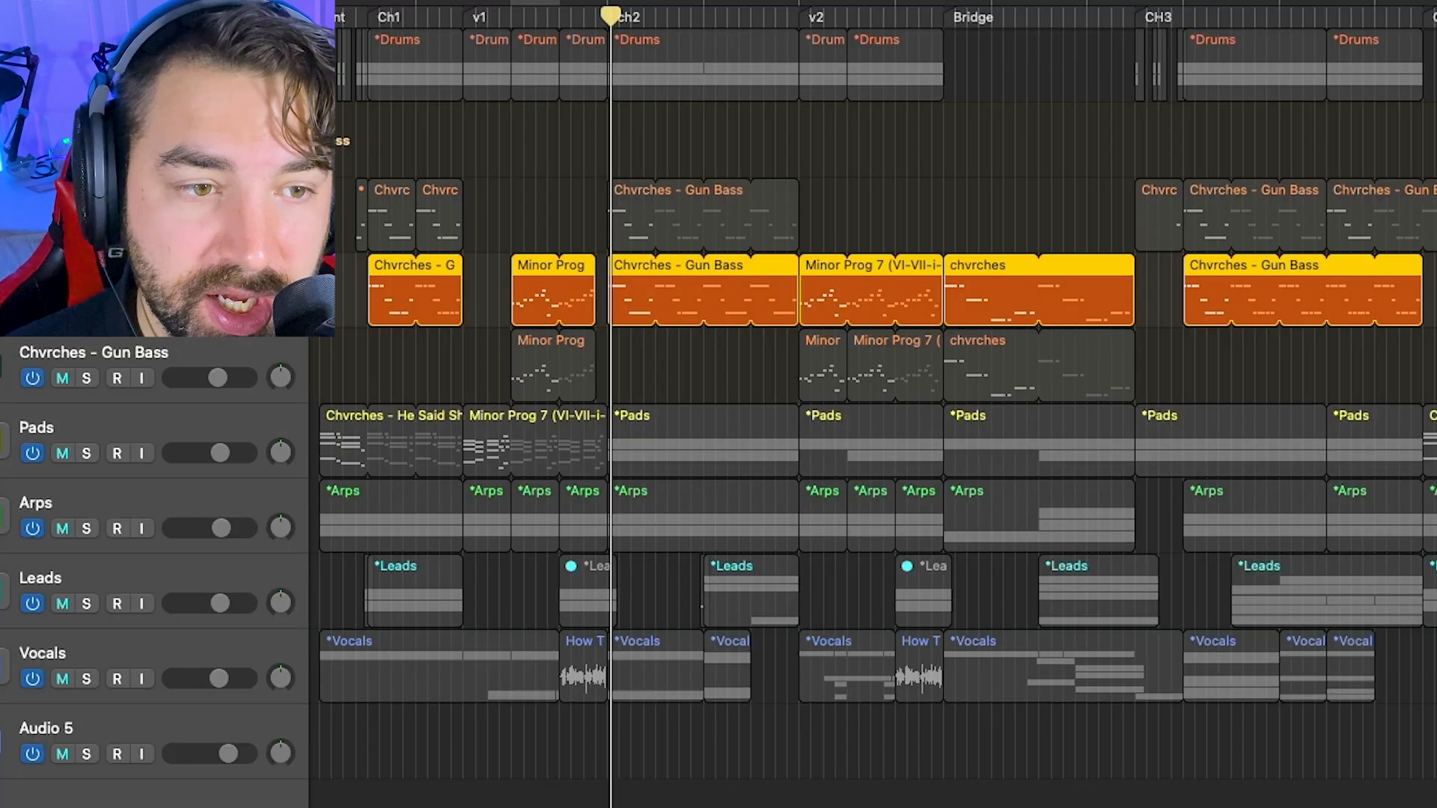
{"action": "key", "text": "Up"}
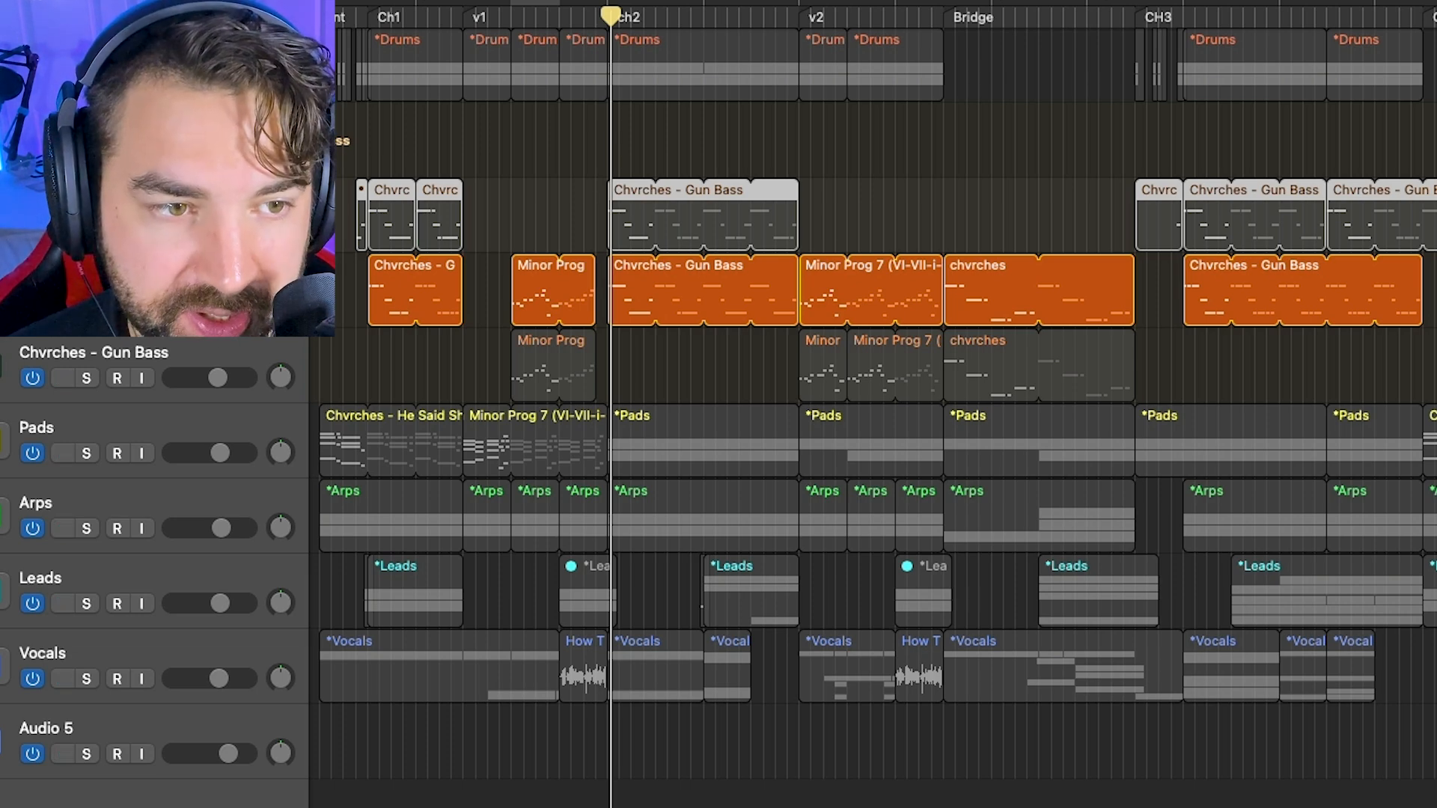
{"action": "key", "text": "s"}
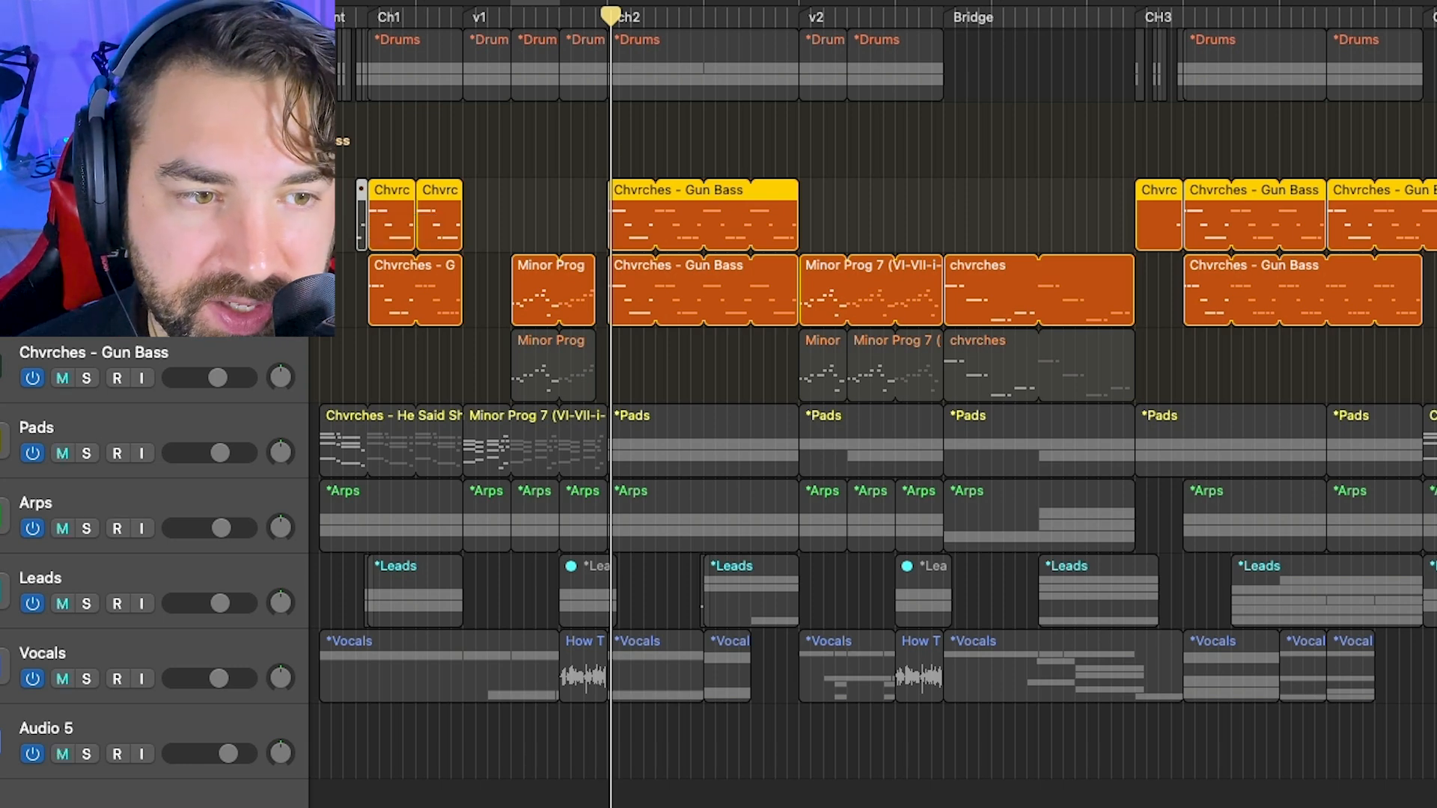
{"action": "key", "text": "Down"}
{"action": "key", "text": "s"}
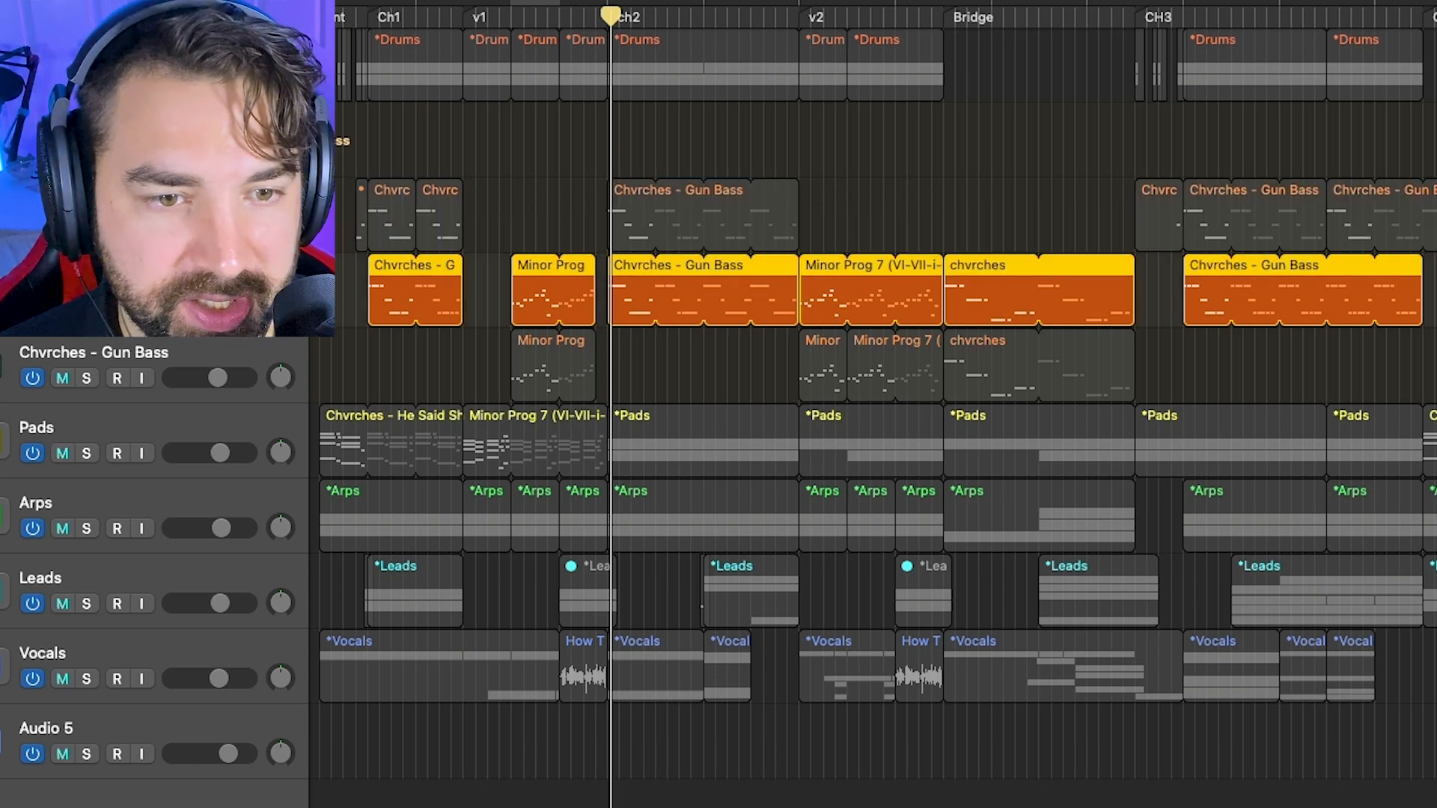
- Set the cycle range over the ch2 section and open the He Said She Said Bas track's notes in the Piano Roll
{"action": "left_click_drag", "start_coordinate": [640, 6], "coordinate": [803, 23]}
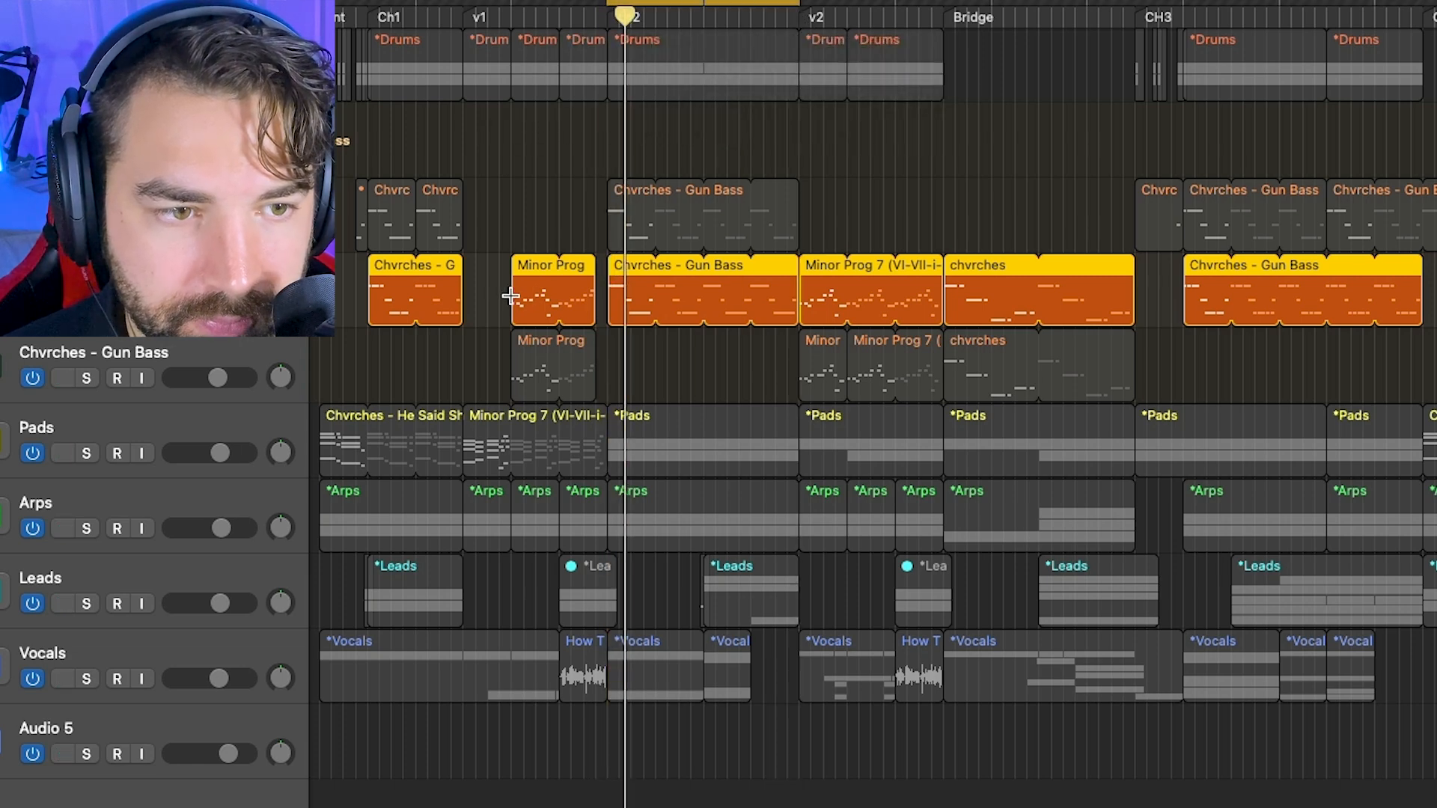
{"action": "double_click", "coordinate": [624, 265]}
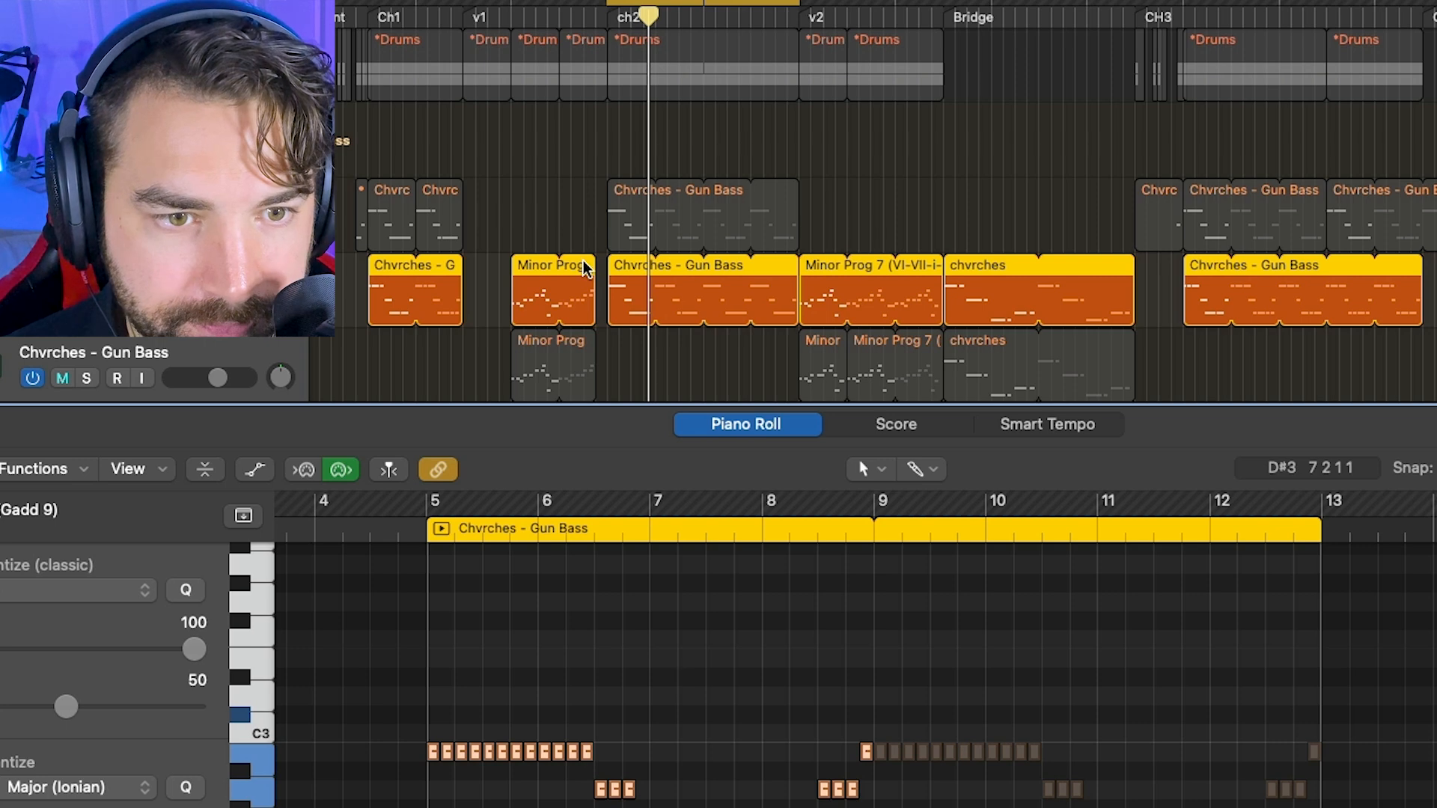
- Solo and expand the Pads stack, and show the notes of the He Said She Said Key region in ch2
{"action": "scroll", "coordinate": [469, 253], "scroll_direction": "down", "scroll_amount": 6}
{"action": "left_click", "coordinate": [62, 175]}
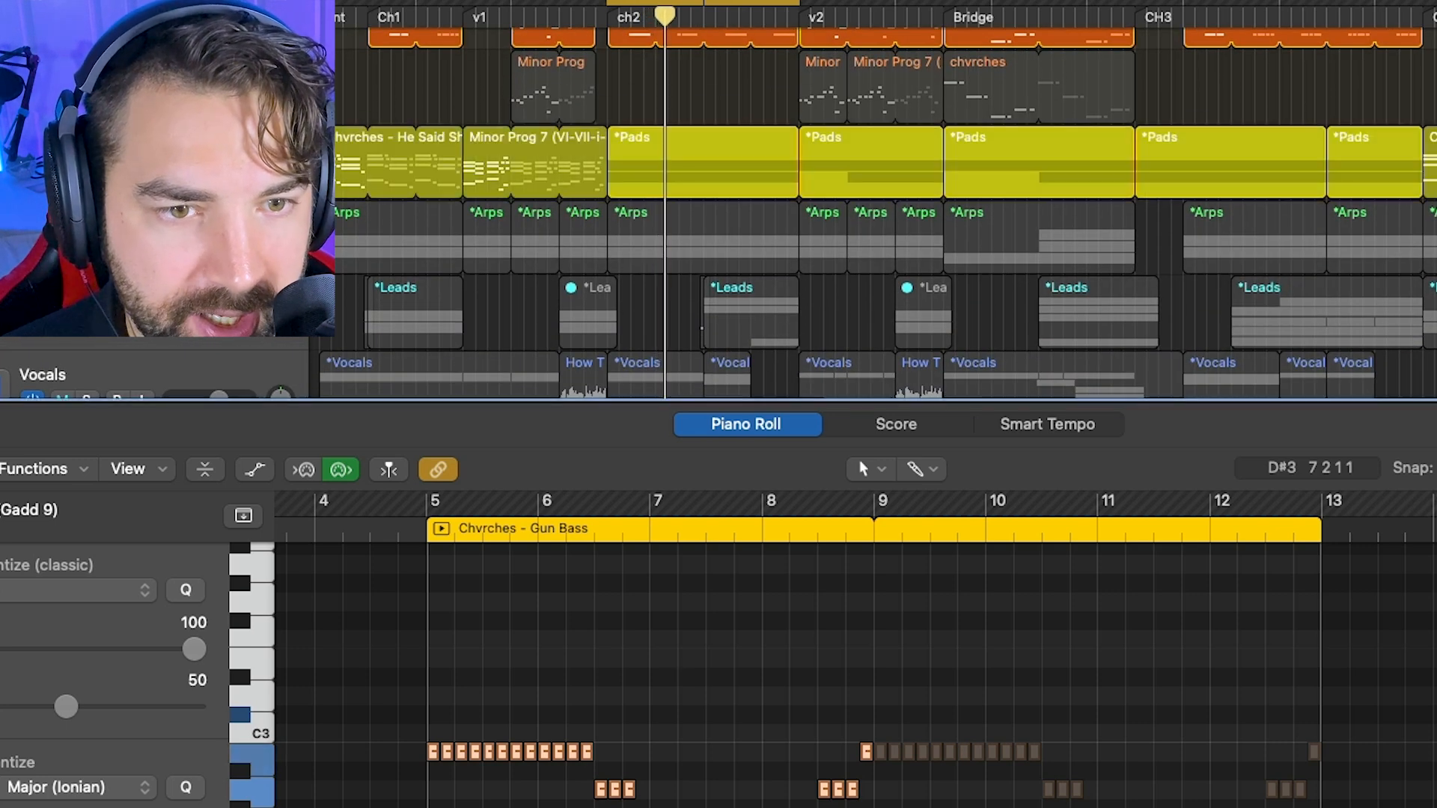
{"action": "left_click", "coordinate": [3, 163]}
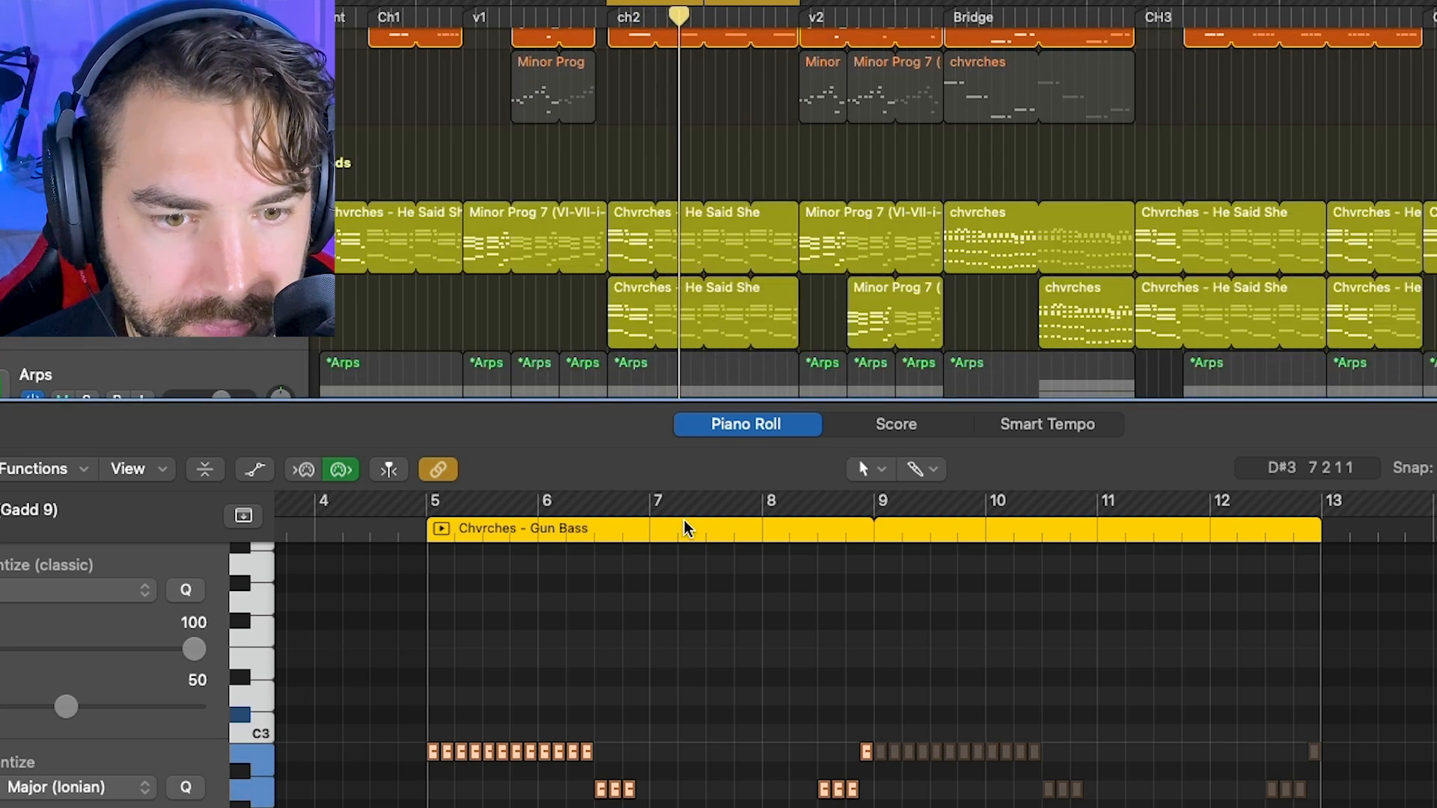
{"action": "left_click", "coordinate": [681, 238]}
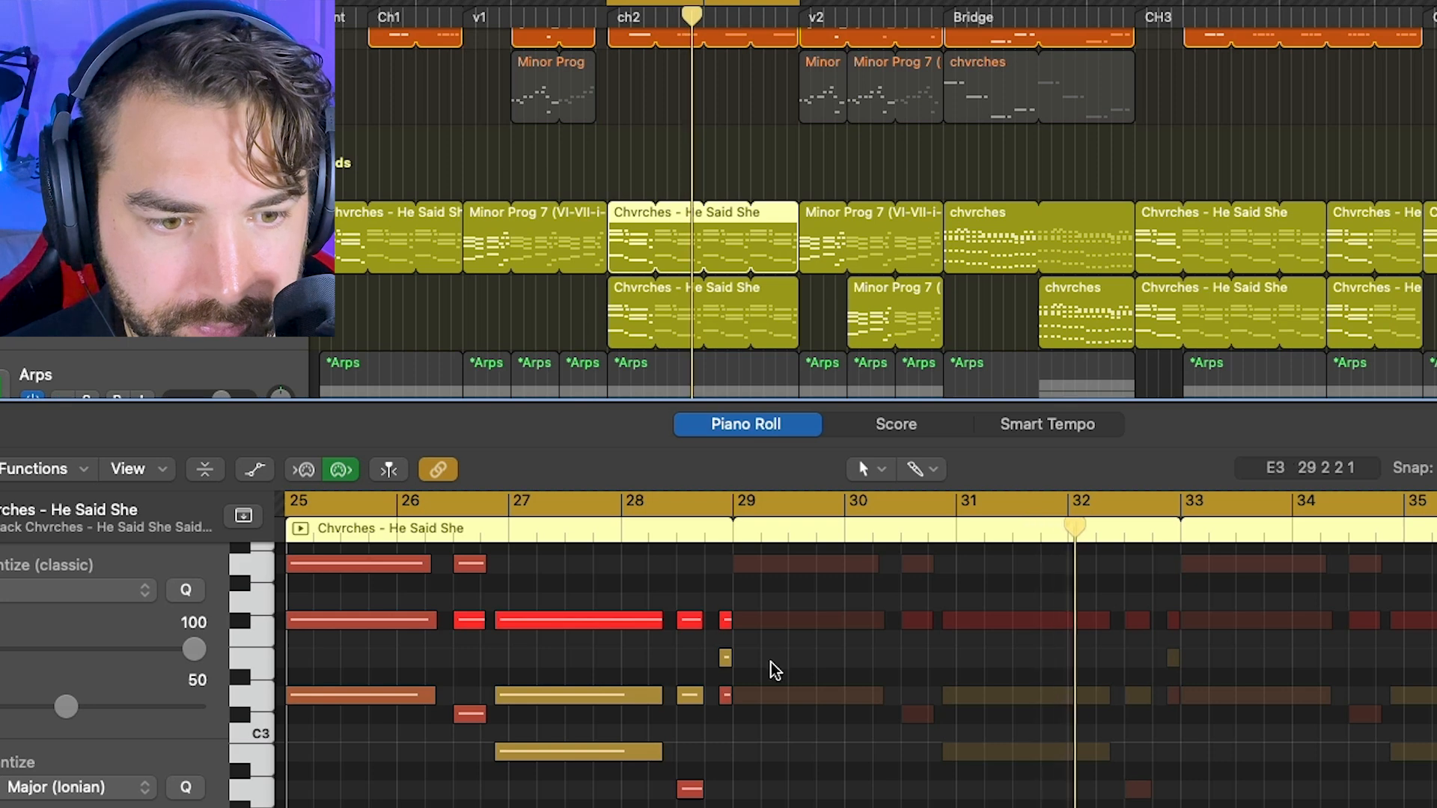
- Select the lowest-octave notes of the He Said She region from bar 25, and close the Piano Roll
{"action": "scroll", "coordinate": [775, 670], "scroll_direction": "down", "scroll_amount": 3}
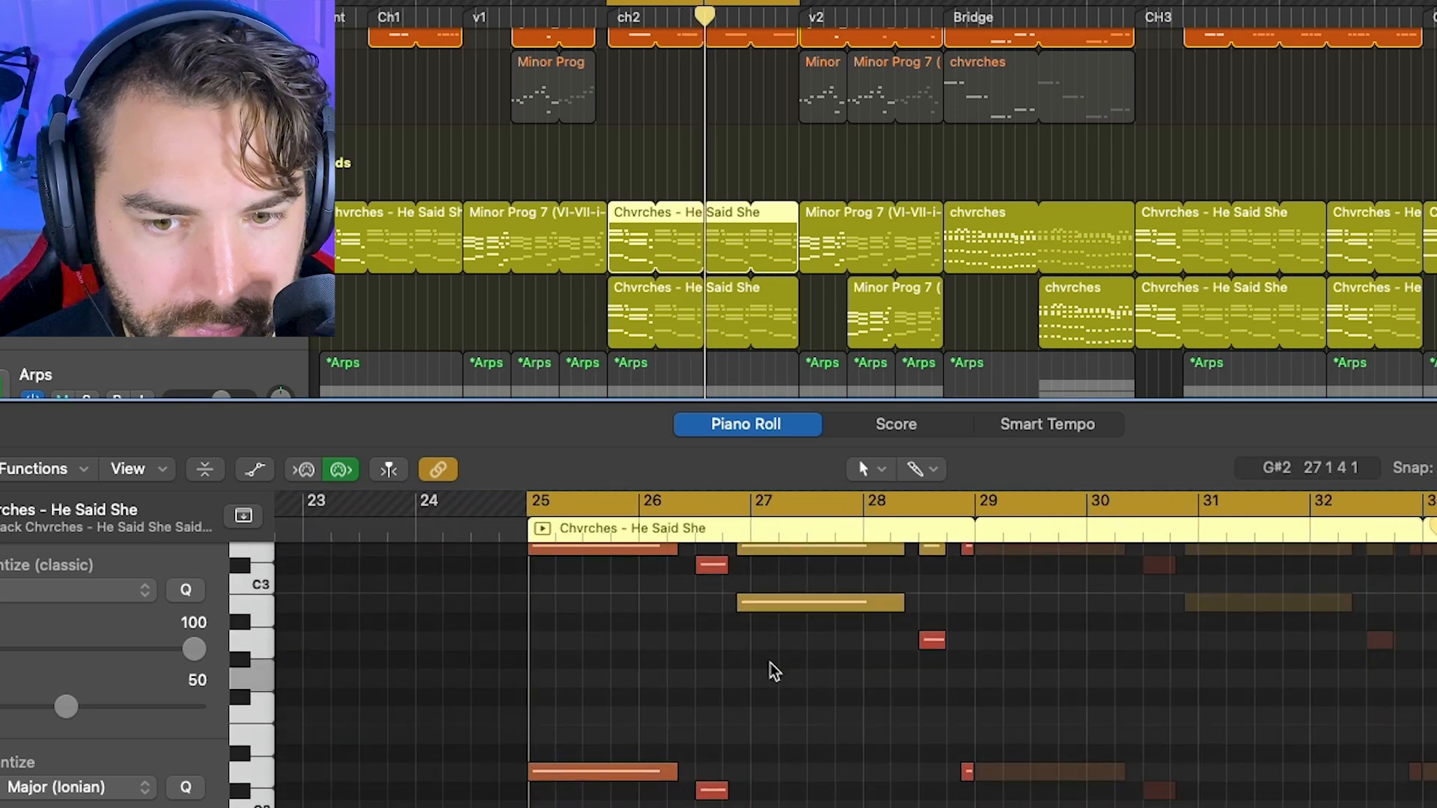
{"action": "scroll", "coordinate": [780, 295], "scroll_direction": "up", "scroll_amount": 3}
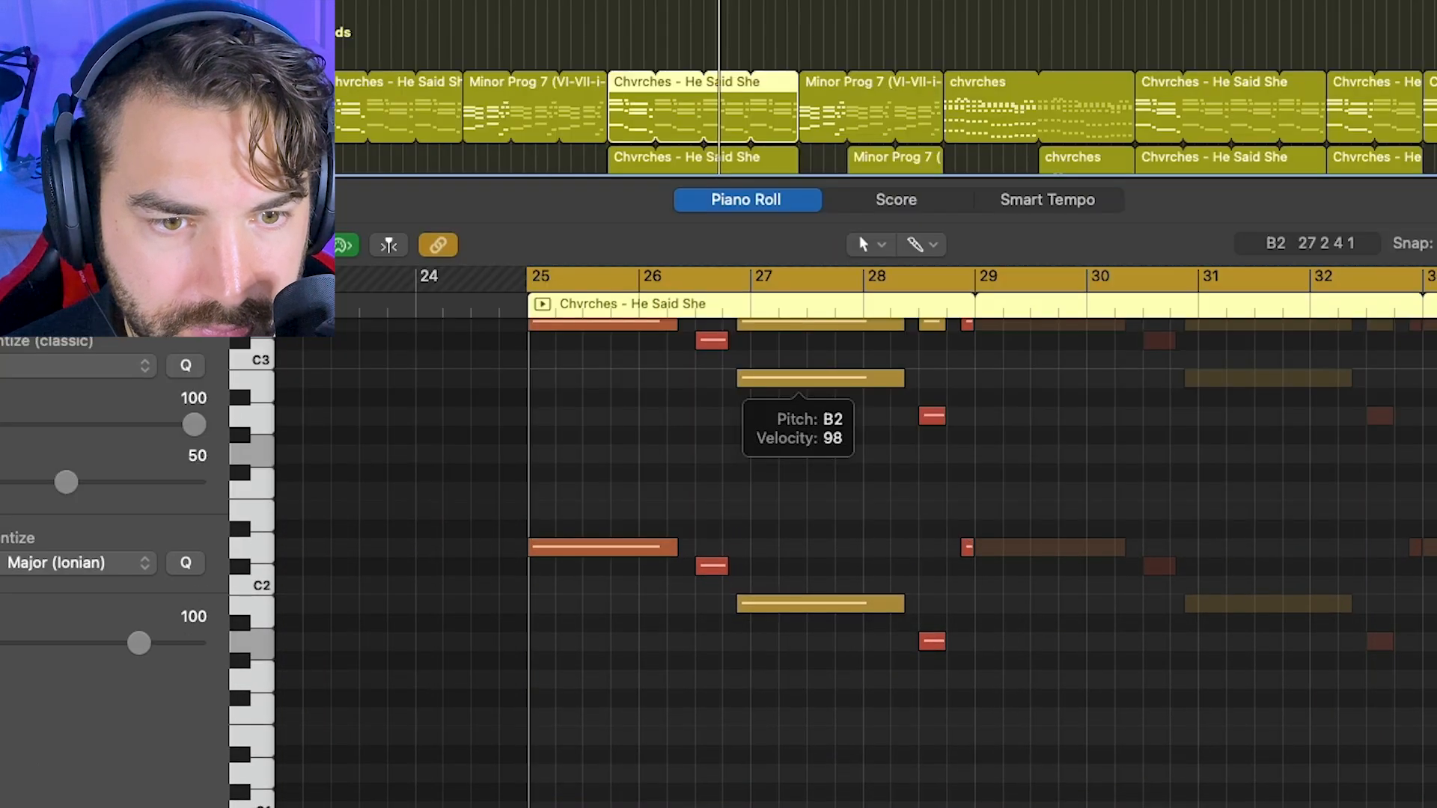
{"action": "left_click_drag", "start_coordinate": [582, 498], "coordinate": [956, 702]}
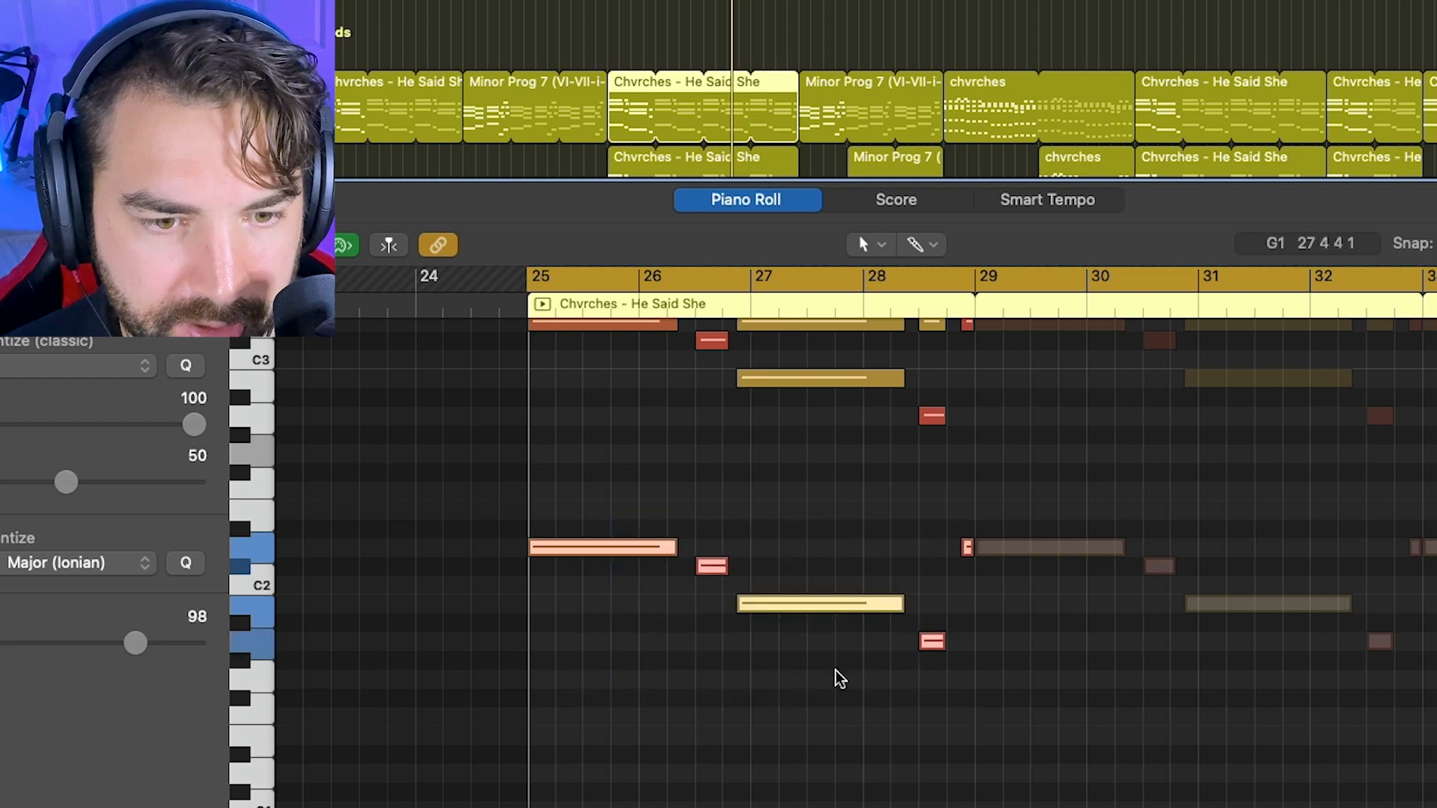
{"action": "key", "text": "p"}
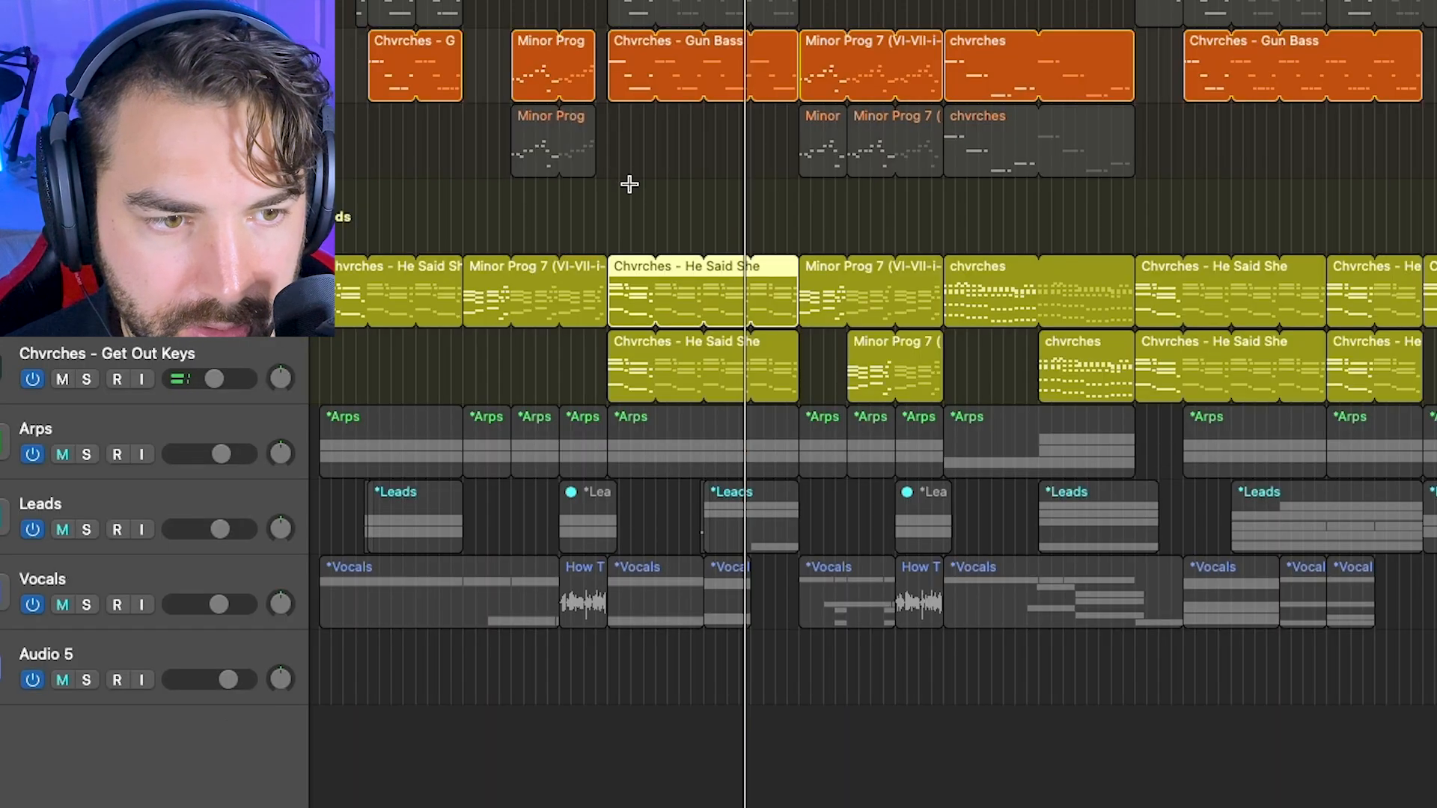
- Mute the Chvrches - Get Out Keys track and return the playhead to the start of ch2
{"action": "left_click", "coordinate": [62, 379]}
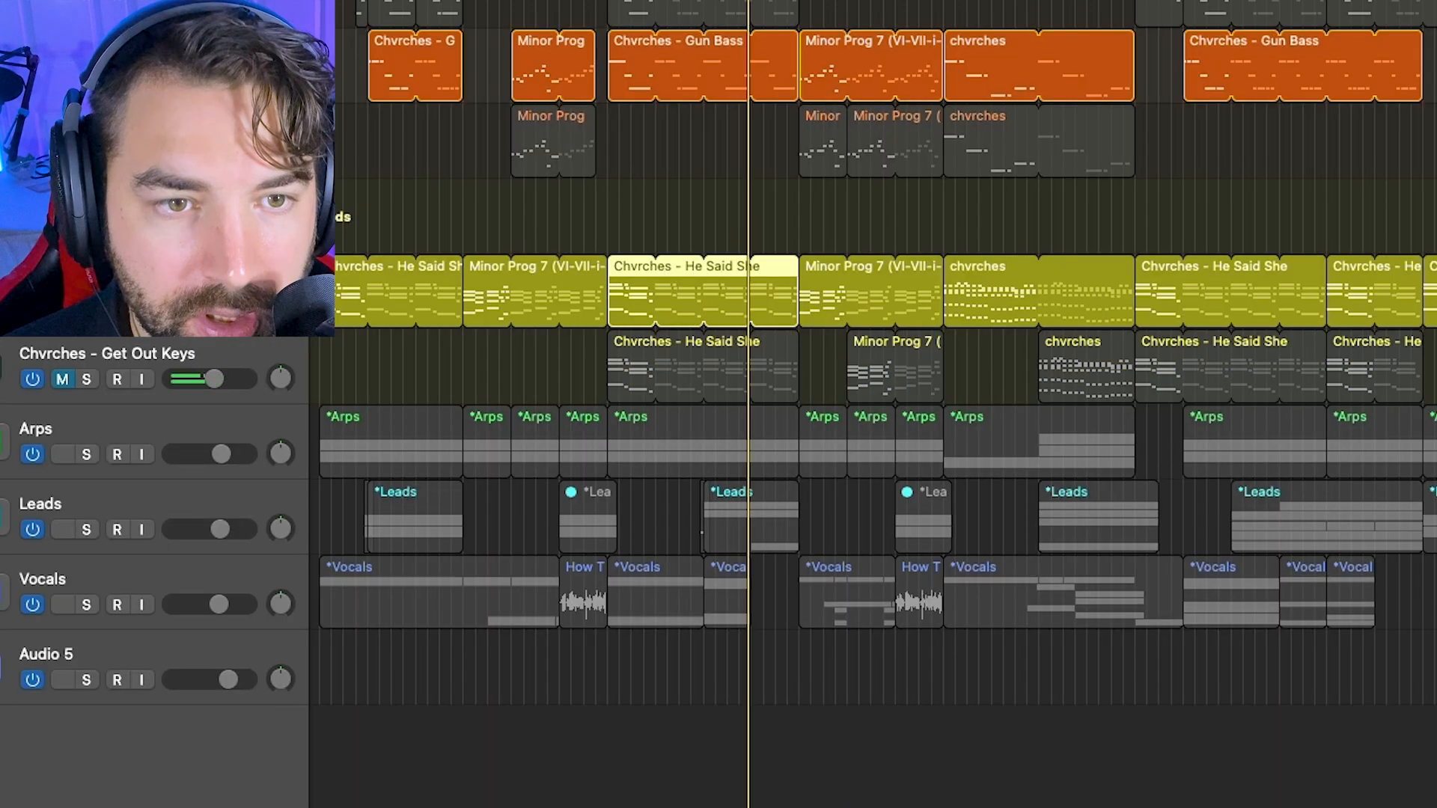
{"action": "scroll", "coordinate": [876, 494], "scroll_direction": "up", "scroll_amount": 5}
{"action": "left_click", "coordinate": [609, 14]}
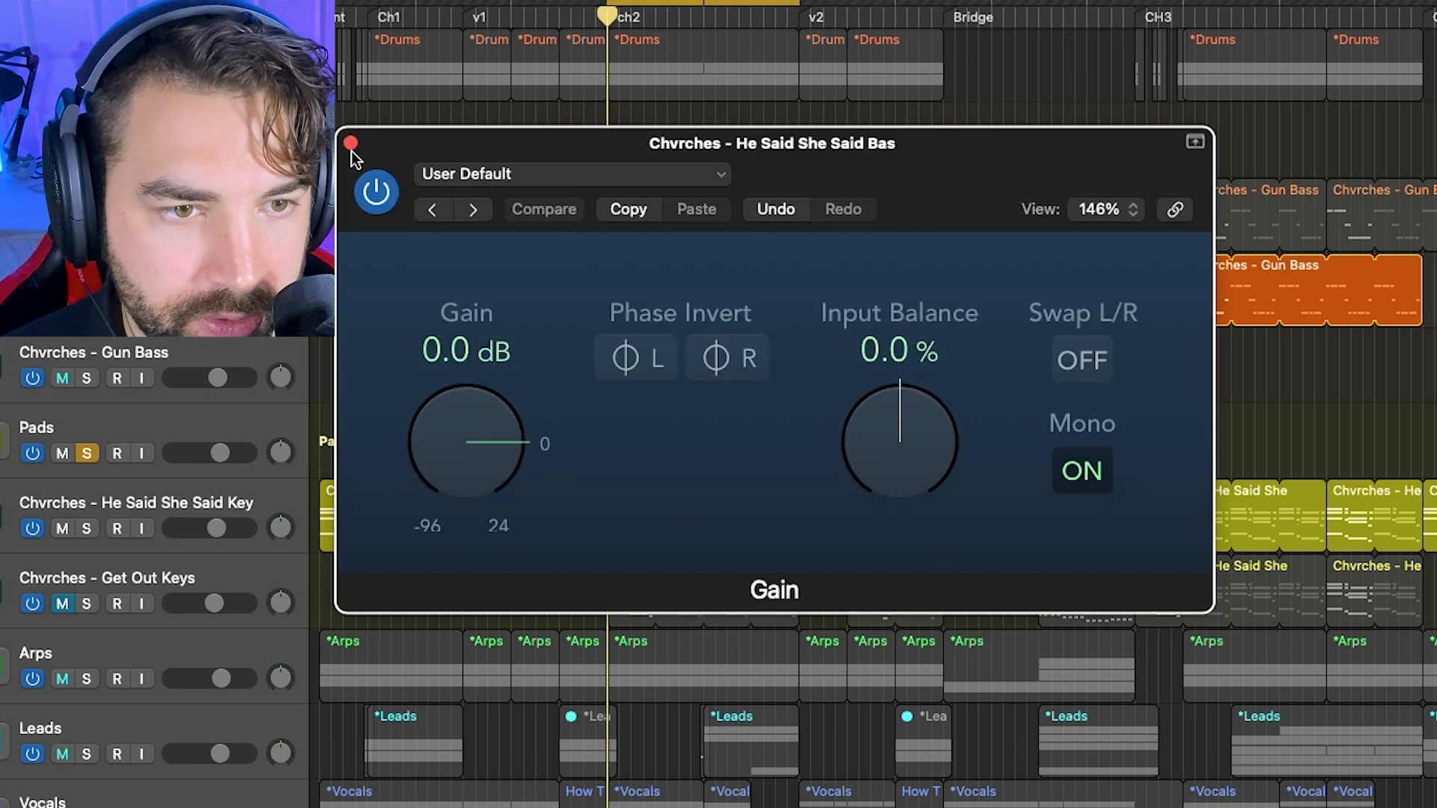
- Review the Gain and TR5 Black 76 plug-ins on the He Said She Said Bas track
{"action": "left_click", "coordinate": [351, 143]}
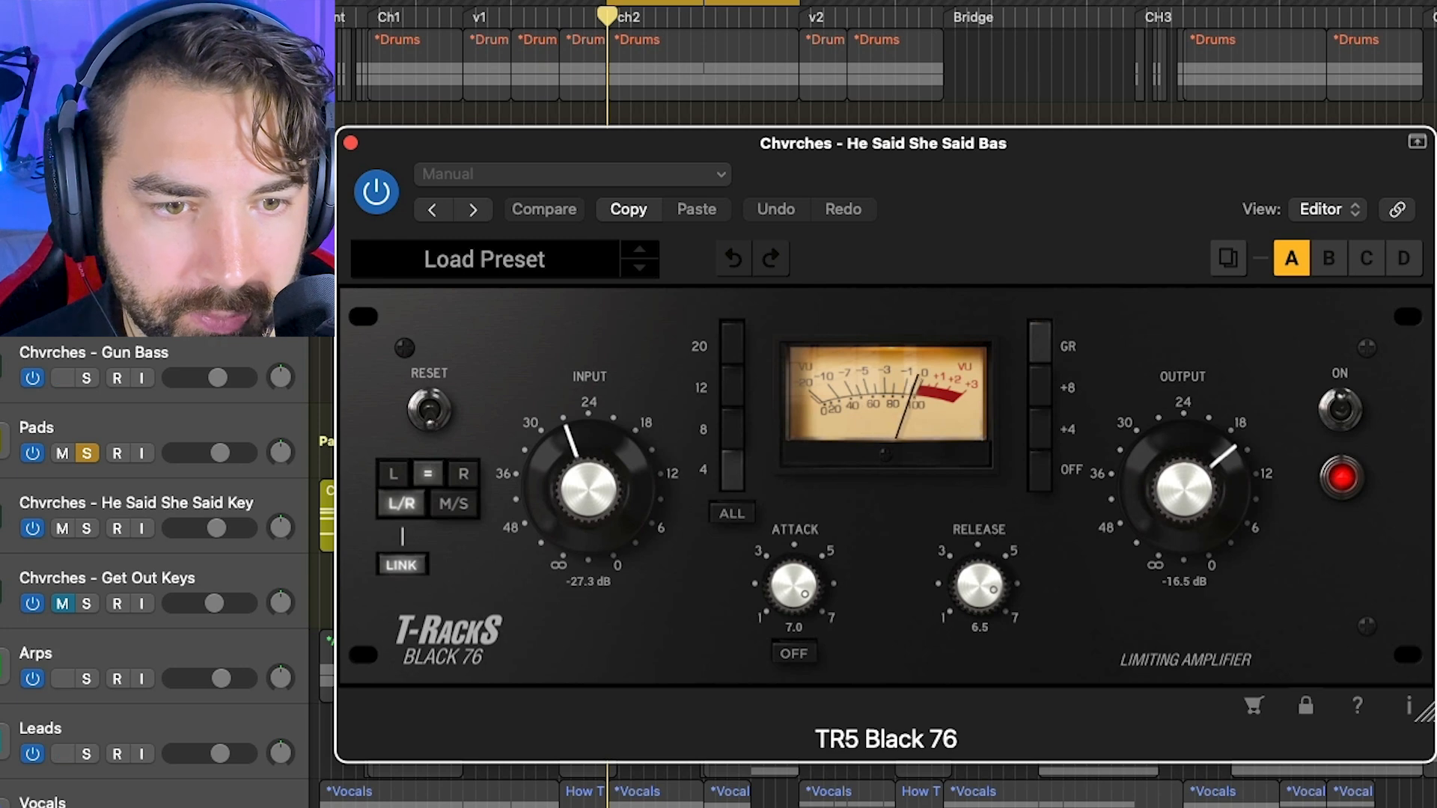
{"action": "left_click", "coordinate": [355, 145]}
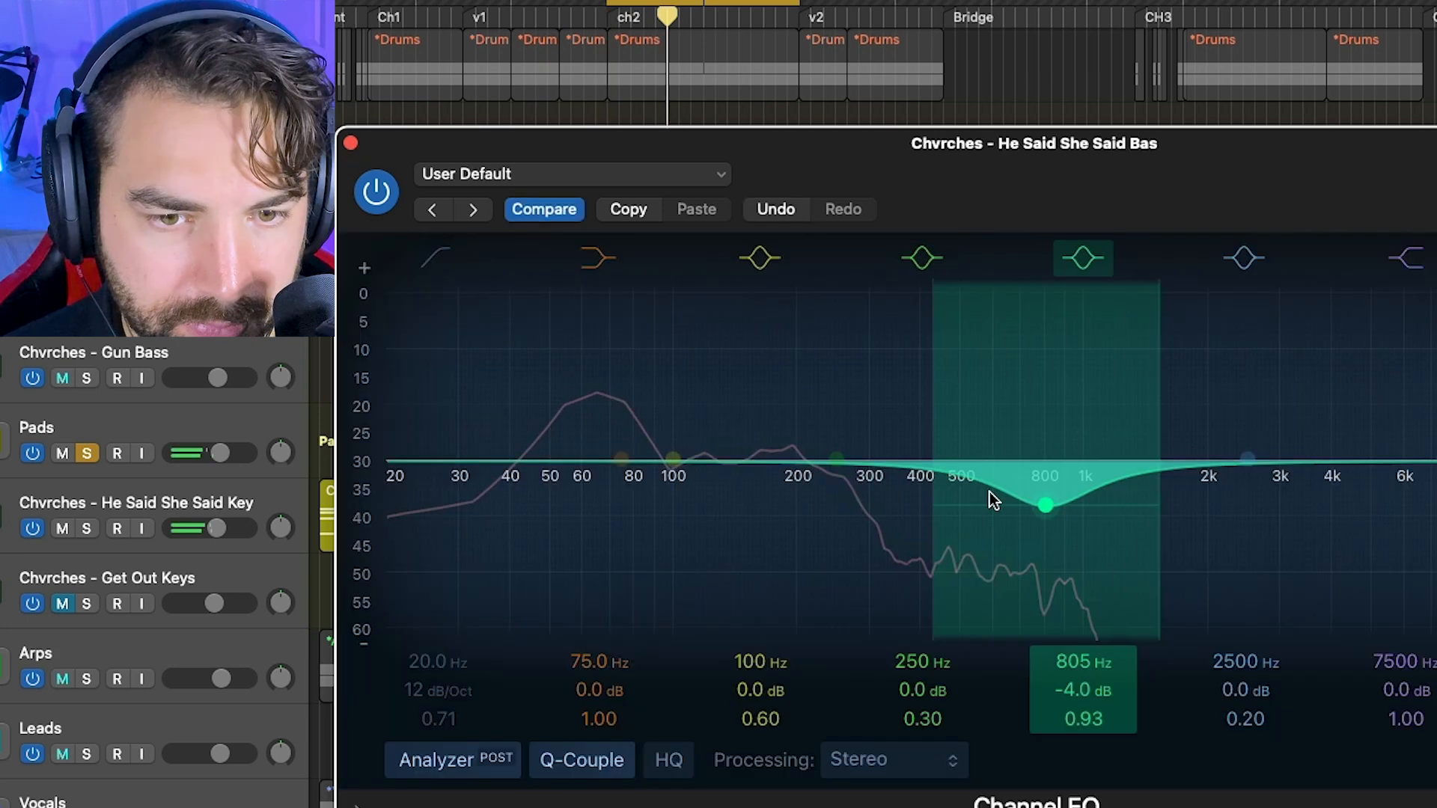
- Set the He Said She Said Bas Channel EQ's mid cut to 710 Hz, -5.7 dB and Q 0.46, and close the EQ
{"action": "left_click_drag", "start_coordinate": [1043, 505], "coordinate": [1038, 516]}
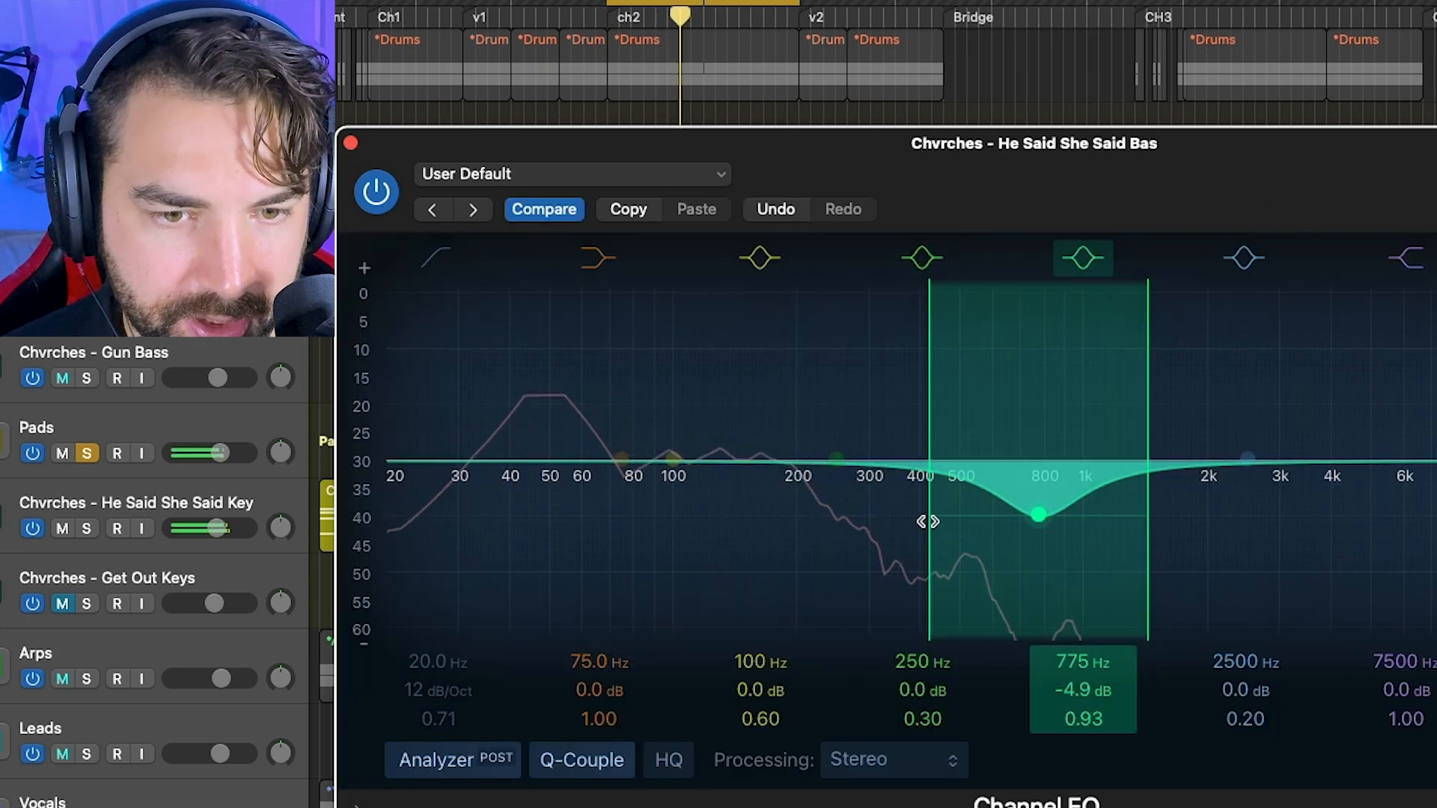
{"action": "mouse_move", "coordinate": [929, 519]}
{"action": "left_mouse_down"}
{"action": "mouse_move", "coordinate": [912, 519]}
{"action": "mouse_move", "coordinate": [926, 520]}
{"action": "left_mouse_up"}
{"action": "left_click_drag", "start_coordinate": [1036, 521], "coordinate": [1021, 527]}
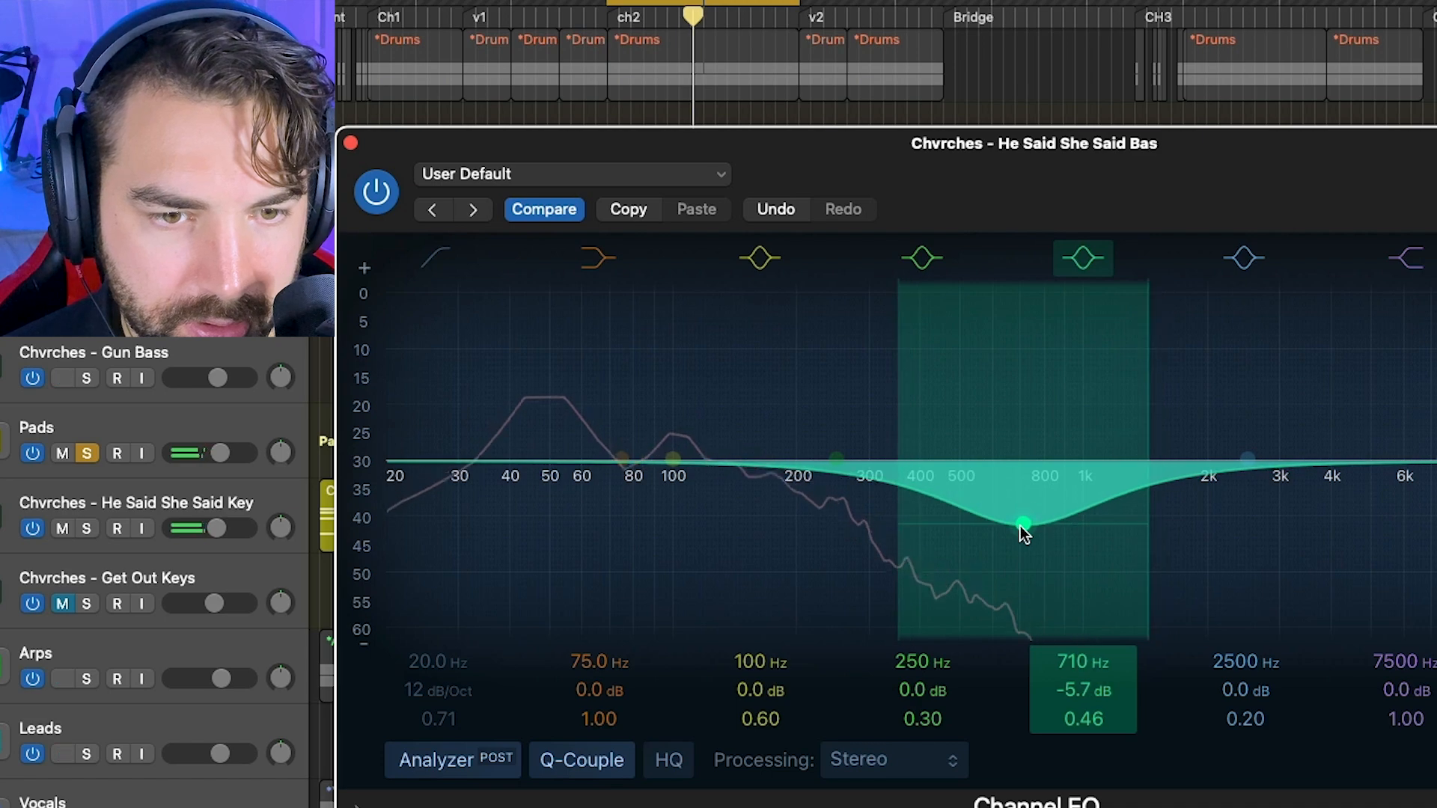
{"action": "left_click", "coordinate": [351, 143]}
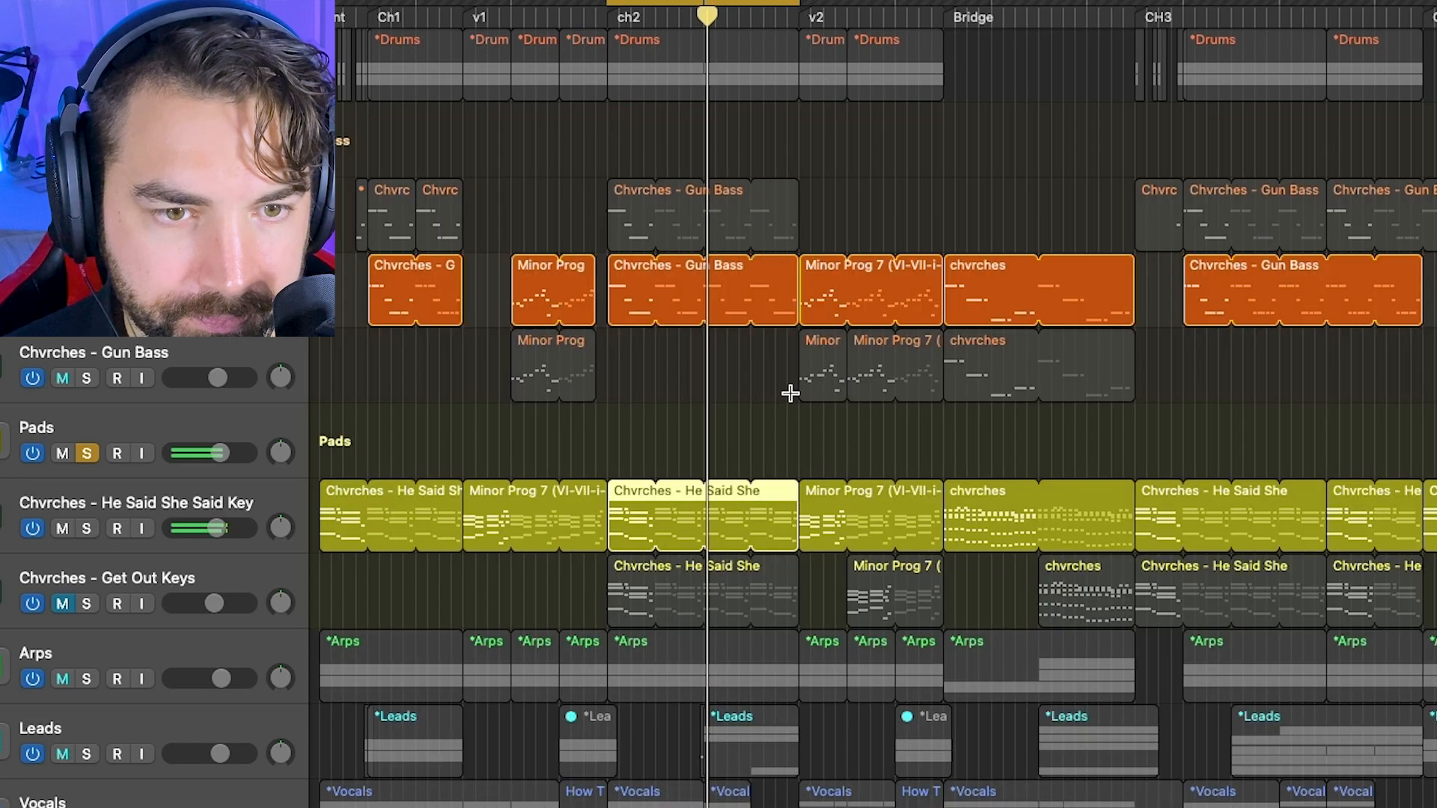
- Solo the first Gun Bass track instead of He Said She Said Bas, play ch2, and mute He Said She Said Key
{"action": "scroll", "coordinate": [873, 419], "scroll_direction": "right", "scroll_amount": 1}
{"action": "key", "text": "space"}
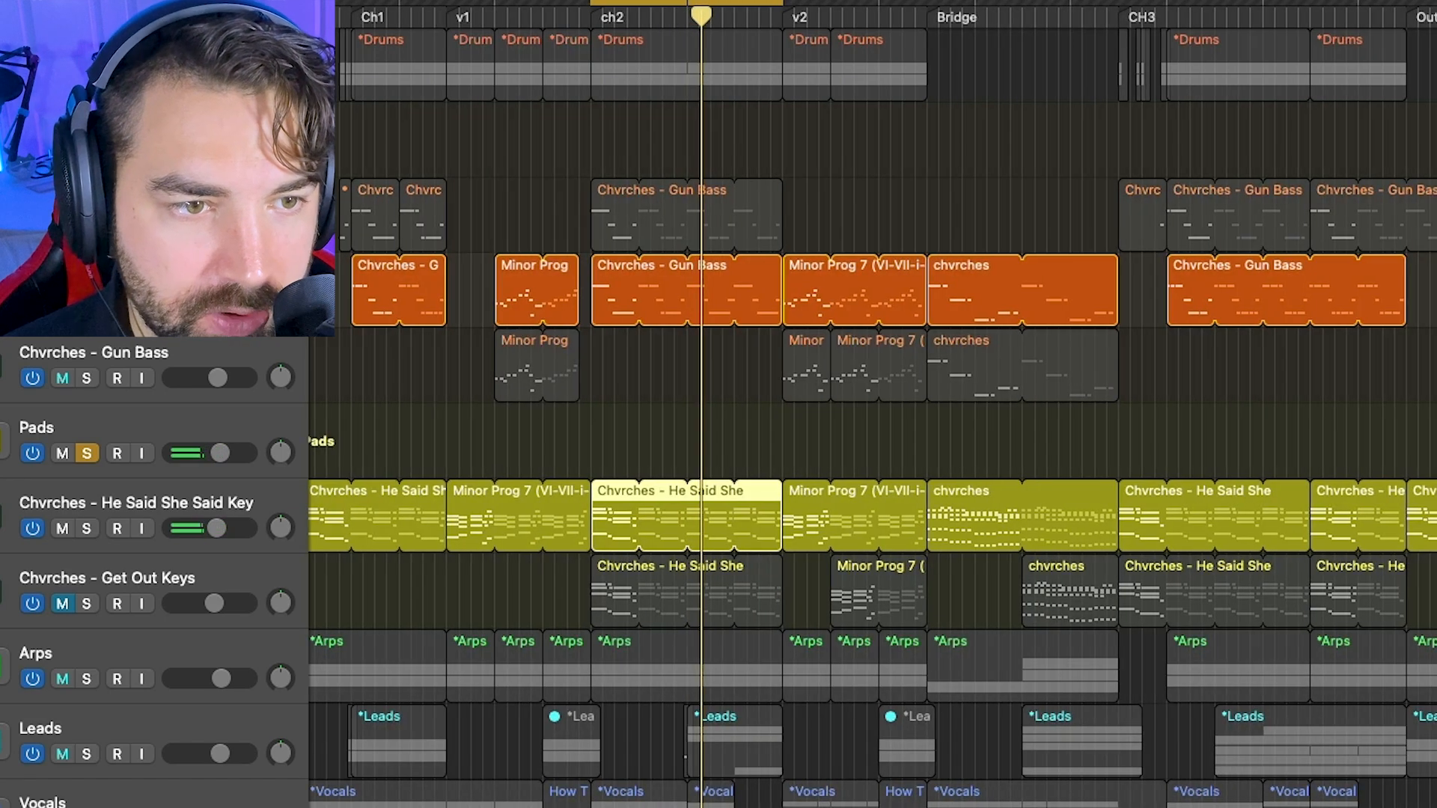
{"action": "left_click", "coordinate": [89, 206]}
{"action": "key", "text": "s"}
{"action": "left_click", "coordinate": [87, 302]}
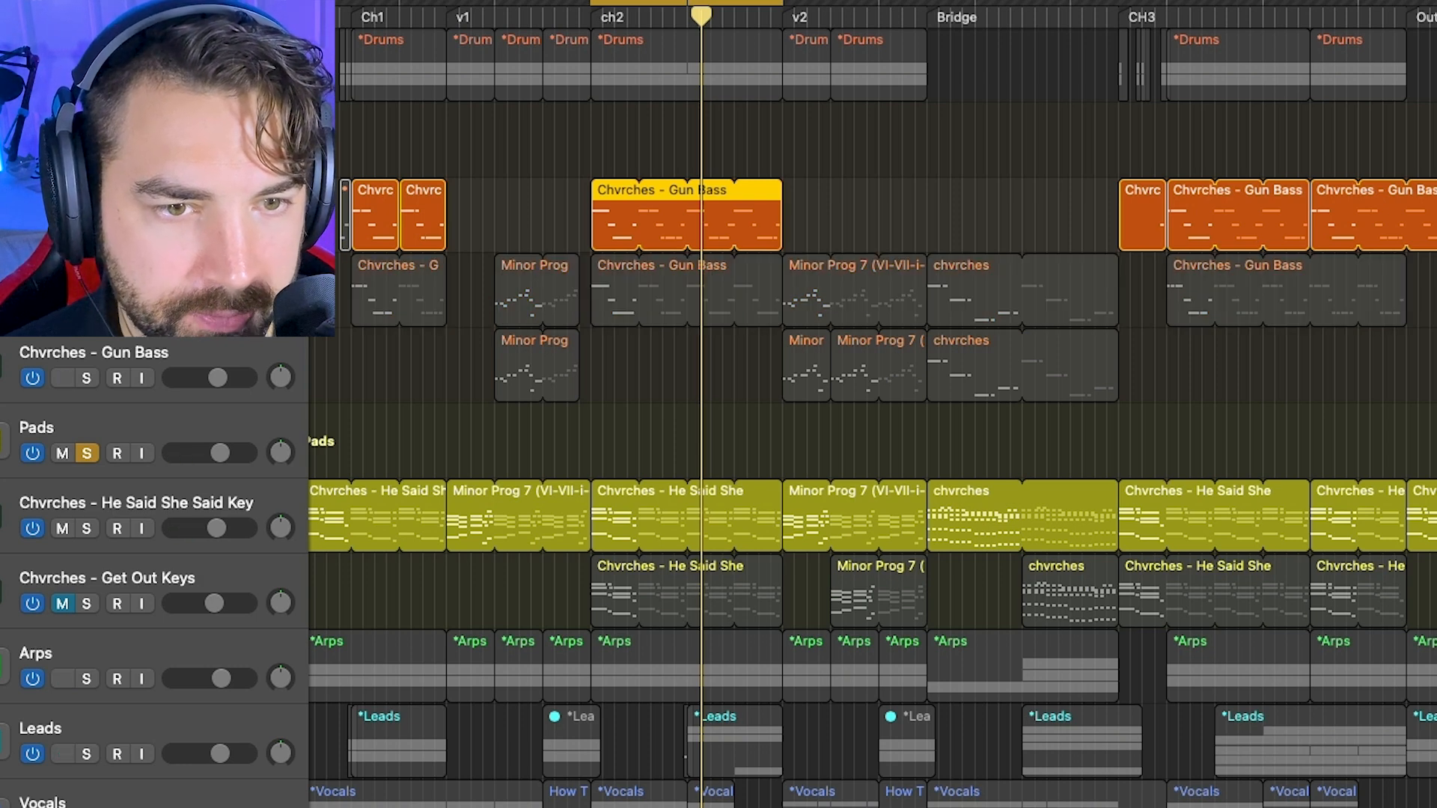
{"action": "key", "text": "space"}
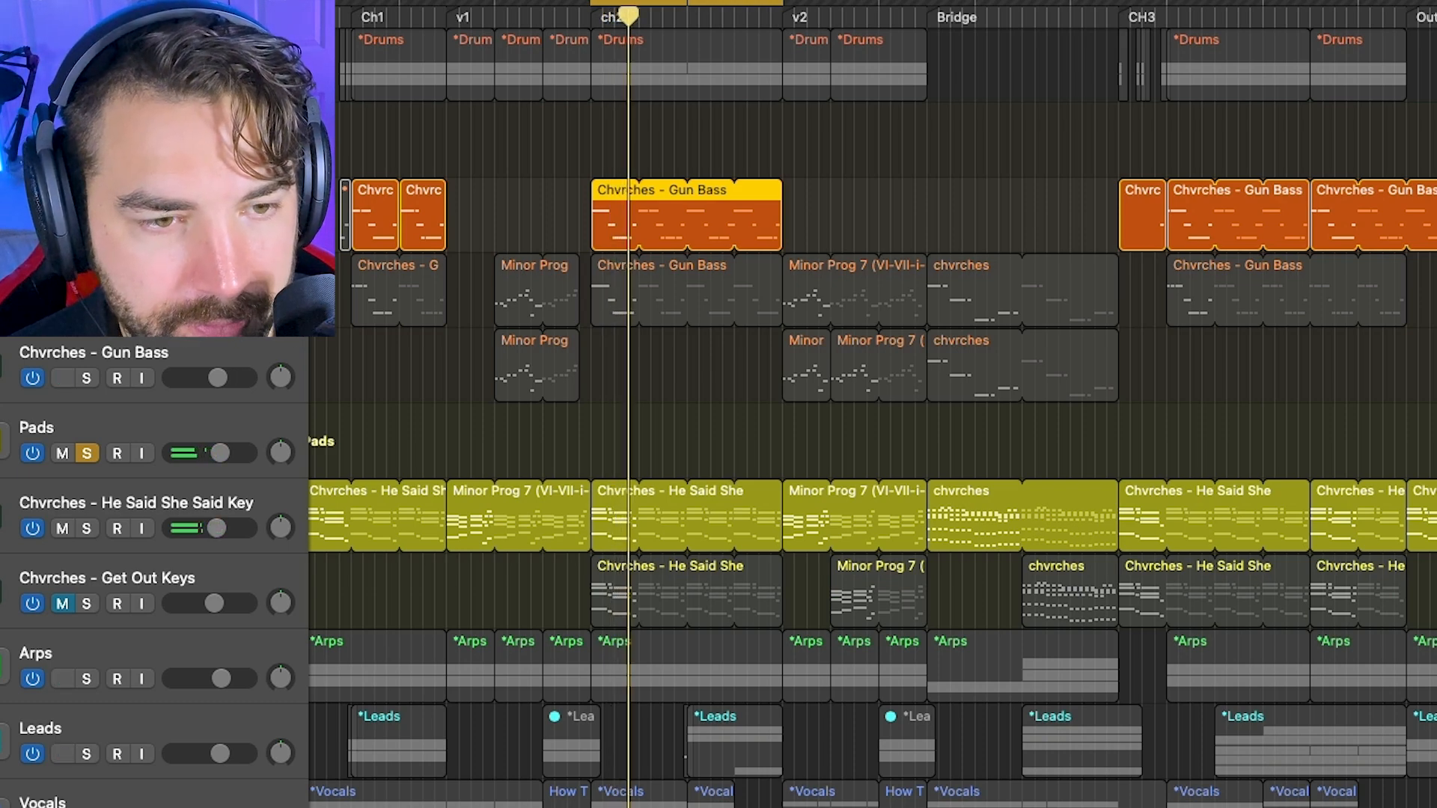
{"action": "left_click", "coordinate": [63, 529]}
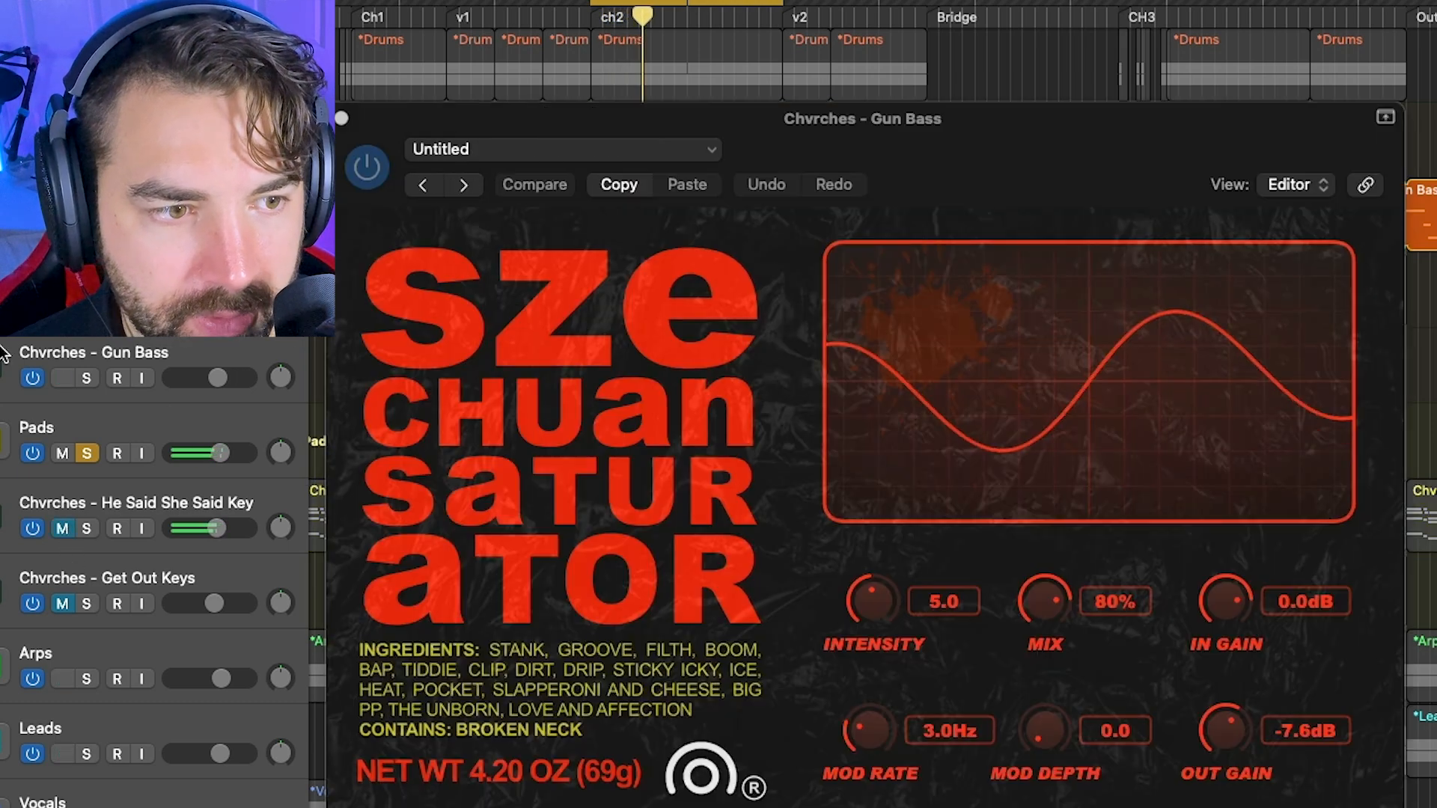
- Compare the Gun Bass sound with Szechuan Saturator bypassed and enabled, and close the plug-in
{"action": "left_click_drag", "start_coordinate": [967, 147], "coordinate": [978, 104]}
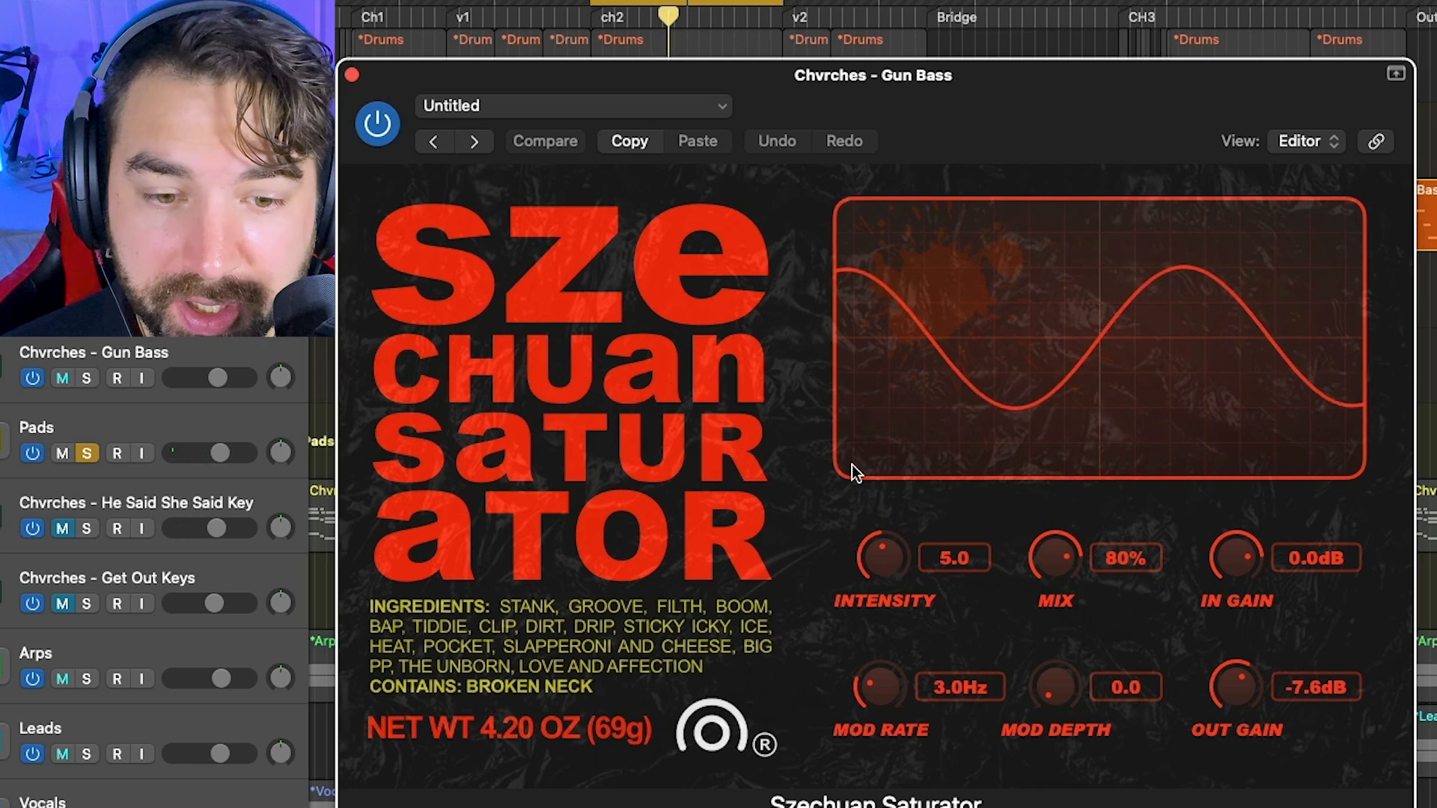
{"action": "left_click", "coordinate": [378, 124]}
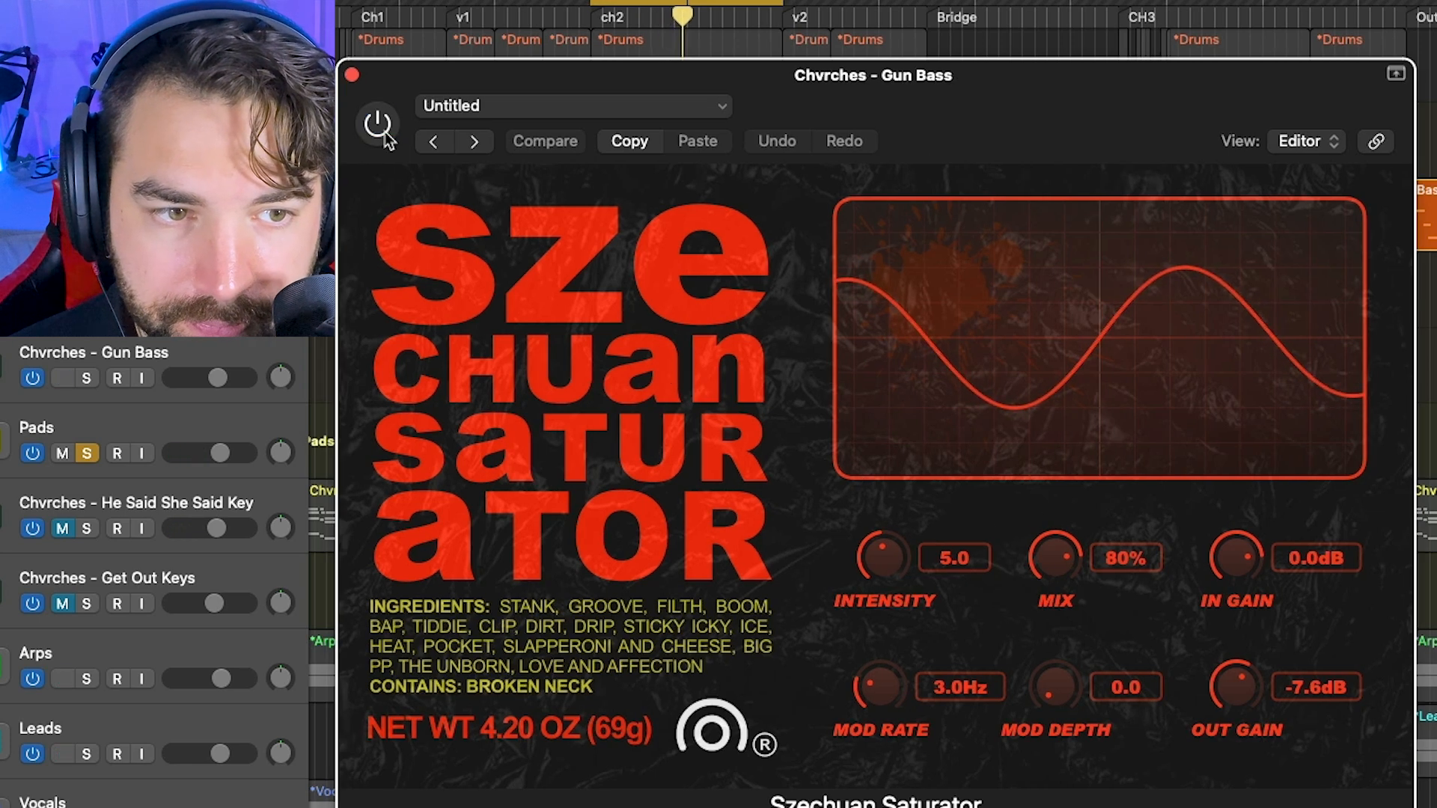
{"action": "left_click", "coordinate": [378, 125]}
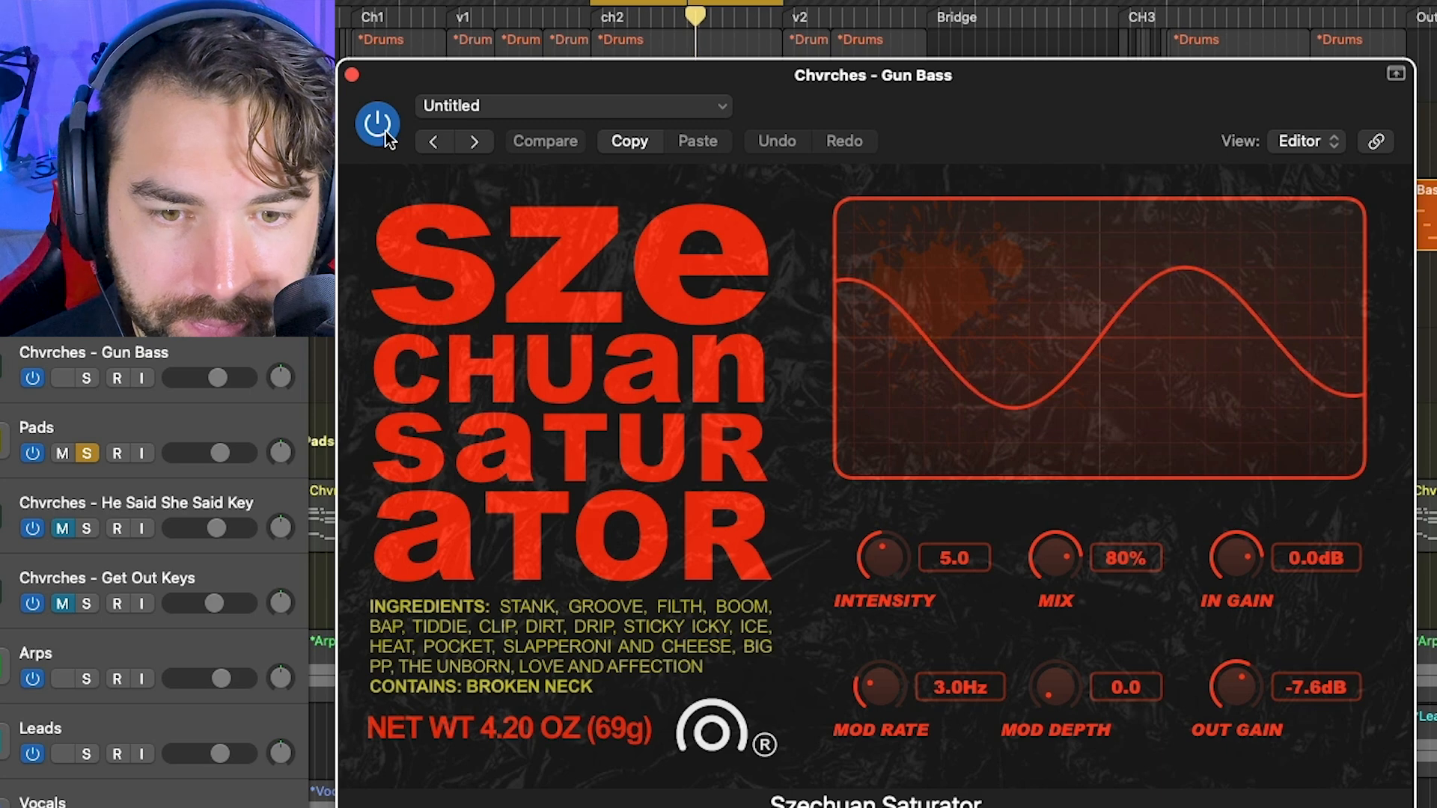
{"action": "left_click", "coordinate": [352, 75]}
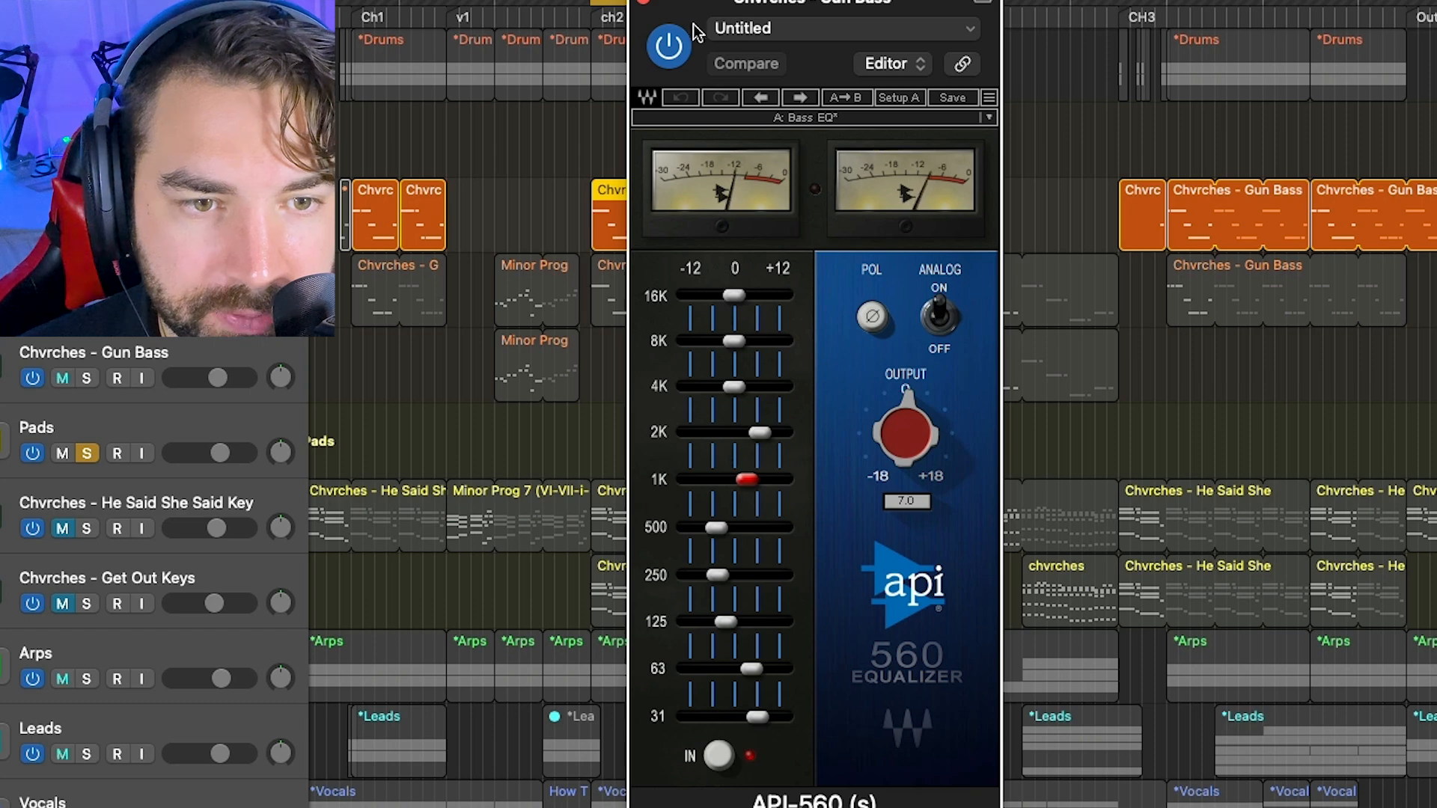
- Review the API-560, TAL-Chorus-LX and Channel EQ plug-ins on the Gun Bass track
{"action": "left_click", "coordinate": [641, 3]}
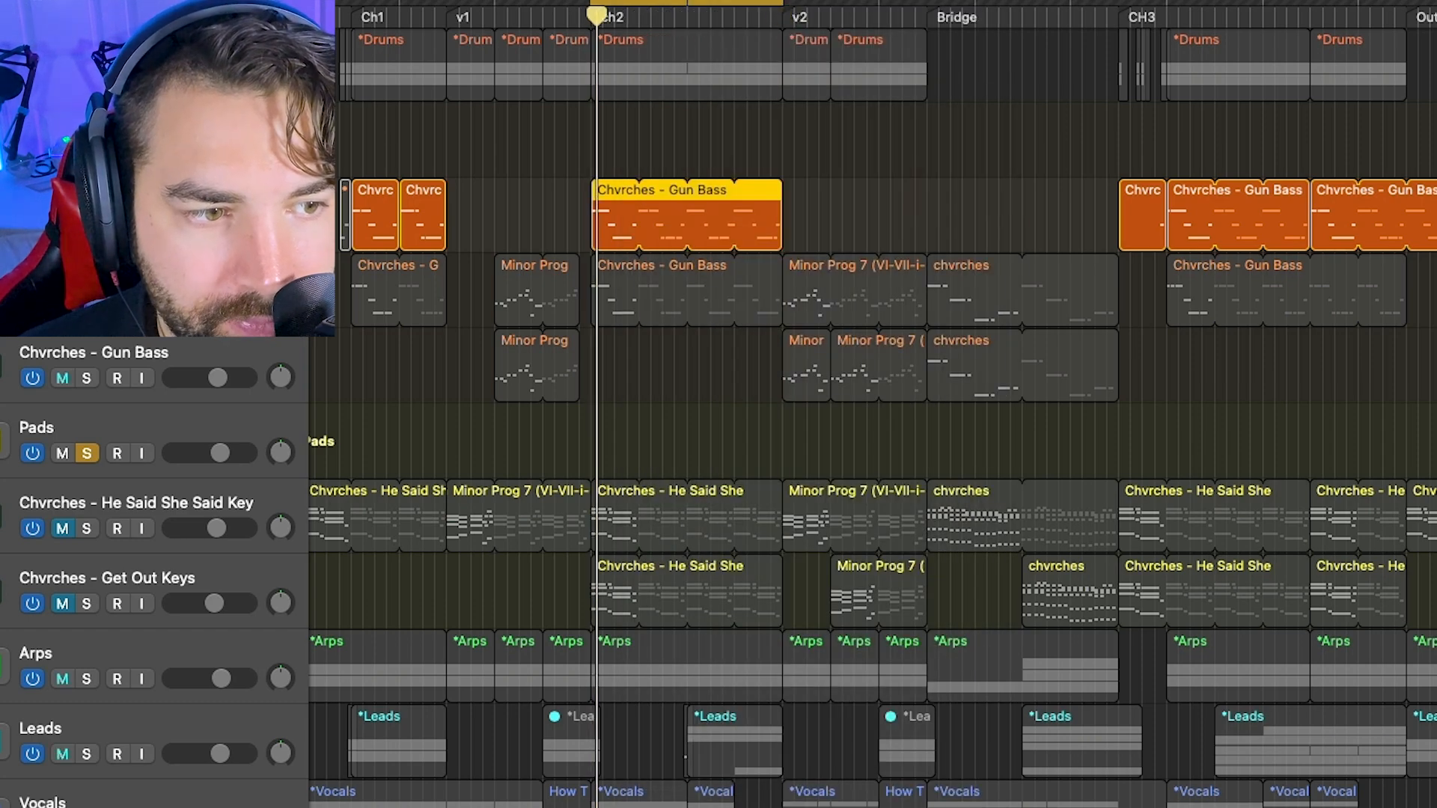
{"action": "left_click", "coordinate": [3, 441]}
{"action": "left_click_drag", "start_coordinate": [776, 246], "coordinate": [716, 313]}
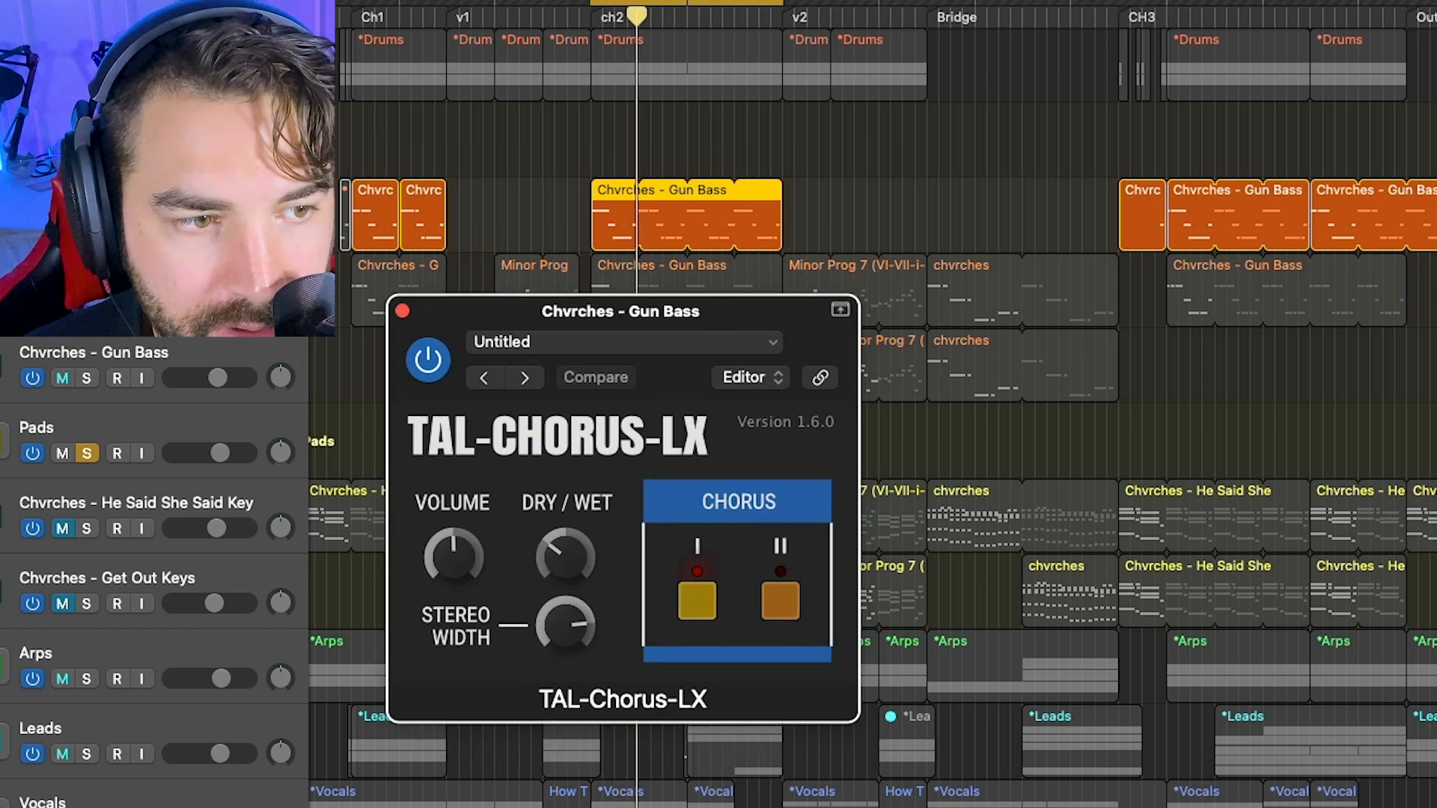
{"action": "left_click", "coordinate": [3, 419]}
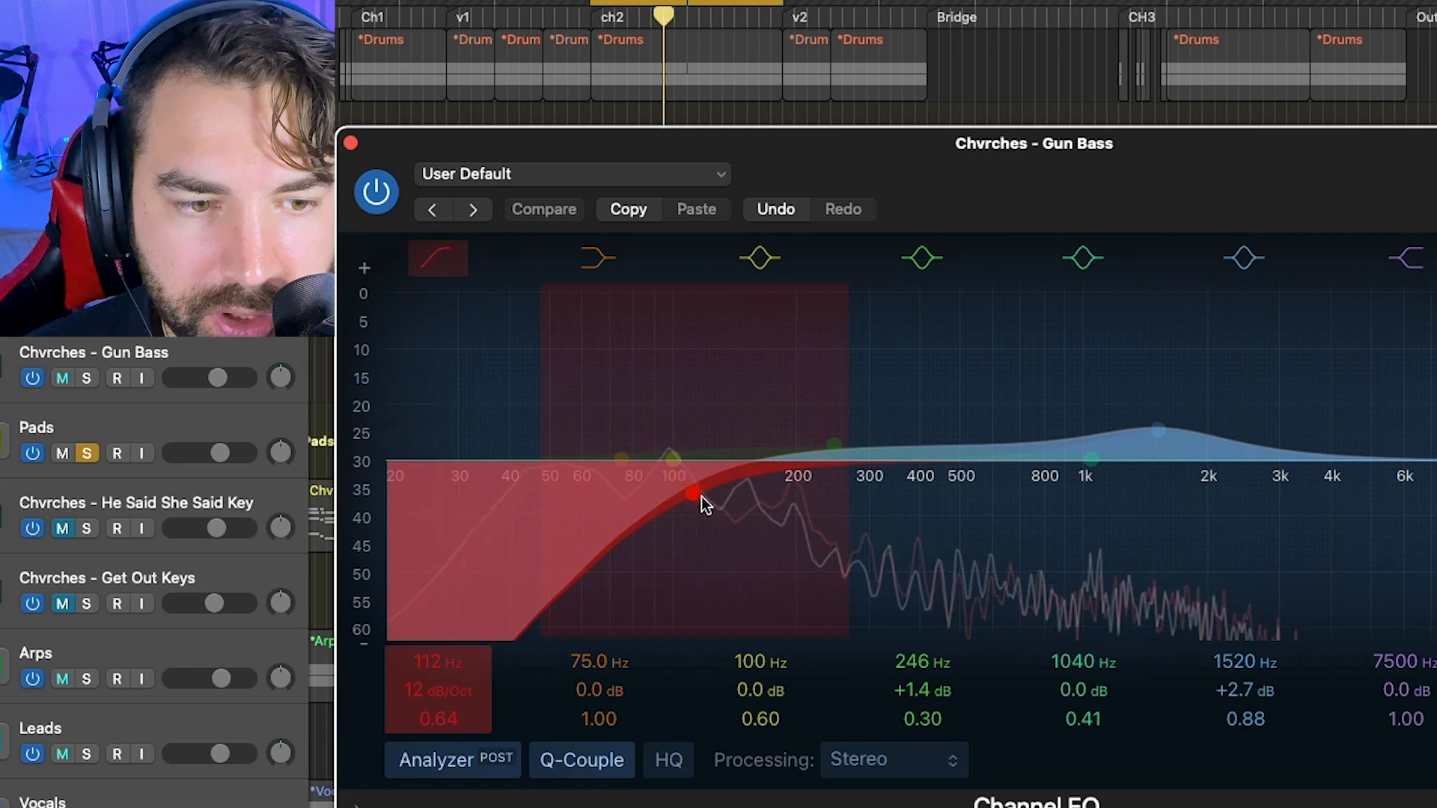
- Set the low-cut slope of the Gun Bass Channel EQ to 18 dB/Oct, and close the EQ and TAL-Chorus-LX
{"action": "left_click_drag", "start_coordinate": [451, 696], "coordinate": [450, 682]}
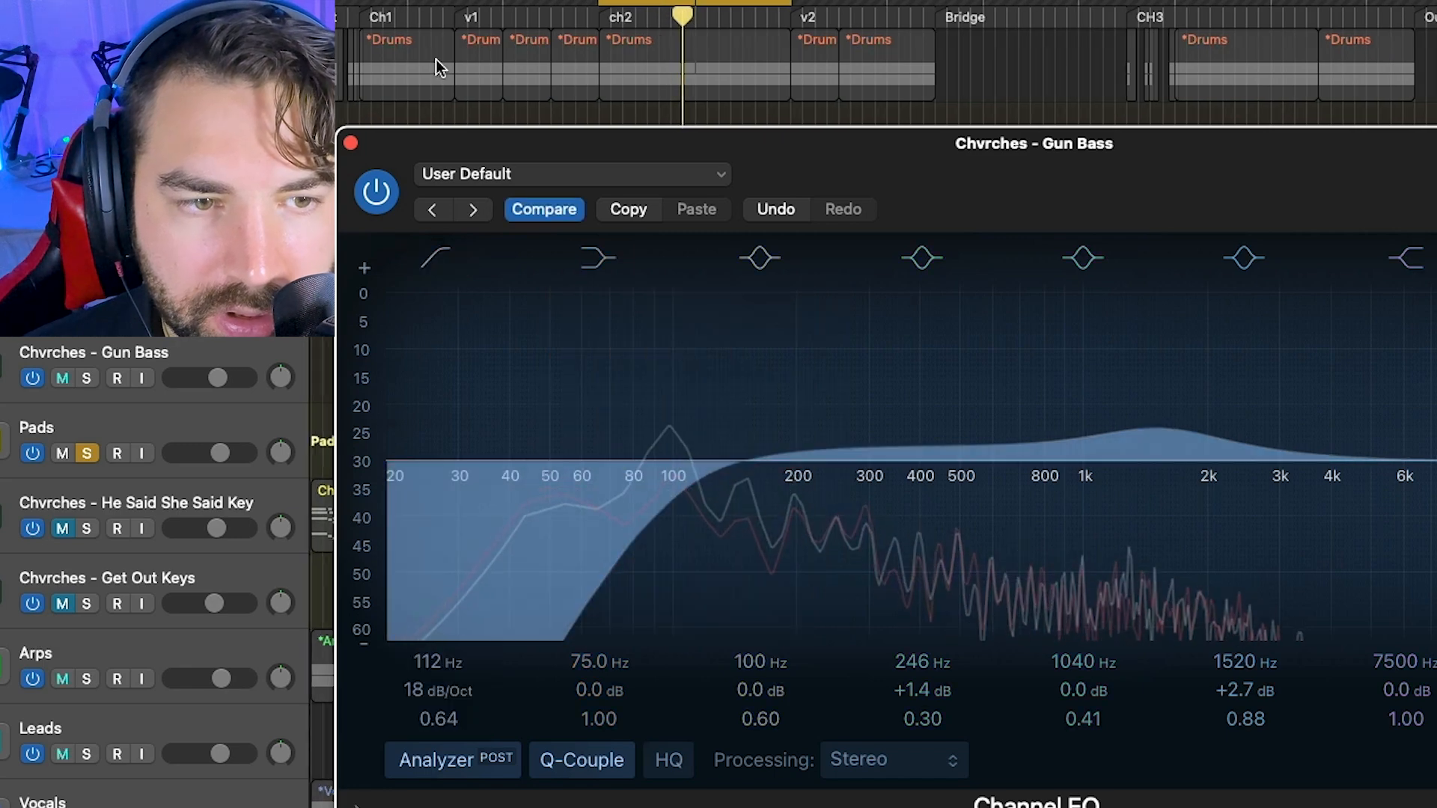
{"action": "left_click", "coordinate": [355, 143]}
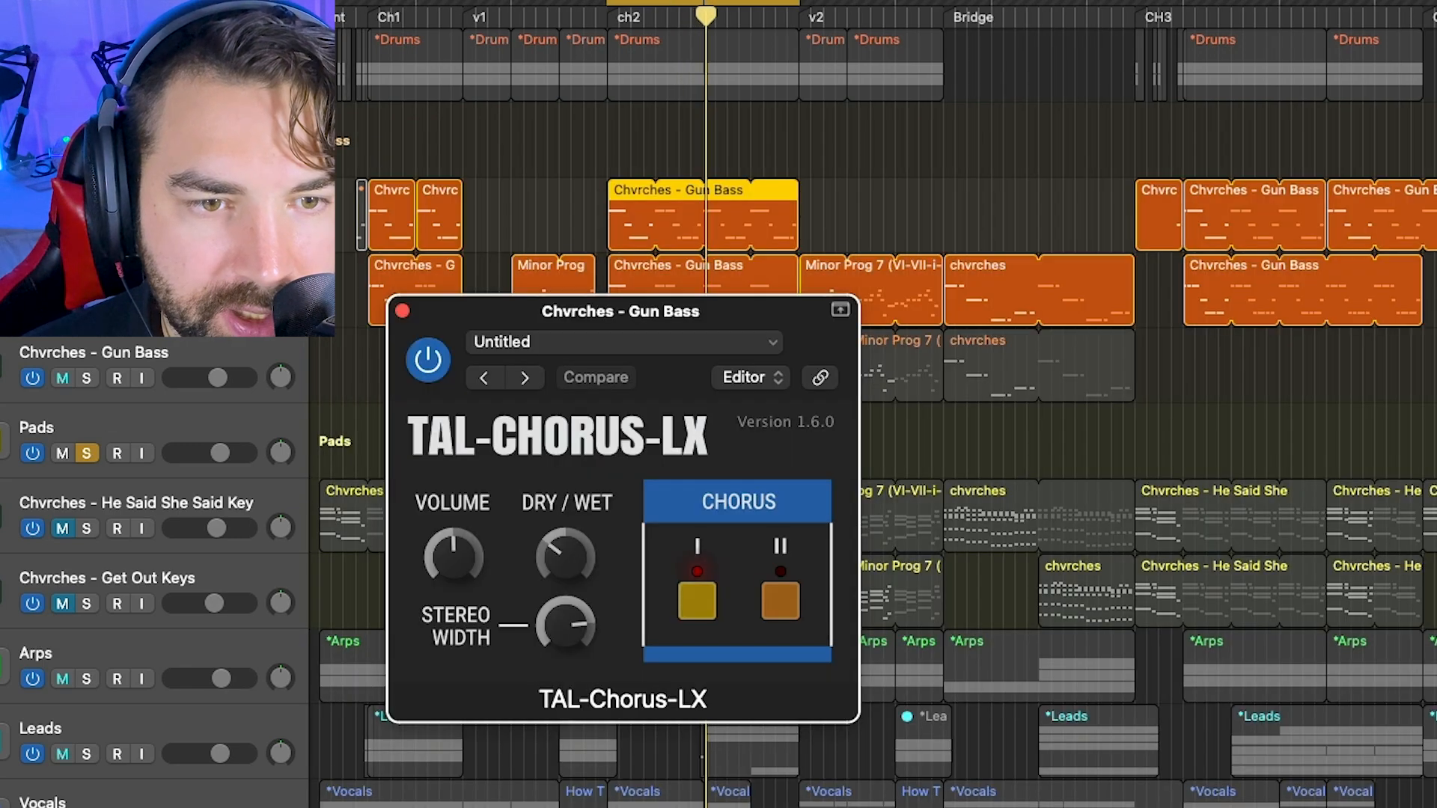
{"action": "left_click", "coordinate": [402, 310]}
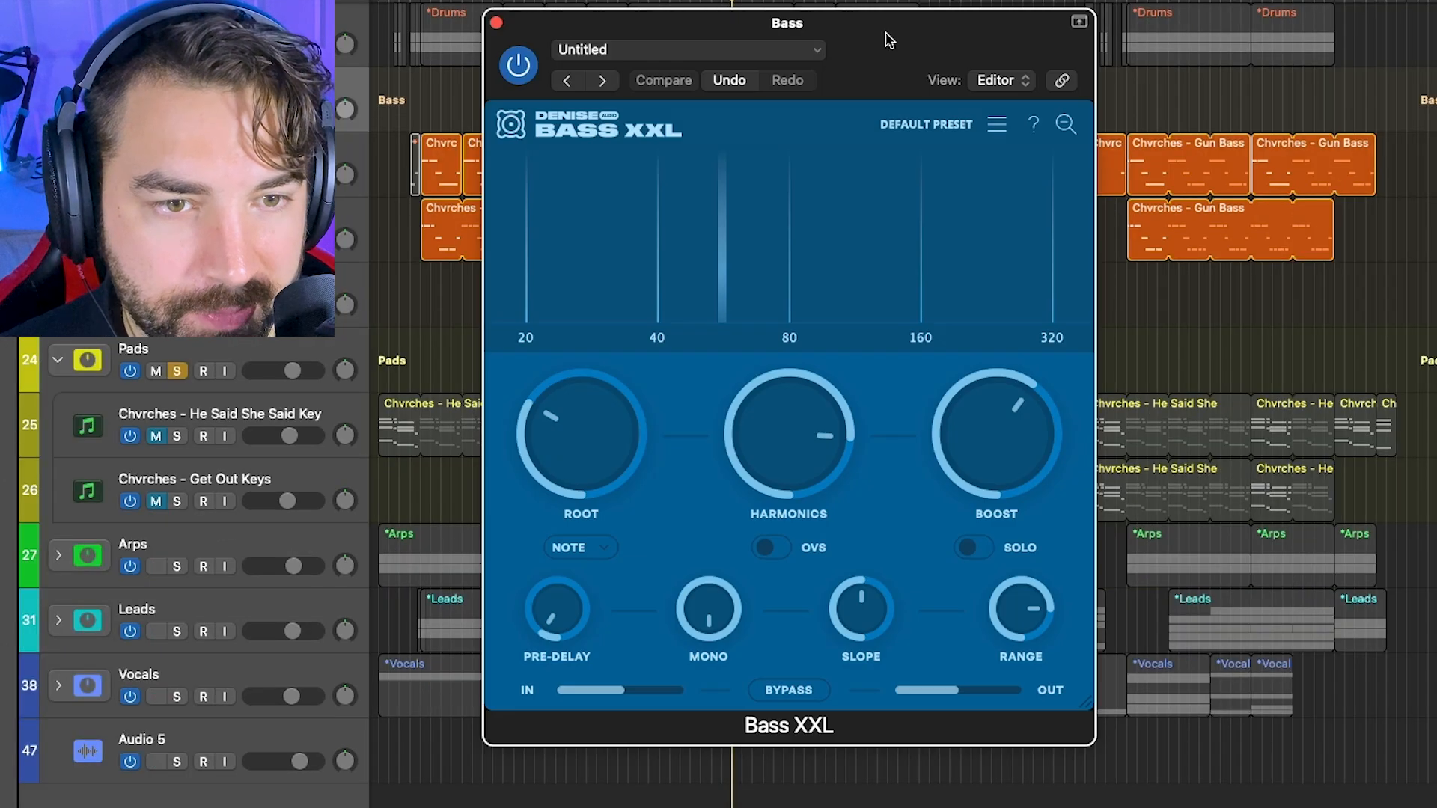
- Compare the Bass stack with Bass XXL bypassed and enabled, and review its TR5 Black 76 limiter settings
{"action": "left_click_drag", "start_coordinate": [885, 33], "coordinate": [898, 75]}
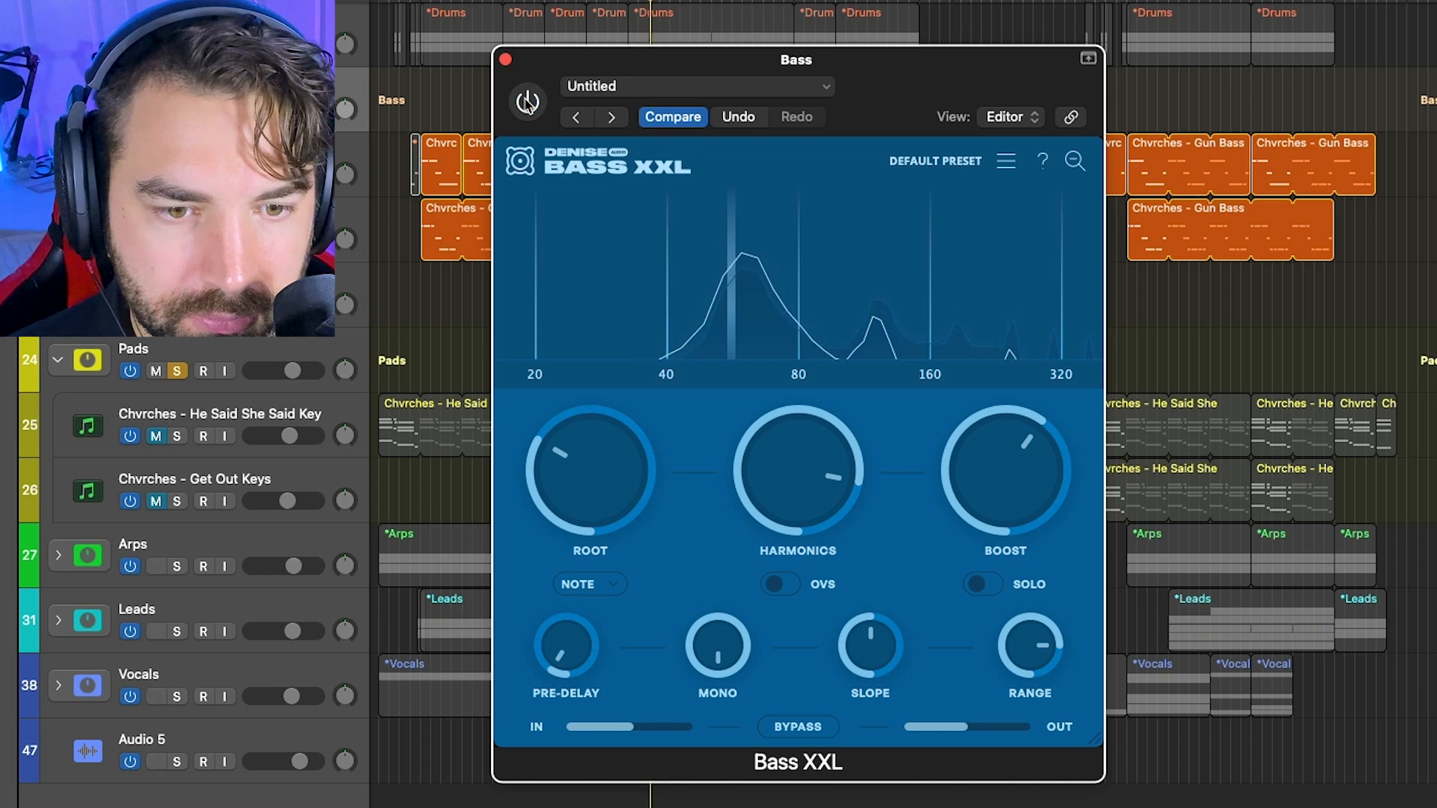
{"action": "left_click", "coordinate": [528, 103]}
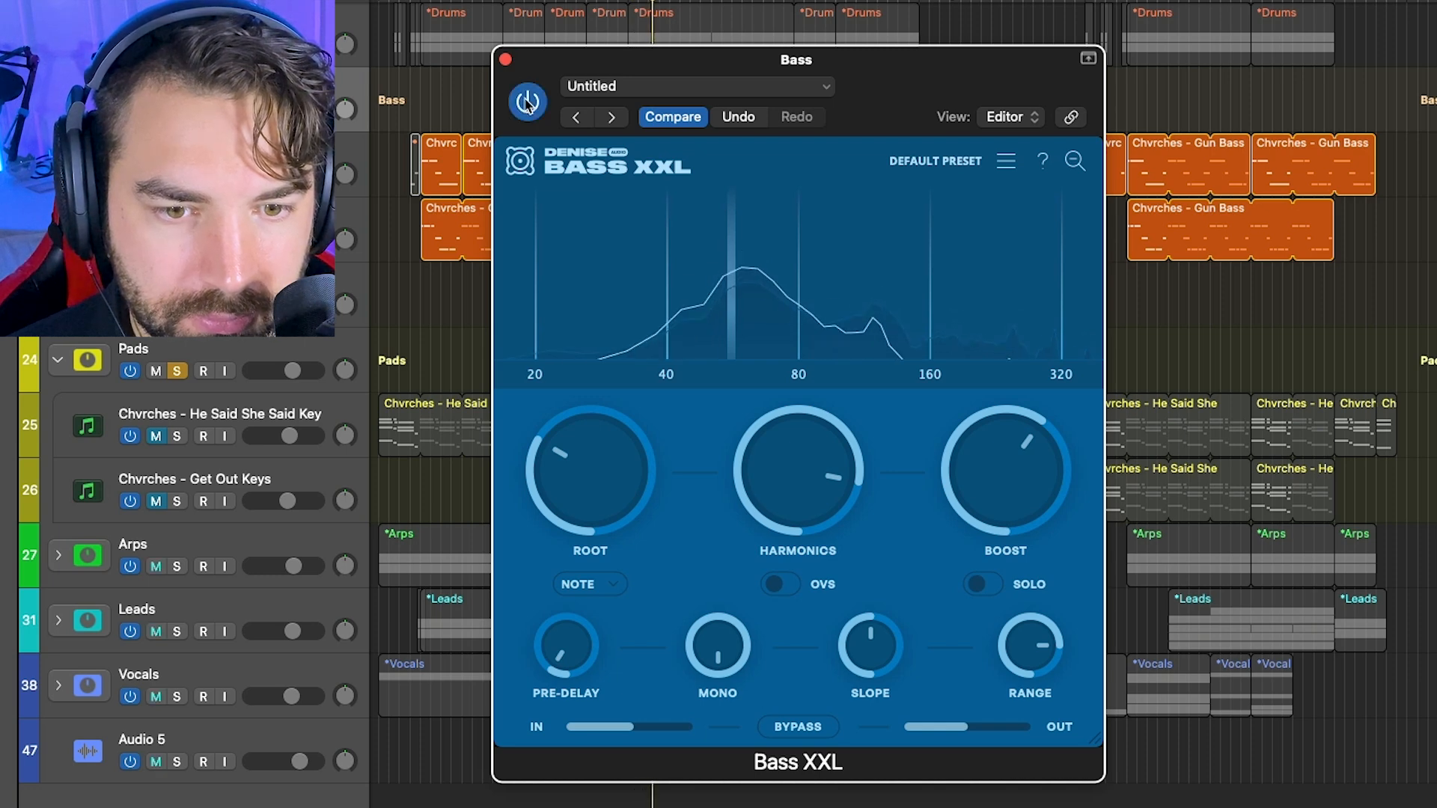
{"action": "left_click", "coordinate": [505, 60]}
{"action": "scroll", "coordinate": [502, 71], "scroll_direction": "right", "scroll_amount": 2}
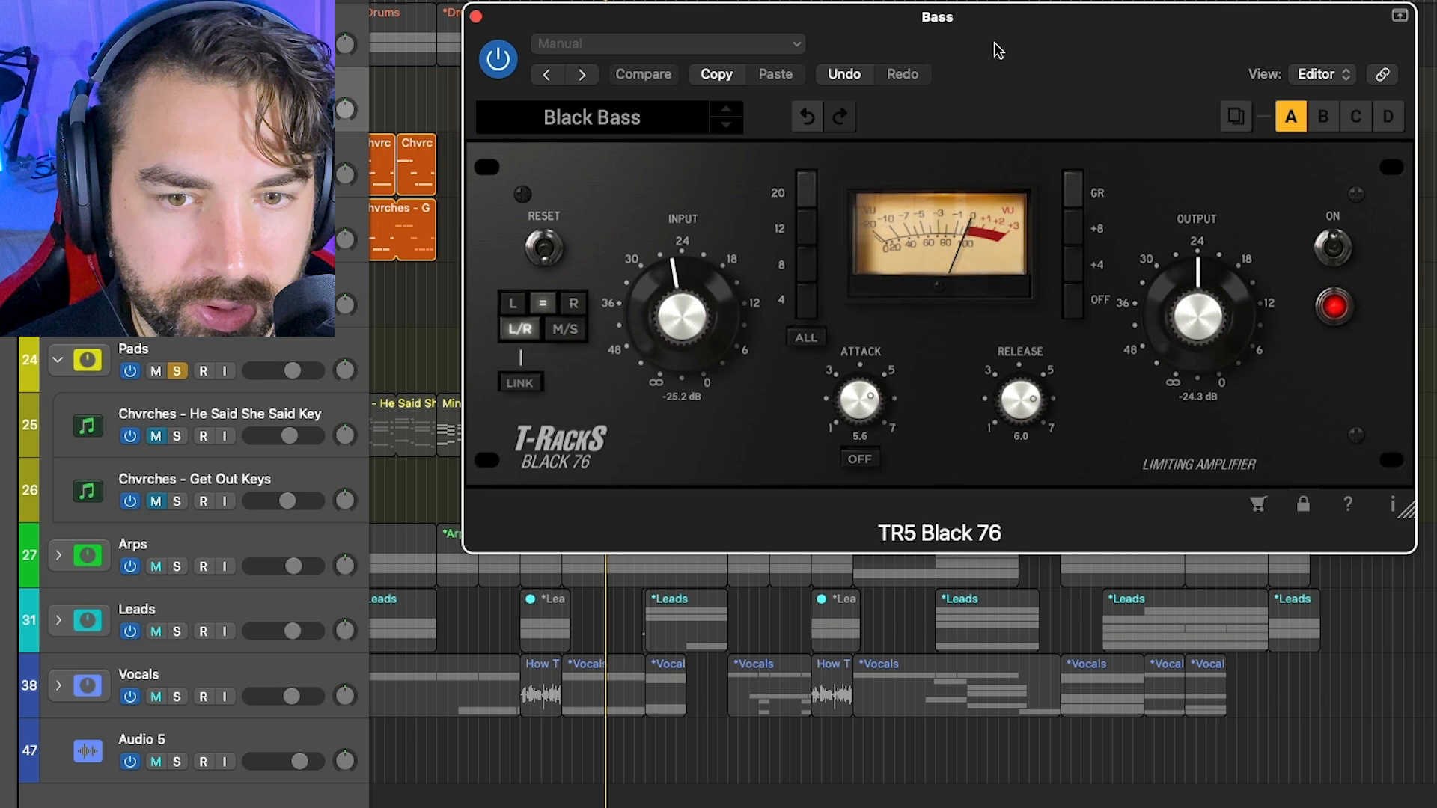
{"action": "left_click_drag", "start_coordinate": [998, 50], "coordinate": [933, 47]}
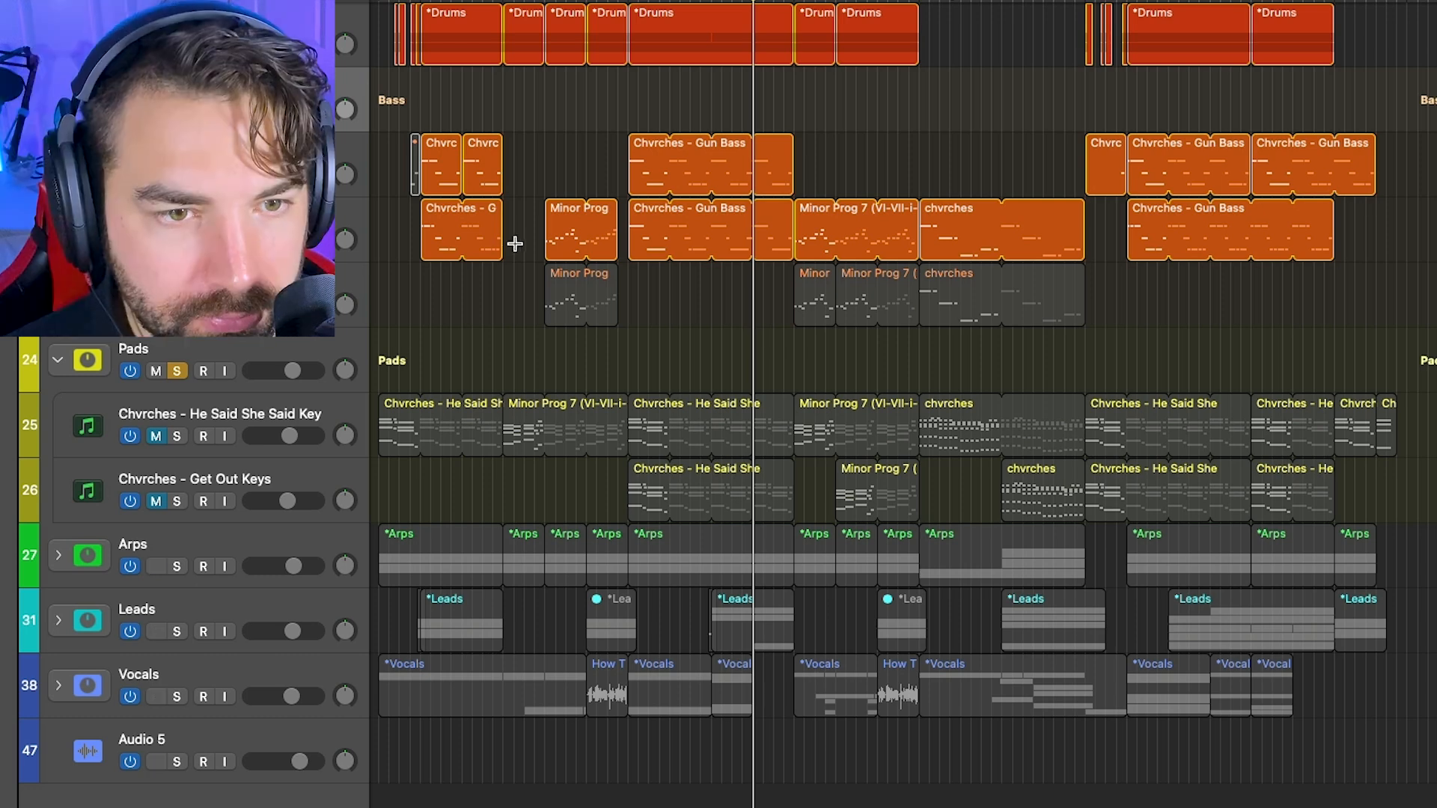
- Place the playhead at the first Minor Prog bass region, unmute the lowest Gun Bass track and select its first region
{"action": "left_click_drag", "start_coordinate": [556, 1], "coordinate": [532, 1]}
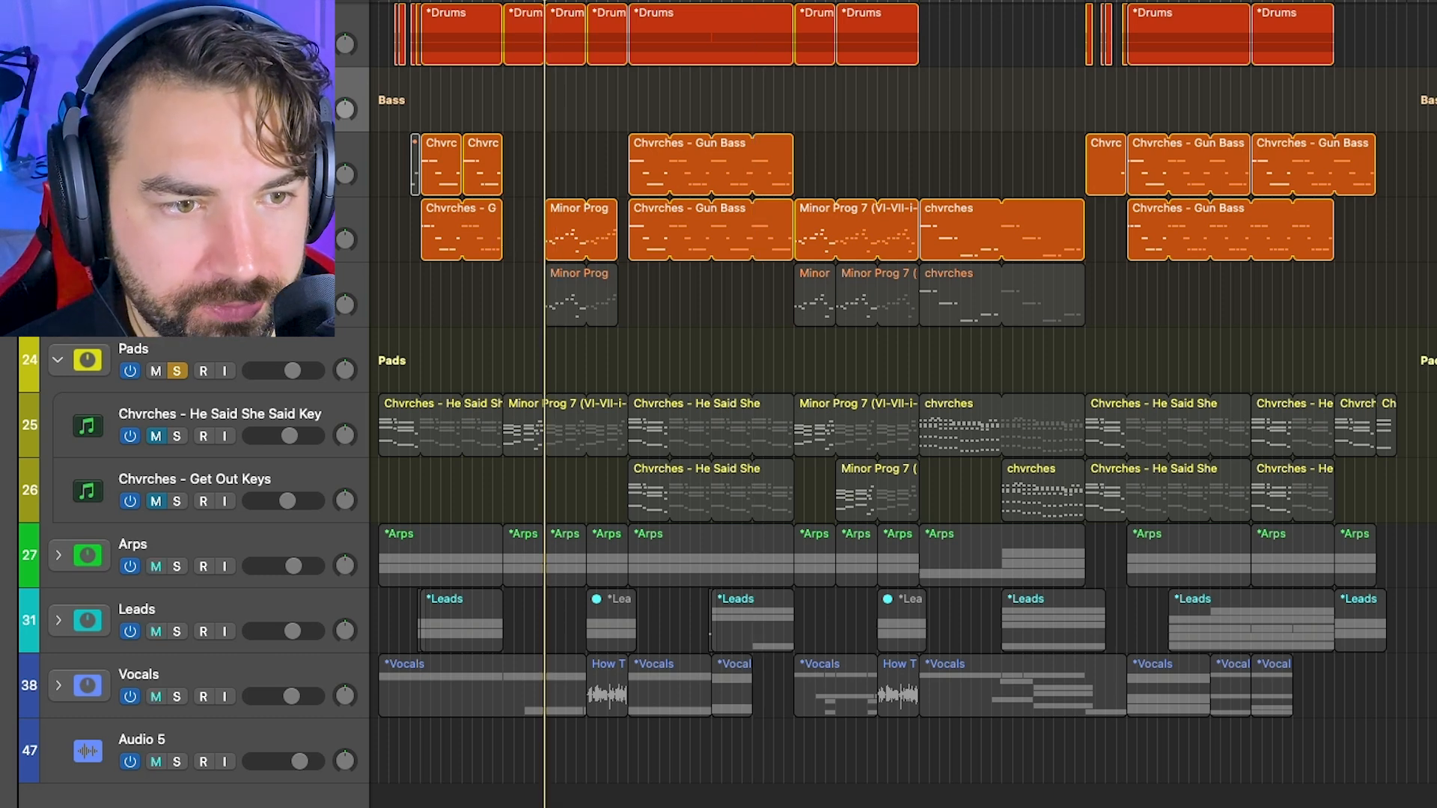
{"action": "left_click", "coordinate": [156, 306]}
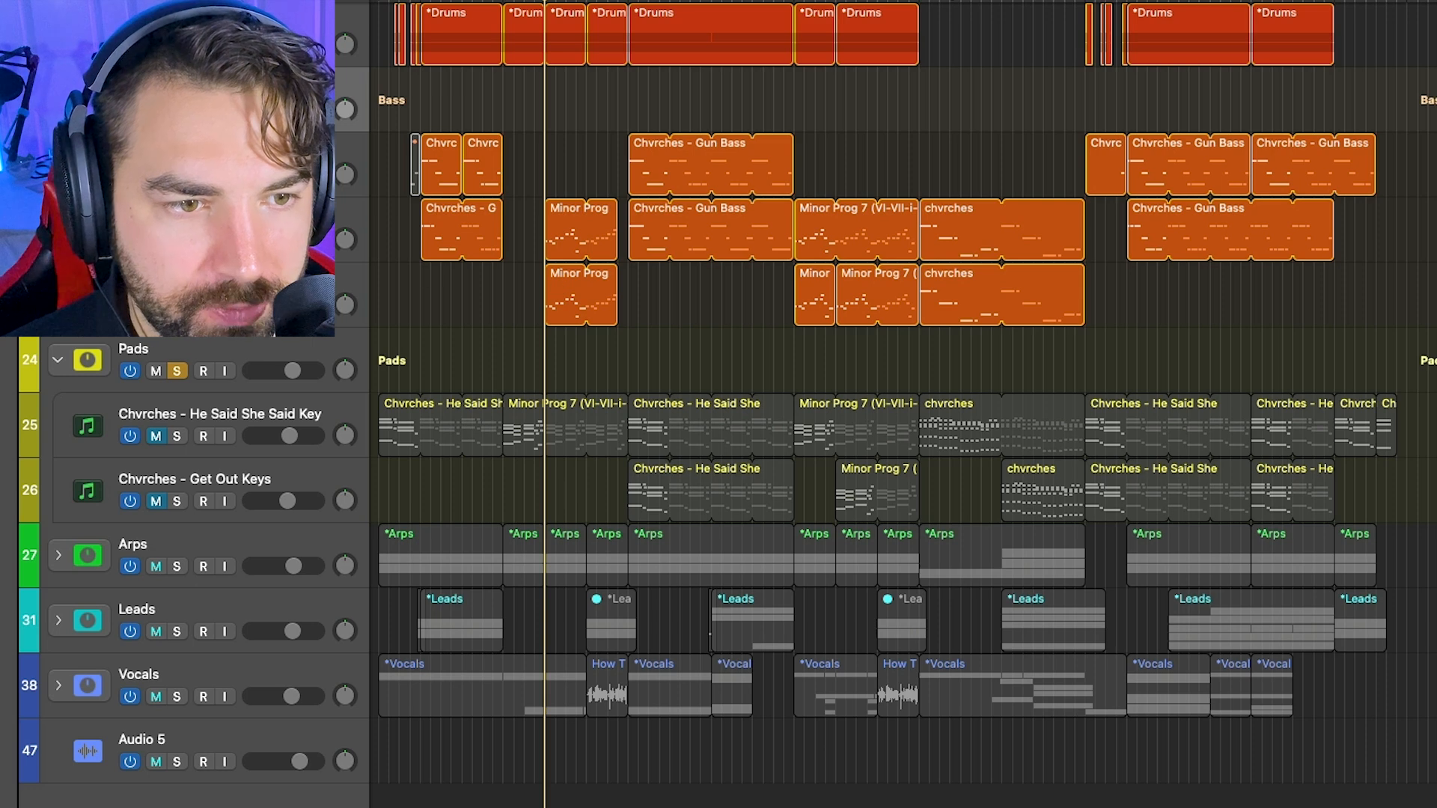
{"action": "left_click", "coordinate": [586, 266]}
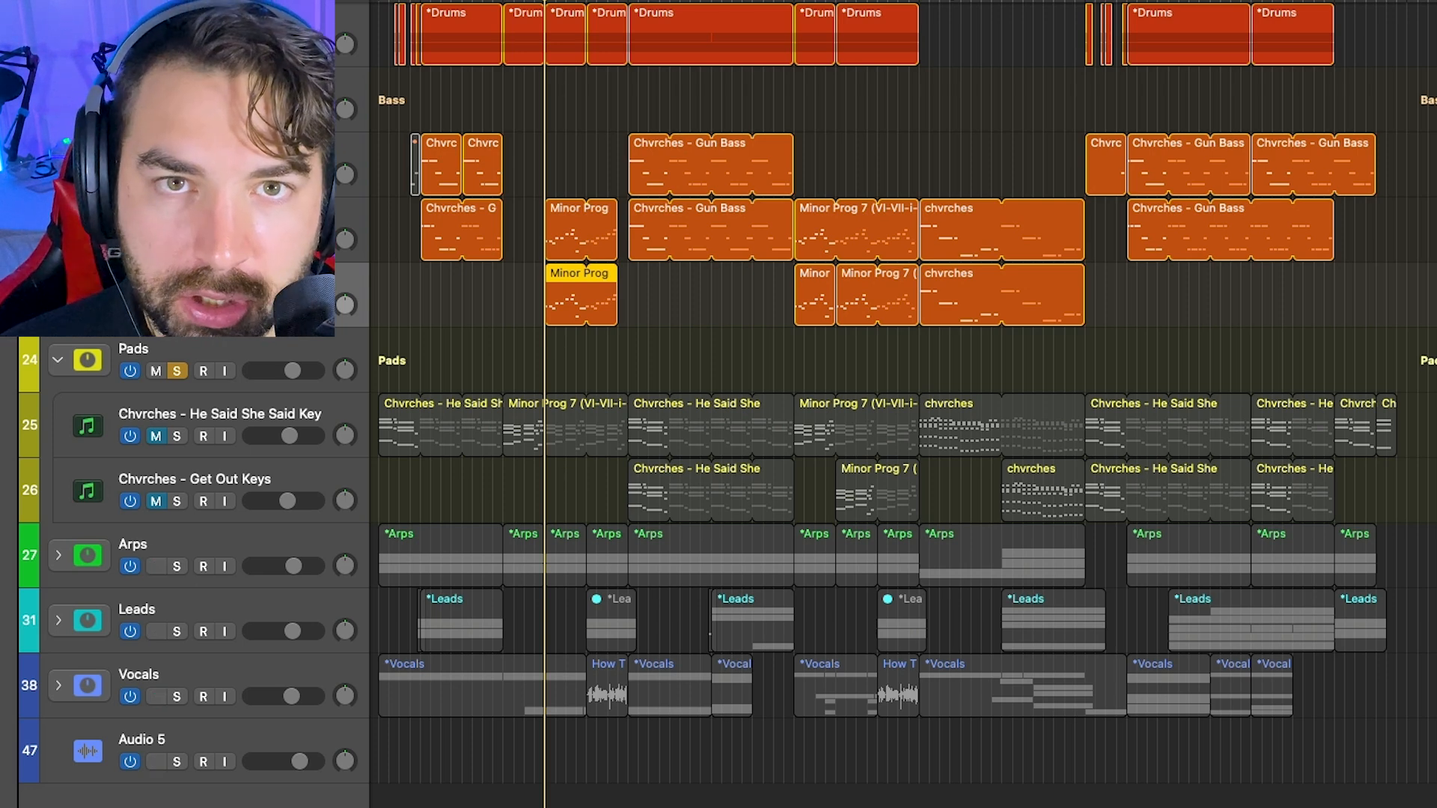
- Compare the Minor Prog 7 notes of He Said She Said Key with the bass region in the Piano Roll, and close the editor
{"action": "double_click", "coordinate": [566, 426]}
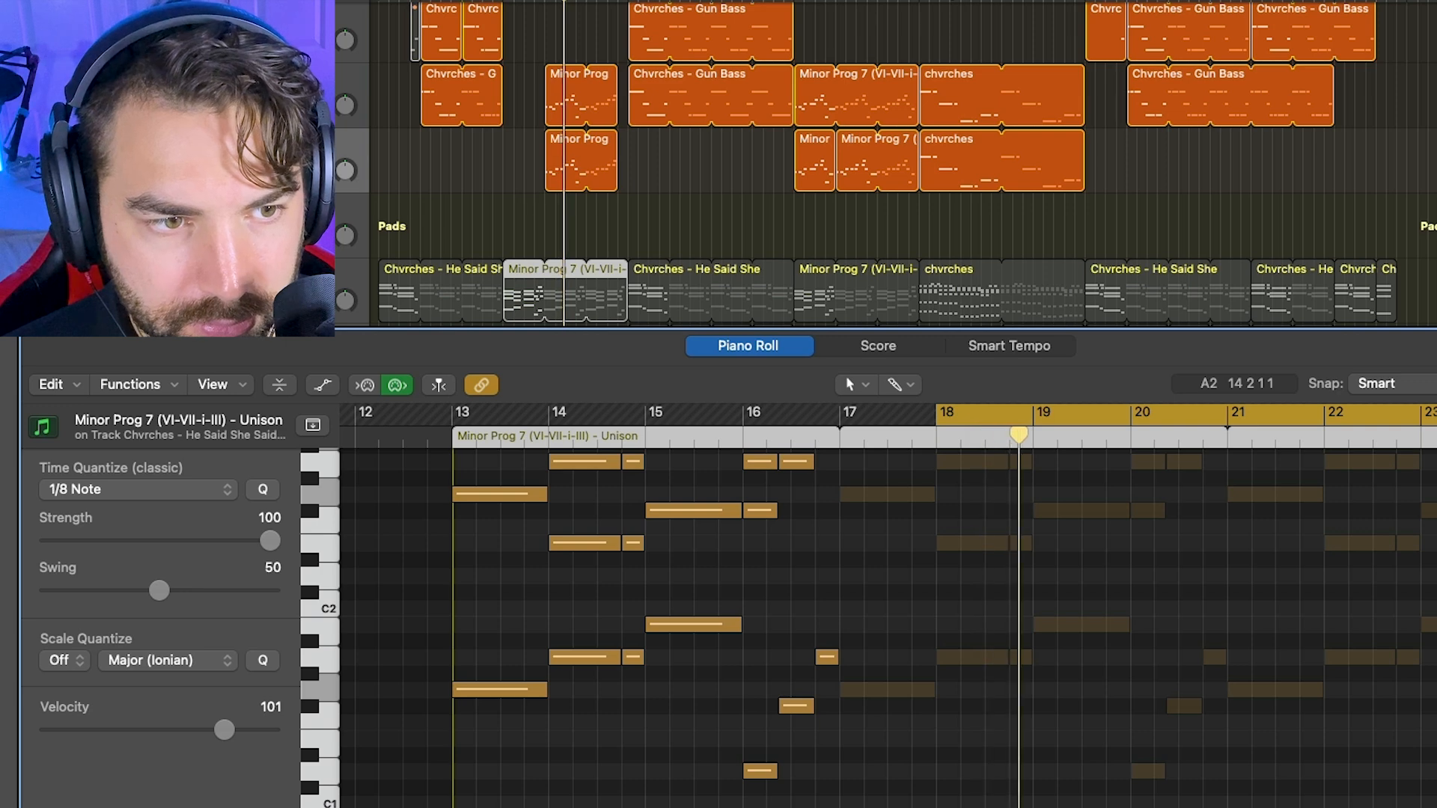
{"action": "scroll", "coordinate": [533, 199], "scroll_direction": "up", "scroll_amount": 4}
{"action": "scroll", "coordinate": [883, 165], "scroll_direction": "down", "scroll_amount": 7}
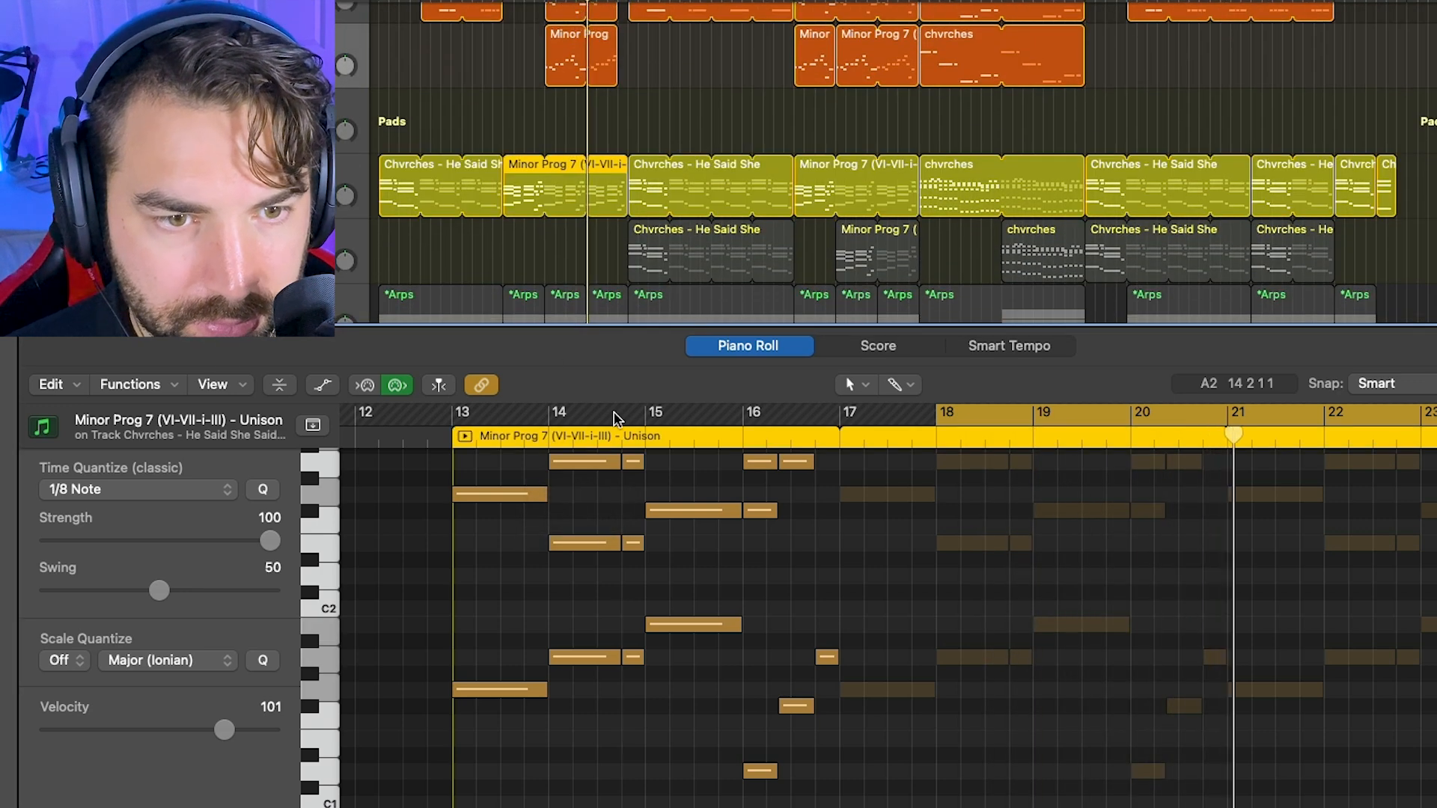
{"action": "scroll", "coordinate": [973, 632], "scroll_direction": "right", "scroll_amount": 2}
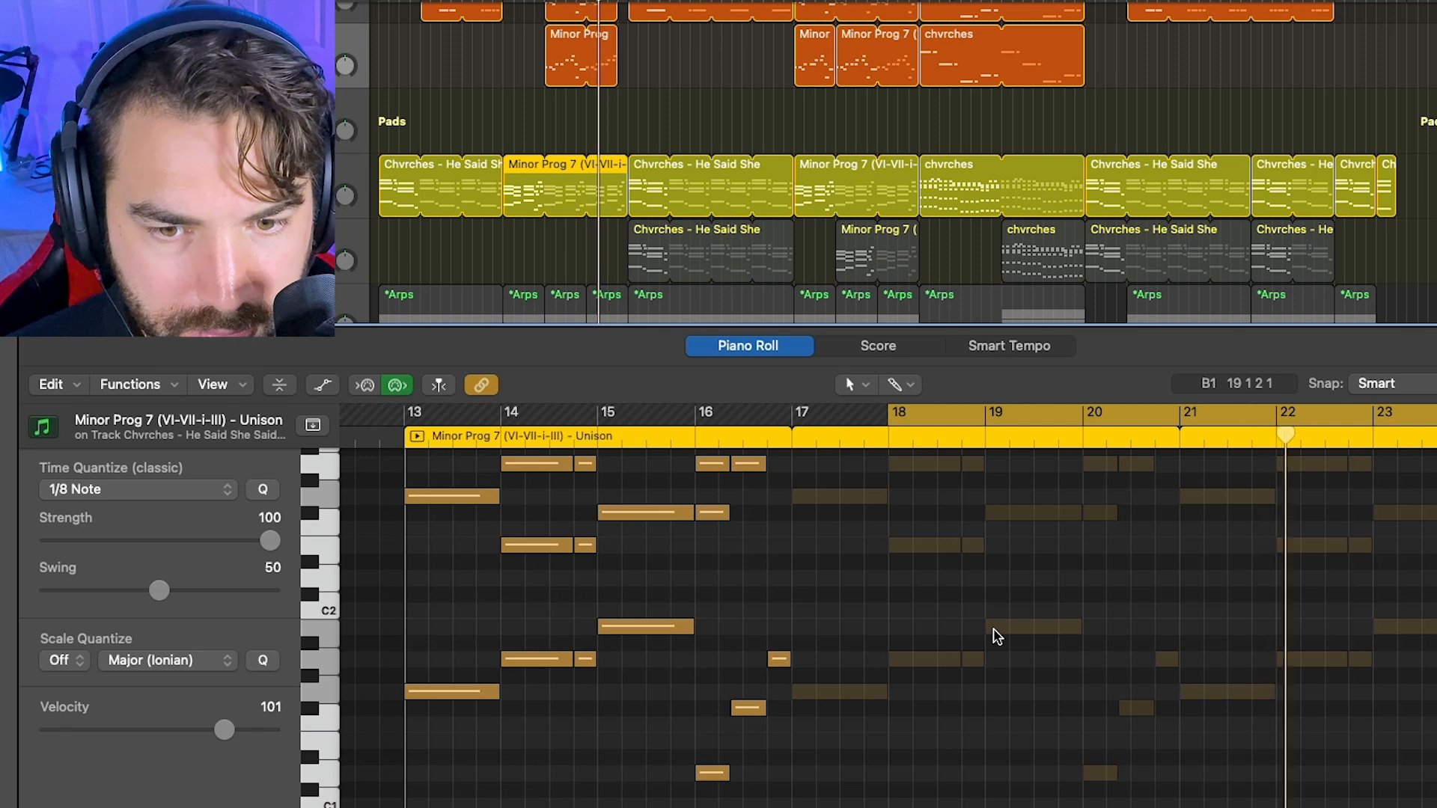
{"action": "left_click", "coordinate": [570, 43]}
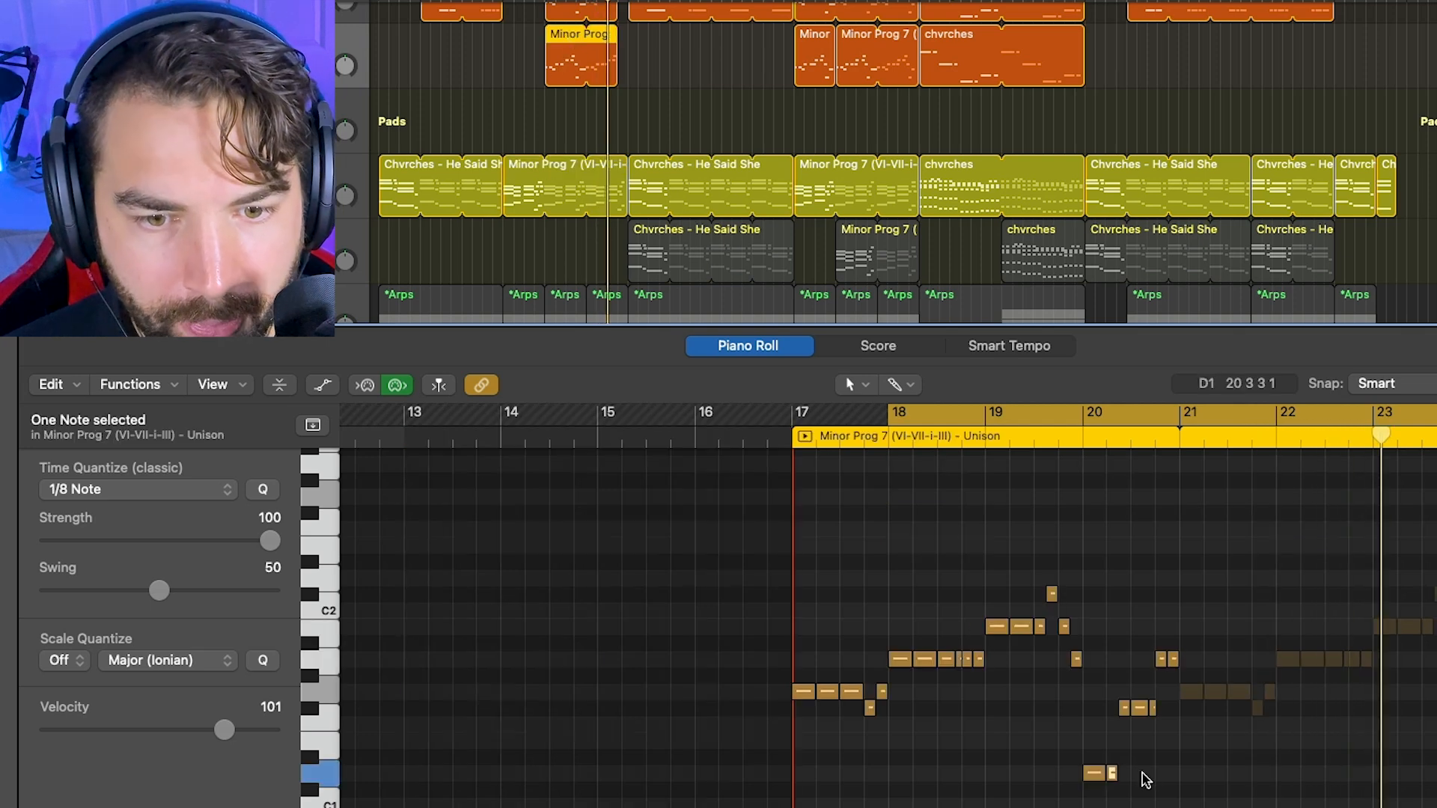
{"action": "left_click", "coordinate": [527, 166]}
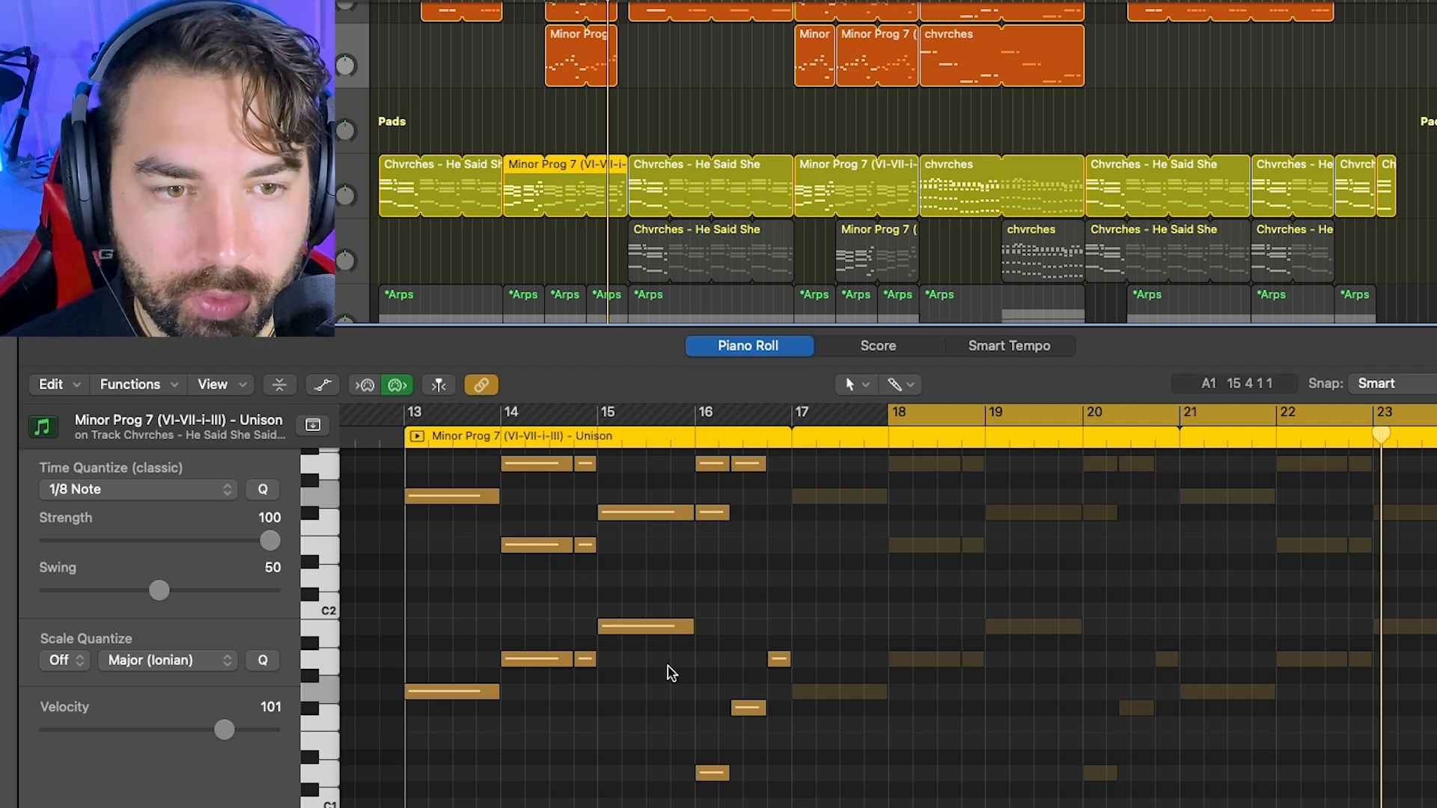
{"action": "scroll", "coordinate": [601, 231], "scroll_direction": "up", "scroll_amount": 8}
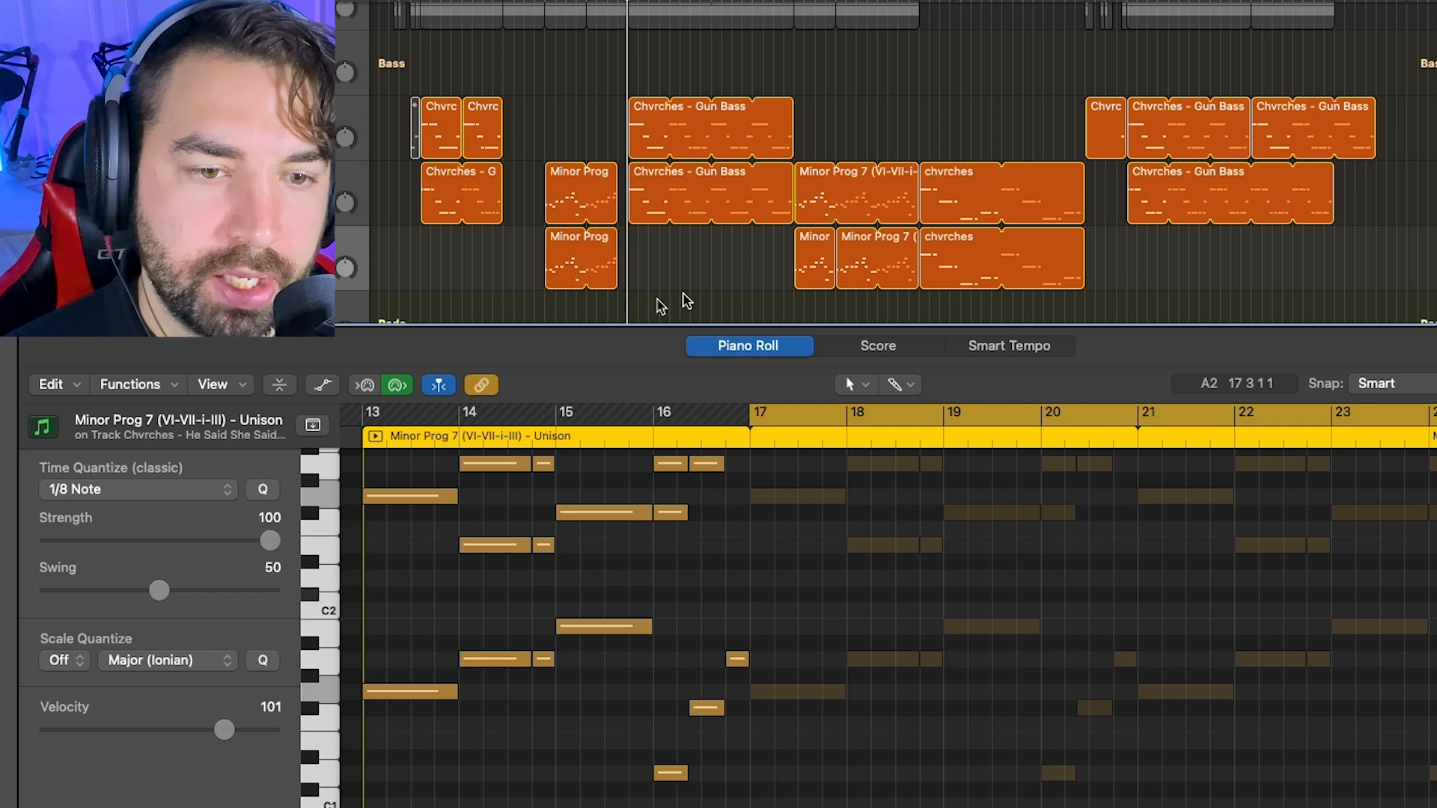
{"action": "key", "text": "e"}
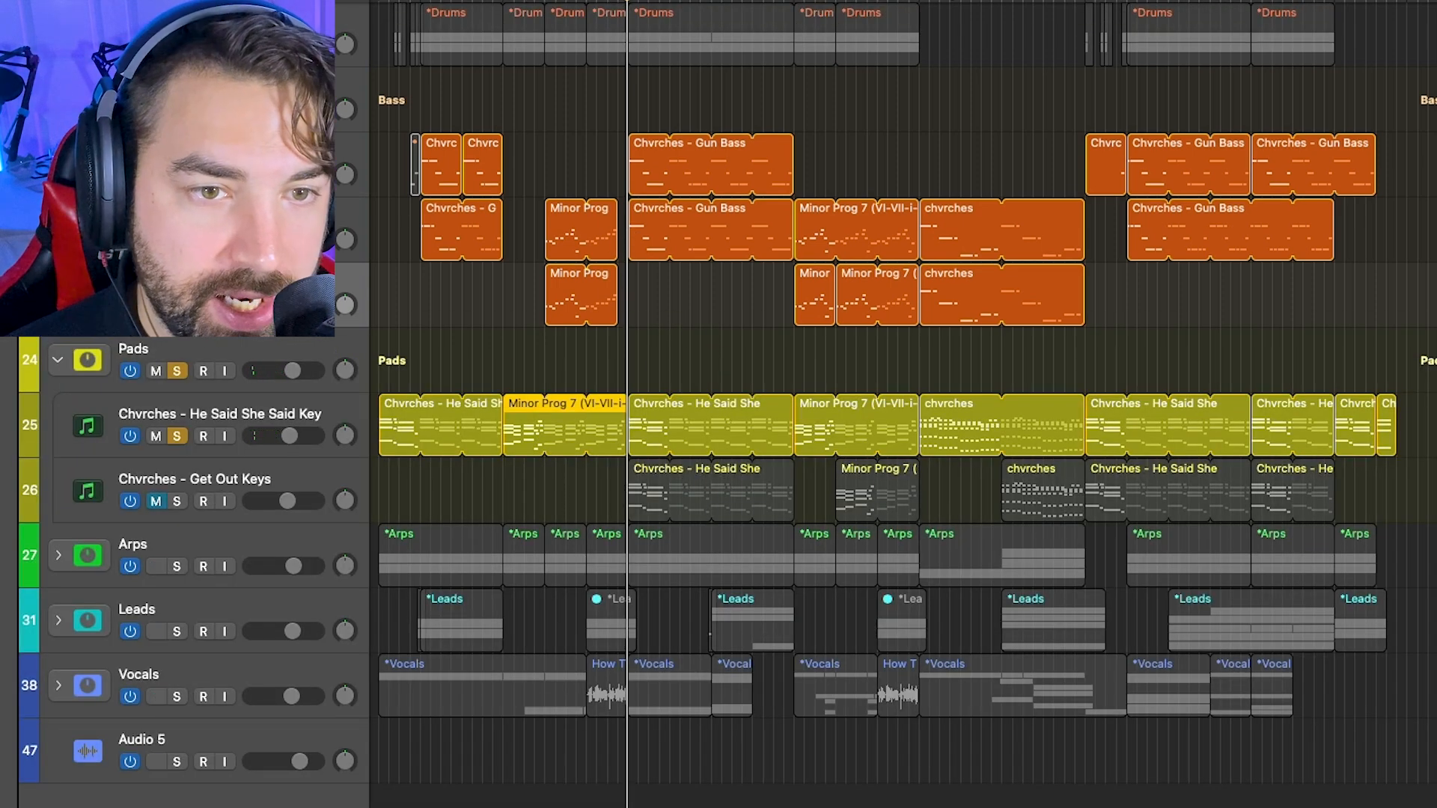
- Move the cycle range to the Bridge, play the soloed He Said She Said Key part there, and turn its solo off
{"action": "left_click_drag", "start_coordinate": [585, 2], "coordinate": [963, 2]}
{"action": "left_click_drag", "start_coordinate": [1001, 2], "coordinate": [1127, 2]}
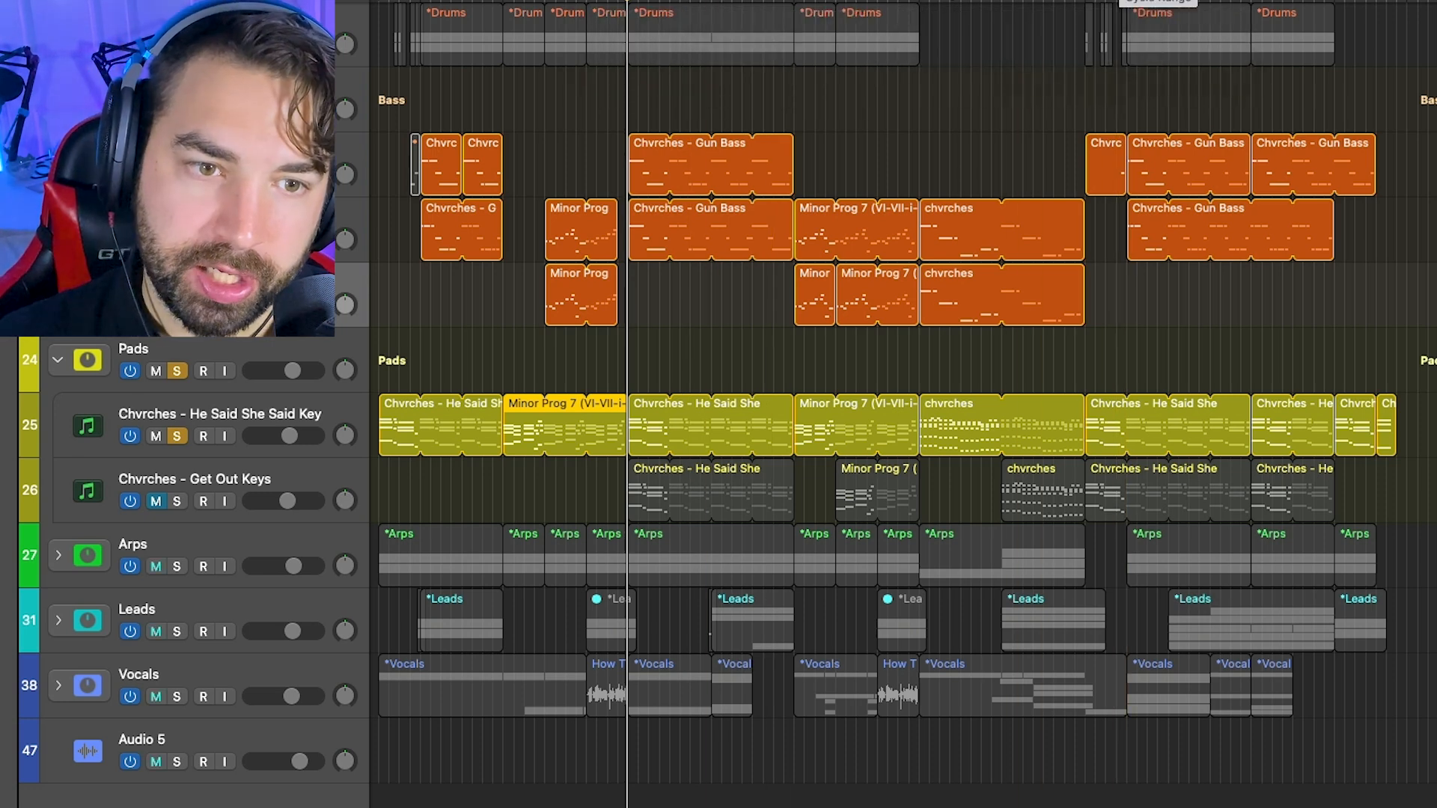
{"action": "key", "text": "space"}
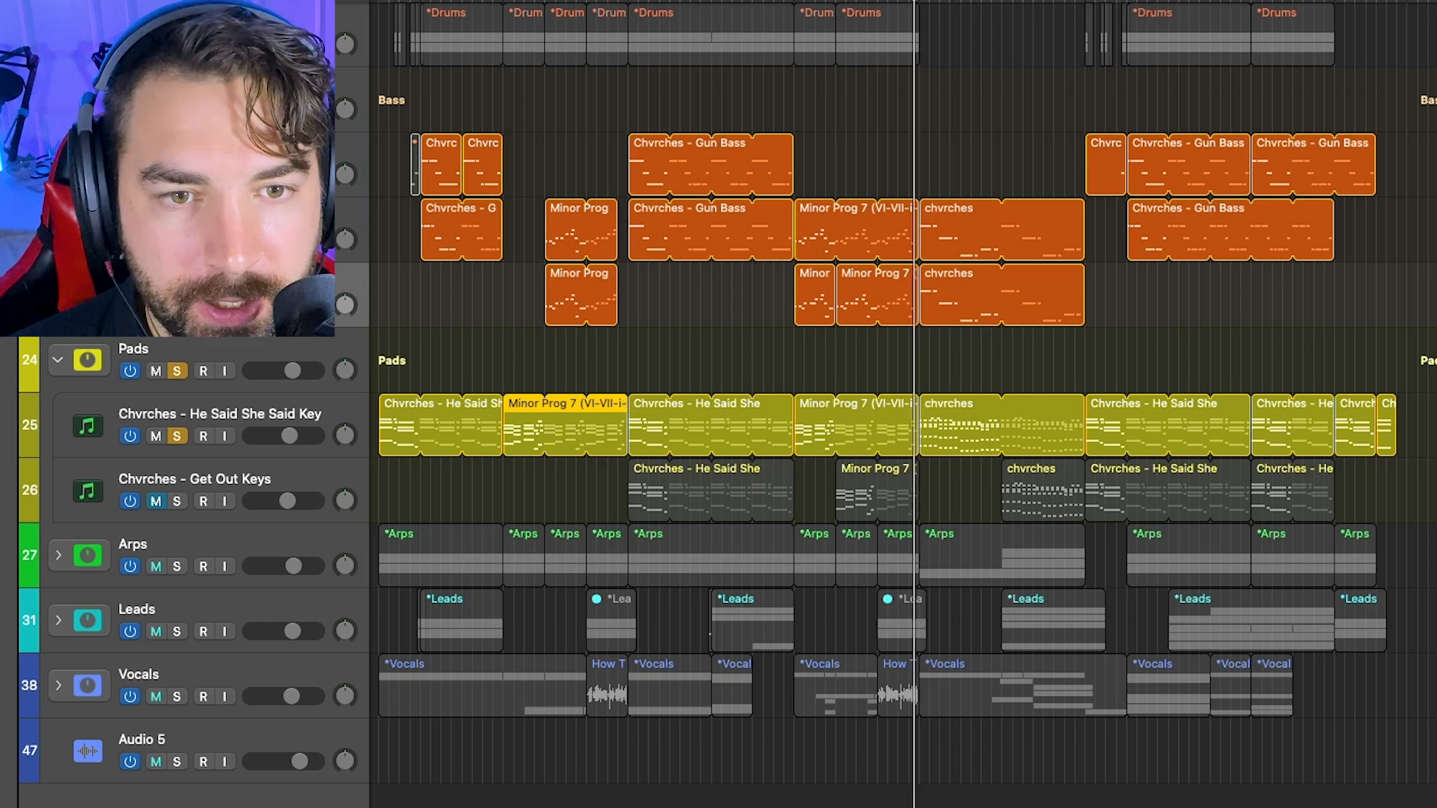
{"action": "key", "text": "super+Right"}
{"action": "key", "text": "super+Right"}
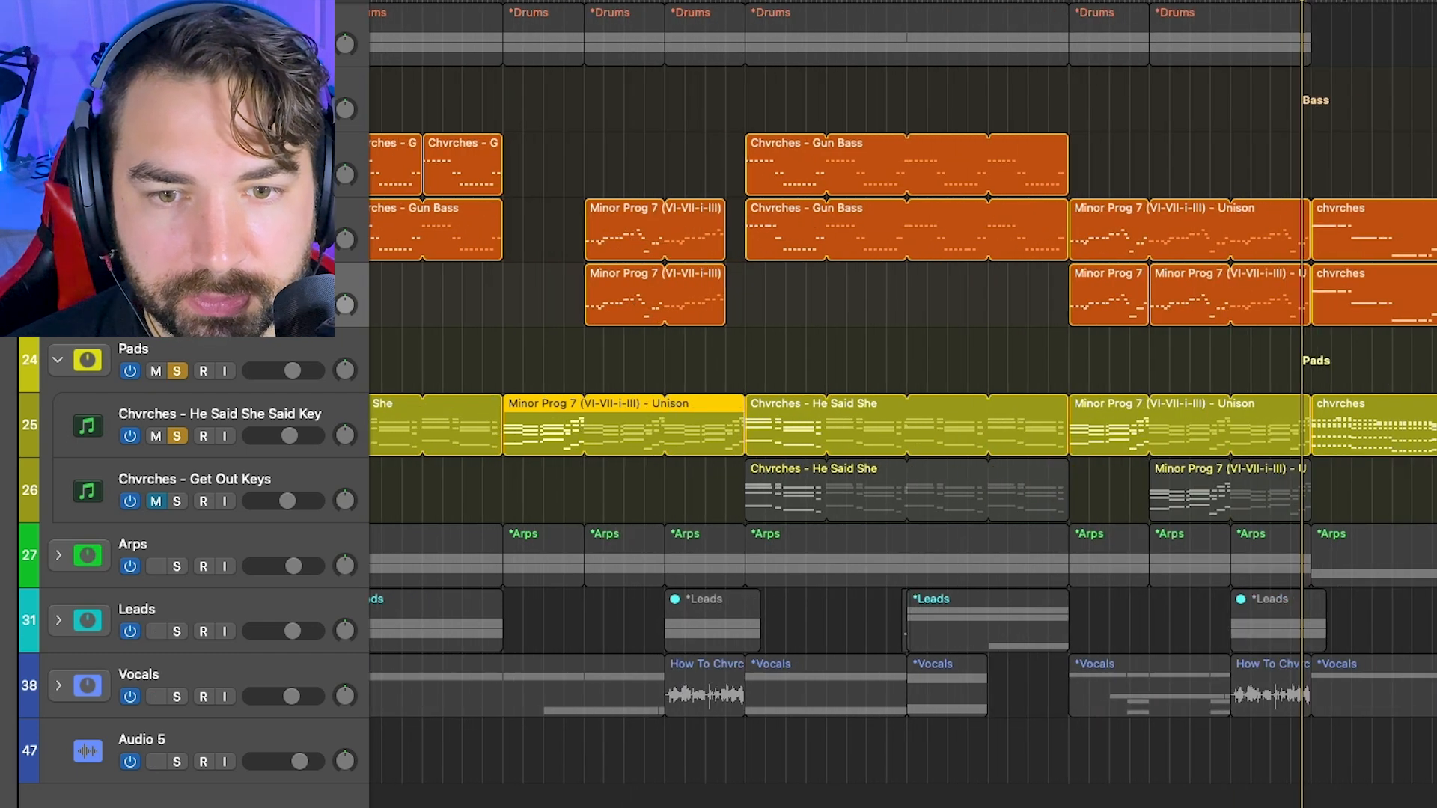
{"action": "scroll", "coordinate": [1410, 113], "scroll_direction": "right", "scroll_amount": 10}
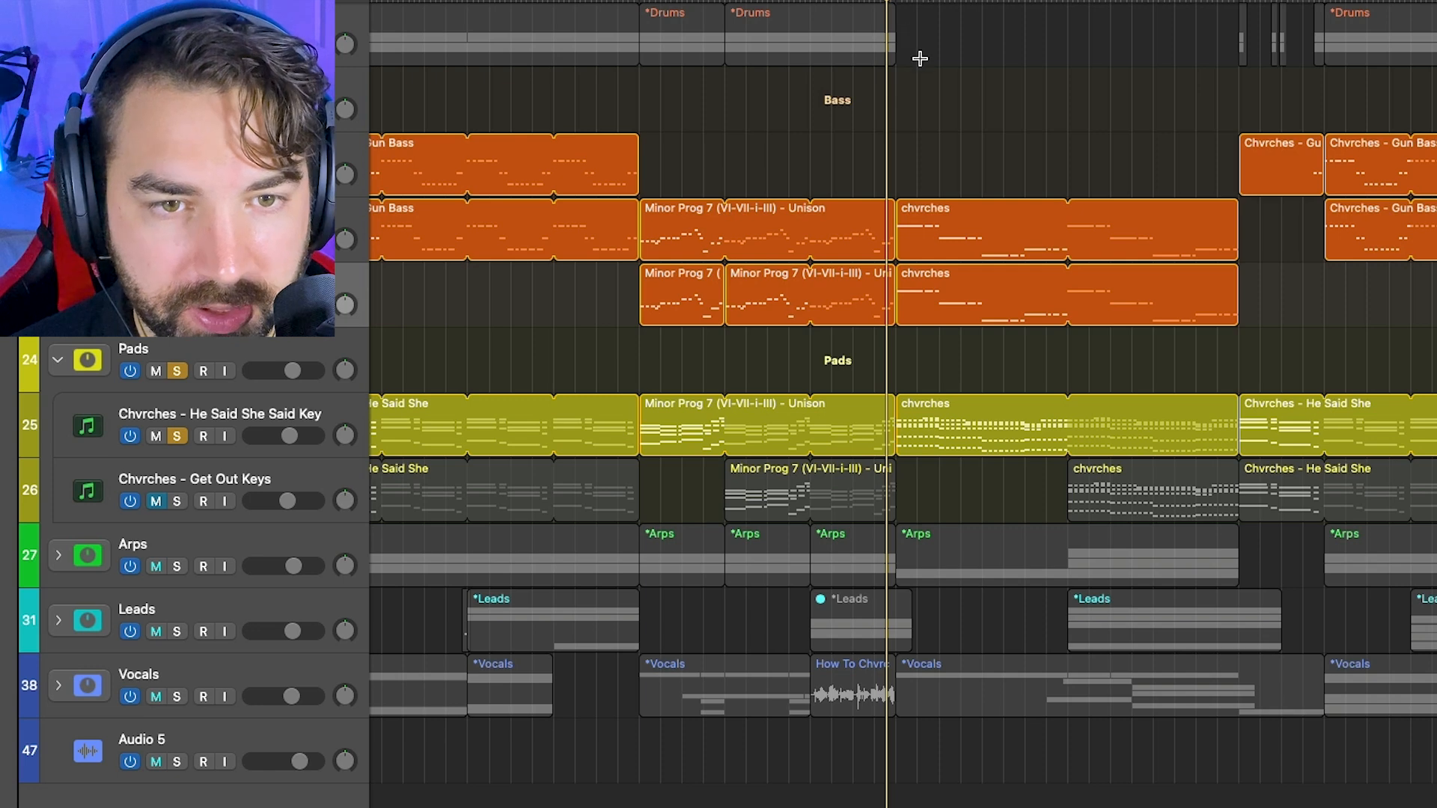
{"action": "key", "text": "space"}
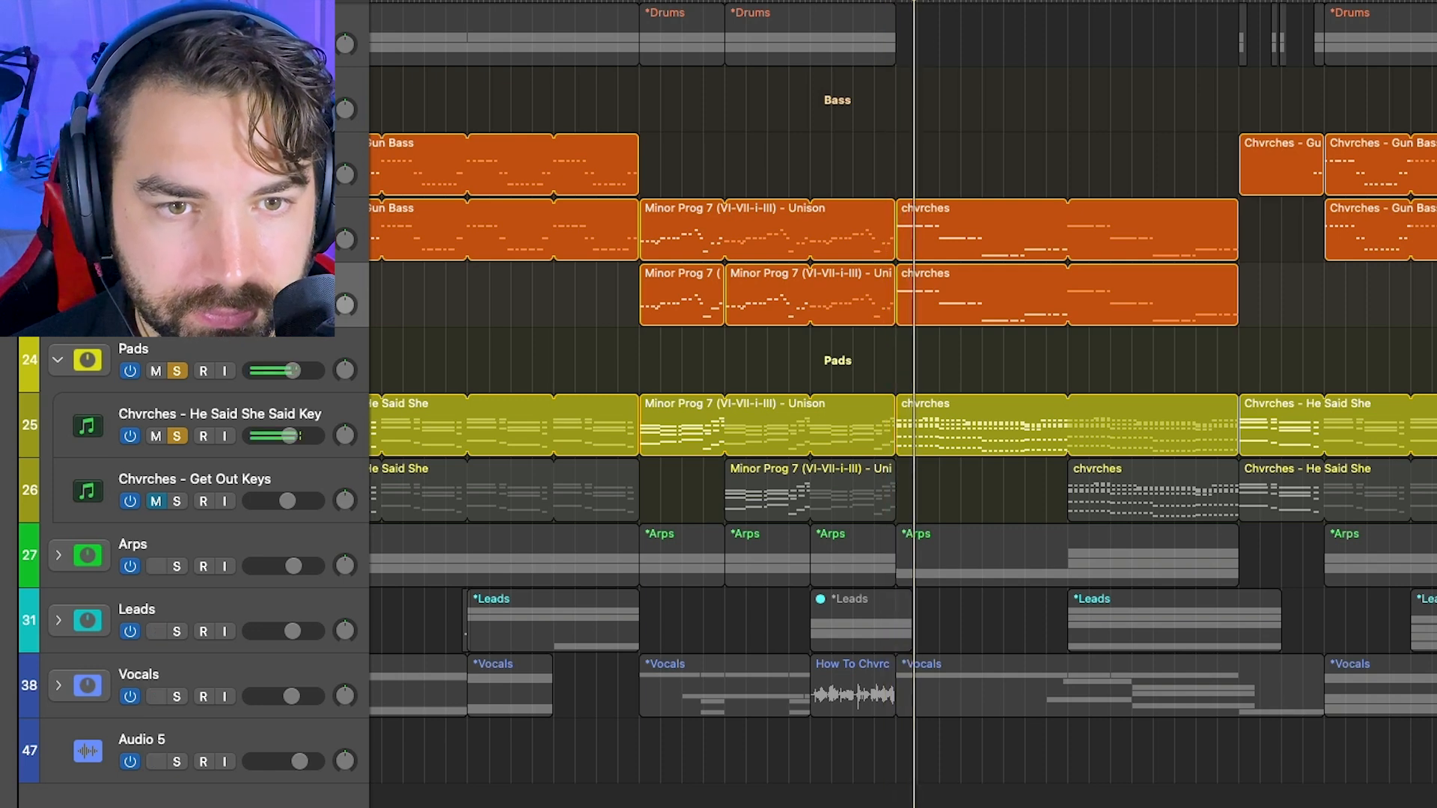
{"action": "left_click", "coordinate": [176, 437]}
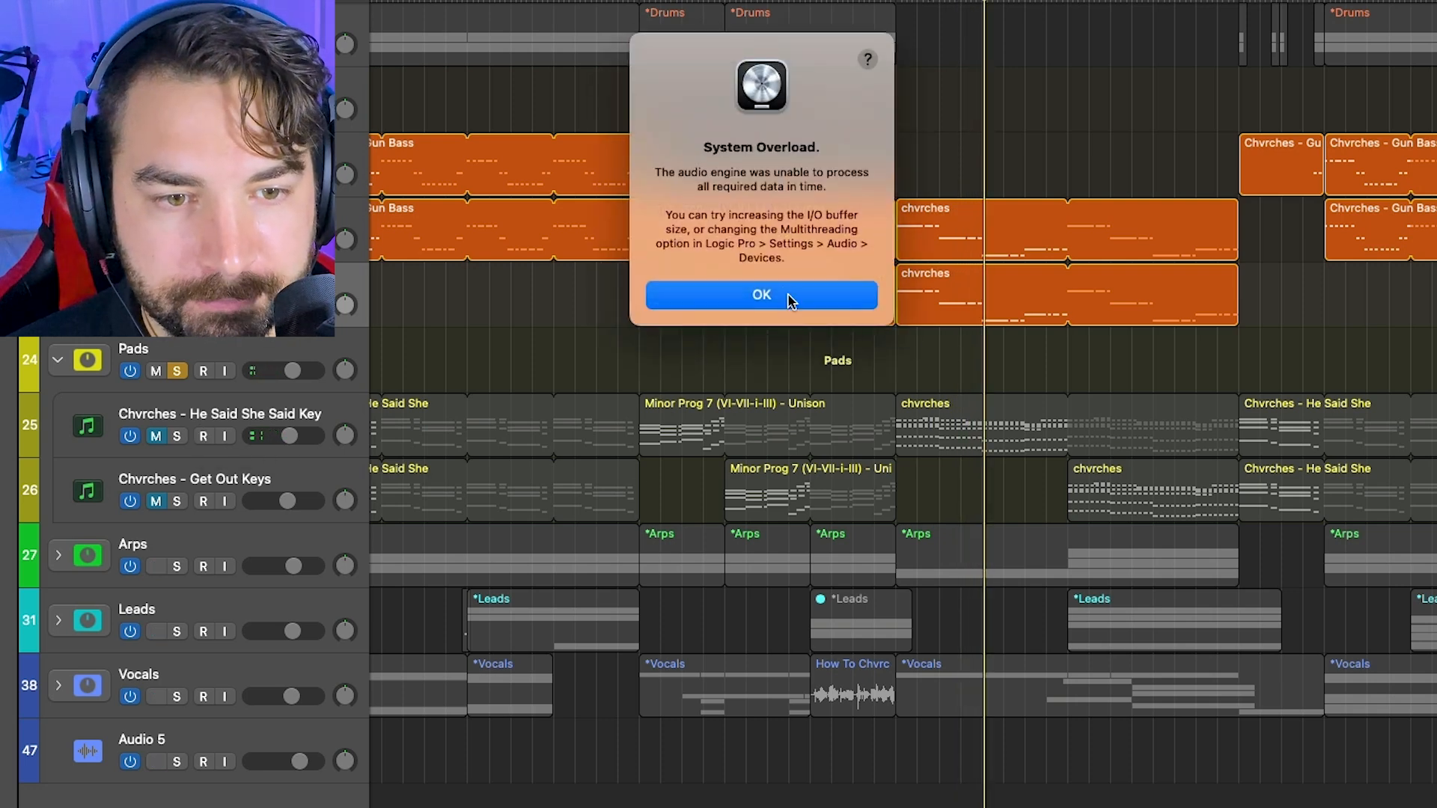
{"action": "left_click", "coordinate": [790, 301]}
- Compare the Bridge notes of He Said She Said Key and the lowest Gun Bass track in the Piano Roll during playback
{"action": "left_click", "coordinate": [945, 403]}
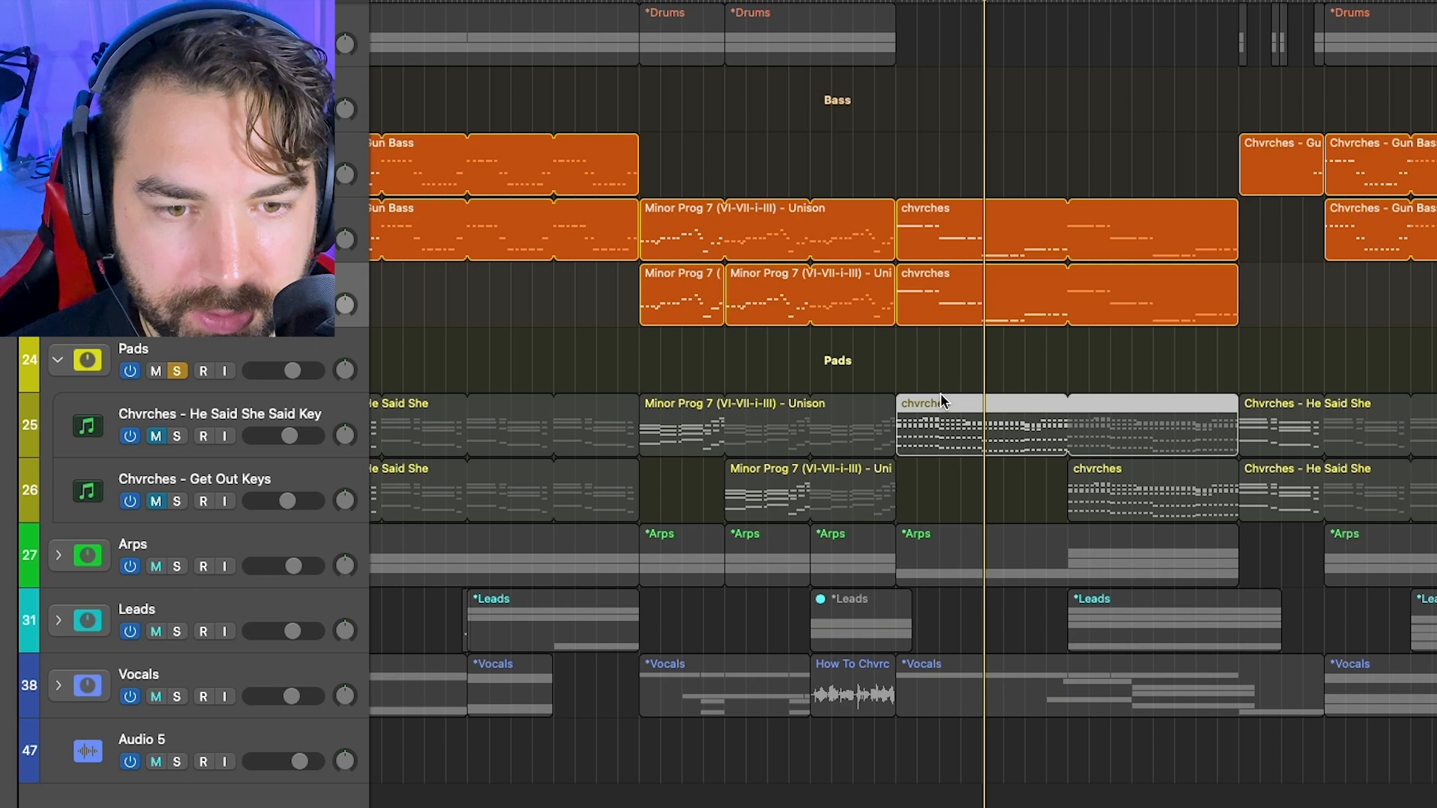
{"action": "double_click", "coordinate": [941, 401]}
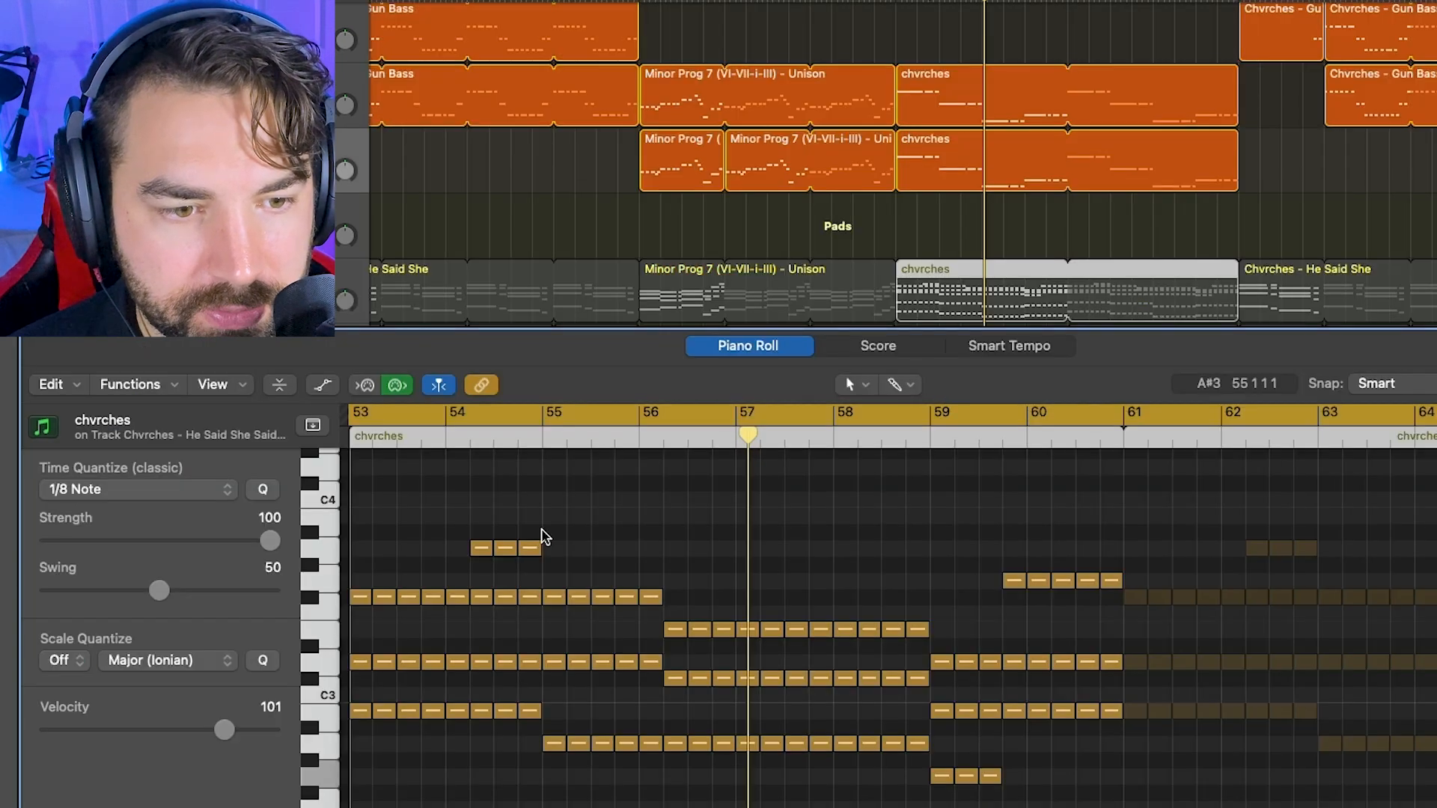
{"action": "key", "text": "shift+space"}
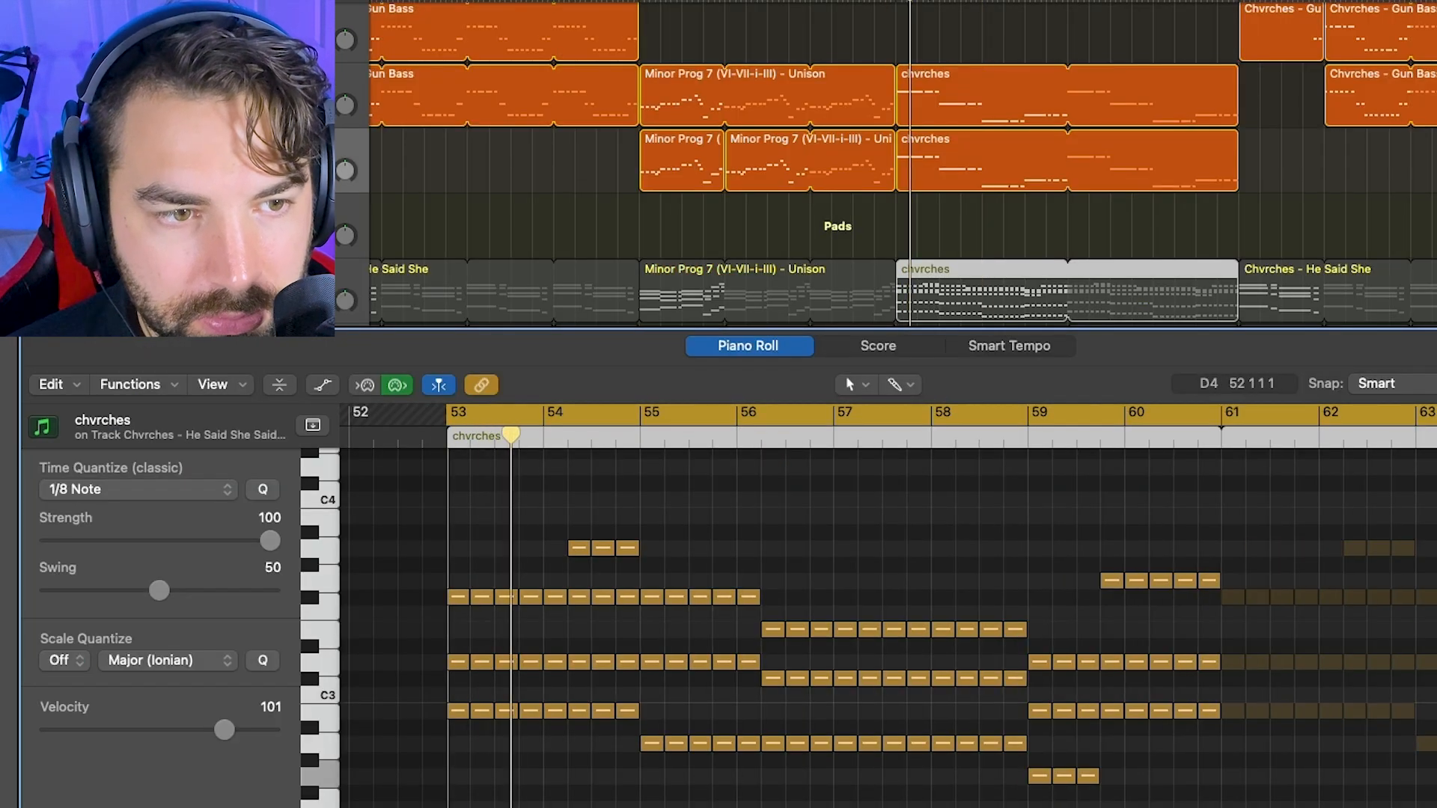
{"action": "left_click", "coordinate": [135, 301]}
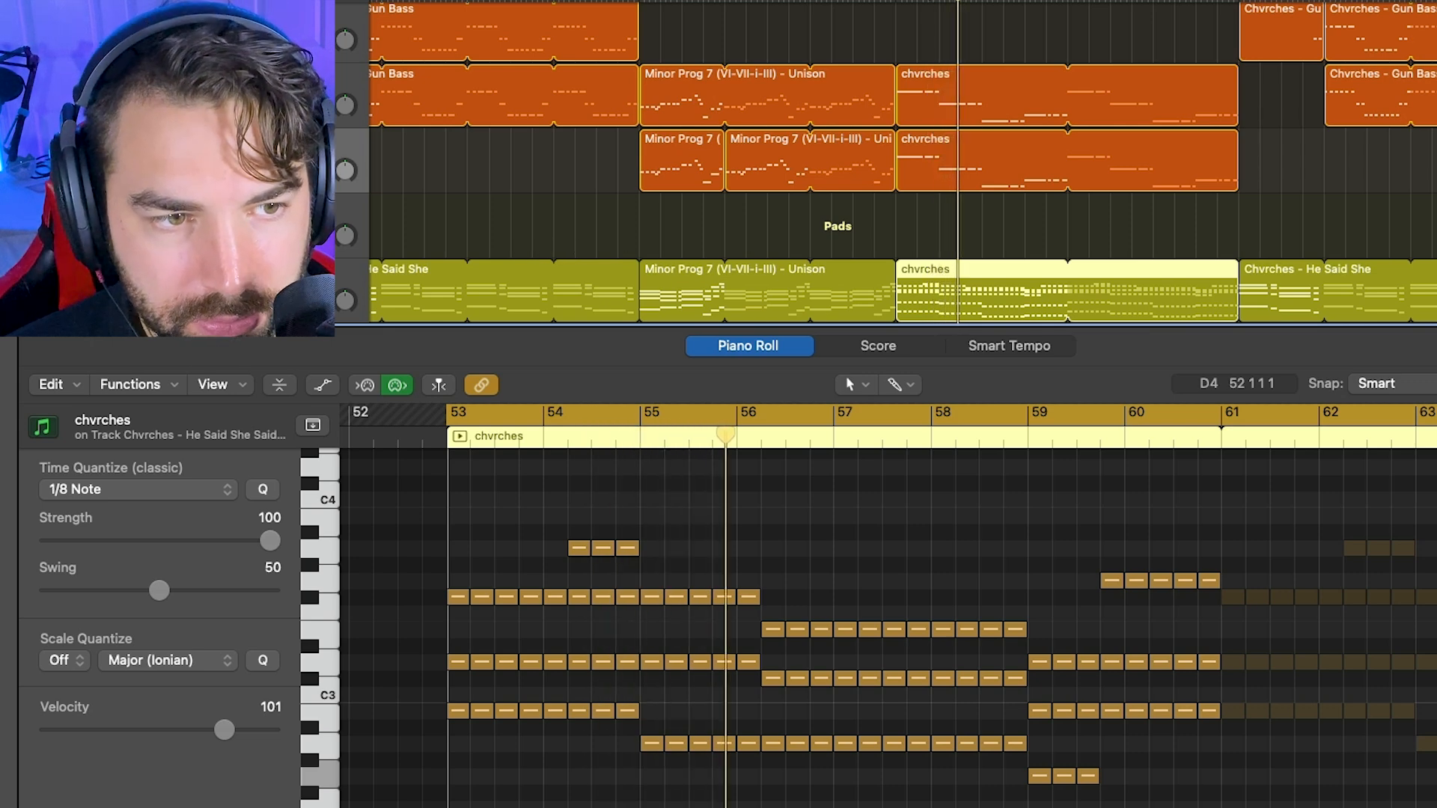
{"action": "left_click", "coordinate": [135, 301]}
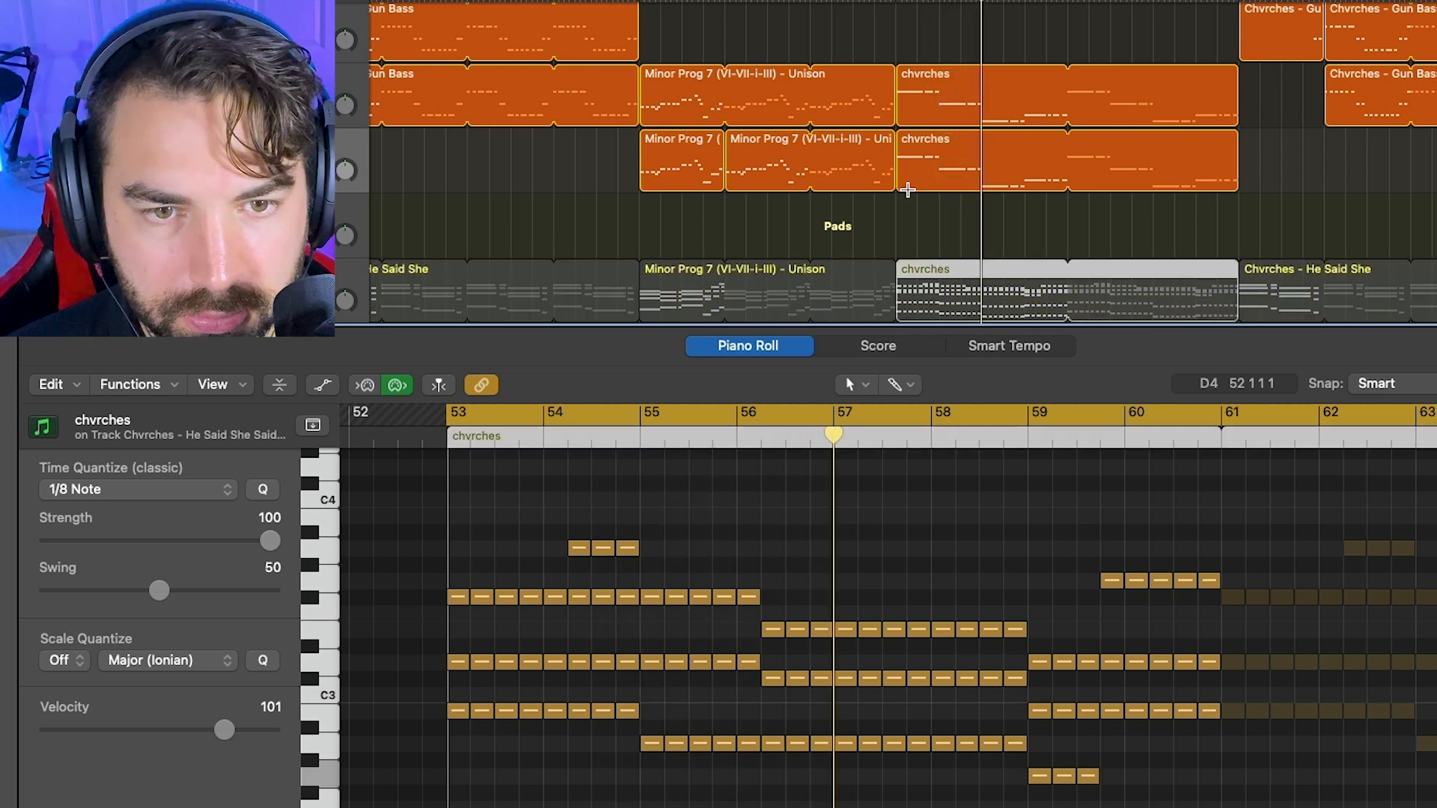
{"action": "left_click", "coordinate": [947, 152]}
{"action": "scroll", "coordinate": [958, 247], "scroll_direction": "down", "scroll_amount": 2}
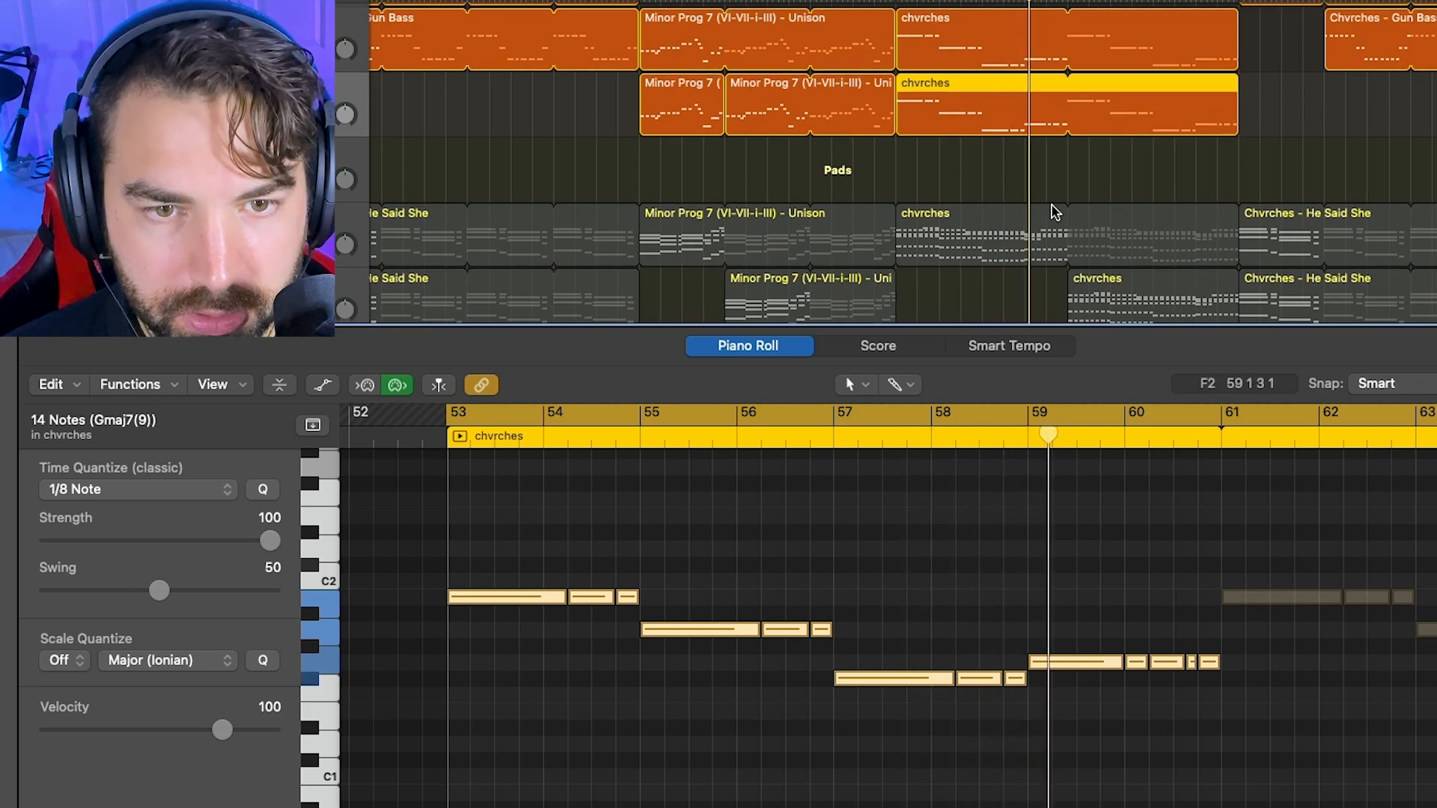
{"action": "left_click", "coordinate": [978, 221]}
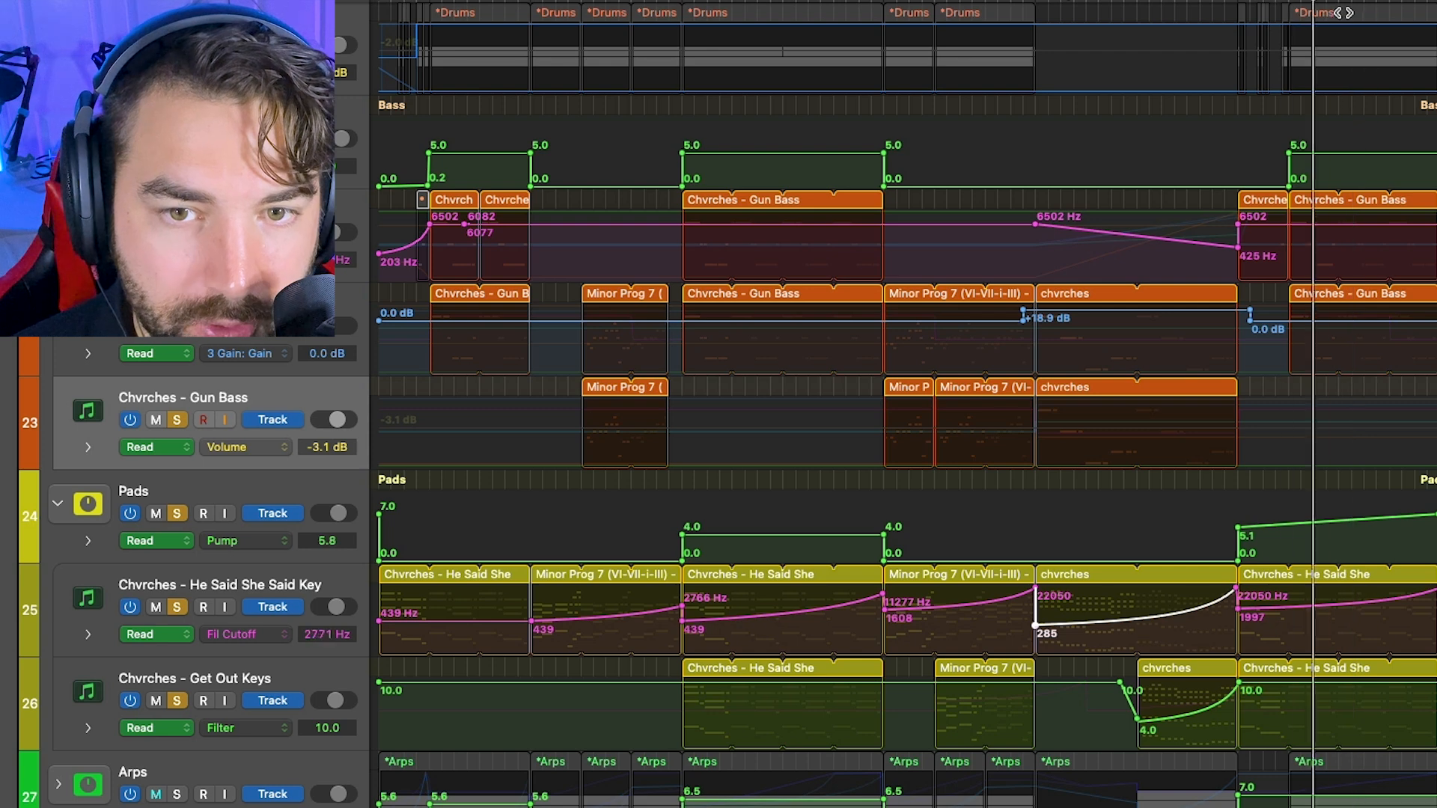
- Play from the start of ch2, review the OneKnob Pumper on the Bass stack, and close the plug-in
{"action": "left_click_drag", "start_coordinate": [1343, 13], "coordinate": [679, 74]}
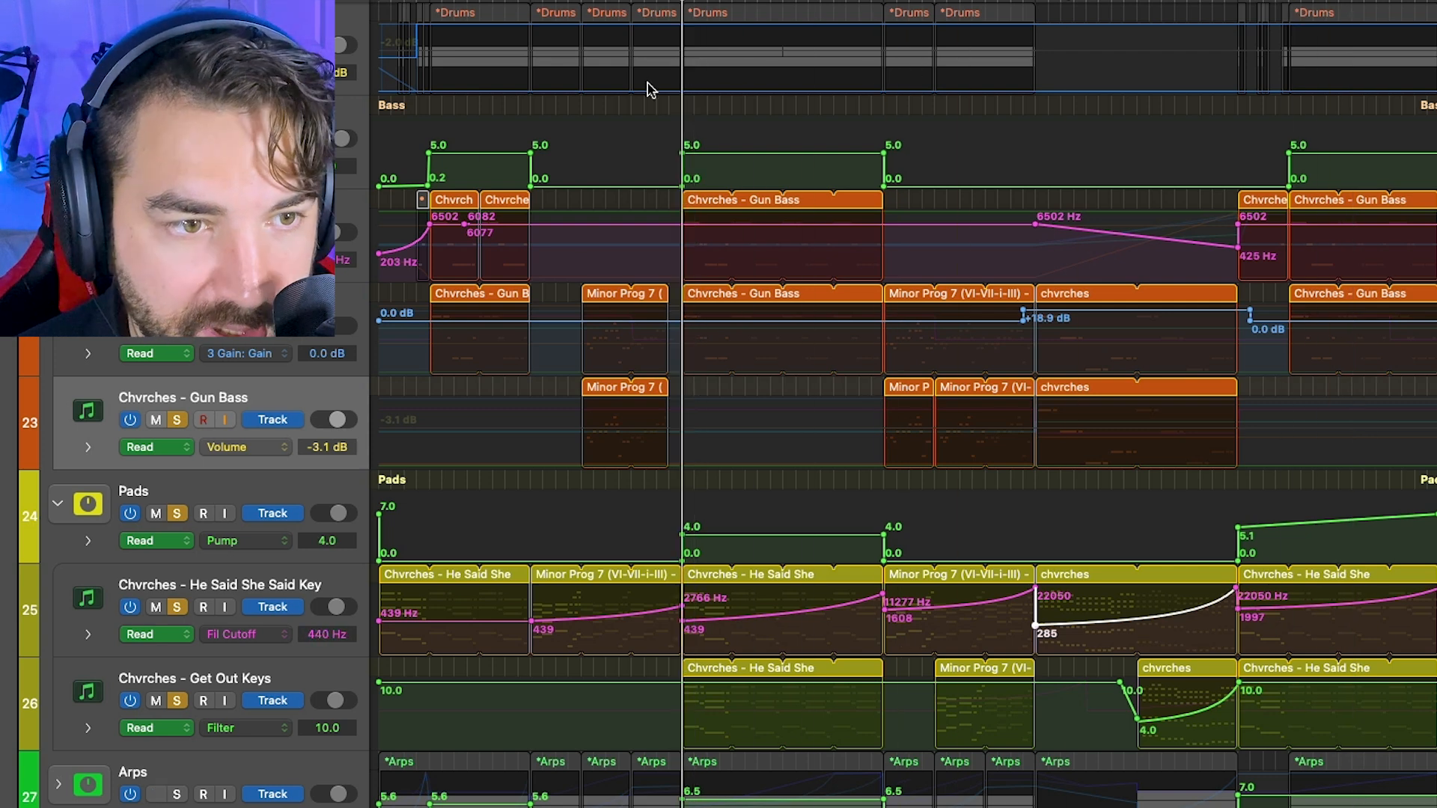
{"action": "left_click", "coordinate": [203, 119]}
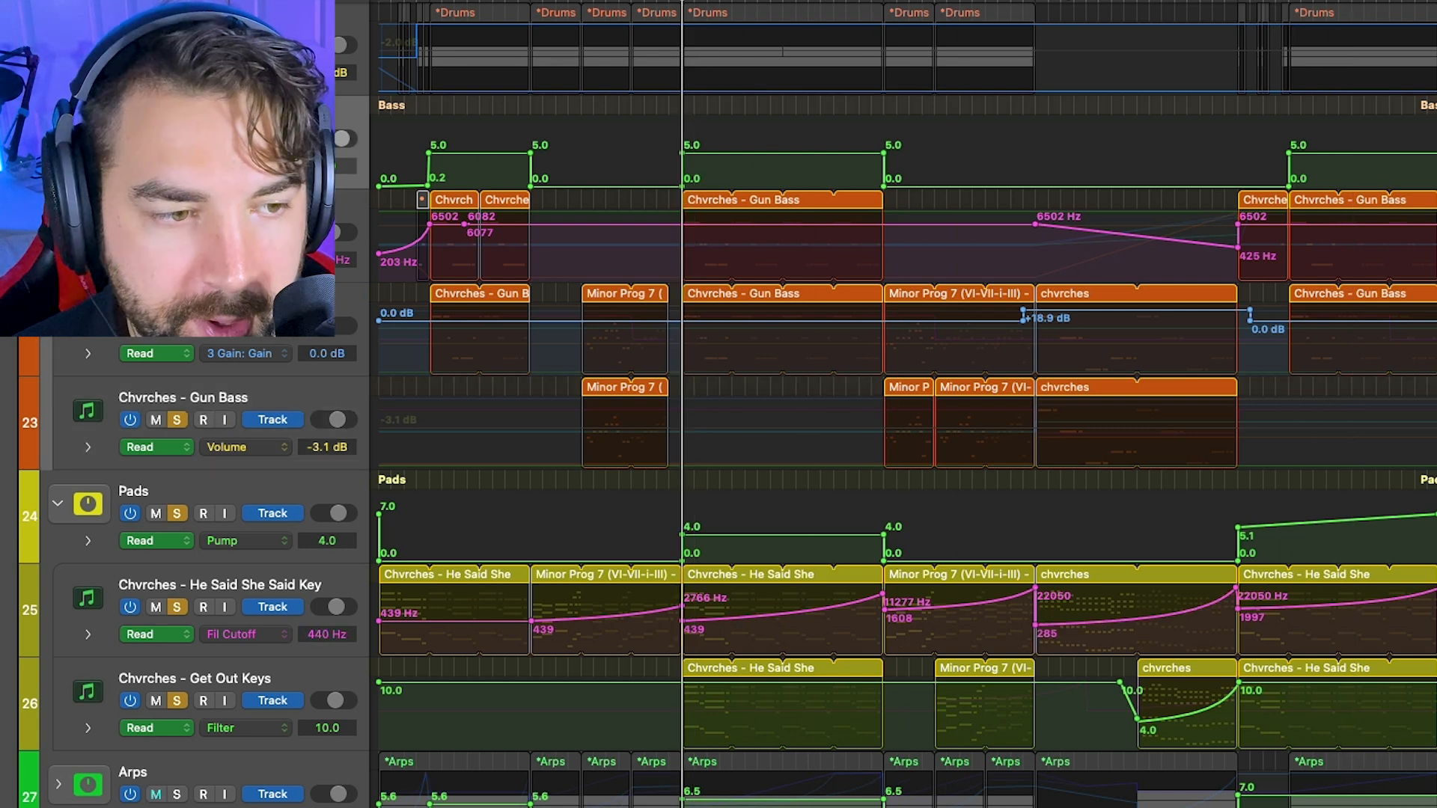
{"action": "left_click", "coordinate": [15, 389]}
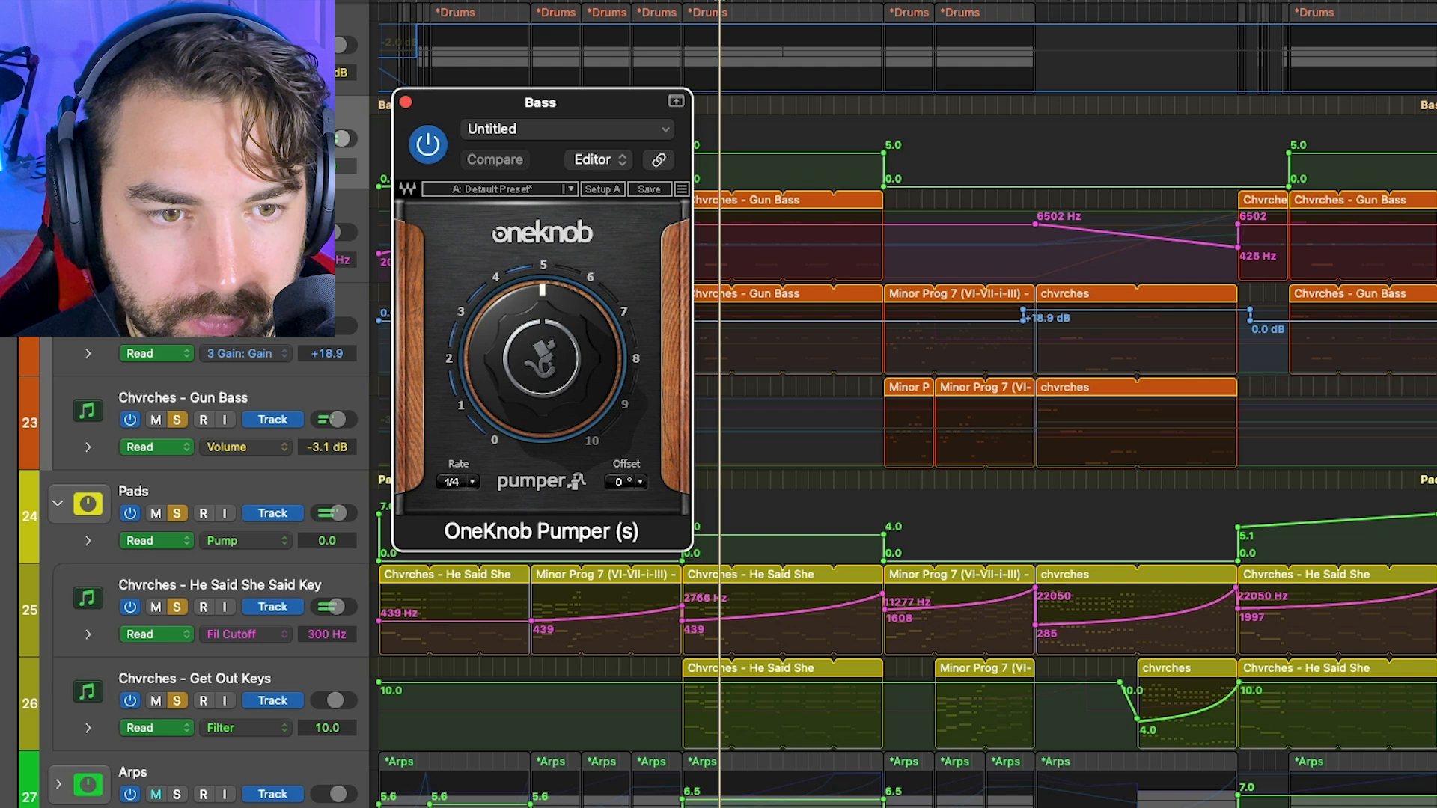
{"action": "left_click", "coordinate": [718, 2]}
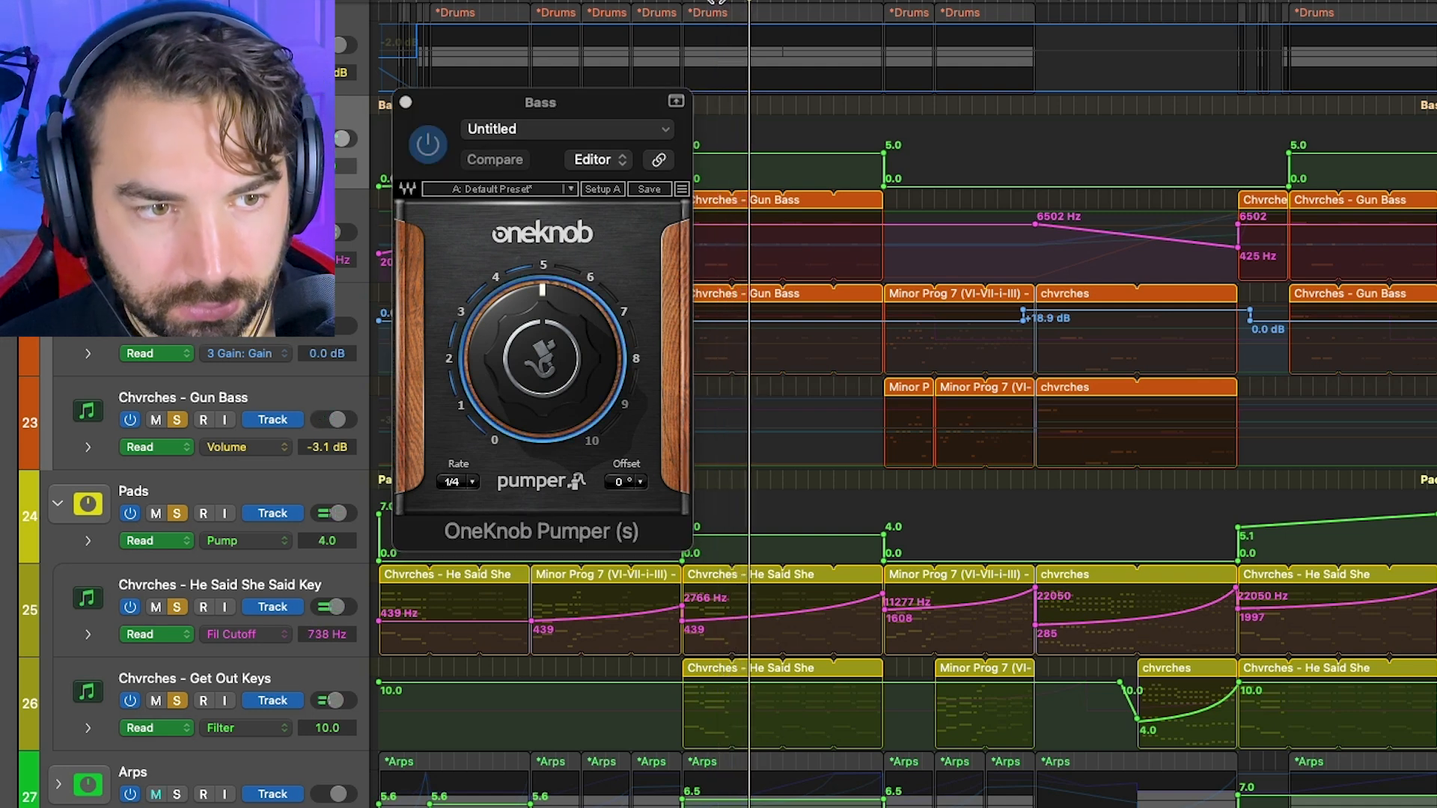
{"action": "left_click", "coordinate": [406, 102]}
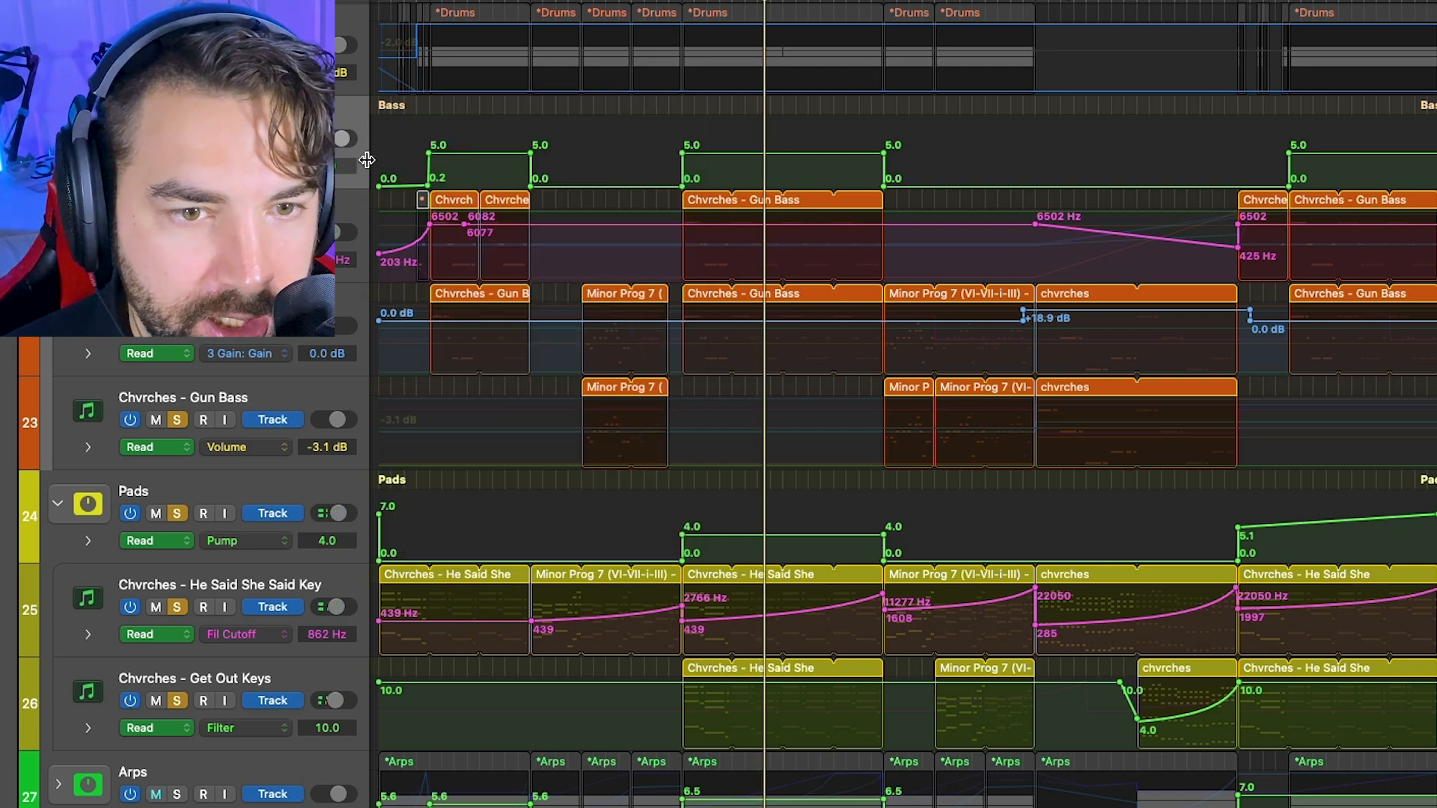
- Hide the track automation and collapse the Bass stack
{"action": "key", "text": "a"}
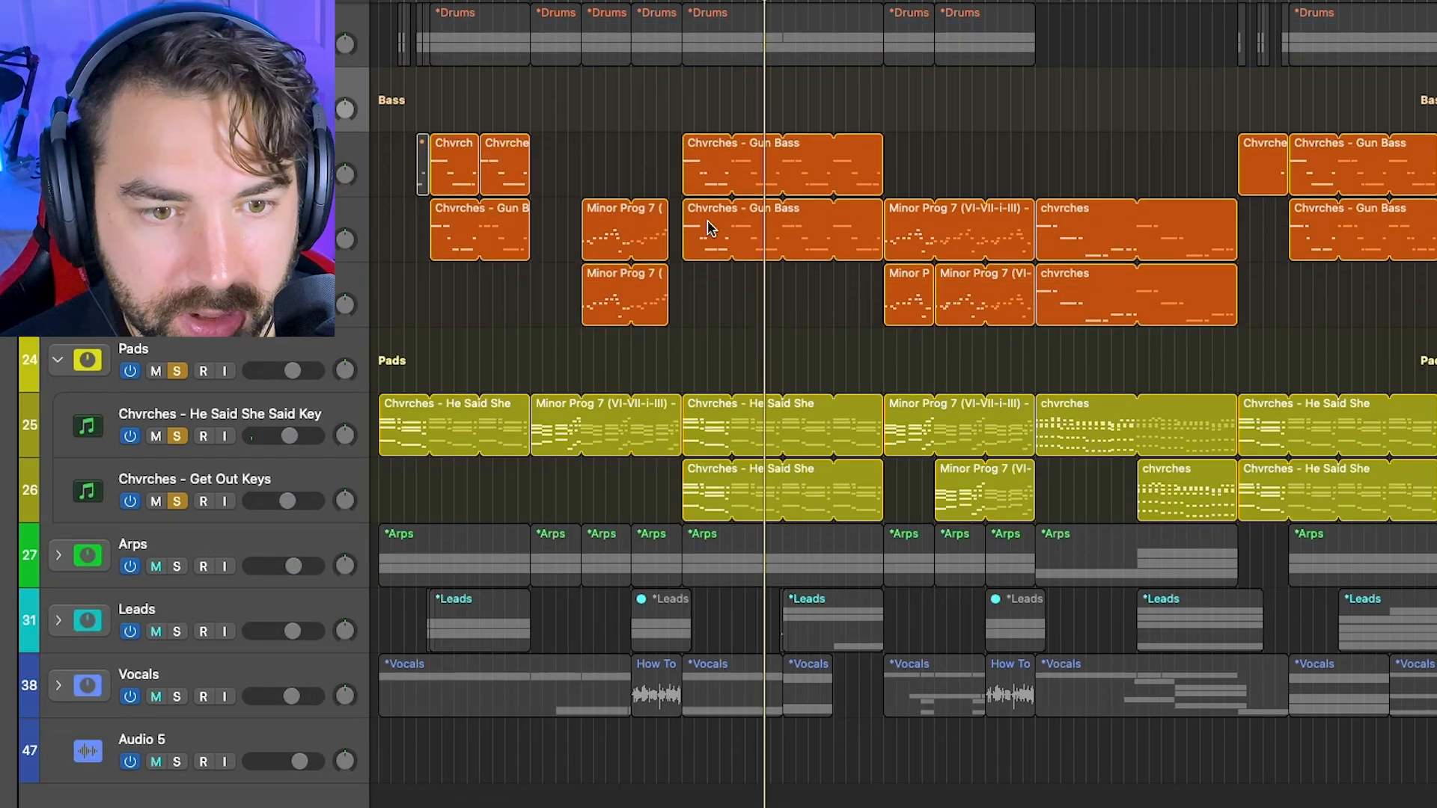
{"action": "left_click", "coordinate": [57, 100]}
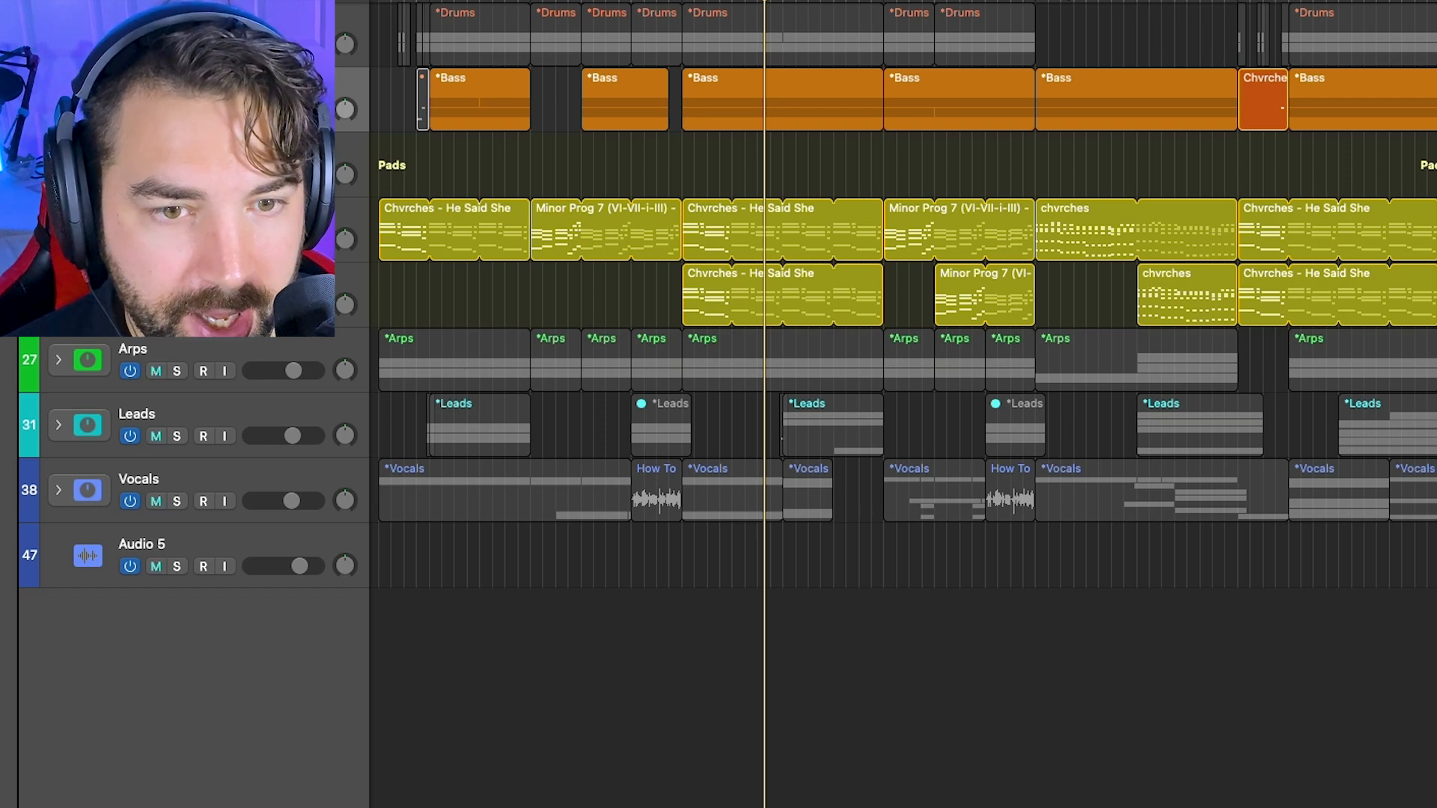
- Leave only He Said She Said Key soloed in the Pads stack and play it with its Serum instrument open
{"action": "left_click", "coordinate": [150, 229]}
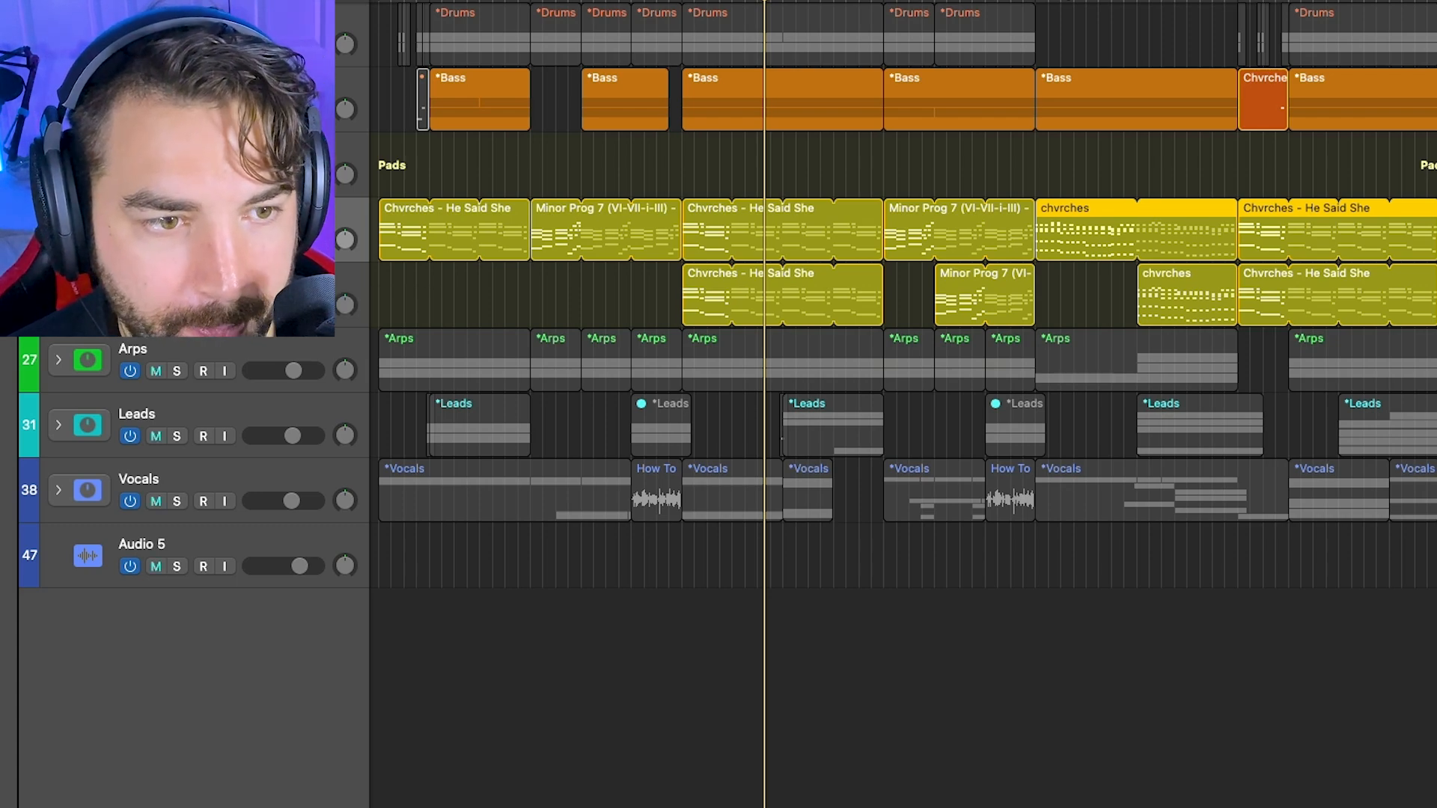
{"action": "left_click", "coordinate": [177, 306]}
{"action": "double_click", "coordinate": [94, 230]}
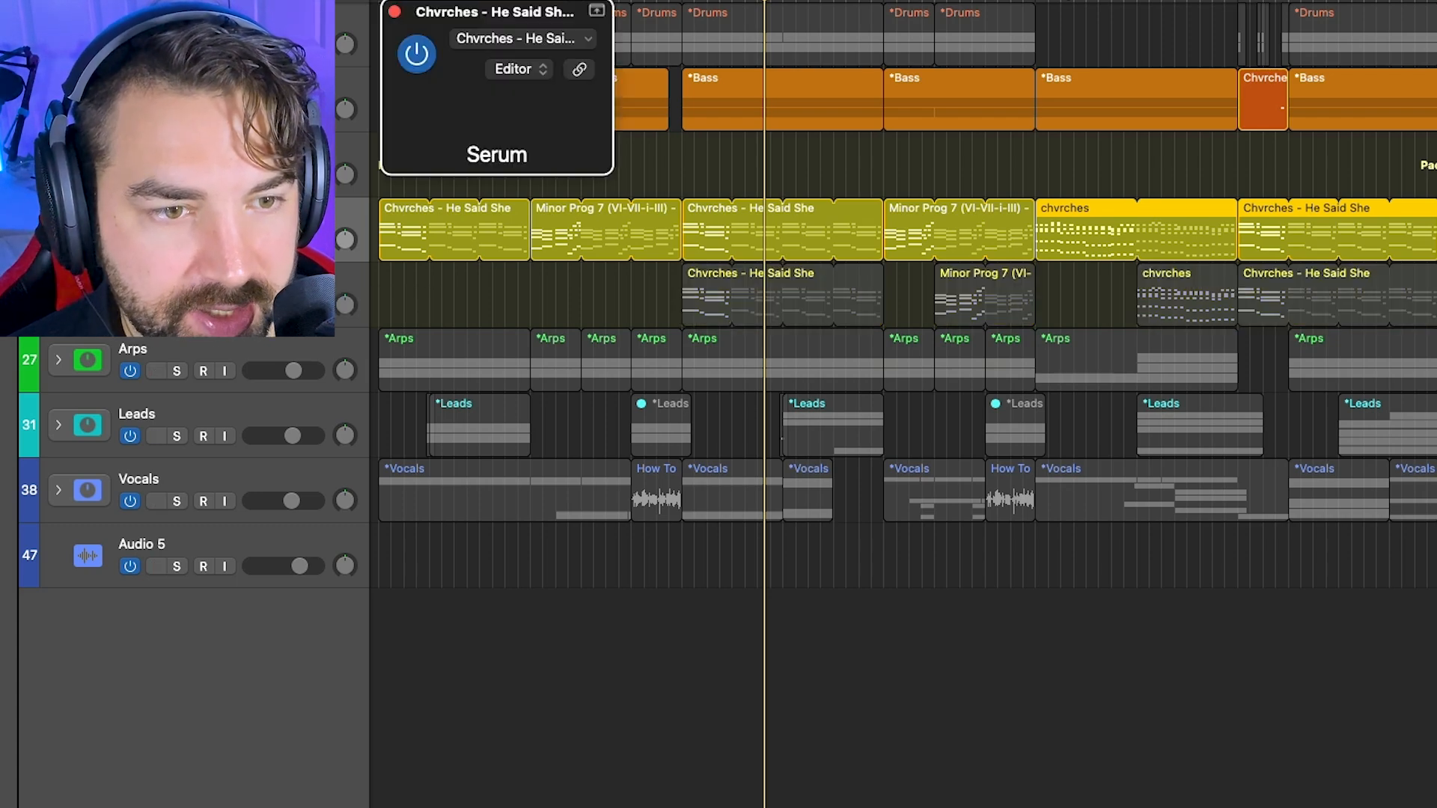
{"action": "left_click_drag", "start_coordinate": [848, 15], "coordinate": [988, 332]}
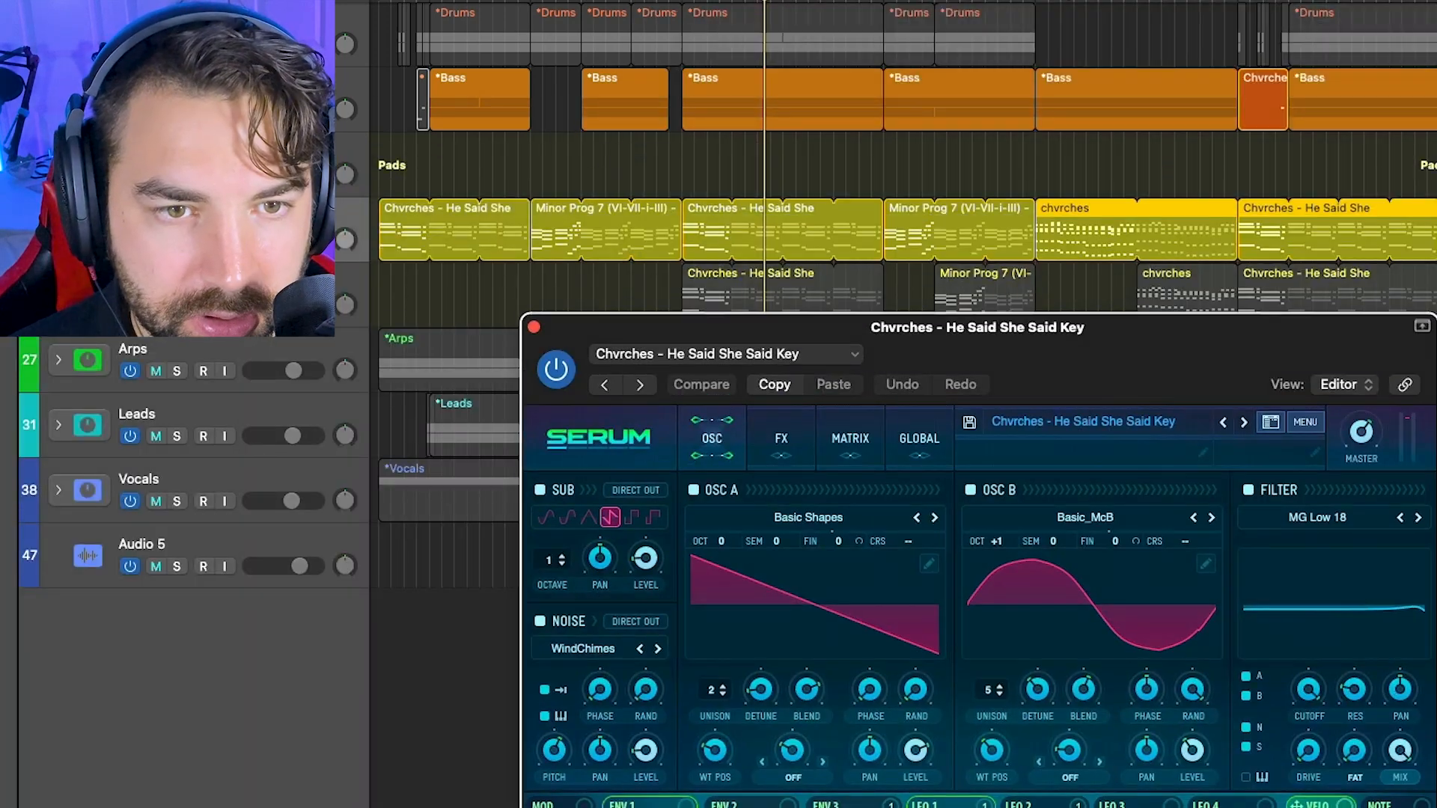
{"action": "left_click_drag", "start_coordinate": [778, 2], "coordinate": [883, 1]}
{"action": "left_click_drag", "start_coordinate": [772, 2], "coordinate": [785, 1]}
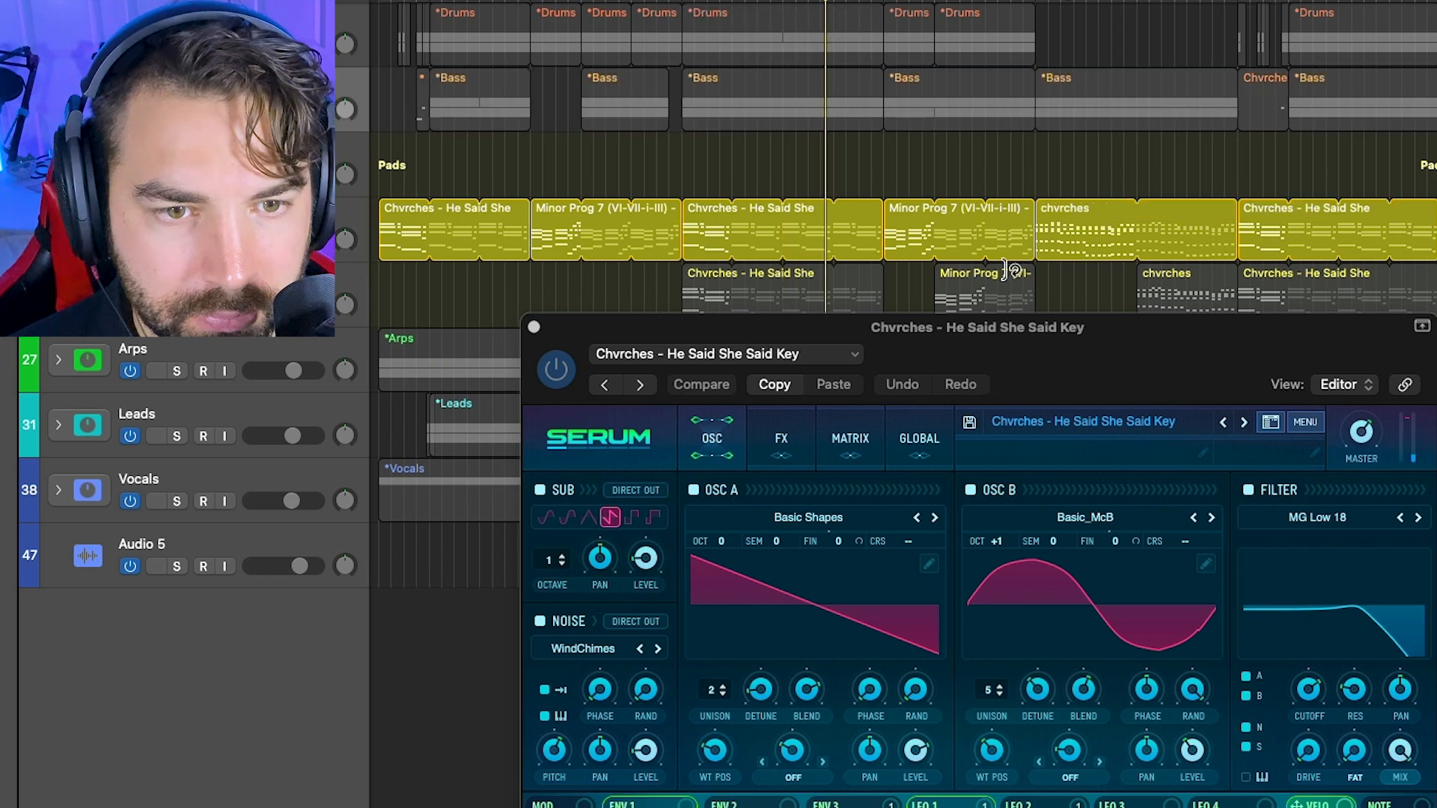
{"action": "left_click_drag", "start_coordinate": [1091, 344], "coordinate": [1107, 48]}
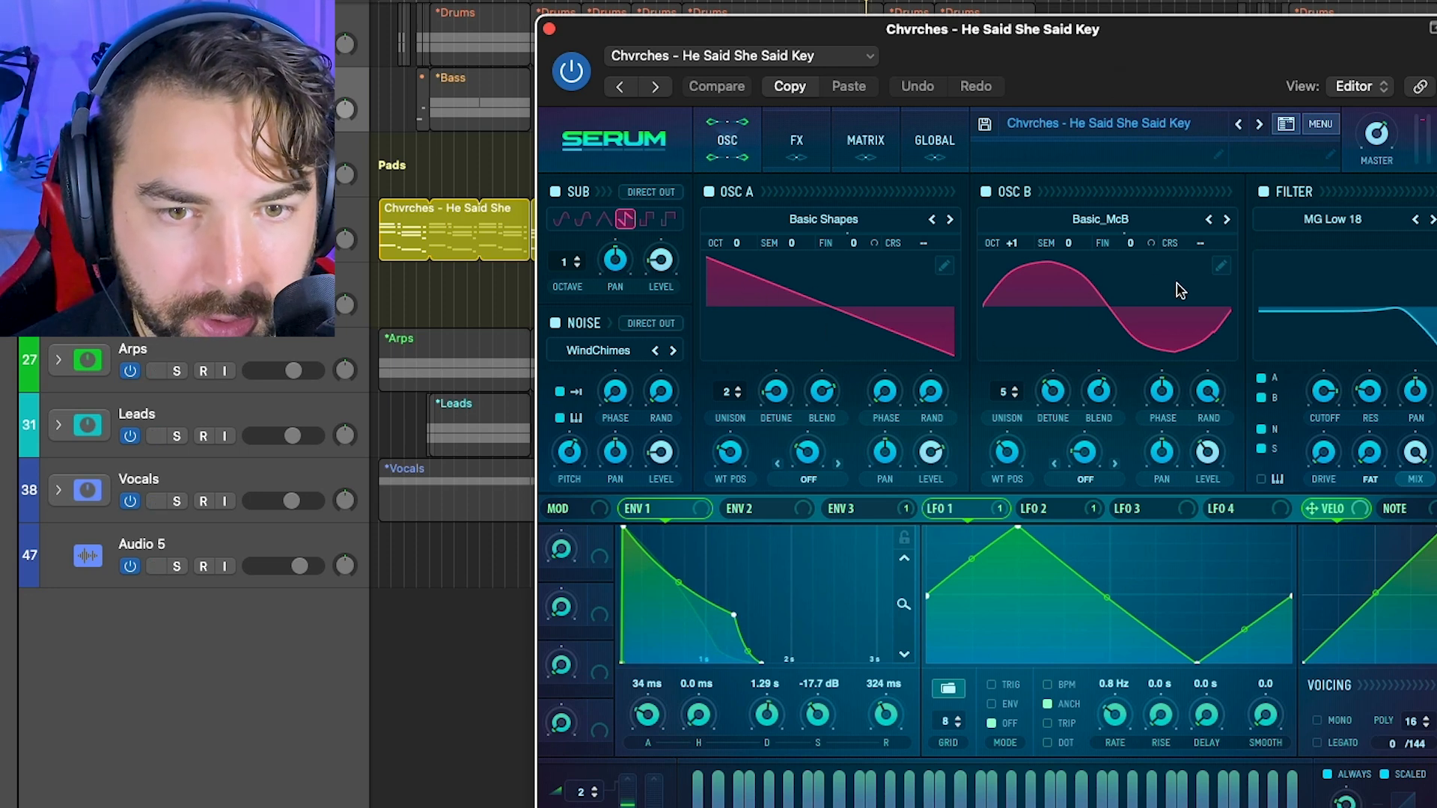
- Compare the Serum oscillators by switching OSC A and OSC B off and back on in turn during playback
{"action": "left_click", "coordinate": [707, 195]}
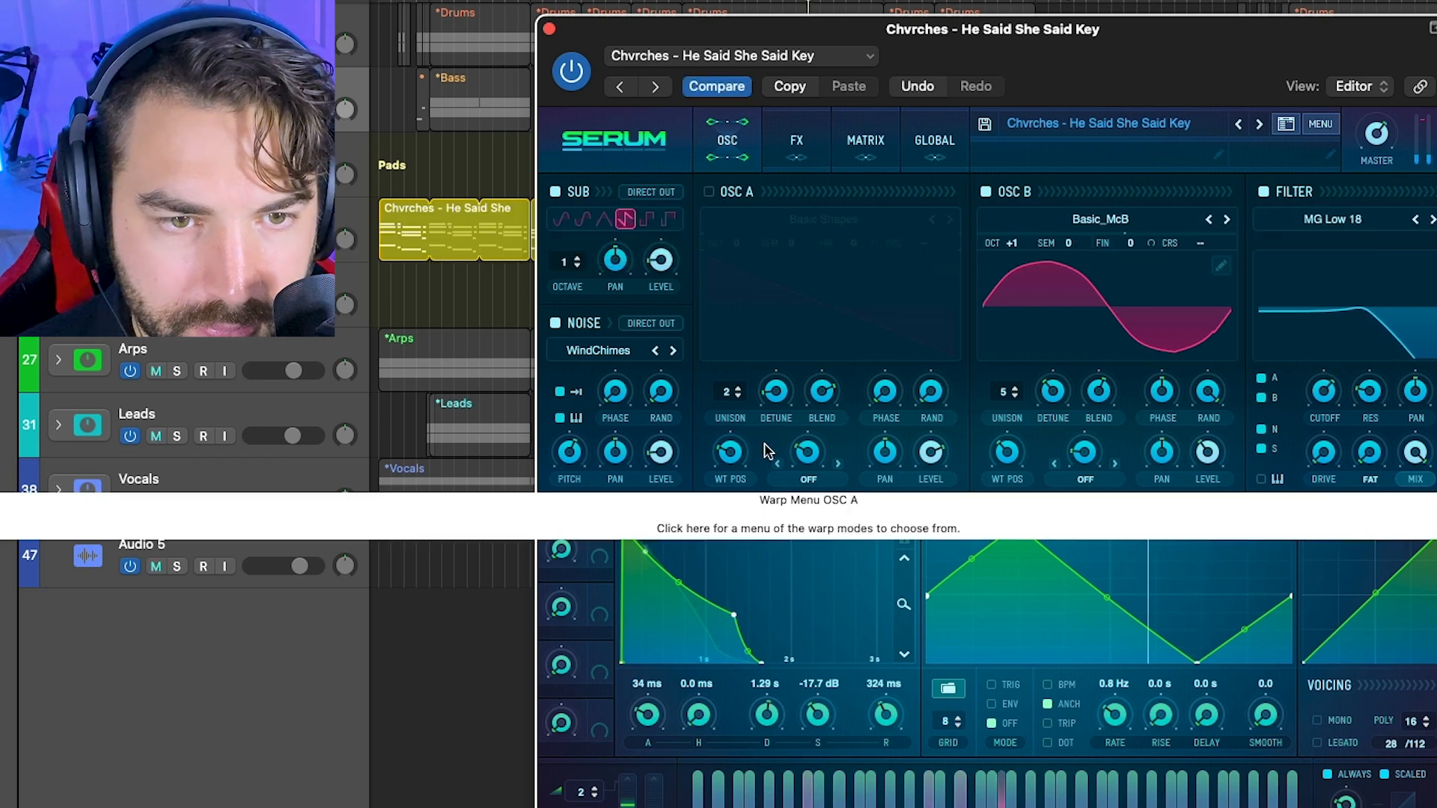
{"action": "left_click", "coordinate": [709, 192]}
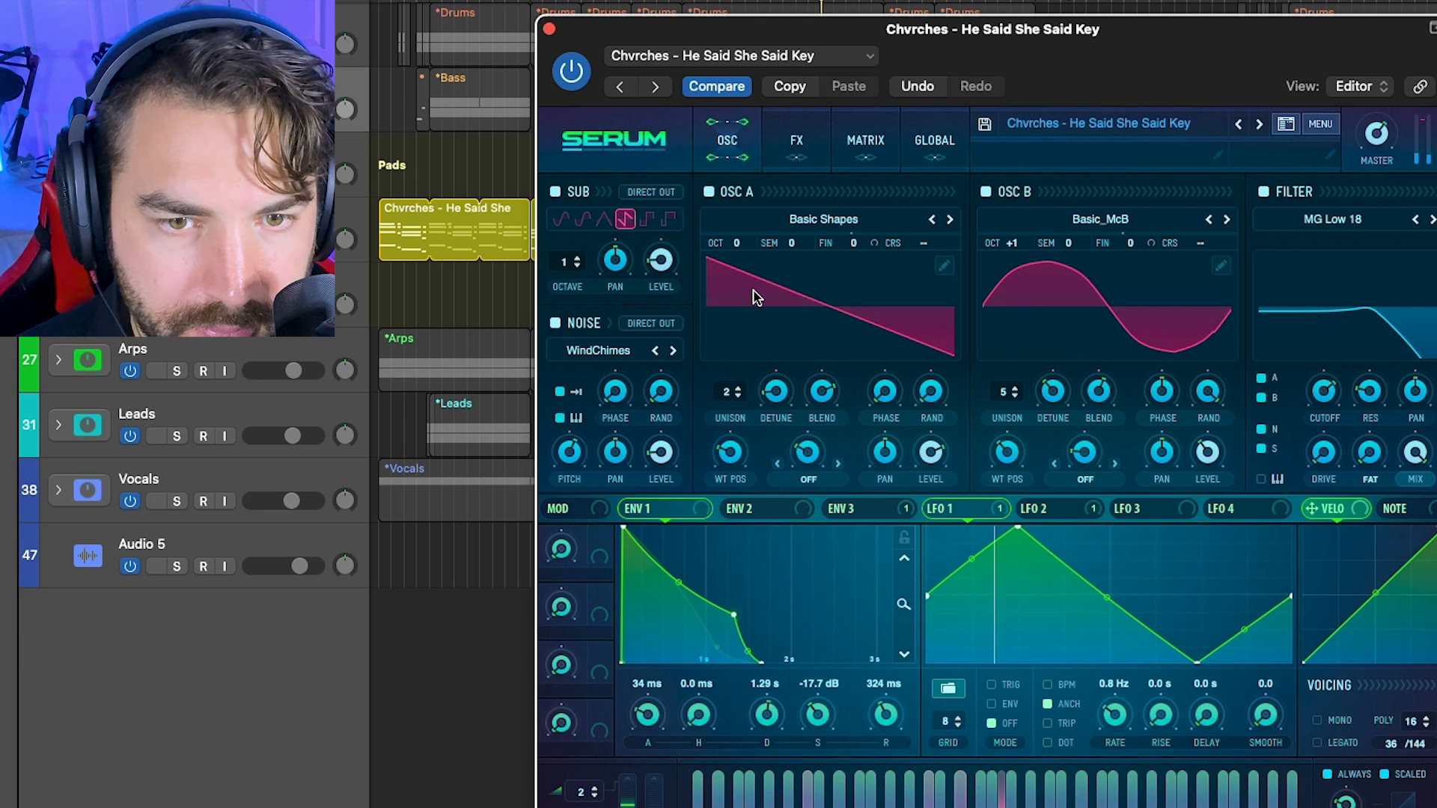
{"action": "left_click", "coordinate": [986, 193]}
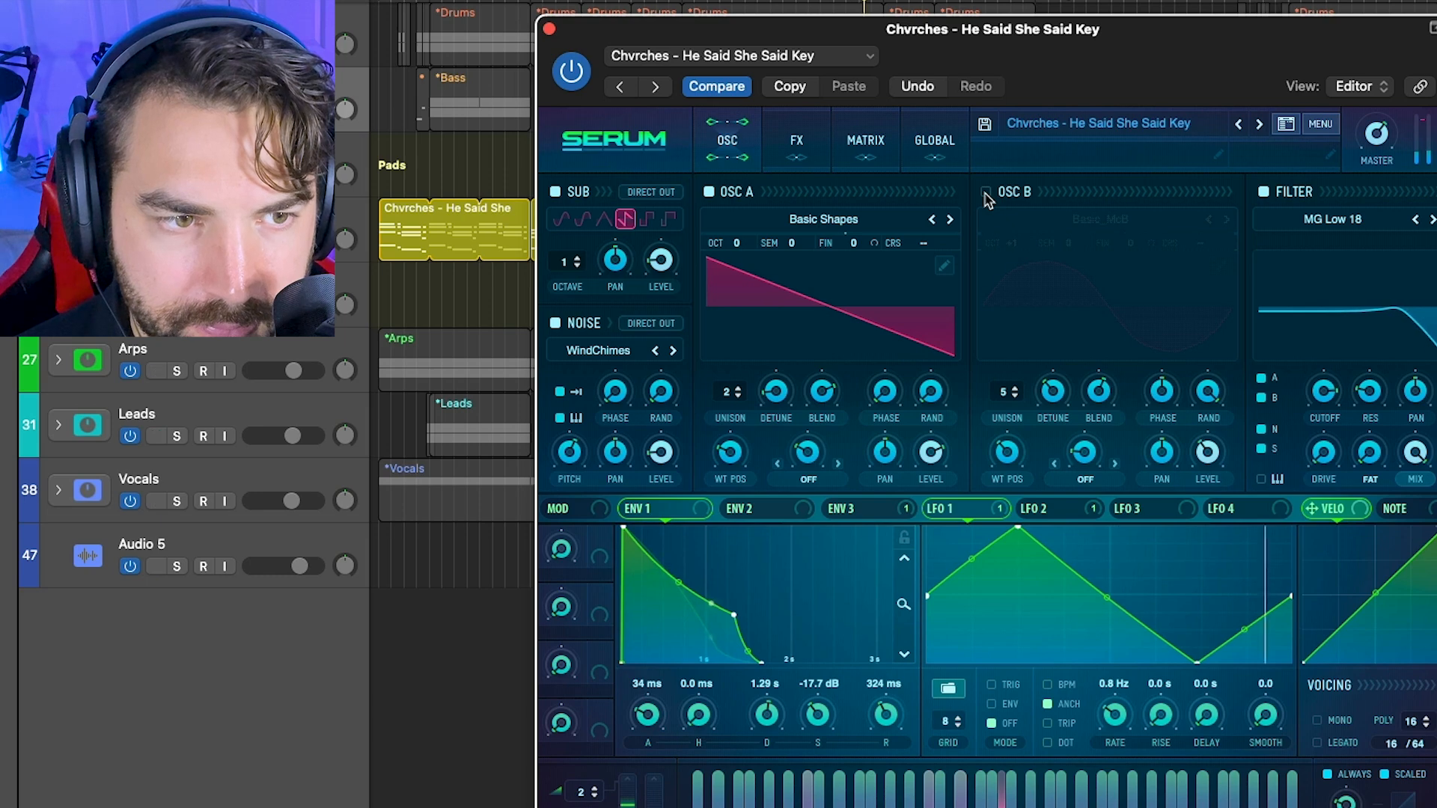
{"action": "left_click", "coordinate": [985, 192]}
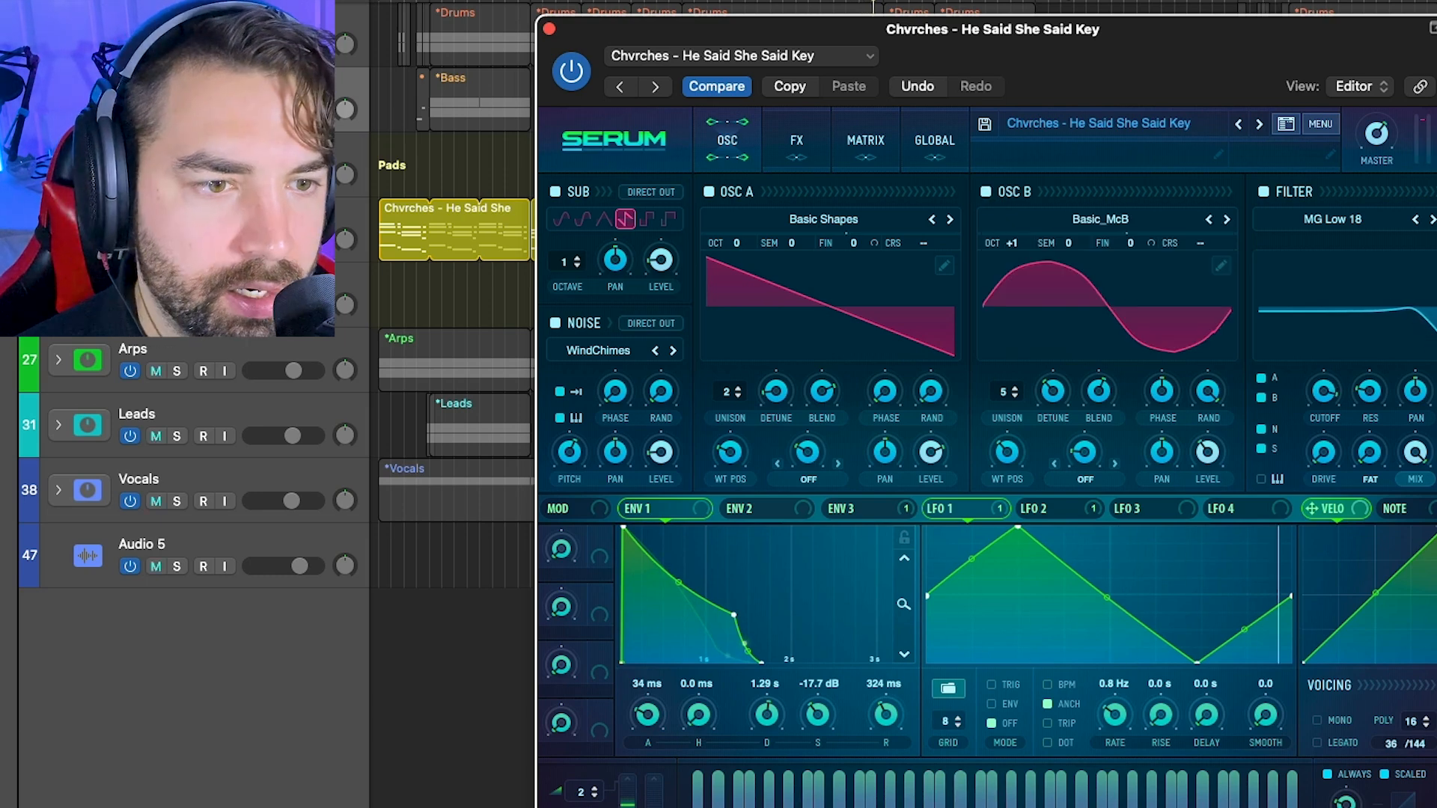
- Play He Said She Said Key from bar 17 while viewing its Serum patch, and close the plug-in
{"action": "left_click_drag", "start_coordinate": [1151, 51], "coordinate": [1311, 451]}
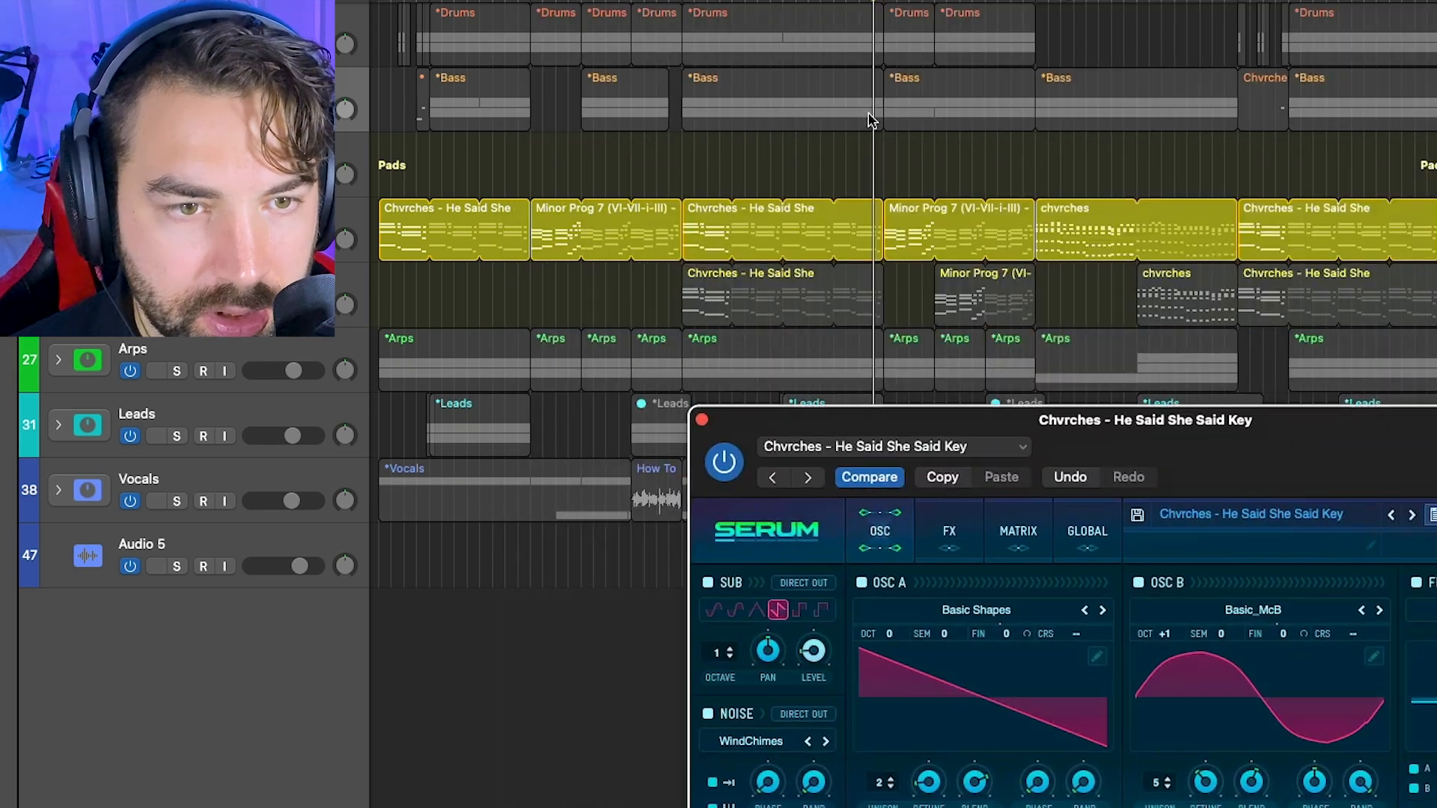
{"action": "left_click_drag", "start_coordinate": [581, 1], "coordinate": [682, 3]}
{"action": "left_click", "coordinate": [582, 2]}
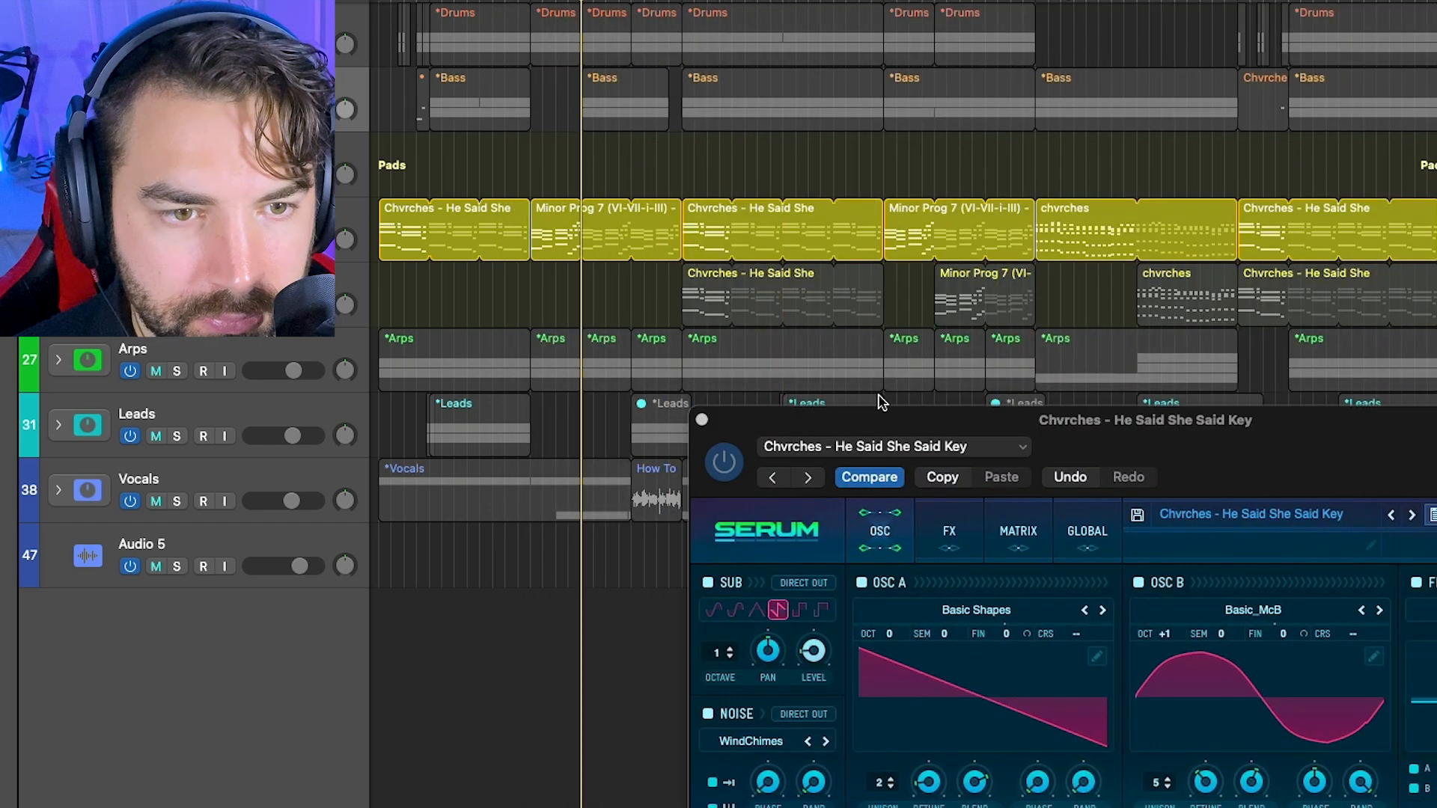
{"action": "left_click_drag", "start_coordinate": [1212, 460], "coordinate": [1151, 54]}
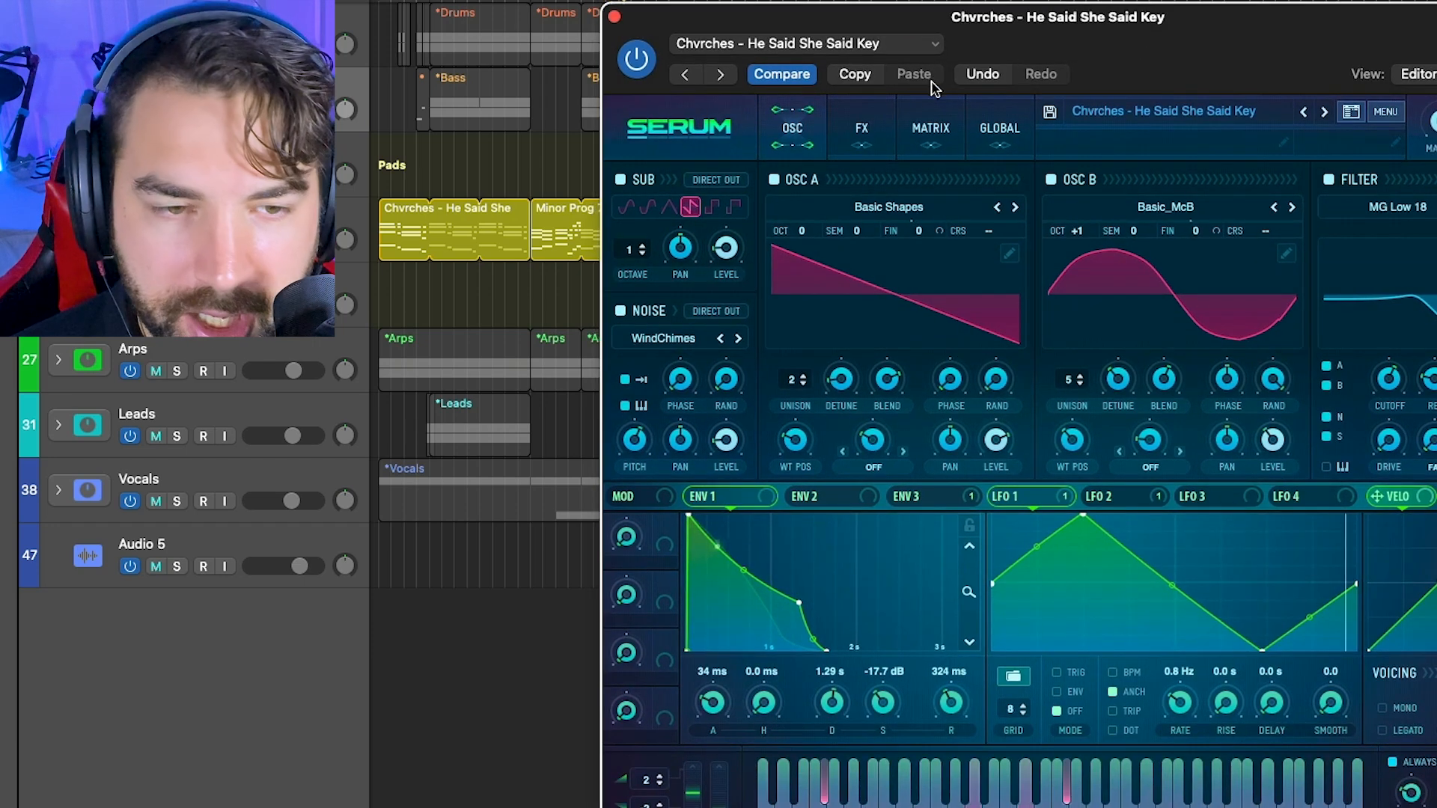
{"action": "left_click", "coordinate": [614, 16]}
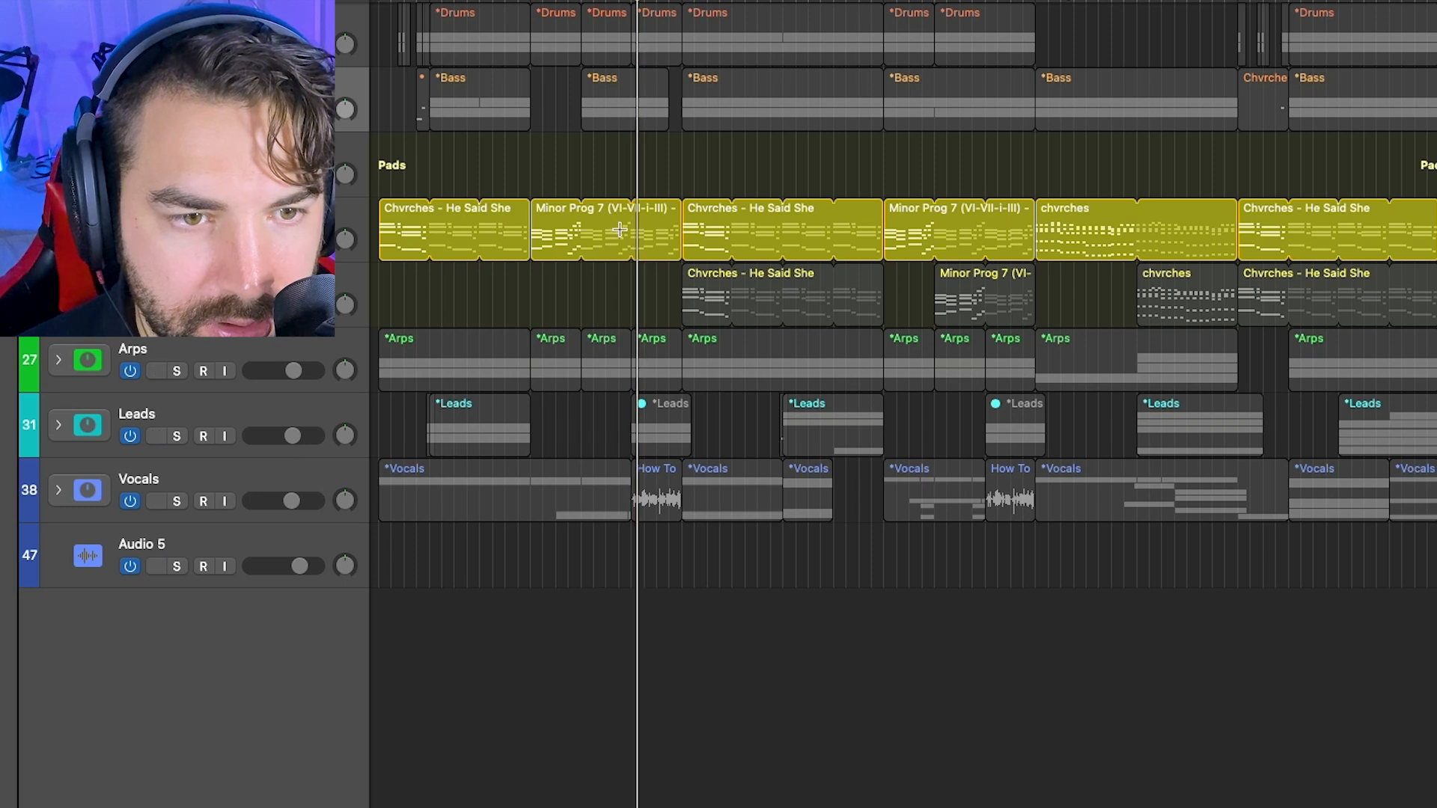
- Examine the Minor Prog 7 notes of He Said She Said Key at bar 13 in the Piano Roll during playback, and close the editor
{"action": "double_click", "coordinate": [558, 203]}
{"action": "scroll", "coordinate": [726, 560], "scroll_direction": "left", "scroll_amount": 3}
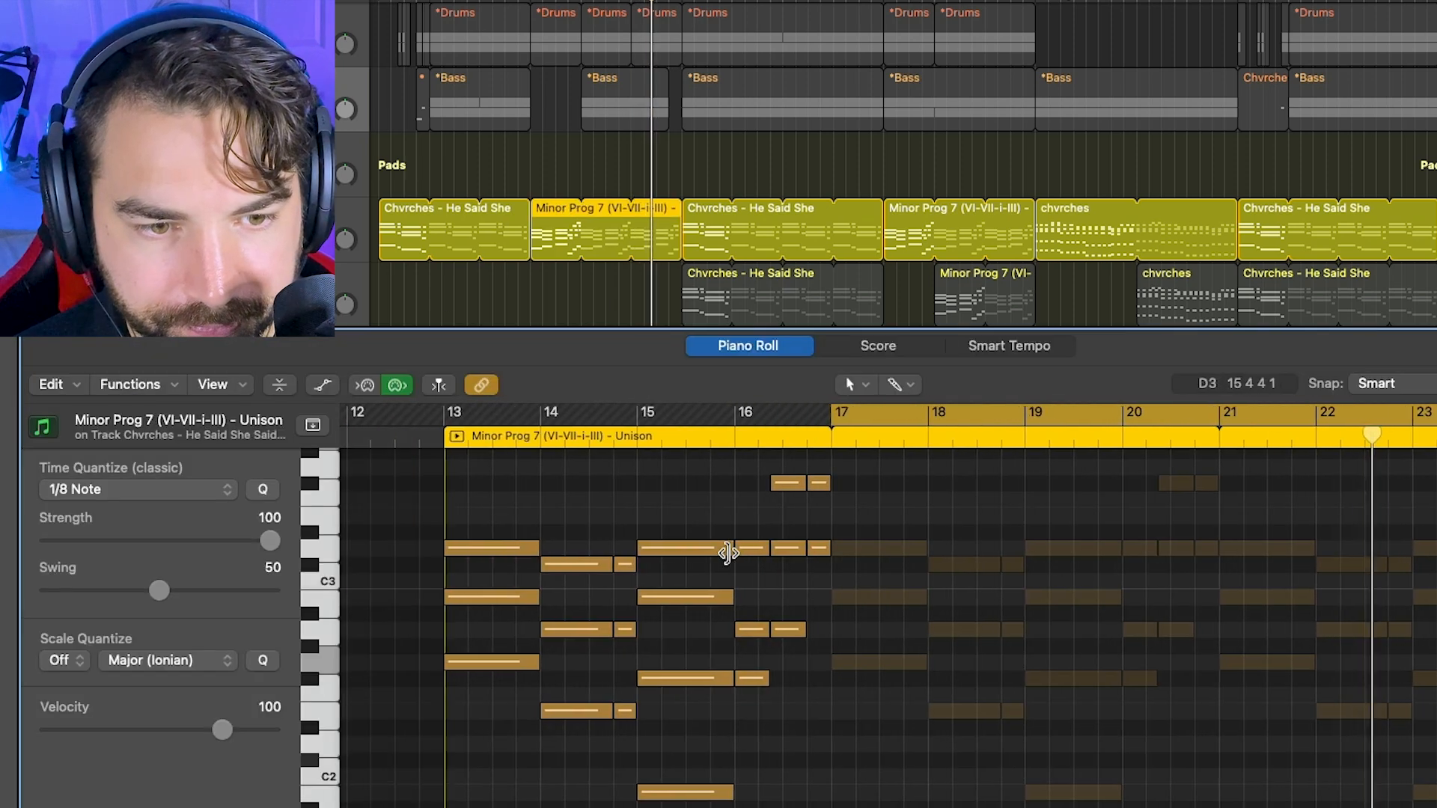
{"action": "scroll", "coordinate": [705, 568], "scroll_direction": "down", "scroll_amount": 2}
{"action": "scroll", "coordinate": [711, 562], "scroll_direction": "up", "scroll_amount": 1}
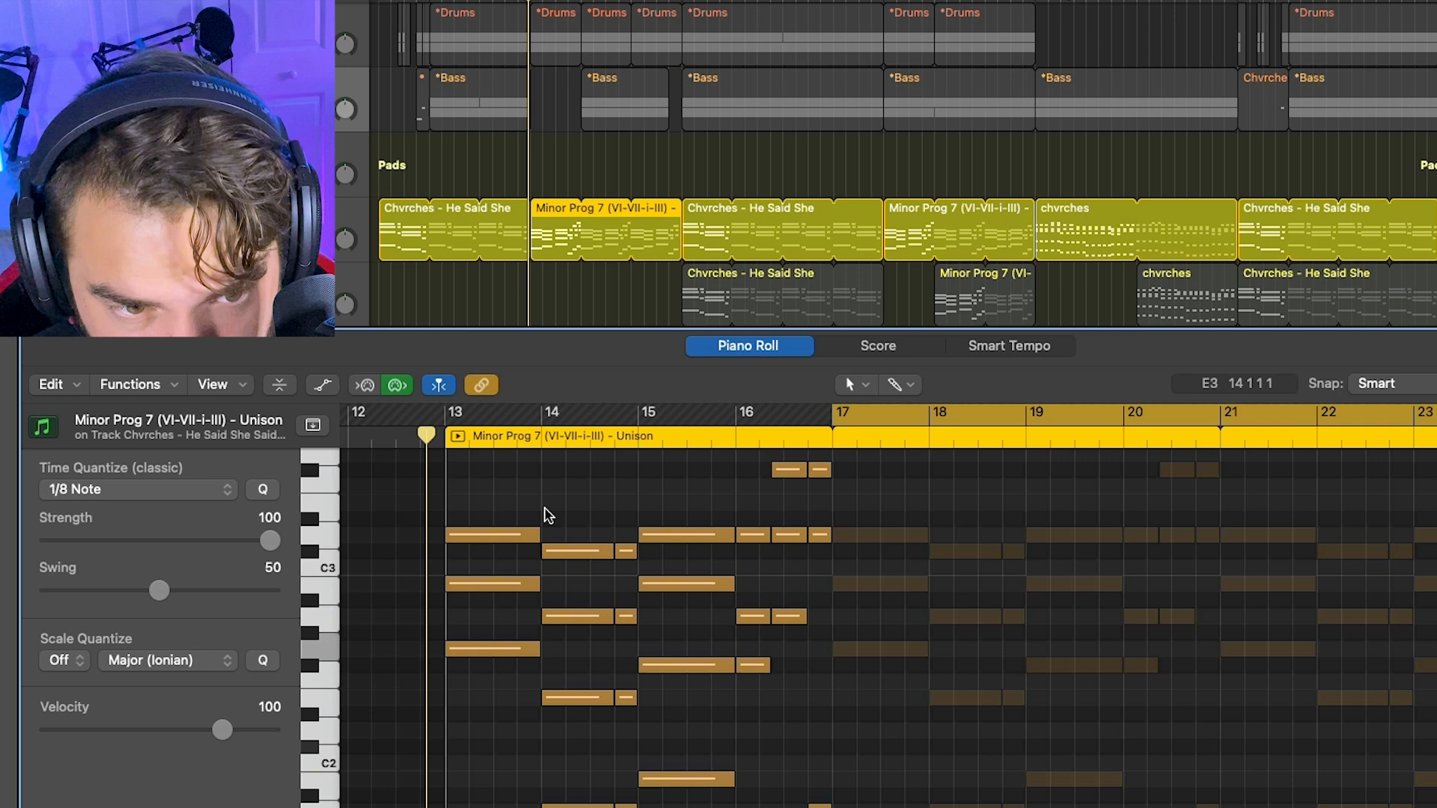
{"action": "scroll", "coordinate": [591, 533], "scroll_direction": "up", "scroll_amount": 4}
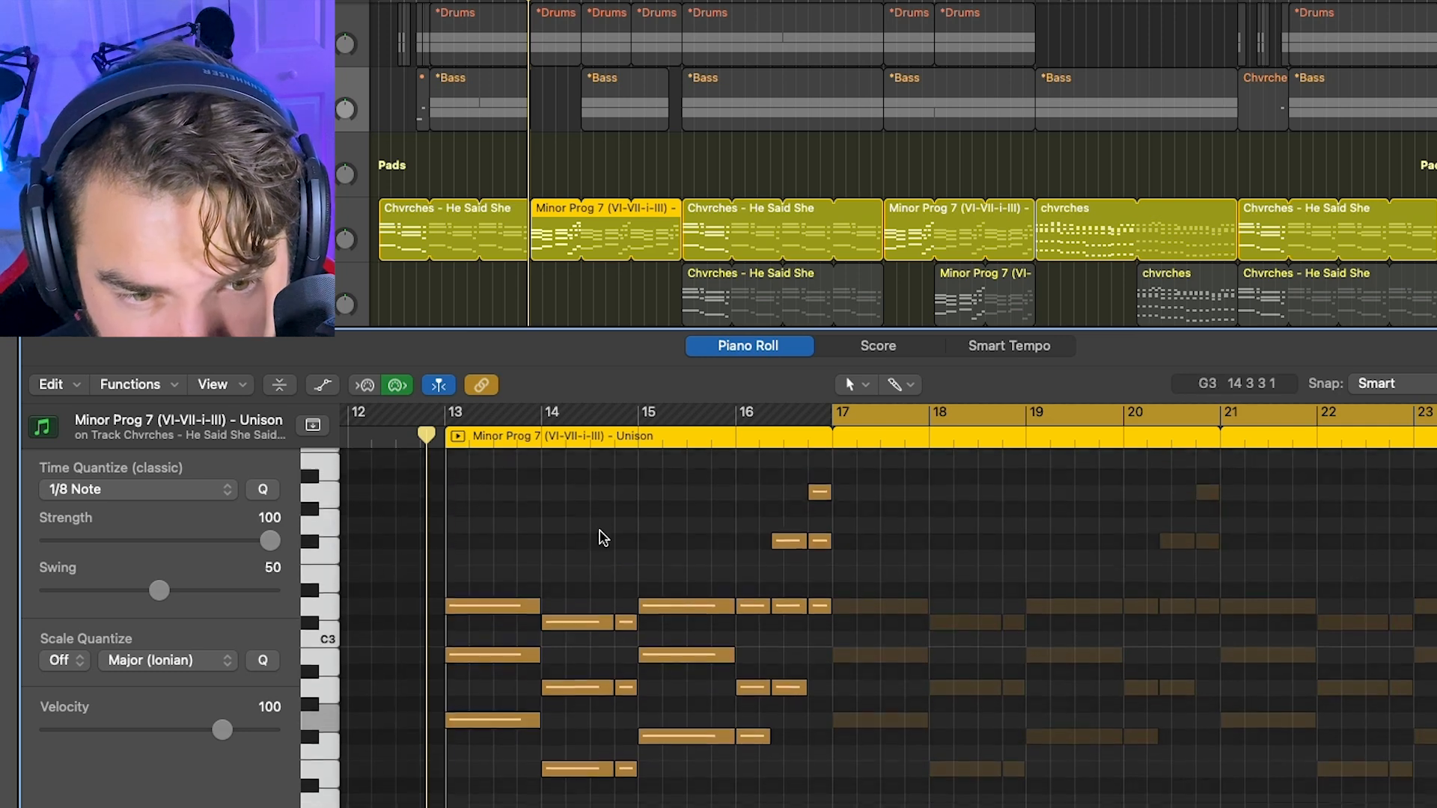
{"action": "scroll", "coordinate": [600, 538], "scroll_direction": "down", "scroll_amount": 7}
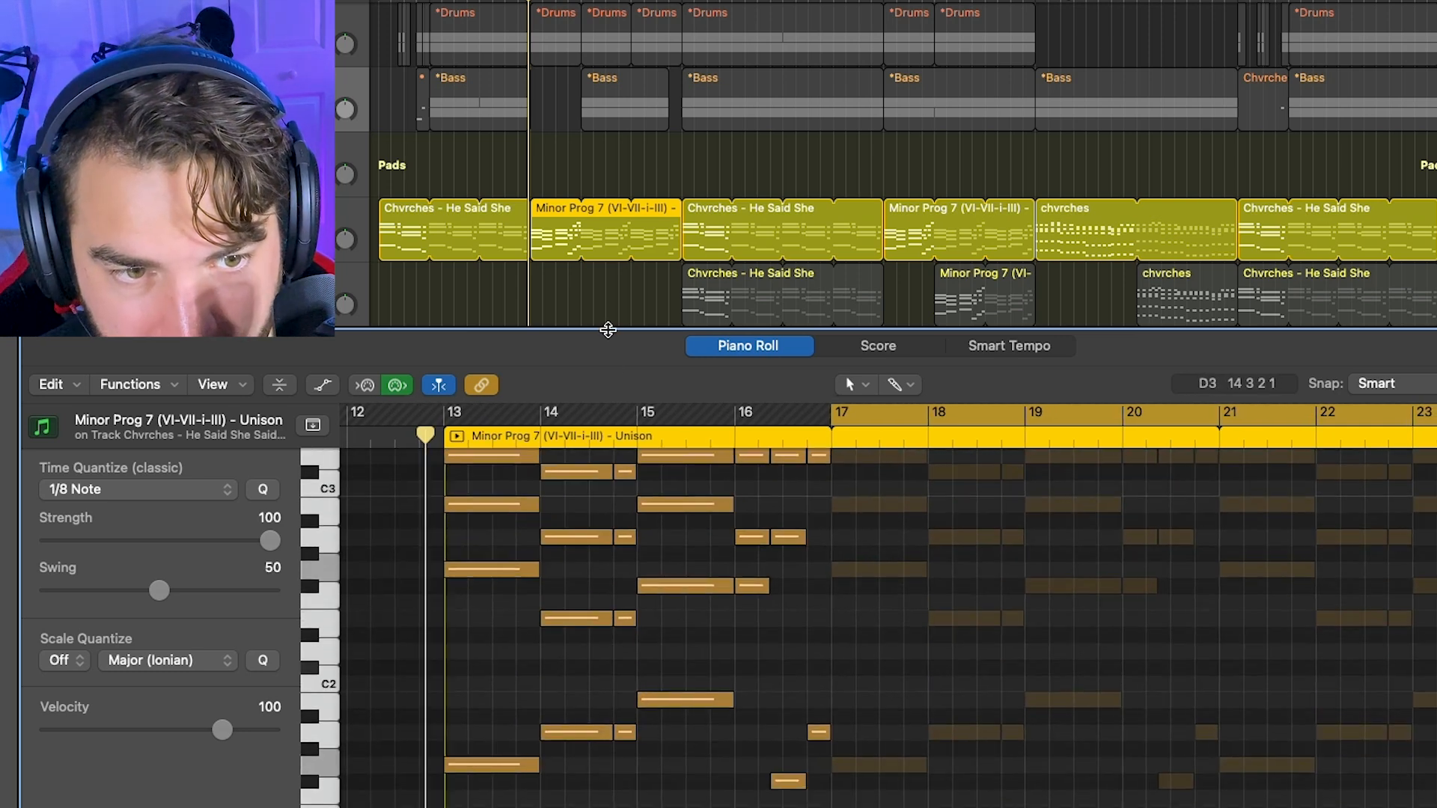
{"action": "left_click_drag", "start_coordinate": [608, 329], "coordinate": [608, 171]}
{"action": "scroll", "coordinate": [487, 411], "scroll_direction": "up", "scroll_amount": 6}
{"action": "scroll", "coordinate": [759, 473], "scroll_direction": "up", "scroll_amount": 5}
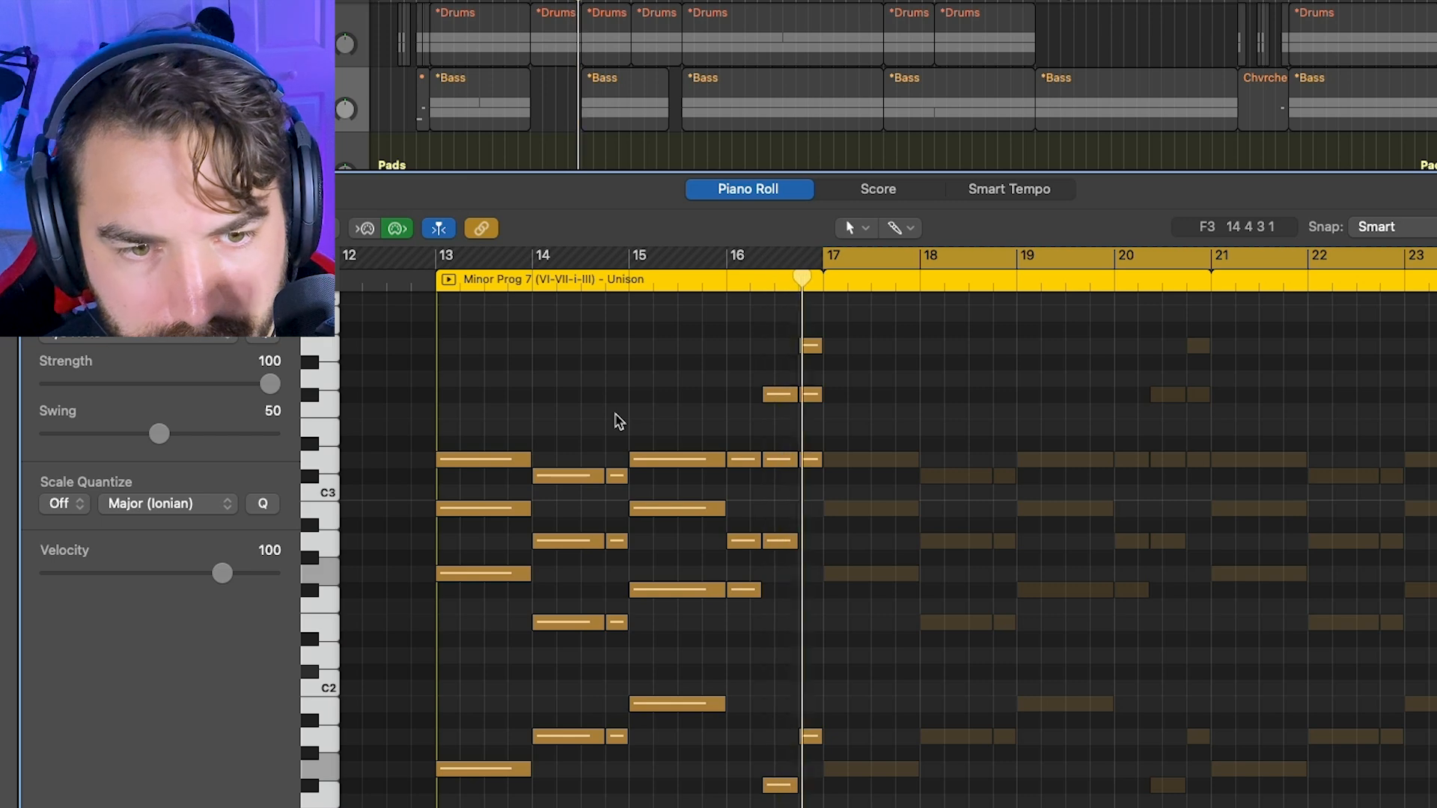
{"action": "double_click", "coordinate": [621, 173]}
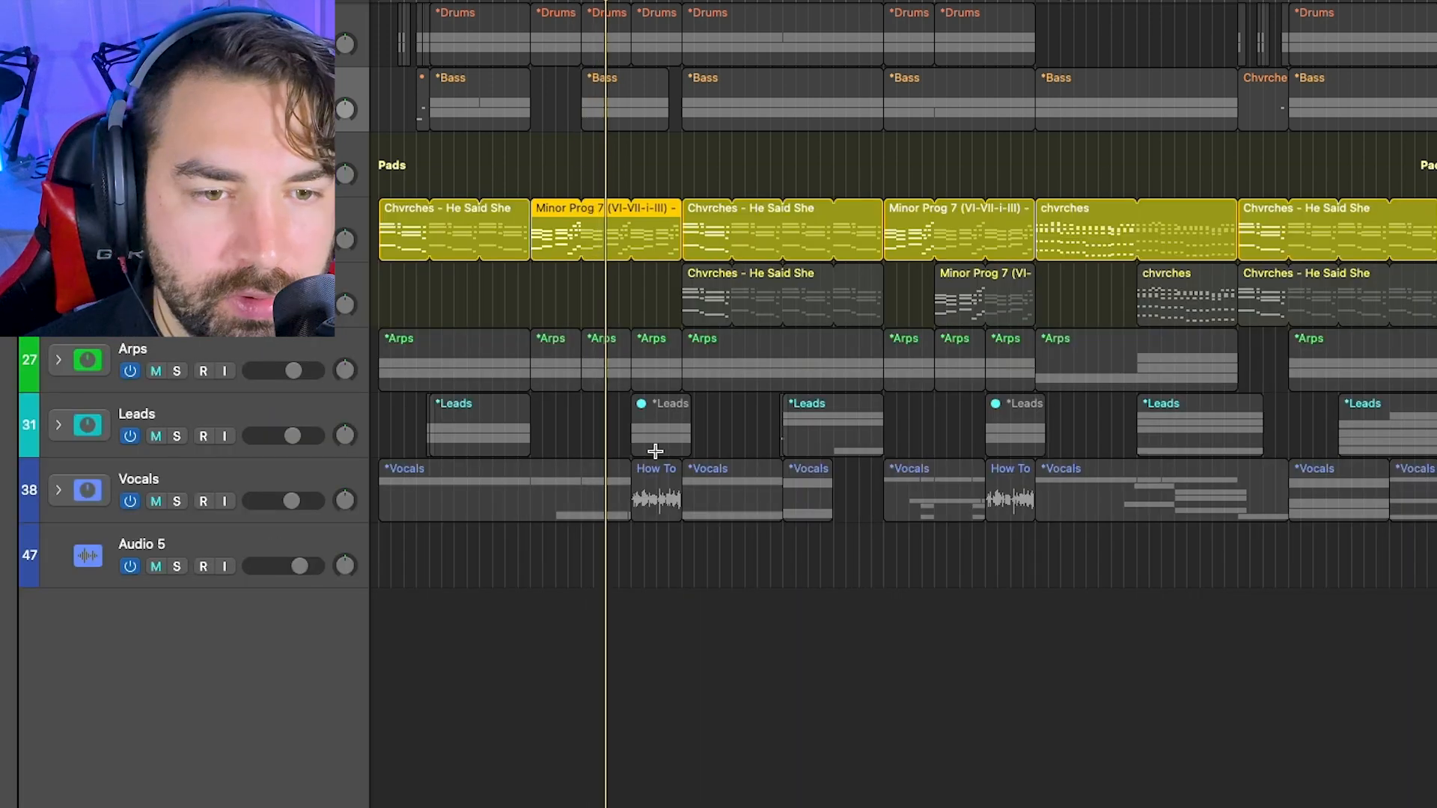
- Move the playhead to bar 25 and solo Get Out Keys instead of He Said She Said Key
{"action": "left_click_drag", "start_coordinate": [606, 2], "coordinate": [707, 2]}
{"action": "scroll", "coordinate": [805, 102], "scroll_direction": "left", "scroll_amount": 1}
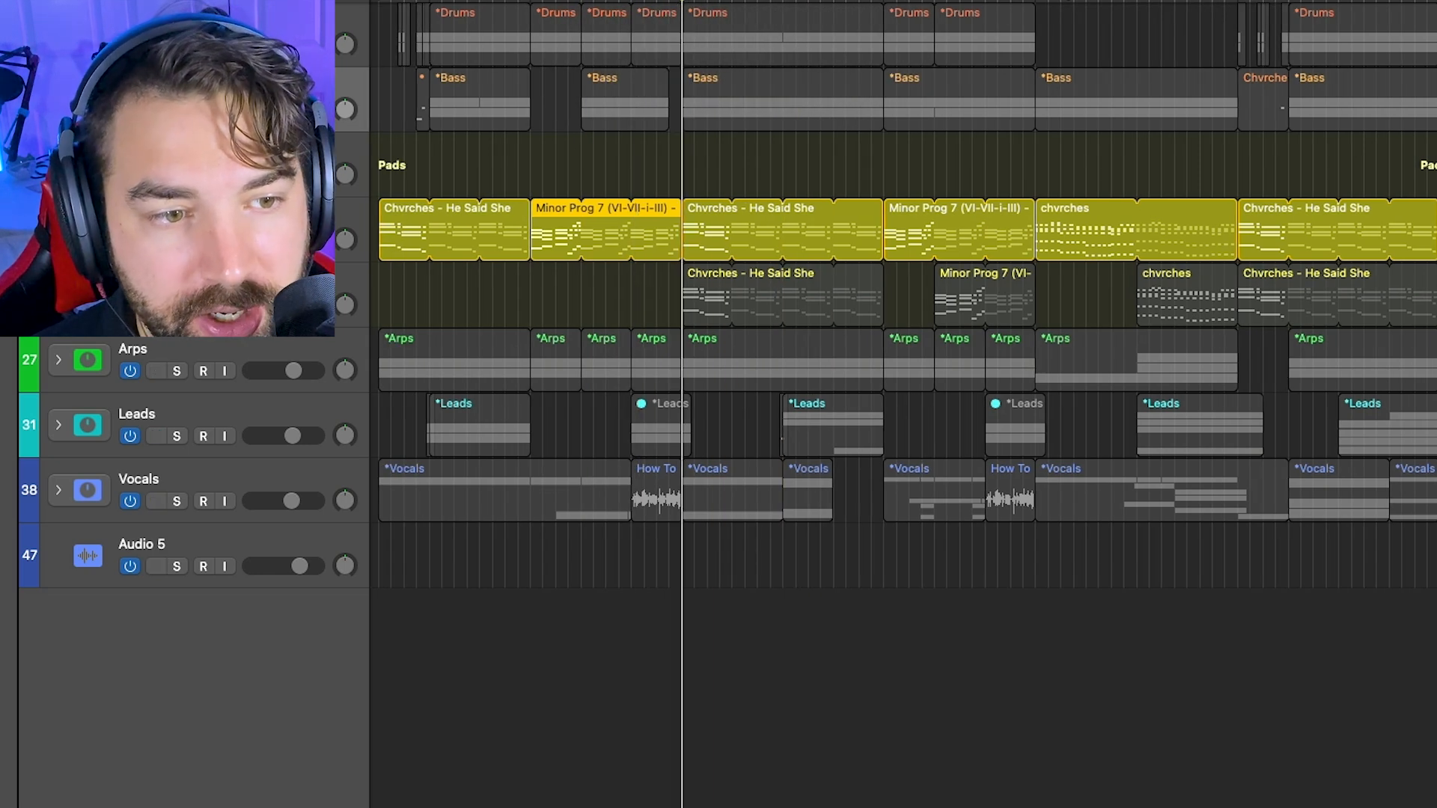
{"action": "left_click", "coordinate": [177, 306]}
{"action": "left_click", "coordinate": [177, 241]}
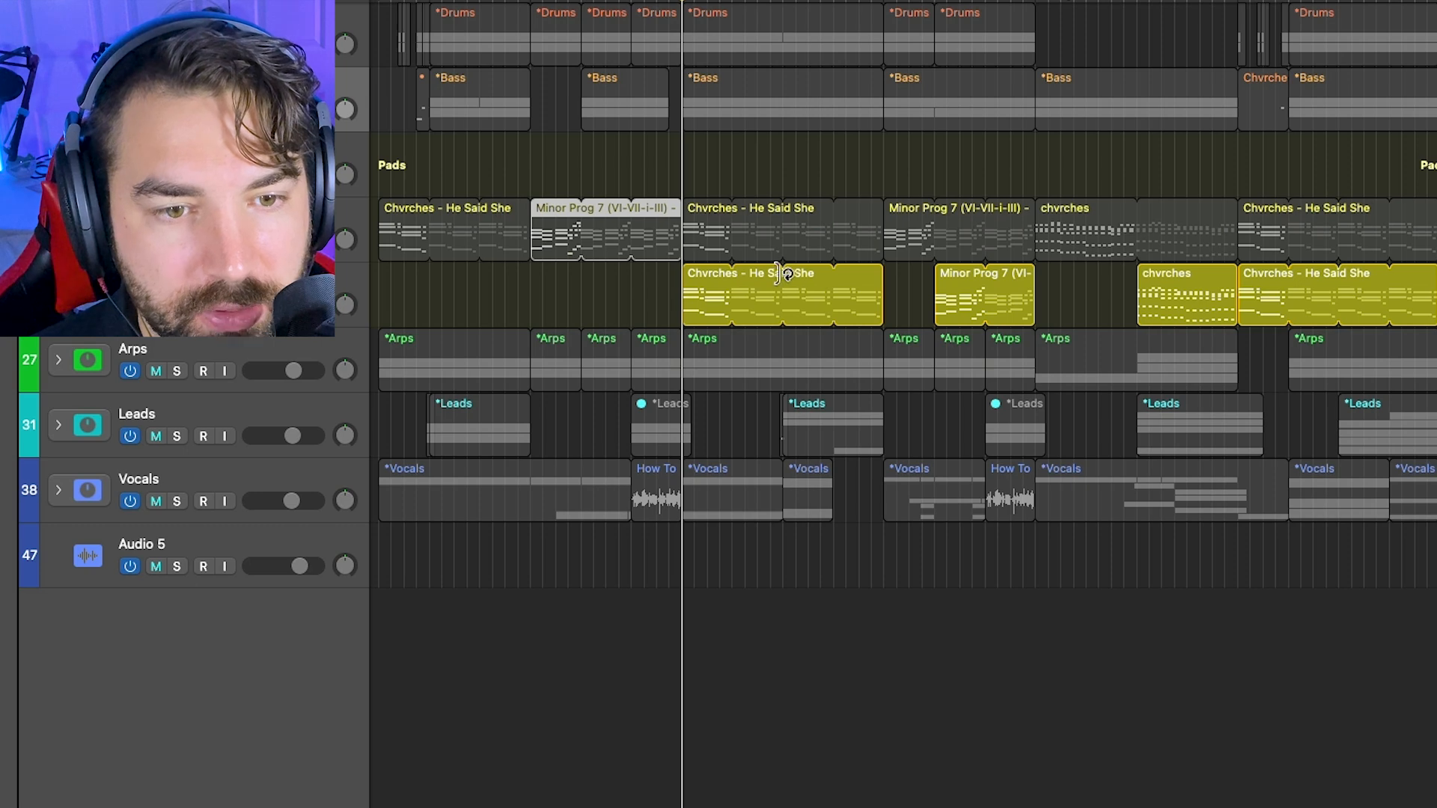
- Show the bar 25 region of Get Out Keys in the Piano Roll and play it with the track's Serum instrument open
{"action": "double_click", "coordinate": [705, 274]}
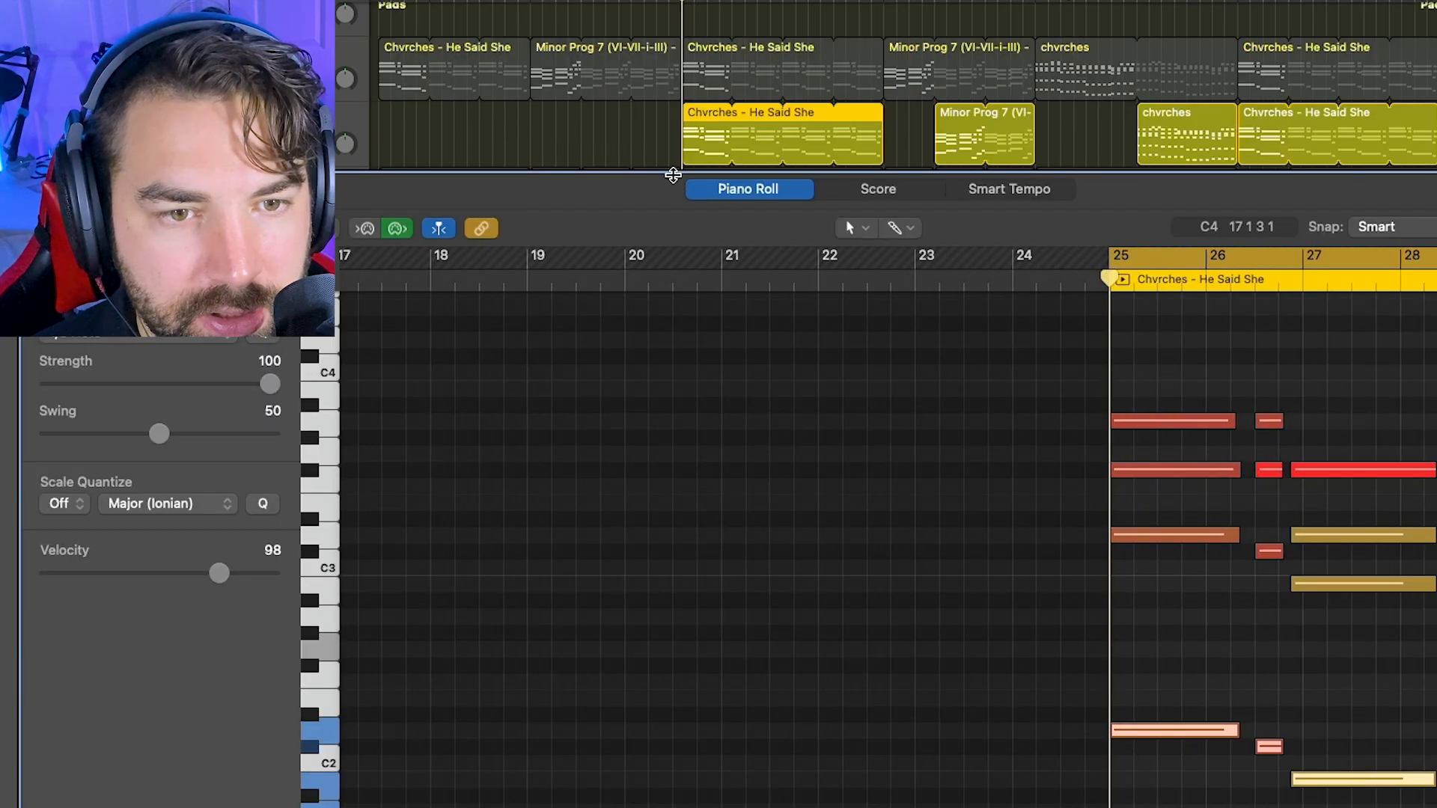
{"action": "left_click_drag", "start_coordinate": [673, 174], "coordinate": [673, 238]}
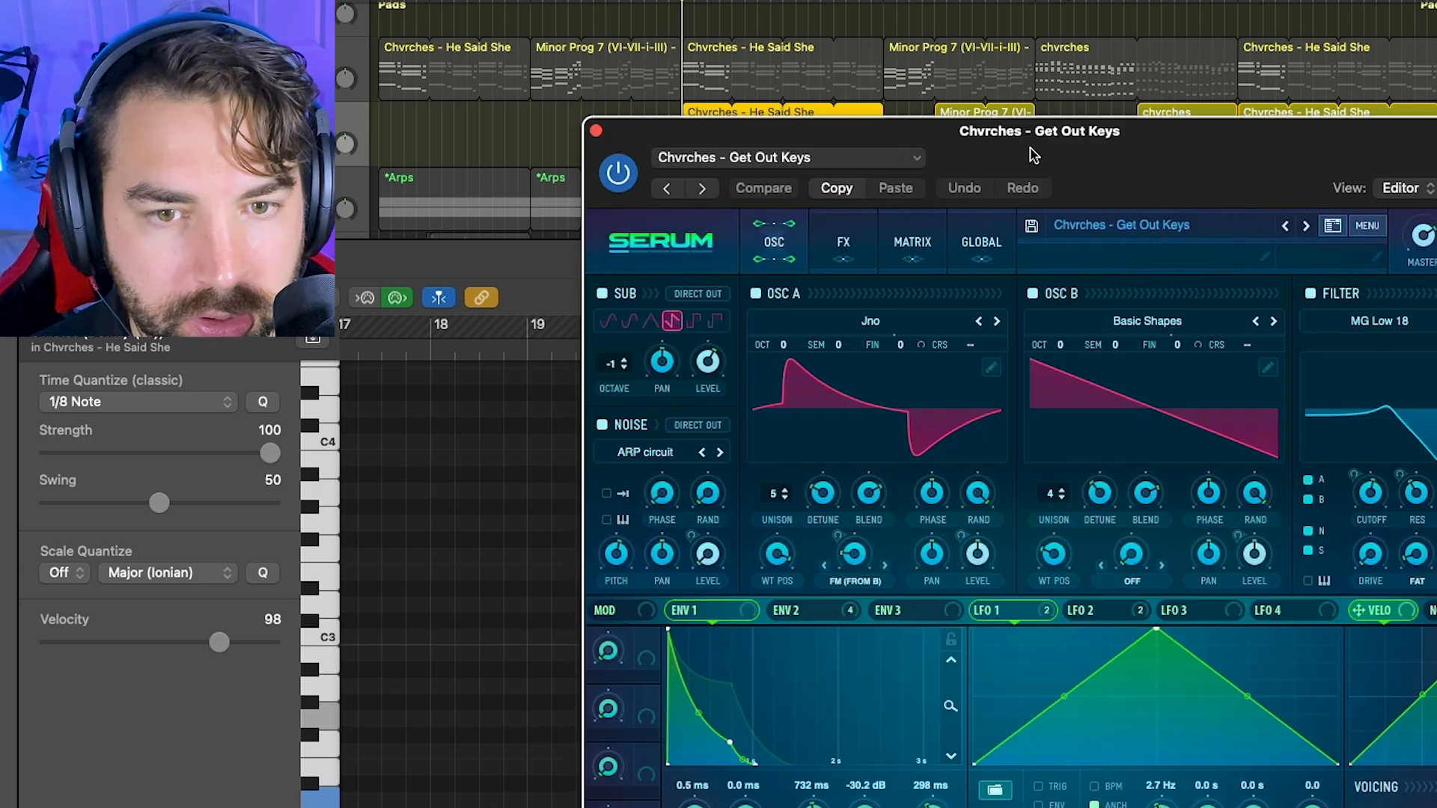
{"action": "left_click_drag", "start_coordinate": [1033, 151], "coordinate": [472, 116]}
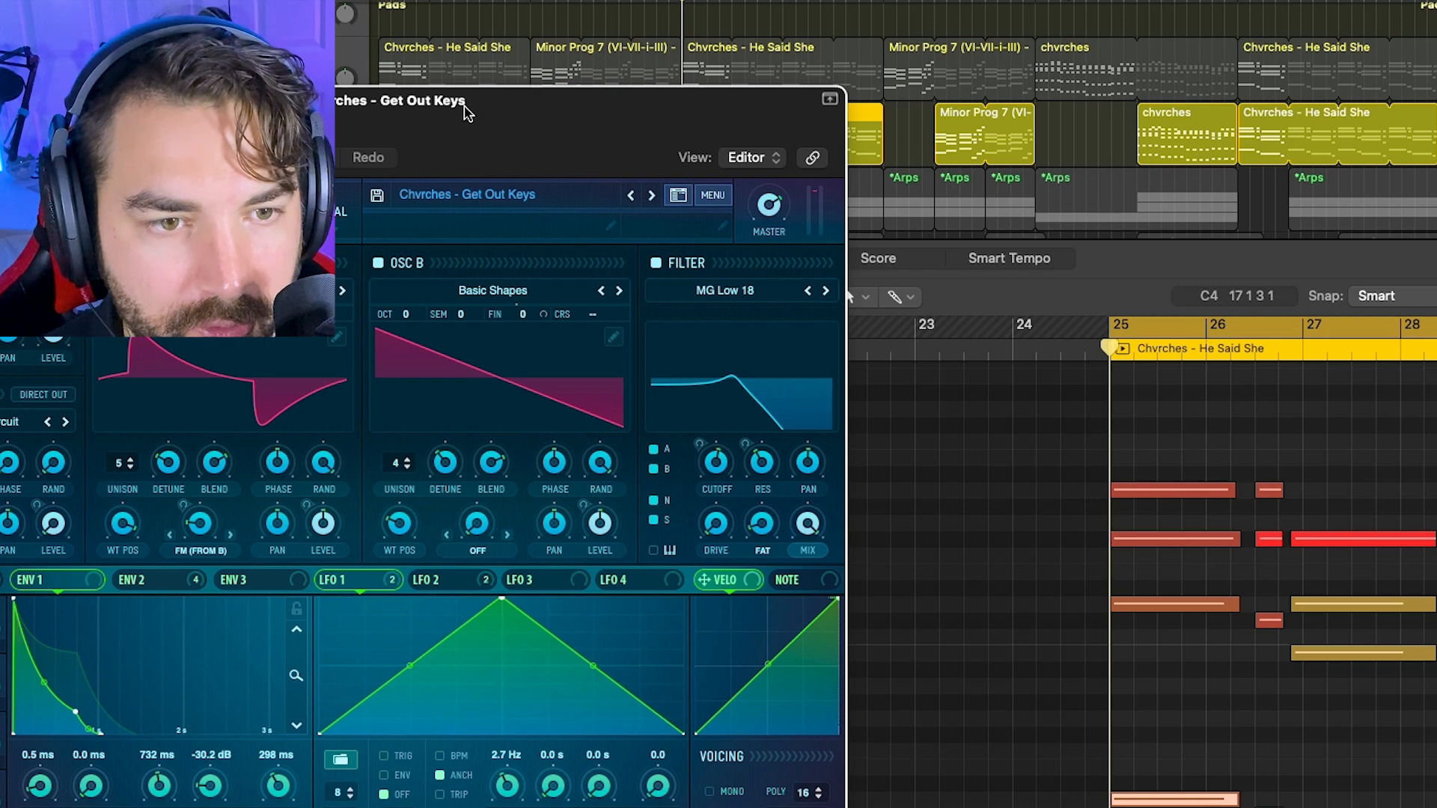
{"action": "left_click_drag", "start_coordinate": [528, 133], "coordinate": [599, 230]}
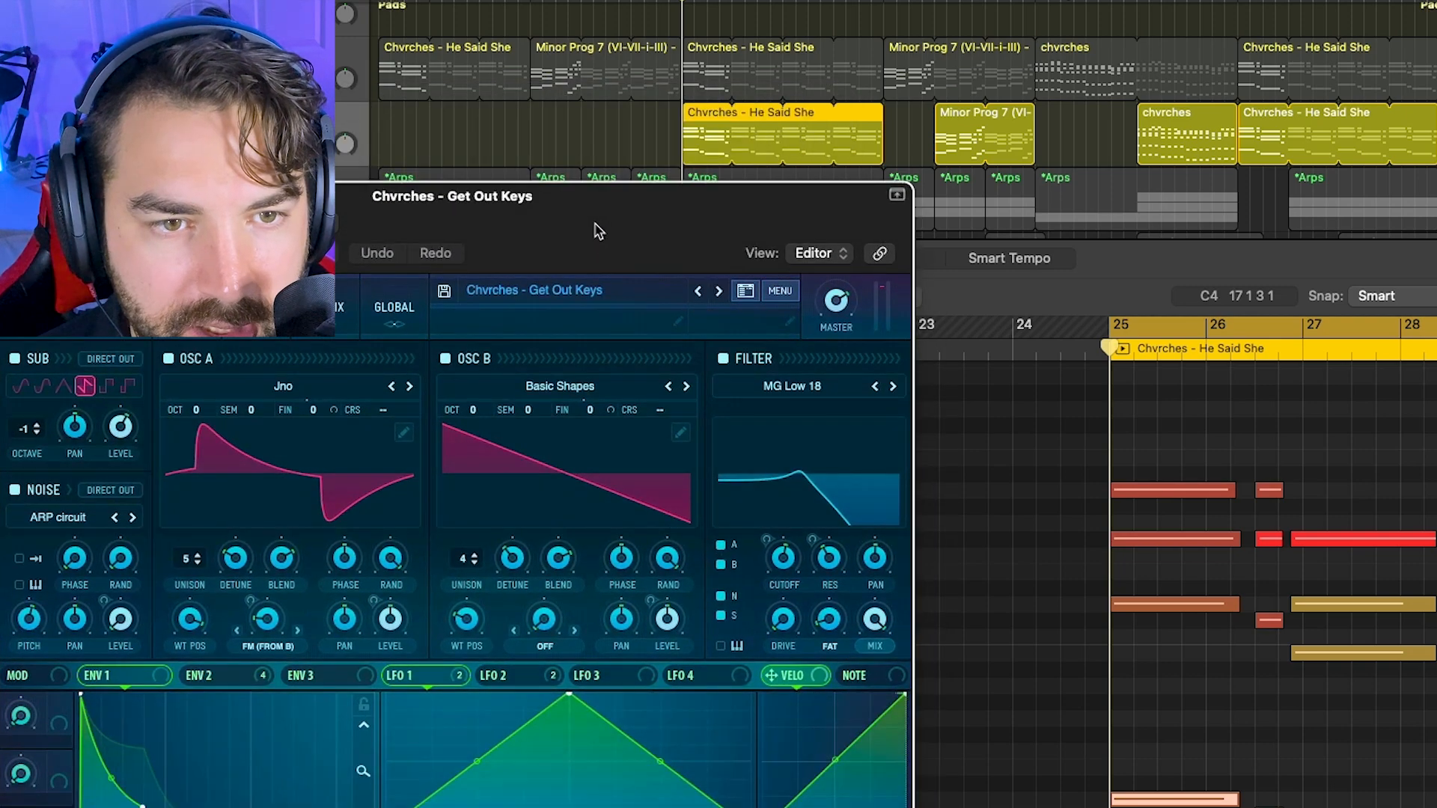
{"action": "key", "text": "space"}
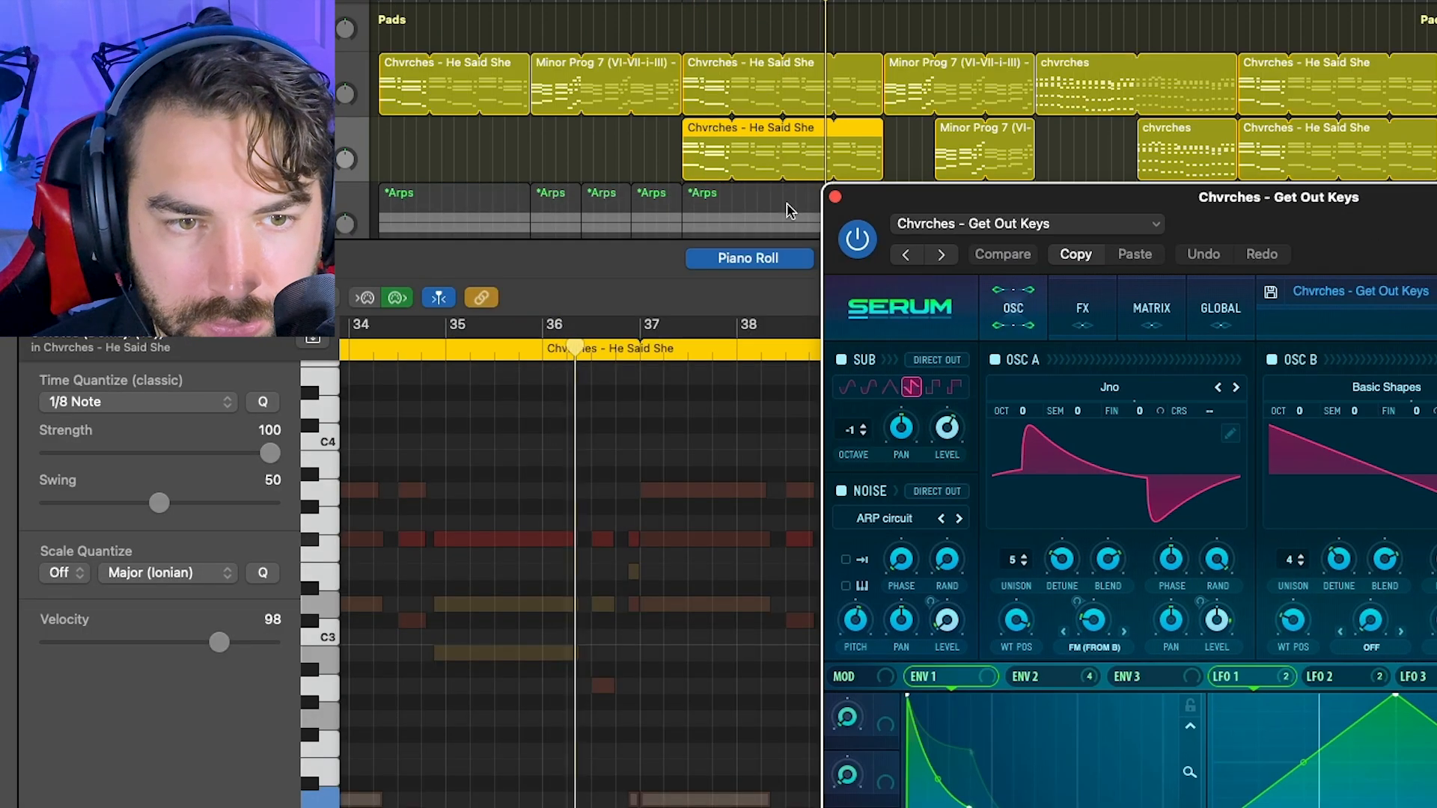
- Examine the bar 25 notes of He Said She Said Key in the Piano Roll and close the editor
{"action": "double_click", "coordinate": [705, 132]}
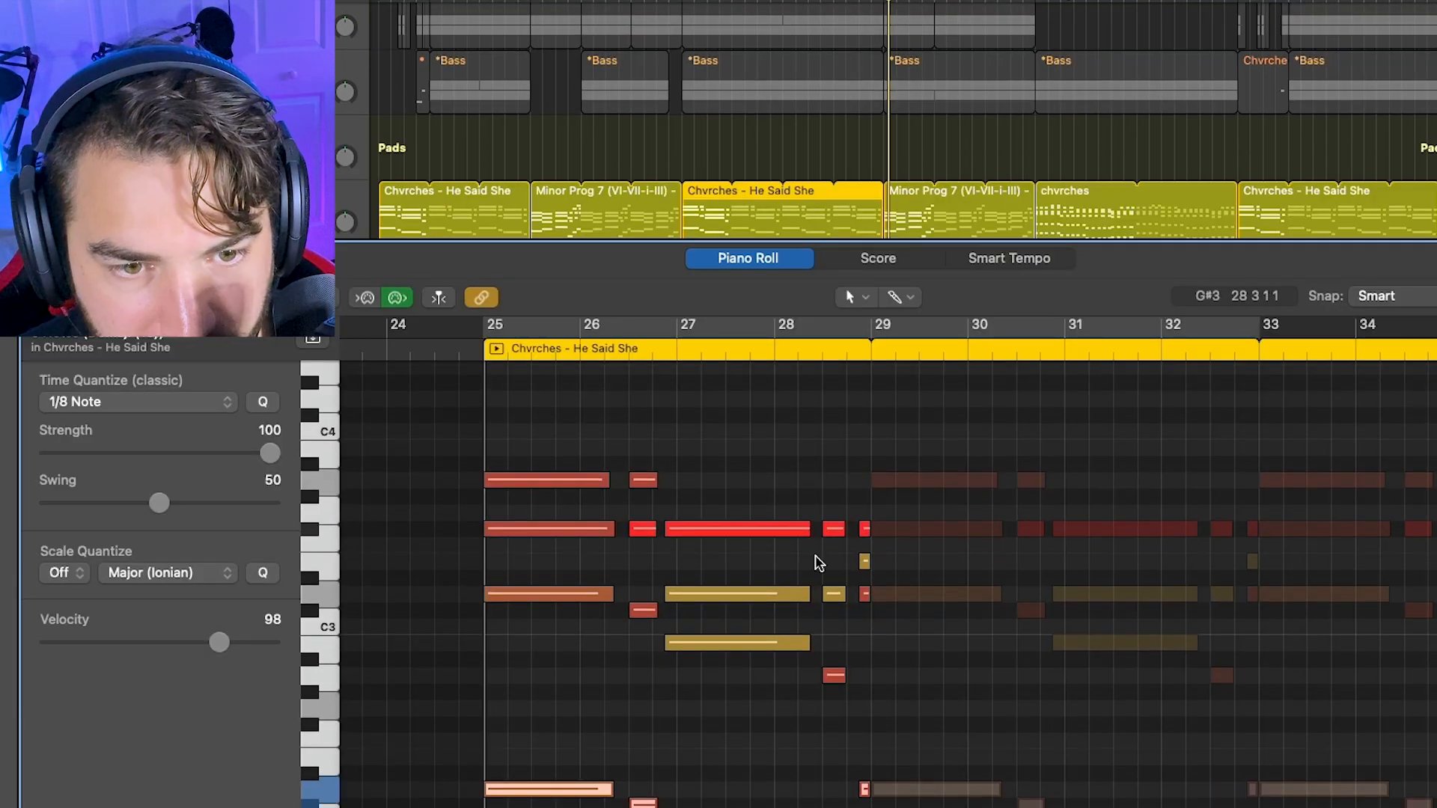
{"action": "scroll", "coordinate": [758, 615], "scroll_direction": "down", "scroll_amount": 2}
{"action": "double_click", "coordinate": [700, 234]}
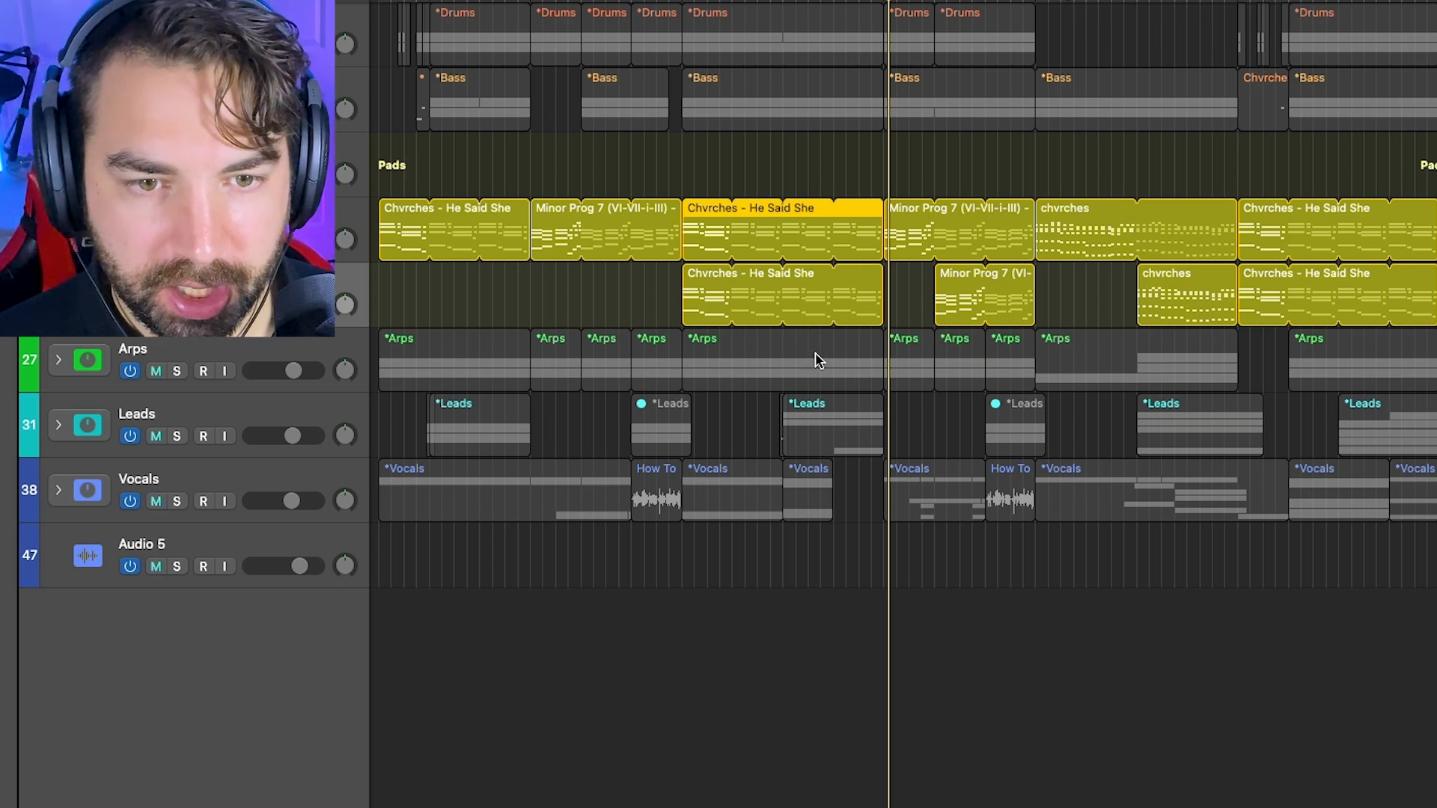
- Play the chvrches region of He Said She Said Key from bar 53, examine its repeated notes in the Piano Roll, and close the editor
{"action": "scroll", "coordinate": [903, 257], "scroll_direction": "right", "scroll_amount": 2}
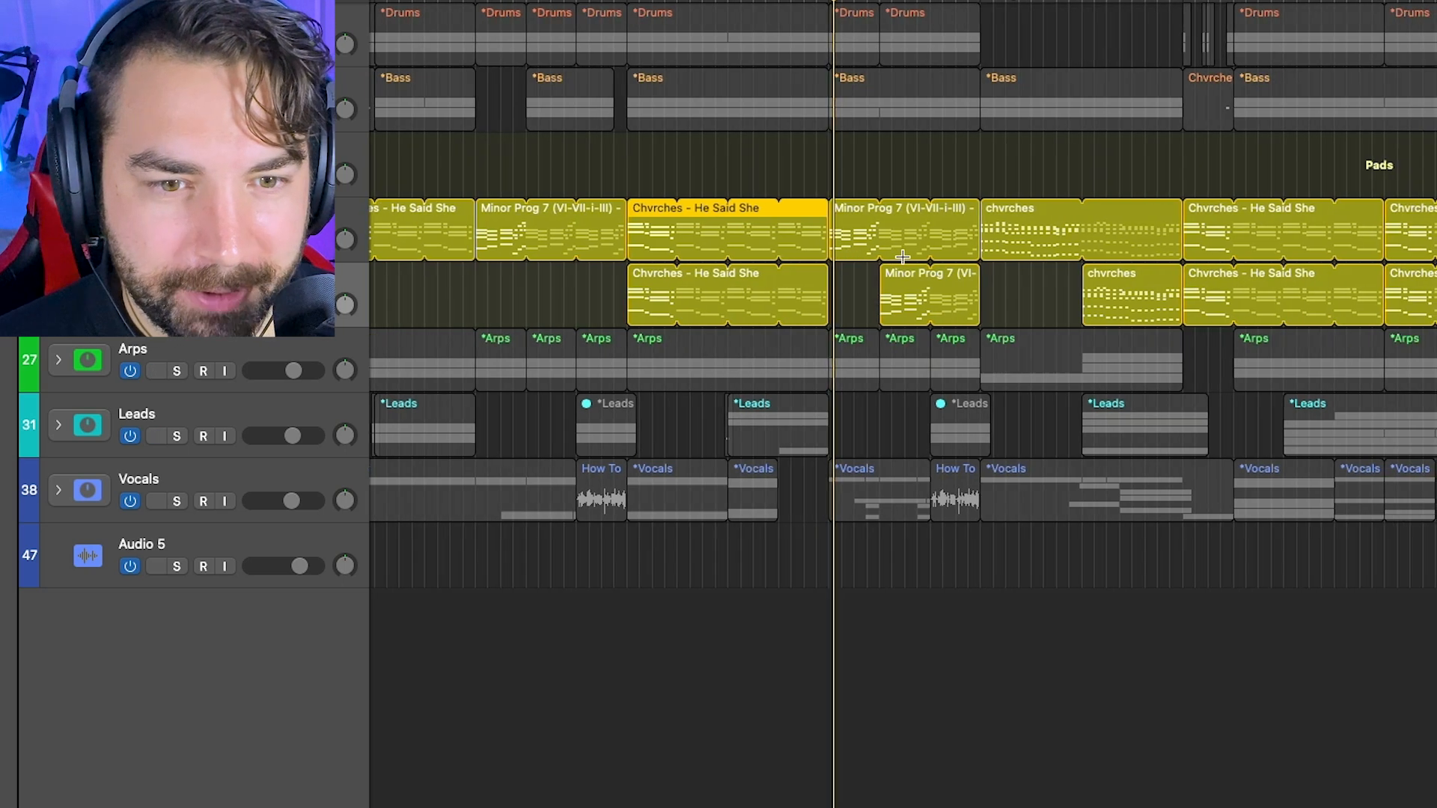
{"action": "double_click", "coordinate": [1021, 209]}
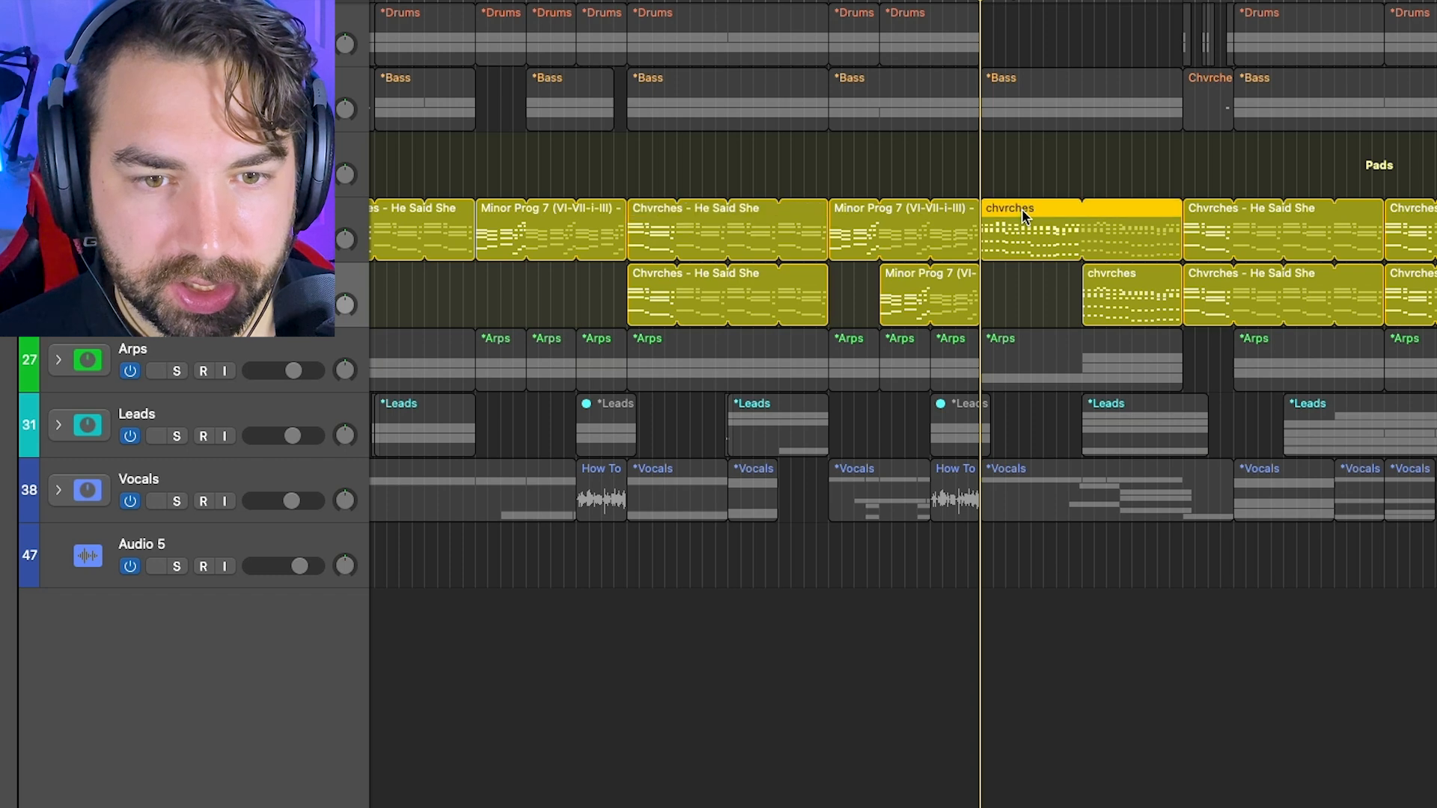
{"action": "scroll", "coordinate": [851, 459], "scroll_direction": "down", "scroll_amount": 3}
{"action": "scroll", "coordinate": [851, 459], "scroll_direction": "left", "scroll_amount": 3}
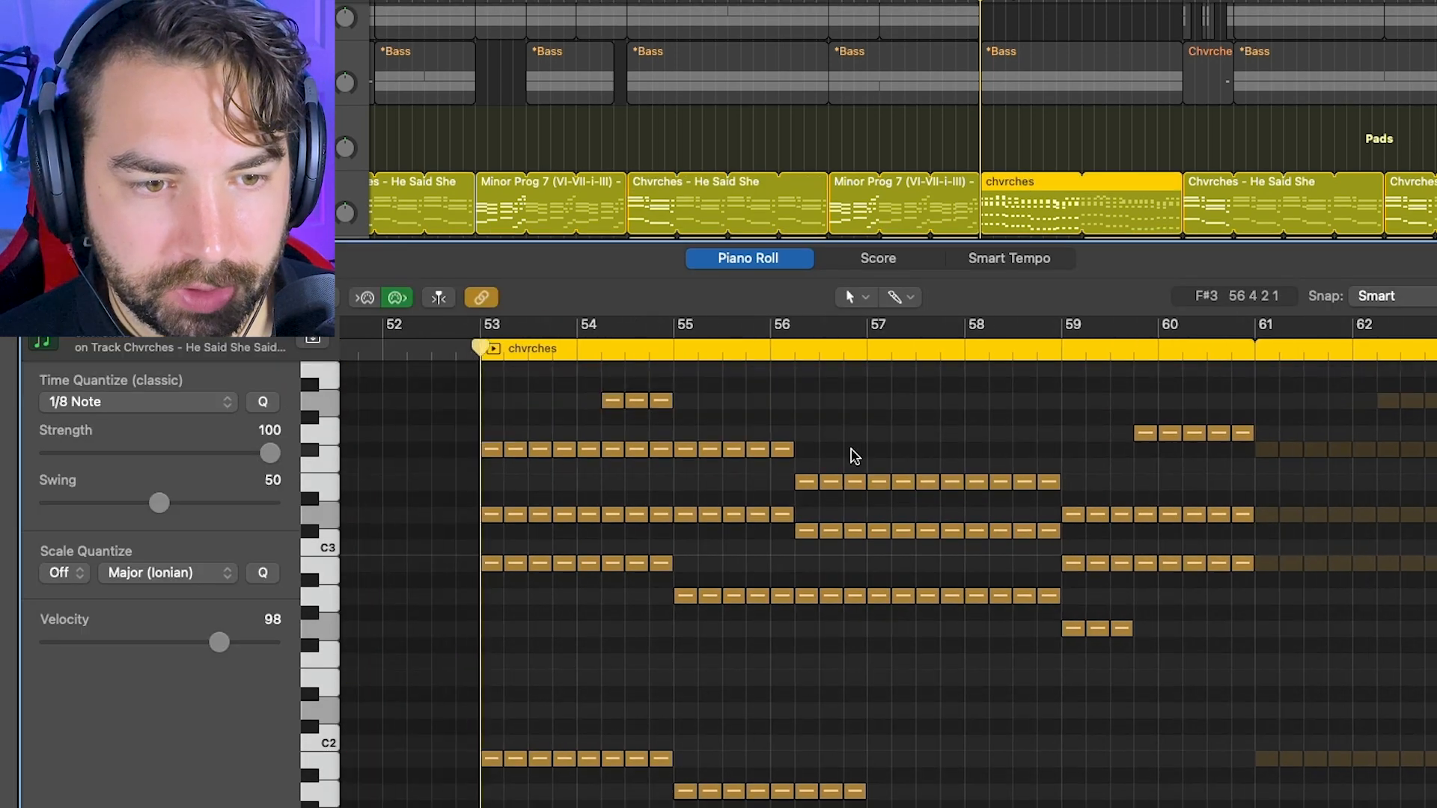
{"action": "key", "text": "space"}
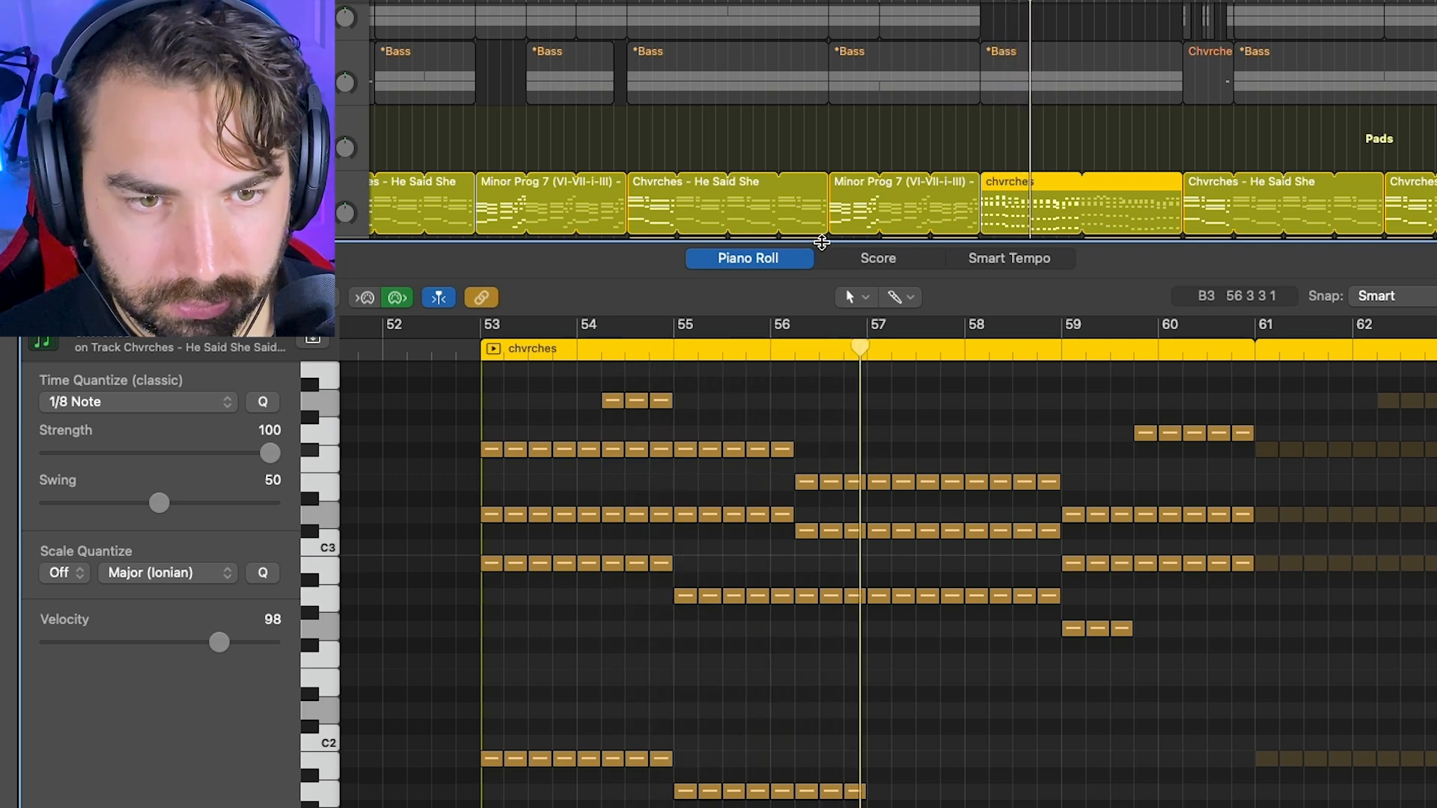
{"action": "key", "text": "p"}
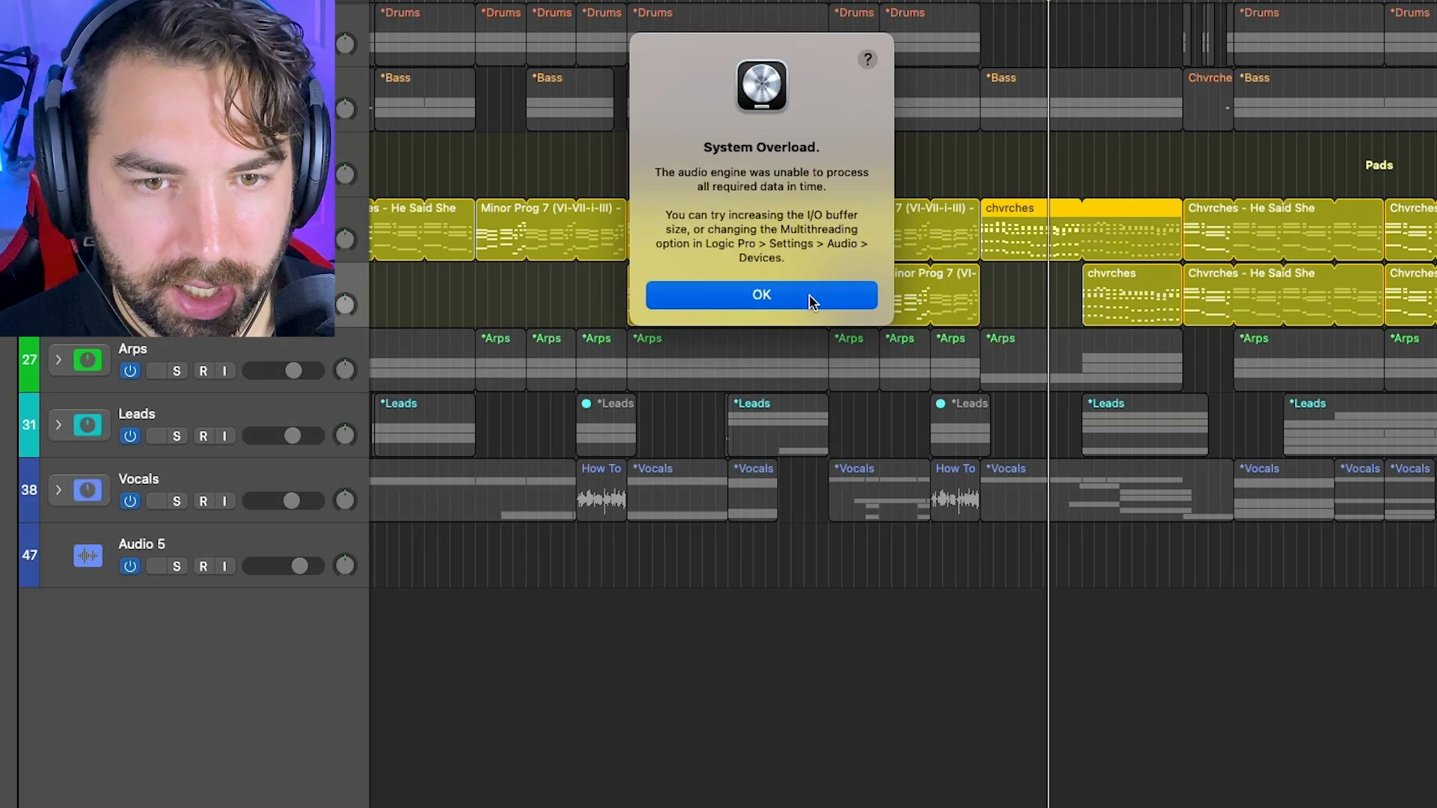
- Dismiss the system overload alert, examine the high and low notes of the bar 53 chvrches region in the Piano Roll, and close the editor
{"action": "left_click", "coordinate": [811, 299]}
{"action": "double_click", "coordinate": [1025, 212]}
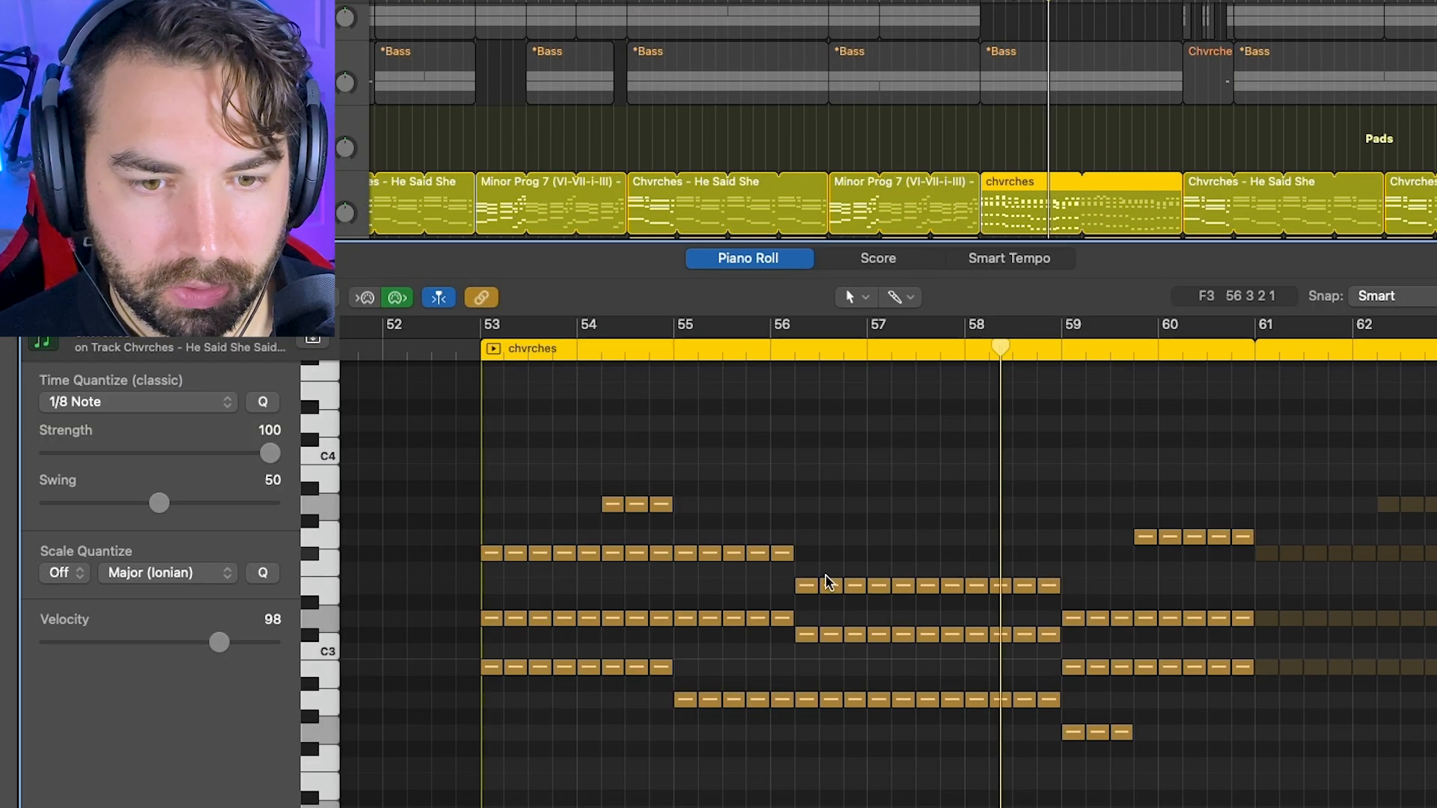
{"action": "scroll", "coordinate": [828, 583], "scroll_direction": "down", "scroll_amount": 5}
{"action": "scroll", "coordinate": [828, 582], "scroll_direction": "up", "scroll_amount": 3}
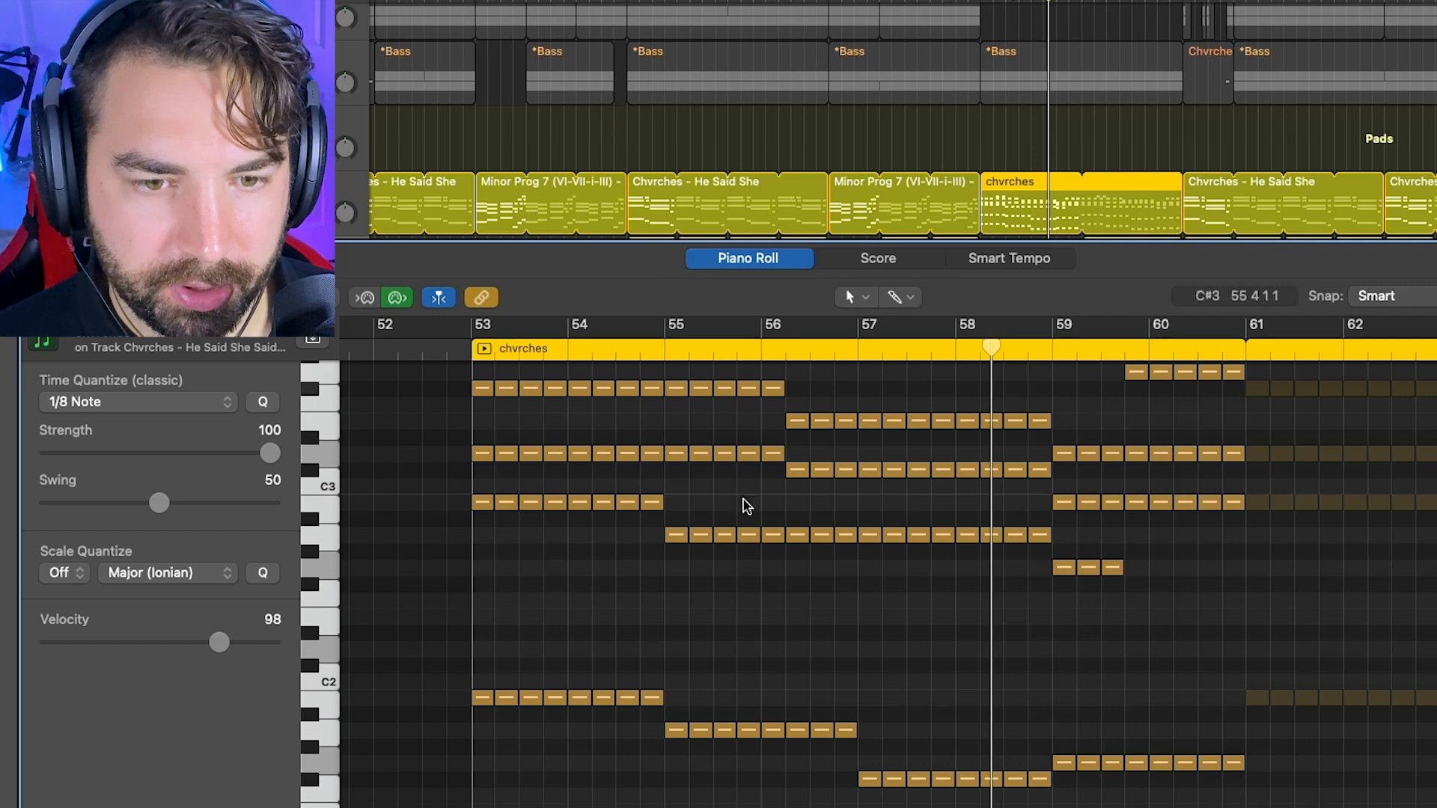
{"action": "key", "text": "p"}
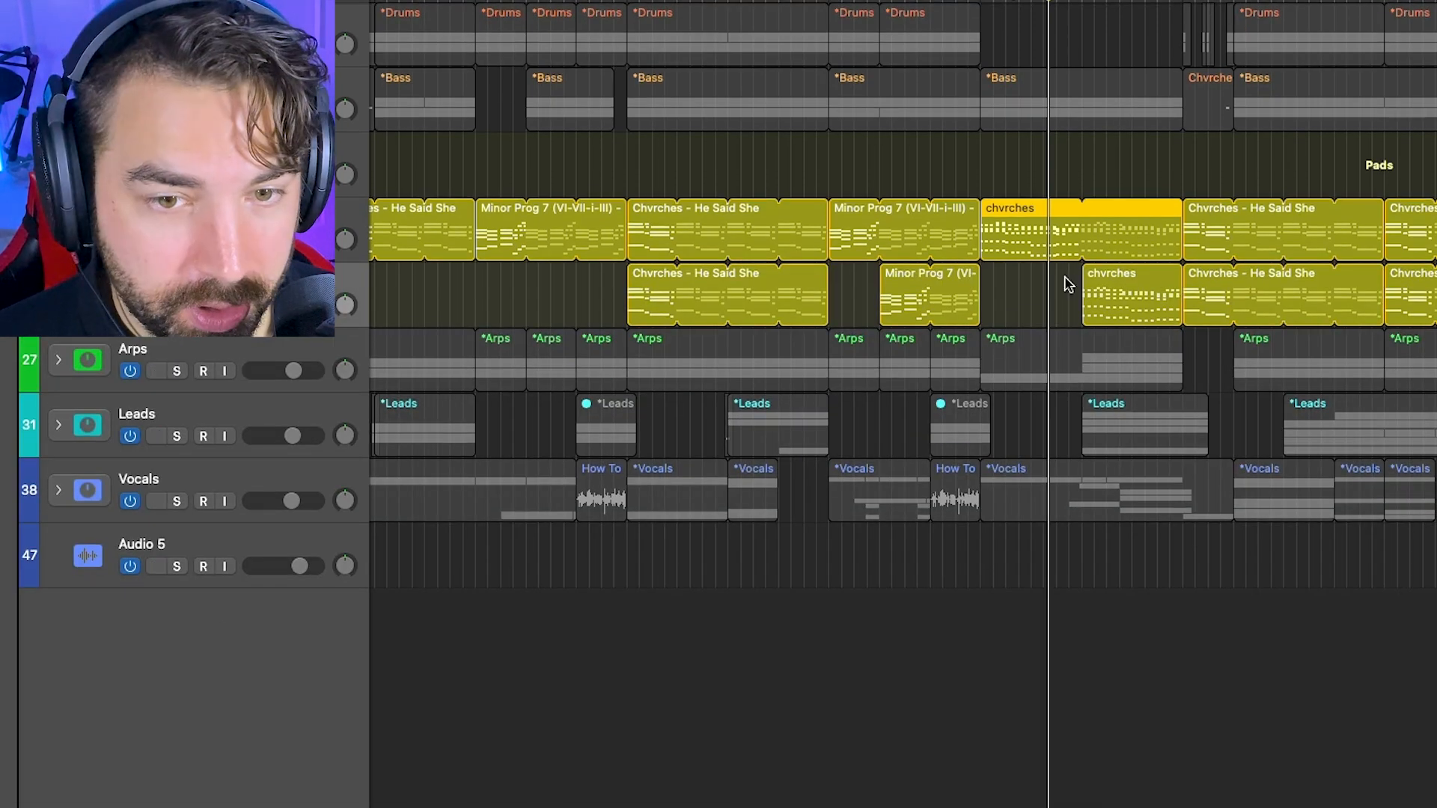
- Show track automation, examine the pad tracks' filter curves across the whole song, and hide the automation again
{"action": "scroll", "coordinate": [1062, 286], "scroll_direction": "left", "scroll_amount": 3}
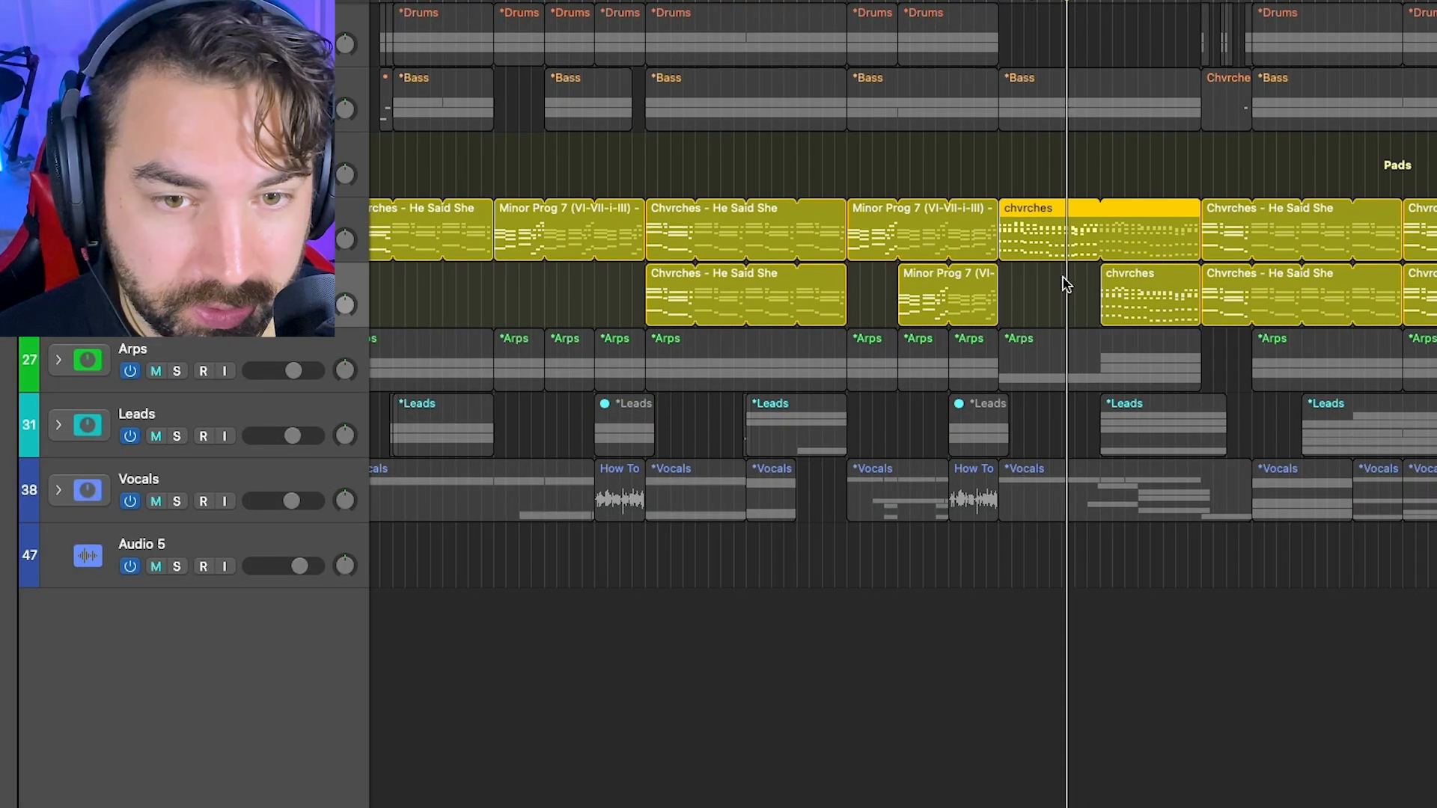
{"action": "key", "text": "a"}
{"action": "scroll", "coordinate": [988, 281], "scroll_direction": "left", "scroll_amount": 2}
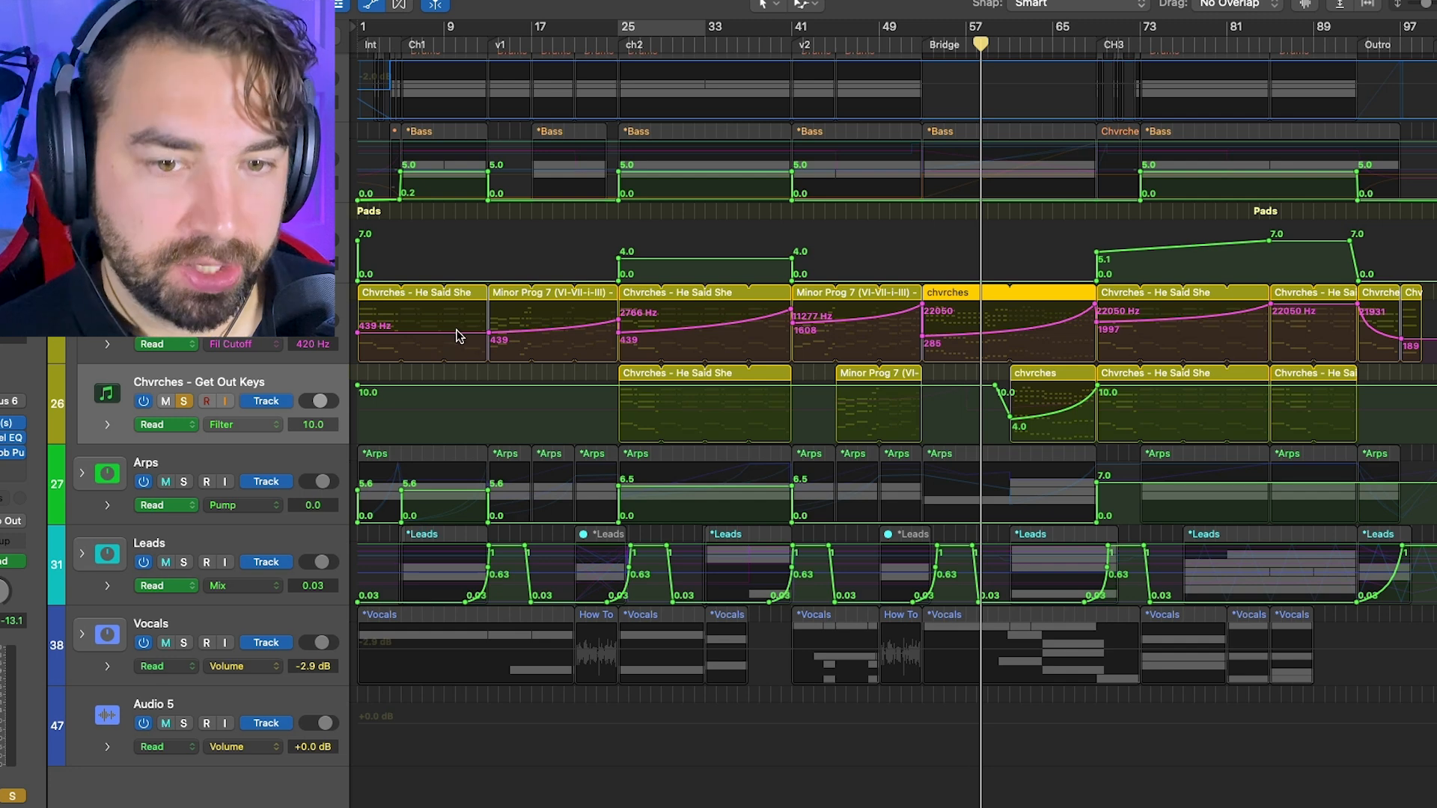
{"action": "scroll", "coordinate": [472, 339], "scroll_direction": "right", "scroll_amount": 1}
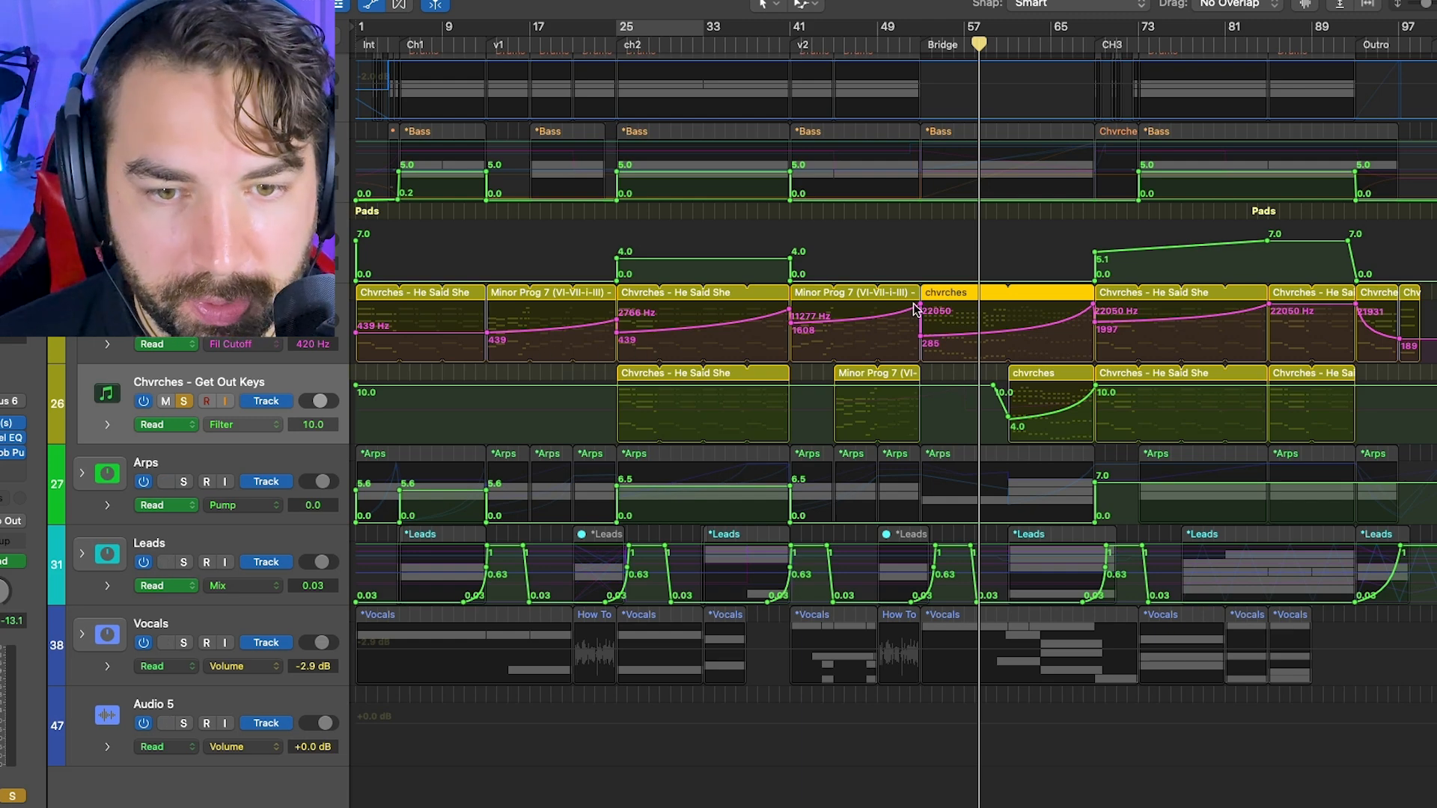
{"action": "key", "text": "a"}
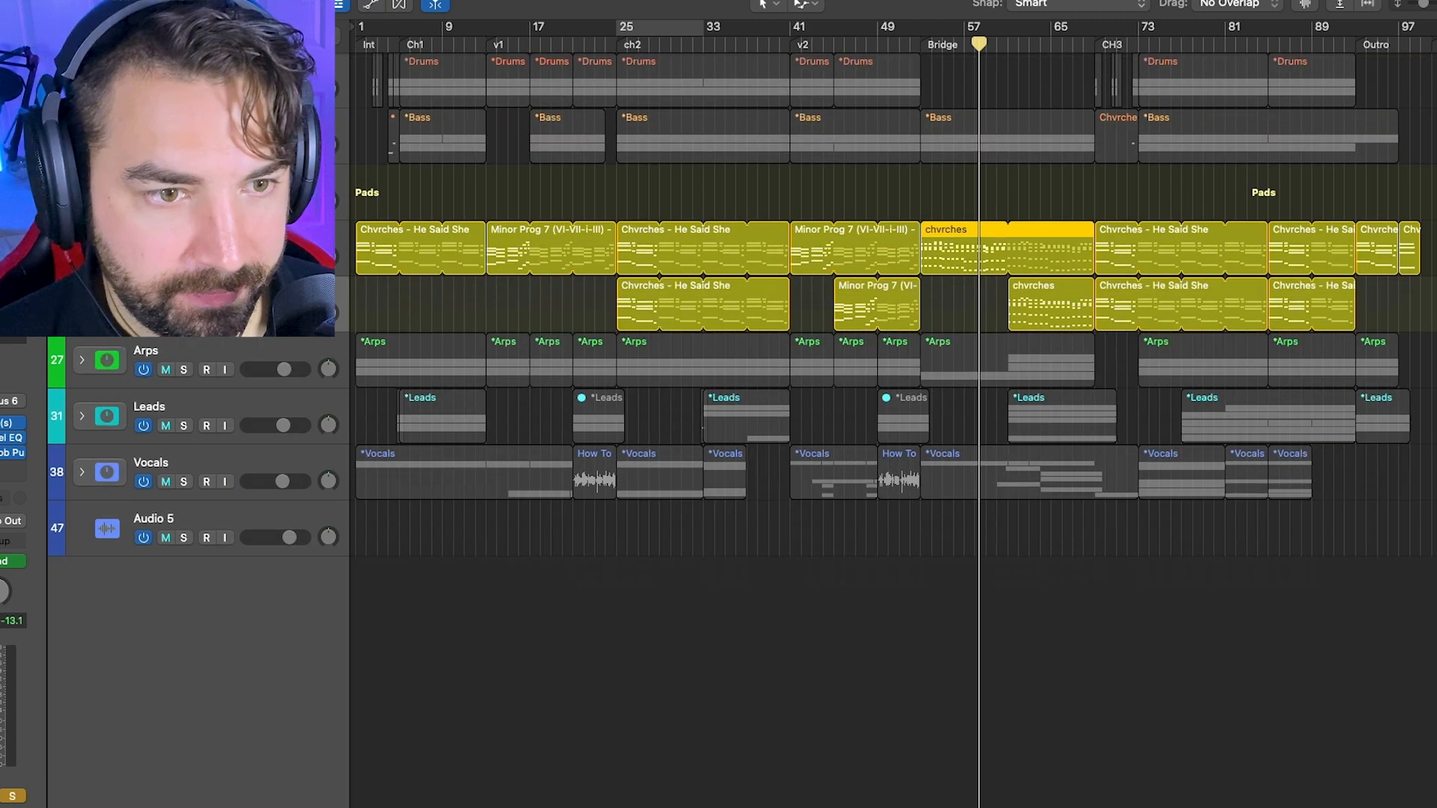
- Open Magma BB Tubes on He Said She Said Key, compare the sound with the effect bypassed and active, and close it
{"action": "left_click", "coordinate": [134, 244]}
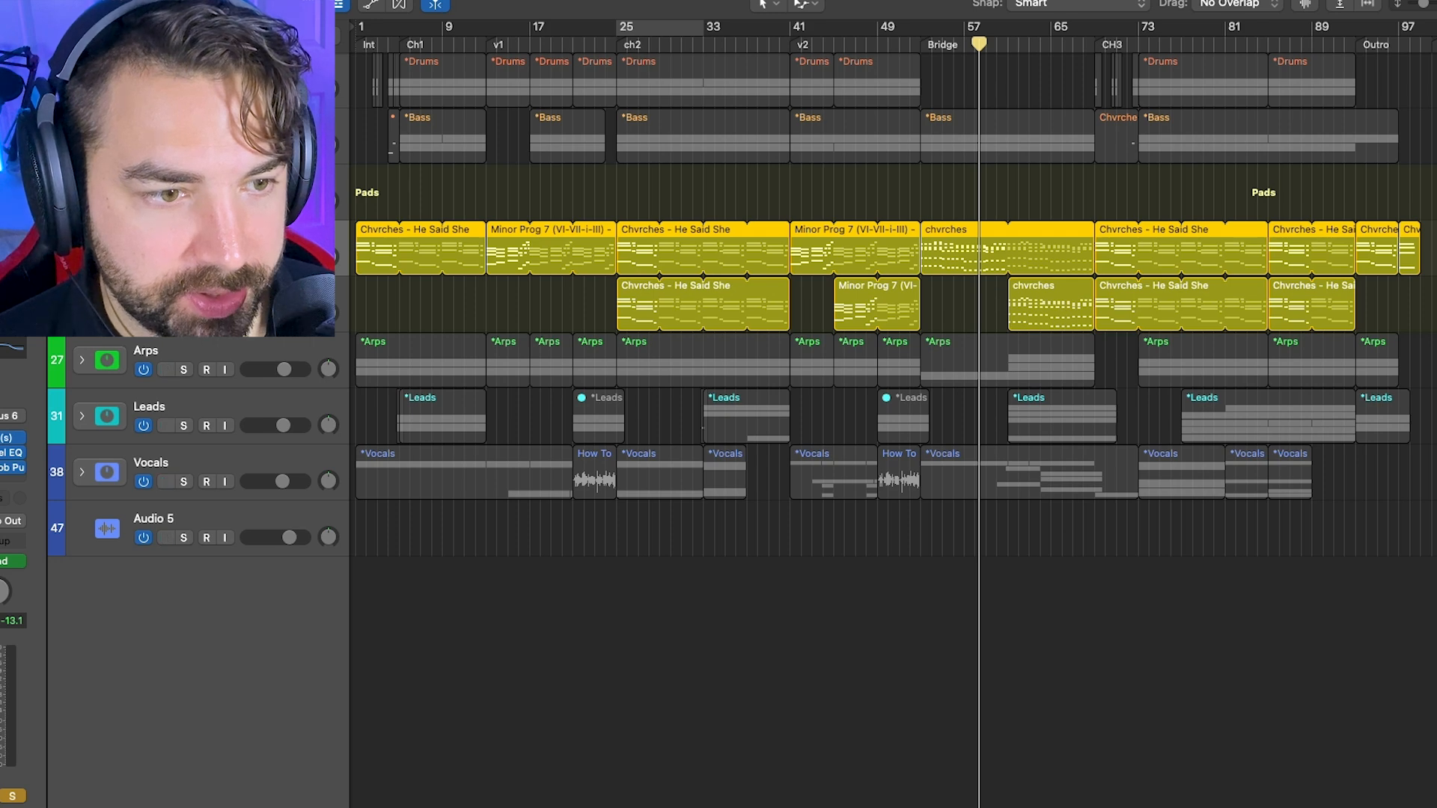
{"action": "left_click", "coordinate": [4, 438]}
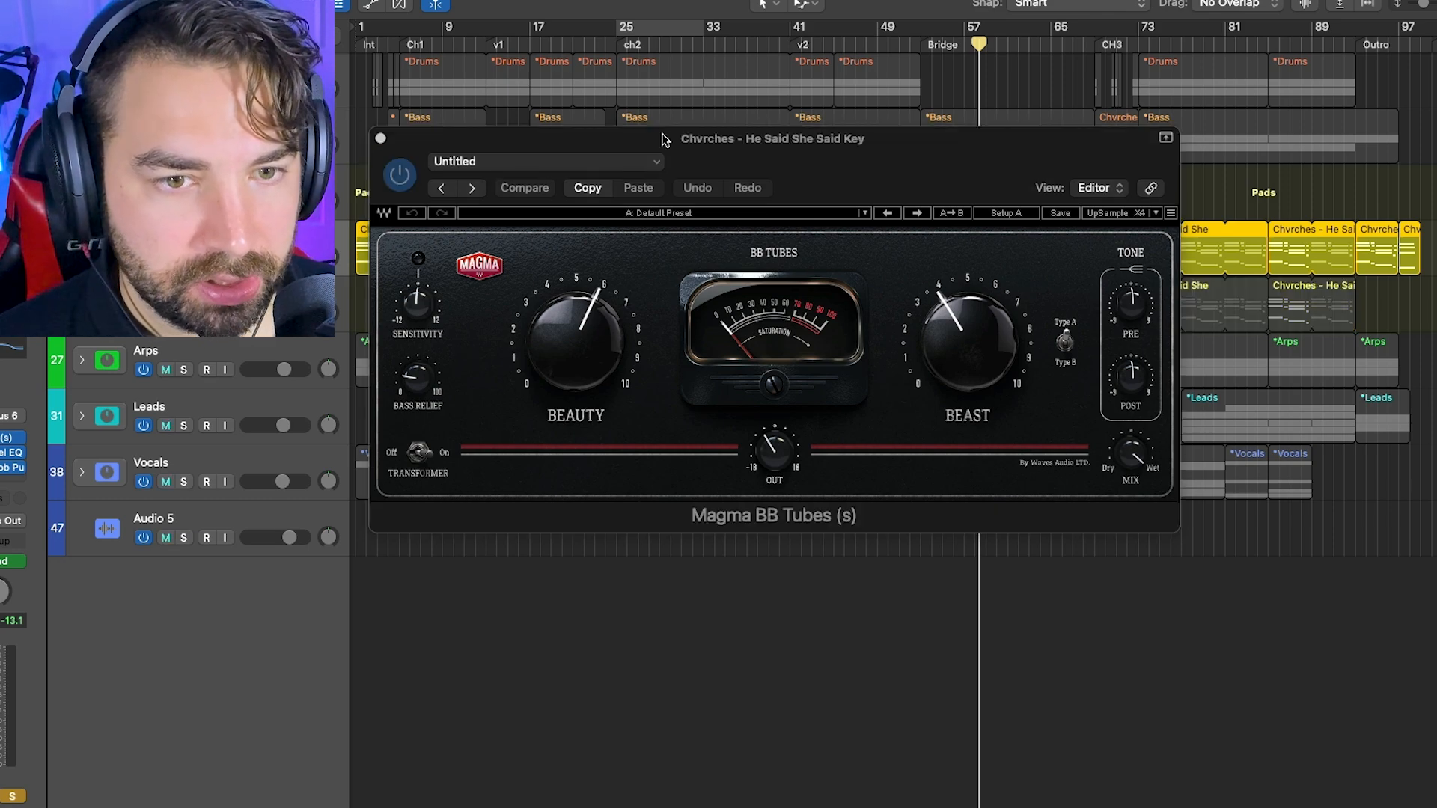
{"action": "left_click_drag", "start_coordinate": [661, 138], "coordinate": [141, 205]}
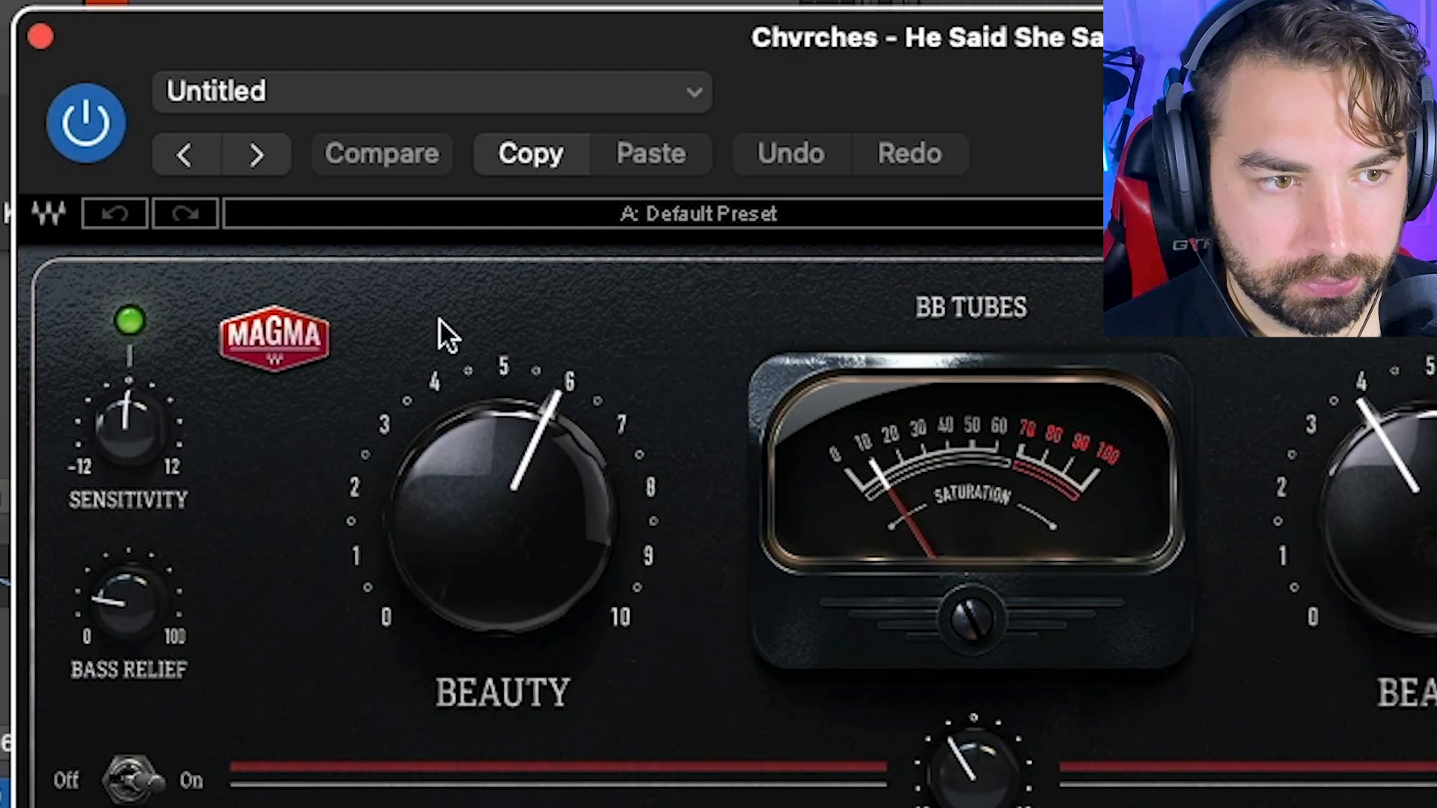
{"action": "left_click", "coordinate": [98, 128]}
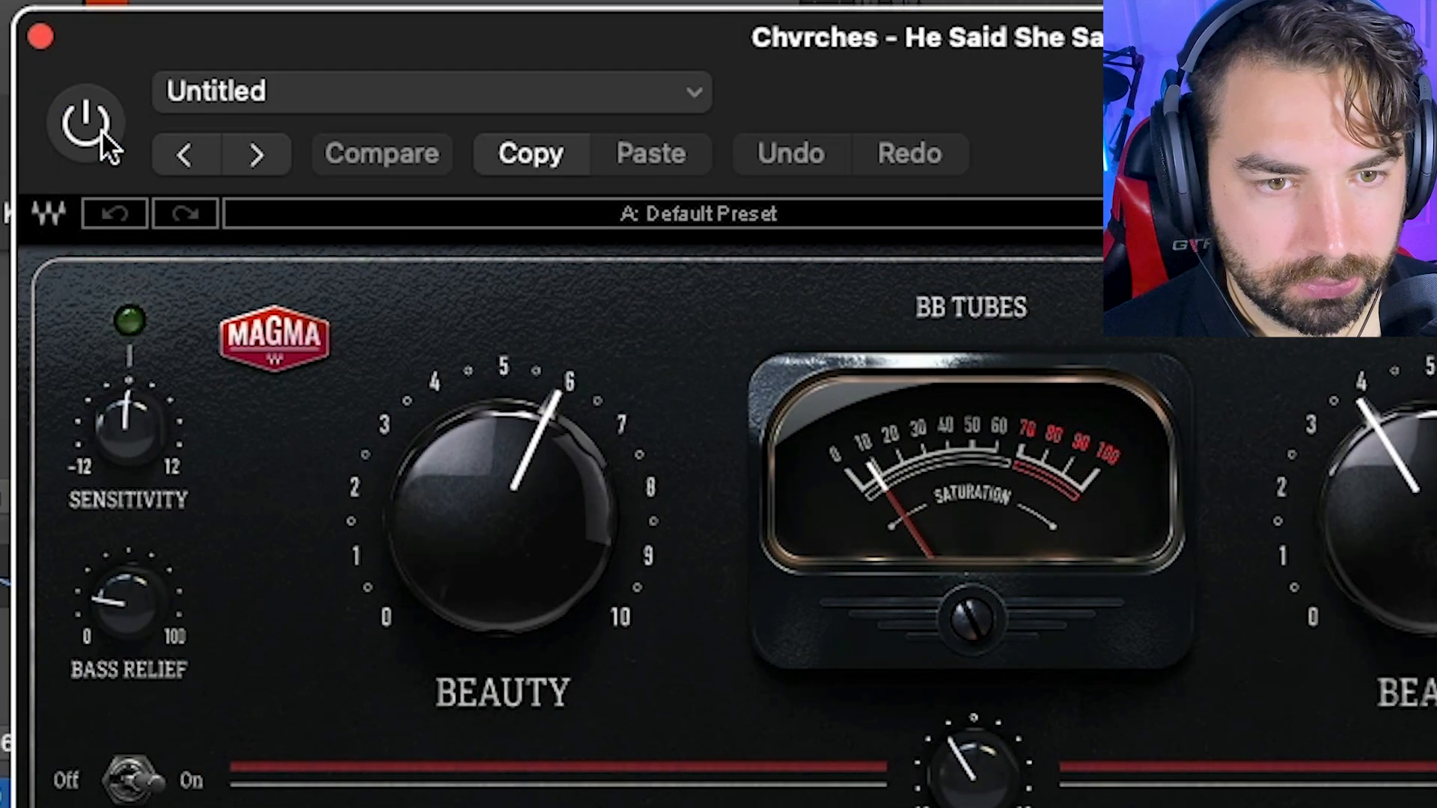
{"action": "left_click", "coordinate": [100, 128]}
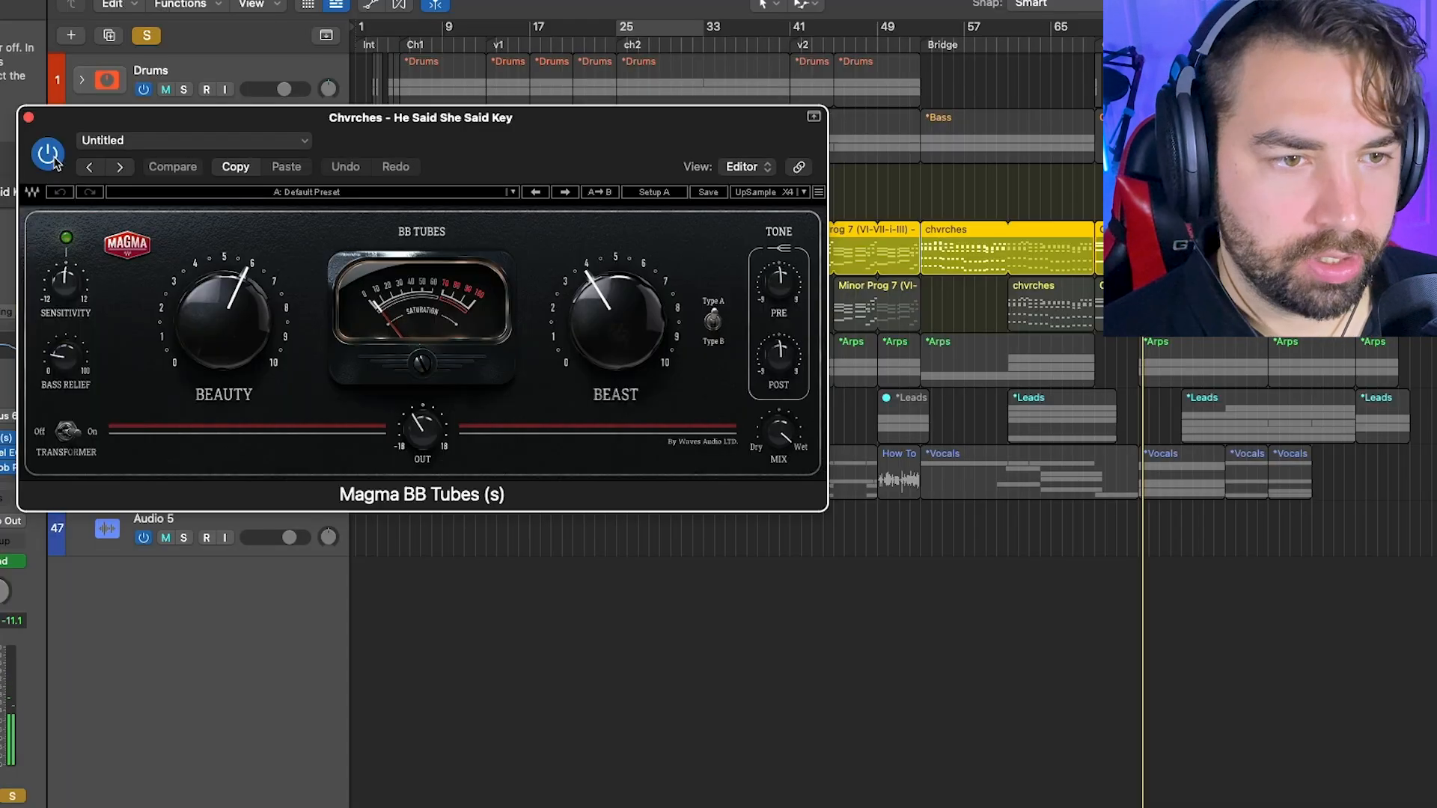
{"action": "left_click", "coordinate": [40, 36]}
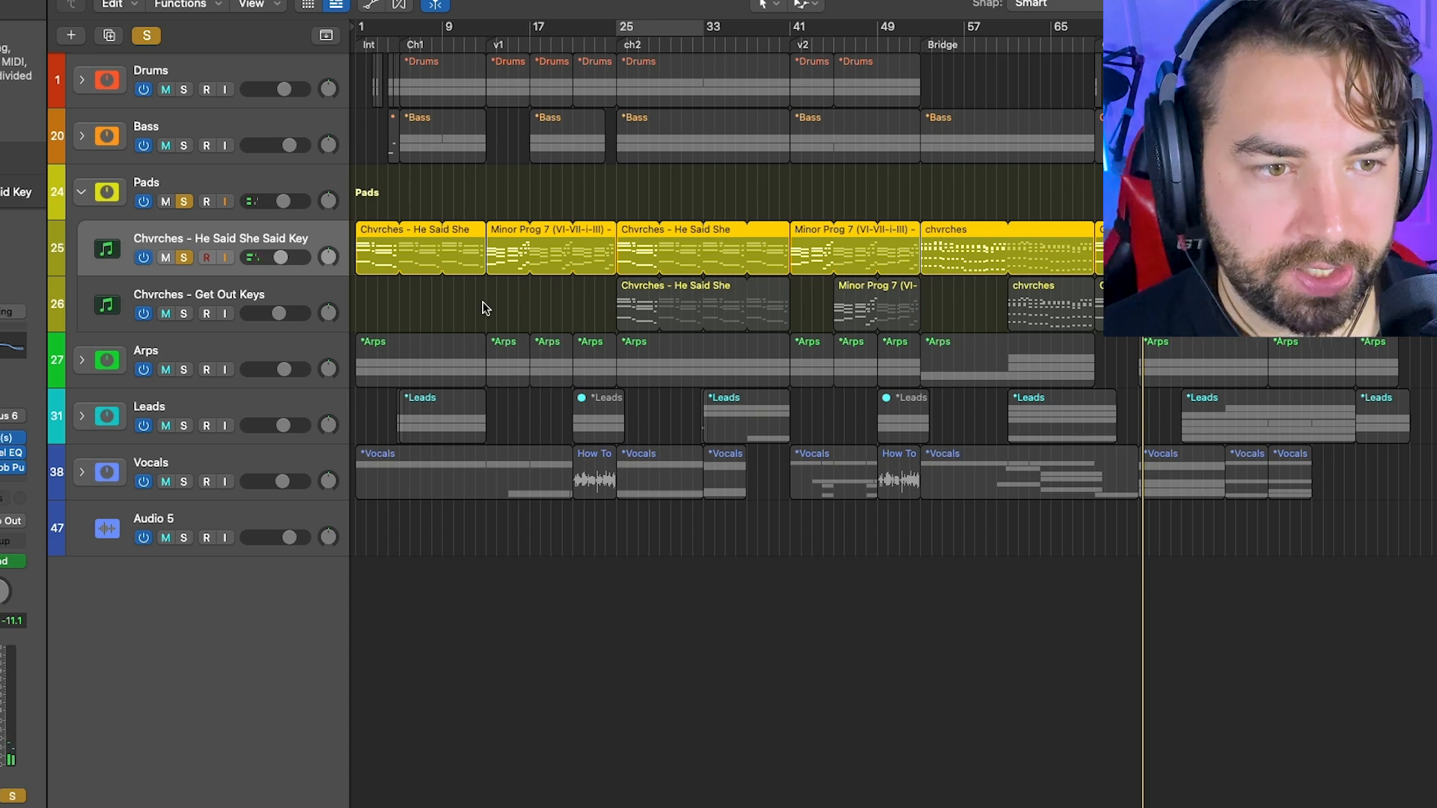
- Select Get Out Keys and solo it instead of He Said She Said Key
{"action": "scroll", "coordinate": [485, 308], "scroll_direction": "left", "scroll_amount": 1}
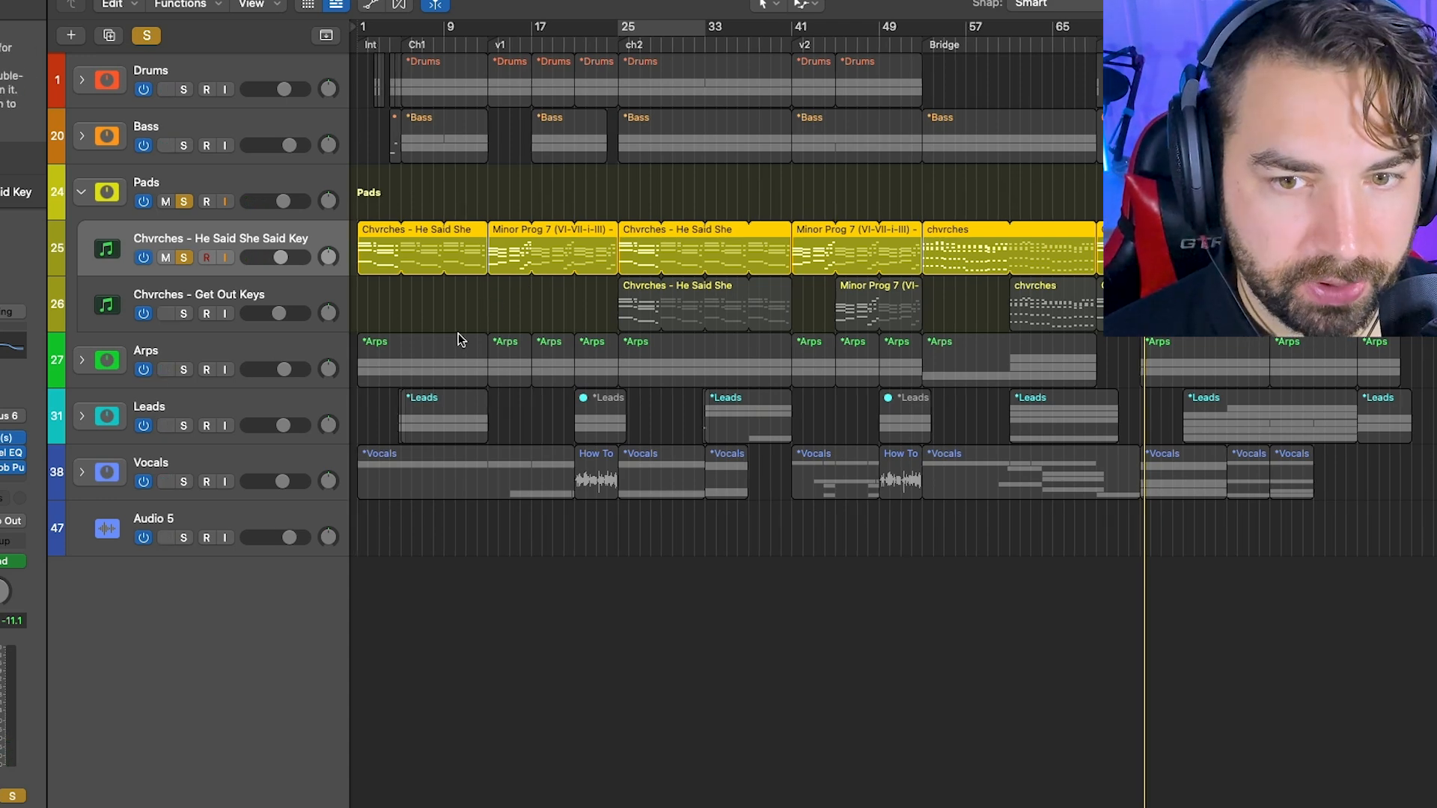
{"action": "left_click", "coordinate": [156, 292]}
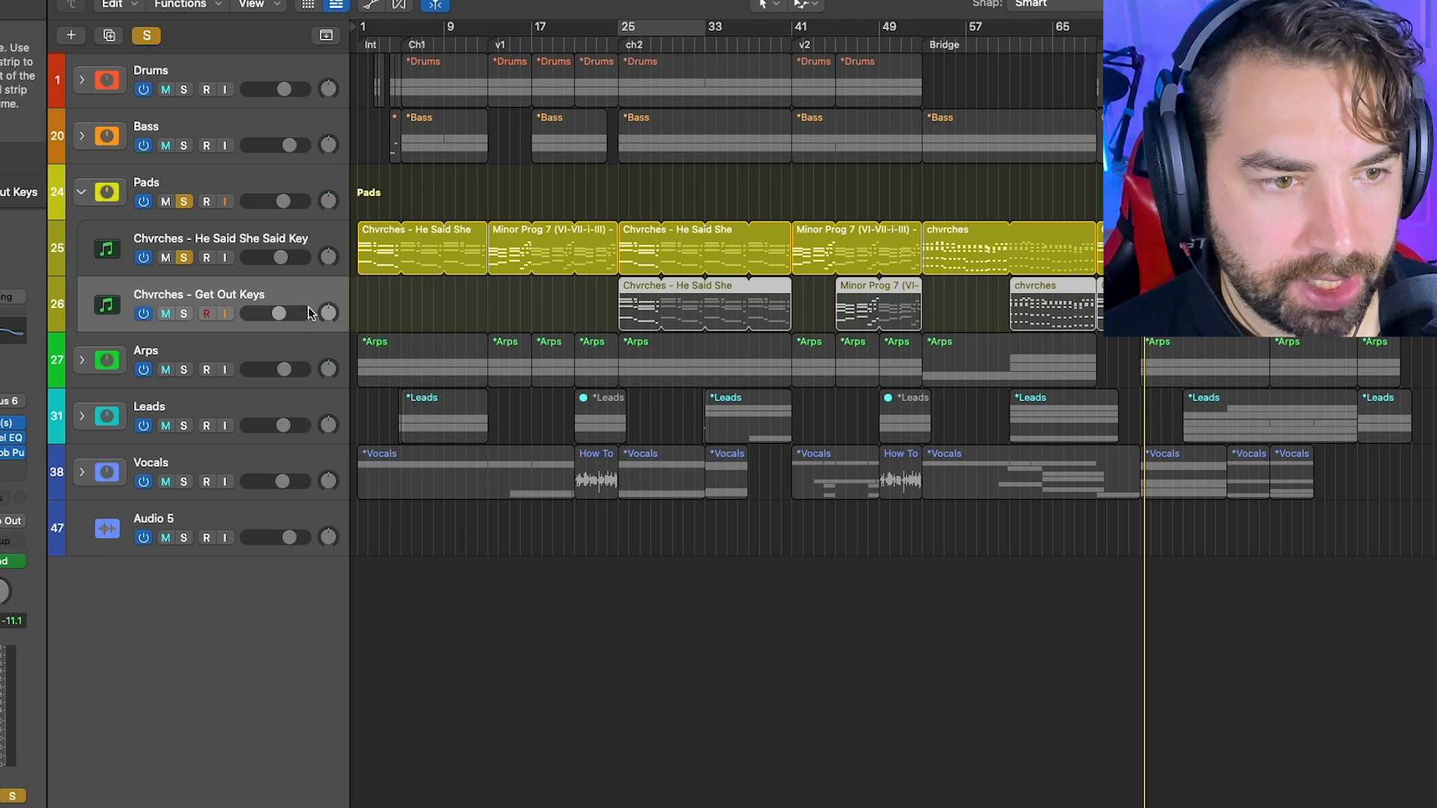
{"action": "left_click", "coordinate": [182, 314]}
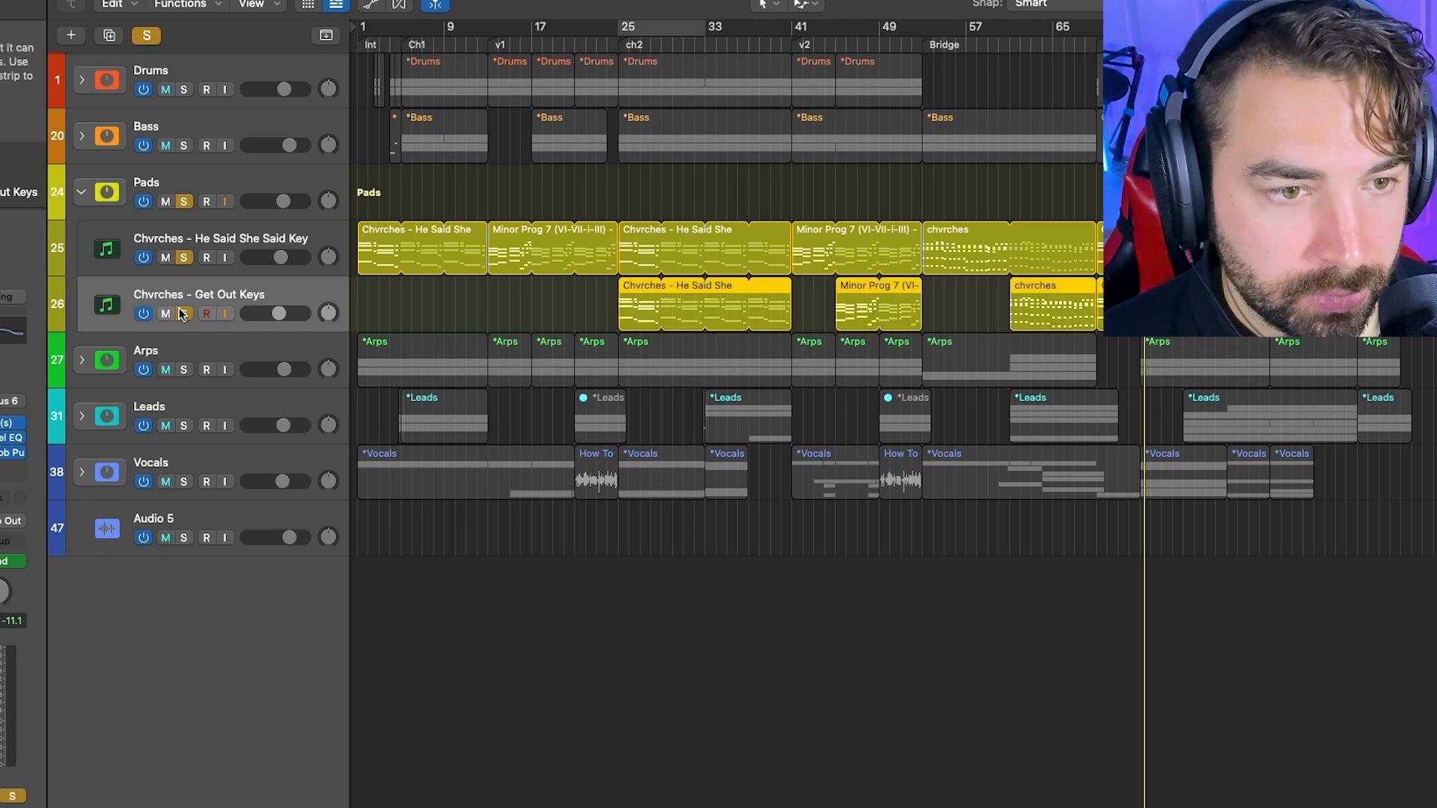
{"action": "left_click", "coordinate": [183, 259]}
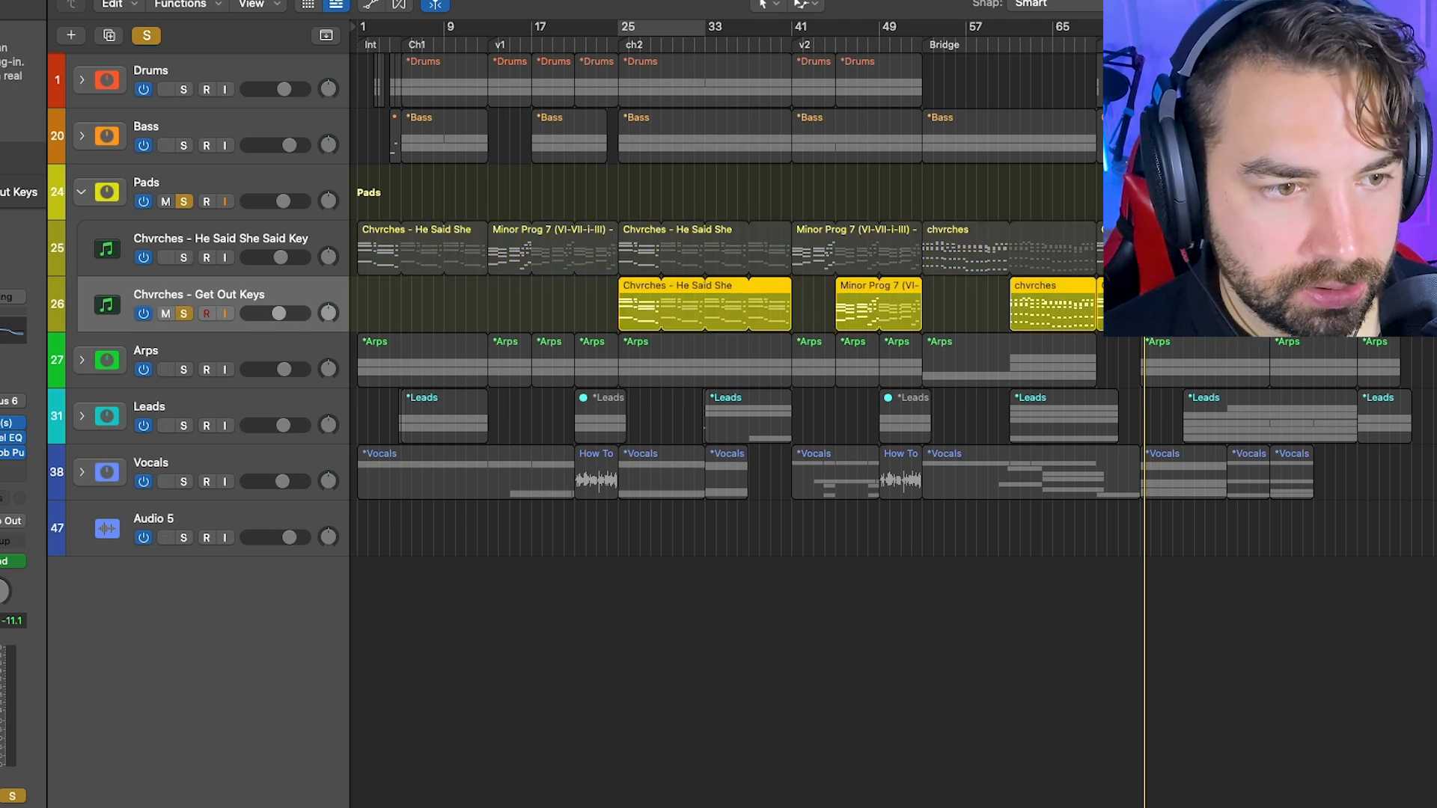
- Audition the Synth Wider and Lustrous Dotted-Eighth ValhallaSupermassive effects on Get Out Keys by toggling their bypass during playback, and close both
{"action": "left_click", "coordinate": [0, 437]}
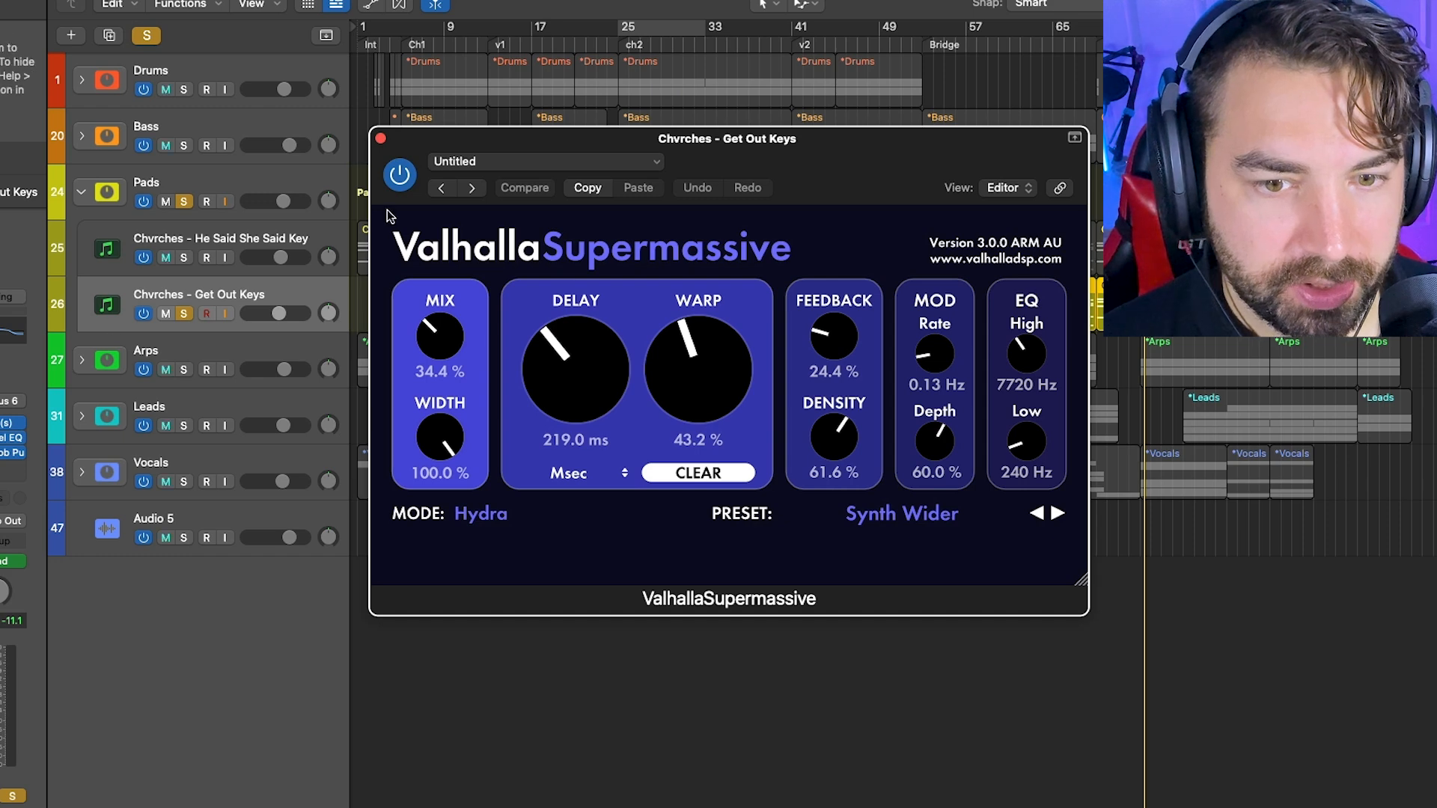
{"action": "left_click_drag", "start_coordinate": [775, 135], "coordinate": [798, 397]}
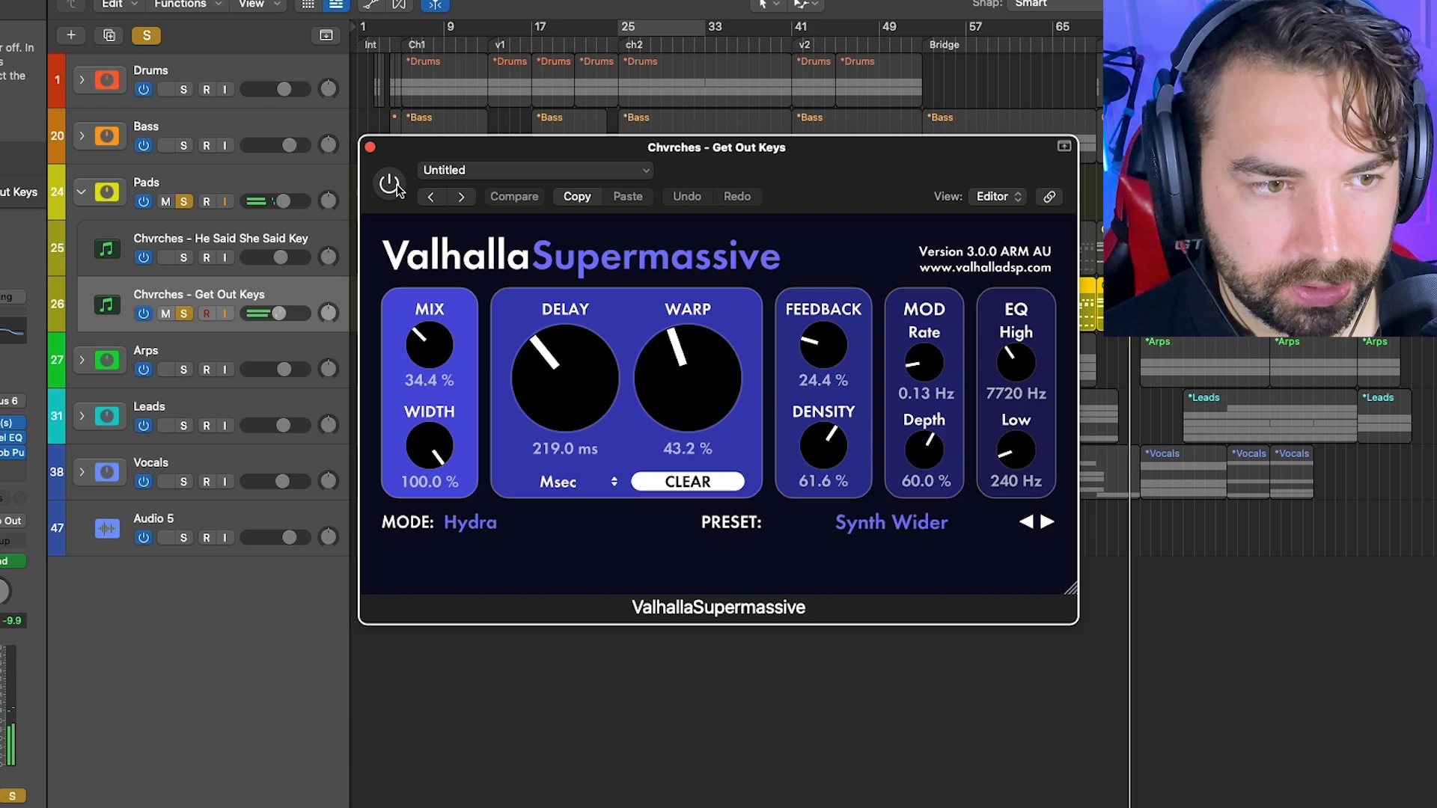
{"action": "left_click", "coordinate": [398, 191]}
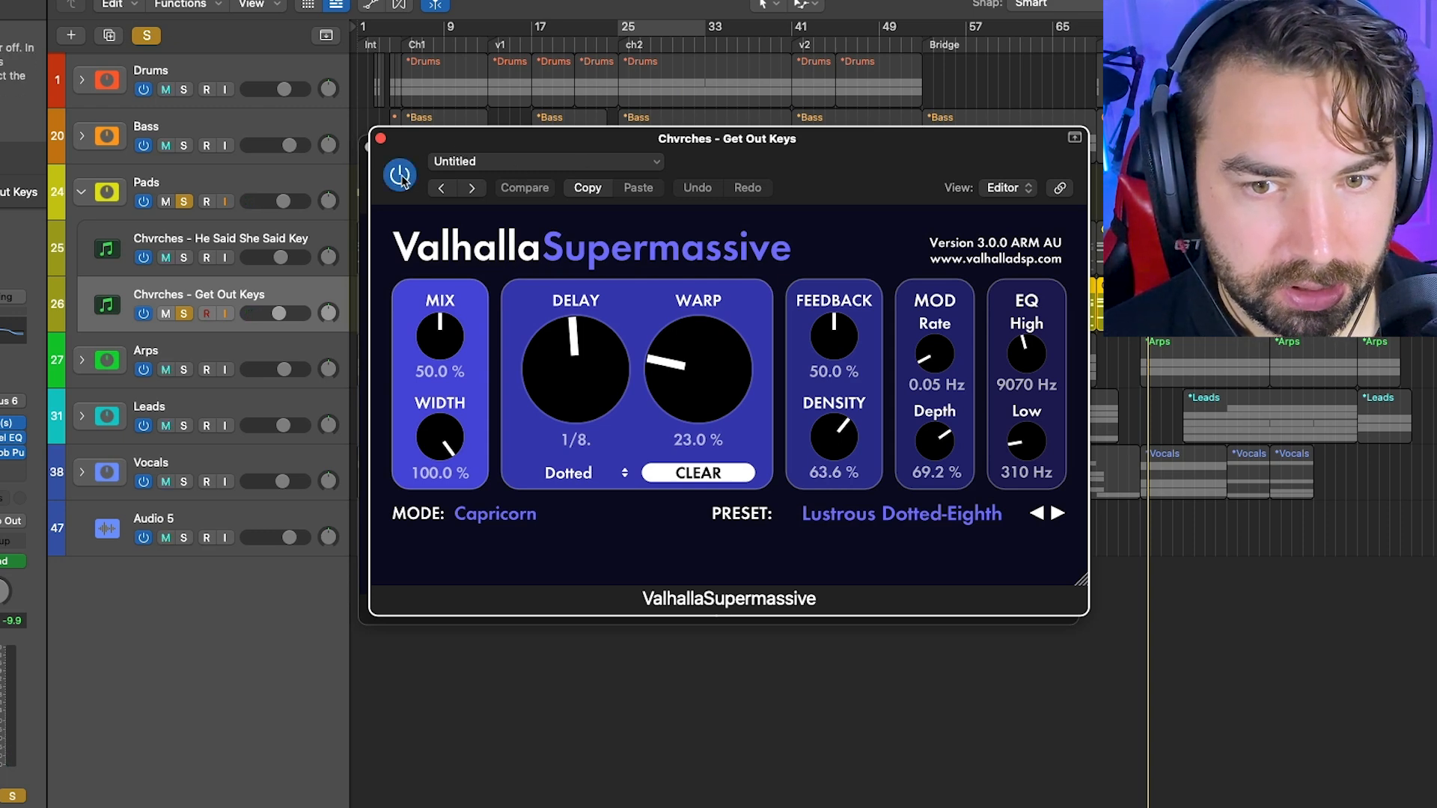
{"action": "key", "text": "space"}
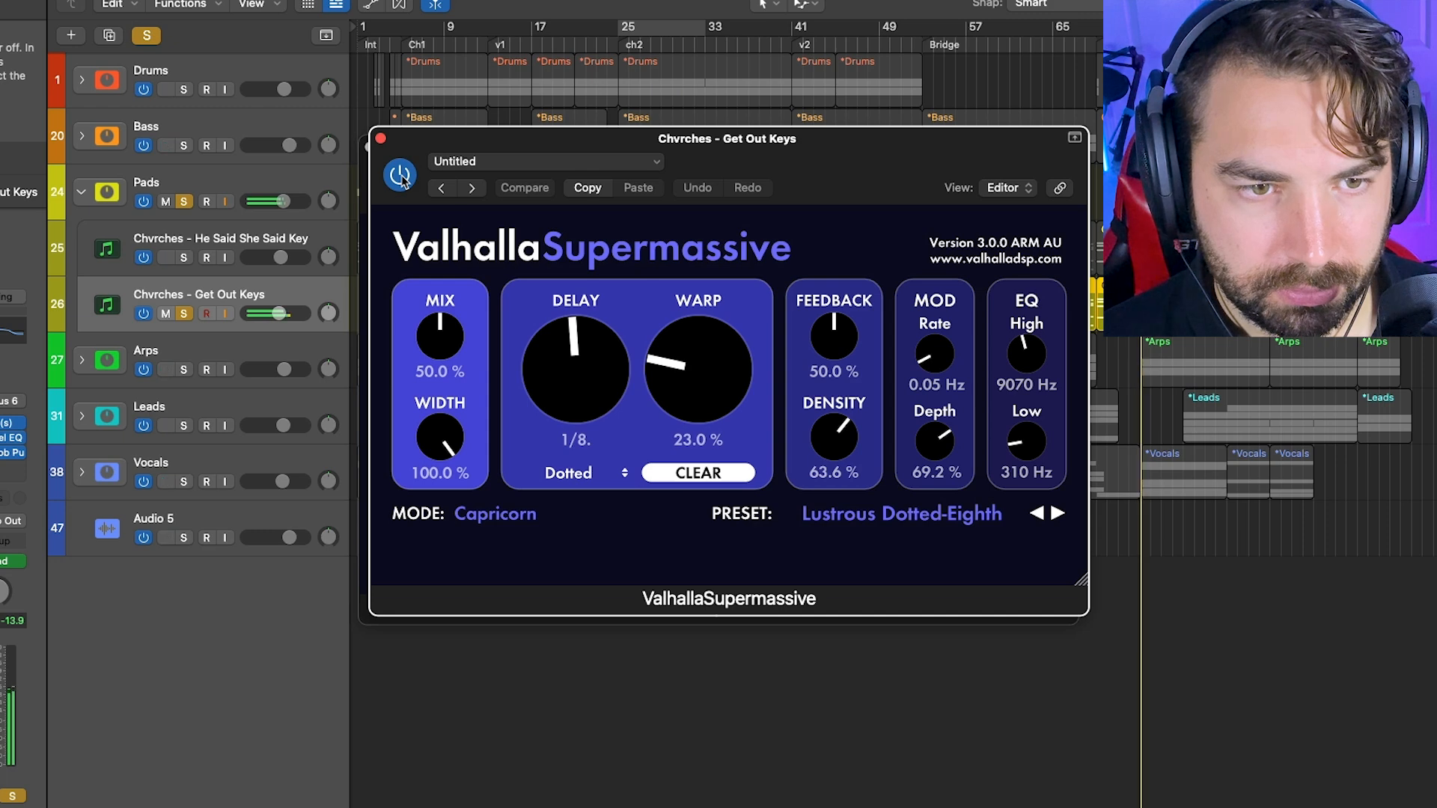
{"action": "left_click", "coordinate": [380, 138]}
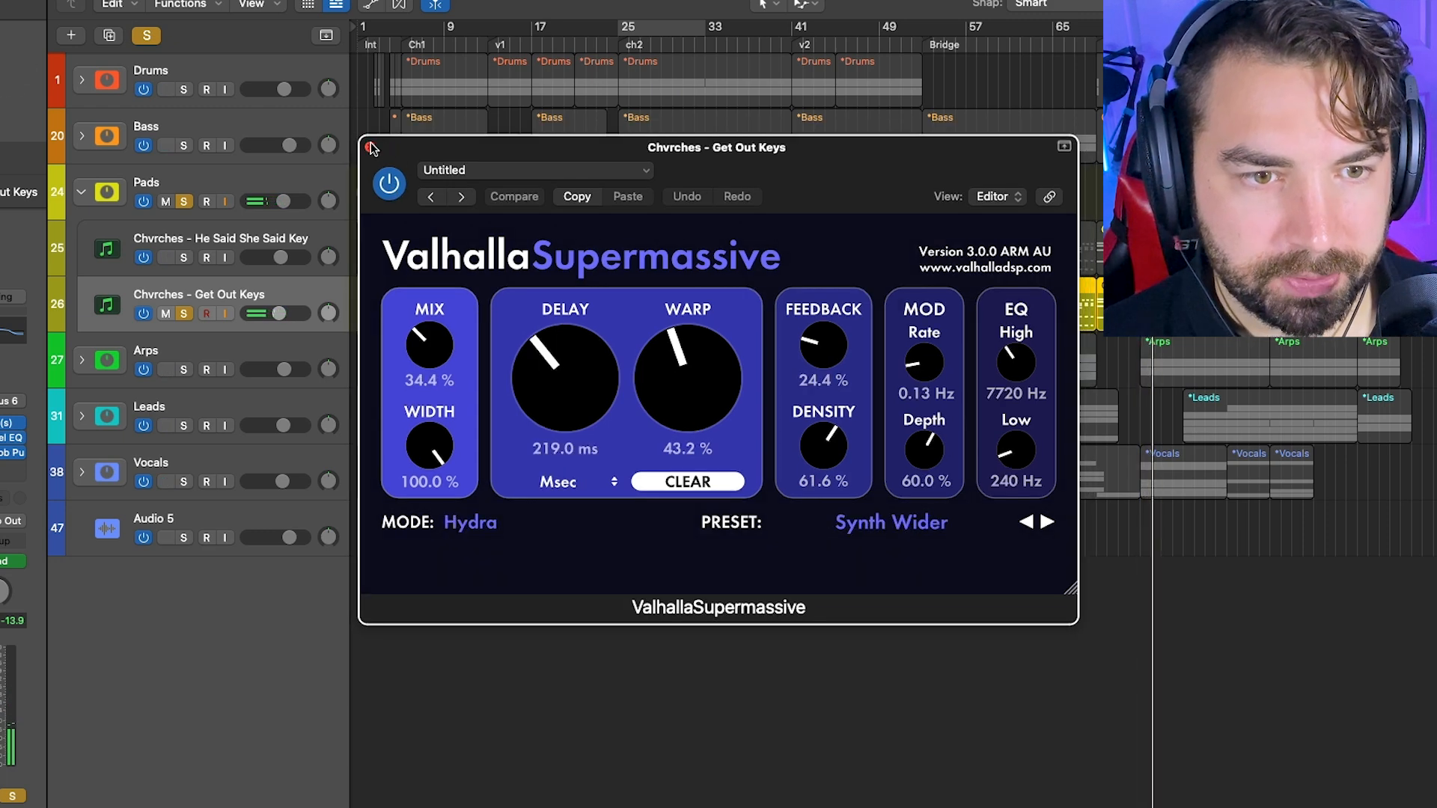
{"action": "left_click", "coordinate": [370, 148]}
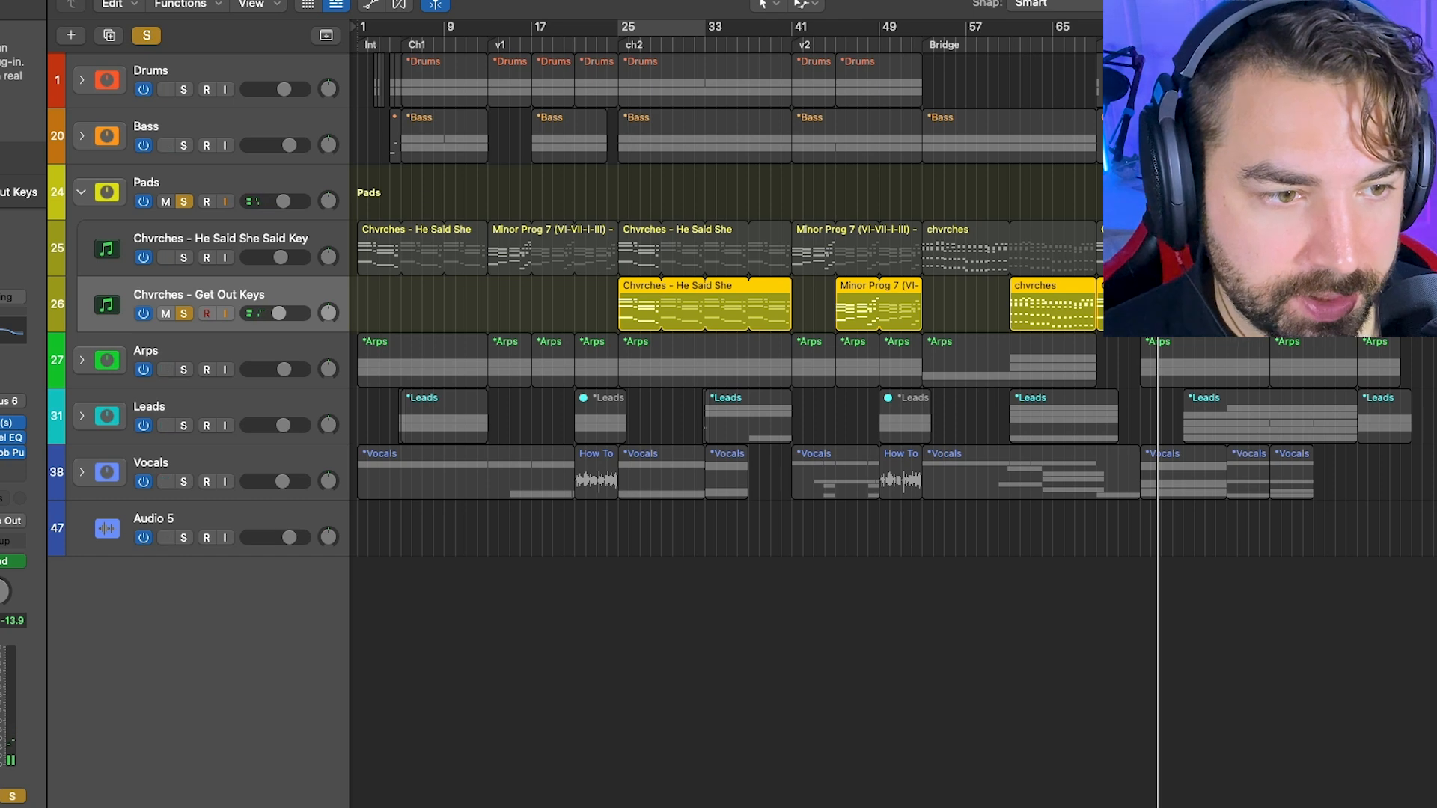
- Play Get Out Keys while reviewing its OneKnob Filter and Channel EQ settings, closing each plug-in
{"action": "left_click_drag", "start_coordinate": [518, 131], "coordinate": [667, 282]}
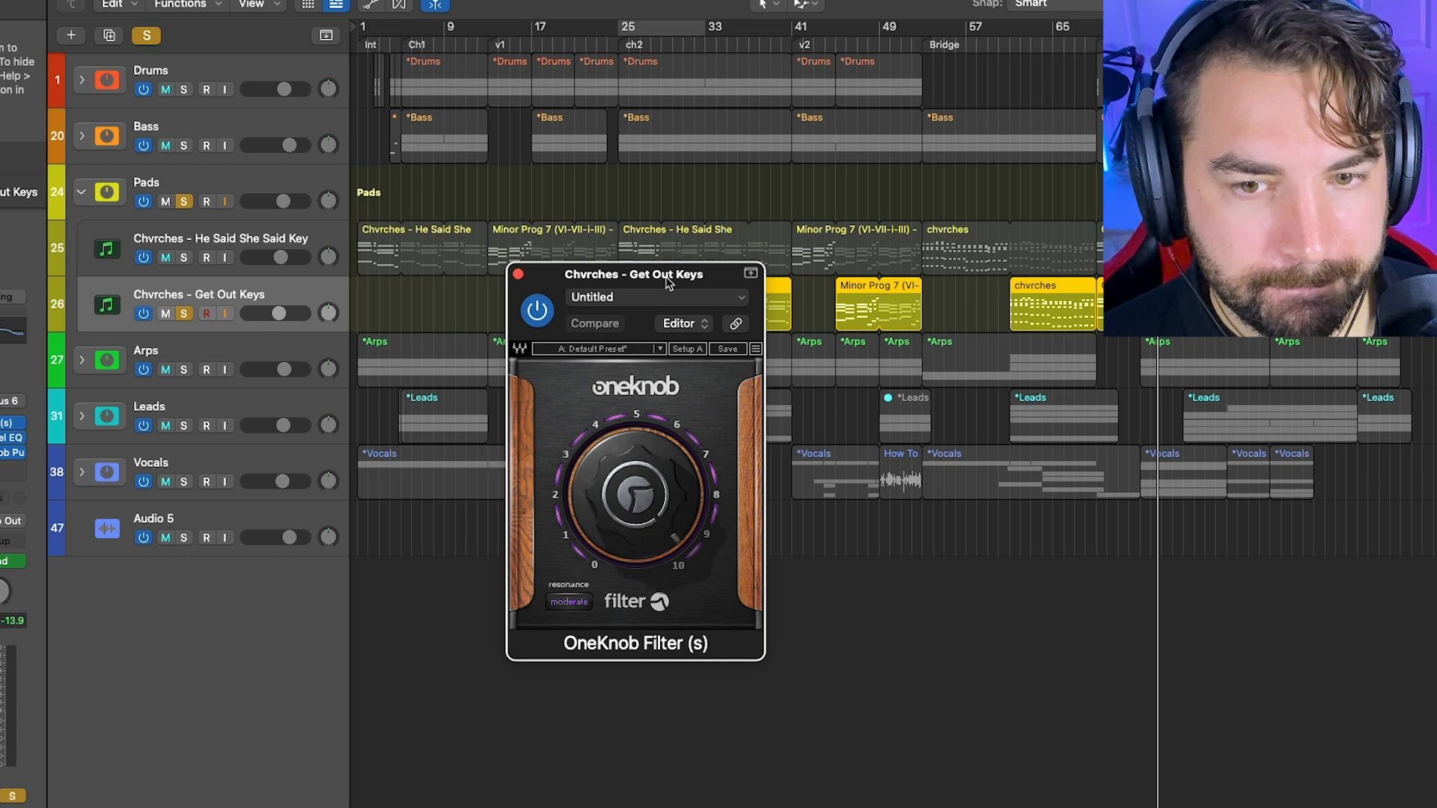
{"action": "key", "text": "space"}
{"action": "left_click", "coordinate": [518, 275]}
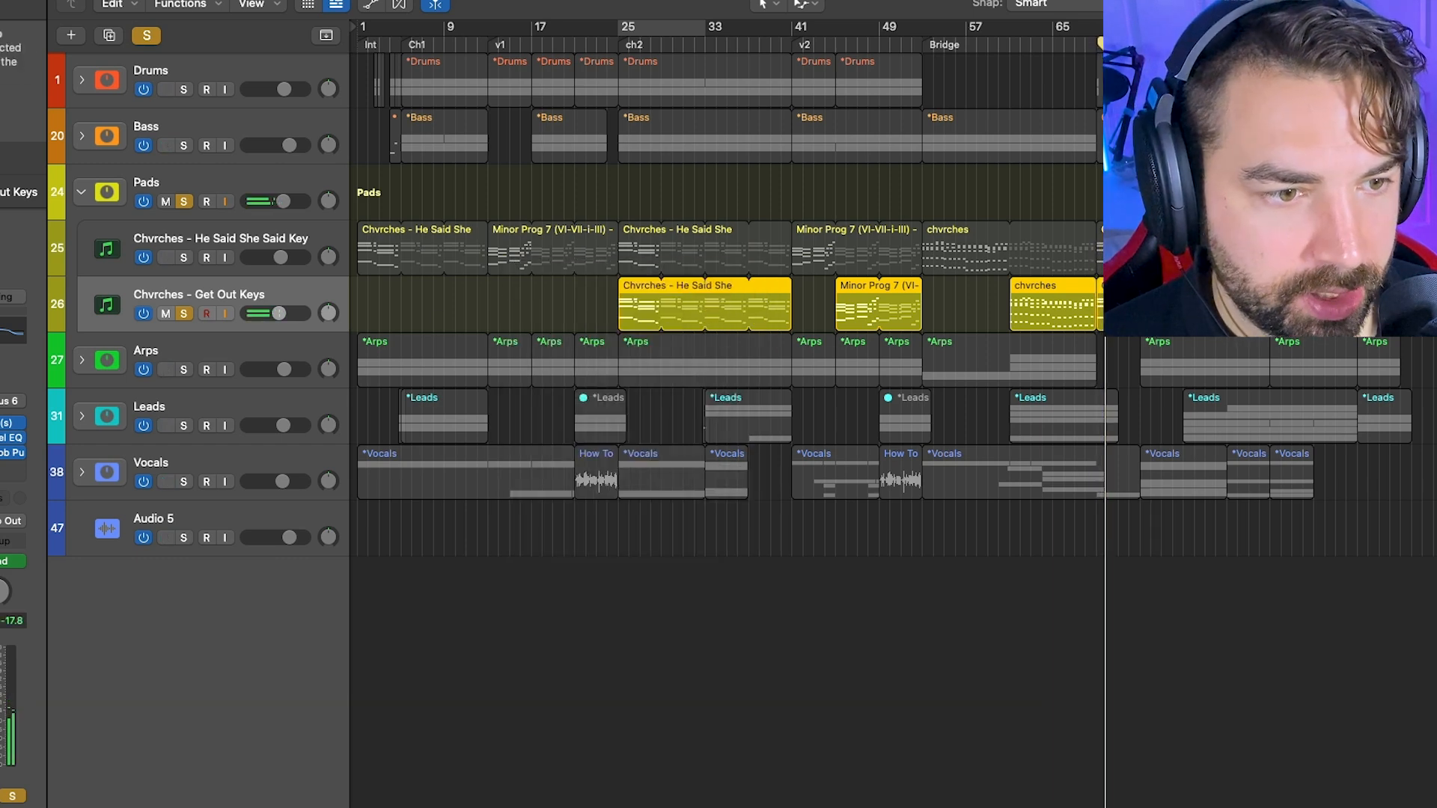
{"action": "left_click", "coordinate": [9, 438]}
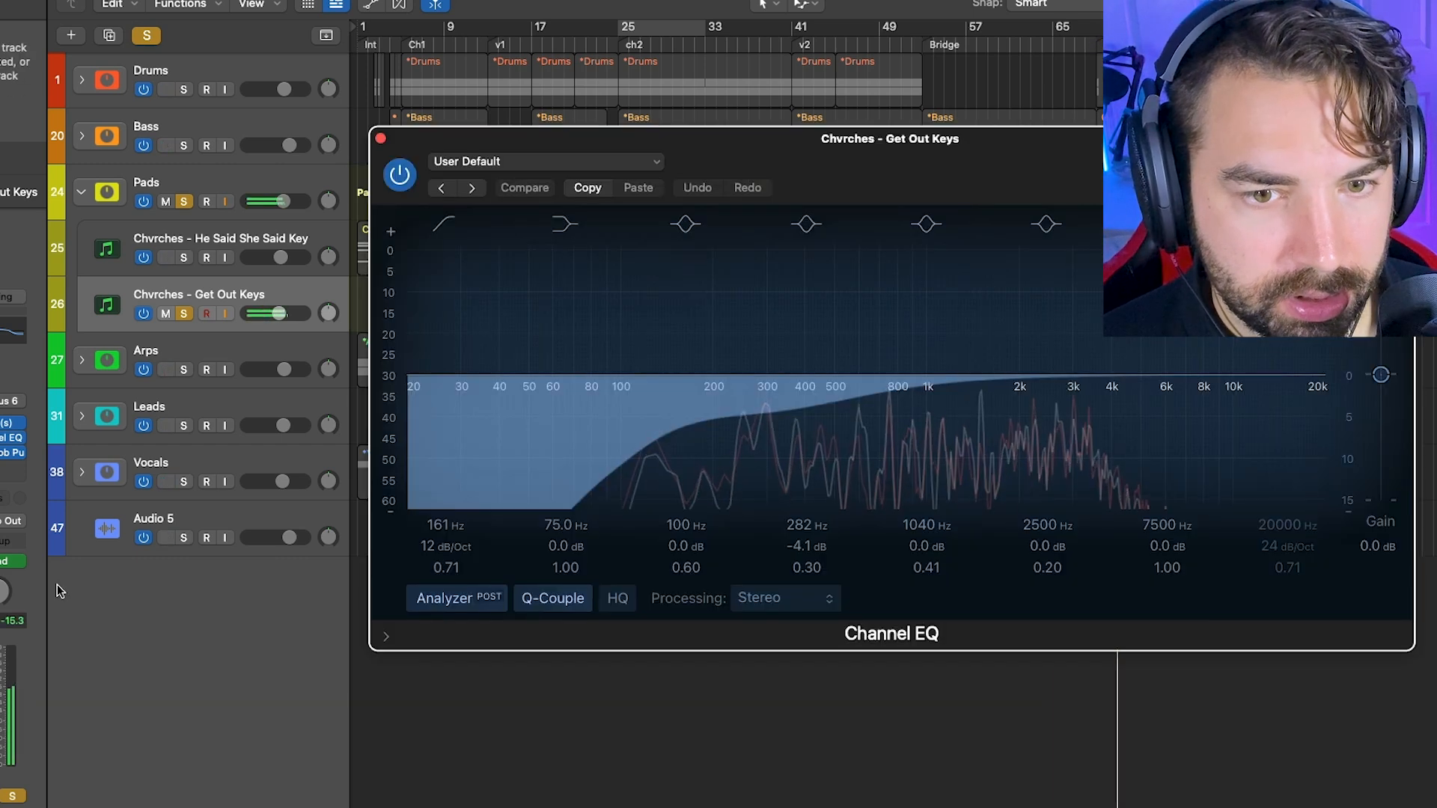
{"action": "left_click", "coordinate": [381, 140]}
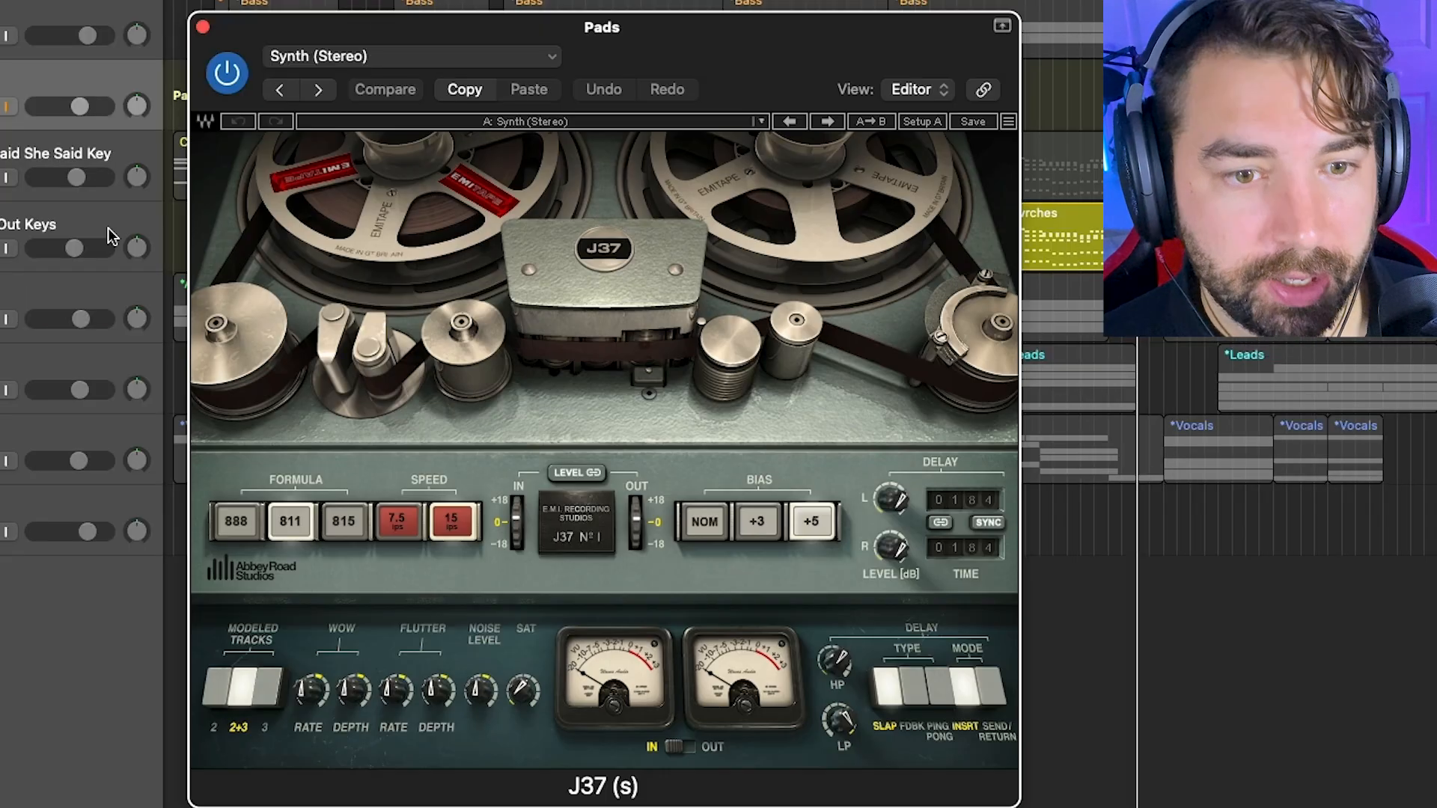
- Play both pad tracks together, compare the Pads stack with its J37 tape effect bypassed and active, and close the plug-in
{"action": "left_click_drag", "start_coordinate": [779, 50], "coordinate": [819, 33]}
{"action": "left_click", "coordinate": [273, 66]}
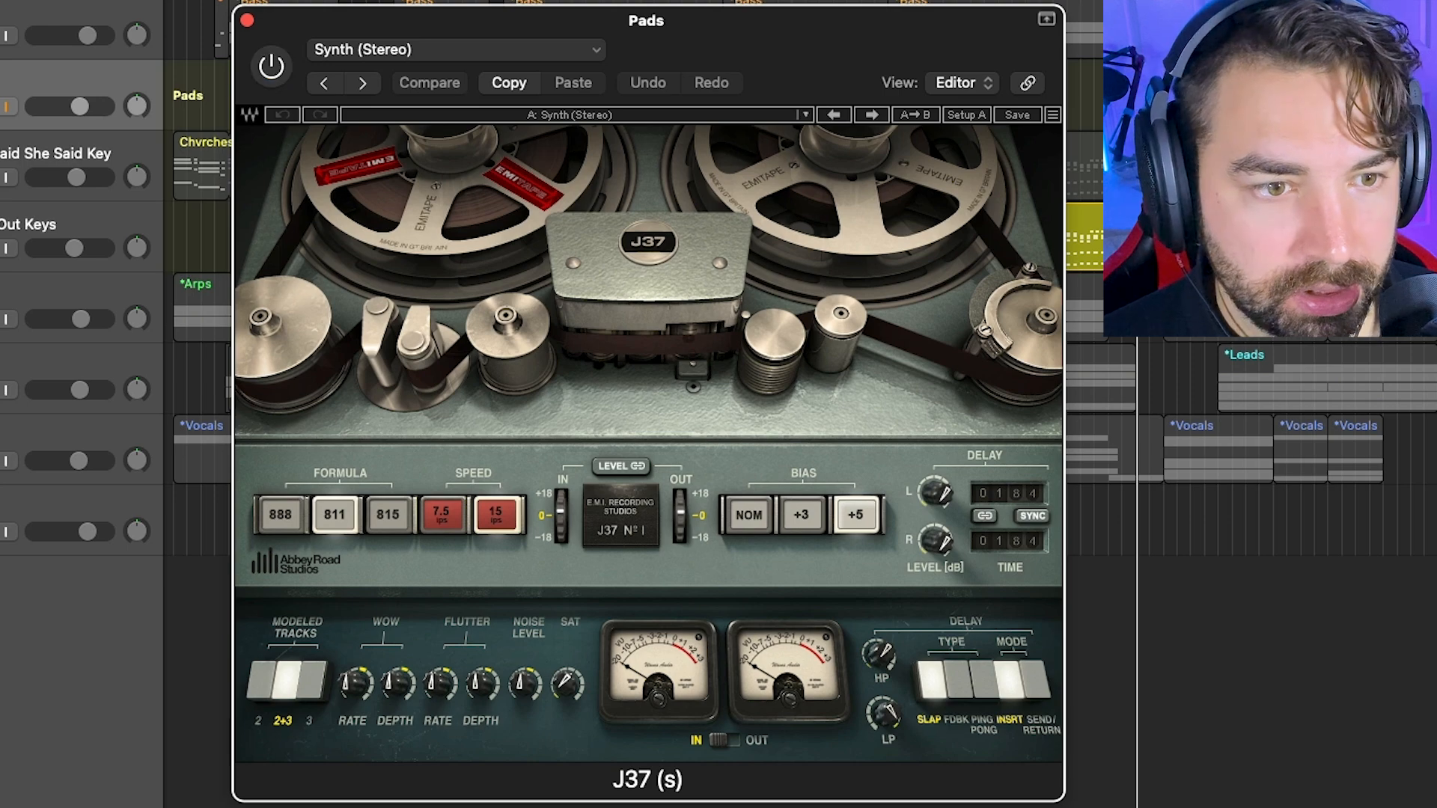
{"action": "left_click", "coordinate": [2, 177]}
{"action": "key", "text": "space"}
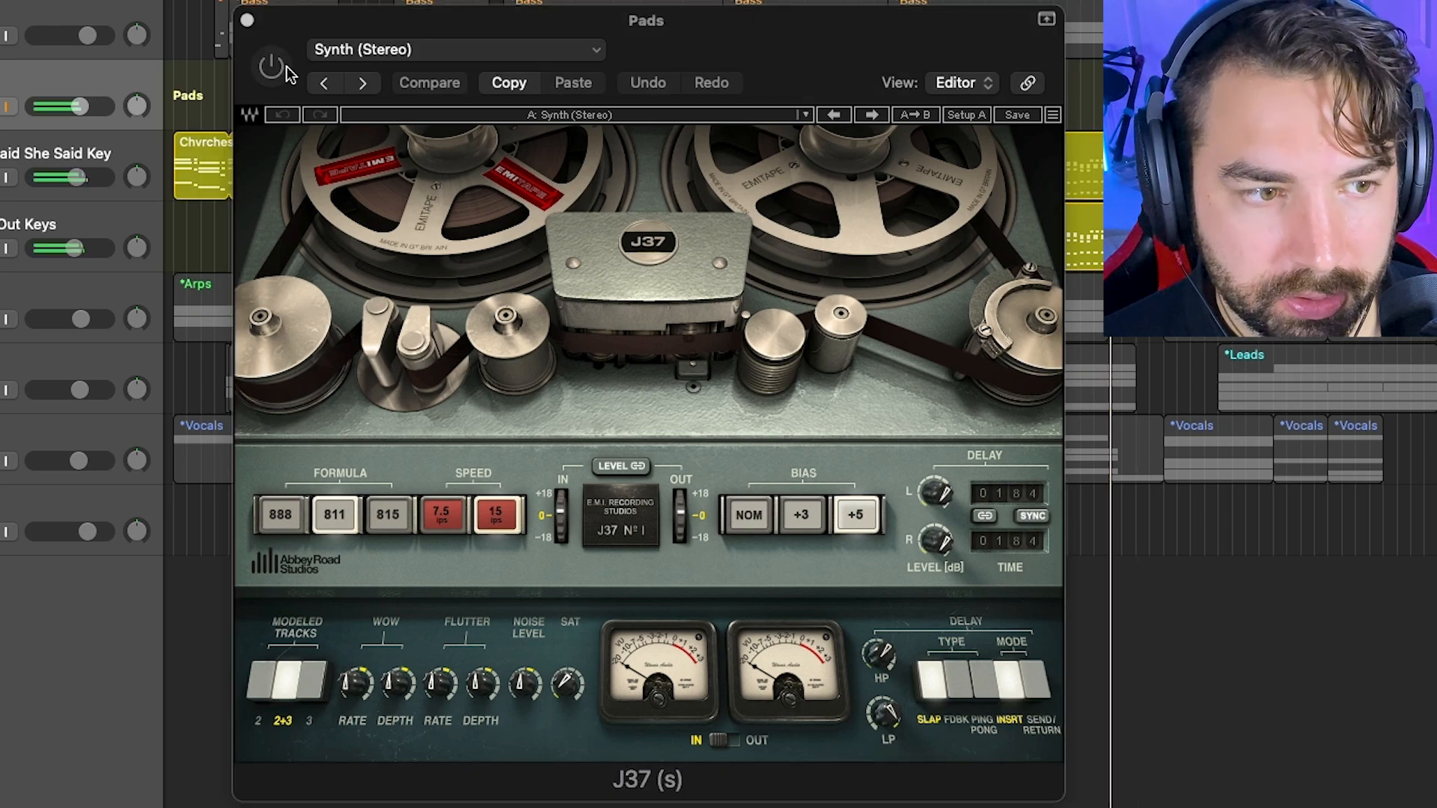
{"action": "left_click", "coordinate": [276, 66]}
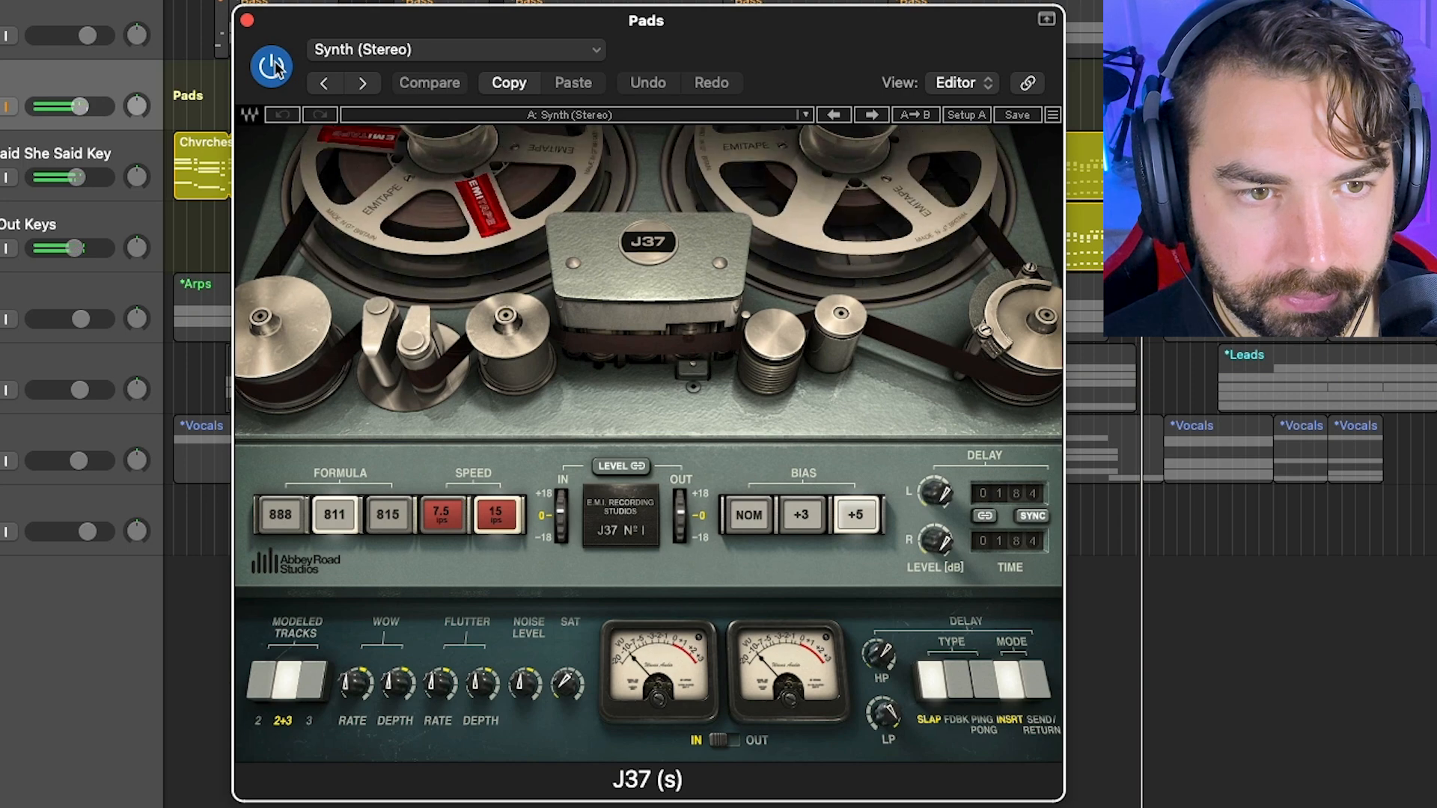
{"action": "left_click", "coordinate": [276, 65]}
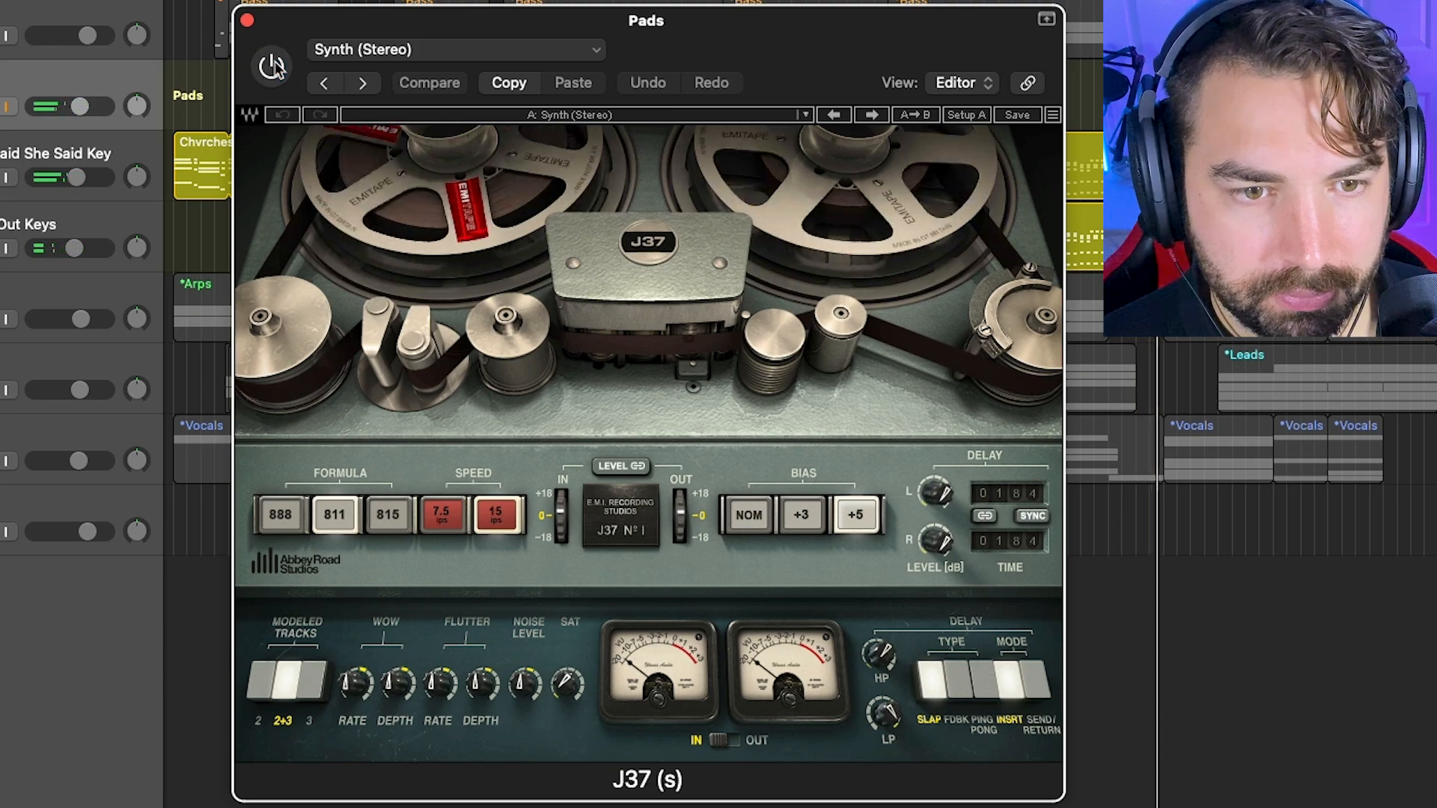
{"action": "left_click", "coordinate": [275, 66]}
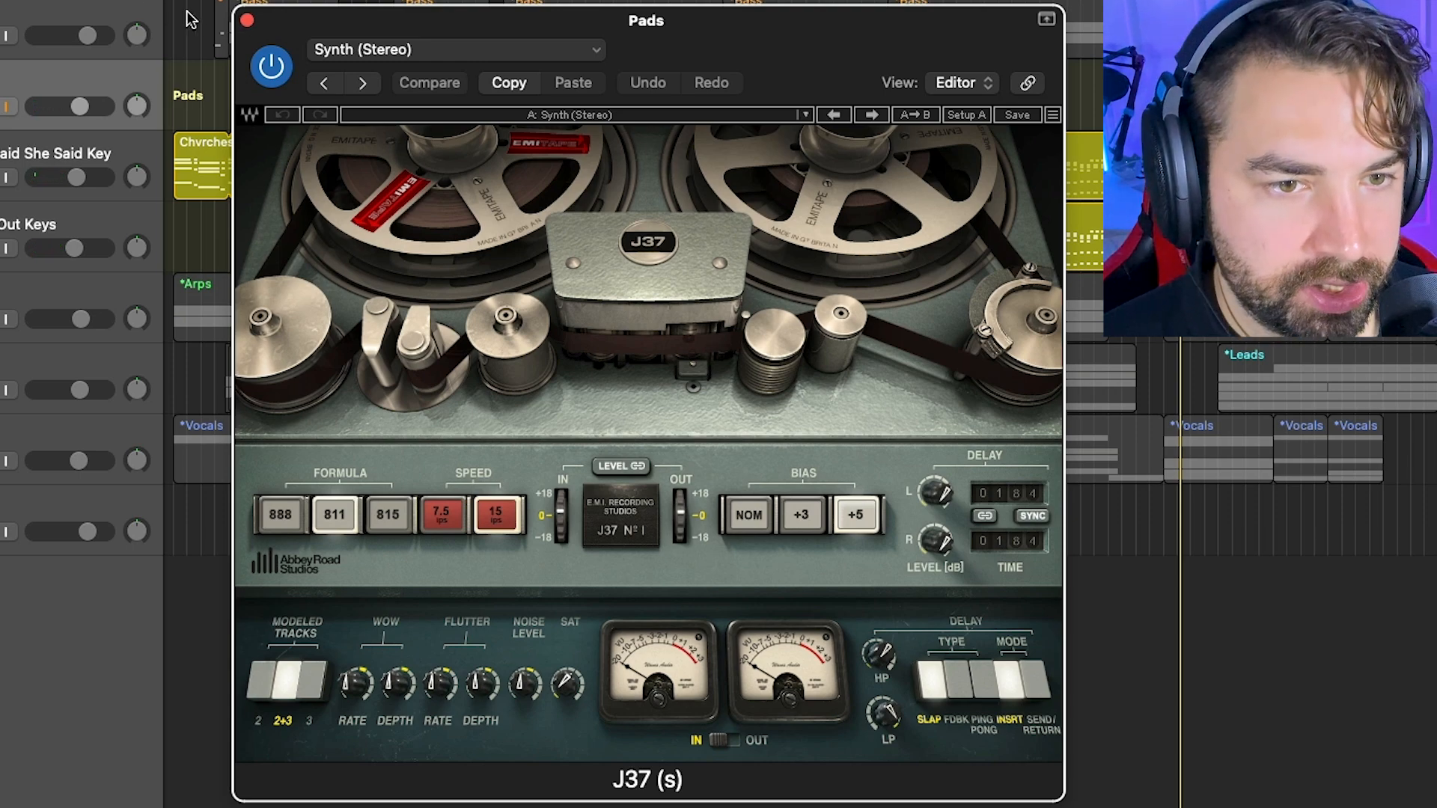
{"action": "left_click", "coordinate": [247, 20]}
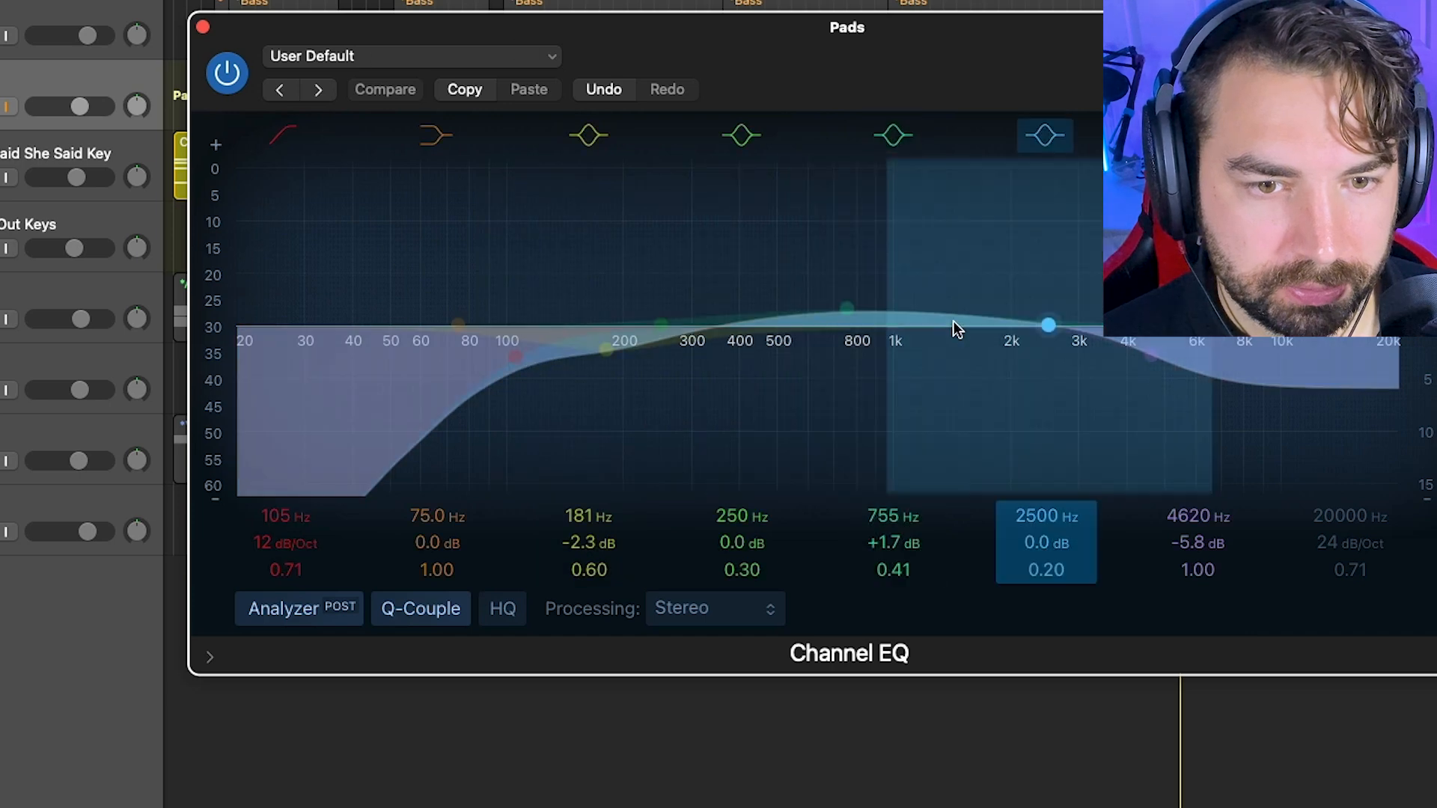
- Review the Channel EQ and OneKnob Pumper settings on the Pads stack and close both plug-ins
{"action": "left_click", "coordinate": [203, 29]}
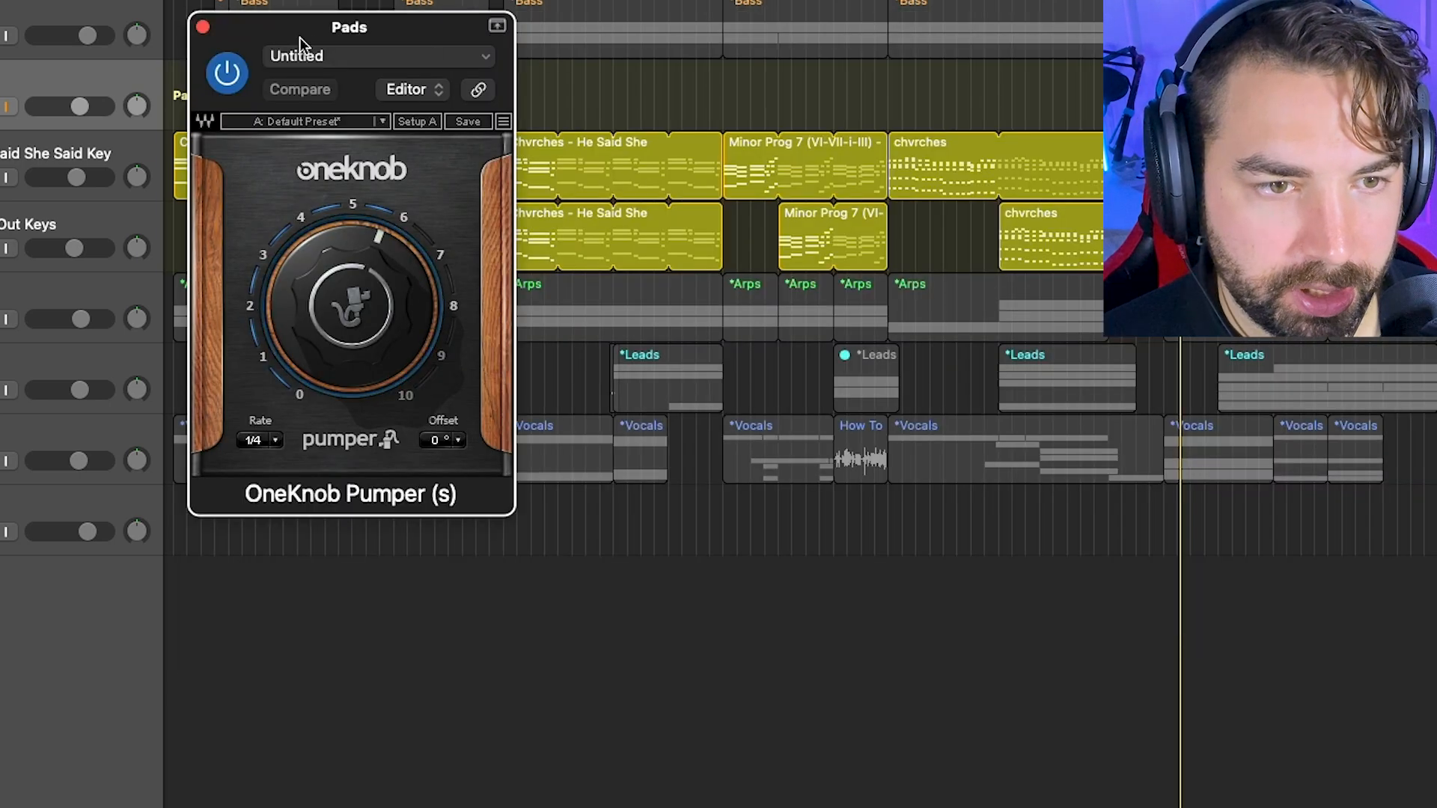
{"action": "left_click", "coordinate": [203, 27]}
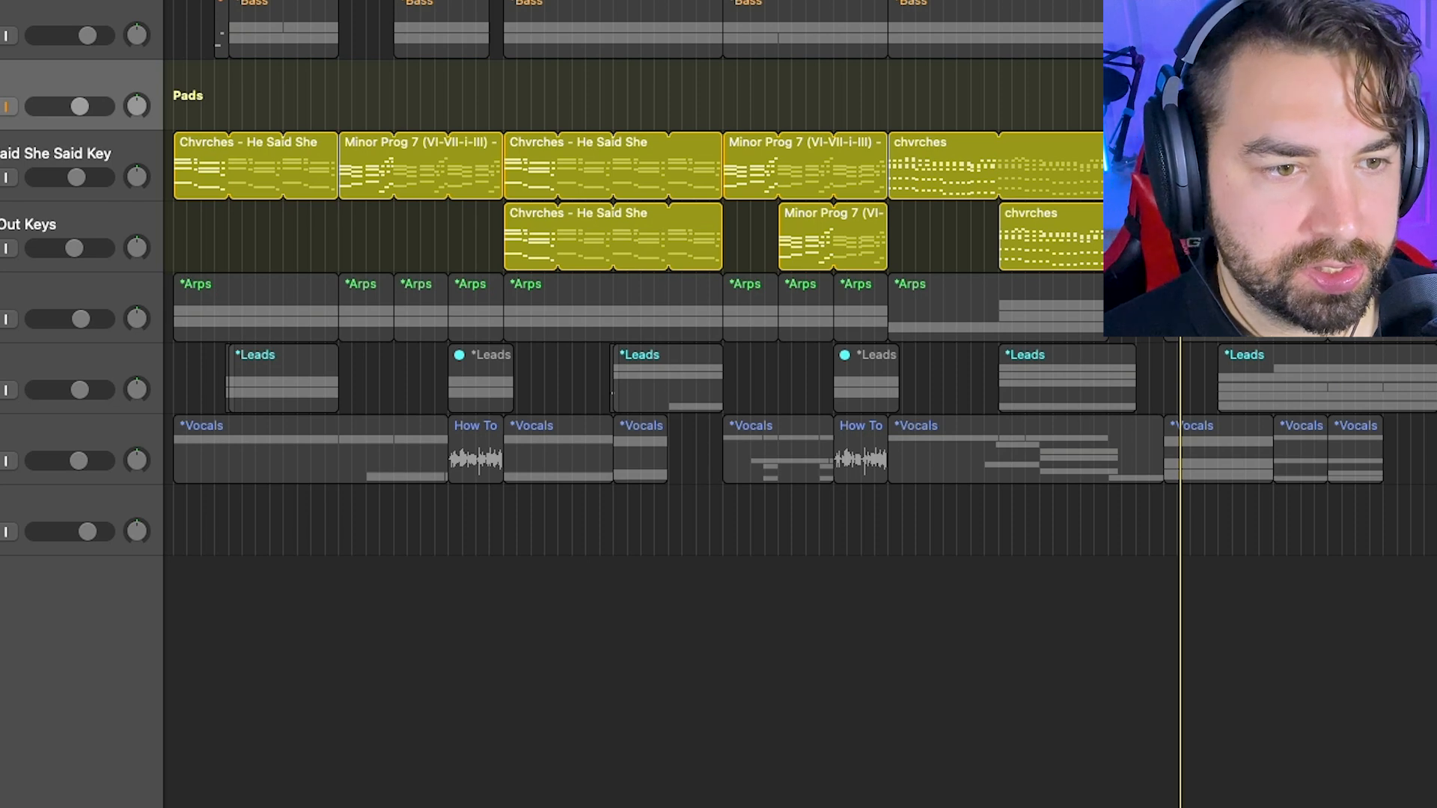
- Collapse the Pads stack and expand the Arps stack to show its individual tracks
{"action": "left_click", "coordinate": [2, 107]}
{"action": "left_click", "coordinate": [2, 157]}
{"action": "left_click", "coordinate": [2, 178]}
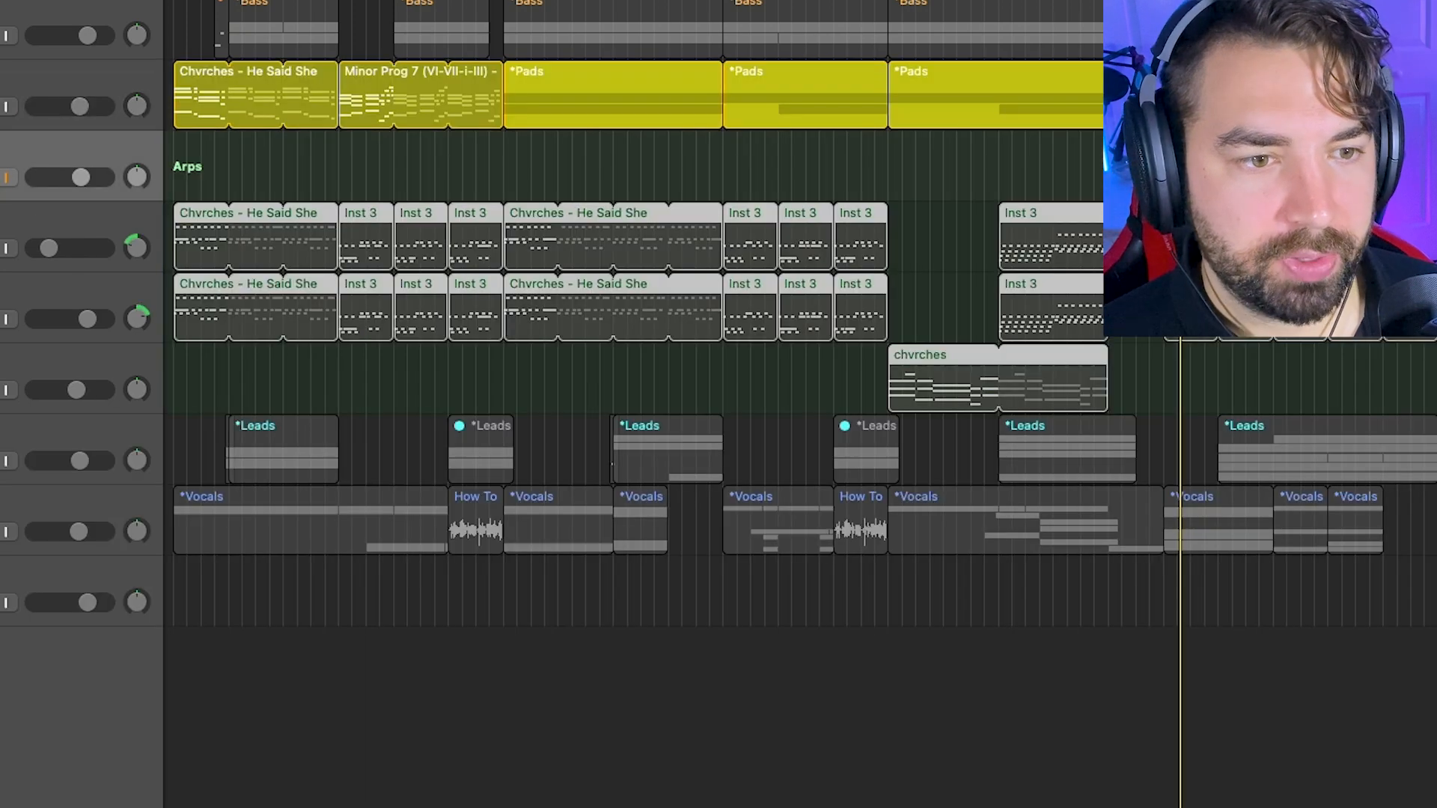
- Review the Syntronik 2 instruments on the first two arp tracks, Mill Valley Pluck and the M-12 patch, closing each window
{"action": "left_click", "coordinate": [3, 232]}
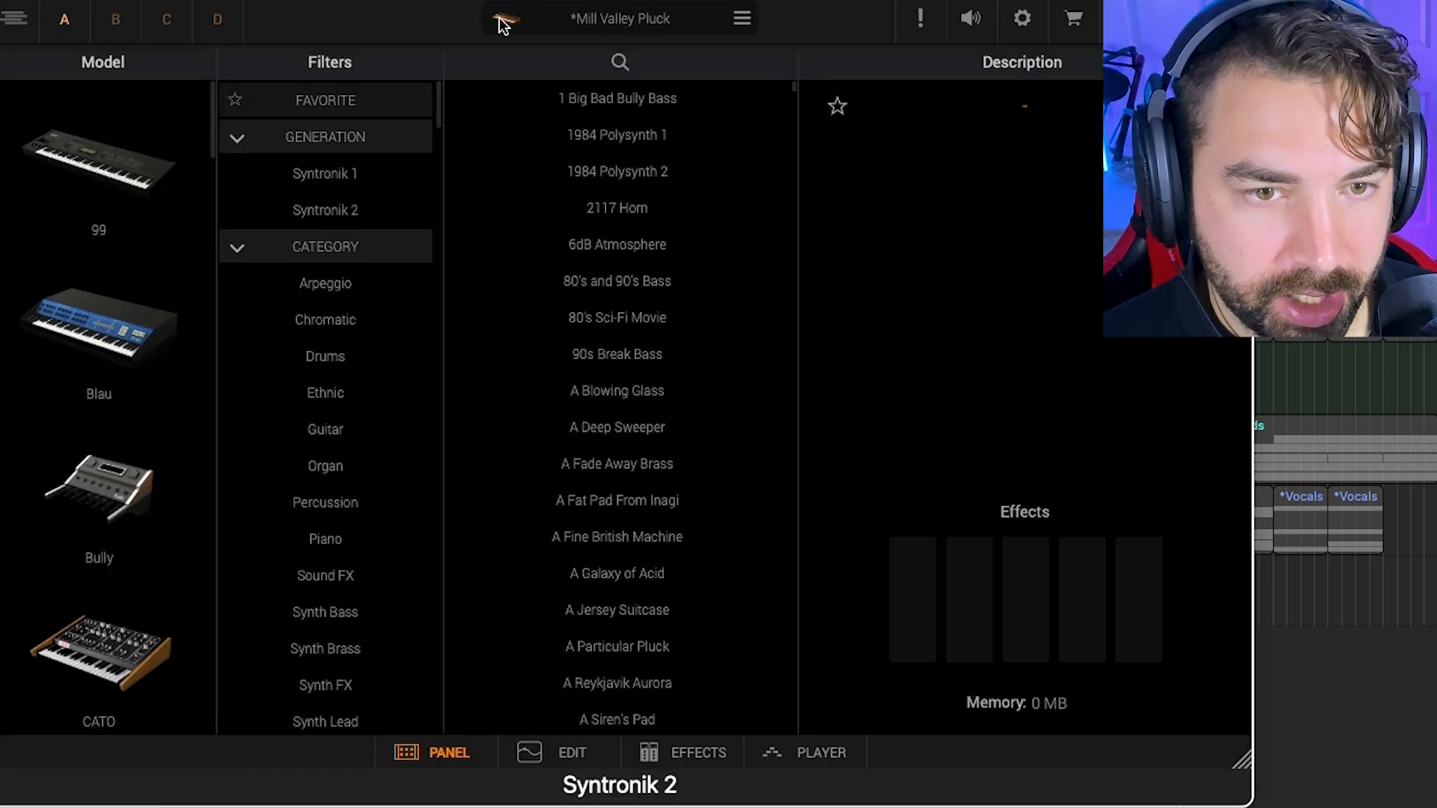
{"action": "key", "text": "super+w"}
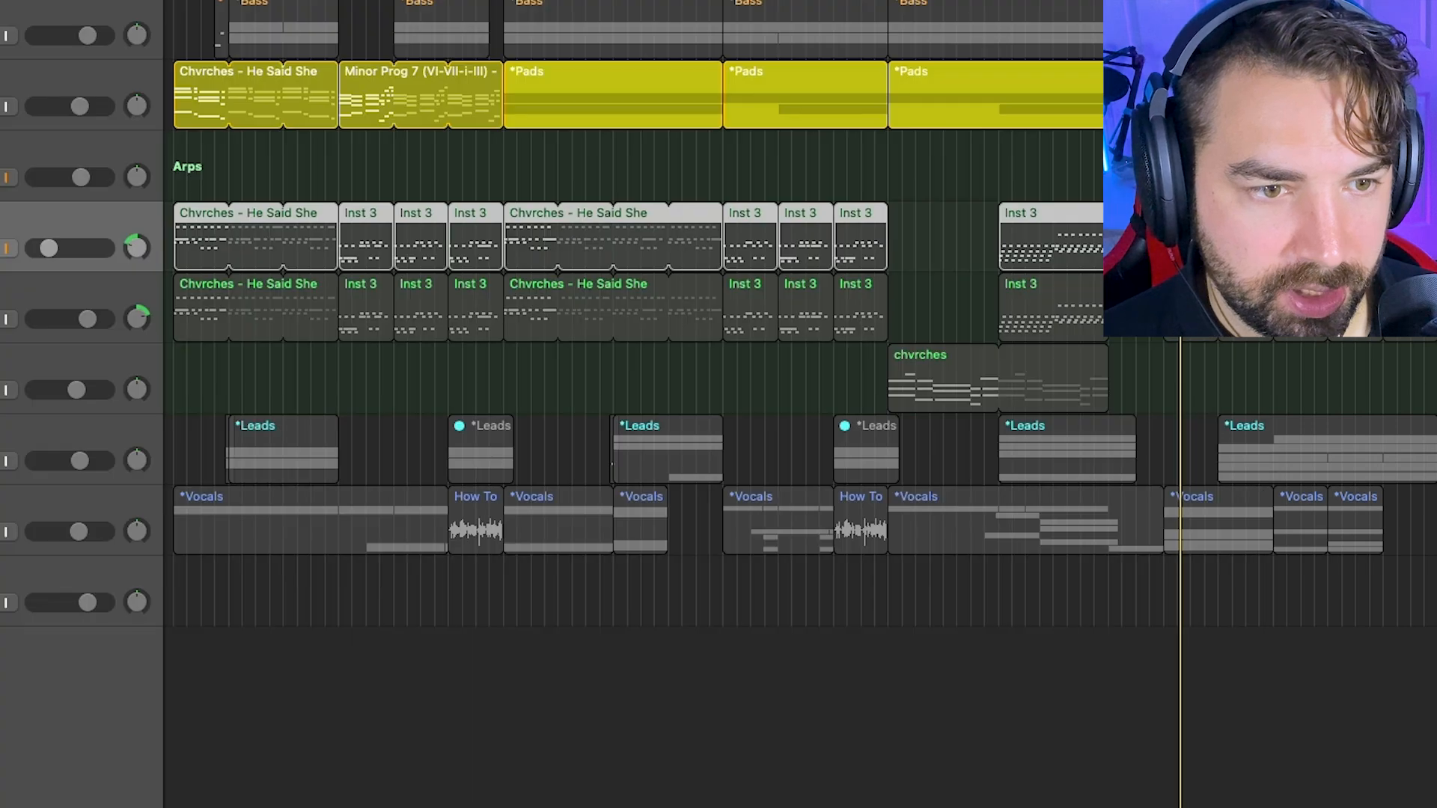
{"action": "left_click", "coordinate": [3, 307]}
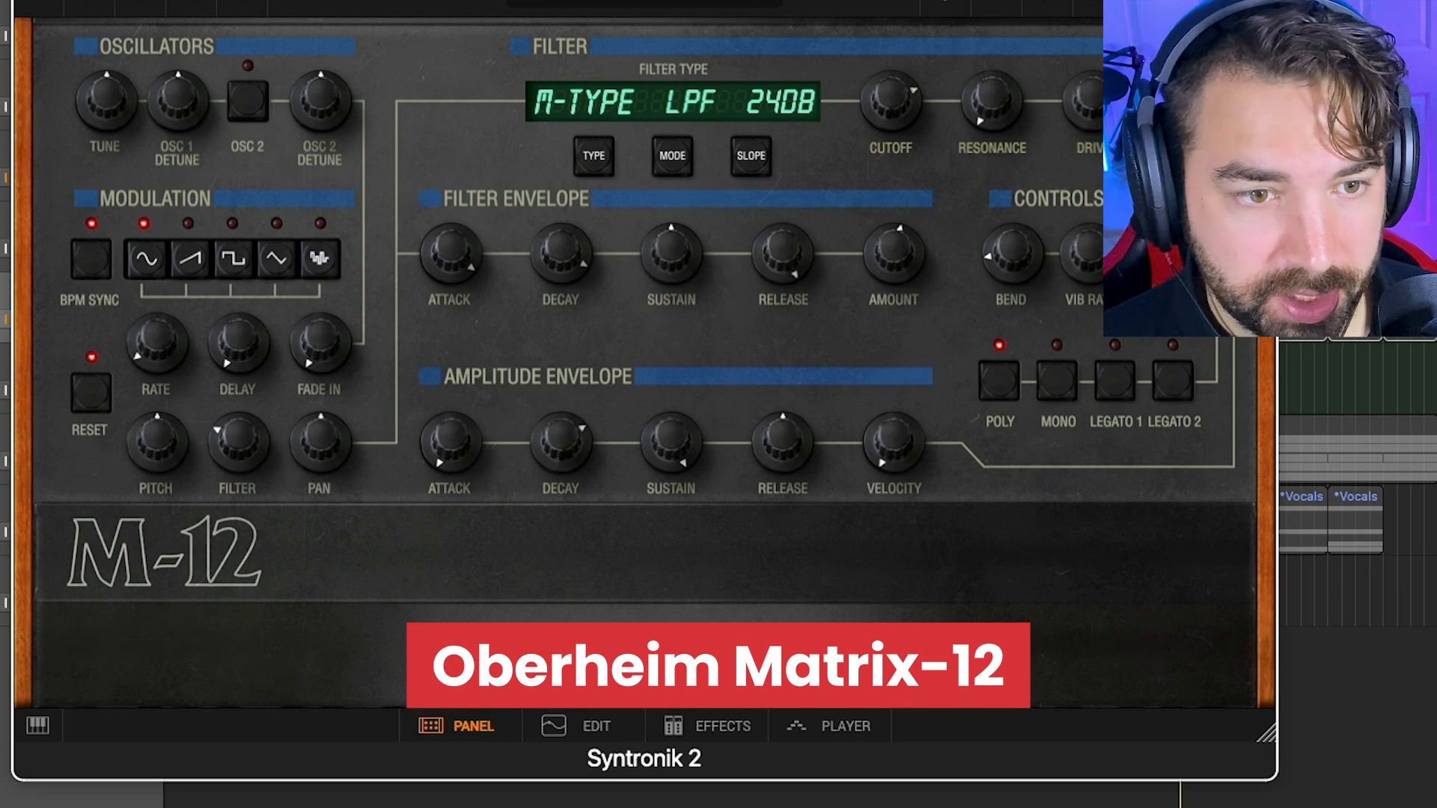
{"action": "key", "text": "super+w"}
- Solo the first arp track alongside the pads and play it, looping the three Inst 3 regions before the second He Said She region
{"action": "left_click", "coordinate": [516, 1]}
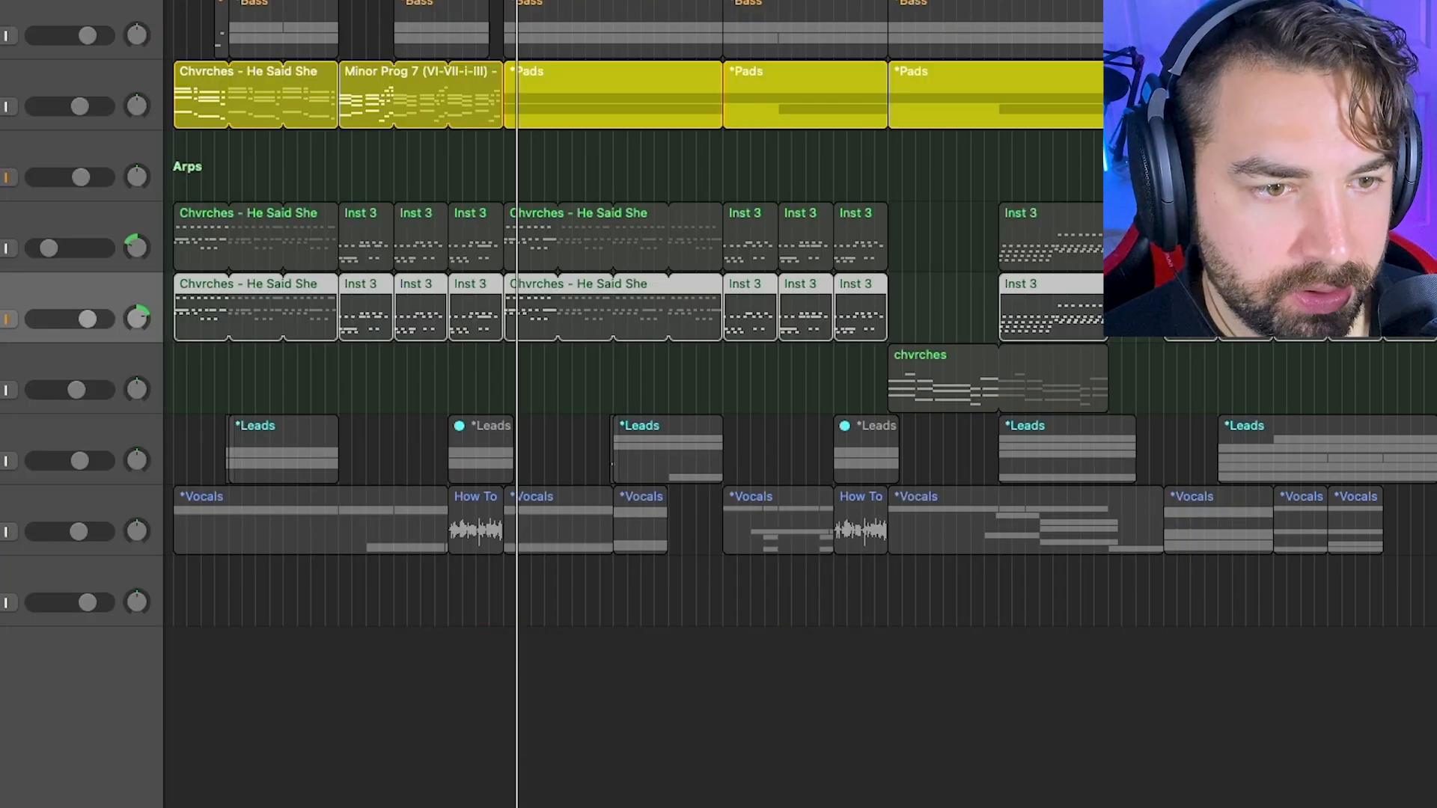
{"action": "left_click", "coordinate": [1, 247]}
{"action": "left_click", "coordinate": [1, 238]}
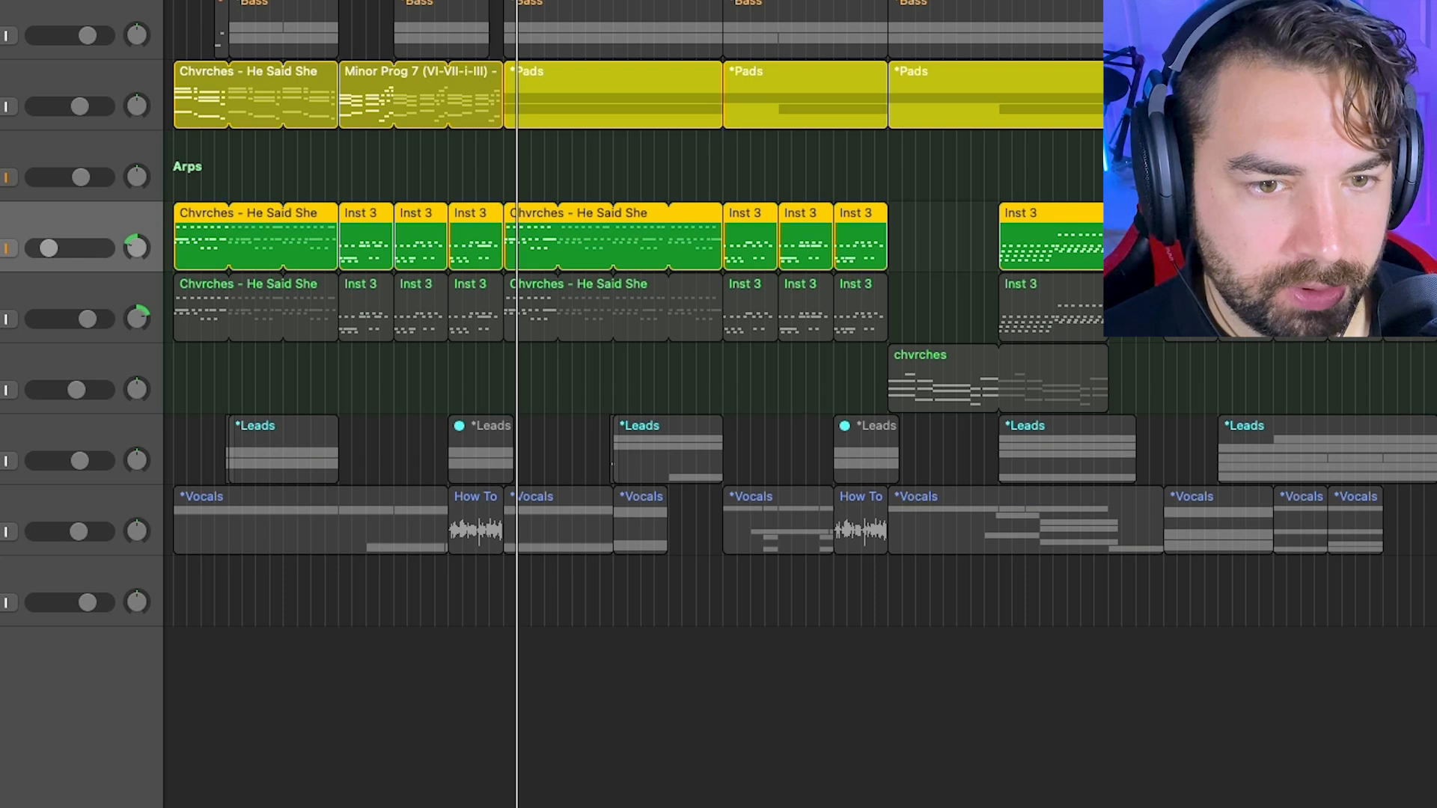
{"action": "key", "text": "space"}
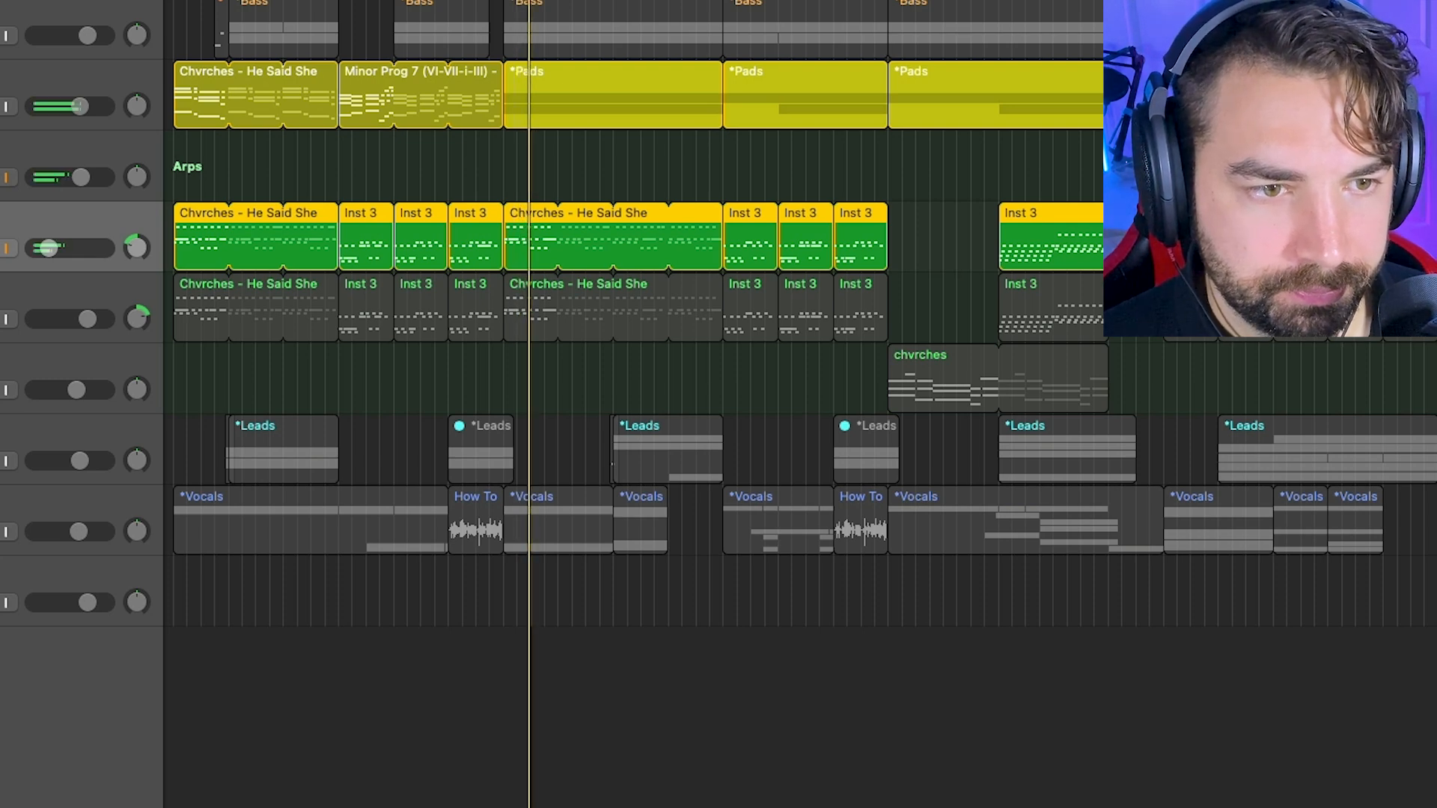
{"action": "left_click", "coordinate": [352, 1]}
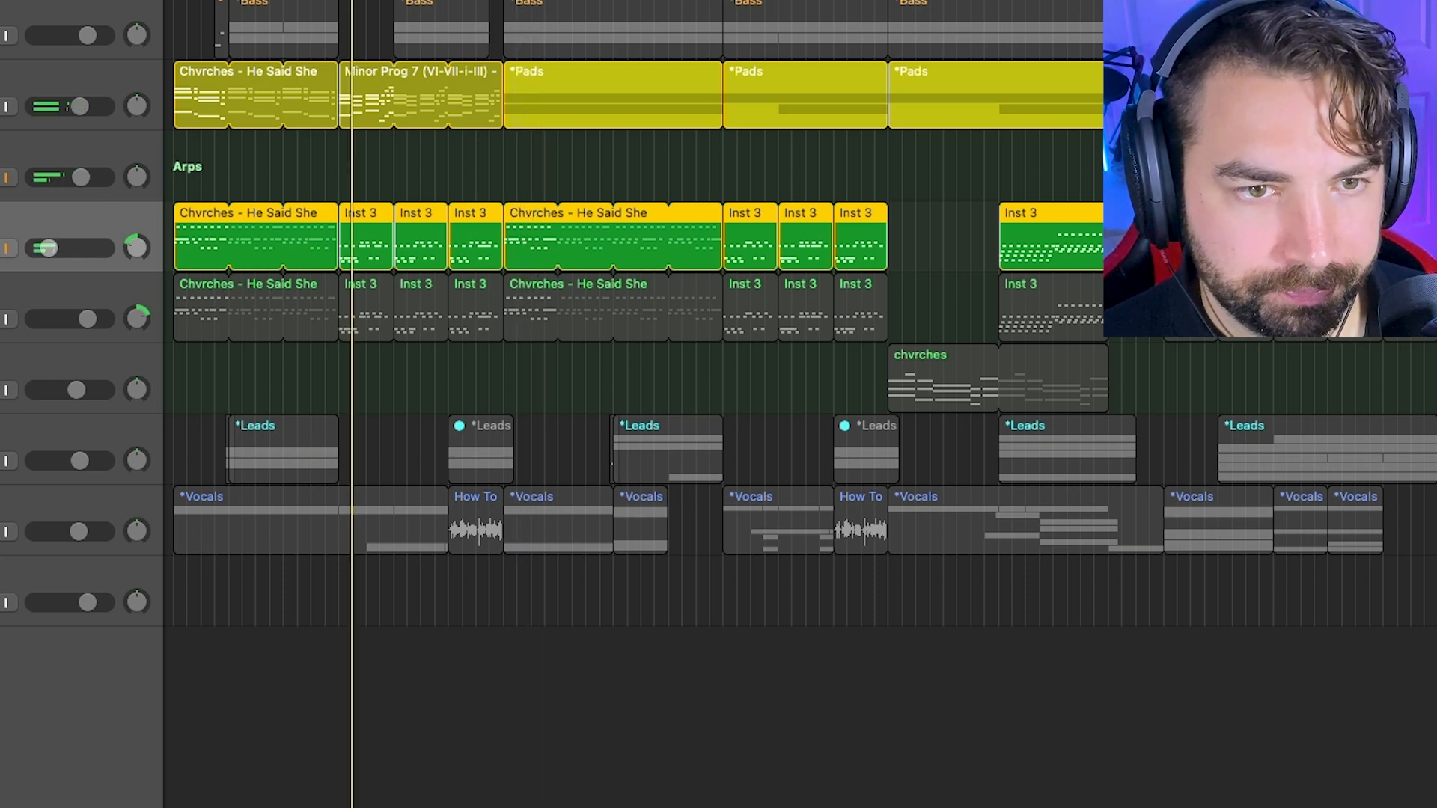
{"action": "left_click_drag", "start_coordinate": [338, 1], "coordinate": [503, 1]}
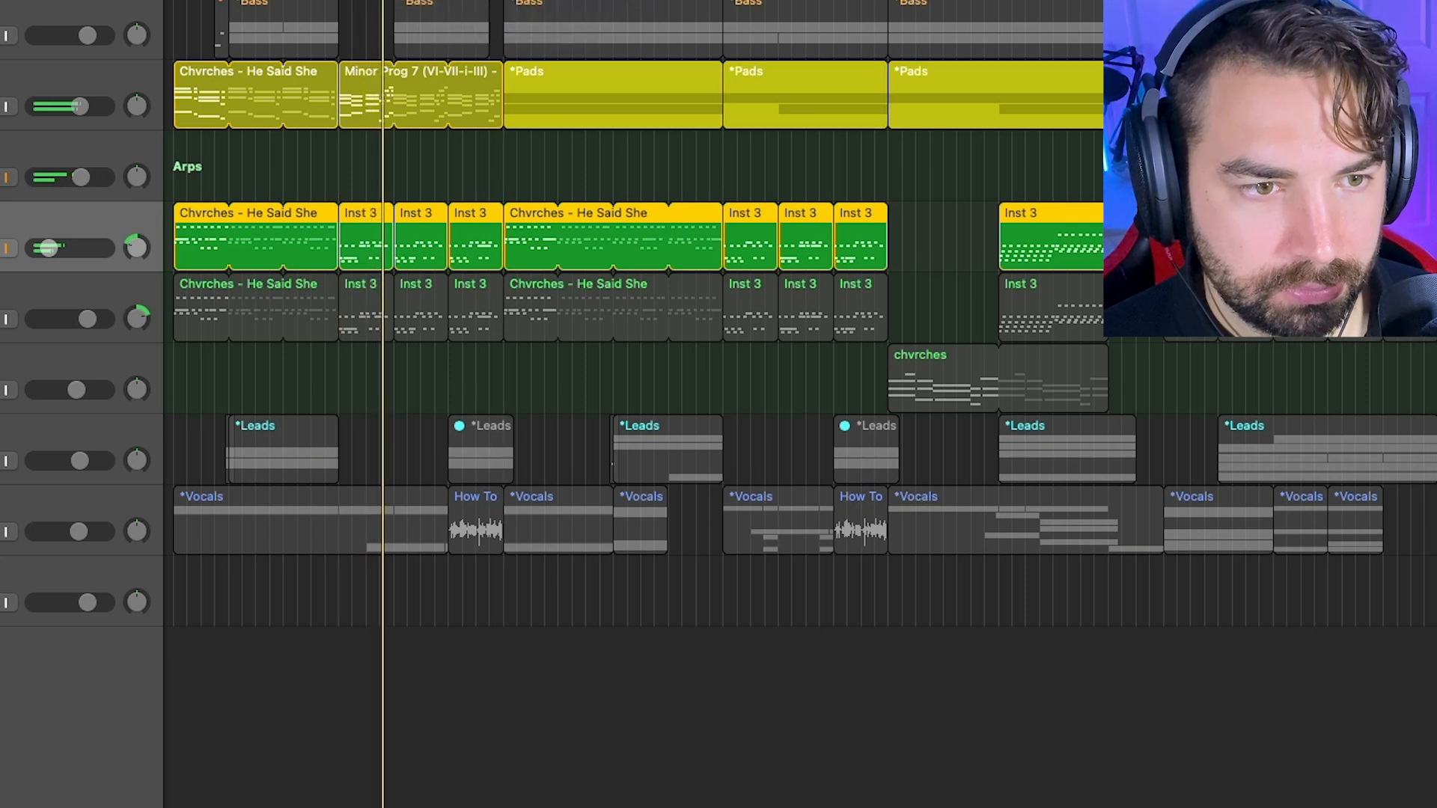
- Take the Pads stack out of the solo, collapse it, and play the second arp track together with the first
{"action": "left_click", "coordinate": [1, 106]}
{"action": "left_click", "coordinate": [2, 178]}
{"action": "left_click", "coordinate": [1, 247]}
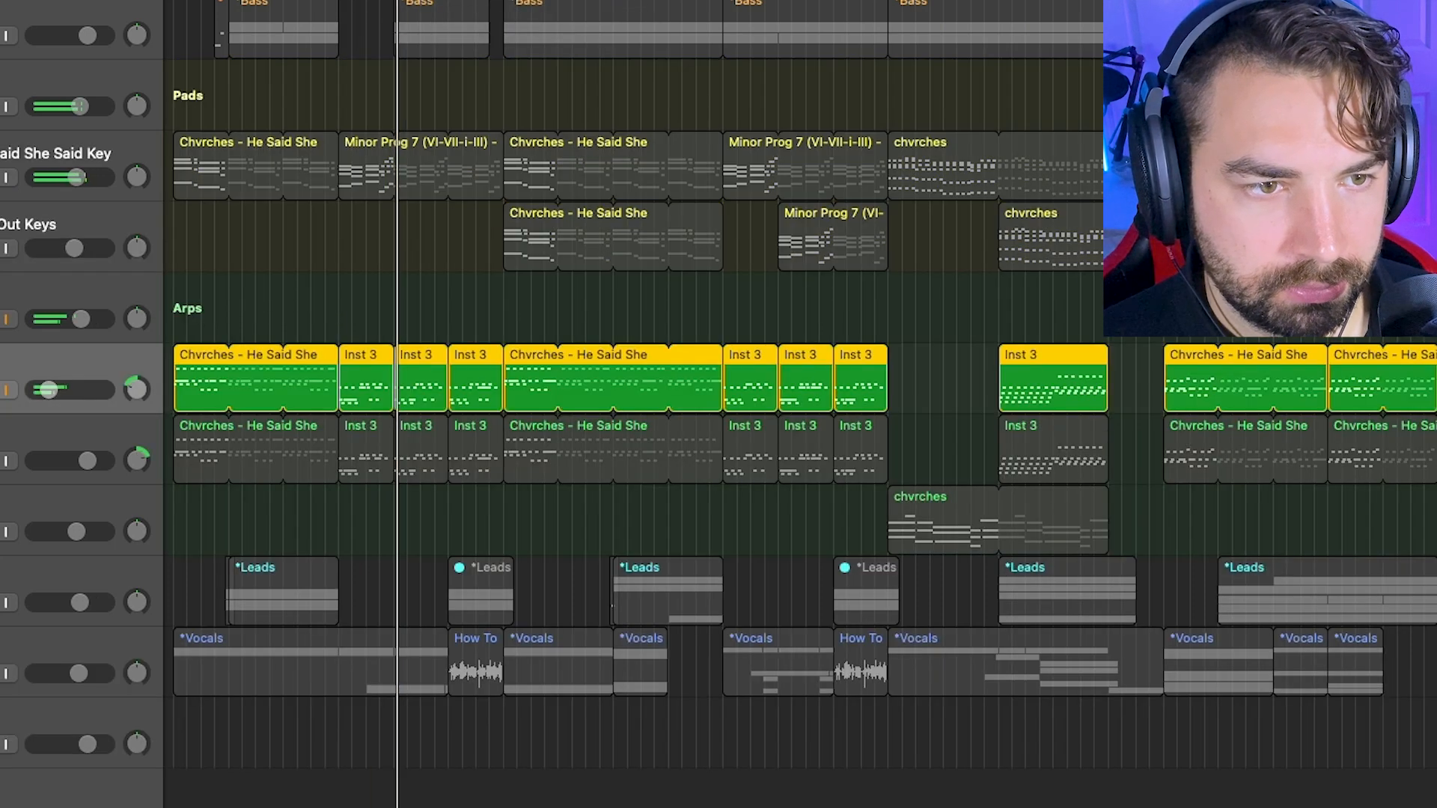
{"action": "left_click", "coordinate": [2, 106]}
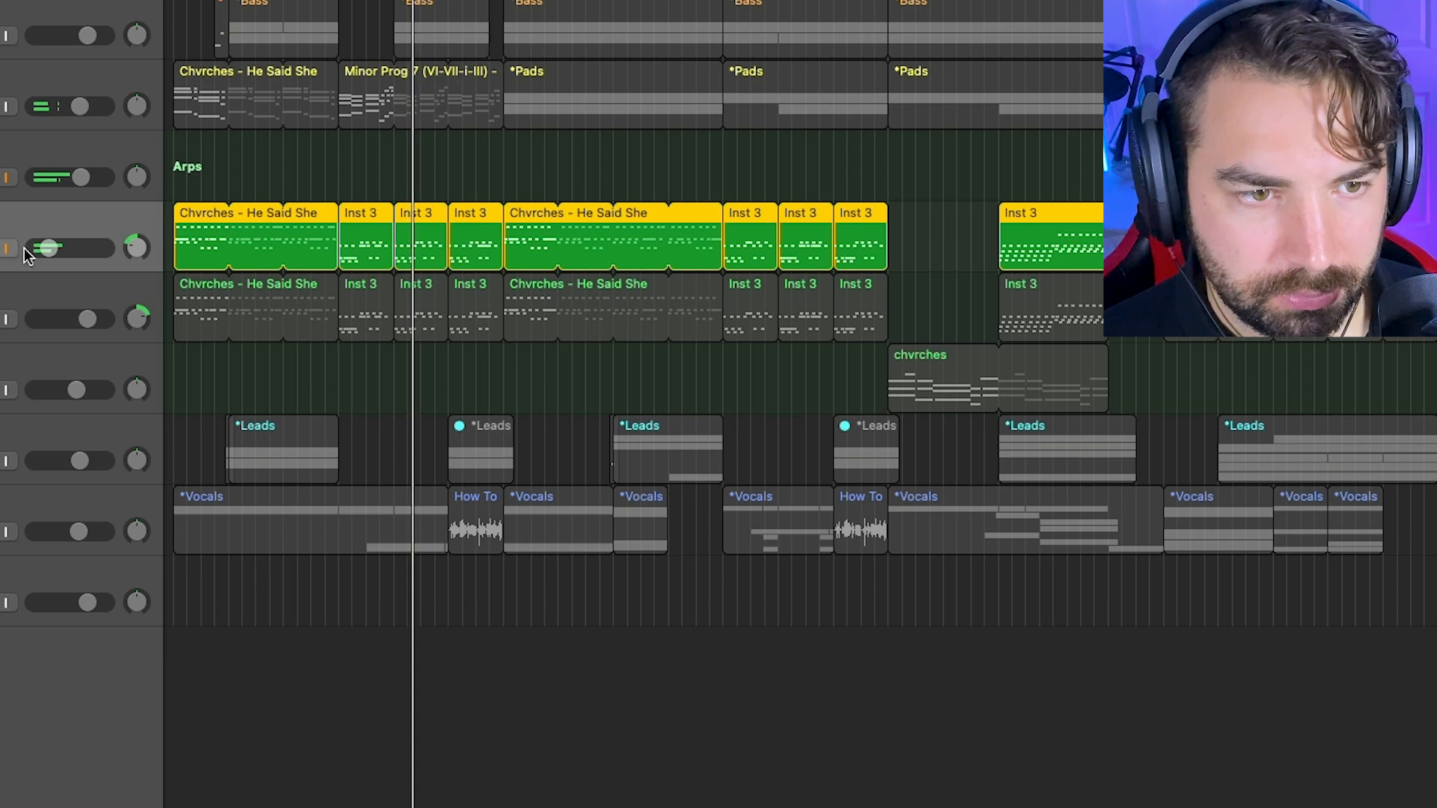
{"action": "left_click", "coordinate": [6, 319]}
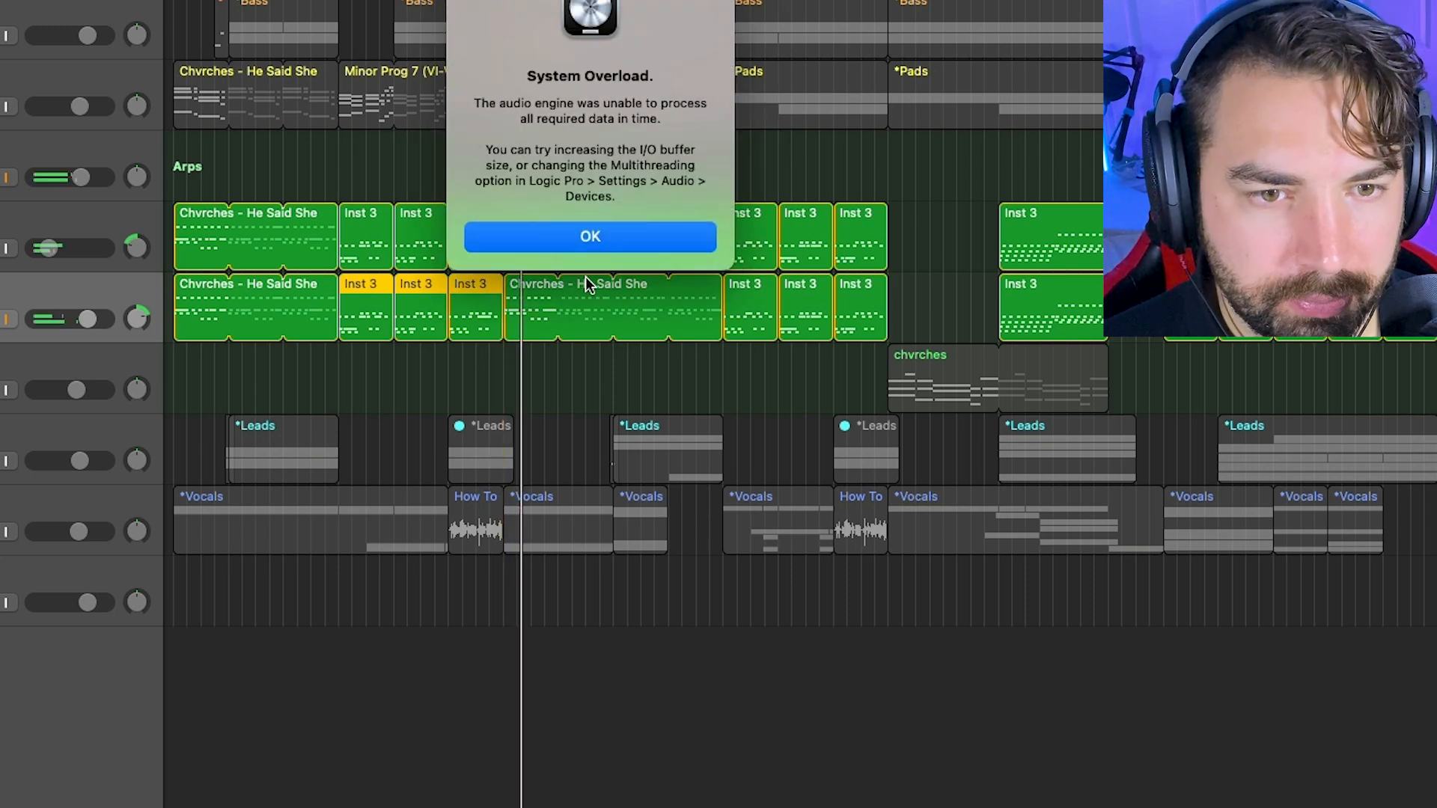
- Dismiss the overload alert and play the bass and pads with one arp track, without arps, and with the whole Arps stack
{"action": "left_click", "coordinate": [590, 238]}
{"action": "key", "text": "space"}
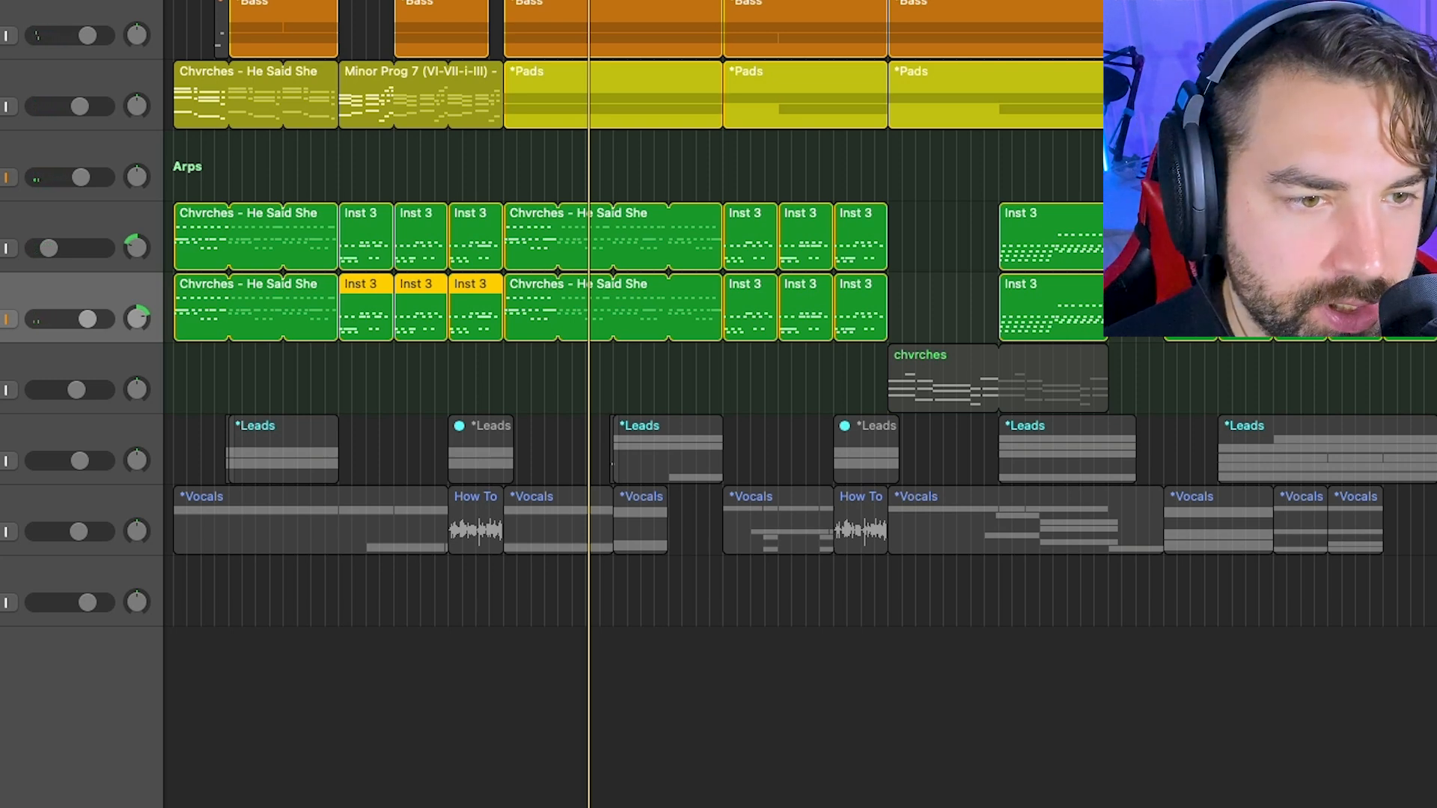
{"action": "key", "text": "space"}
{"action": "left_click", "coordinate": [0, 248]}
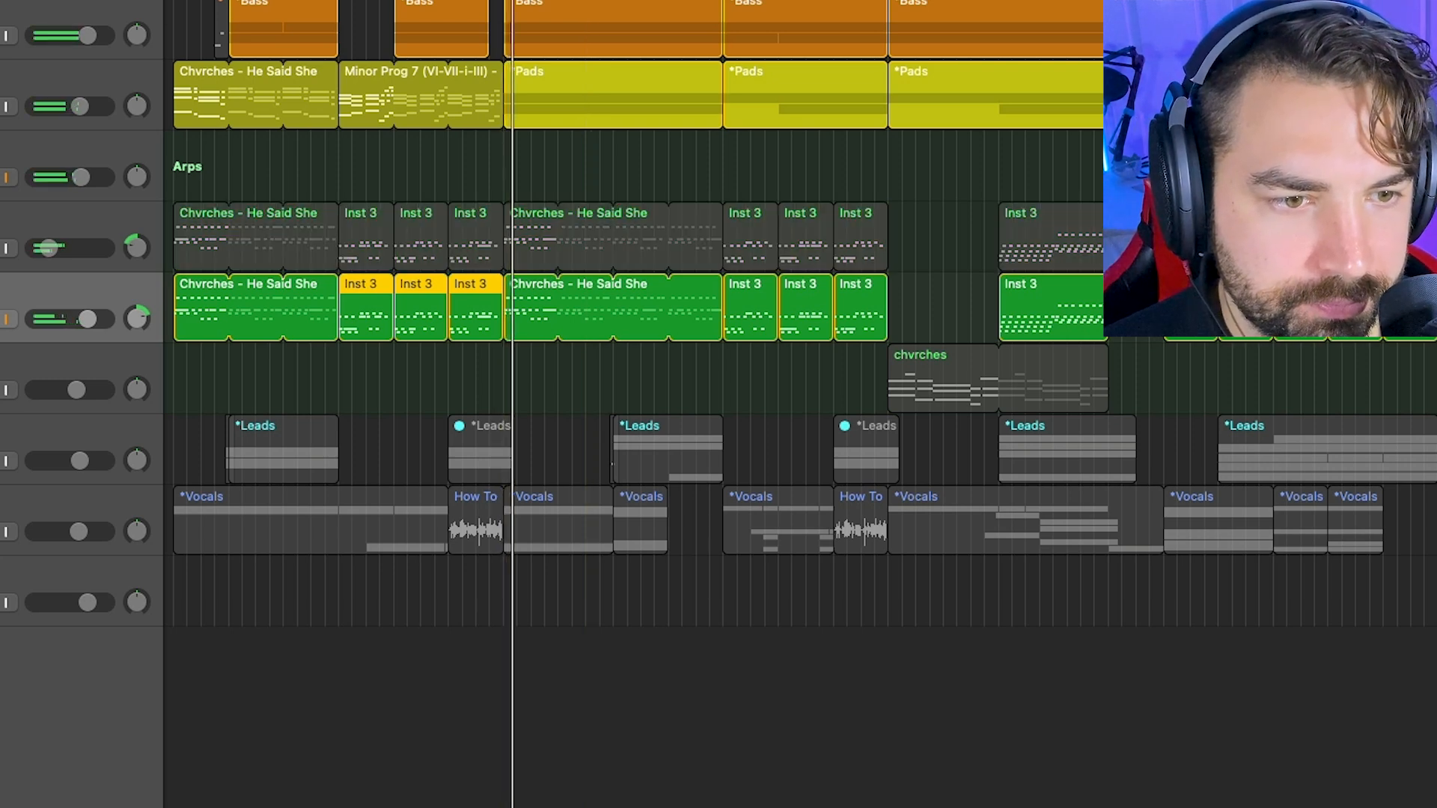
{"action": "left_click", "coordinate": [0, 319]}
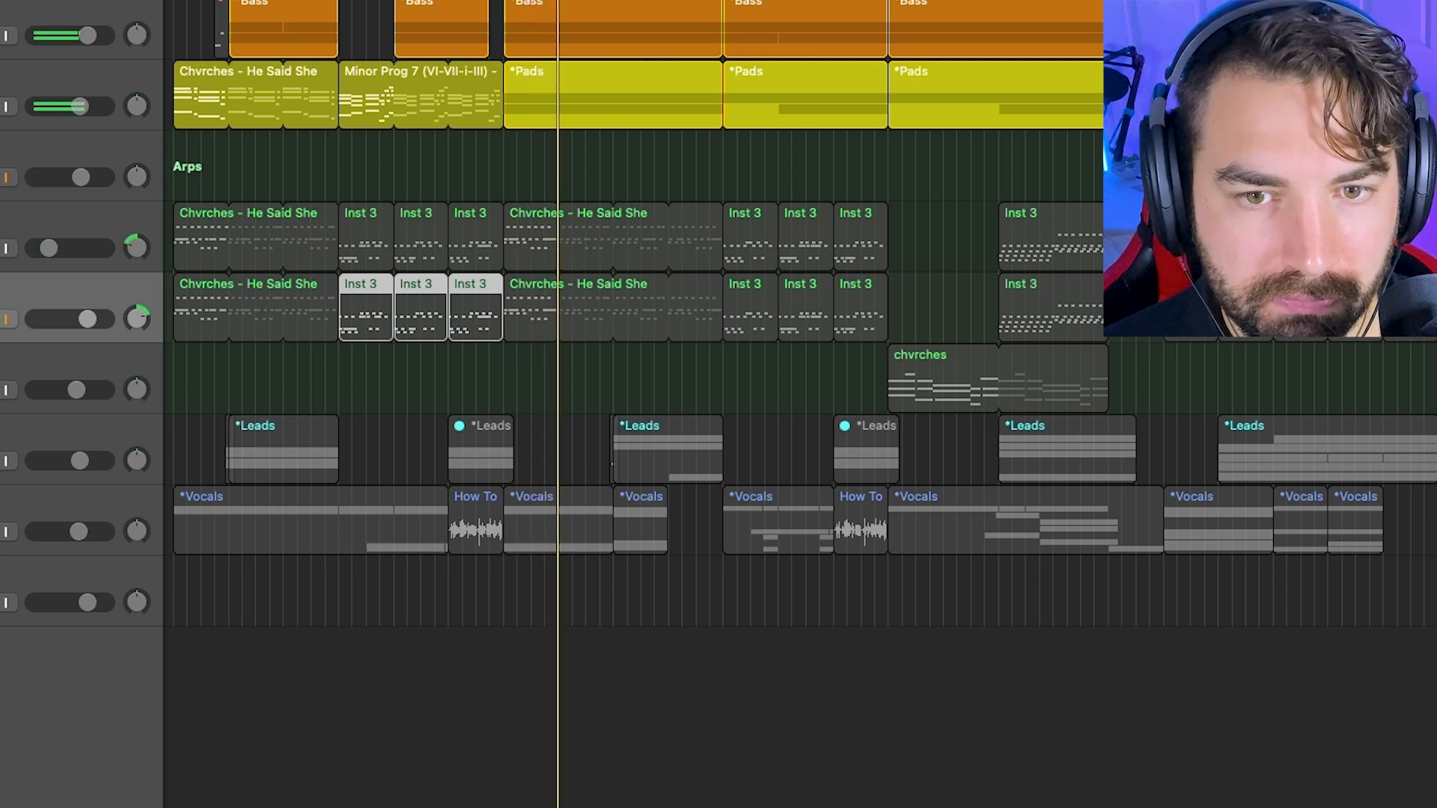
{"action": "key", "text": "m"}
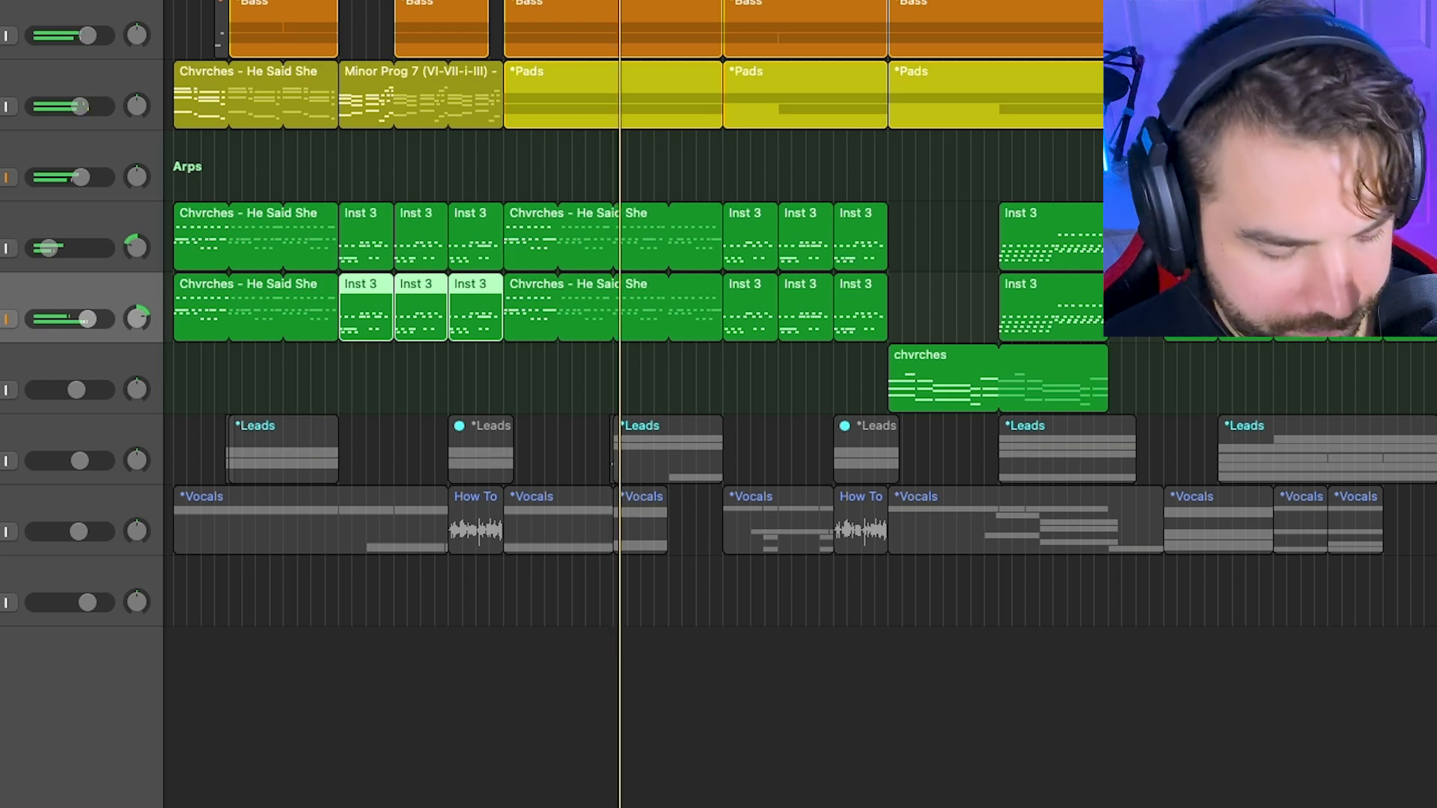
- Show track automation and bend the second arp track's 0.4-to-1.0 and 0.7-to-1.0 cutoff ramps into curves in the He Said She regions
{"action": "key", "text": "a"}
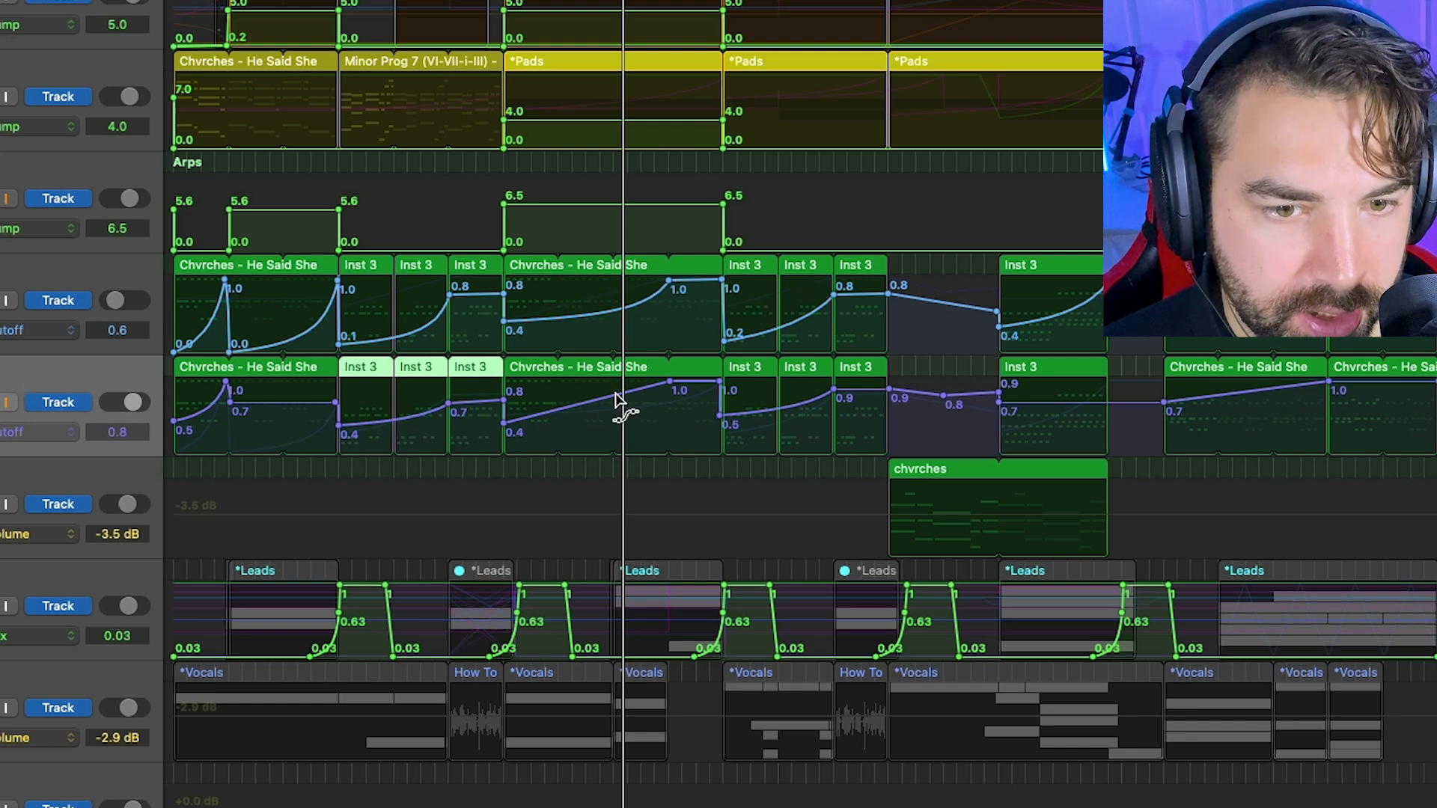
{"action": "left_click_drag", "start_coordinate": [616, 399], "coordinate": [632, 454]}
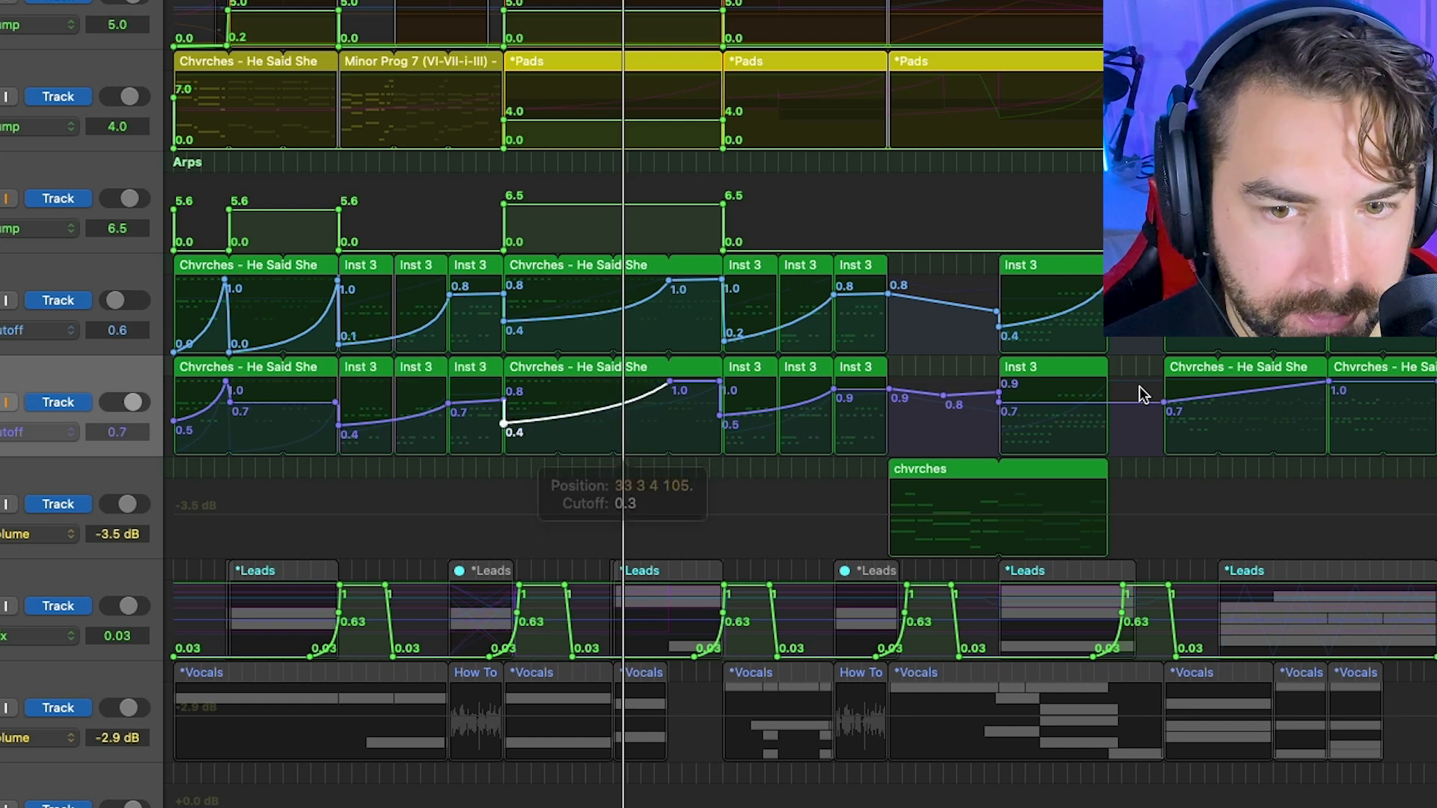
{"action": "left_click_drag", "start_coordinate": [1283, 403], "coordinate": [1283, 423]}
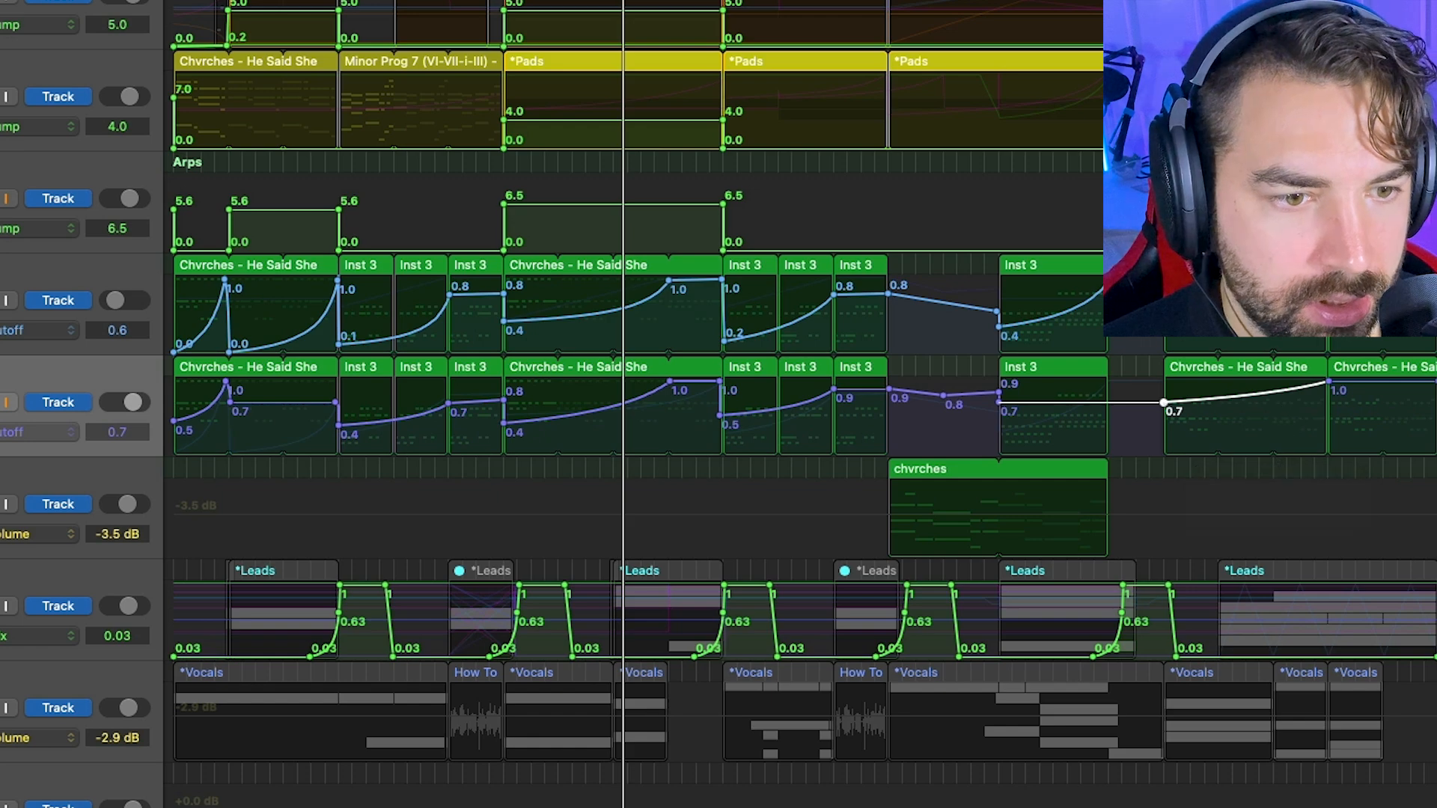
- Display the second arp track's Lo-Fi Bandwidth automation, play the track soloed with Syntronik 2's effects open, and close the plug-in
{"action": "left_click", "coordinate": [3, 378]}
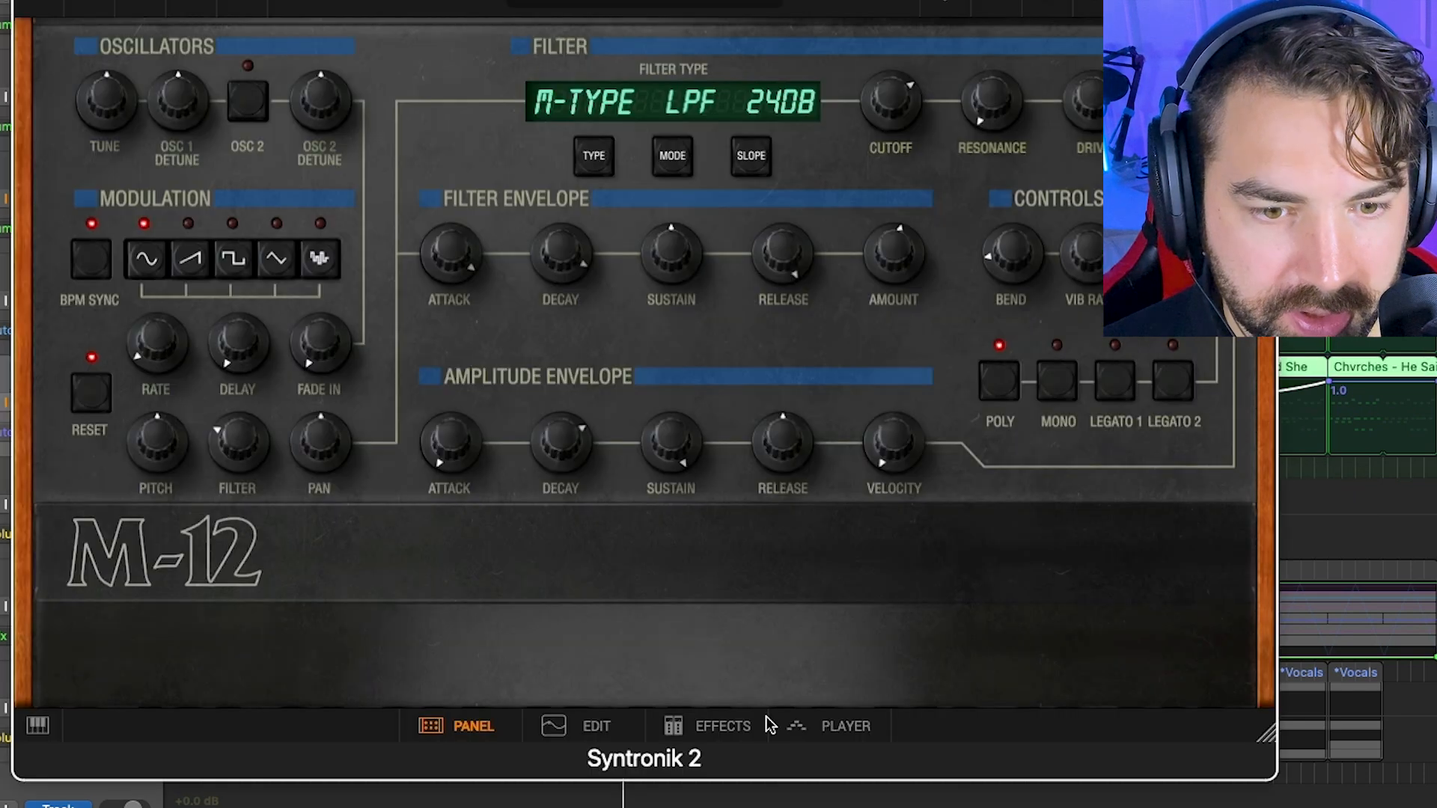
{"action": "left_click", "coordinate": [735, 725]}
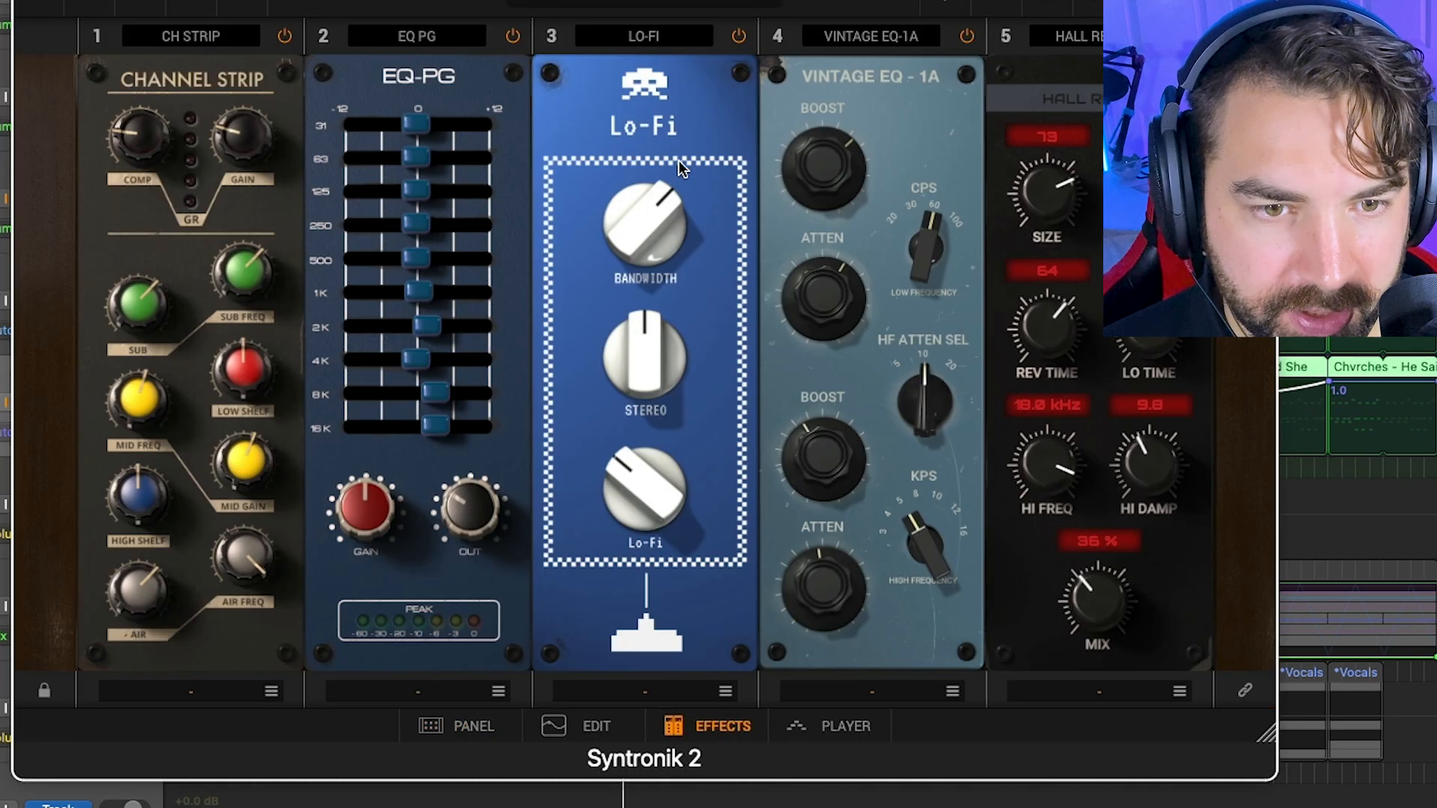
{"action": "left_click_drag", "start_coordinate": [569, 2], "coordinate": [692, 591]}
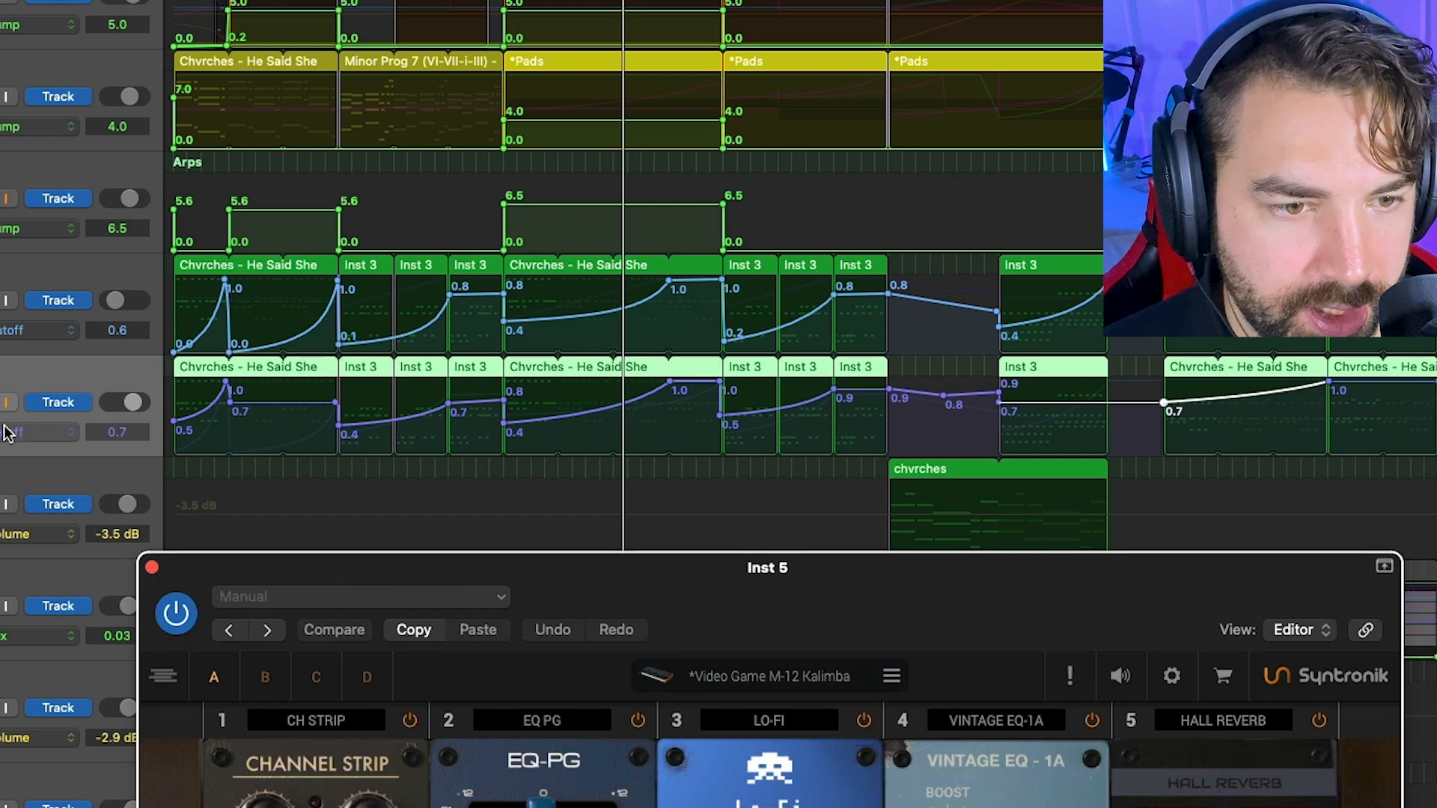
{"action": "left_click", "coordinate": [7, 432]}
{"action": "left_click", "coordinate": [97, 392]}
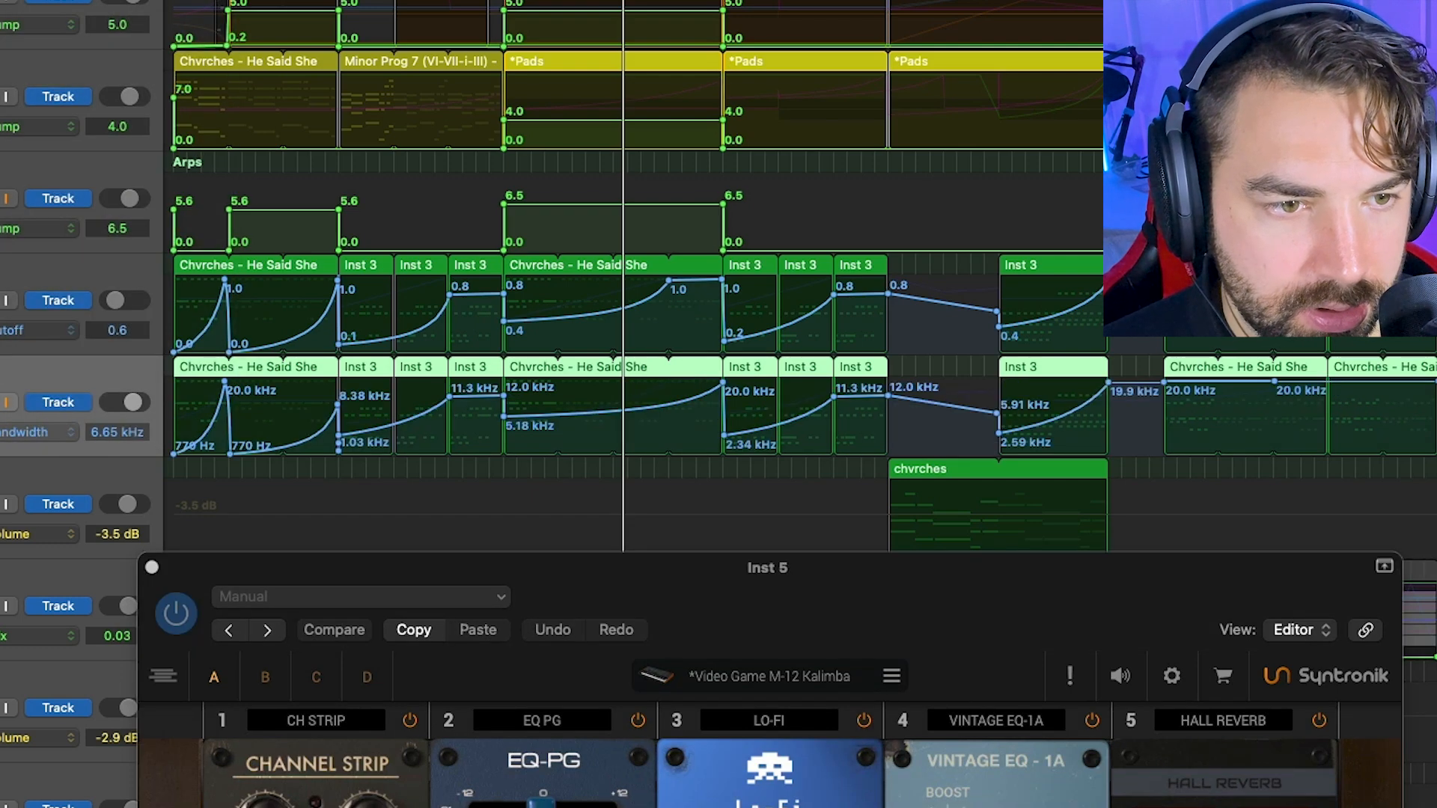
{"action": "key", "text": "s"}
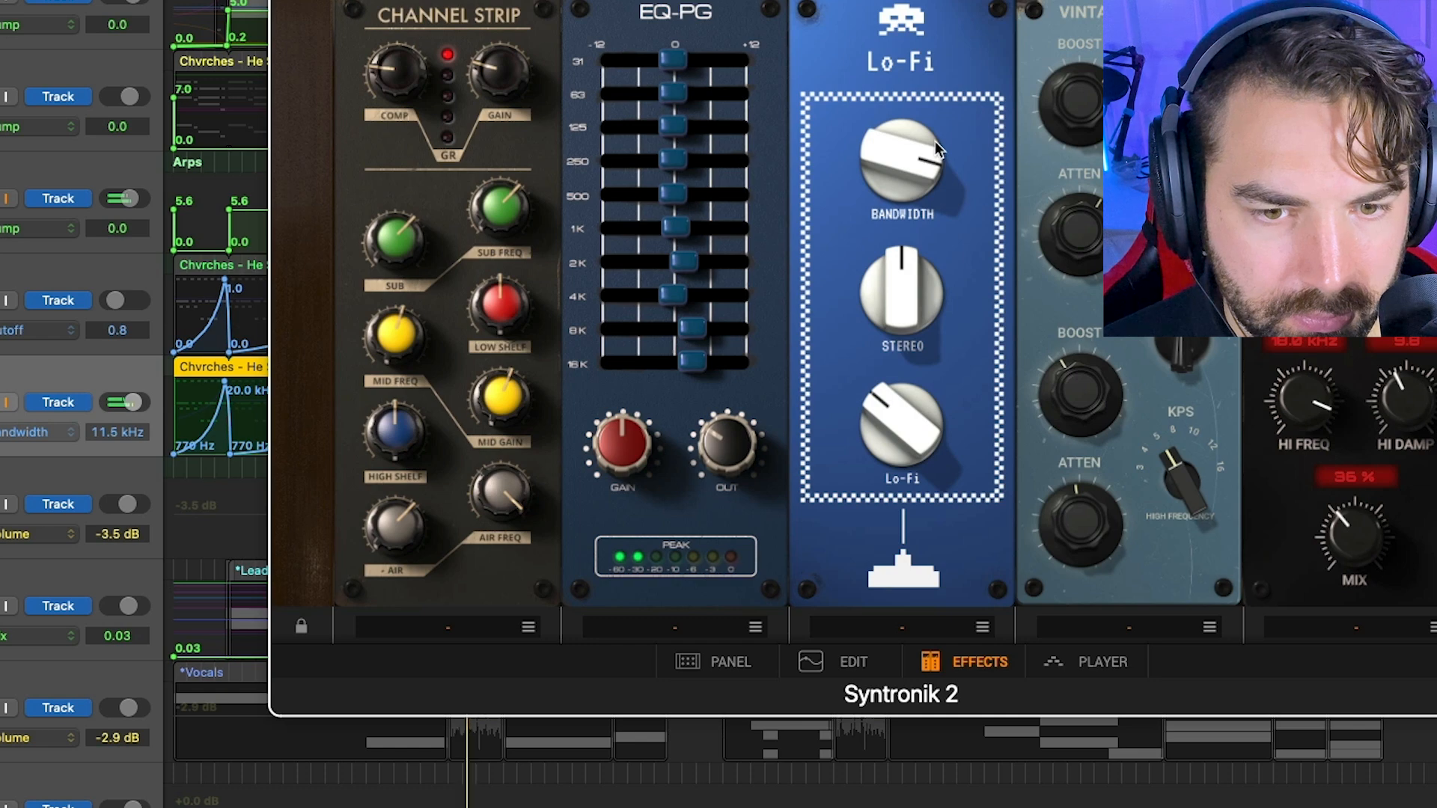
{"action": "left_click", "coordinate": [286, 0]}
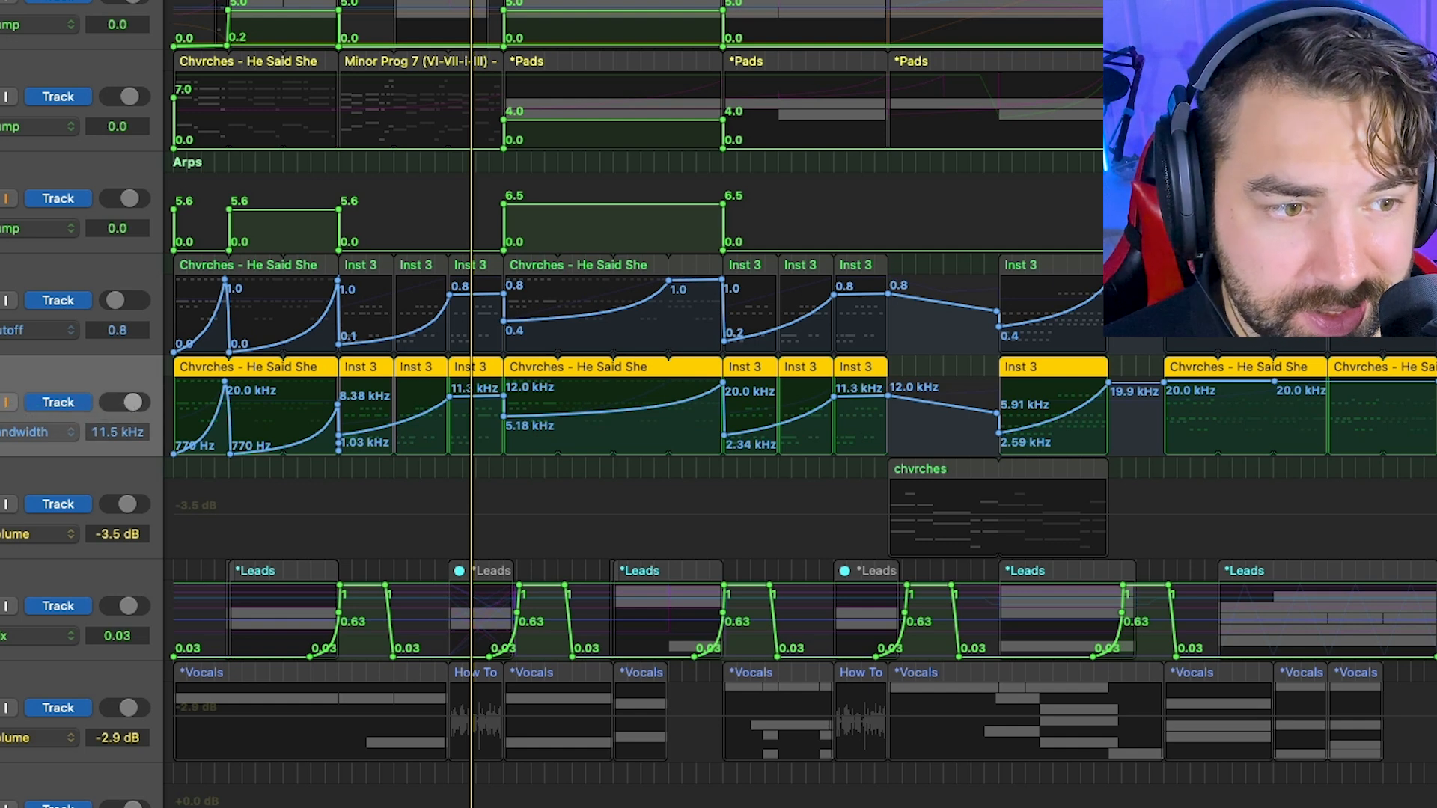
- Review Magma BB Tubes on the first arp track, close it, and open Comeback Kid on the second arp track
{"action": "left_click", "coordinate": [3, 276]}
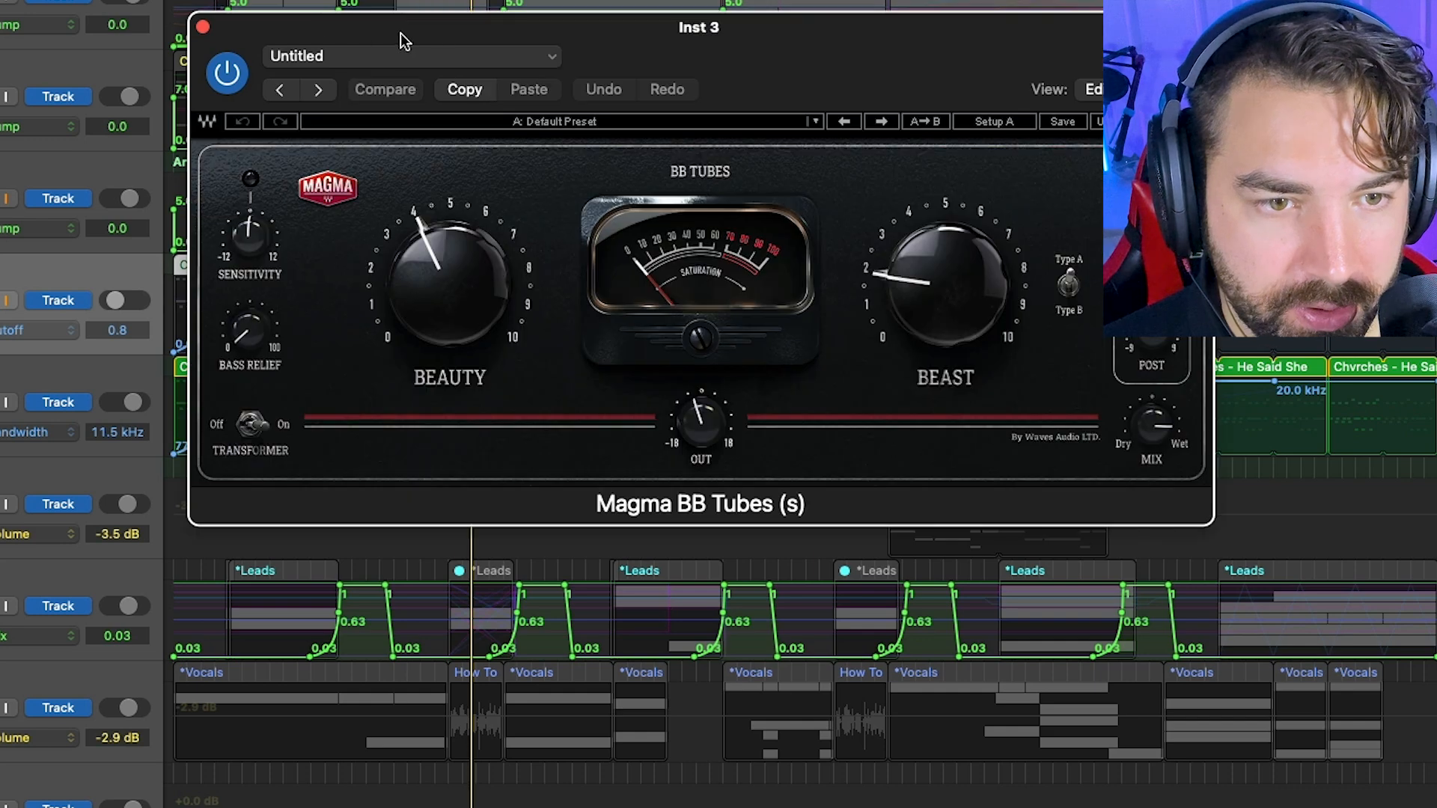
{"action": "left_click", "coordinate": [202, 28]}
{"action": "left_click", "coordinate": [29, 371]}
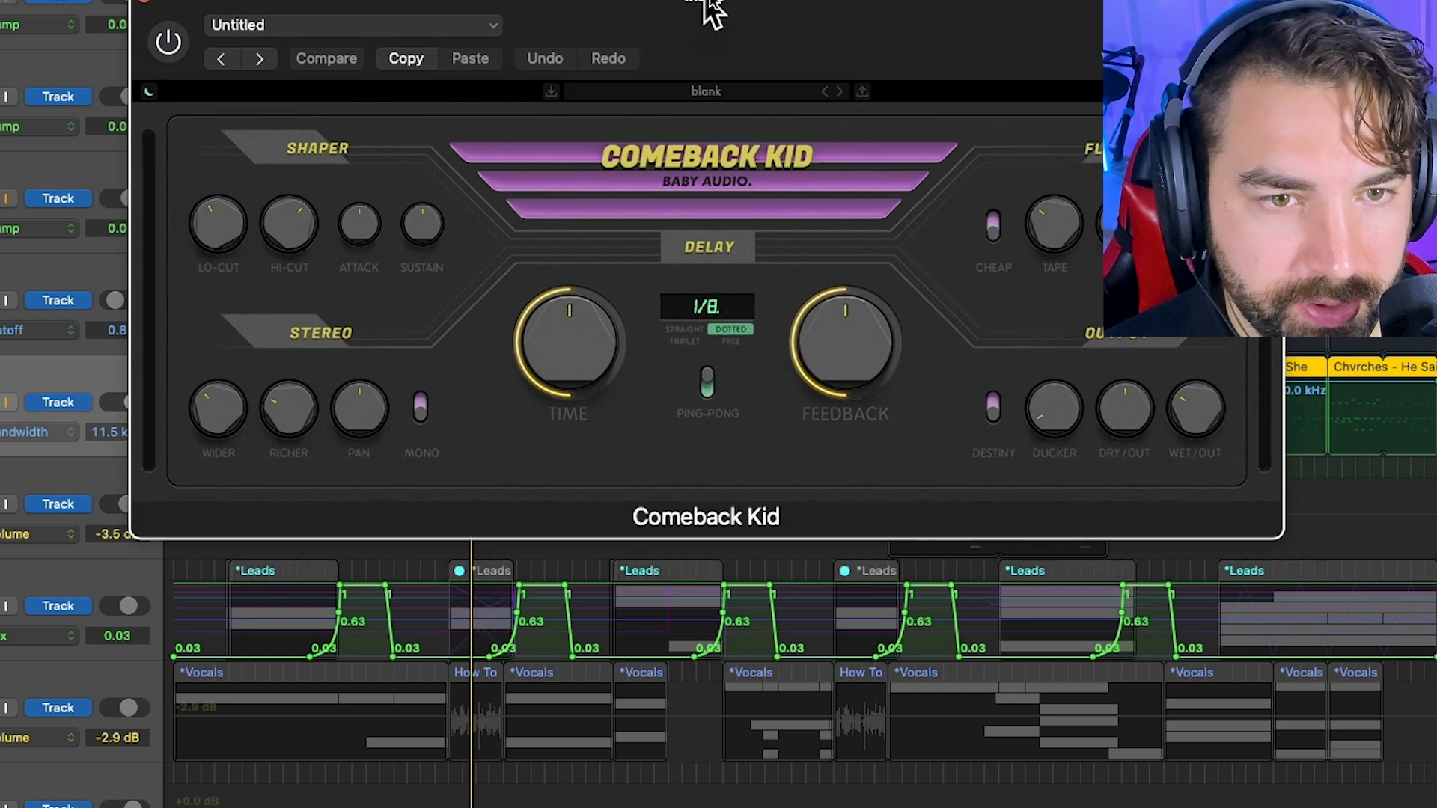
{"action": "left_click_drag", "start_coordinate": [706, 6], "coordinate": [657, 383]}
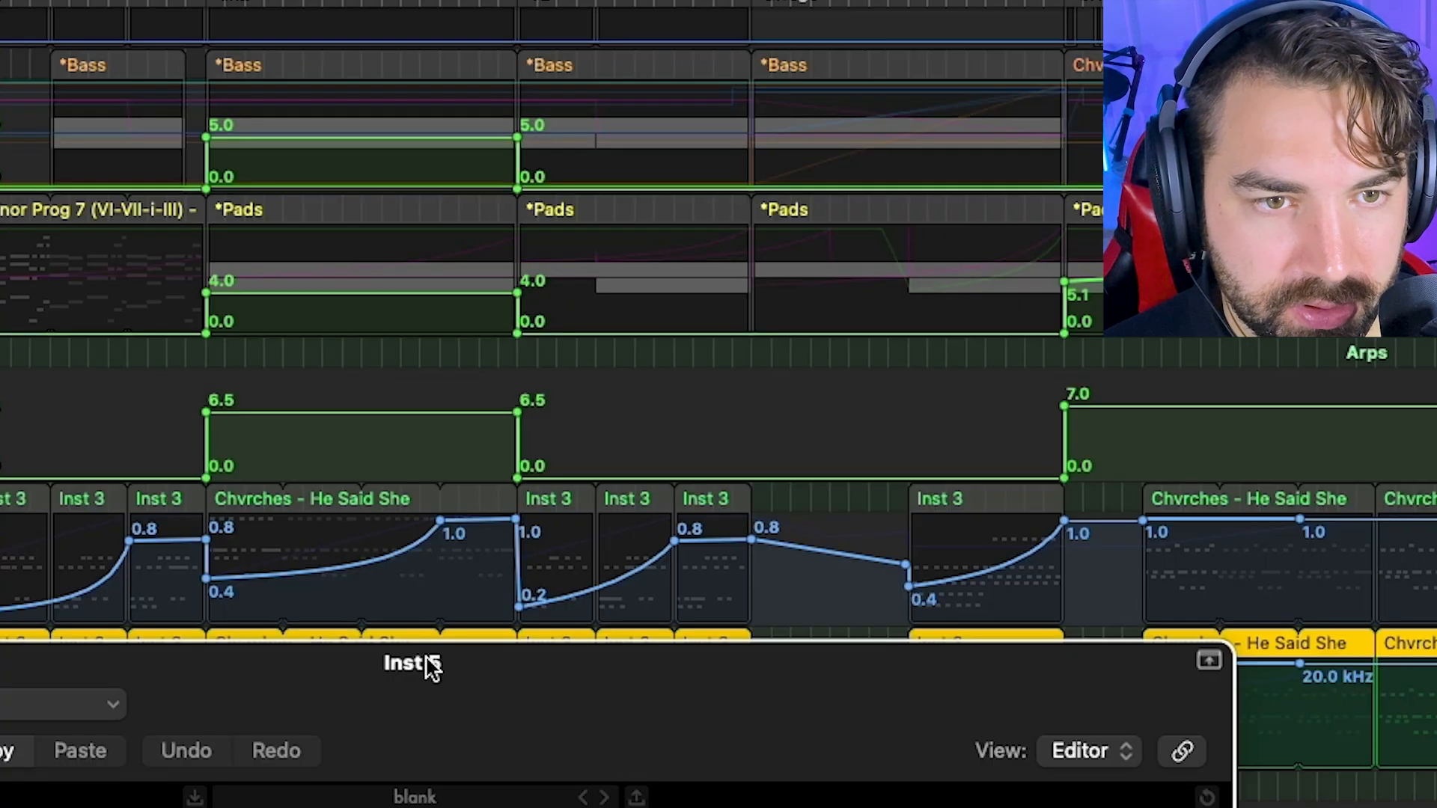
- Loop the second arp's last Inst 3 region before chorus 2, compare Comeback Kid bypassed and active, and review its Shaper and Flavor settings
{"action": "left_click_drag", "start_coordinate": [128, 0], "coordinate": [204, 0]}
{"action": "key", "text": "space"}
{"action": "key", "text": "space"}
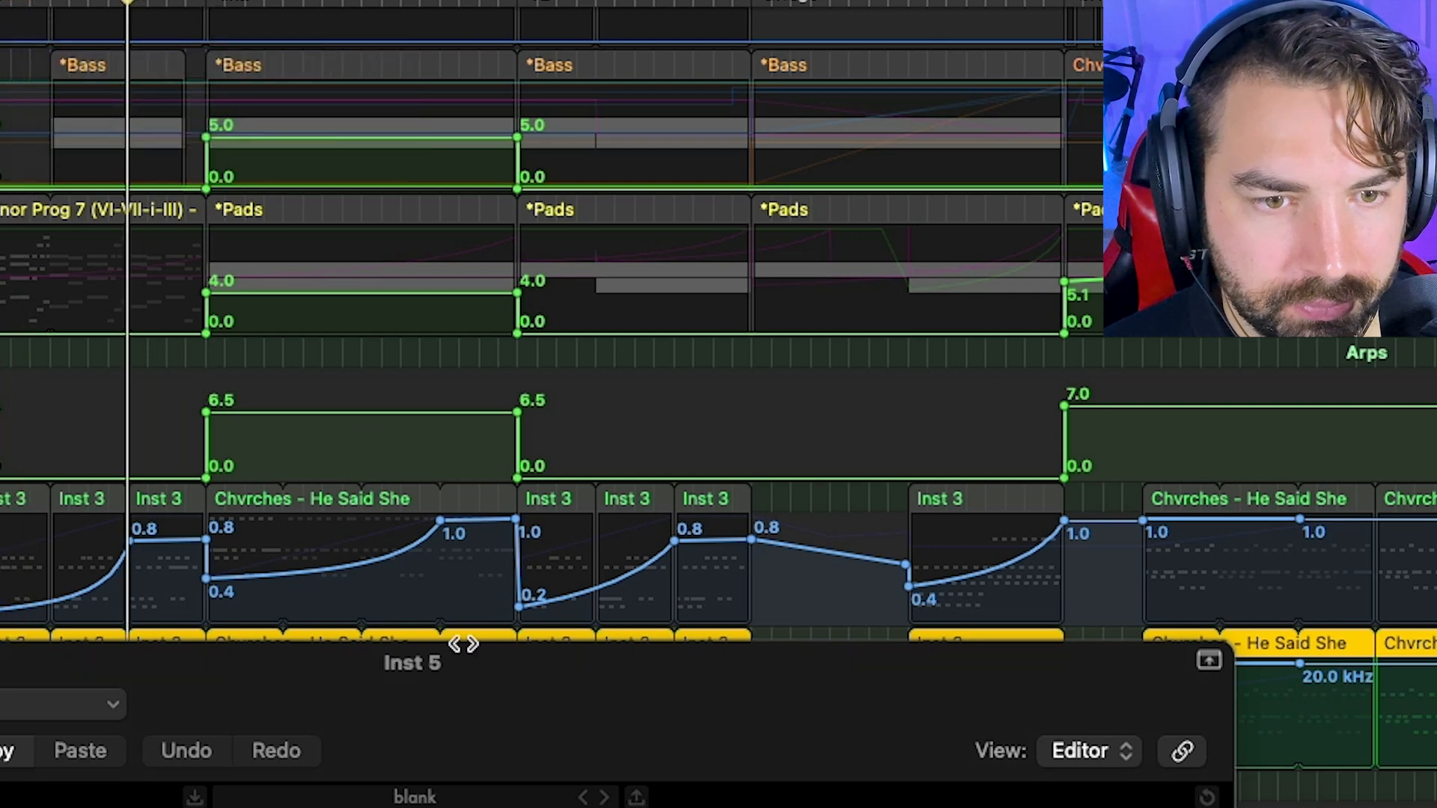
{"action": "left_click_drag", "start_coordinate": [458, 655], "coordinate": [981, 108]}
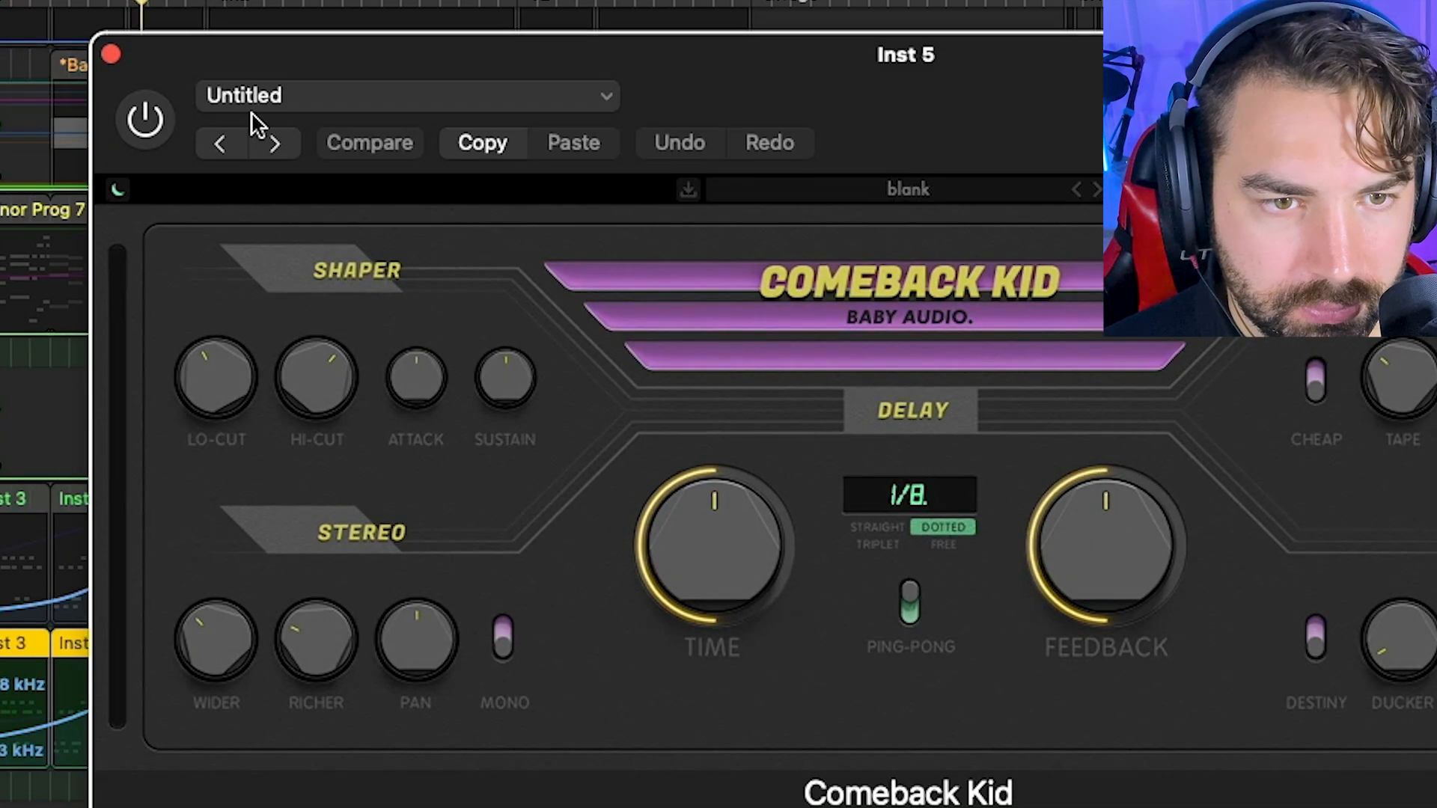
{"action": "left_click", "coordinate": [153, 131]}
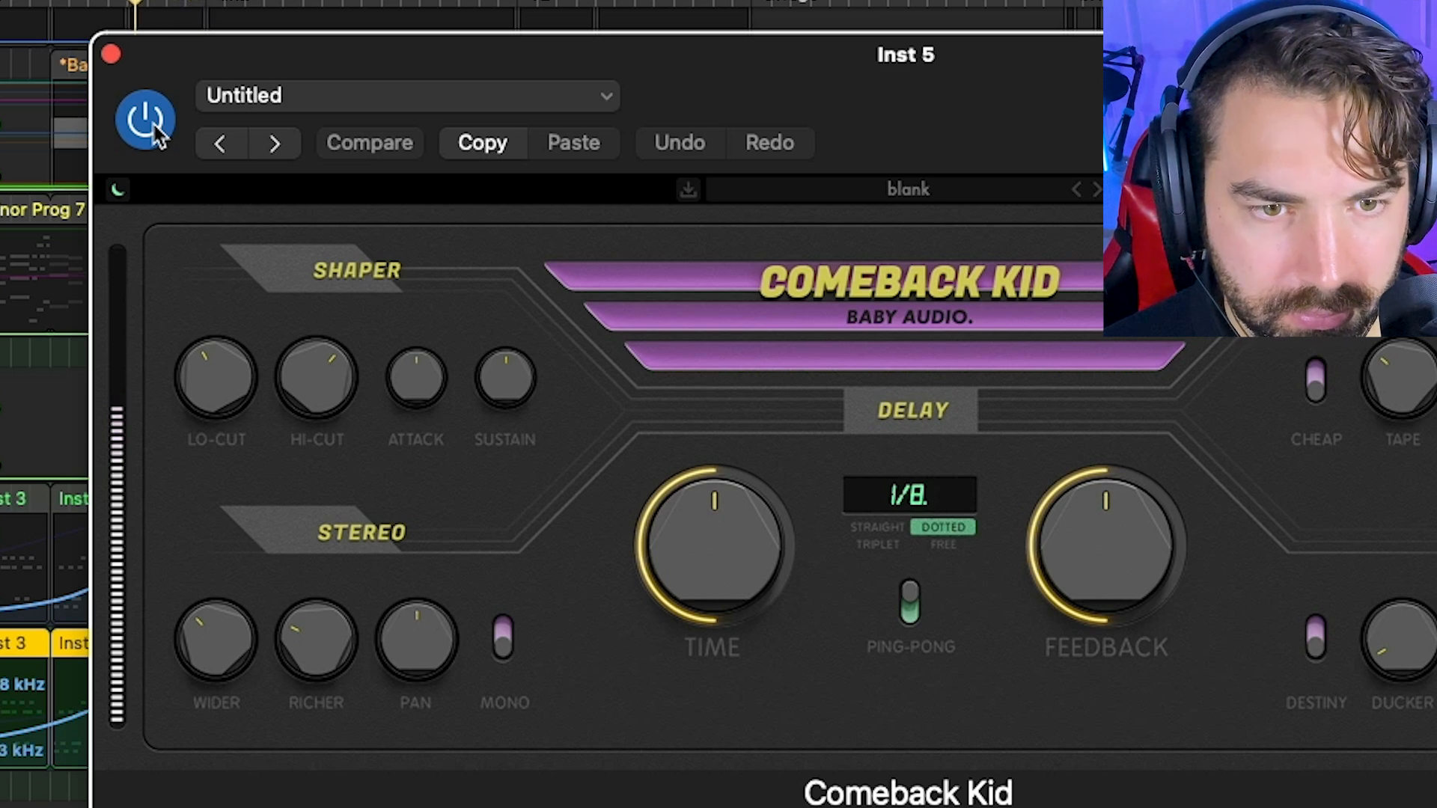
{"action": "left_click", "coordinate": [146, 120]}
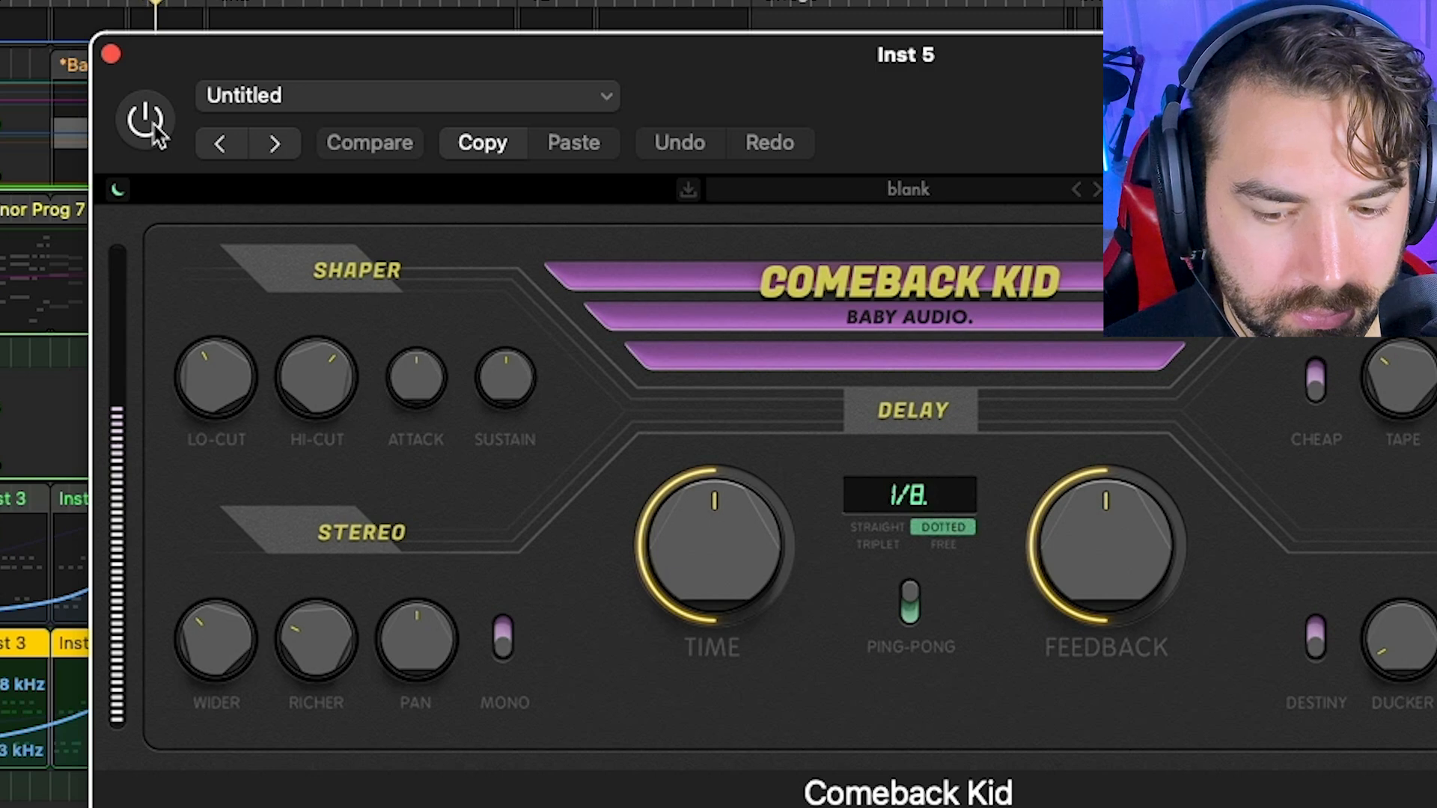
{"action": "left_click", "coordinate": [146, 120]}
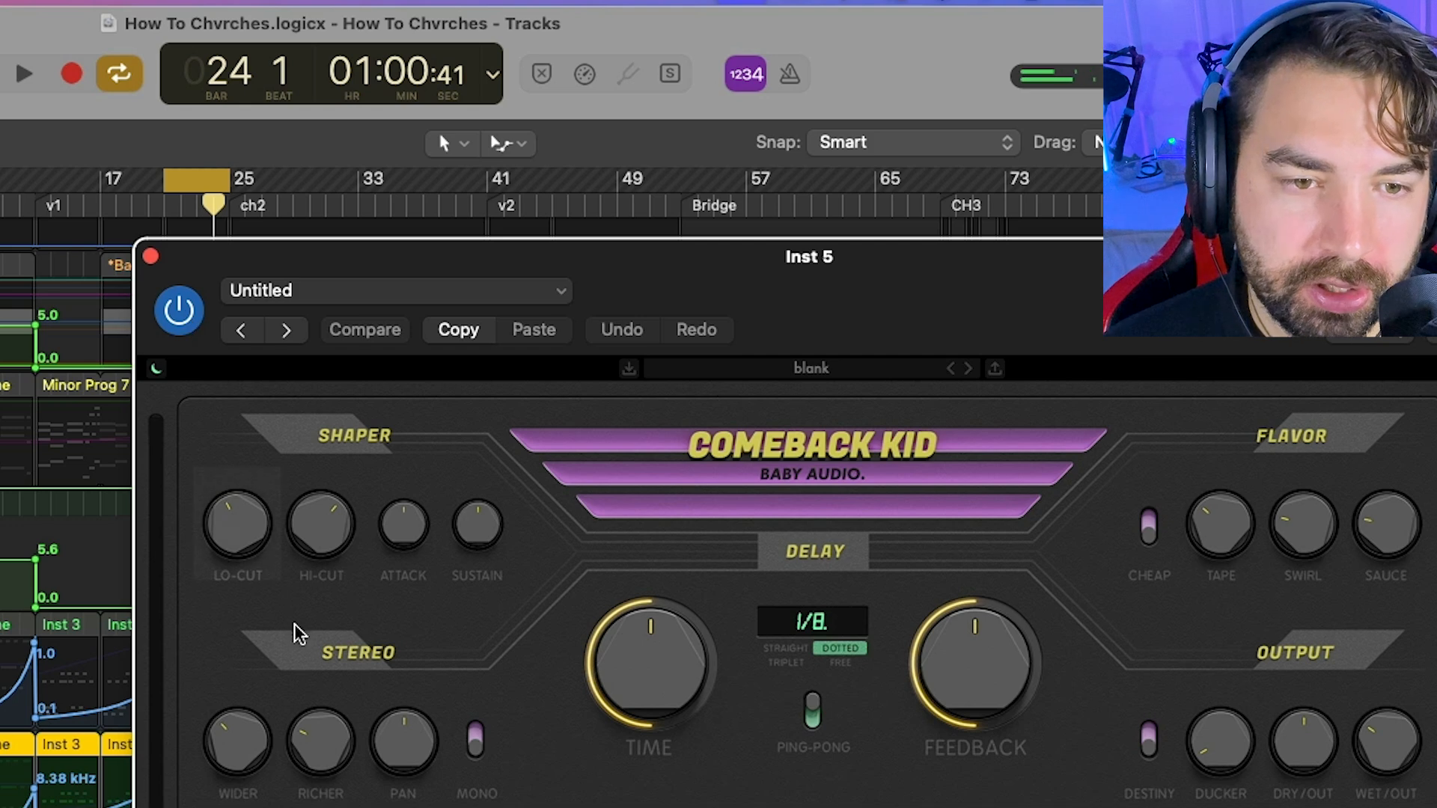
{"action": "mouse_move", "coordinate": [262, 532]}
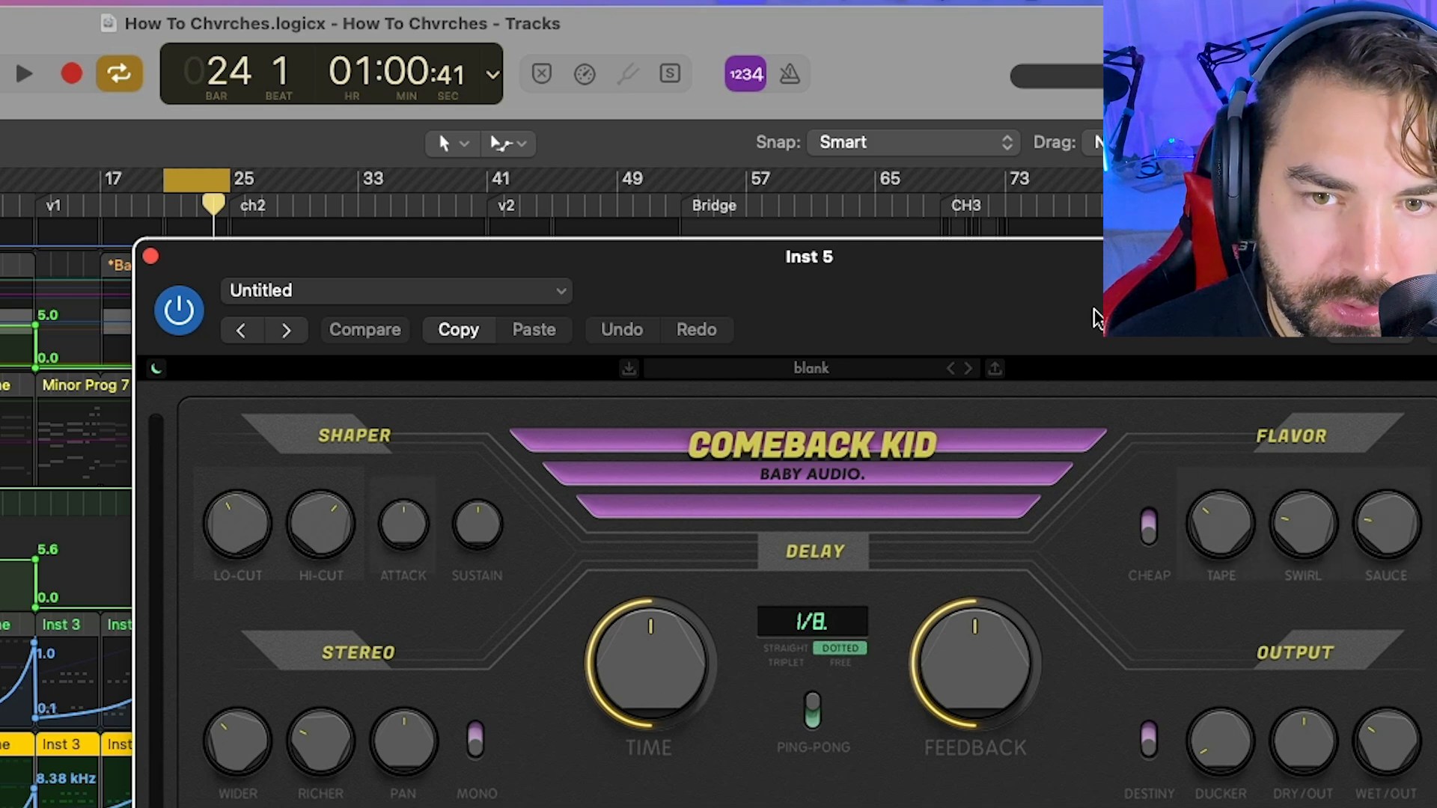
{"action": "left_click_drag", "start_coordinate": [1104, 308], "coordinate": [1003, 278]}
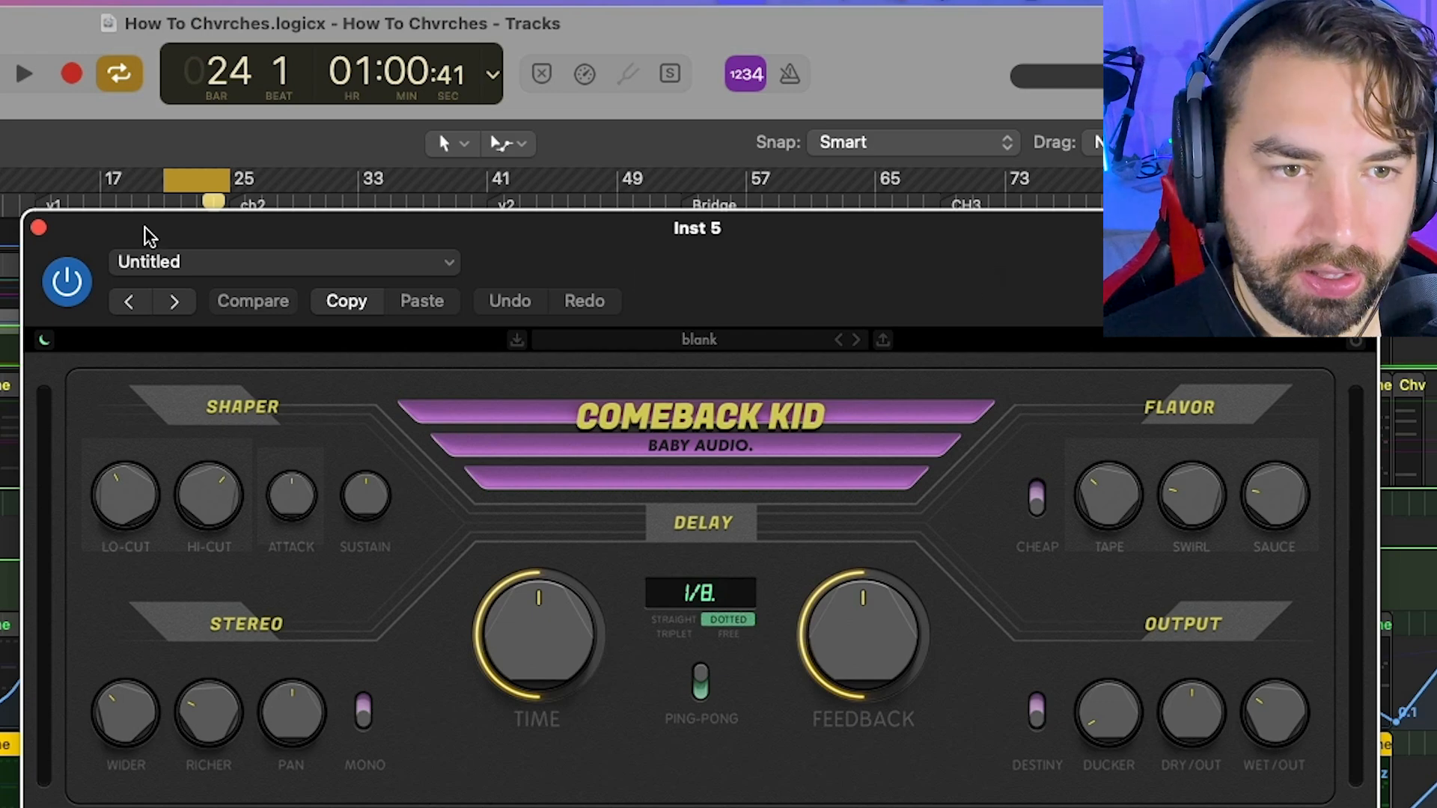
- Close Comeback Kid, select the Arps track stack and review its J37, TR5 Black 76 and Channel EQ plug-ins one by one
{"action": "left_click", "coordinate": [39, 228]}
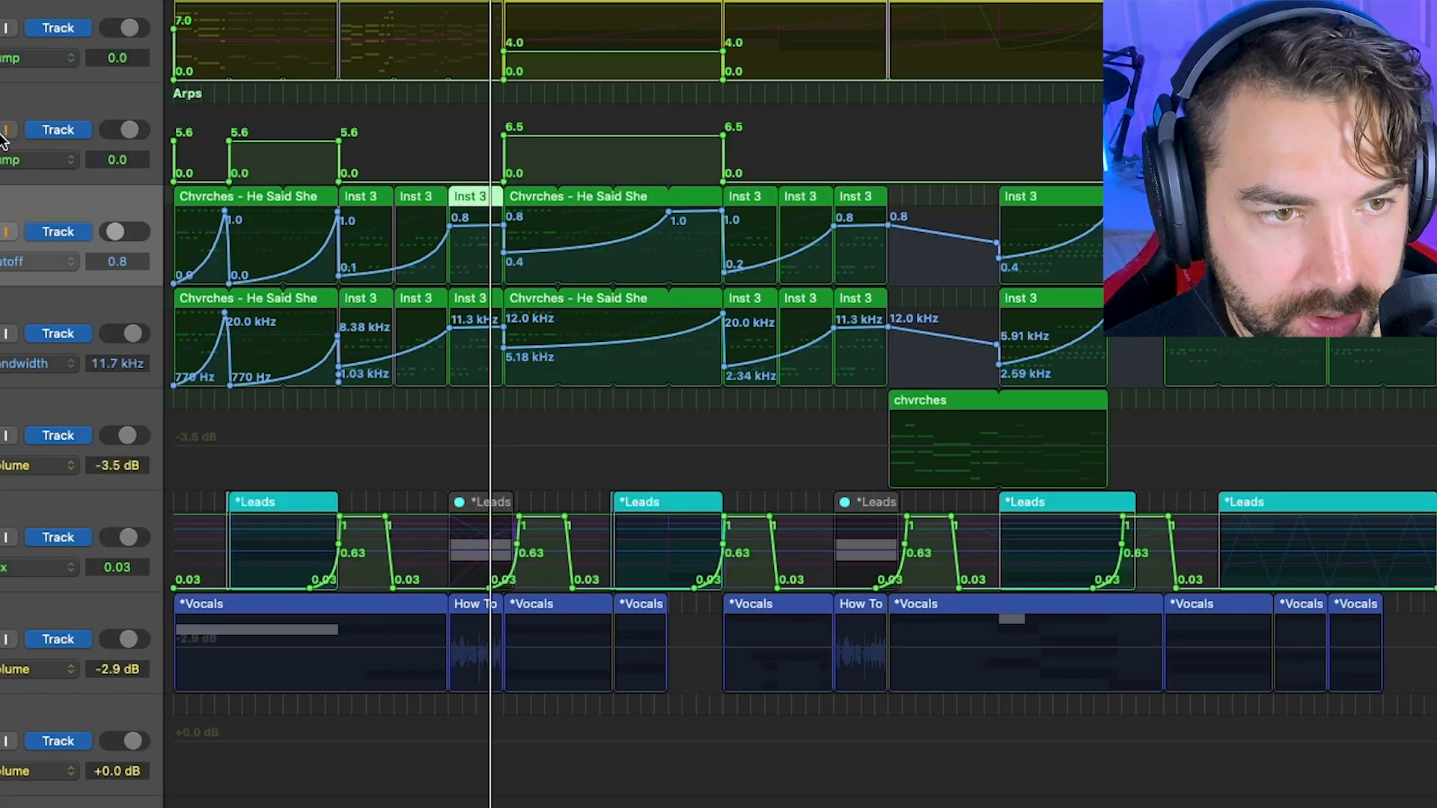
{"action": "left_click", "coordinate": [2, 115]}
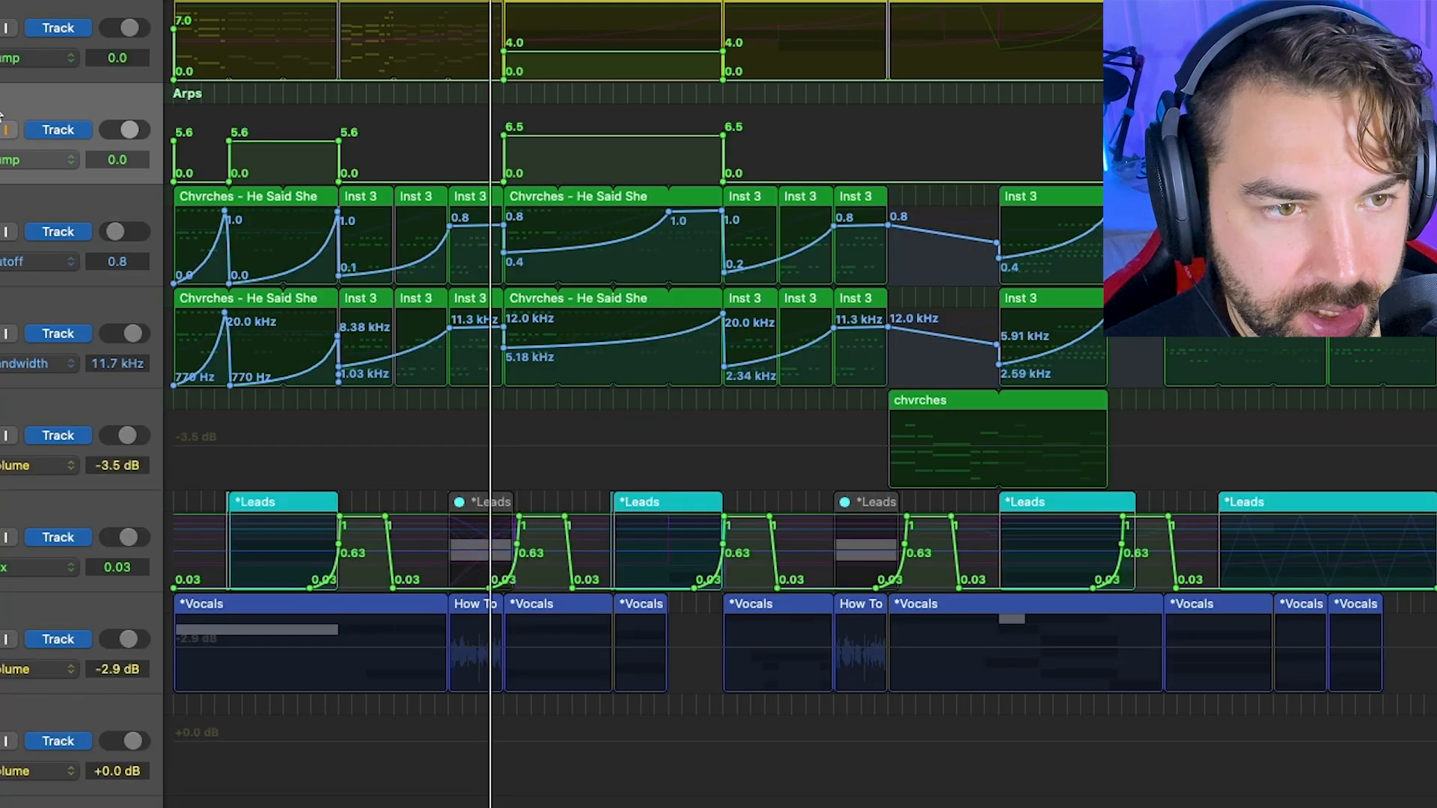
{"action": "left_click", "coordinate": [1, 130]}
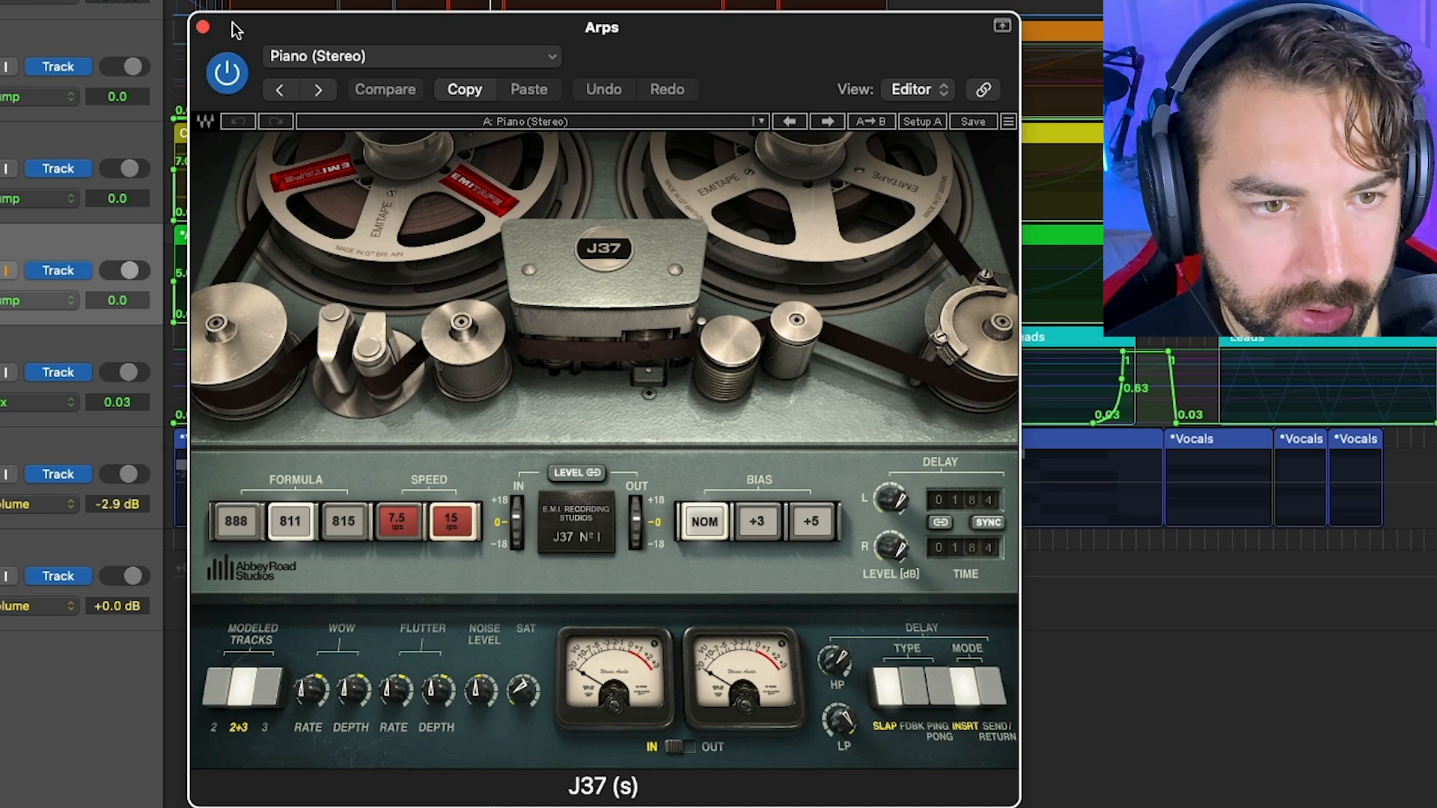
{"action": "left_click", "coordinate": [204, 28]}
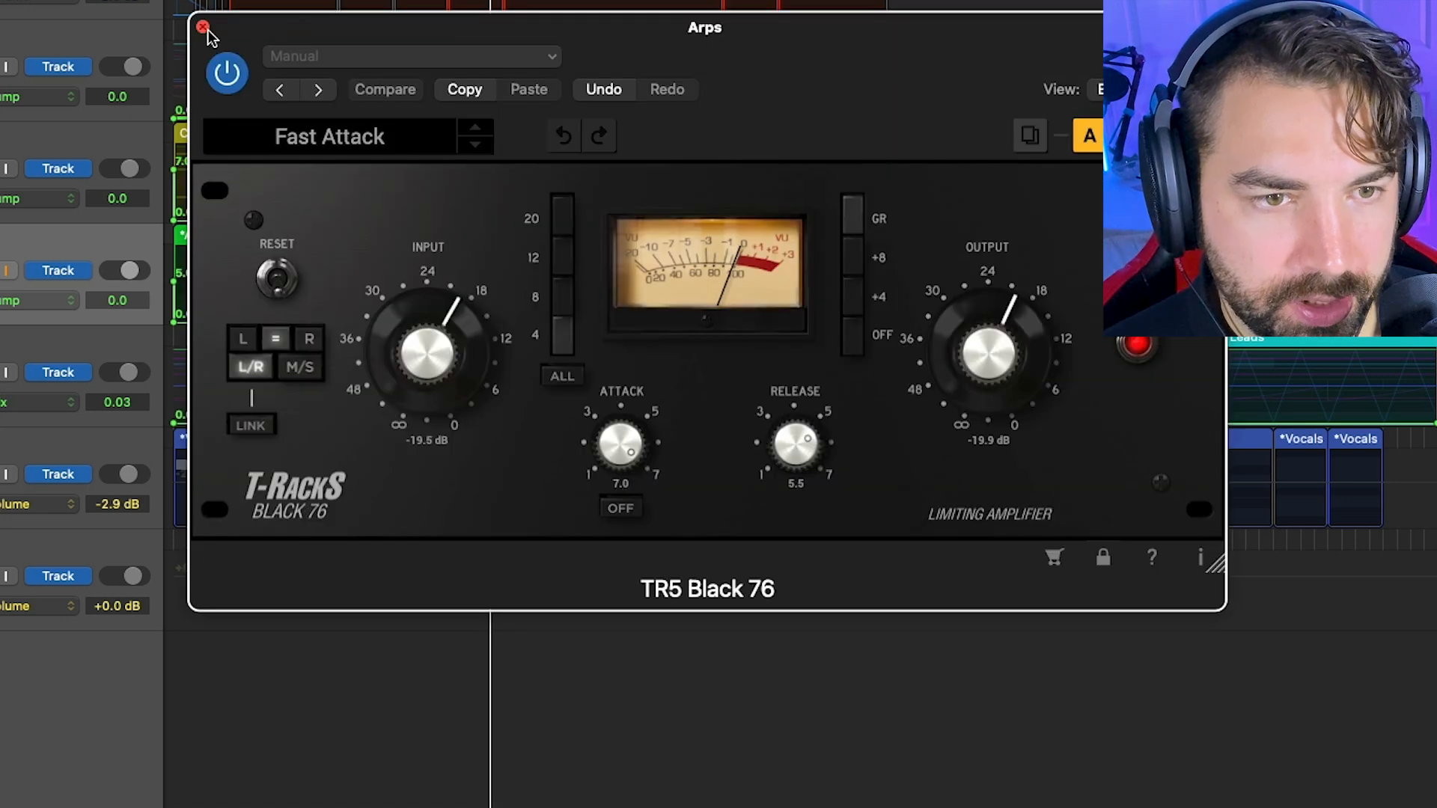
{"action": "left_click", "coordinate": [203, 27]}
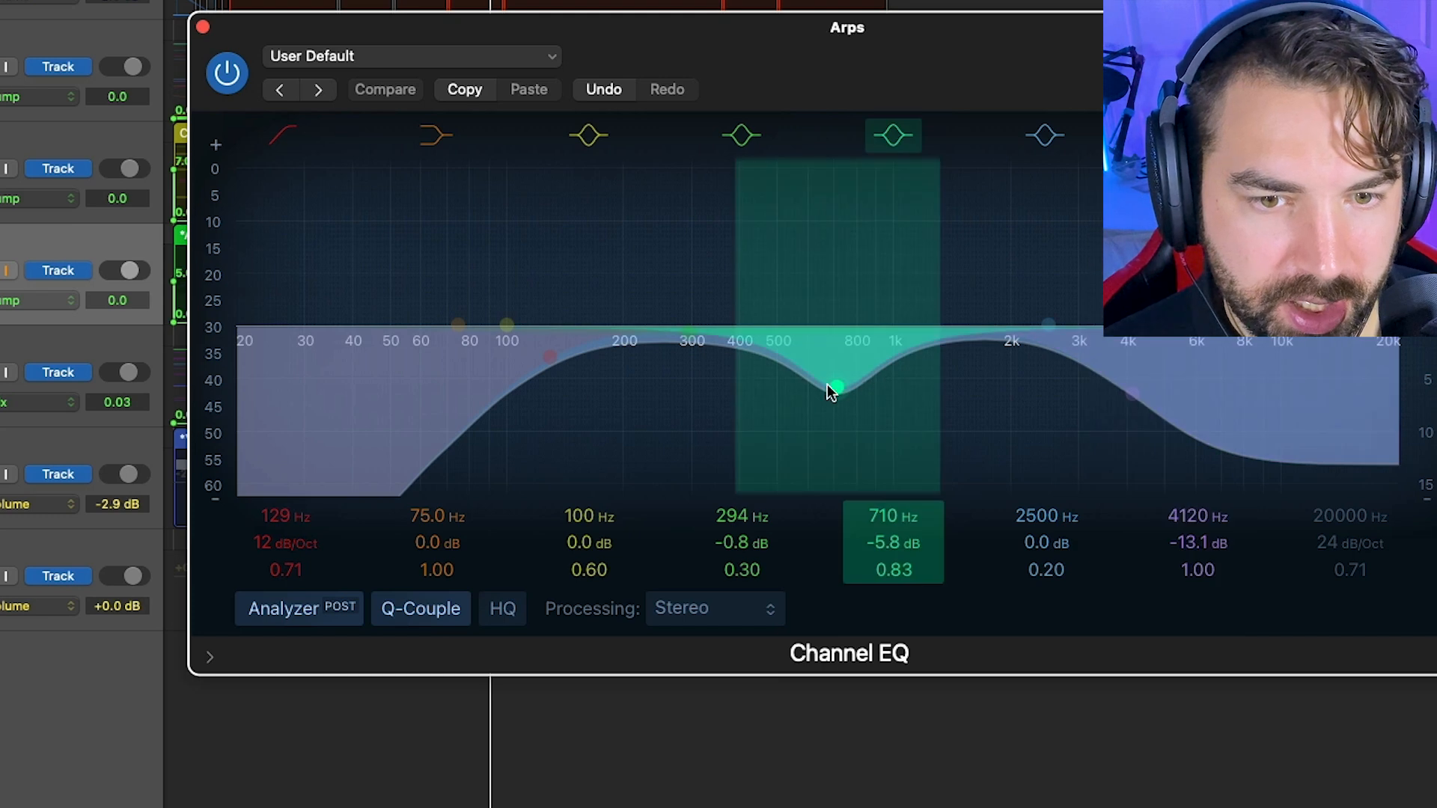
{"action": "left_click", "coordinate": [203, 28]}
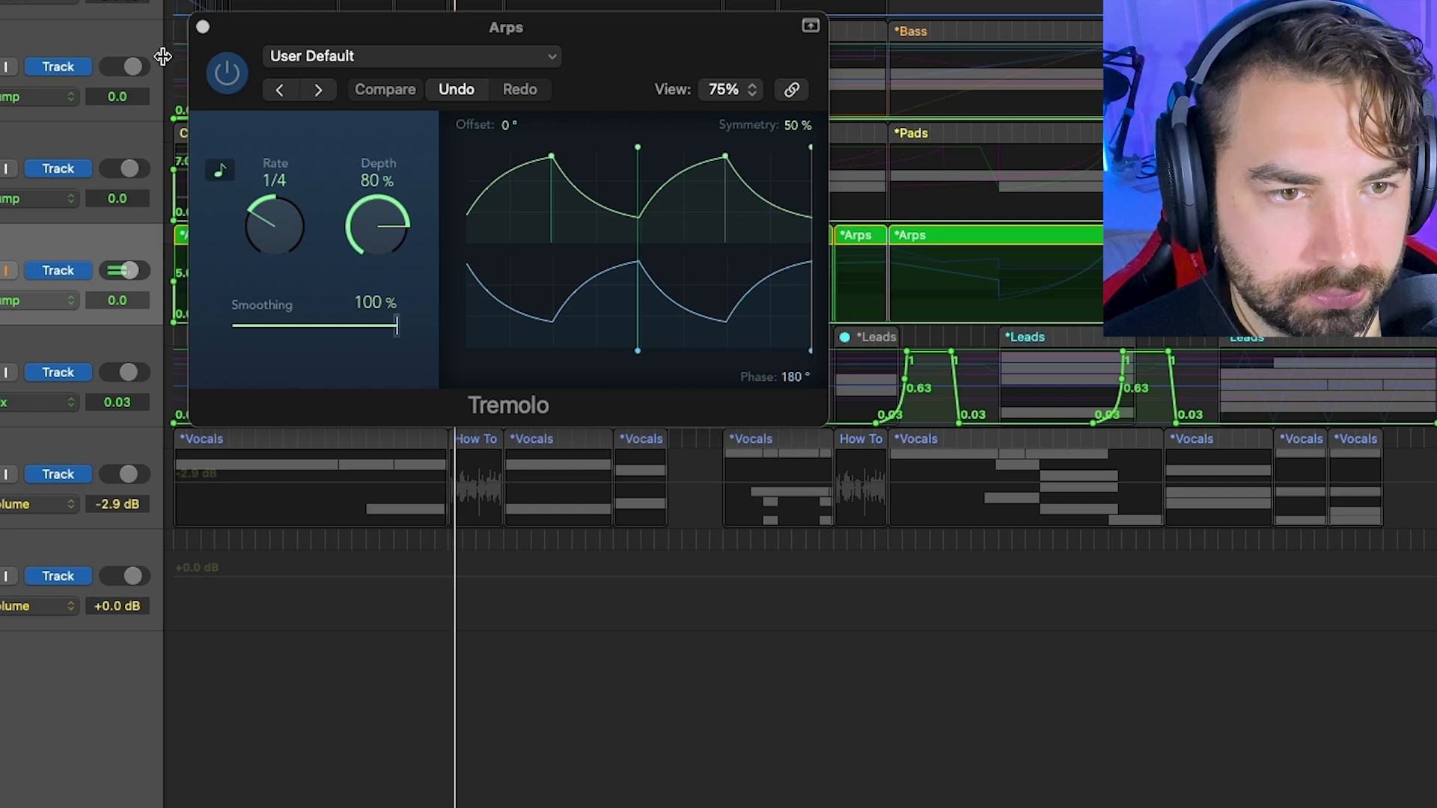
- Close the Arps stack's Tremolo, compare its ValhallaVintageVerb bypassed and active during playback, and close the reverb
{"action": "left_click", "coordinate": [202, 27]}
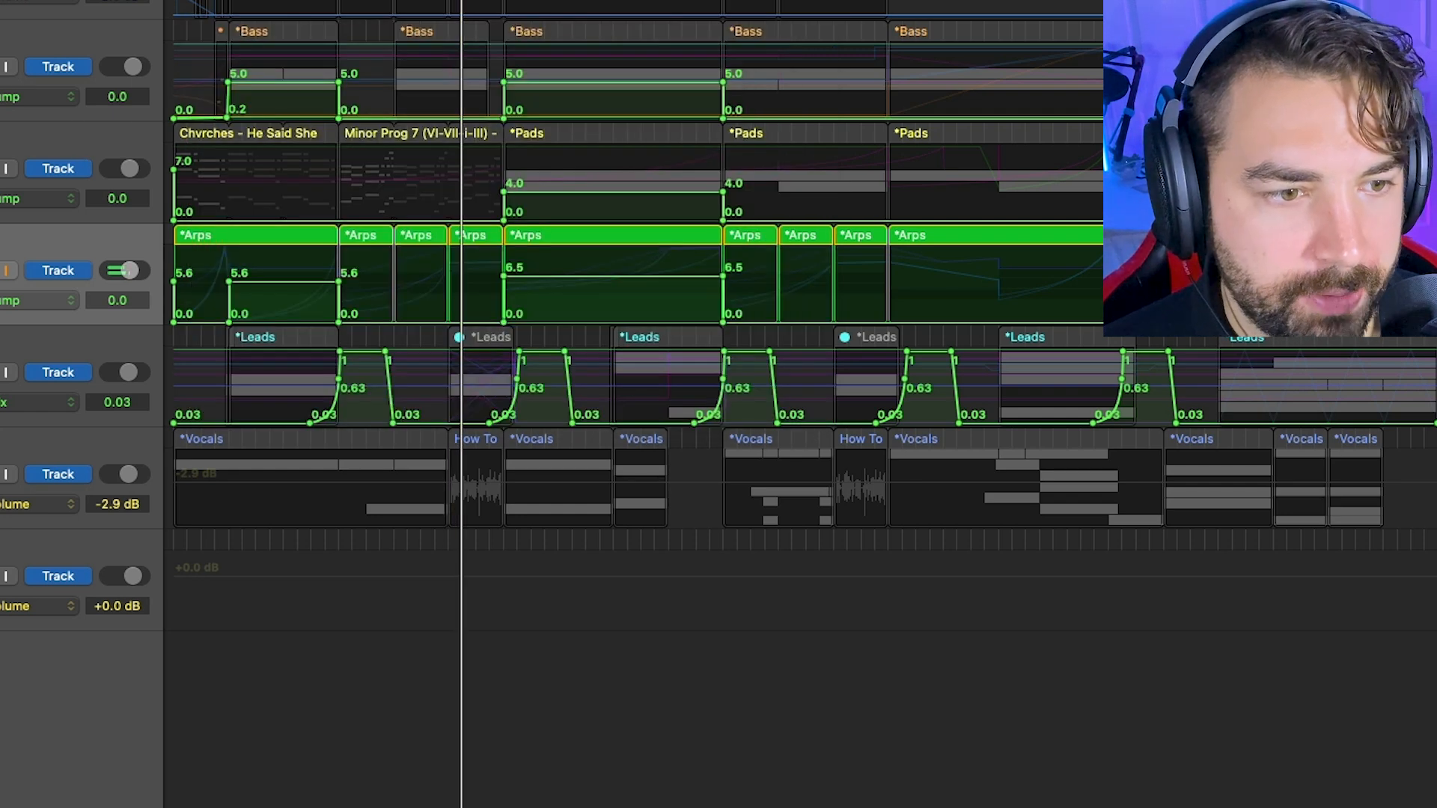
{"action": "left_click", "coordinate": [2, 266]}
{"action": "left_click", "coordinate": [203, 29]}
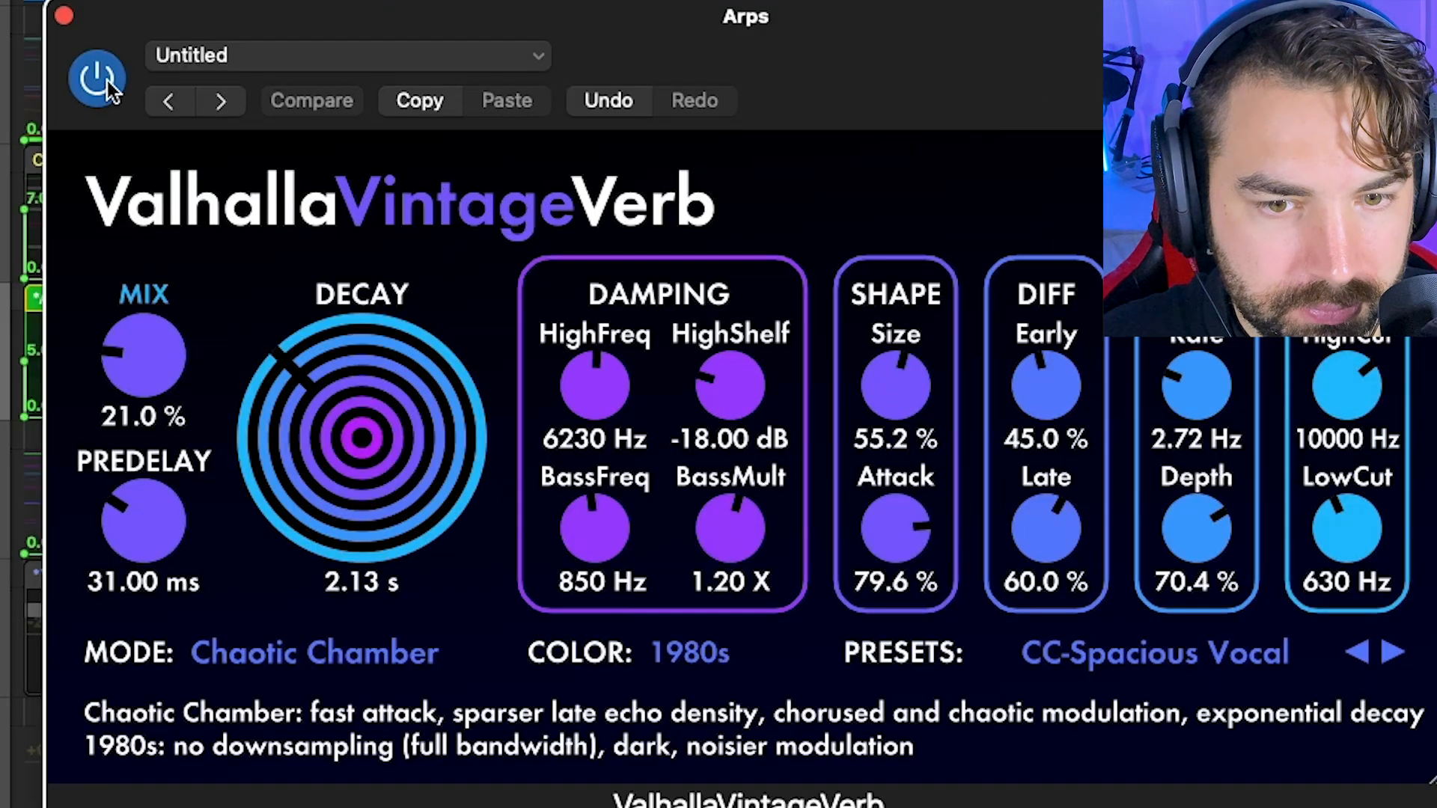
{"action": "left_click", "coordinate": [97, 78]}
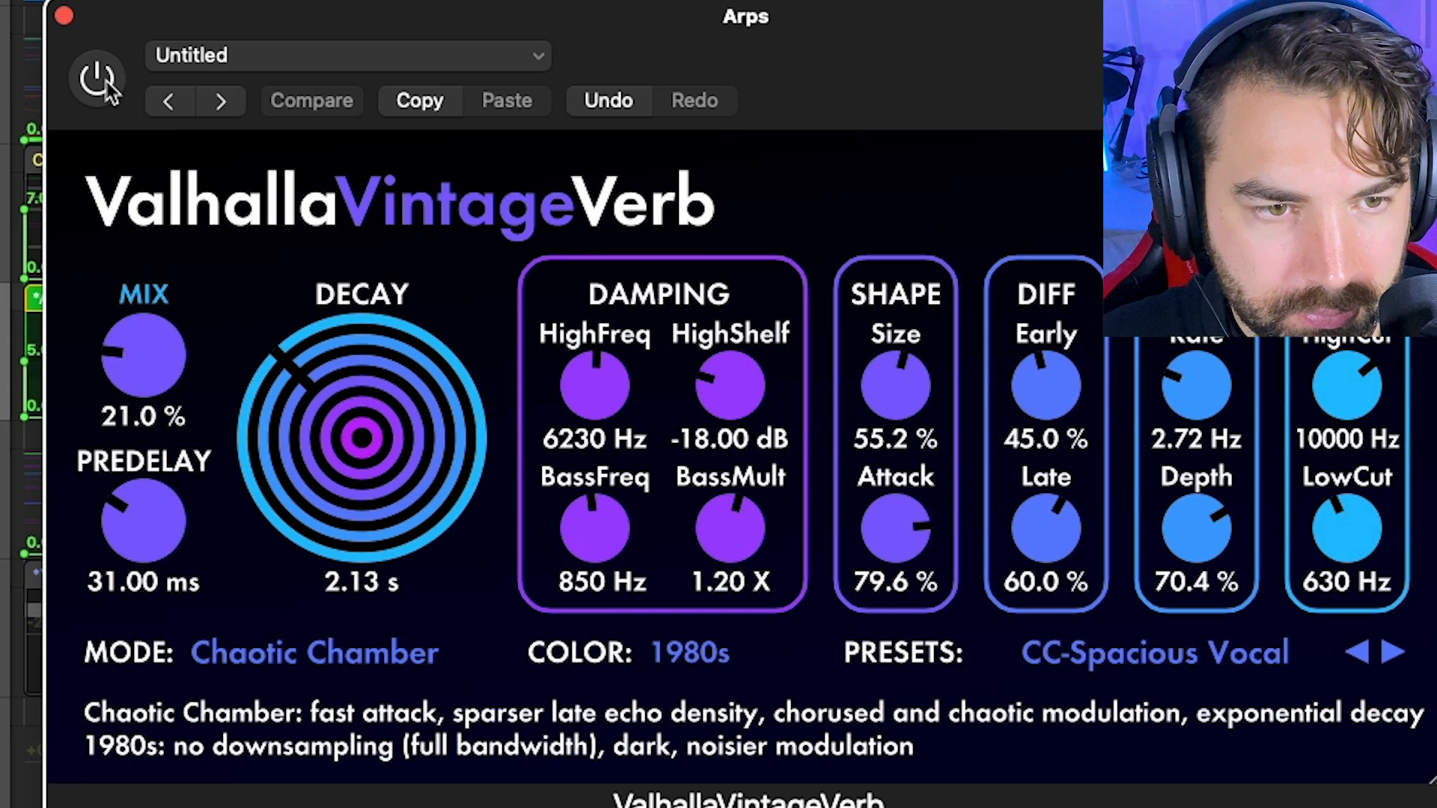
{"action": "left_click", "coordinate": [98, 78]}
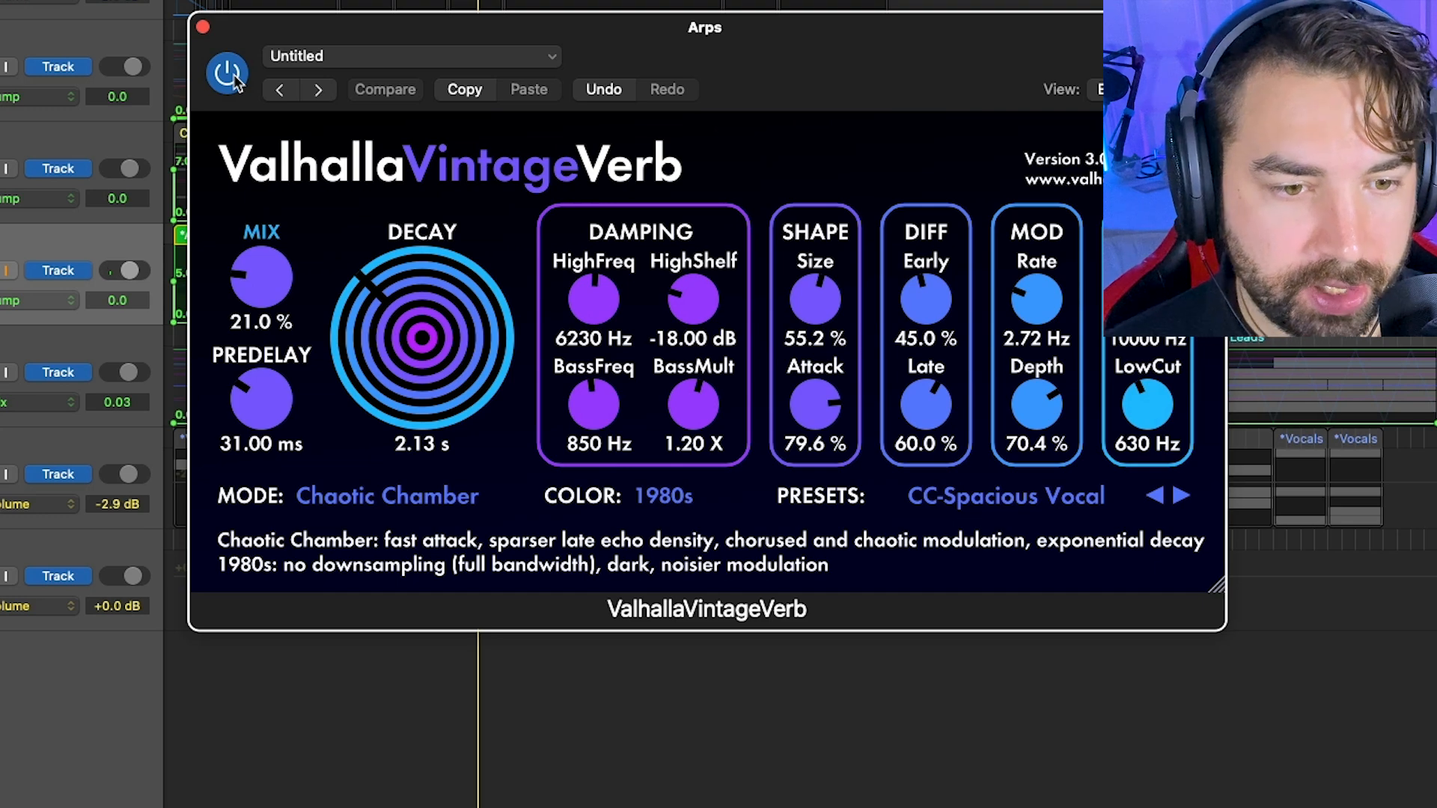
{"action": "left_click", "coordinate": [203, 28]}
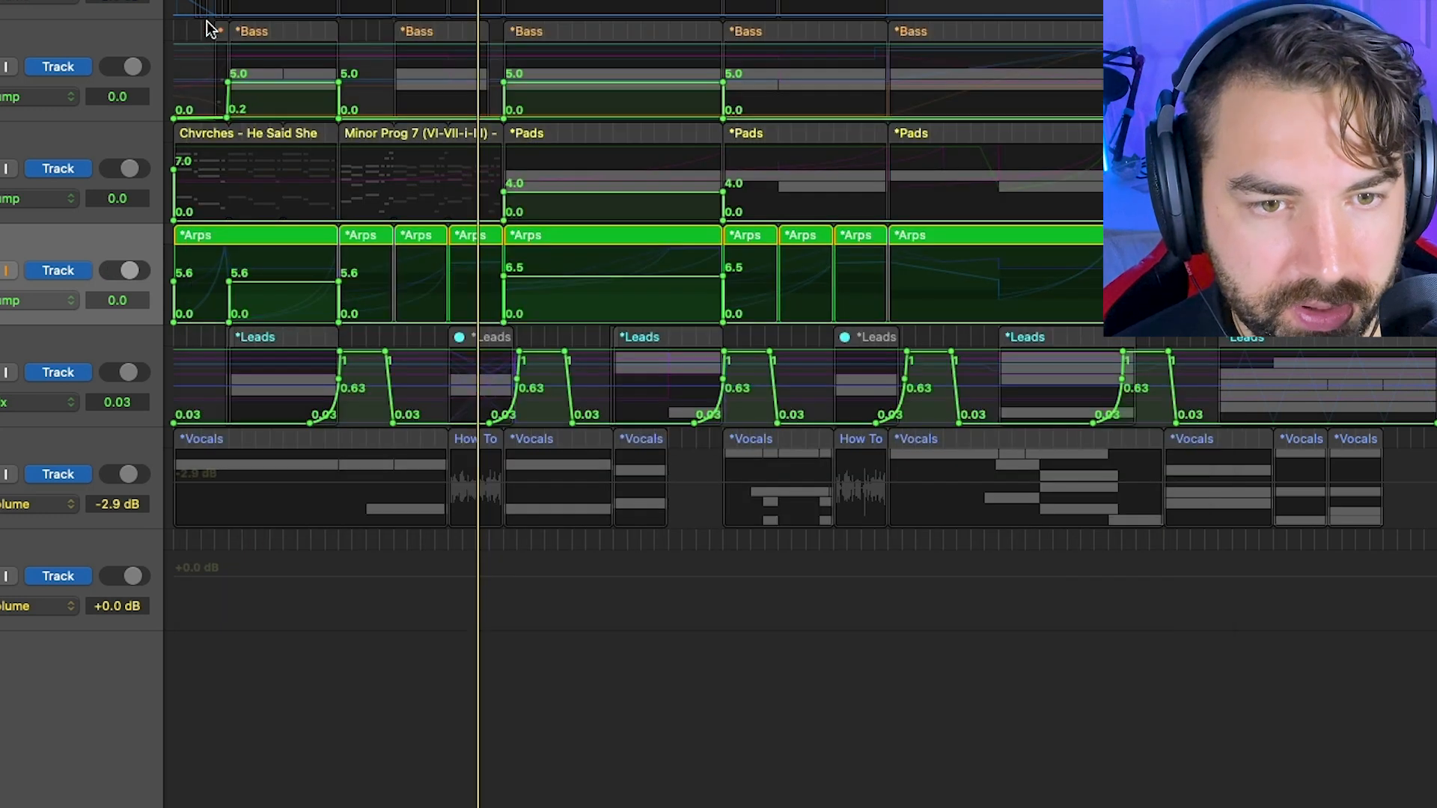
- Expand the Arps stack to show its individual tracks and hide the track automation
{"action": "key", "text": "a"}
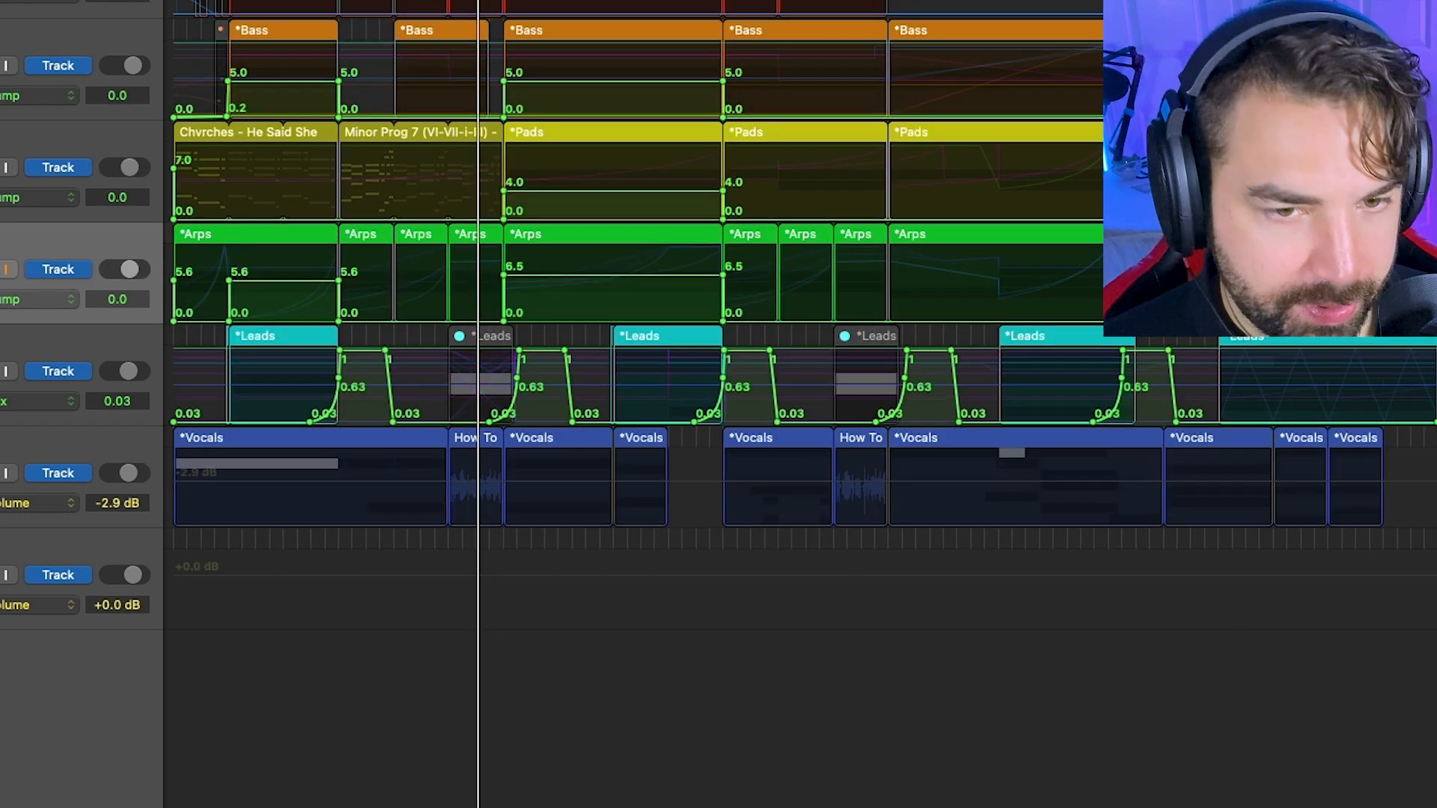
{"action": "key", "text": "a"}
{"action": "key", "text": "ctrl+super+Right"}
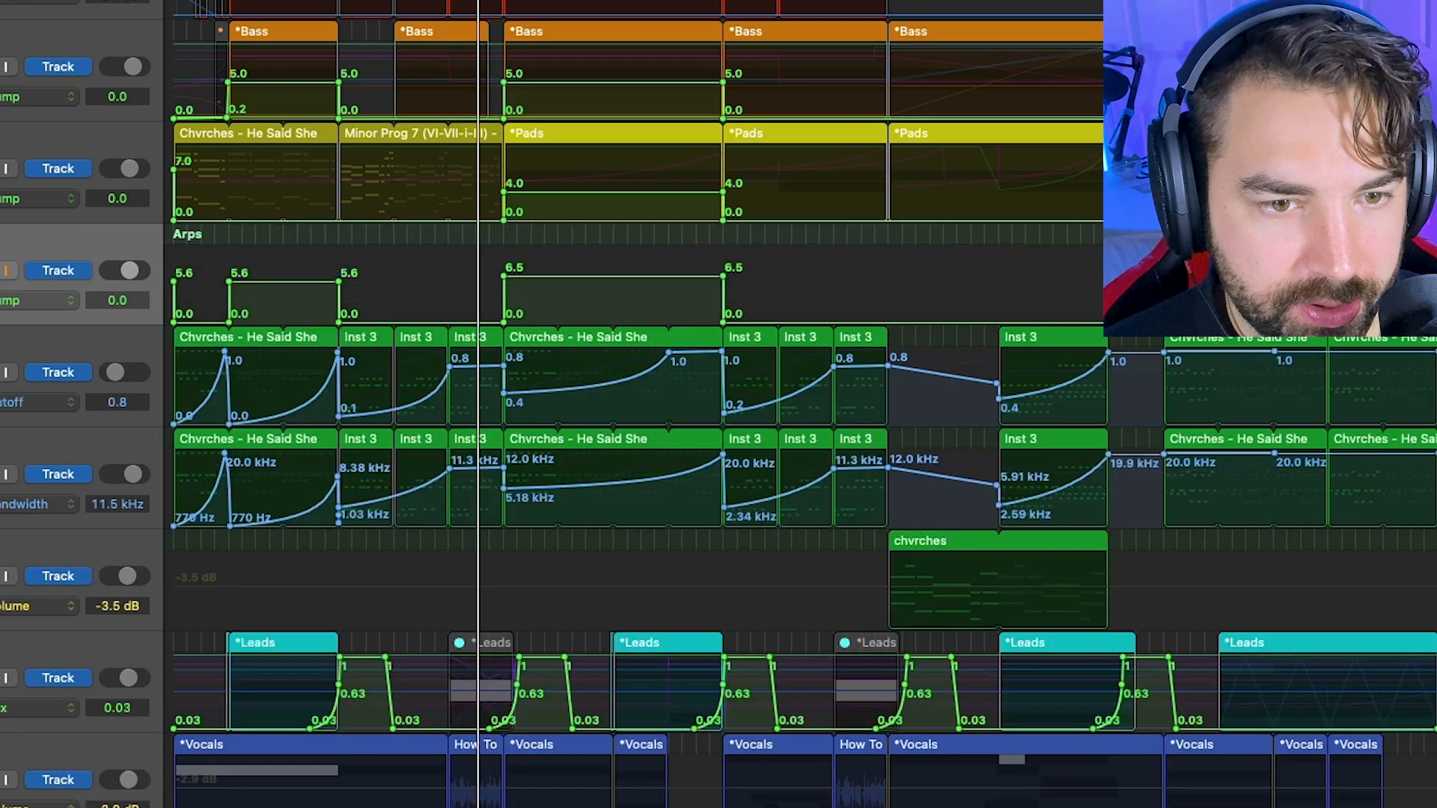
{"action": "key", "text": "a"}
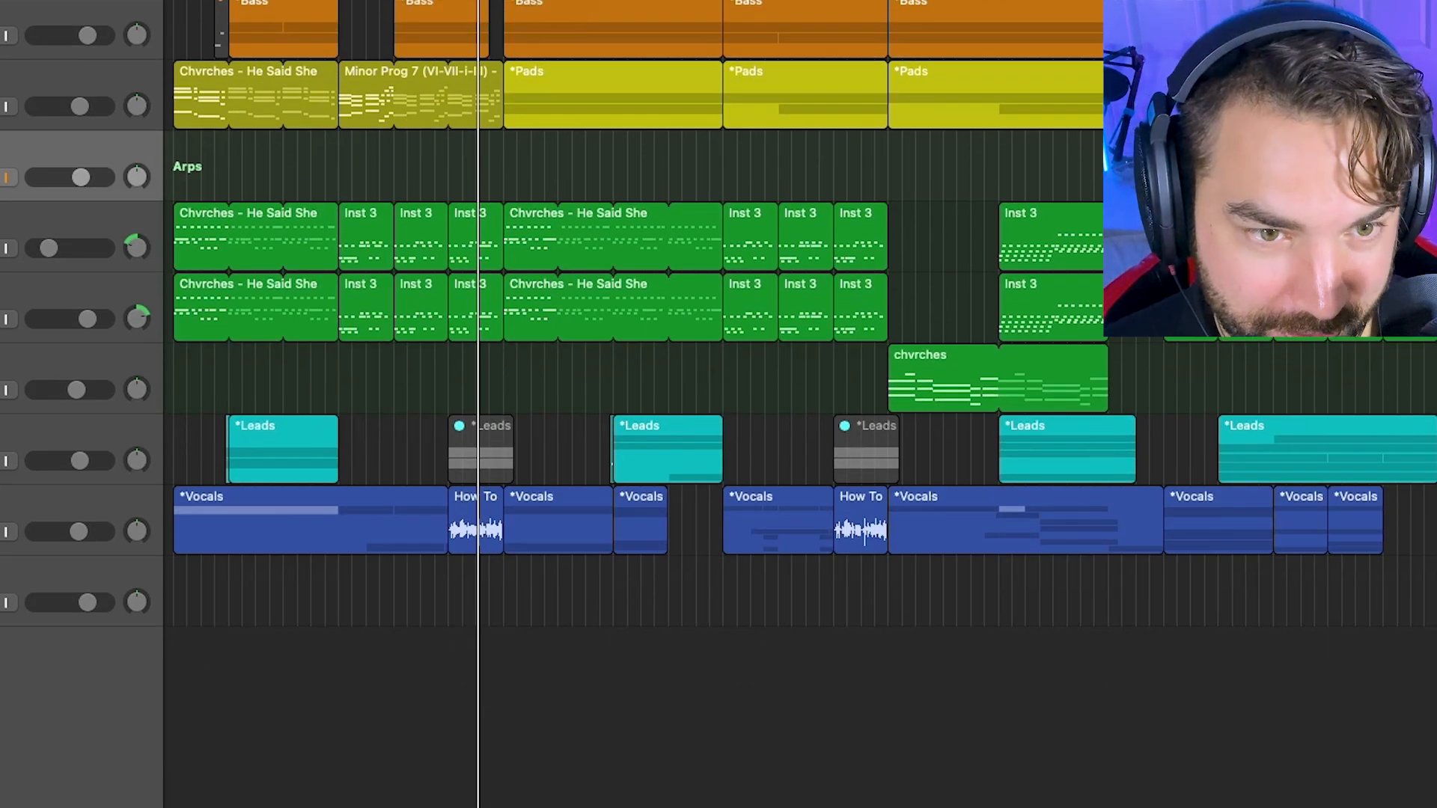
- Move the playhead back to just after the Minor Prog 7 pads region starts and play the bass, pads and arps soloed together
{"action": "key", "text": "period"}
{"action": "key", "text": "period"}
{"action": "key", "text": "comma"}
{"action": "key", "text": "comma"}
{"action": "key", "text": "comma"}
{"action": "key", "text": "comma"}
{"action": "key", "text": "comma"}
{"action": "key", "text": "comma"}
{"action": "key", "text": "comma"}
{"action": "key", "text": "comma"}
{"action": "key", "text": "comma"}
{"action": "key", "text": "comma"}
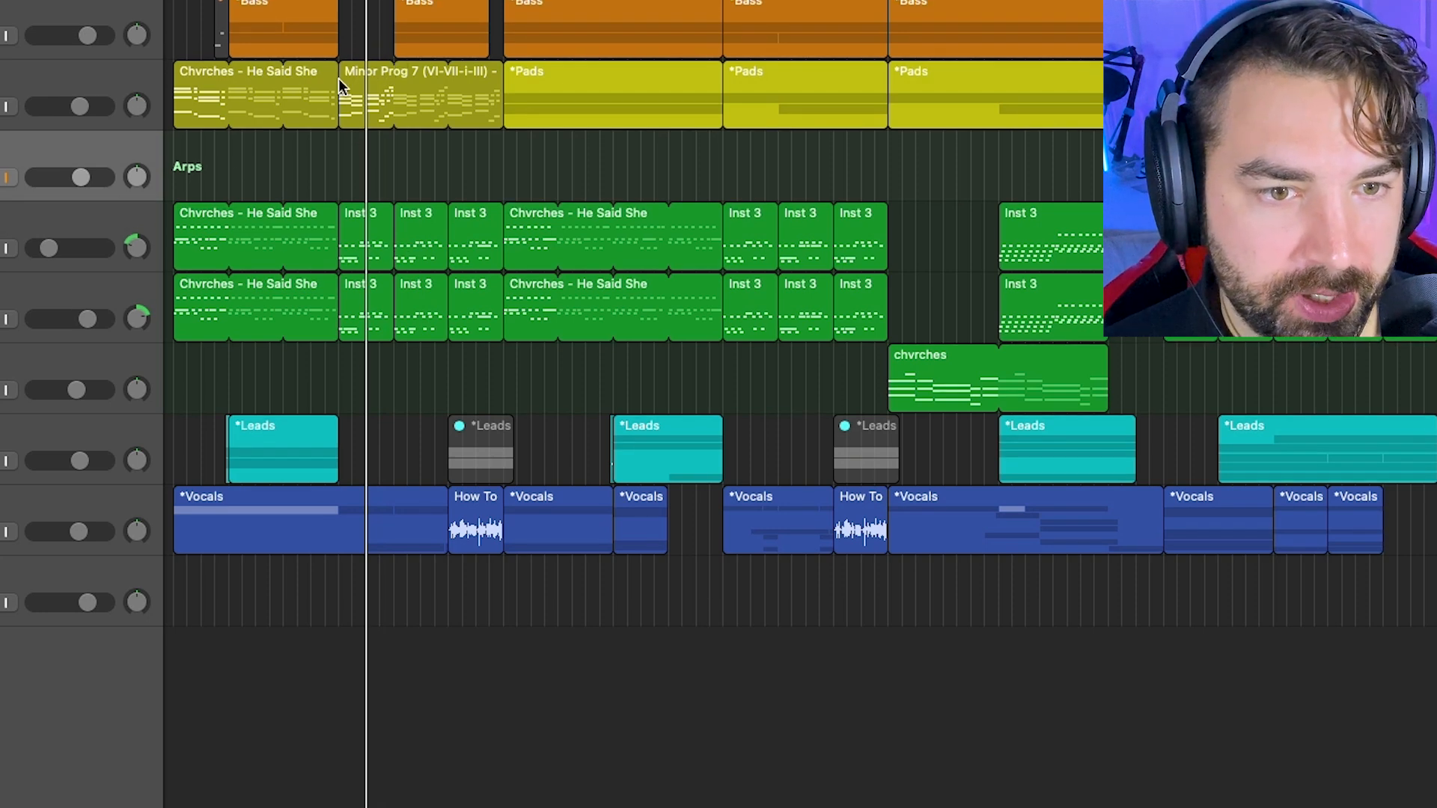
{"action": "left_click", "coordinate": [0, 107]}
{"action": "left_click", "coordinate": [0, 177]}
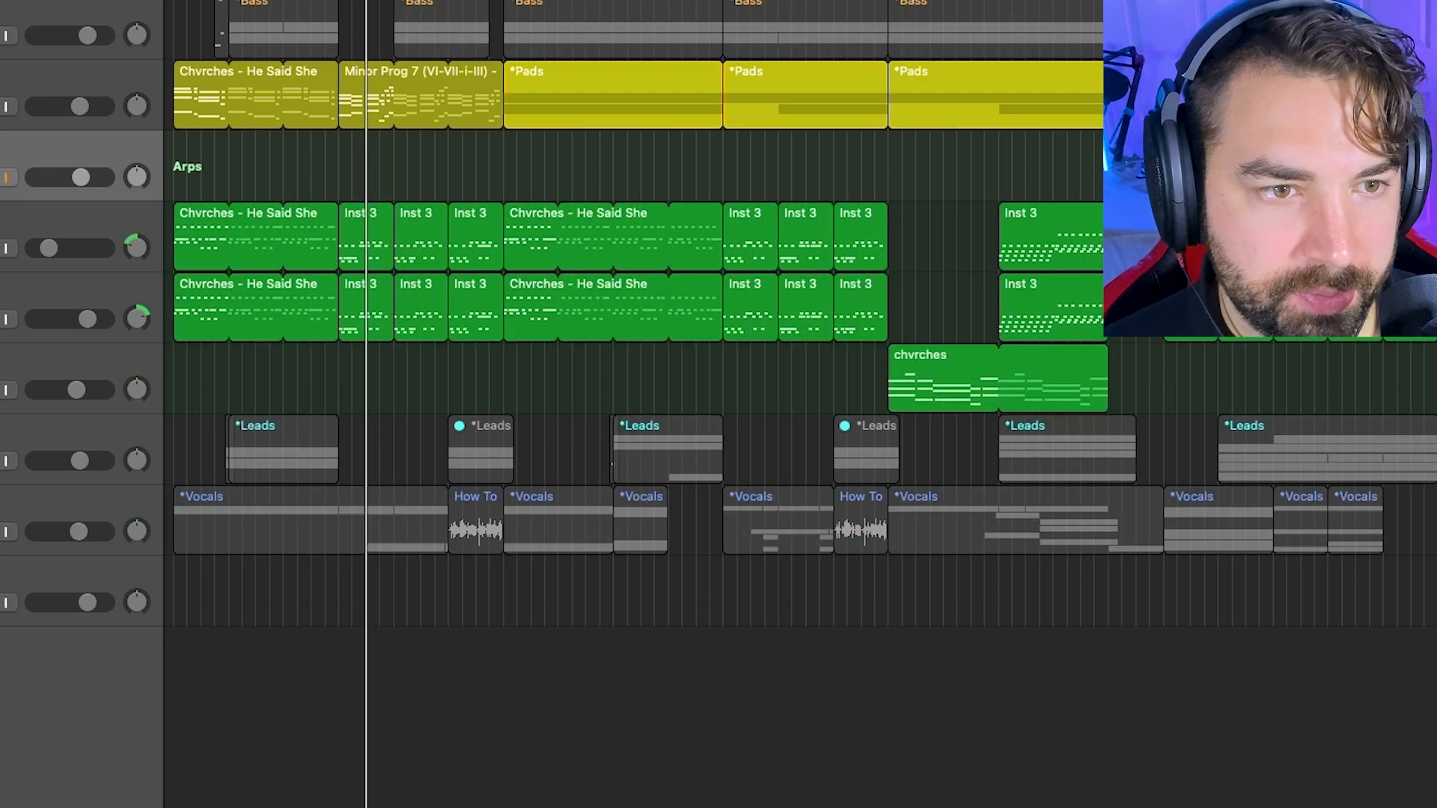
{"action": "left_click", "coordinate": [0, 35]}
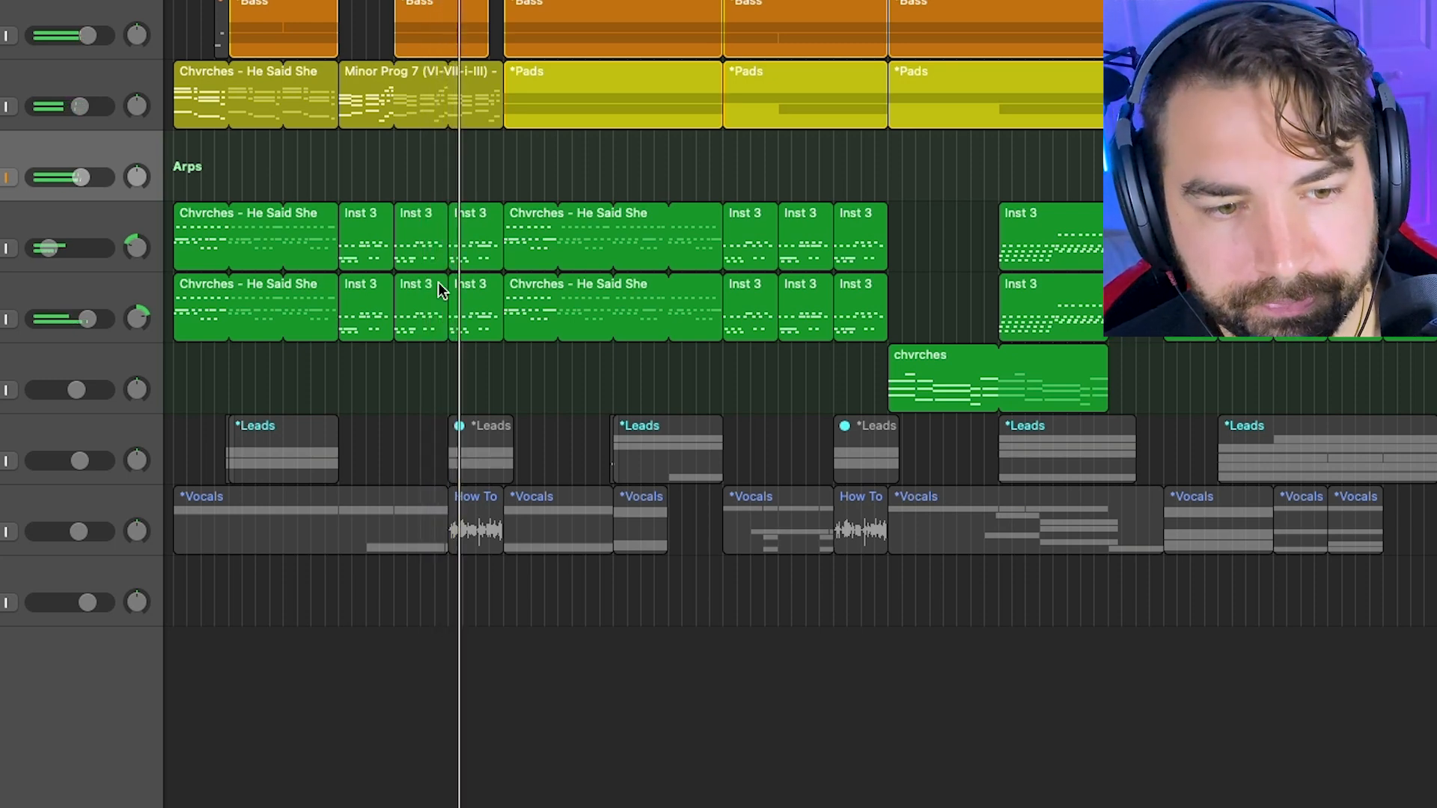
{"action": "key", "text": "space"}
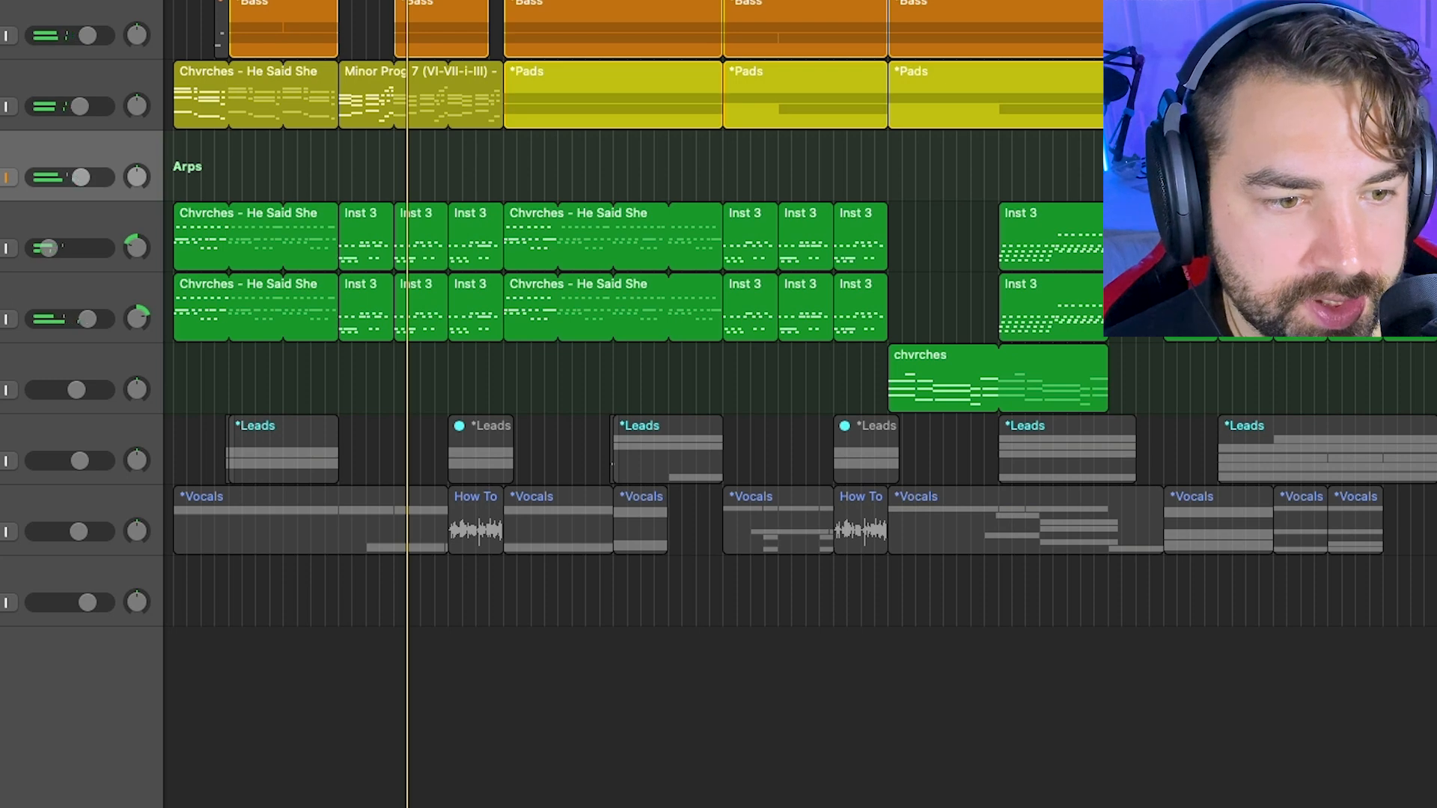
- Expand the Vocals stack, solo its first vocal track and play it along with the bass, pads and arps
{"action": "left_click", "coordinate": [1, 524]}
{"action": "scroll", "coordinate": [286, 489], "scroll_direction": "down", "scroll_amount": 5}
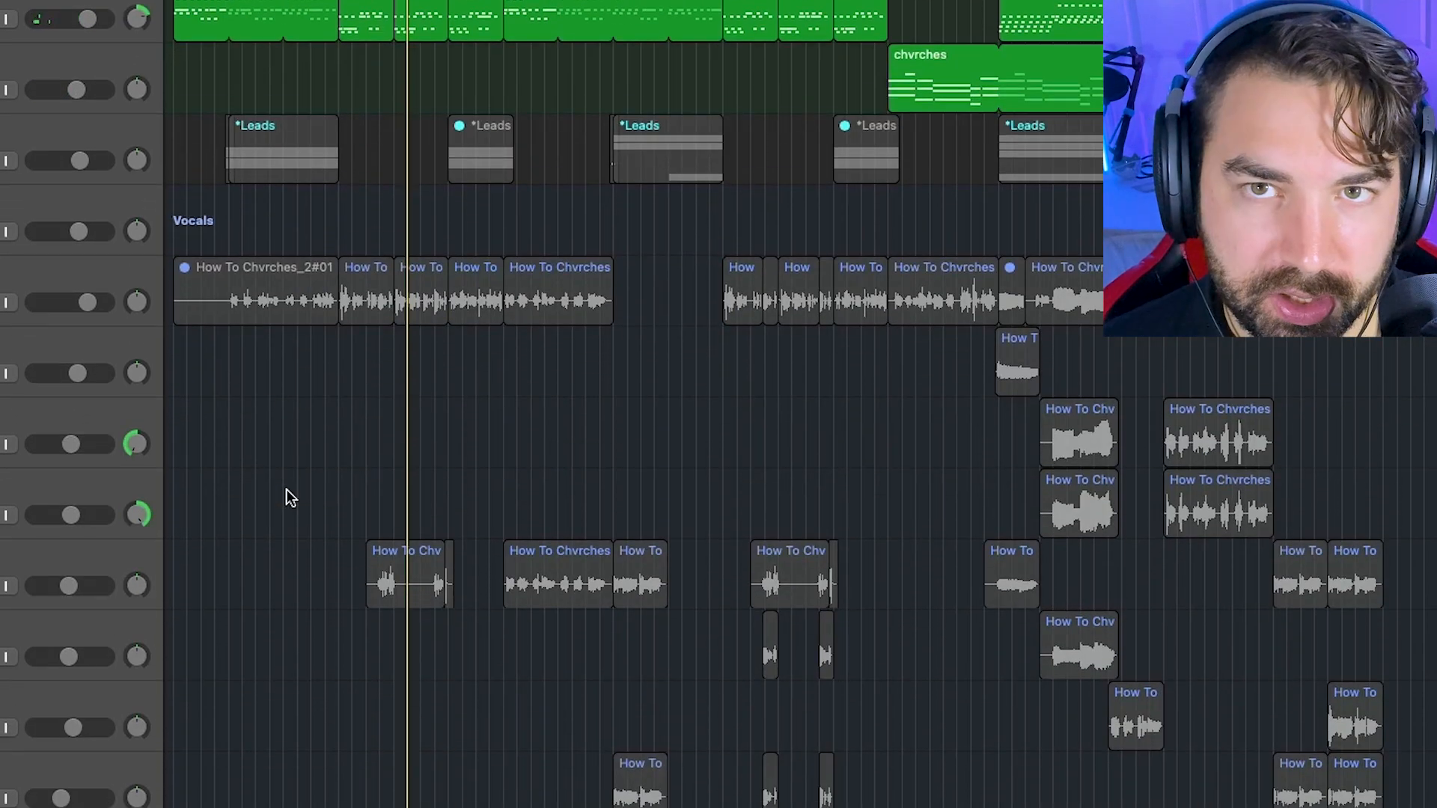
{"action": "scroll", "coordinate": [365, 453], "scroll_direction": "up", "scroll_amount": 3}
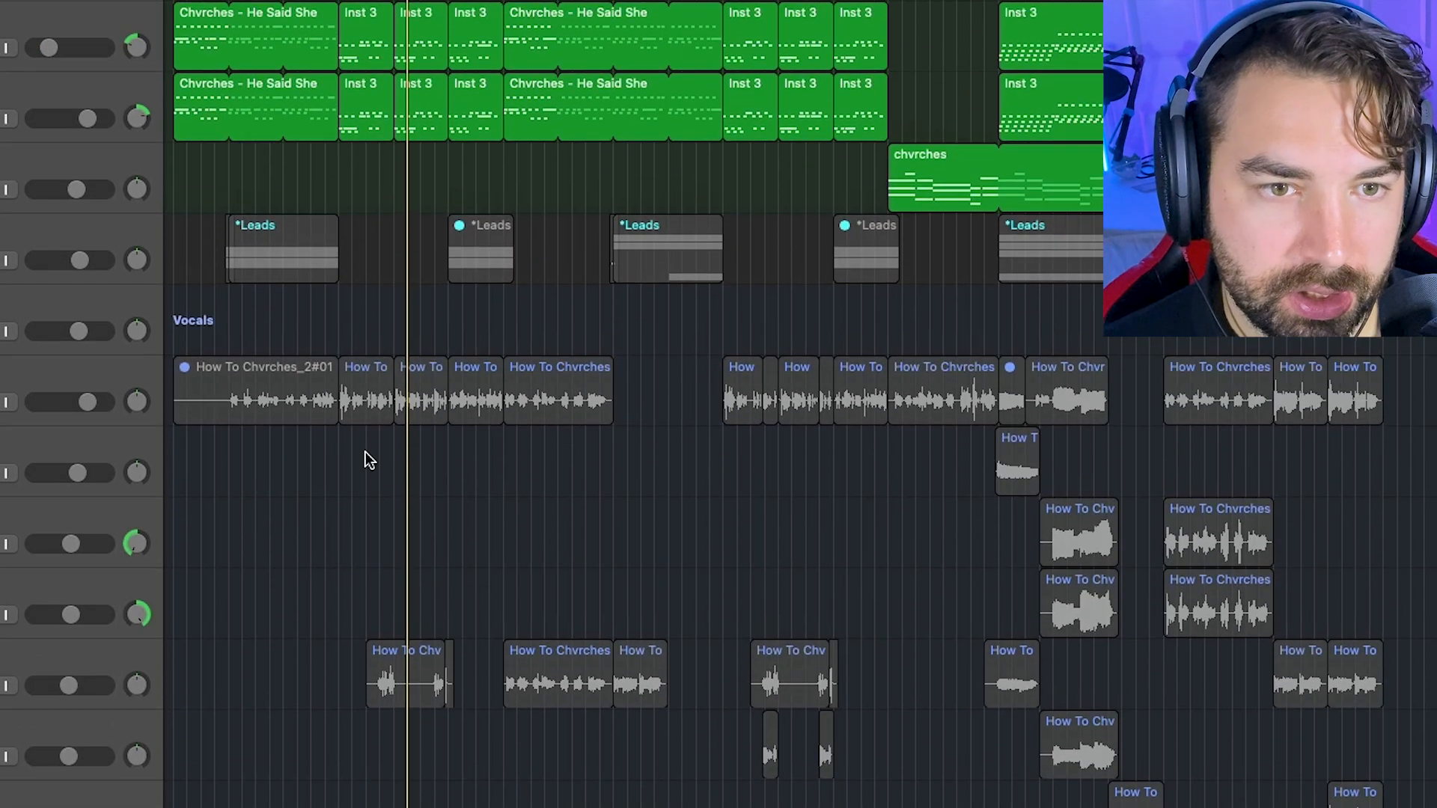
{"action": "scroll", "coordinate": [367, 453], "scroll_direction": "left", "scroll_amount": 1}
{"action": "left_click", "coordinate": [1, 399]}
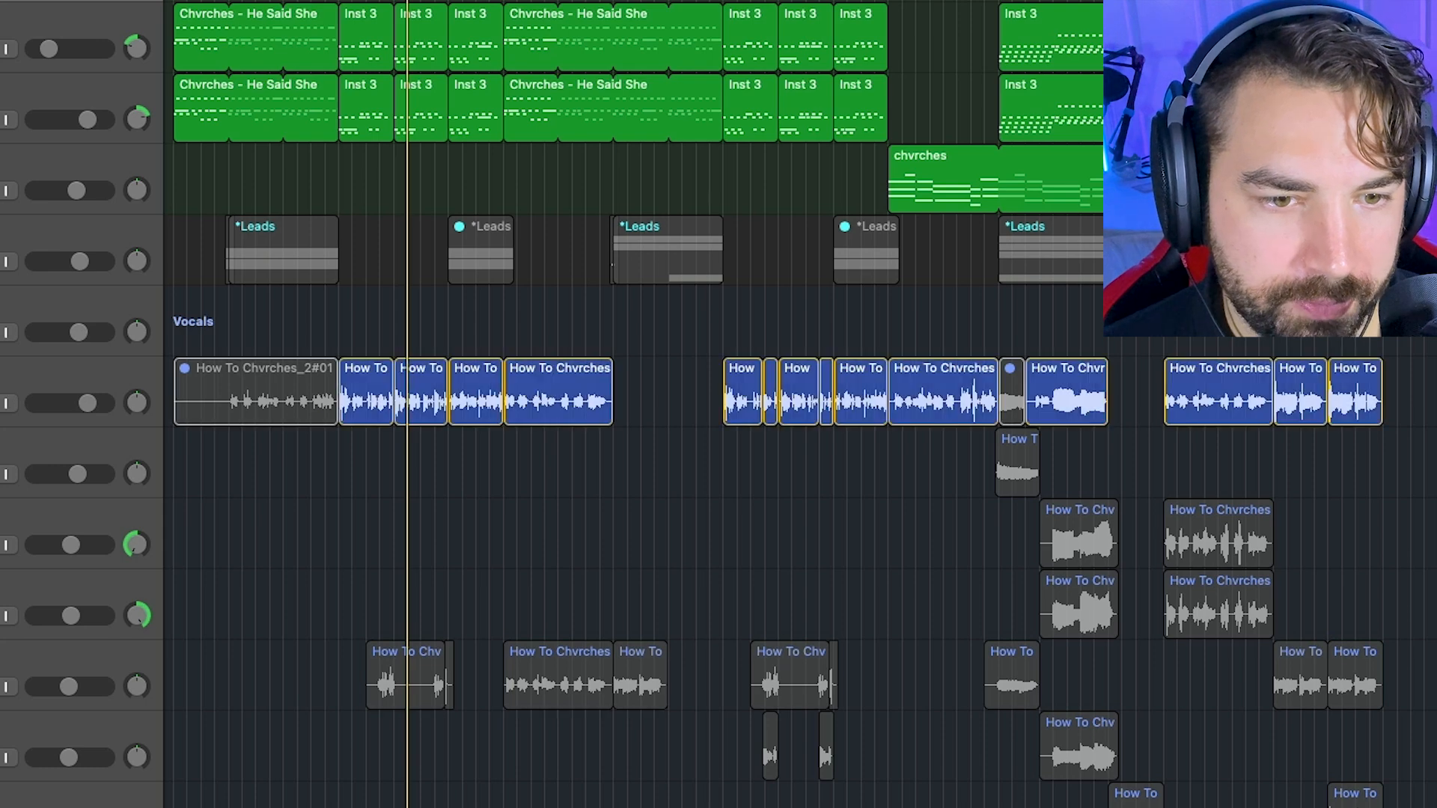
{"action": "key", "text": "space"}
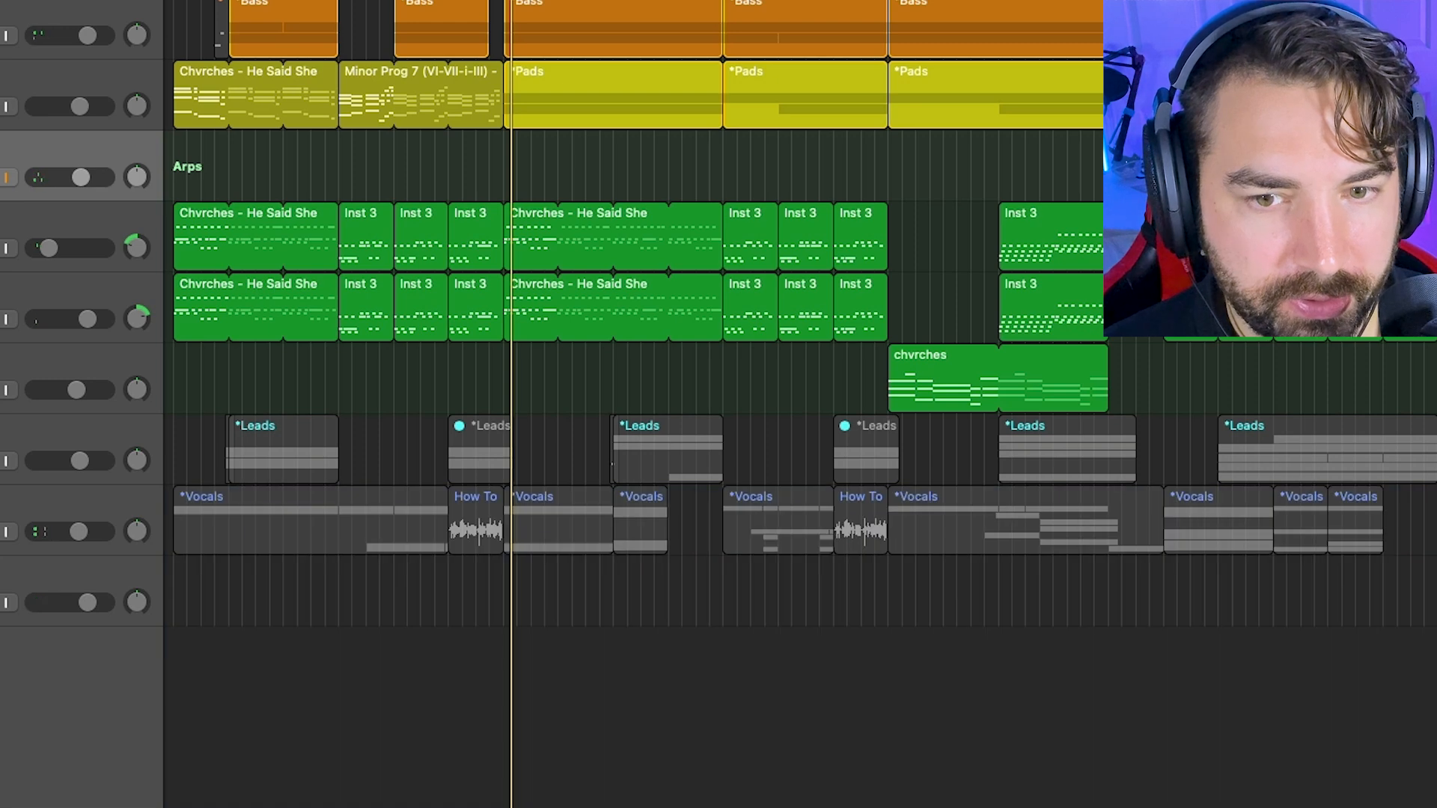
- Review the Syntronik effects for Video Game M-12 Kalimba and the Arpeggiator on the third arp track, Inst 12, in the bridge
{"action": "scroll", "coordinate": [846, 249], "scroll_direction": "right", "scroll_amount": 3}
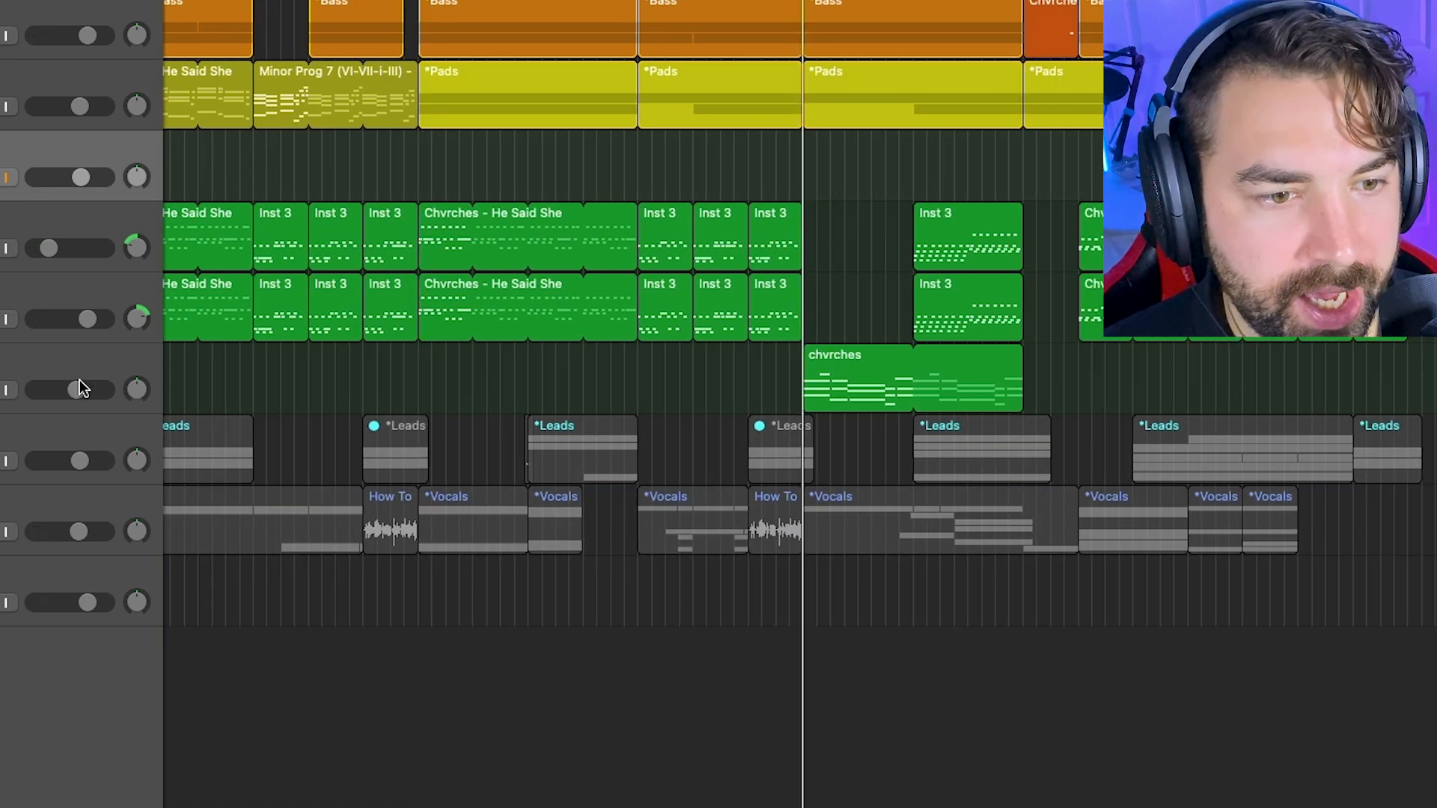
{"action": "left_click", "coordinate": [41, 374]}
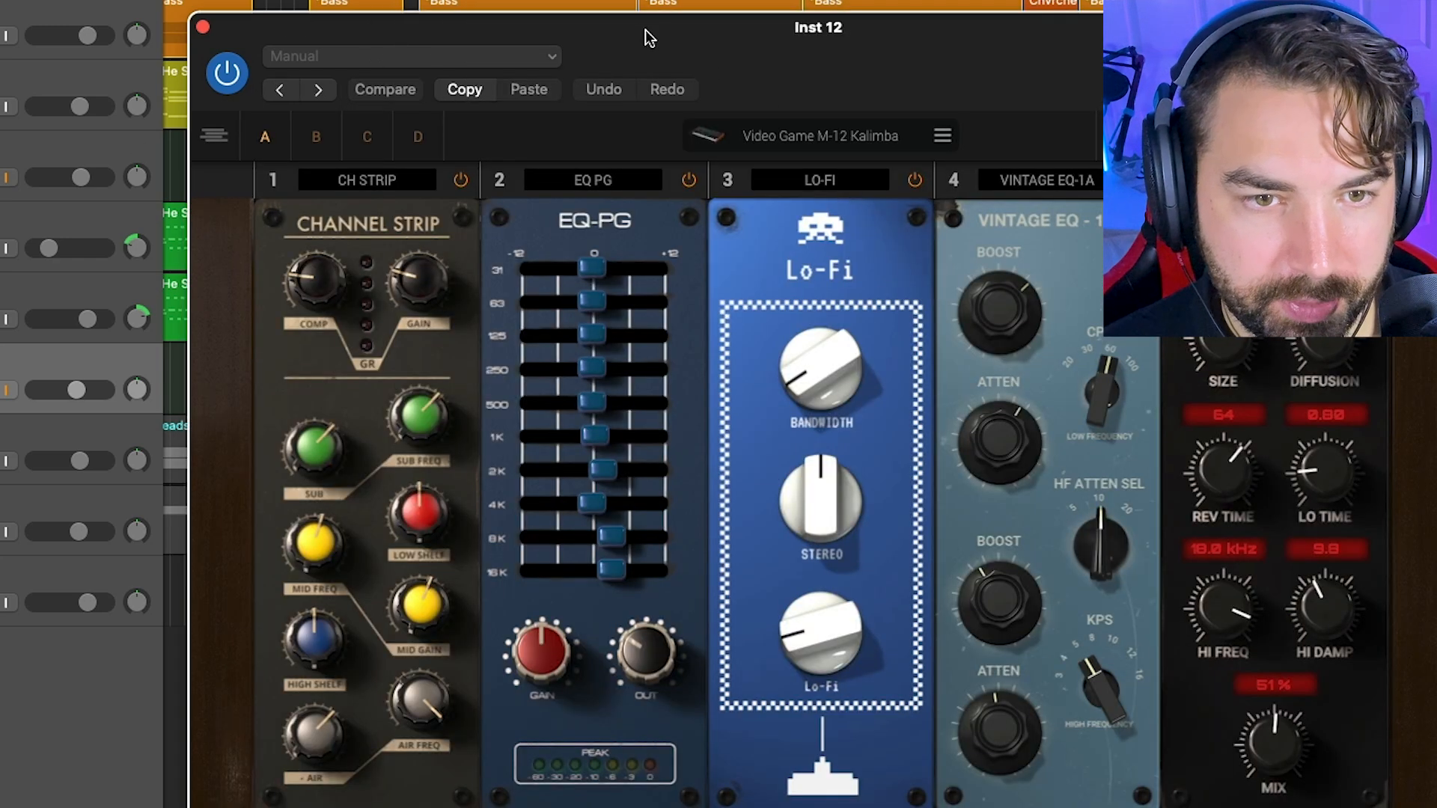
{"action": "left_click", "coordinate": [202, 27]}
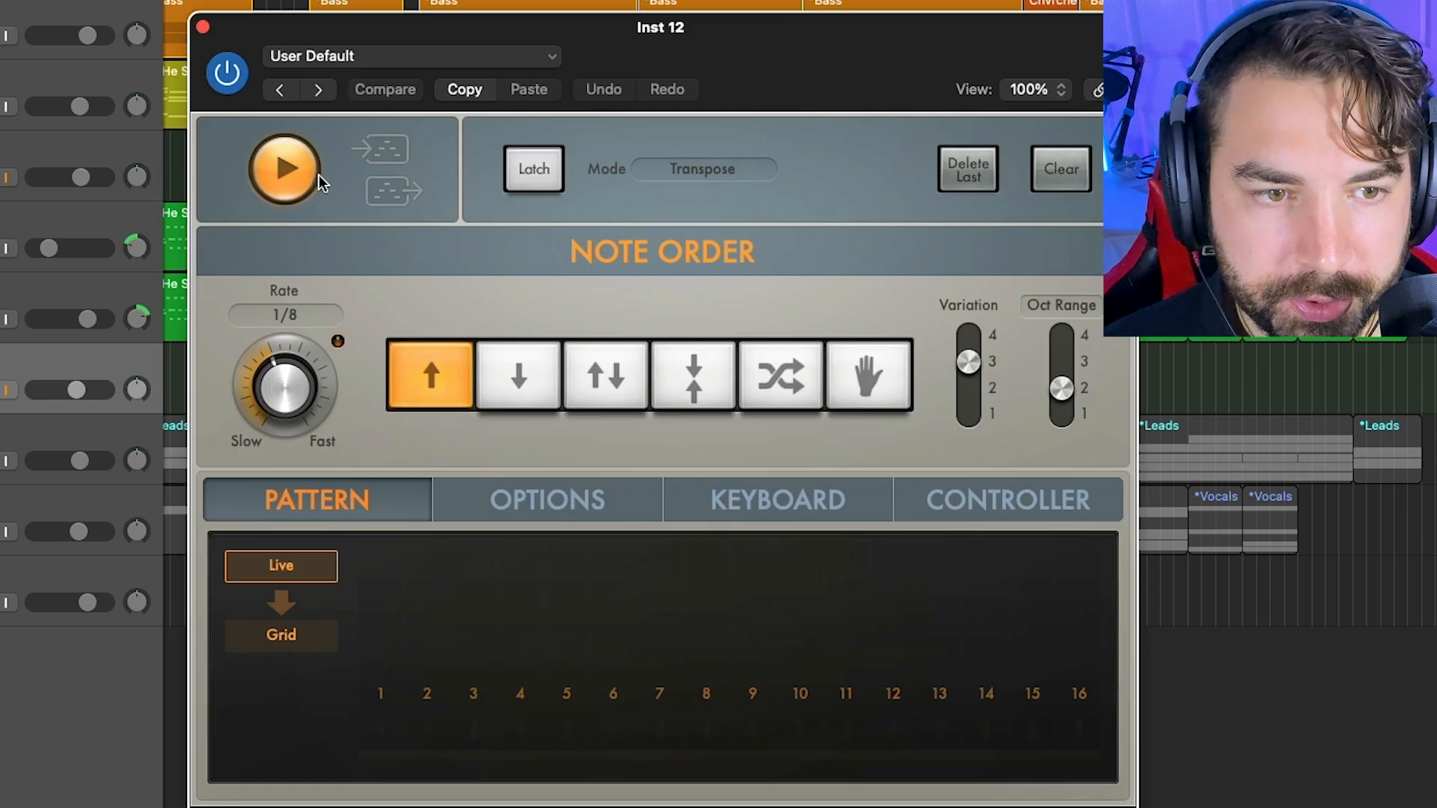
{"action": "left_click", "coordinate": [203, 28]}
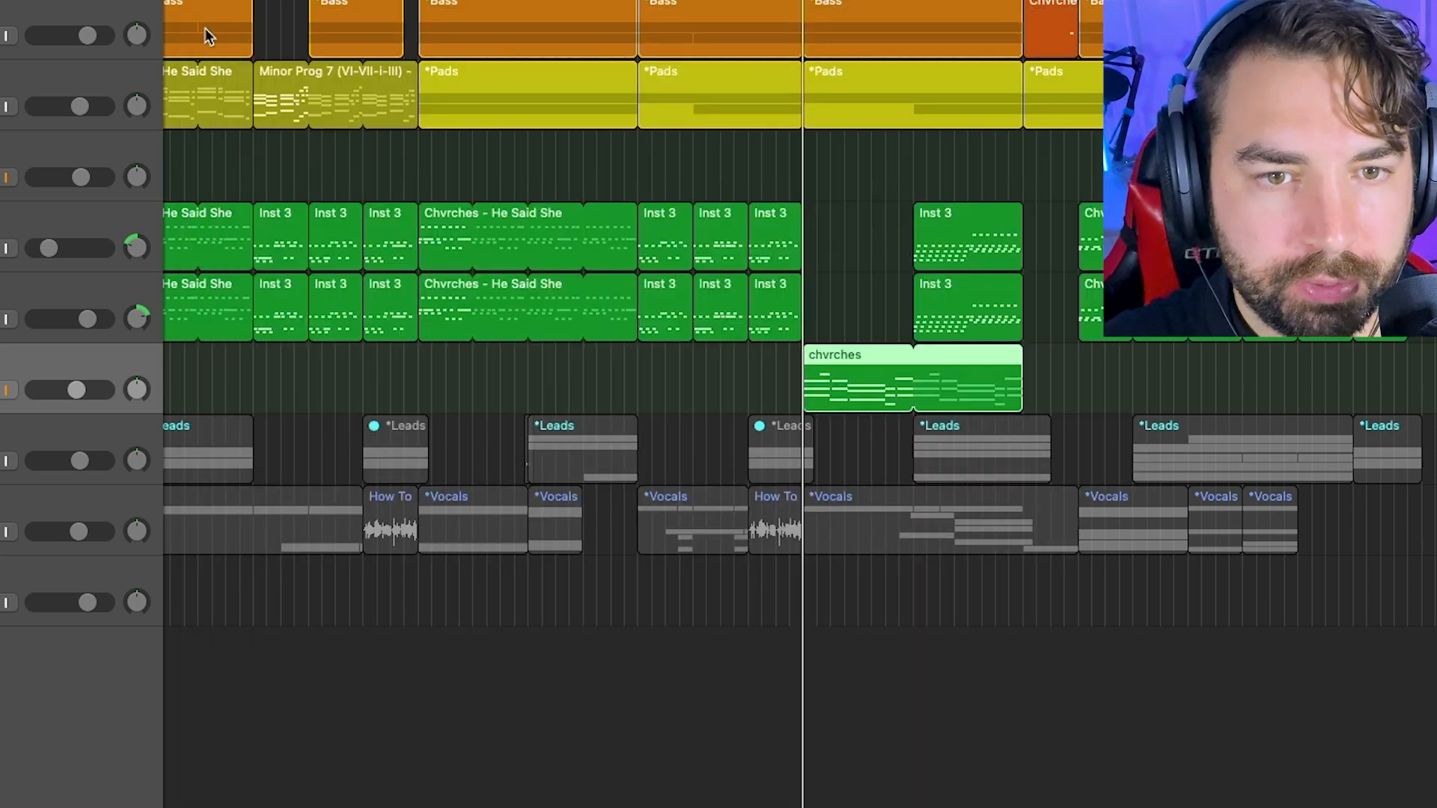
- Play Inst 12 soloed and set its Channel EQ to a -7.8 dB cut at 310 Hz and a low cut at 216 Hz
{"action": "key", "text": "space"}
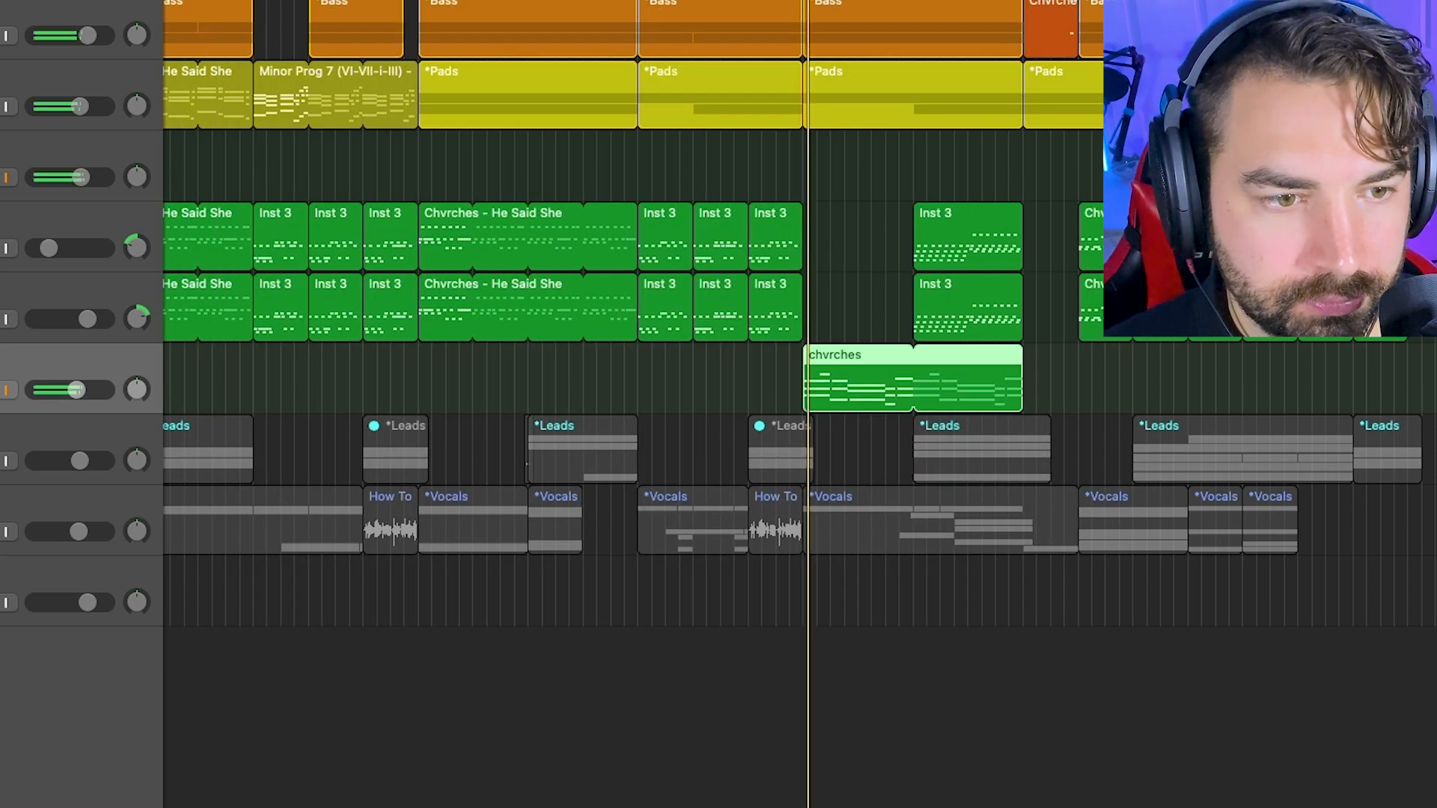
{"action": "left_click", "coordinate": [0, 390]}
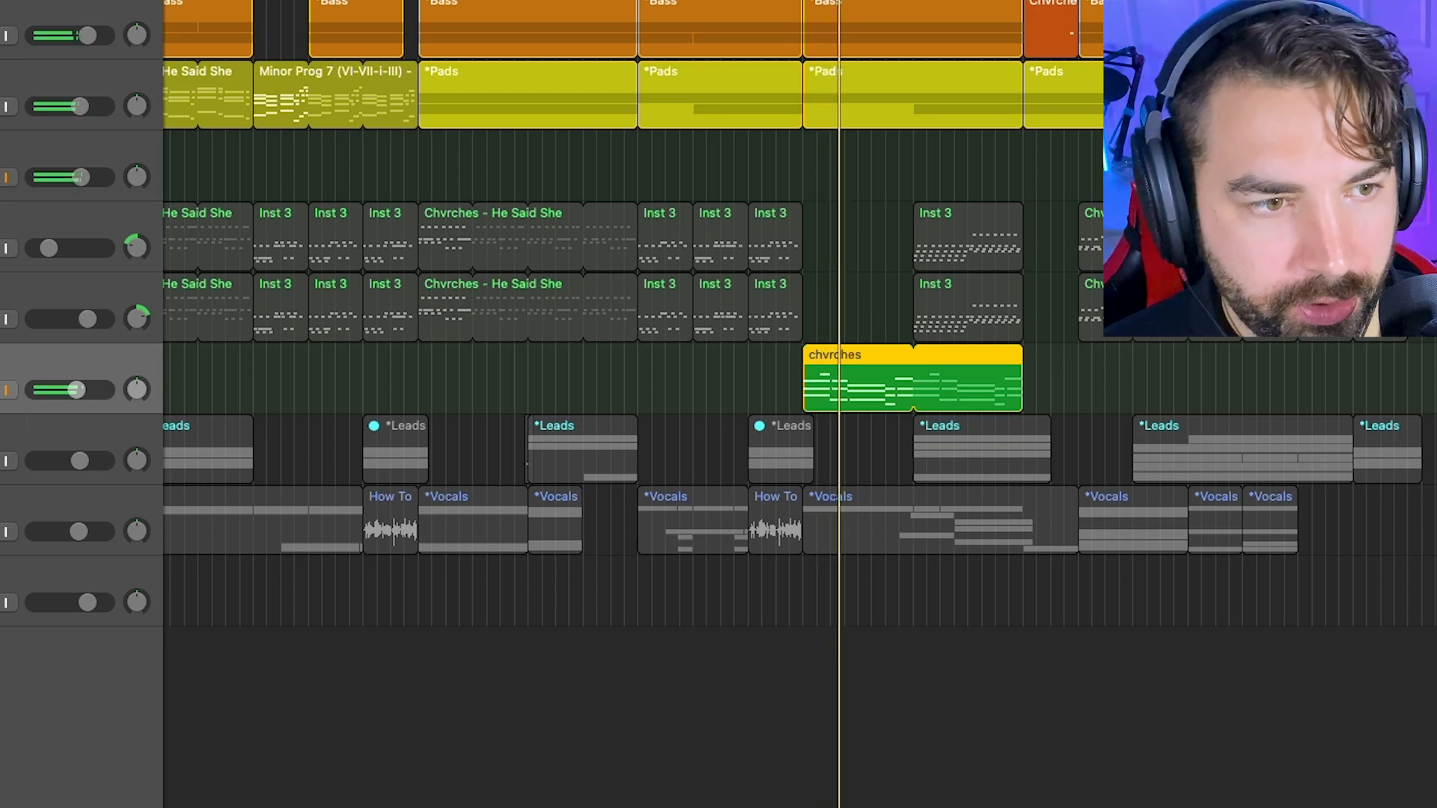
{"action": "left_click", "coordinate": [0, 322]}
{"action": "left_click_drag", "start_coordinate": [694, 352], "coordinate": [685, 388]}
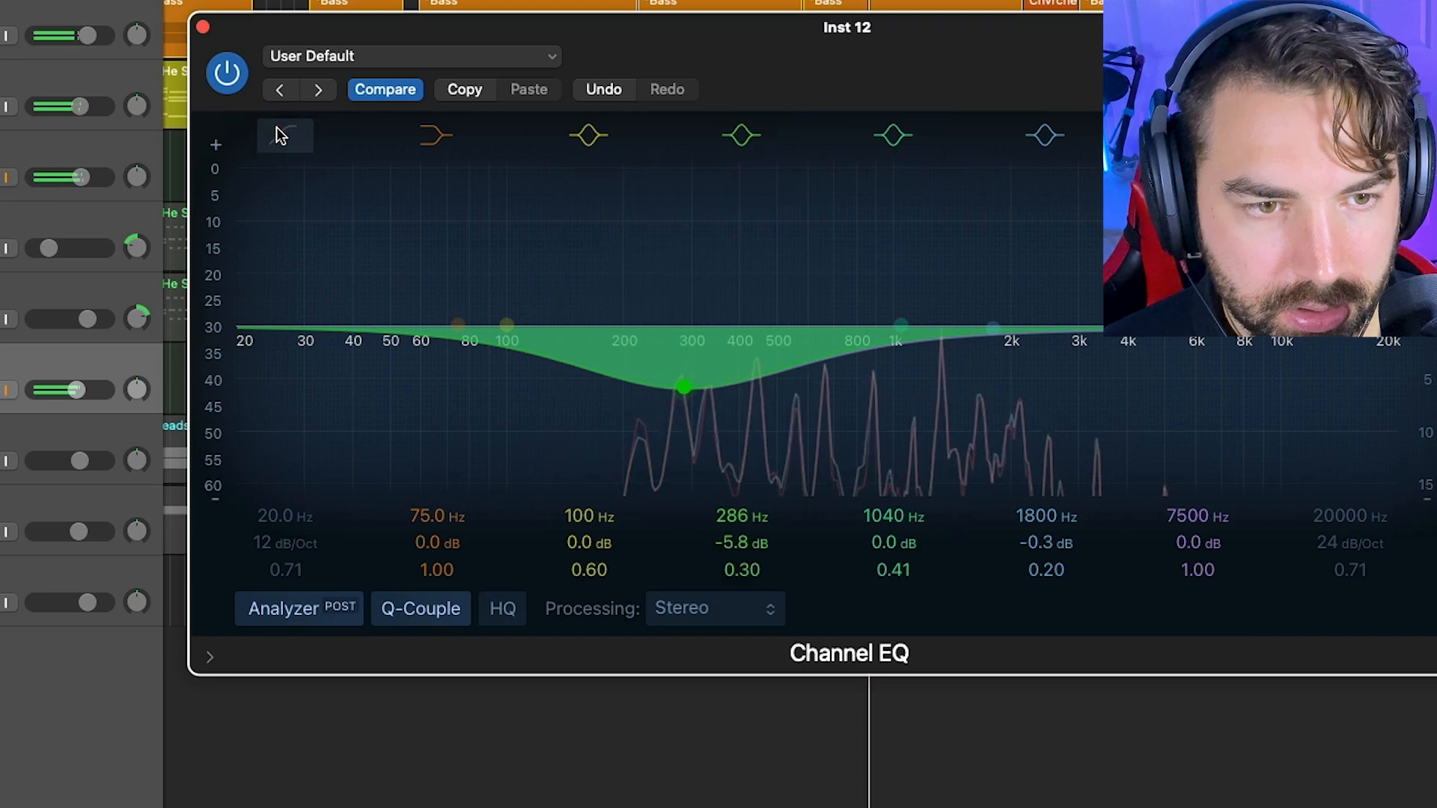
{"action": "left_click", "coordinate": [279, 135]}
{"action": "mouse_move", "coordinate": [243, 333]}
{"action": "left_mouse_down"}
{"action": "mouse_move", "coordinate": [670, 362]}
{"action": "mouse_move", "coordinate": [731, 401]}
{"action": "mouse_move", "coordinate": [708, 410]}
{"action": "left_mouse_up"}
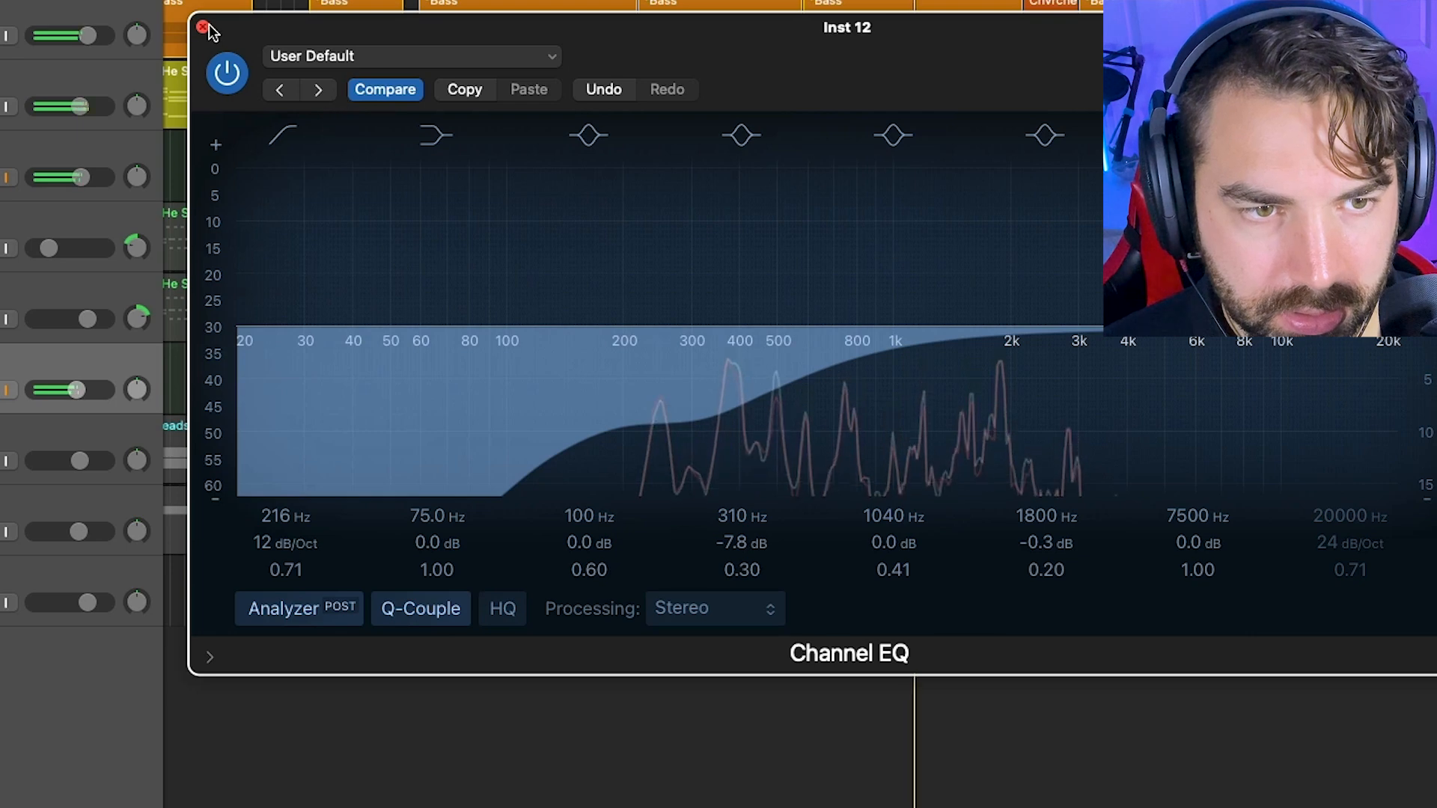
{"action": "left_click", "coordinate": [203, 27]}
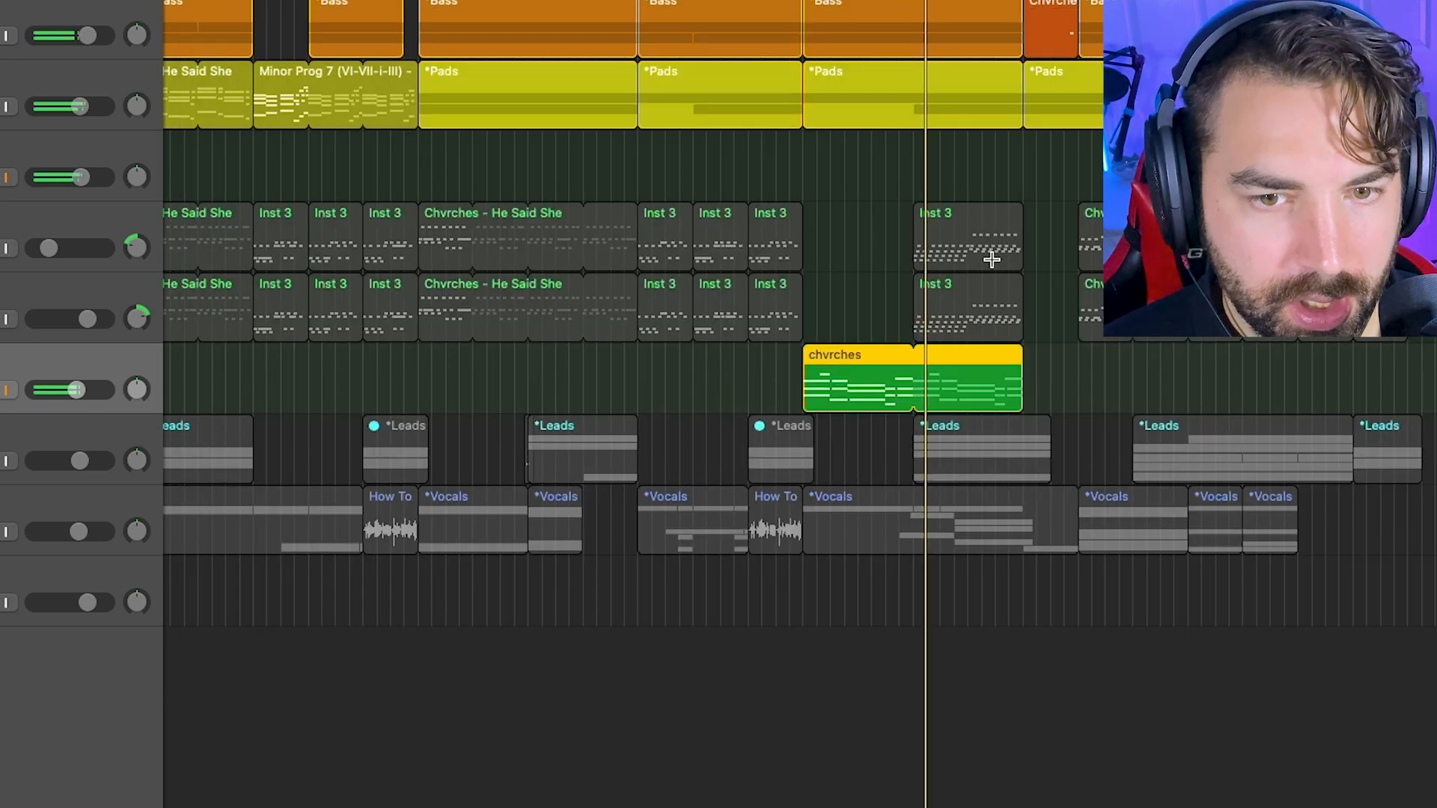
- Solo the whole Arps stack, play the Inst 3 regions in the bridge and mute the track with the chvrches region
{"action": "left_click", "coordinate": [0, 177]}
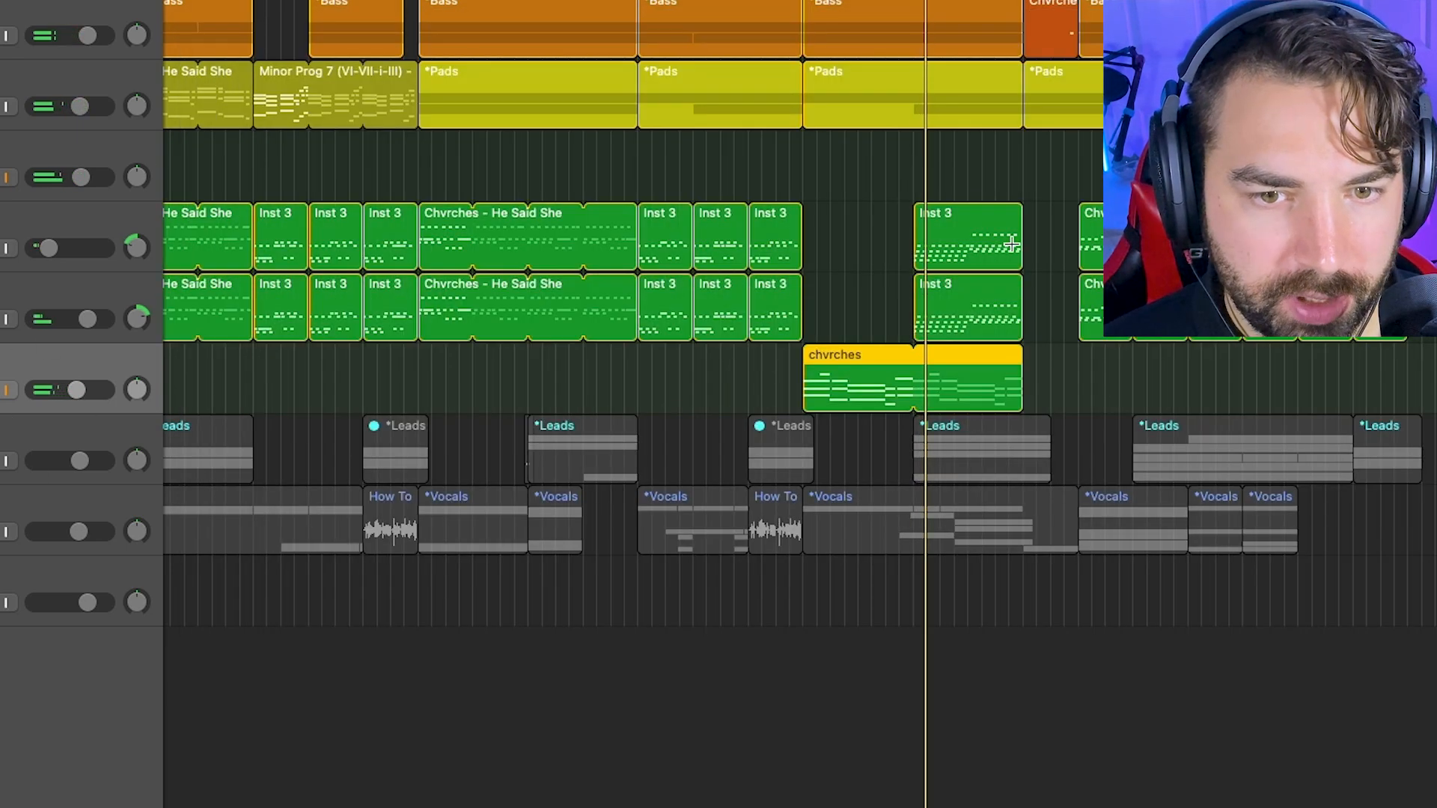
{"action": "key", "text": "space"}
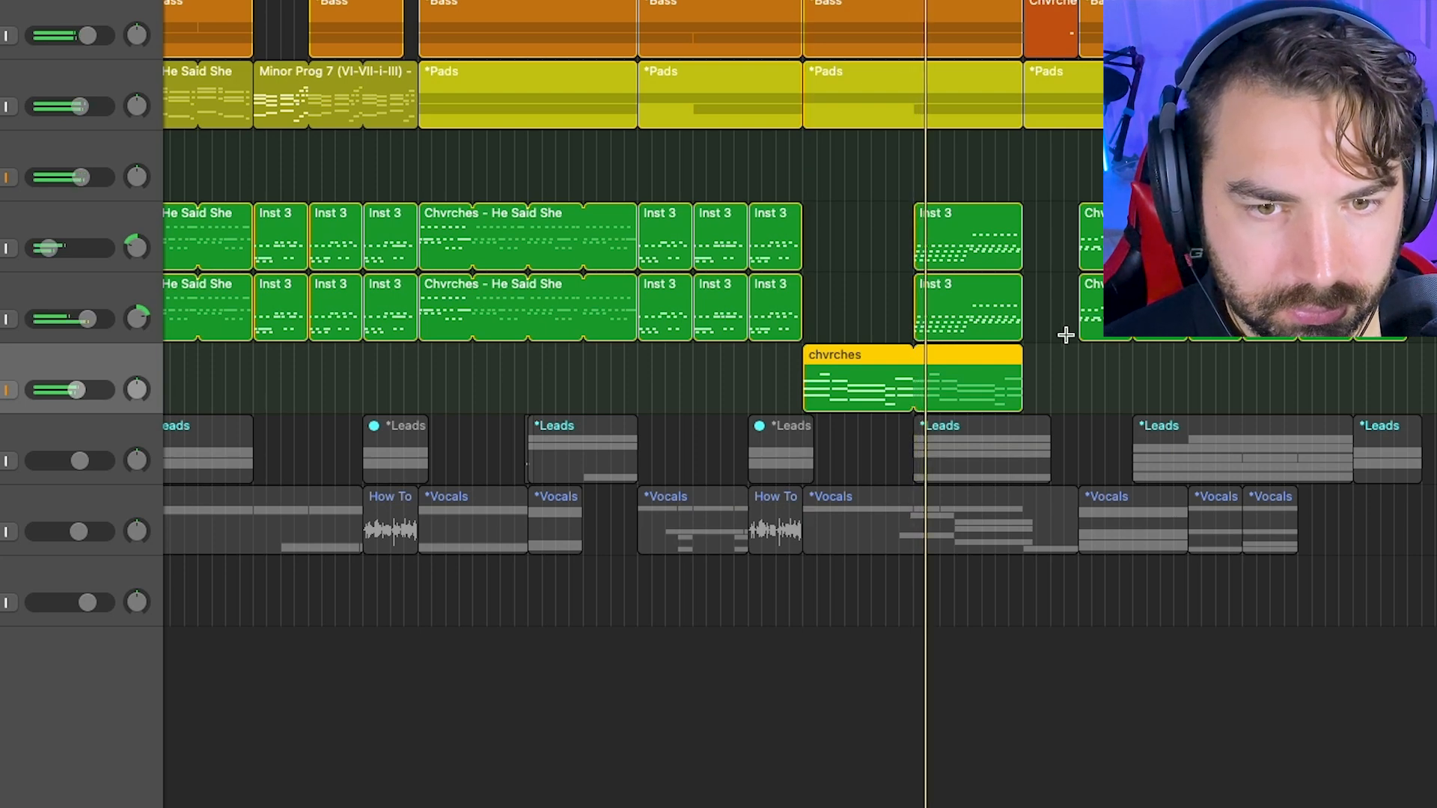
{"action": "key", "text": "m"}
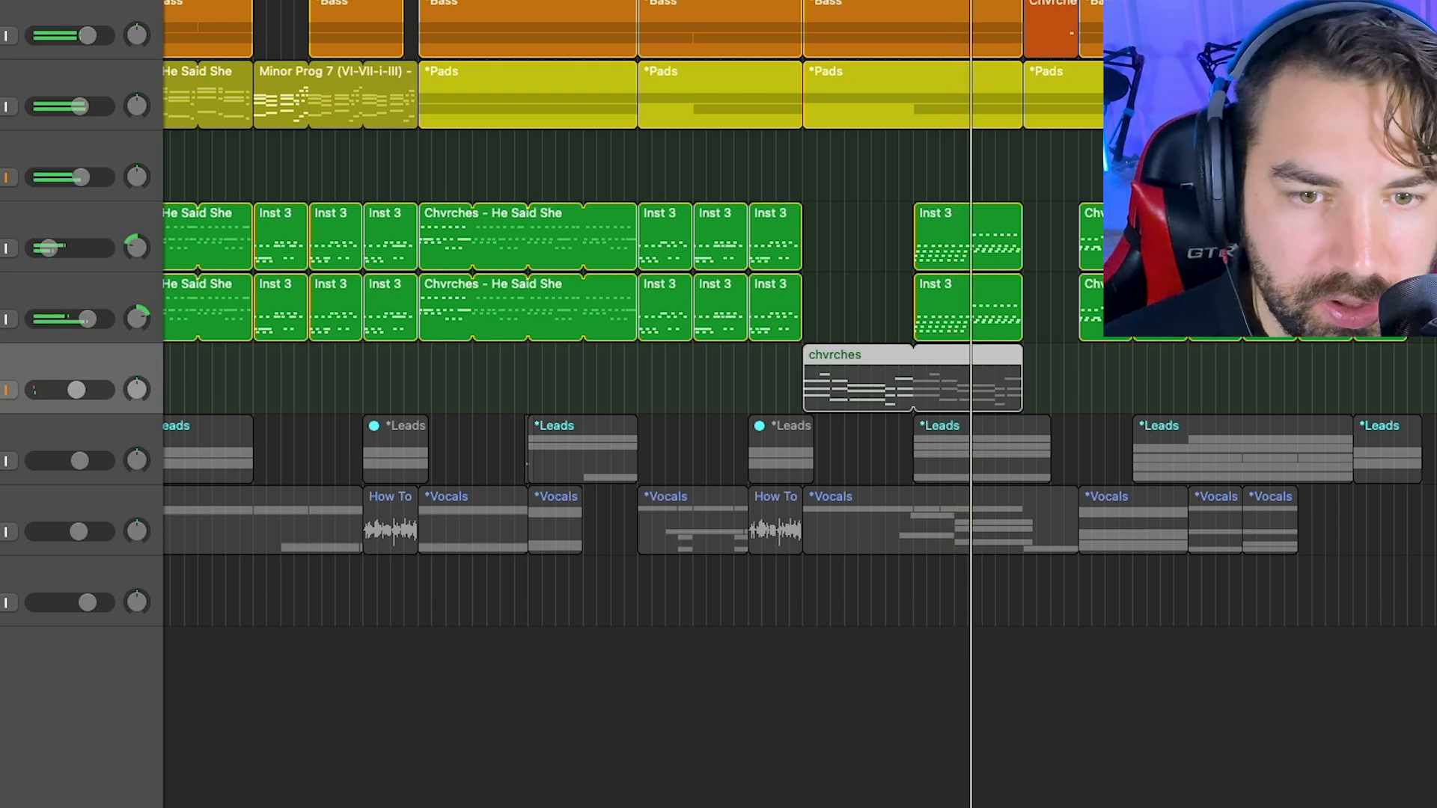
{"action": "left_click", "coordinate": [569, 239]}
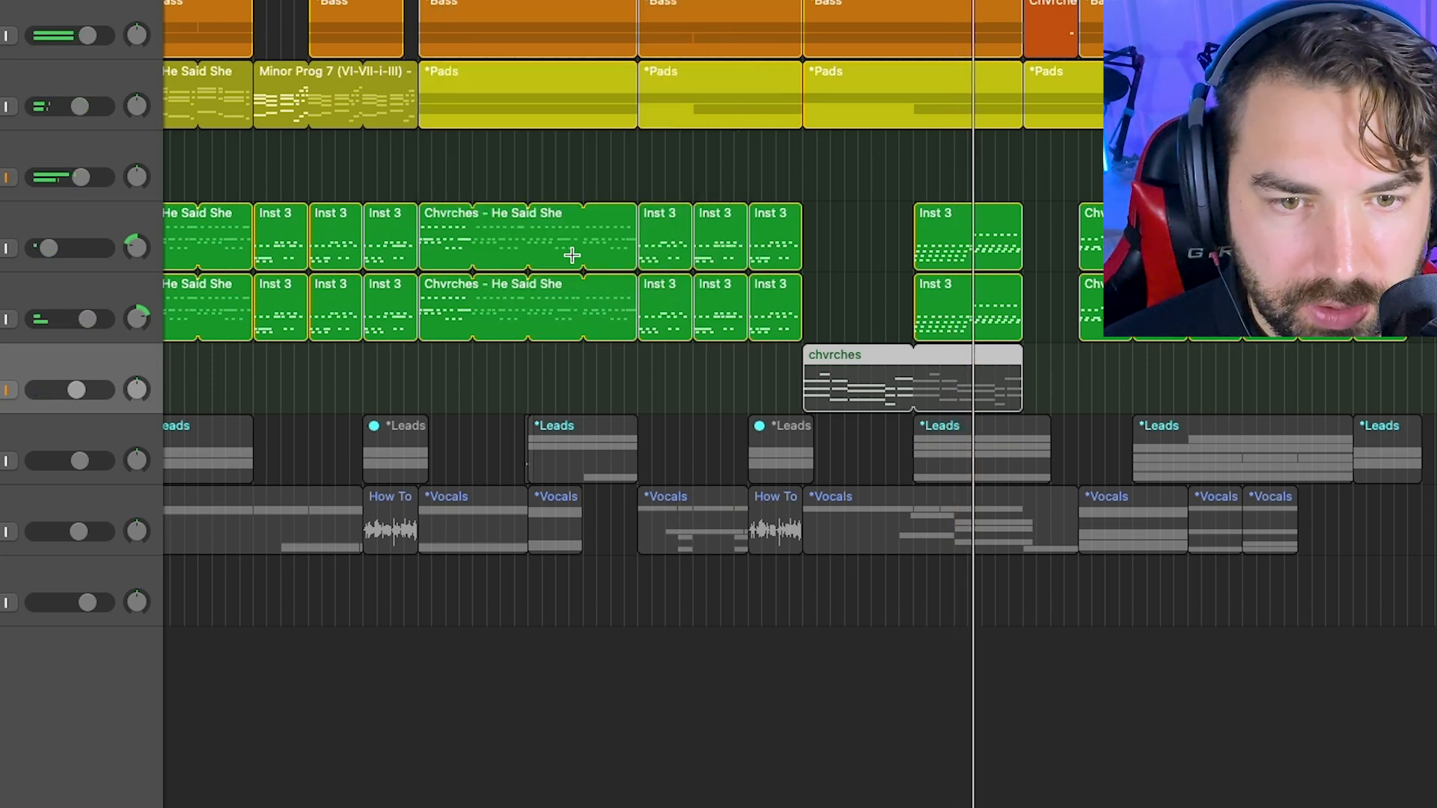
- Play the arps and set Inst 5's Channel EQ to a +3.7 dB boost at 1250 Hz and a -1.7 dB cut at 410 Hz
{"action": "key", "text": "space"}
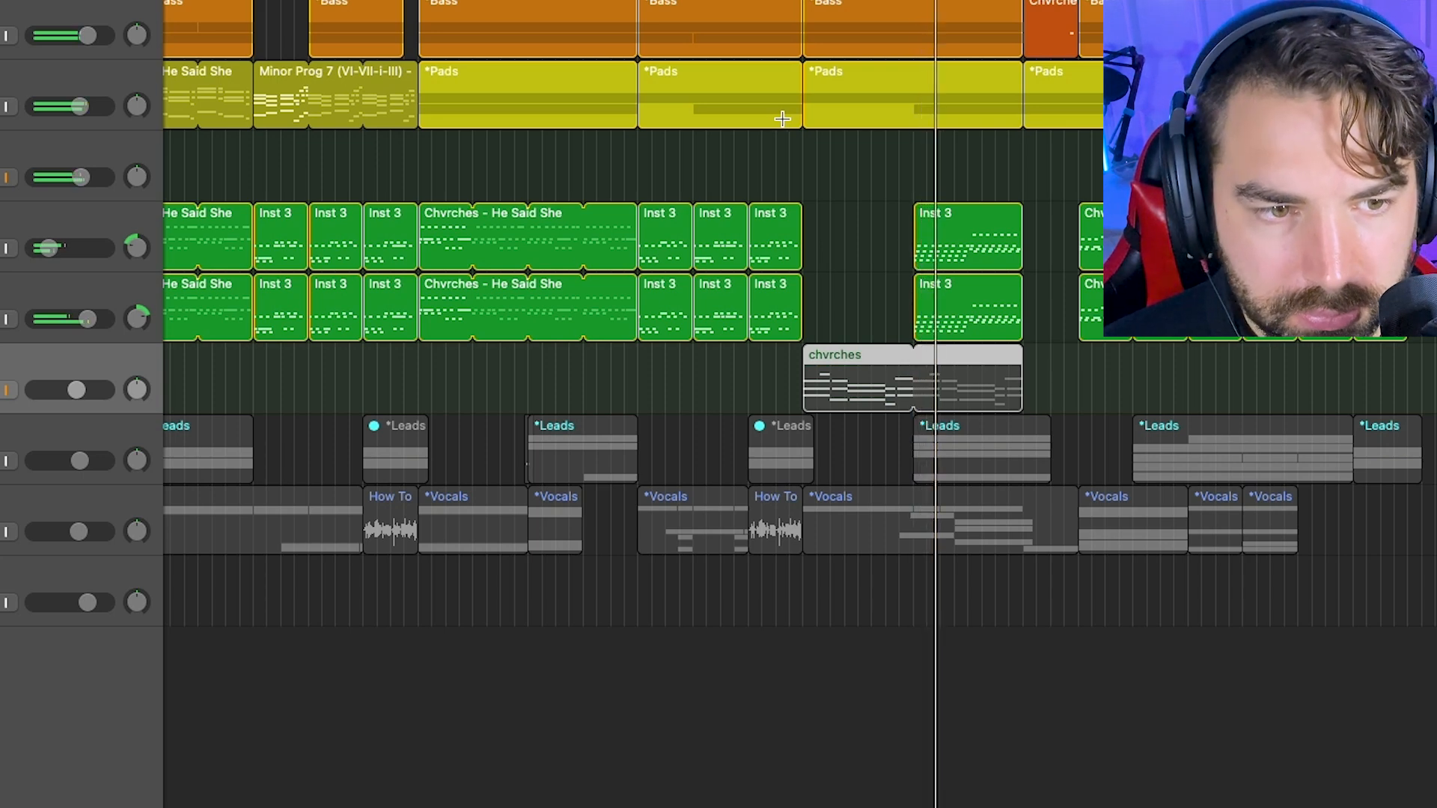
{"action": "left_click", "coordinate": [33, 302]}
{"action": "left_click", "coordinate": [2, 321]}
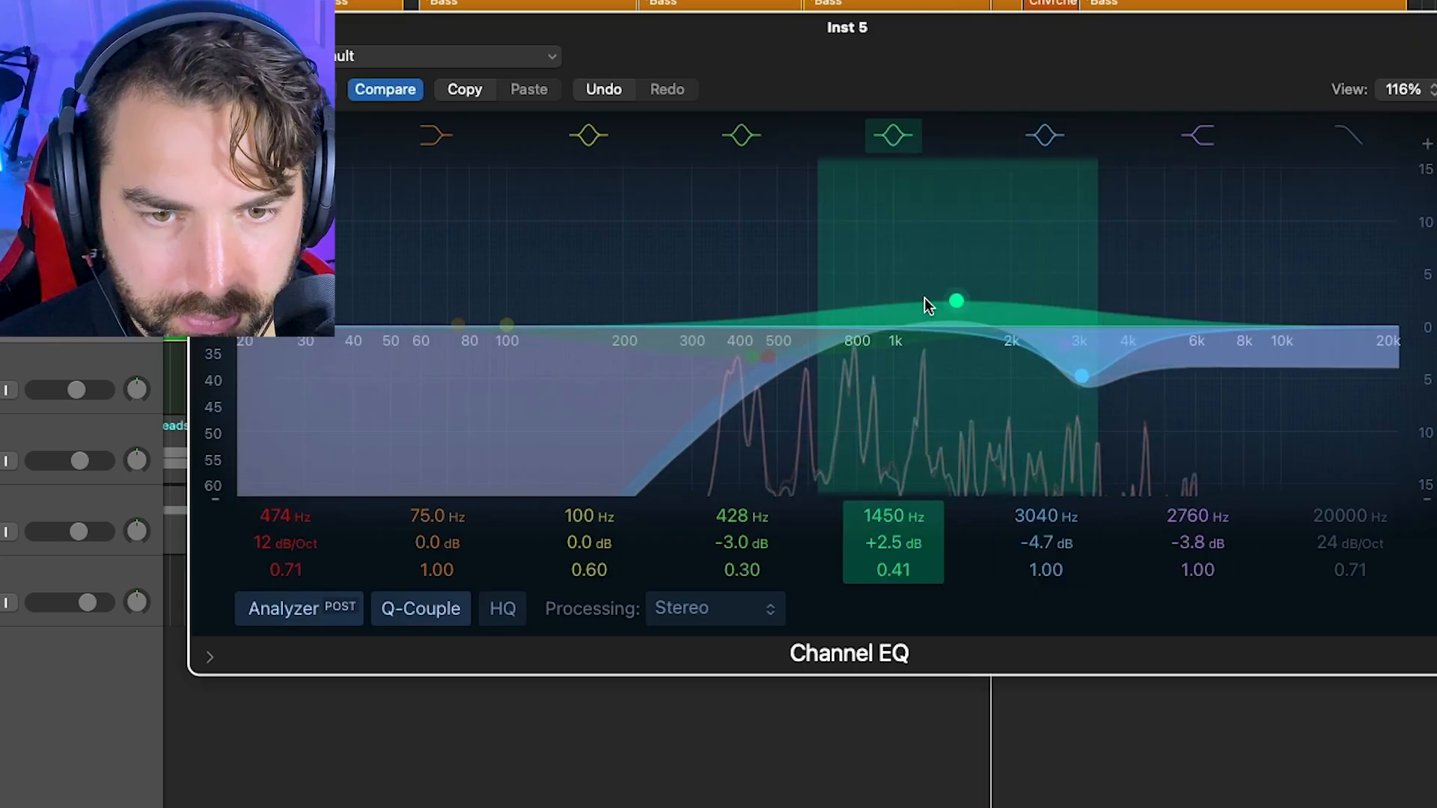
{"action": "left_click_drag", "start_coordinate": [926, 300], "coordinate": [908, 289]}
{"action": "mouse_move", "coordinate": [756, 369]}
{"action": "left_mouse_down"}
{"action": "mouse_move", "coordinate": [735, 375]}
{"action": "mouse_move", "coordinate": [758, 358]}
{"action": "left_mouse_up"}
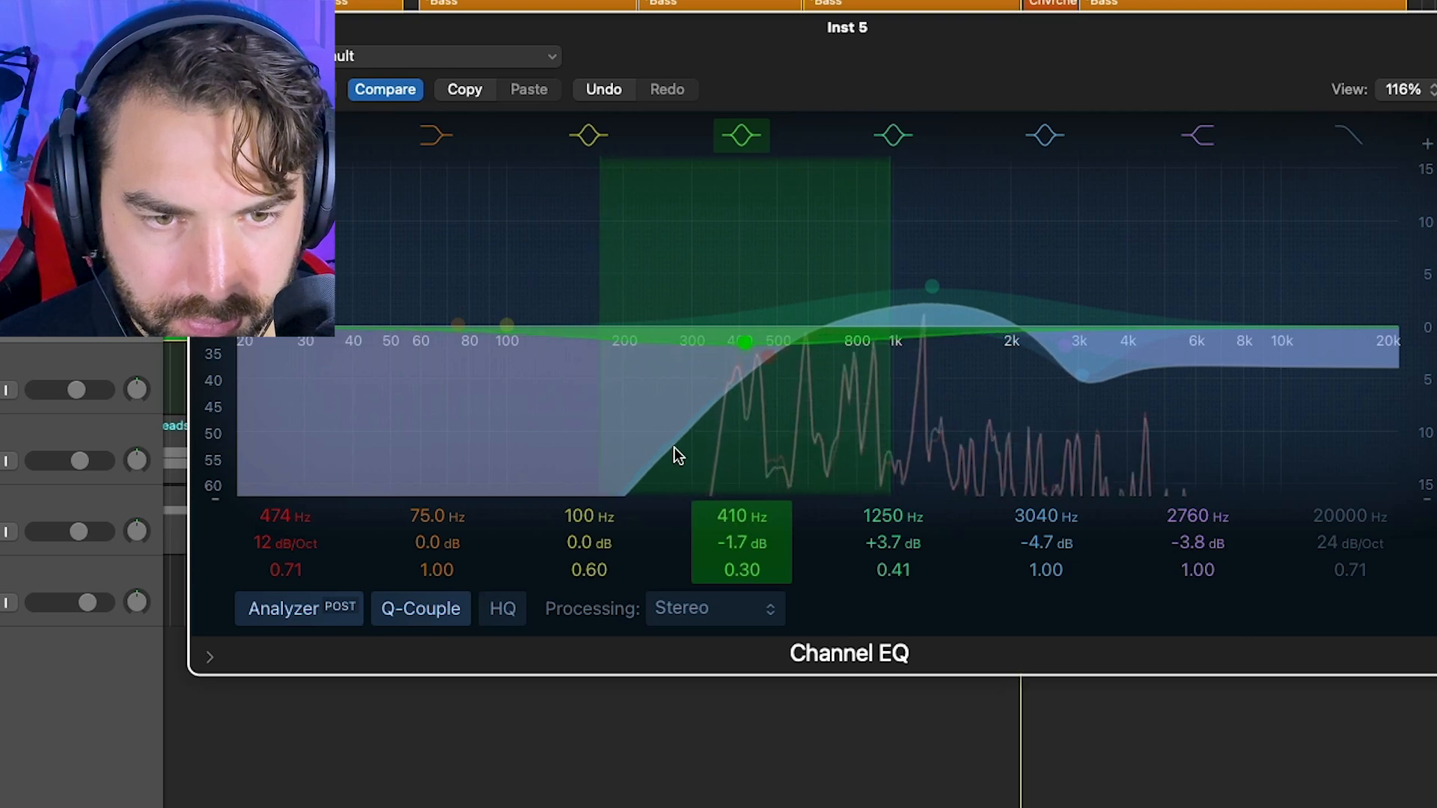
{"action": "left_click_drag", "start_coordinate": [767, 348], "coordinate": [823, 294]}
{"action": "left_click_drag", "start_coordinate": [774, 375], "coordinate": [654, 343]}
{"action": "left_click_drag", "start_coordinate": [828, 293], "coordinate": [752, 369]}
{"action": "key", "text": "v"}
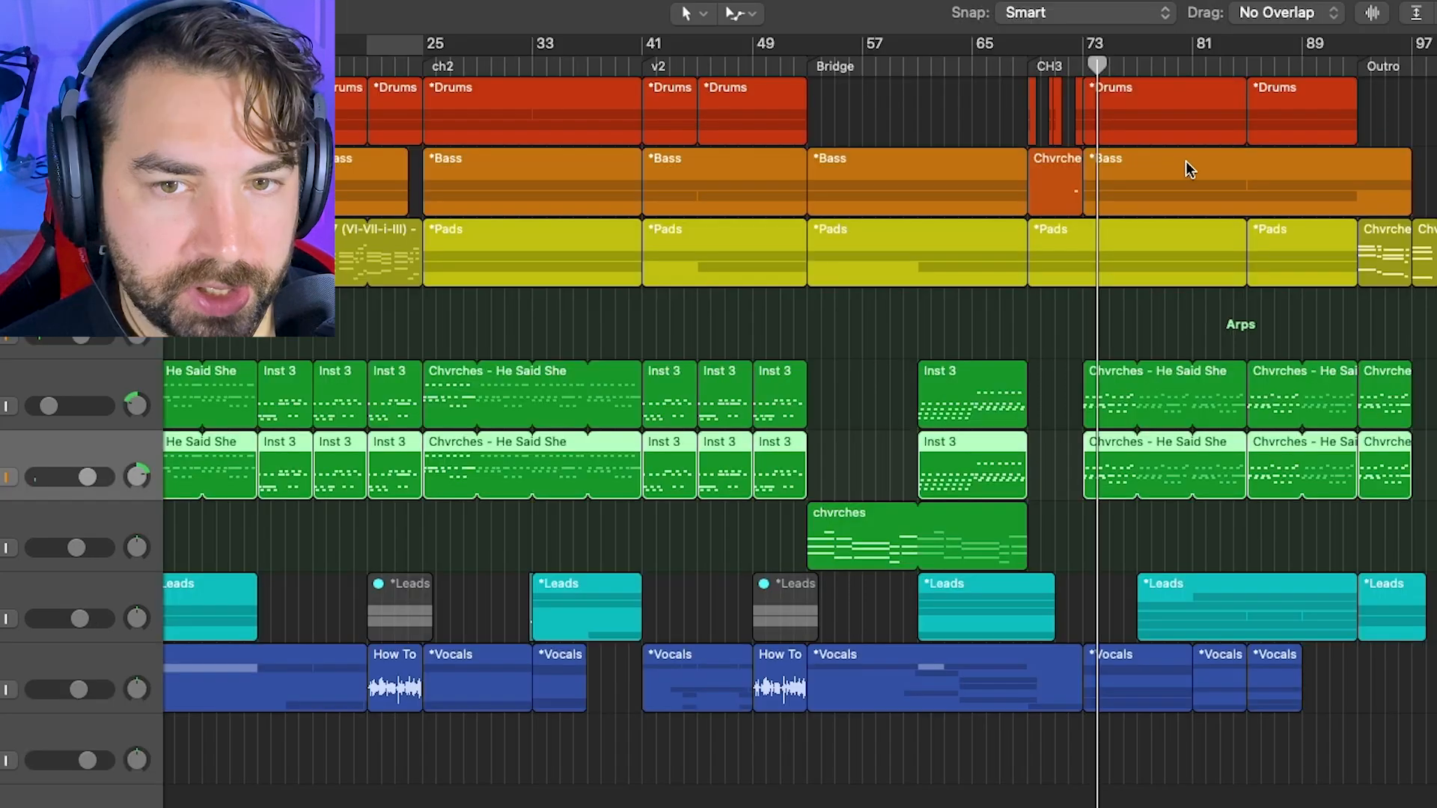
- Move the playhead back to the end of the bridge, where the CH3 section starts
{"action": "scroll", "coordinate": [1032, 169], "scroll_direction": "right", "scroll_amount": 3}
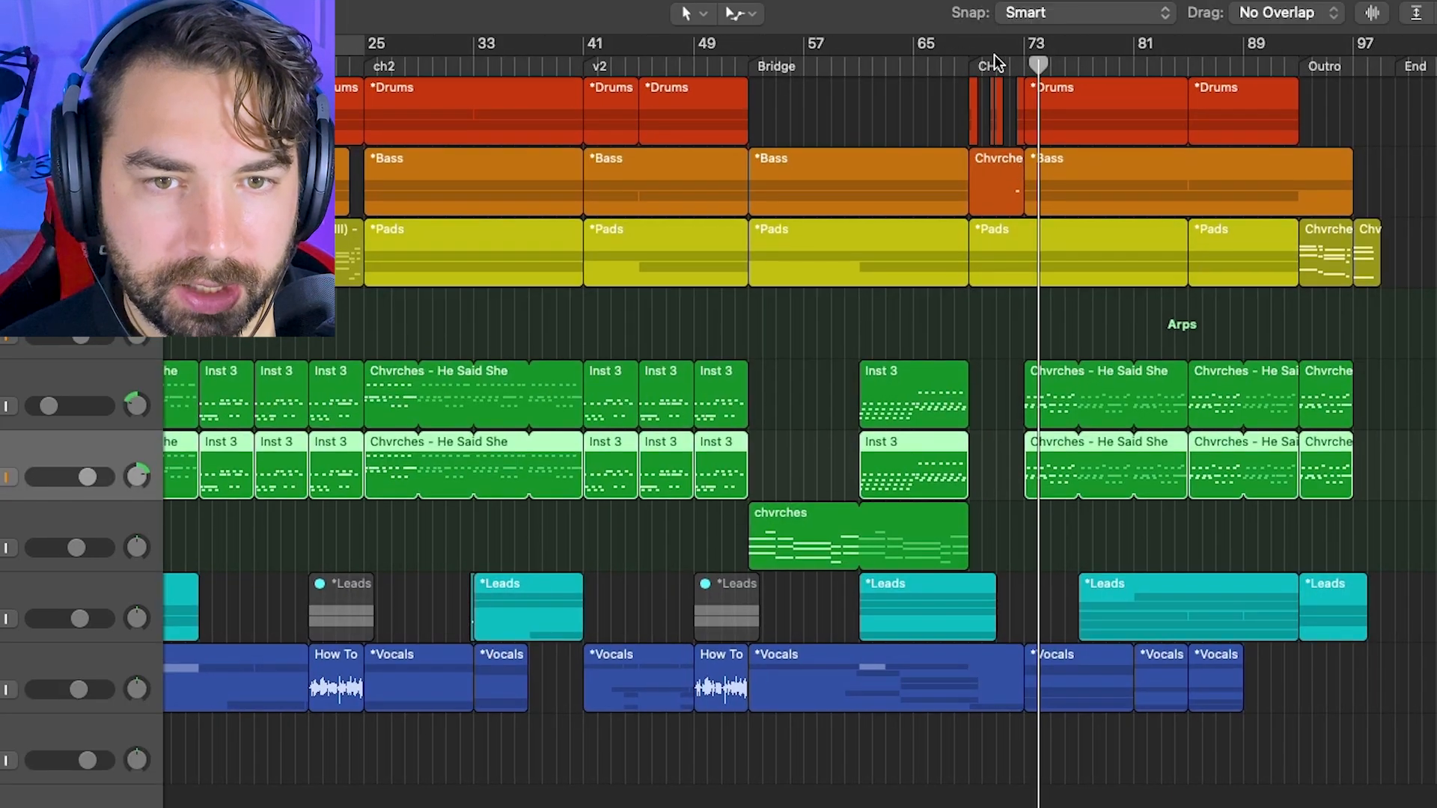
{"action": "left_click_drag", "start_coordinate": [1038, 62], "coordinate": [966, 59]}
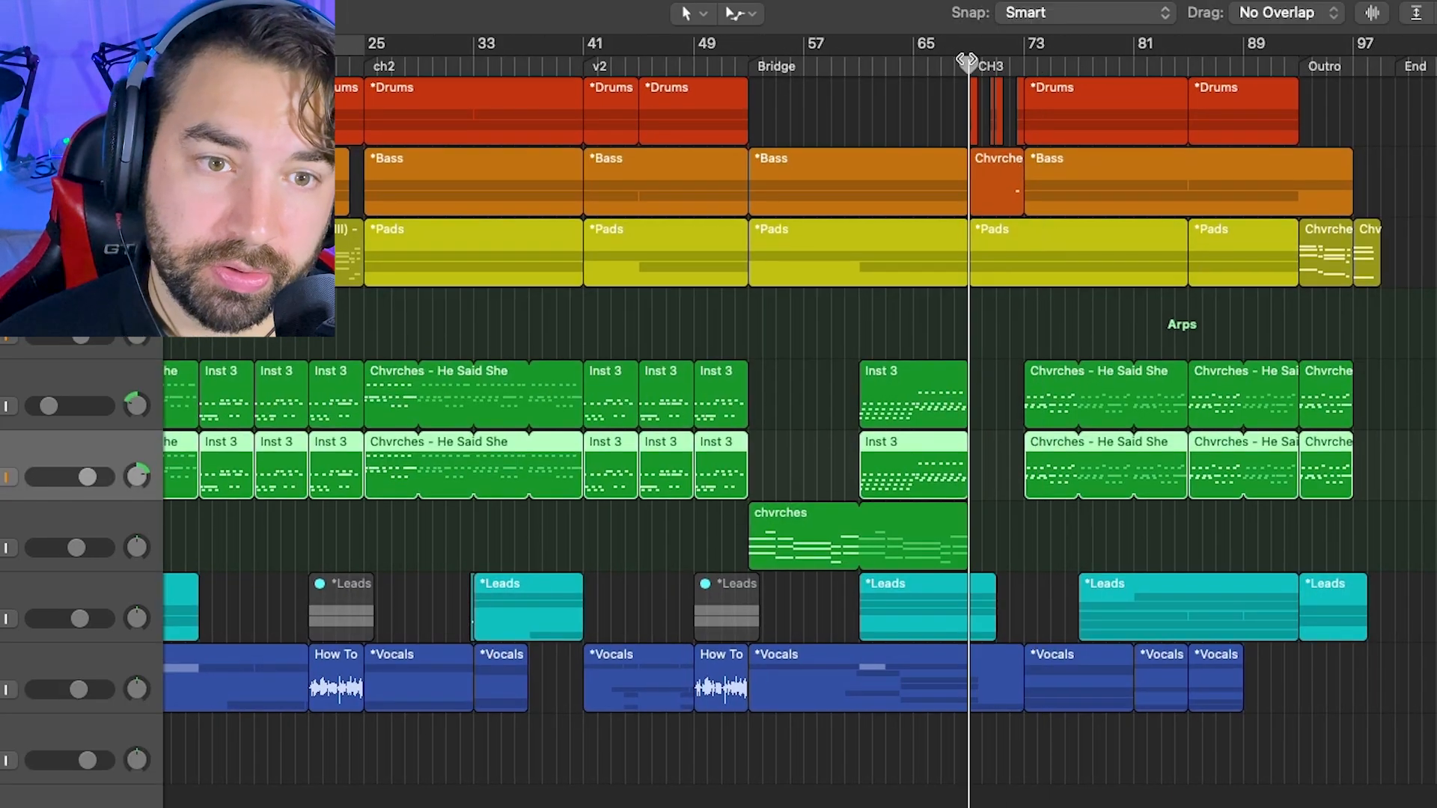
{"action": "scroll", "coordinate": [653, 90], "scroll_direction": "left", "scroll_amount": 5}
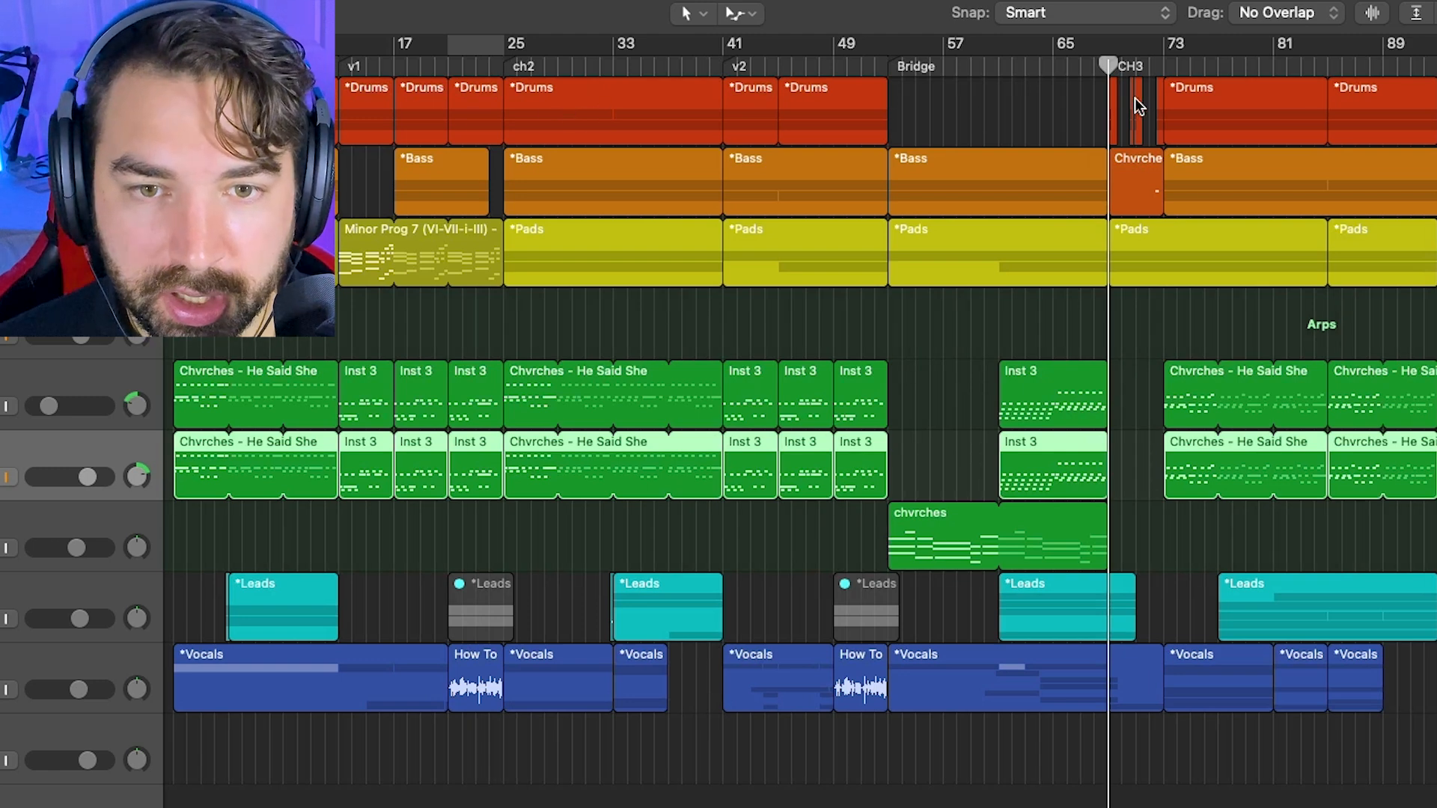
- Set the cycle range to bars 69–73 at the start of CH3 and place the playhead at bar 69
{"action": "left_click_drag", "start_coordinate": [1117, 62], "coordinate": [1171, 58]}
{"action": "scroll", "coordinate": [1151, 182], "scroll_direction": "right", "scroll_amount": 1}
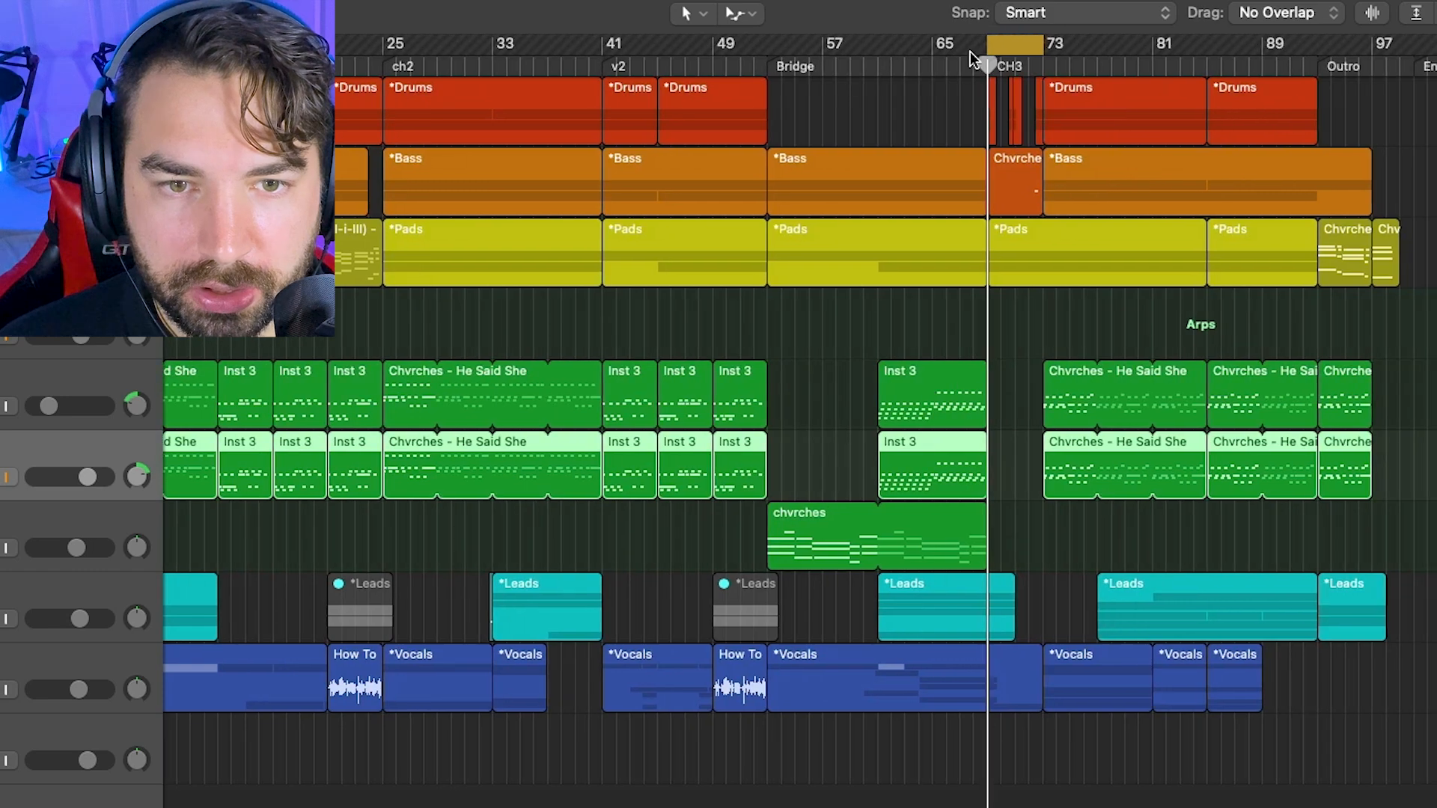
{"action": "mouse_move", "coordinate": [991, 70]}
{"action": "left_mouse_down"}
{"action": "mouse_move", "coordinate": [1022, 72]}
{"action": "mouse_move", "coordinate": [997, 73]}
{"action": "left_mouse_up"}
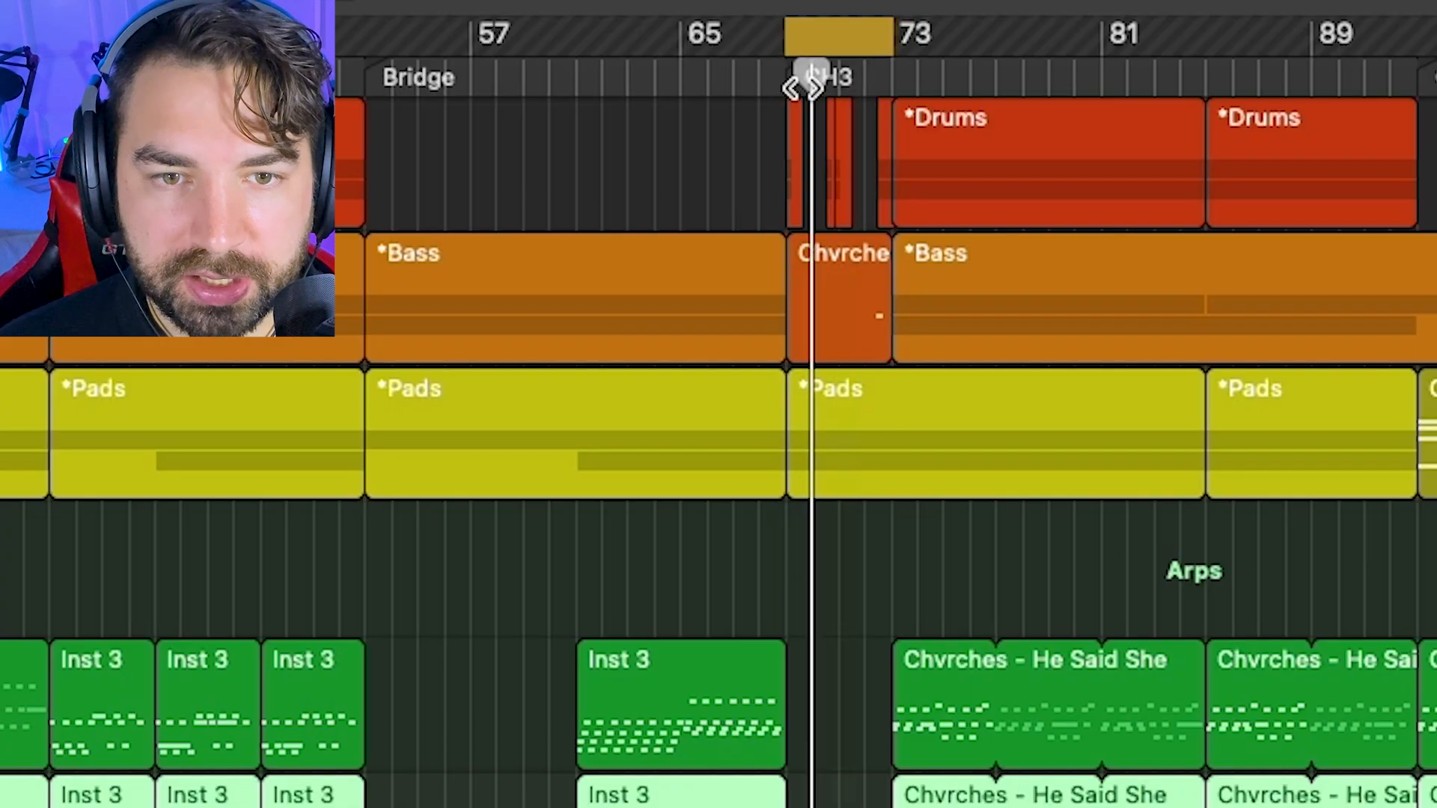
{"action": "left_click_drag", "start_coordinate": [802, 87], "coordinate": [783, 90]}
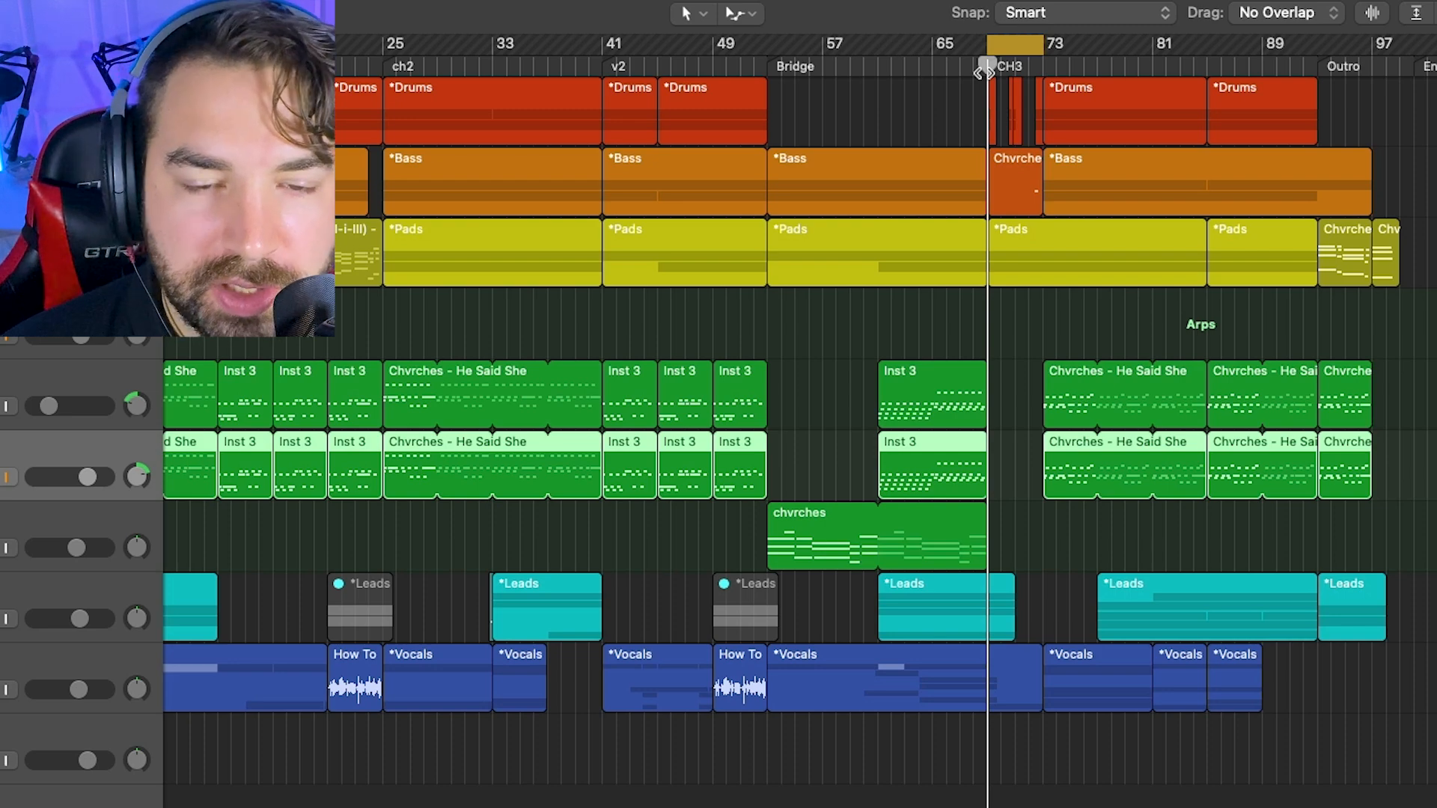
- Examine the arrangement around the transition from the Bridge into CH3, with the playhead at bar 69
{"action": "scroll", "coordinate": [900, 122], "scroll_direction": "left", "scroll_amount": 5}
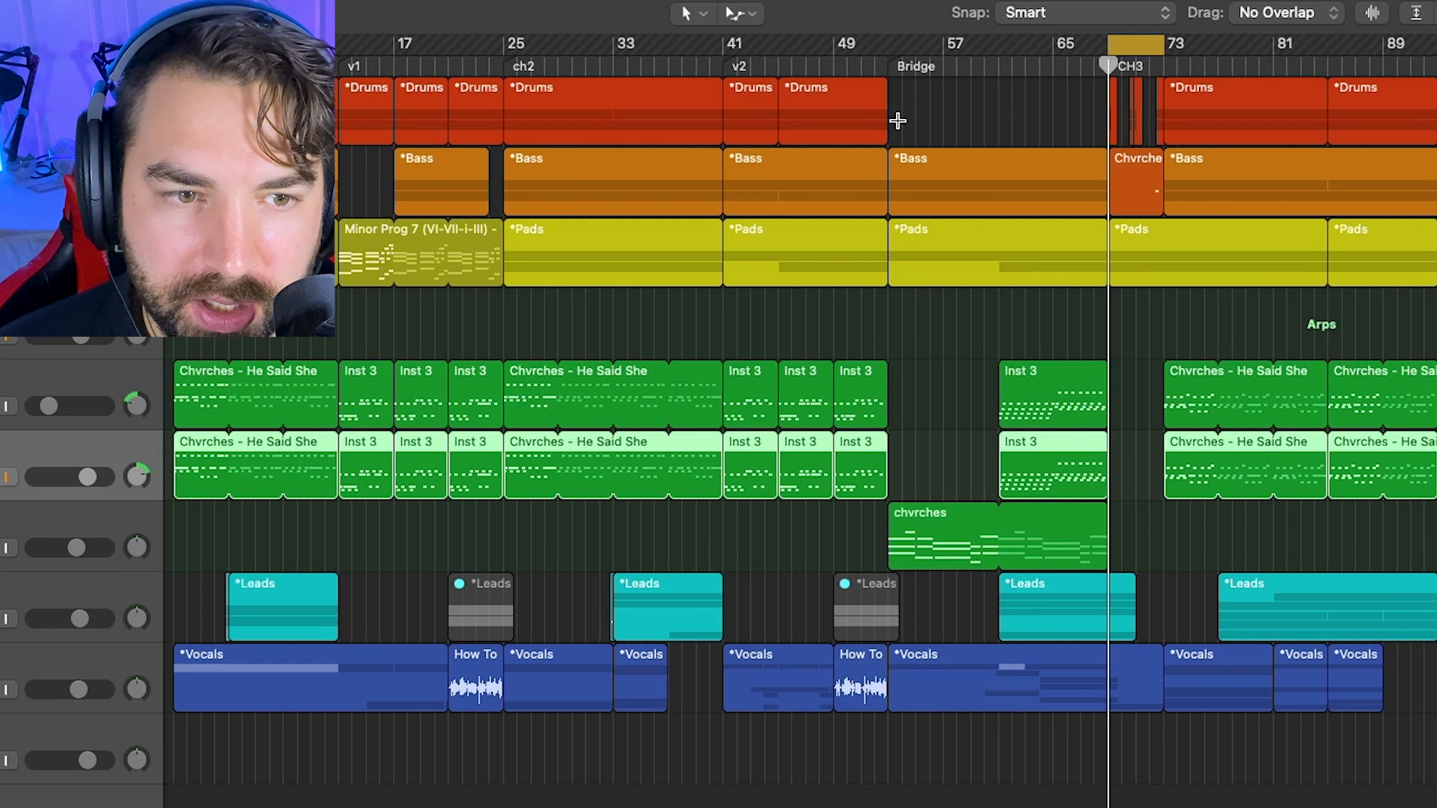
{"action": "scroll", "coordinate": [900, 122], "scroll_direction": "right", "scroll_amount": 4}
{"action": "scroll", "coordinate": [900, 122], "scroll_direction": "down", "scroll_amount": 1}
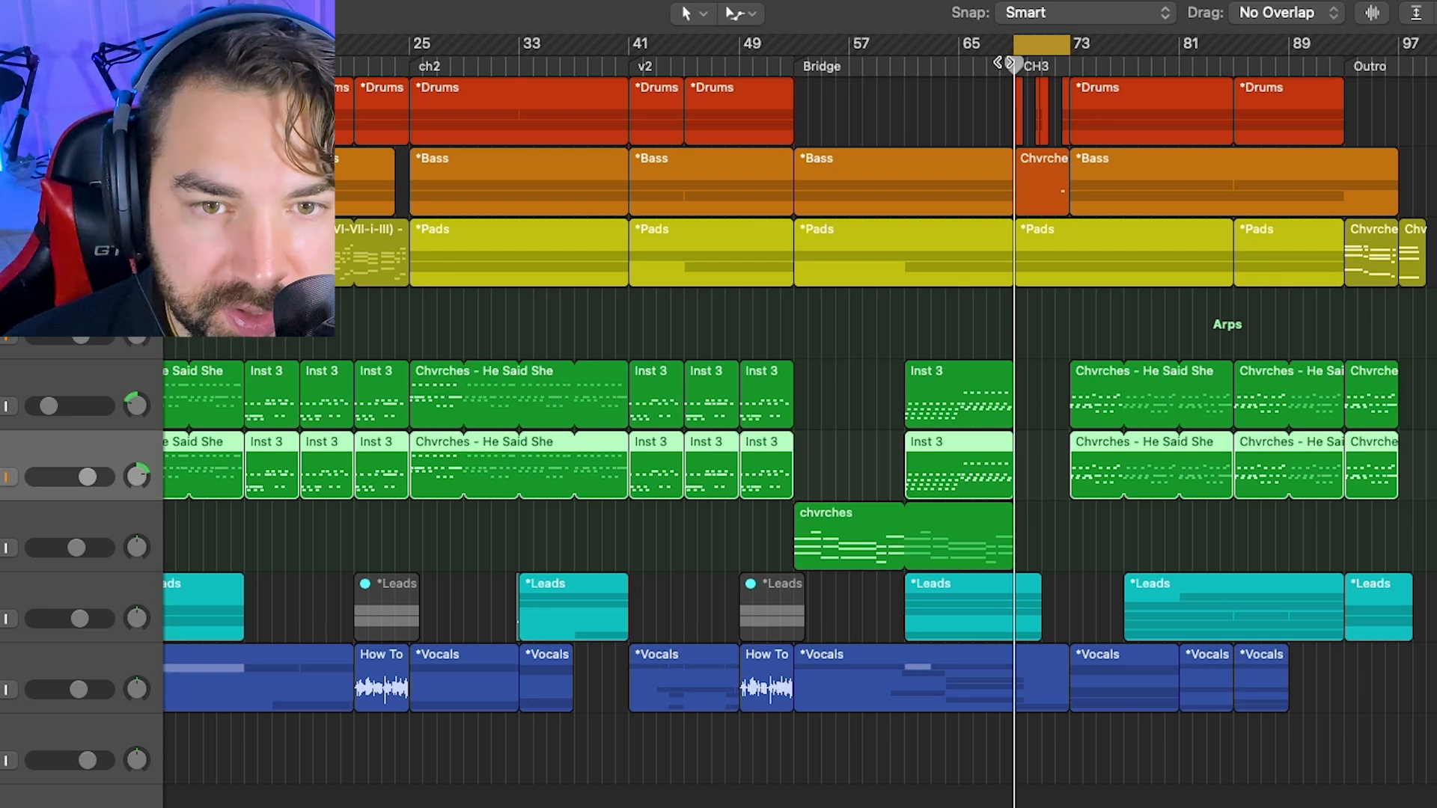
{"action": "mouse_move", "coordinate": [1003, 62]}
{"action": "left_mouse_down"}
{"action": "mouse_move", "coordinate": [1120, 65]}
{"action": "mouse_move", "coordinate": [1014, 67]}
{"action": "left_mouse_up"}
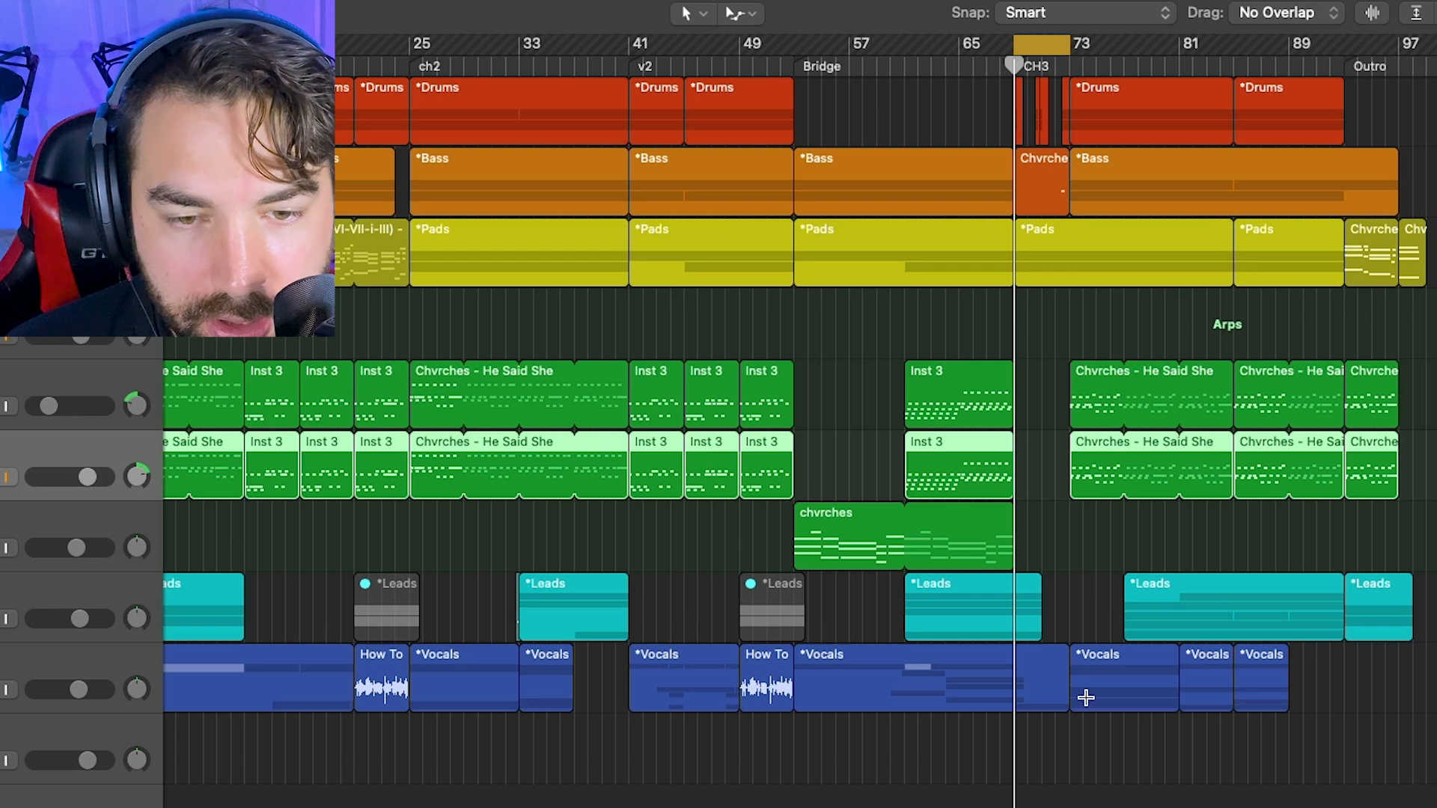
{"action": "key", "text": "super+Right"}
{"action": "key", "text": "super+Right"}
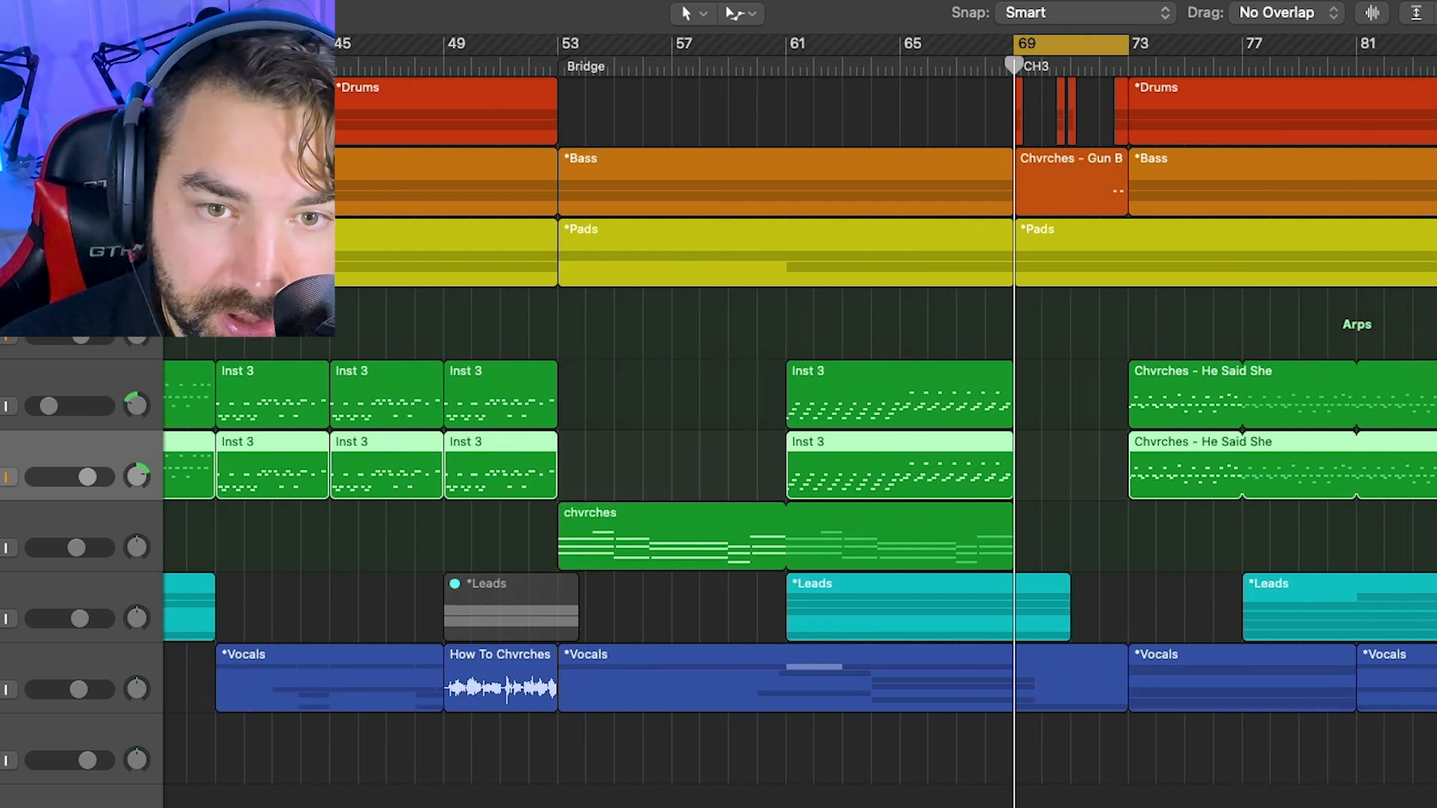
{"action": "scroll", "coordinate": [1077, 112], "scroll_direction": "left", "scroll_amount": 10}
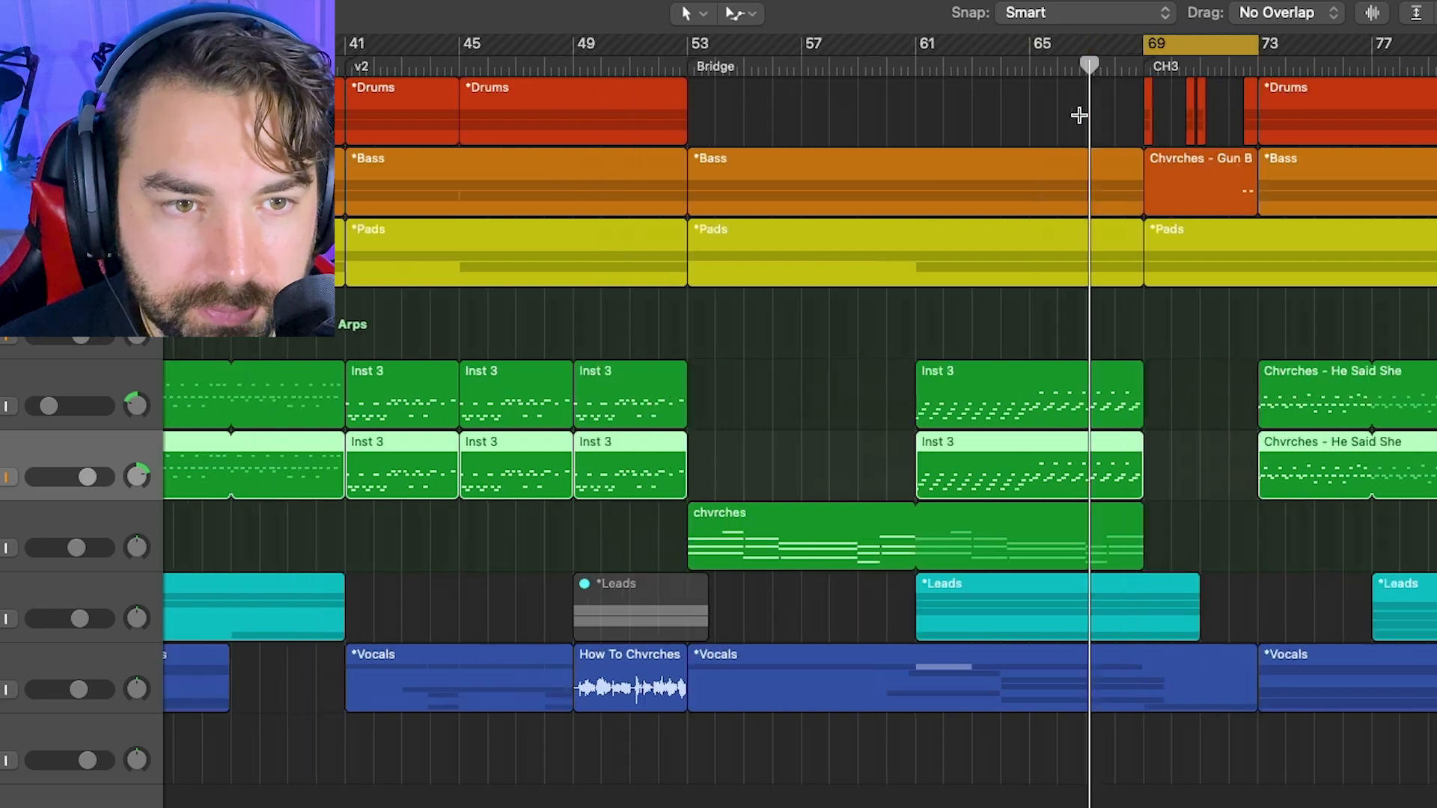
{"action": "scroll", "coordinate": [1196, 122], "scroll_direction": "right", "scroll_amount": 10}
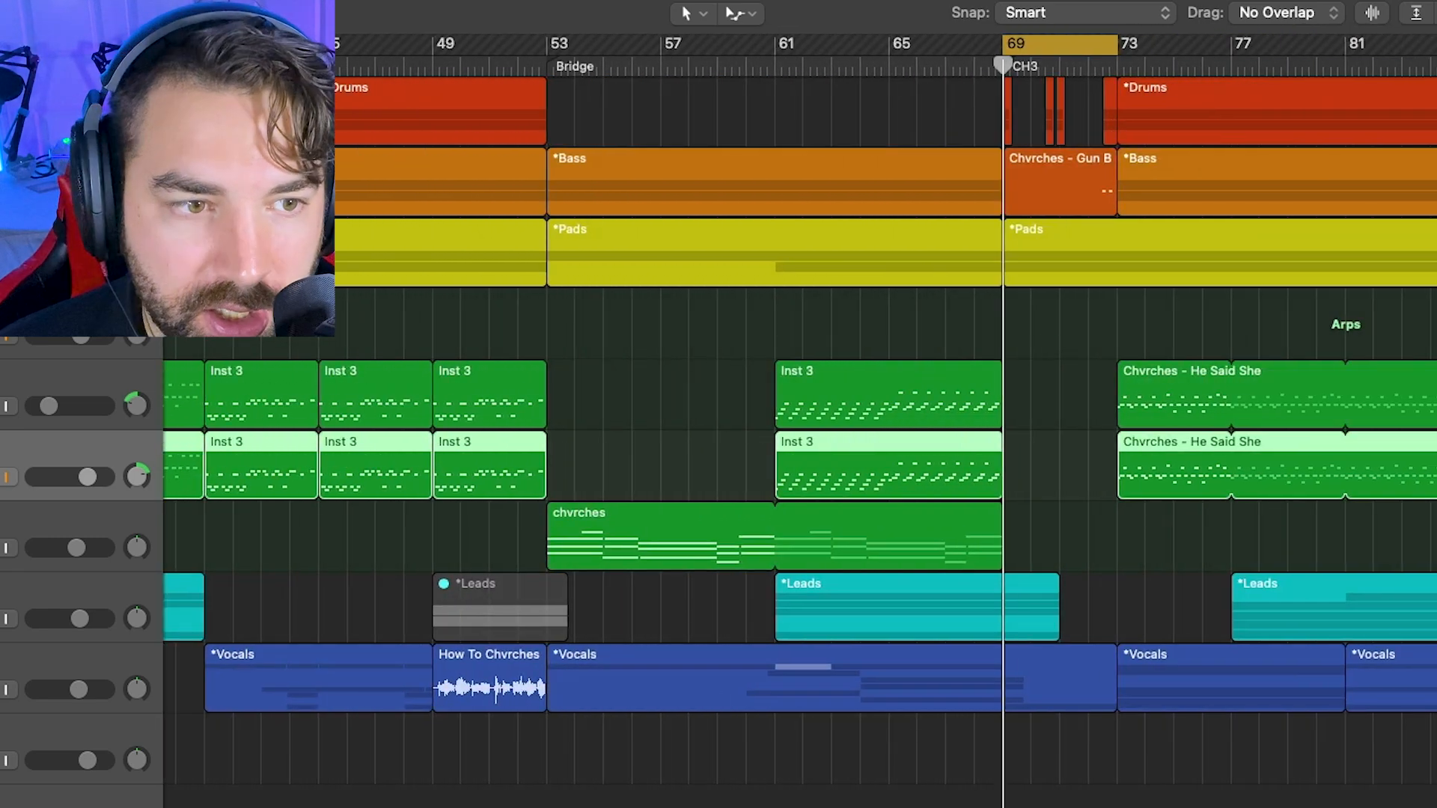
- Expand the Pads track stack, turn off the cycle range and play from about bar 65 into CH3
{"action": "left_click", "coordinate": [3, 253]}
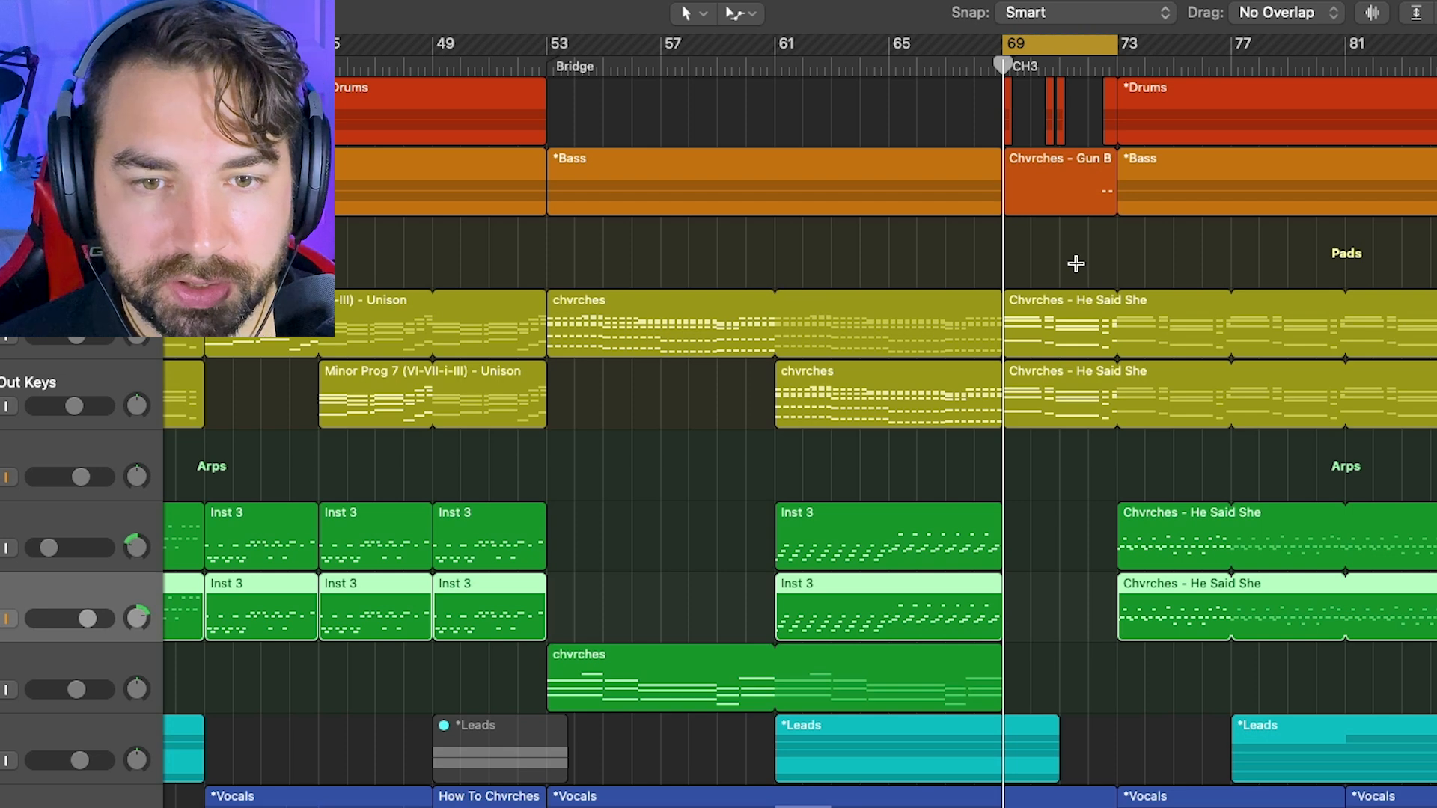
{"action": "left_click_drag", "start_coordinate": [999, 72], "coordinate": [911, 68]}
{"action": "left_click", "coordinate": [1060, 49]}
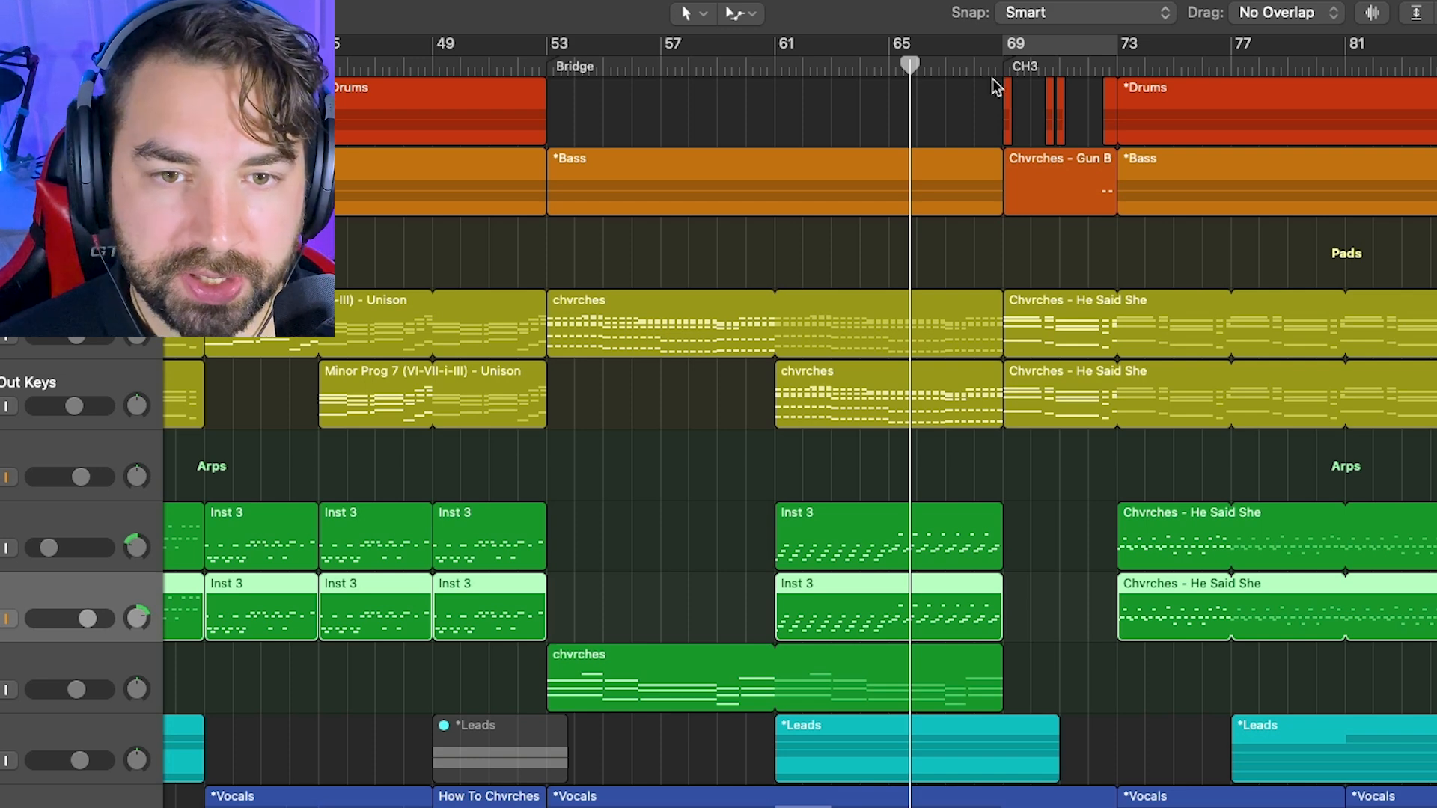
{"action": "key", "text": "space"}
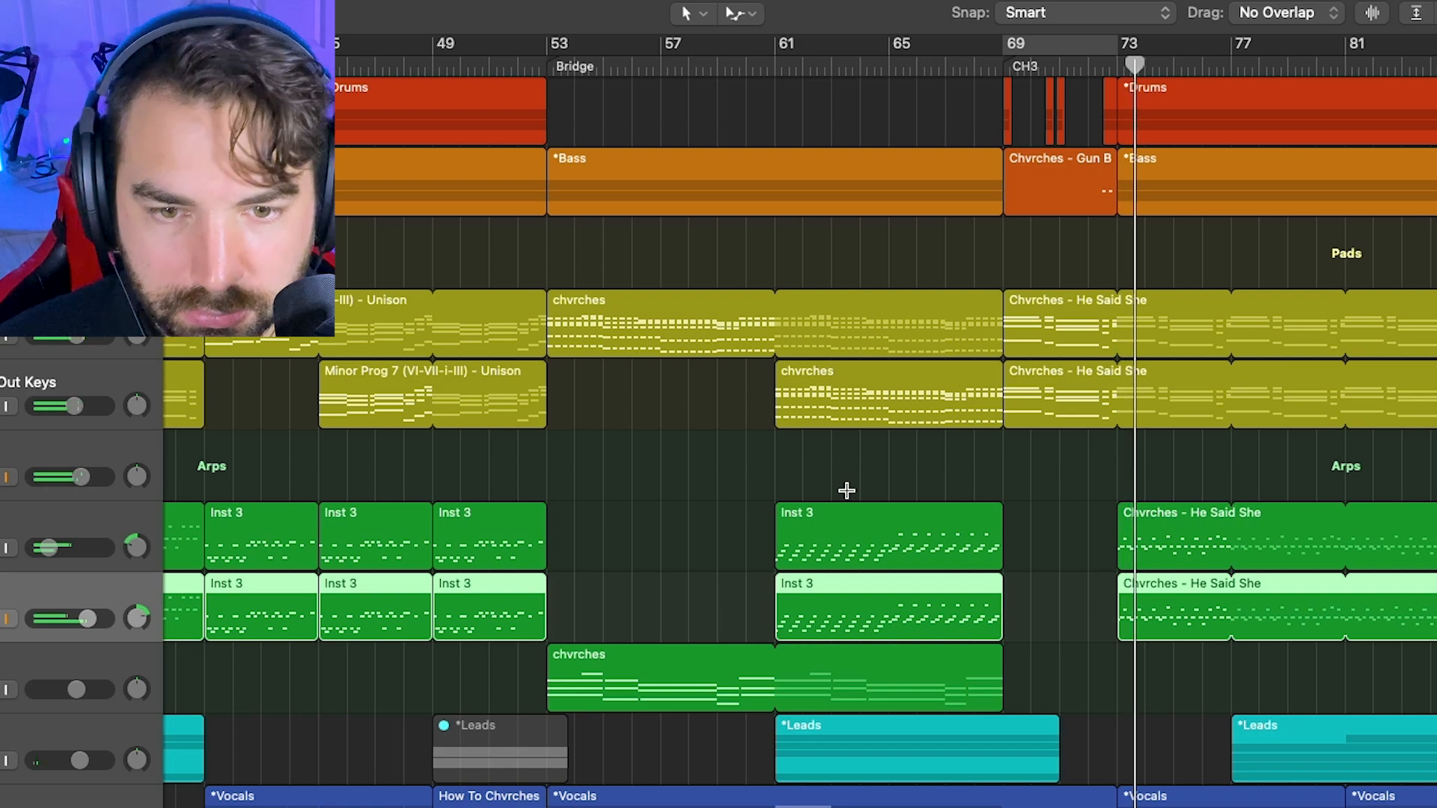
- Play the end of the song from the start of the Outro at bar 93
{"action": "key", "text": "super+Left"}
{"action": "key", "text": "super+Left"}
{"action": "key", "text": "super+Left"}
{"action": "key", "text": "super+Left"}
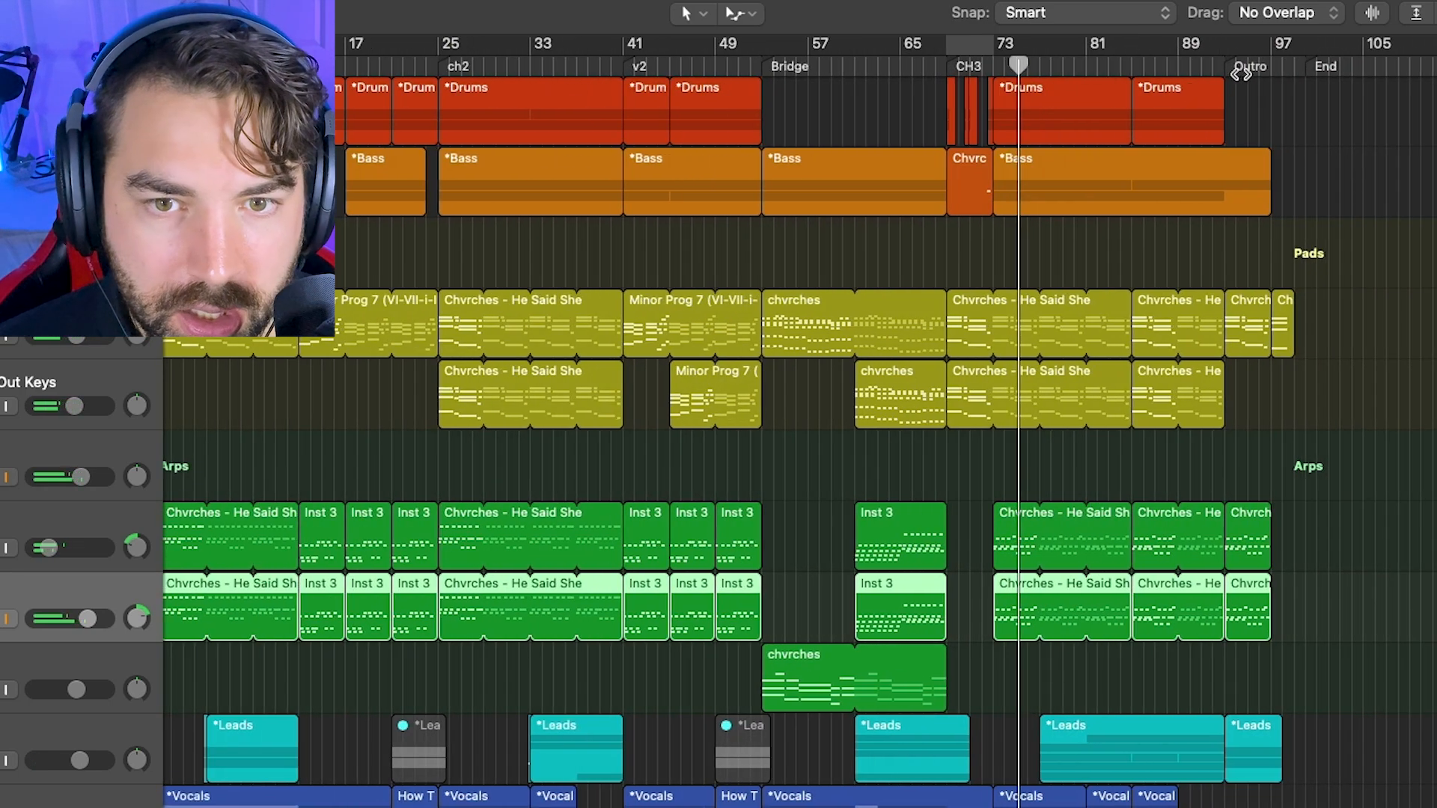
{"action": "left_click", "coordinate": [1223, 59]}
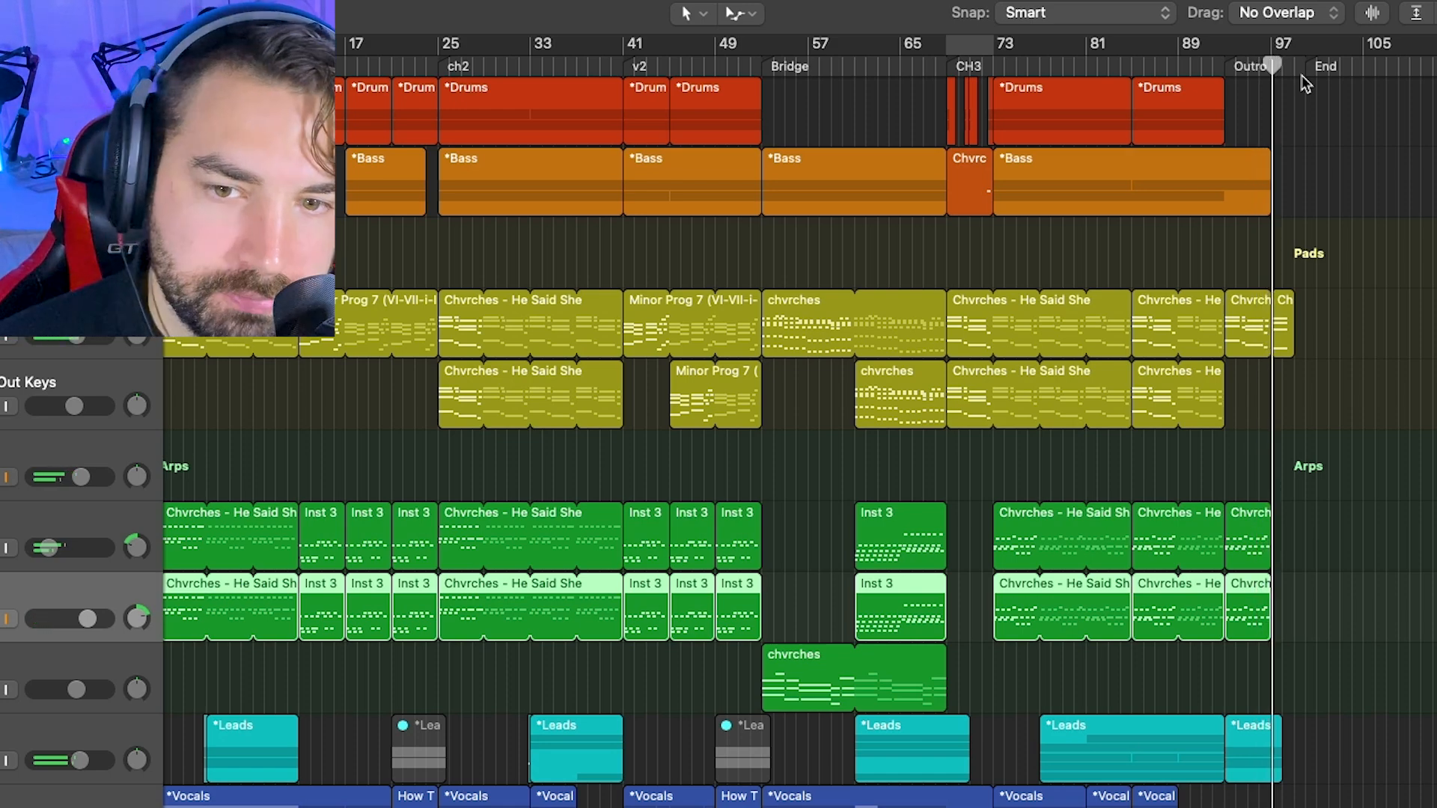
- Select the last pad region at bar 97 and examine it up close
{"action": "scroll", "coordinate": [1330, 314], "scroll_direction": "left", "scroll_amount": 1}
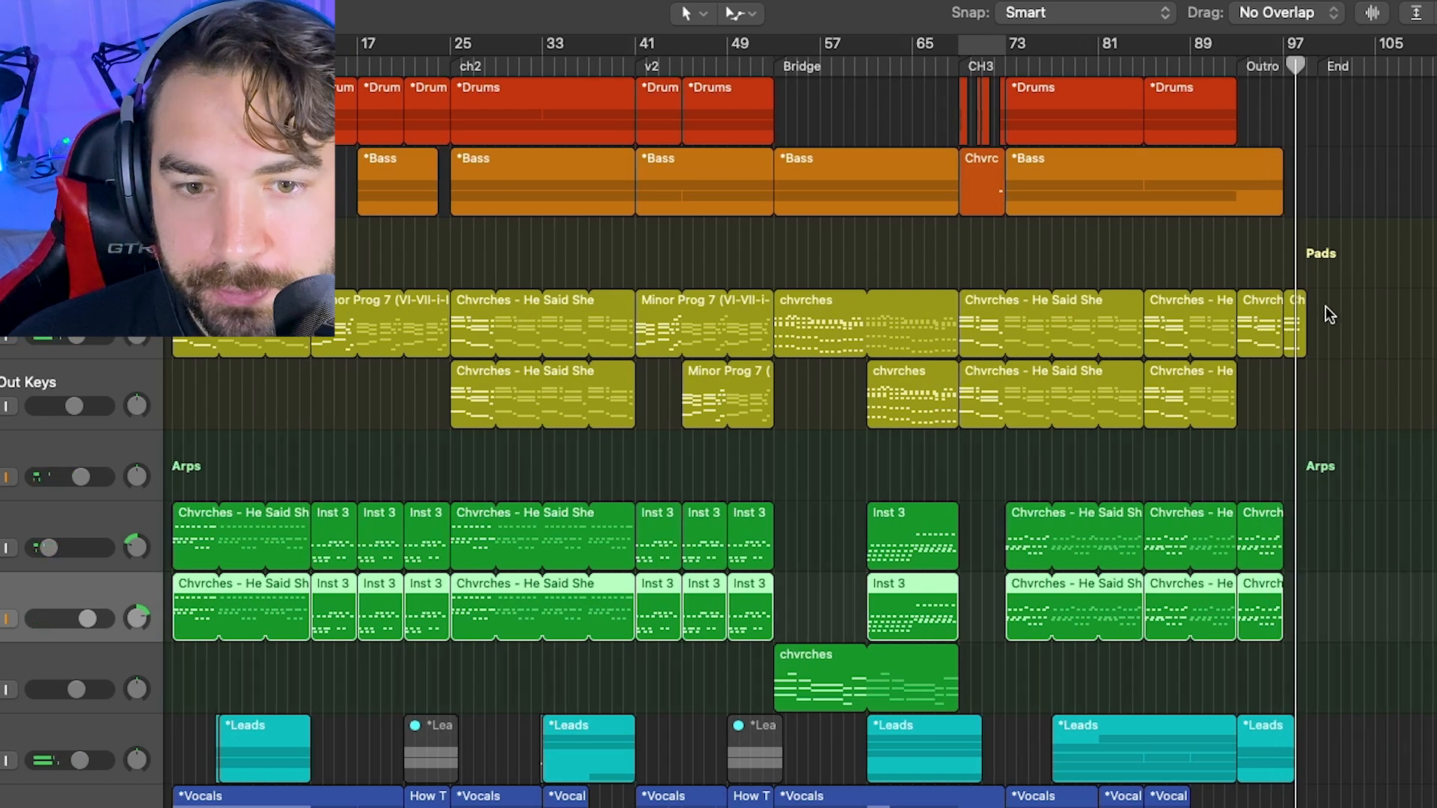
{"action": "scroll", "coordinate": [1295, 309], "scroll_direction": "right", "scroll_amount": 2}
{"action": "left_click", "coordinate": [1256, 321]}
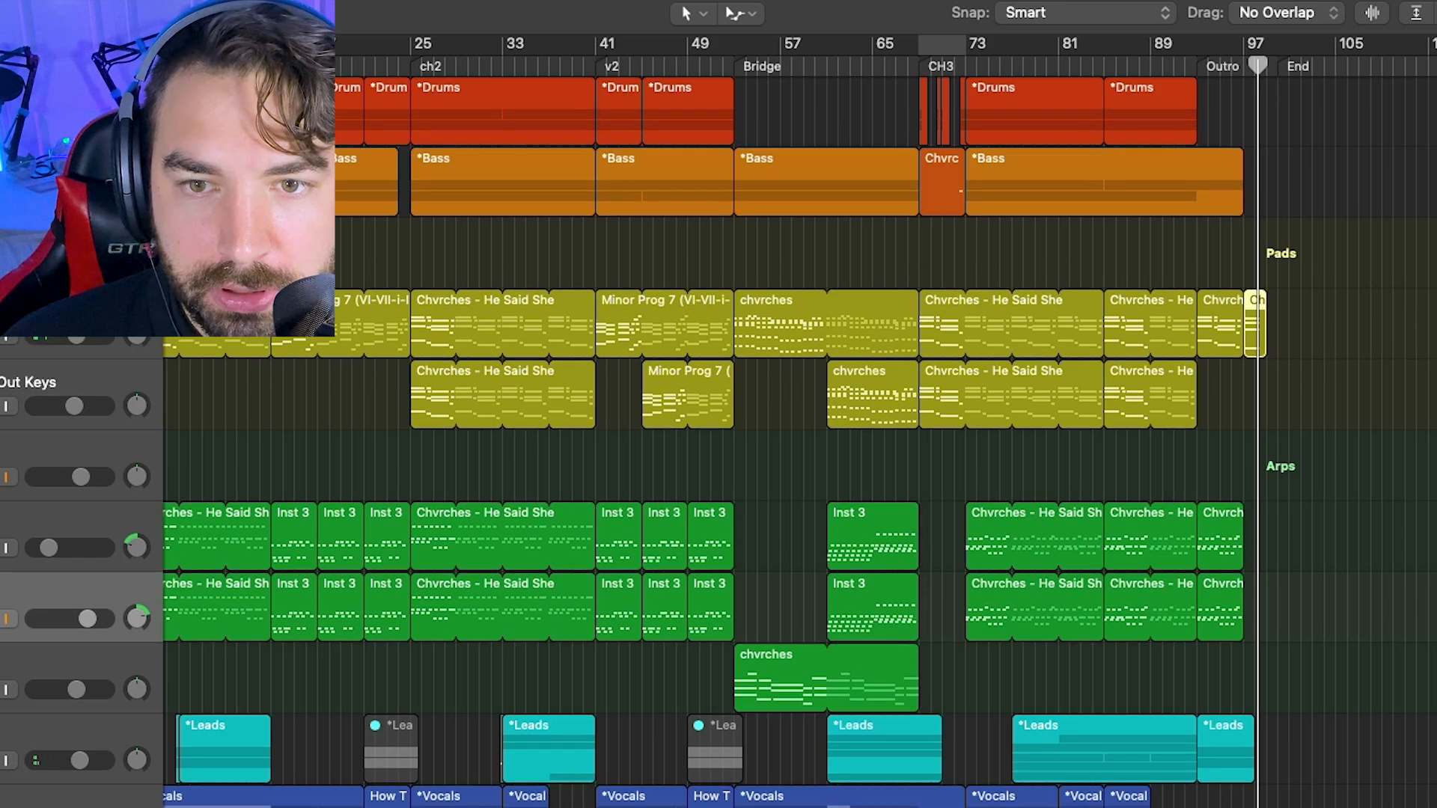
{"action": "key", "text": "super+Right"}
{"action": "key", "text": "super+Right"}
{"action": "key", "text": "super+Right"}
{"action": "key", "text": "super+Right"}
{"action": "key", "text": "super+Right"}
{"action": "key", "text": "super+Right"}
{"action": "key", "text": "super+Right"}
{"action": "key", "text": "super+Right"}
{"action": "key", "text": "super+Right"}
{"action": "key", "text": "super+Right"}
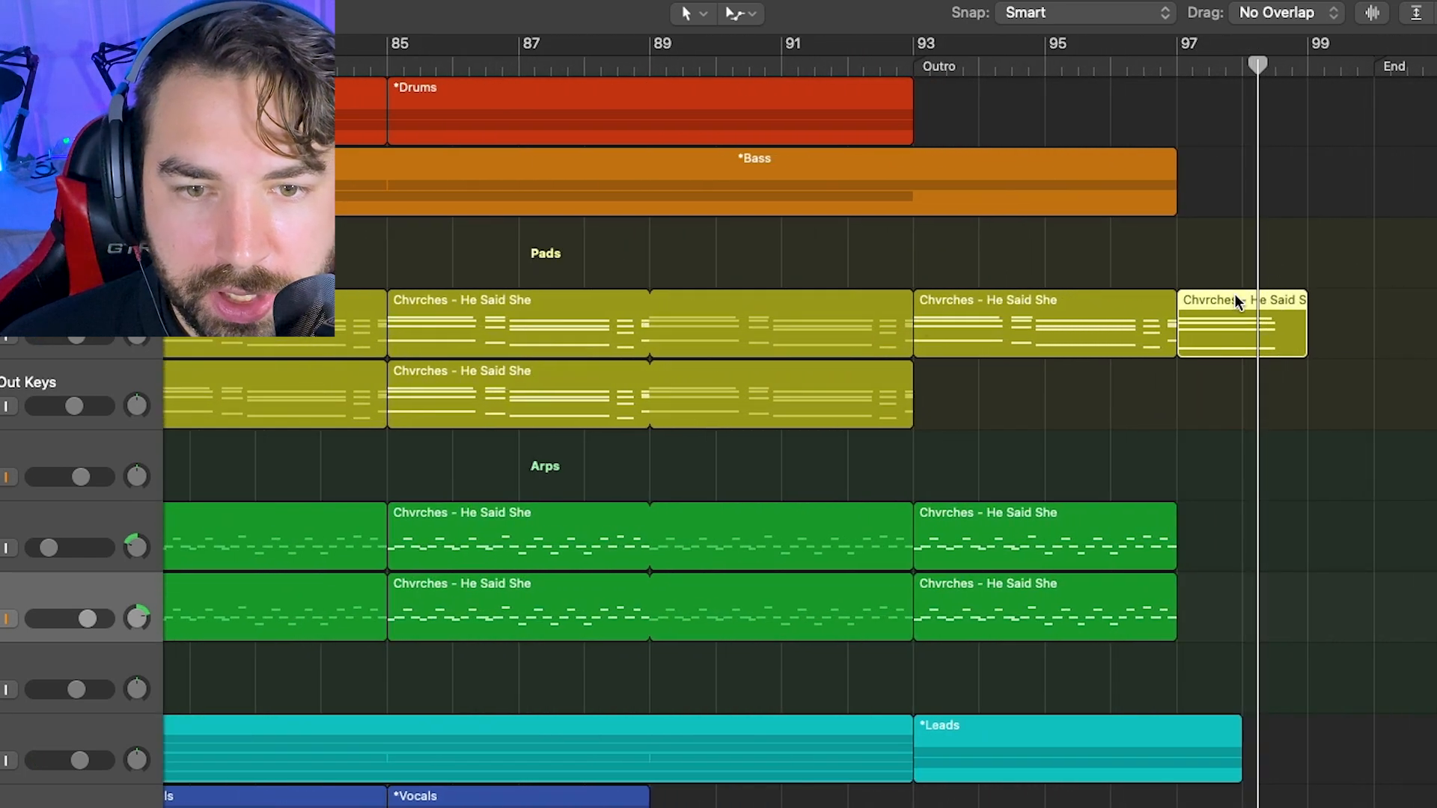
- Open the Outro pad region at bar 93 in the Piano Roll, inspect its notes and close the editor
{"action": "left_click_drag", "start_coordinate": [912, 61], "coordinate": [1001, 63]}
{"action": "left_click", "coordinate": [954, 315]}
{"action": "scroll", "coordinate": [954, 315], "scroll_direction": "up", "scroll_amount": 1}
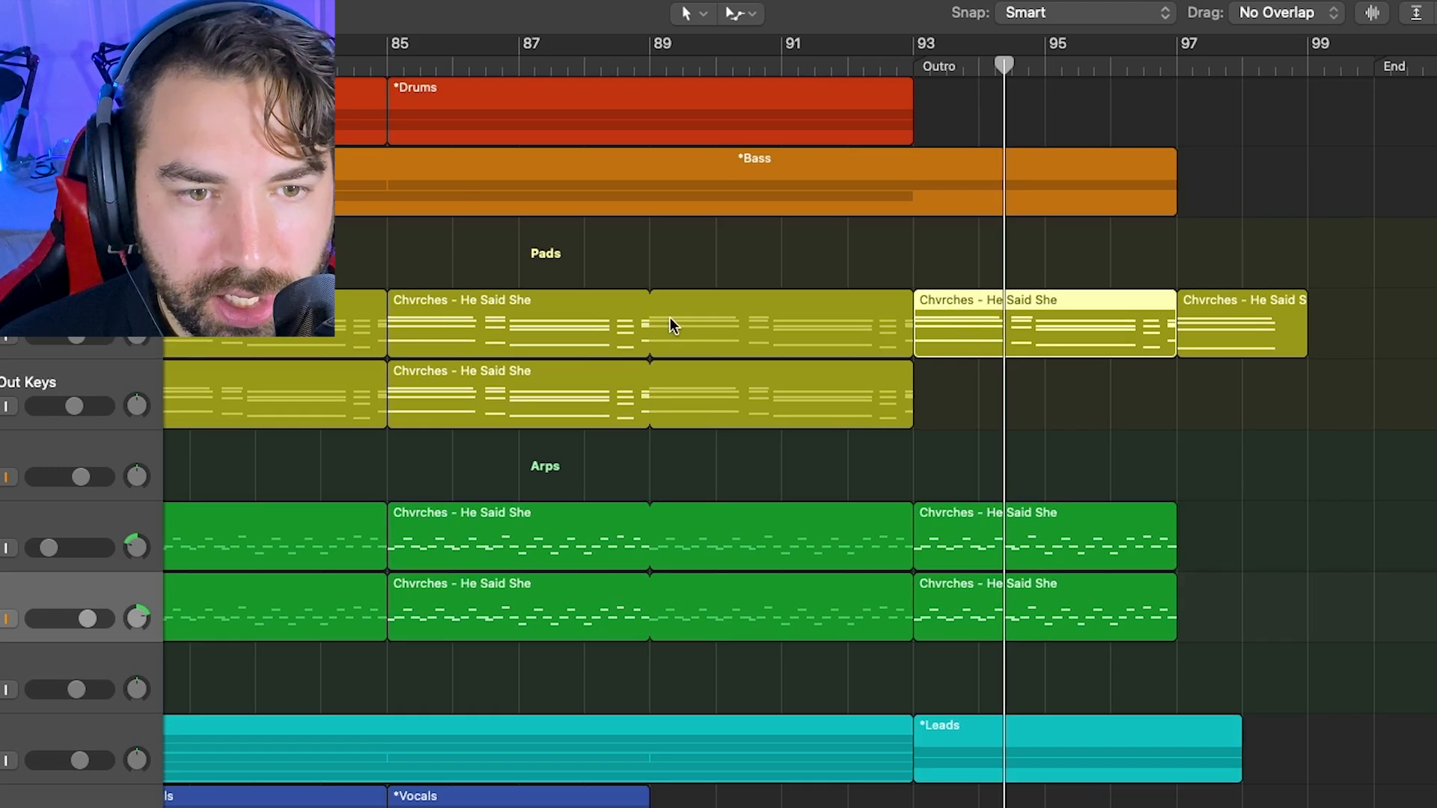
{"action": "double_click", "coordinate": [984, 303]}
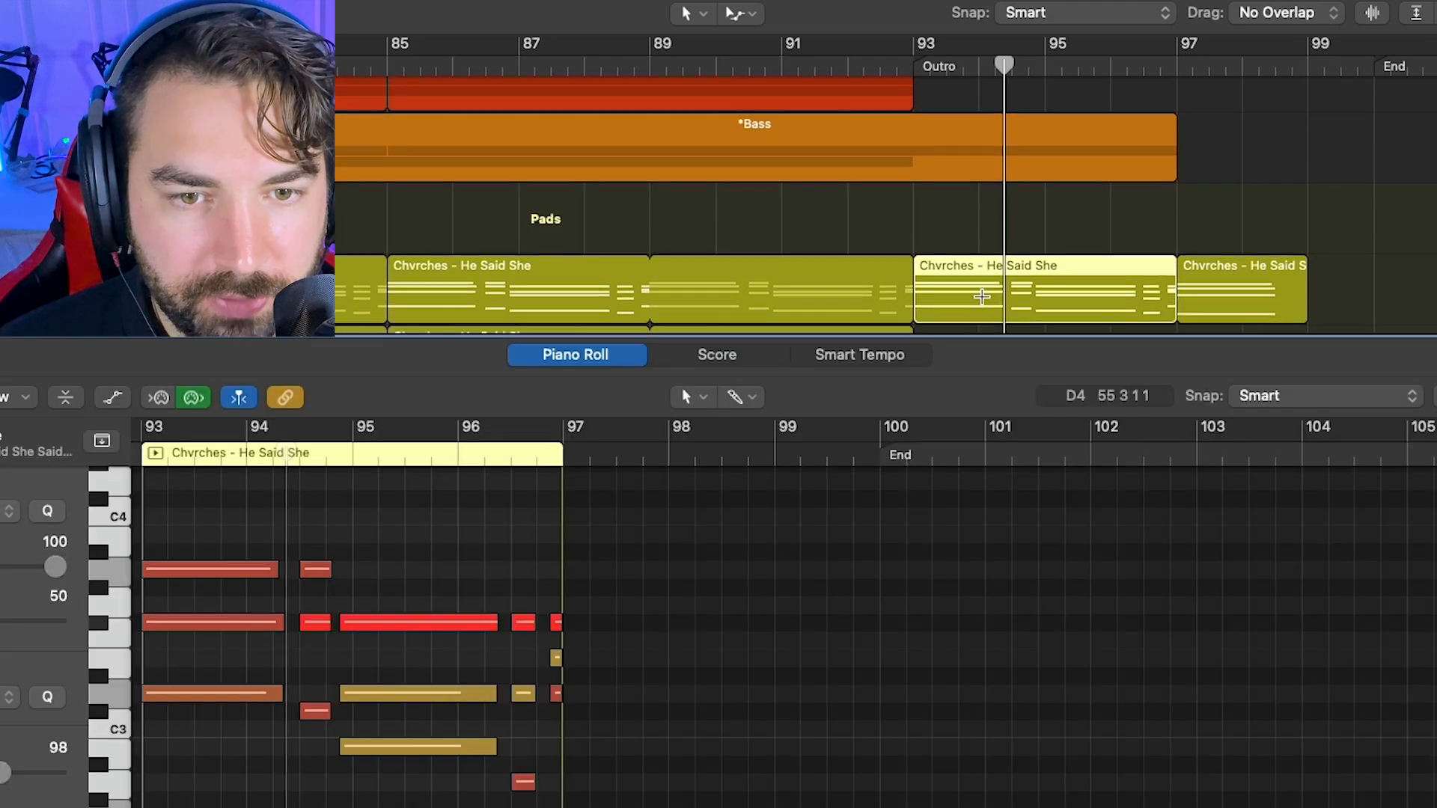
{"action": "scroll", "coordinate": [254, 621], "scroll_direction": "left", "scroll_amount": 3}
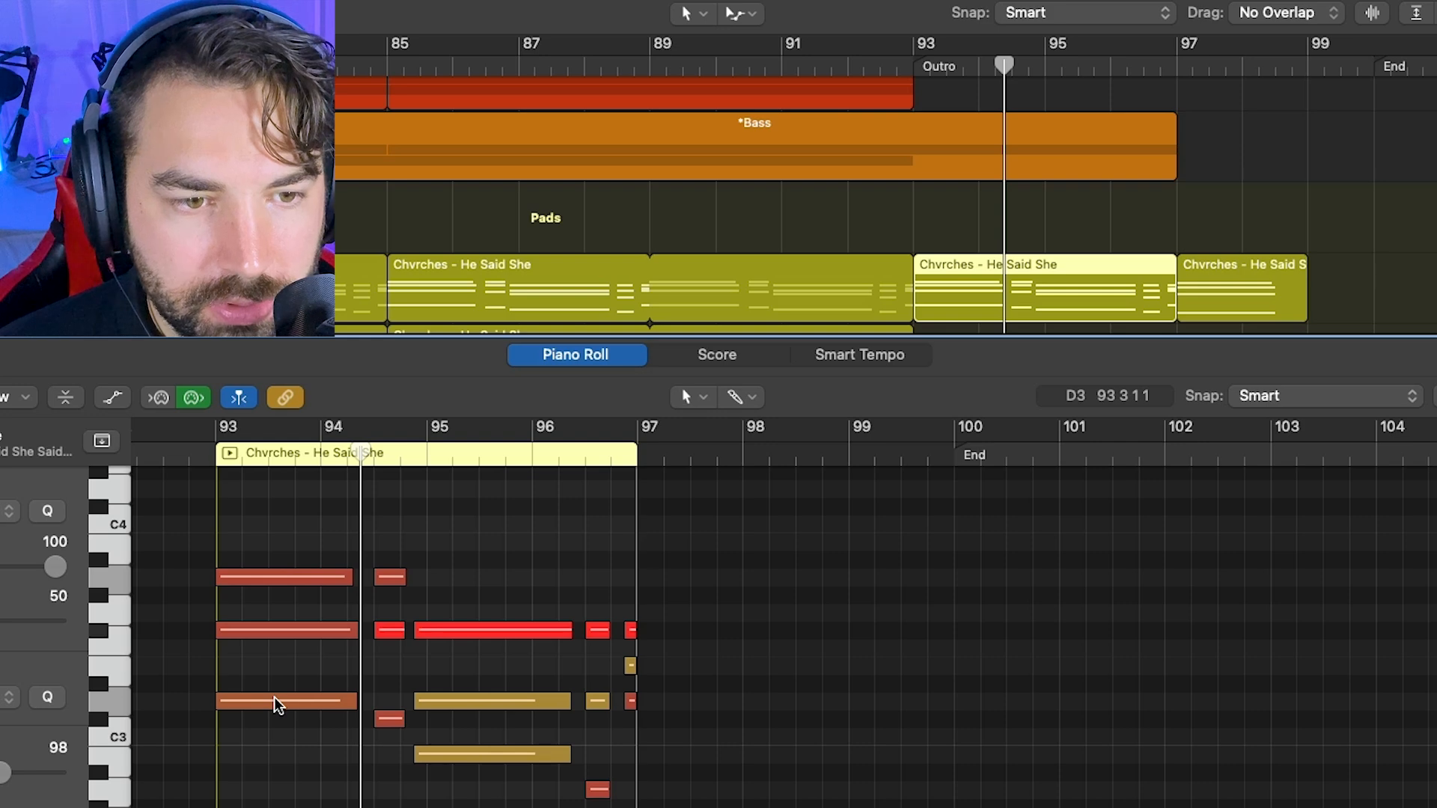
{"action": "key", "text": "e"}
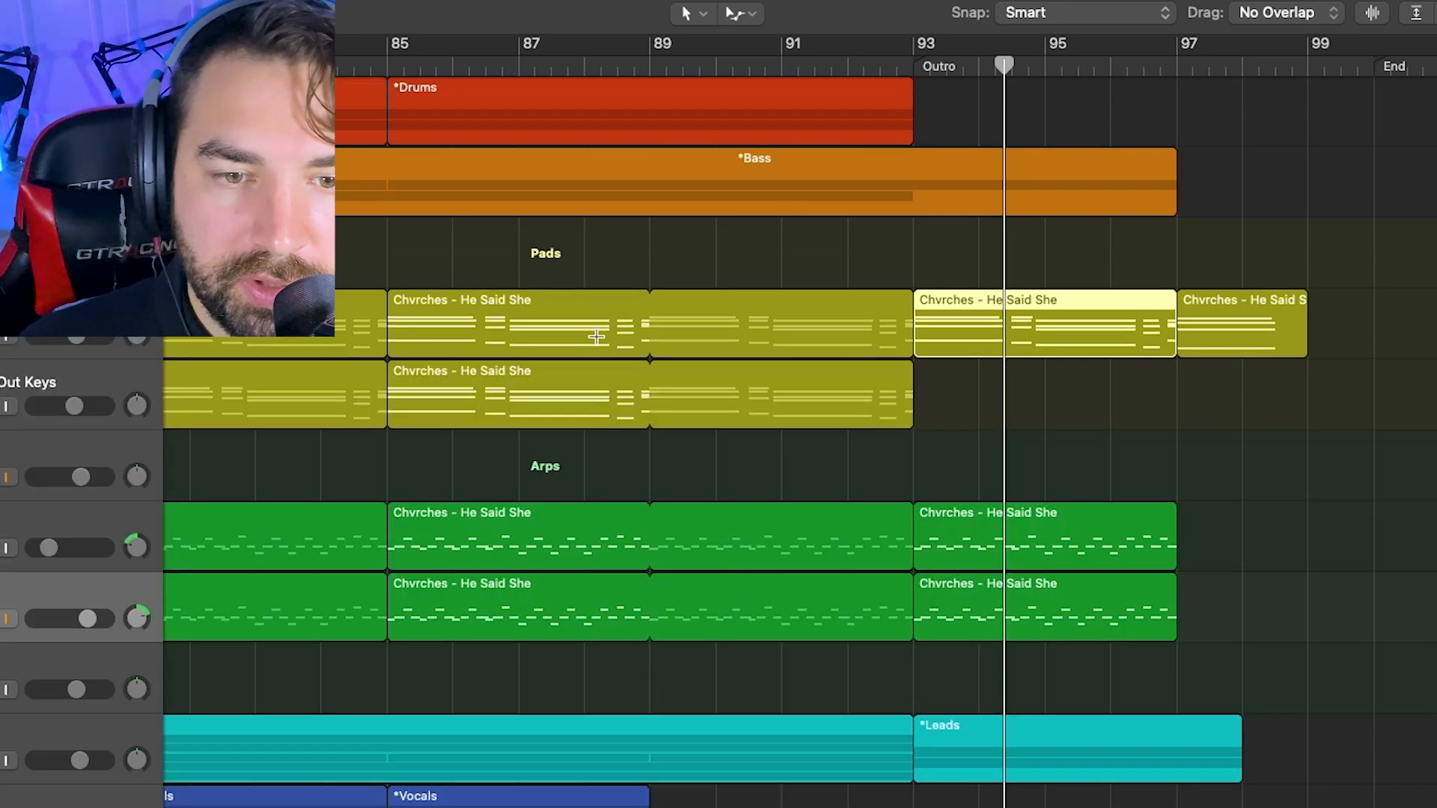
- Solo the pad track holding the final region at bar 97 and place the playhead just before the Outro
{"action": "left_click", "coordinate": [1214, 302]}
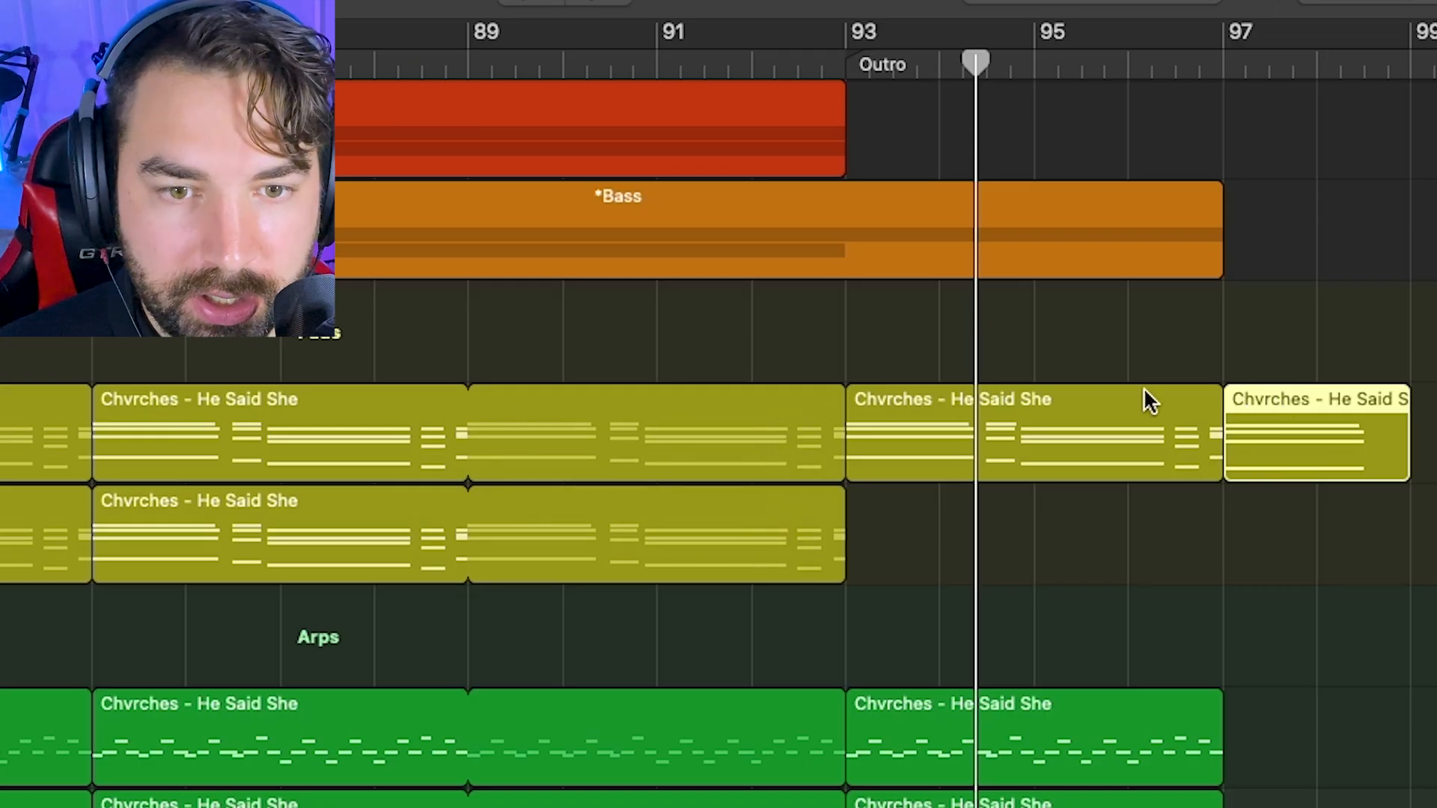
{"action": "key", "text": "ctrl+s"}
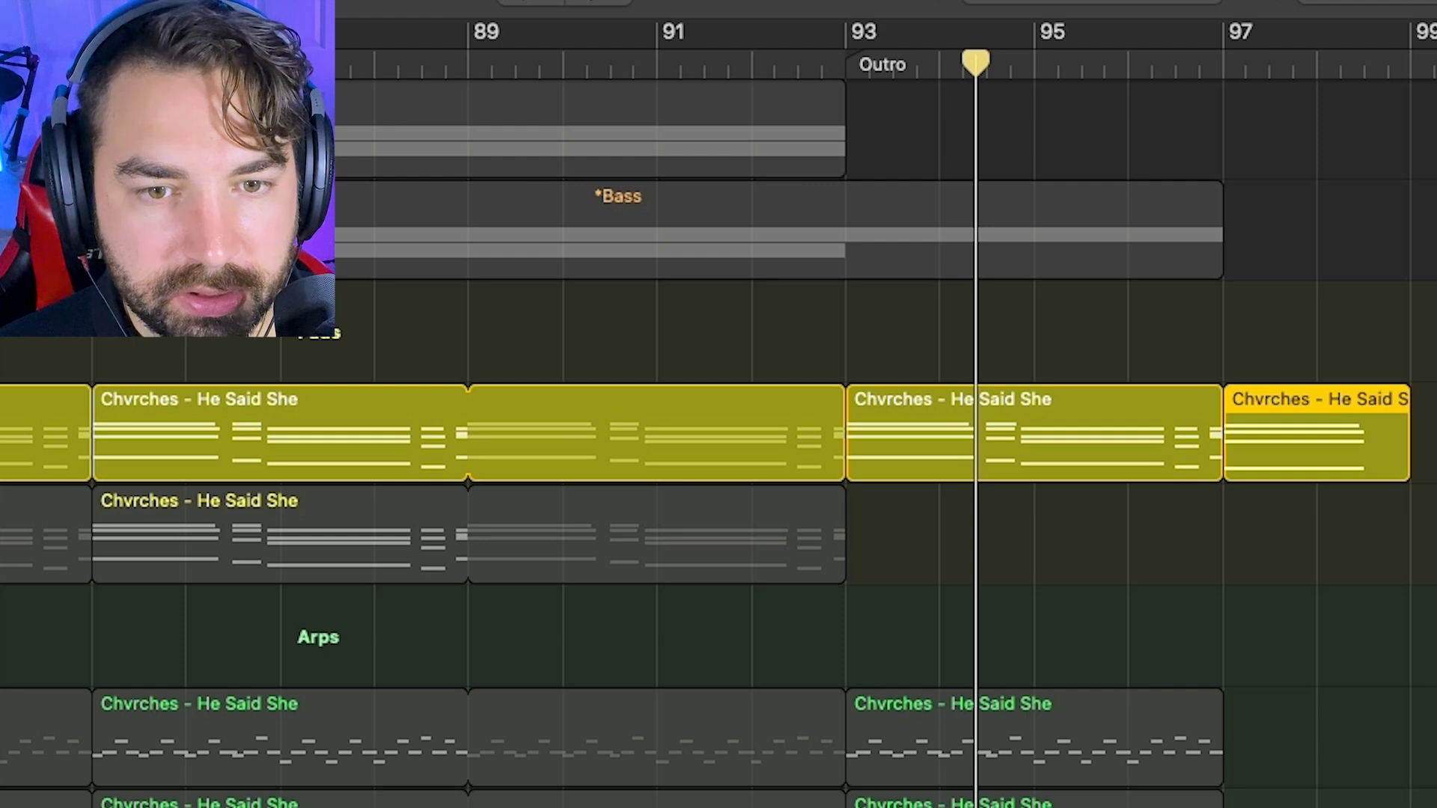
{"action": "left_click", "coordinate": [851, 66]}
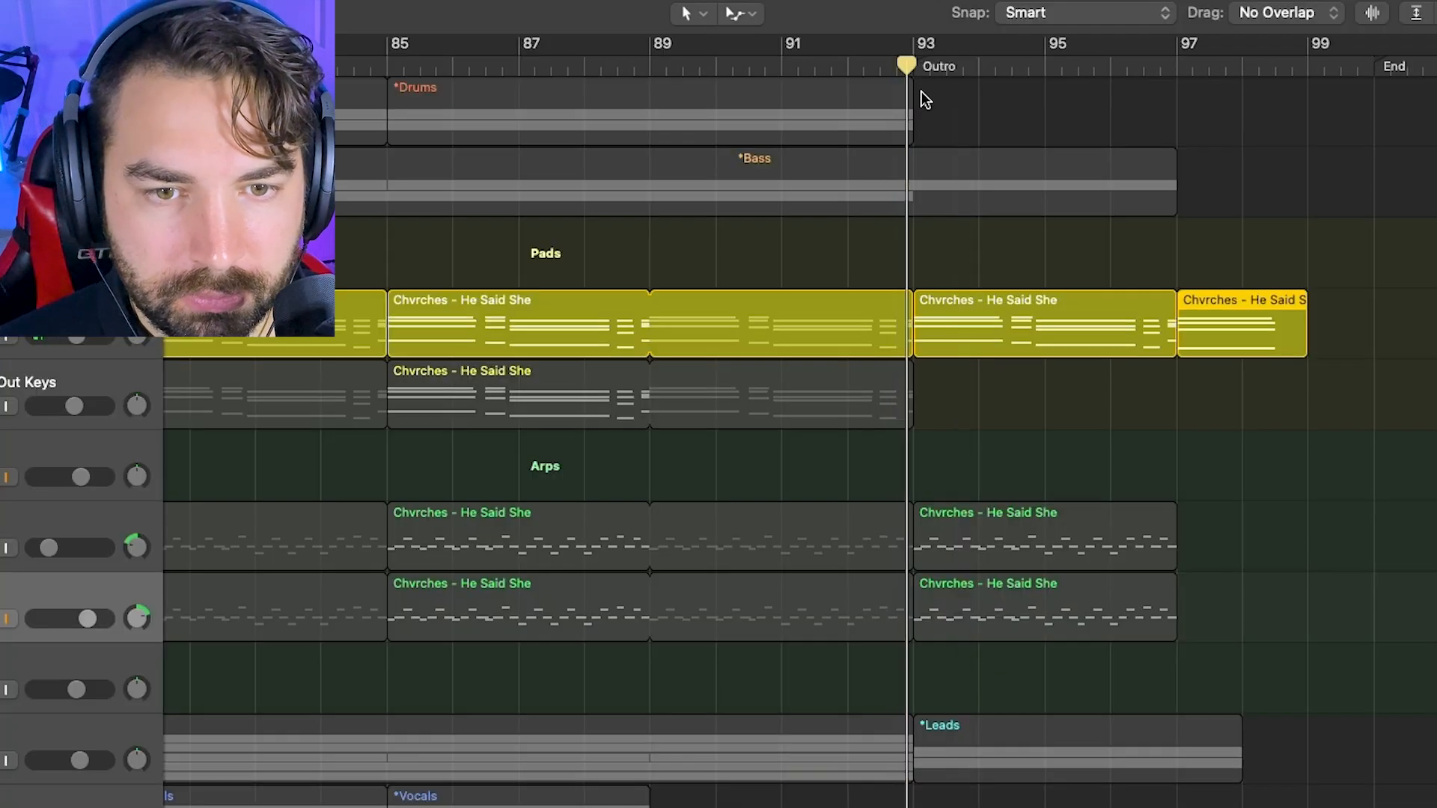
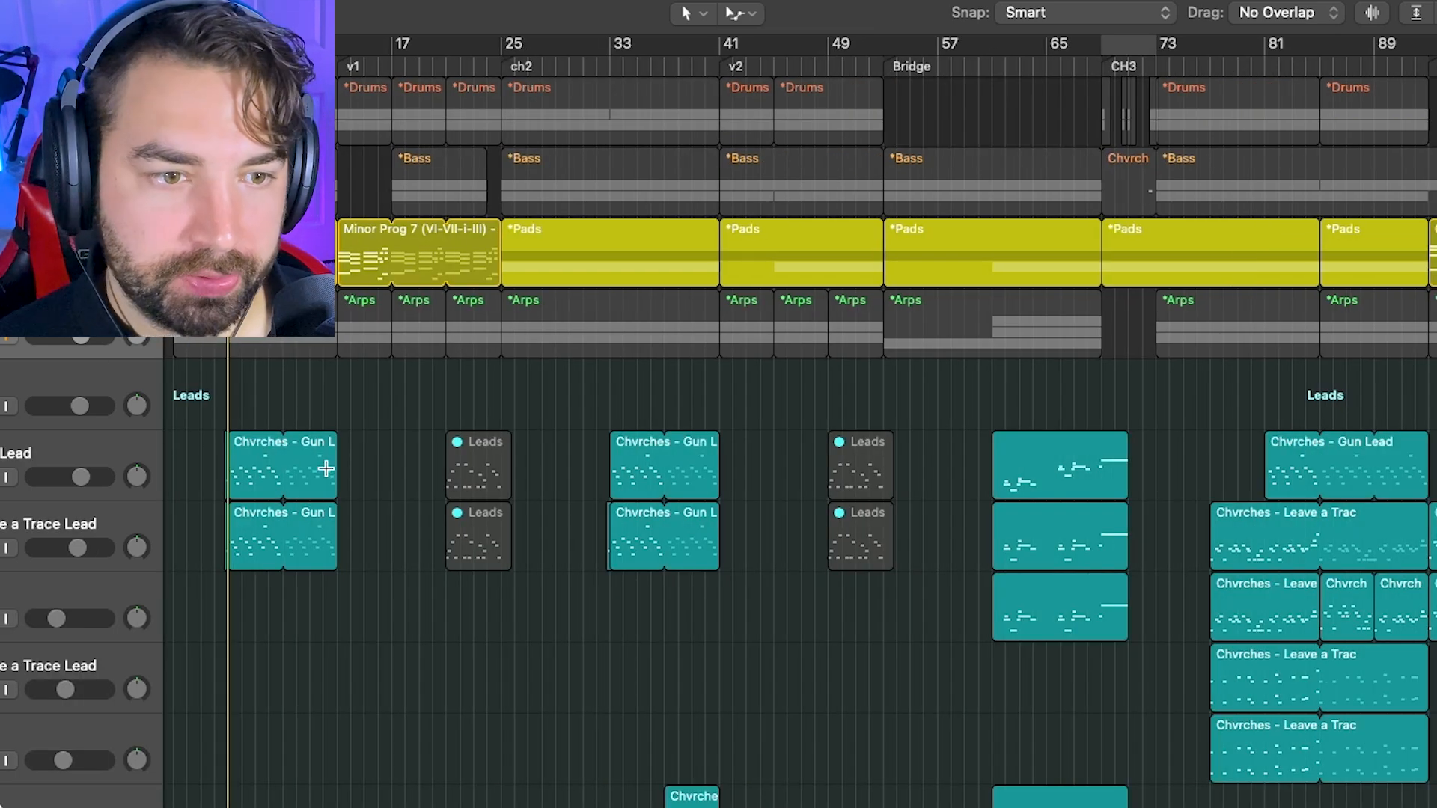
- Open the synth on the Gun Lead track, view its preset list and close the plug-in
{"action": "left_click", "coordinate": [54, 451]}
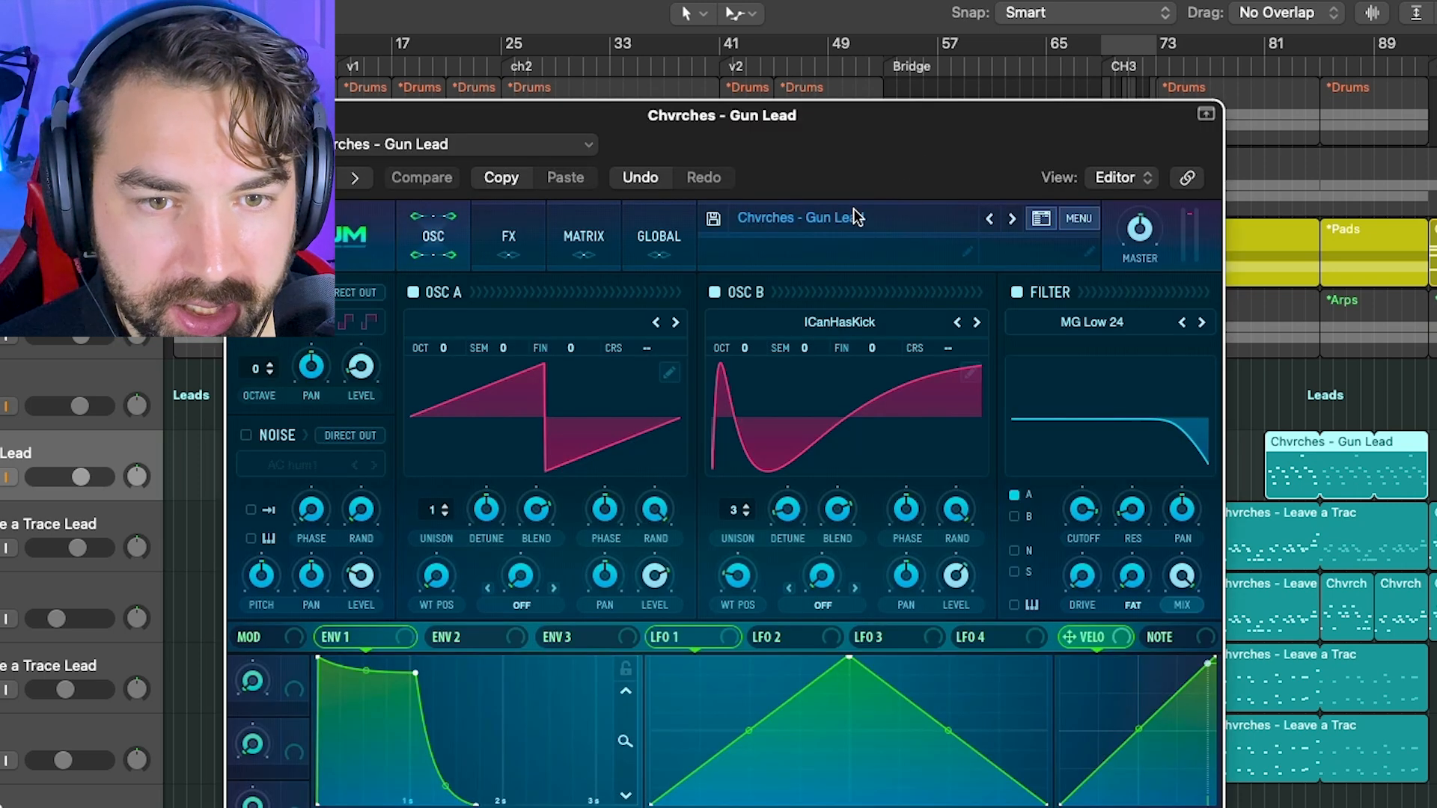
{"action": "left_click", "coordinate": [853, 217]}
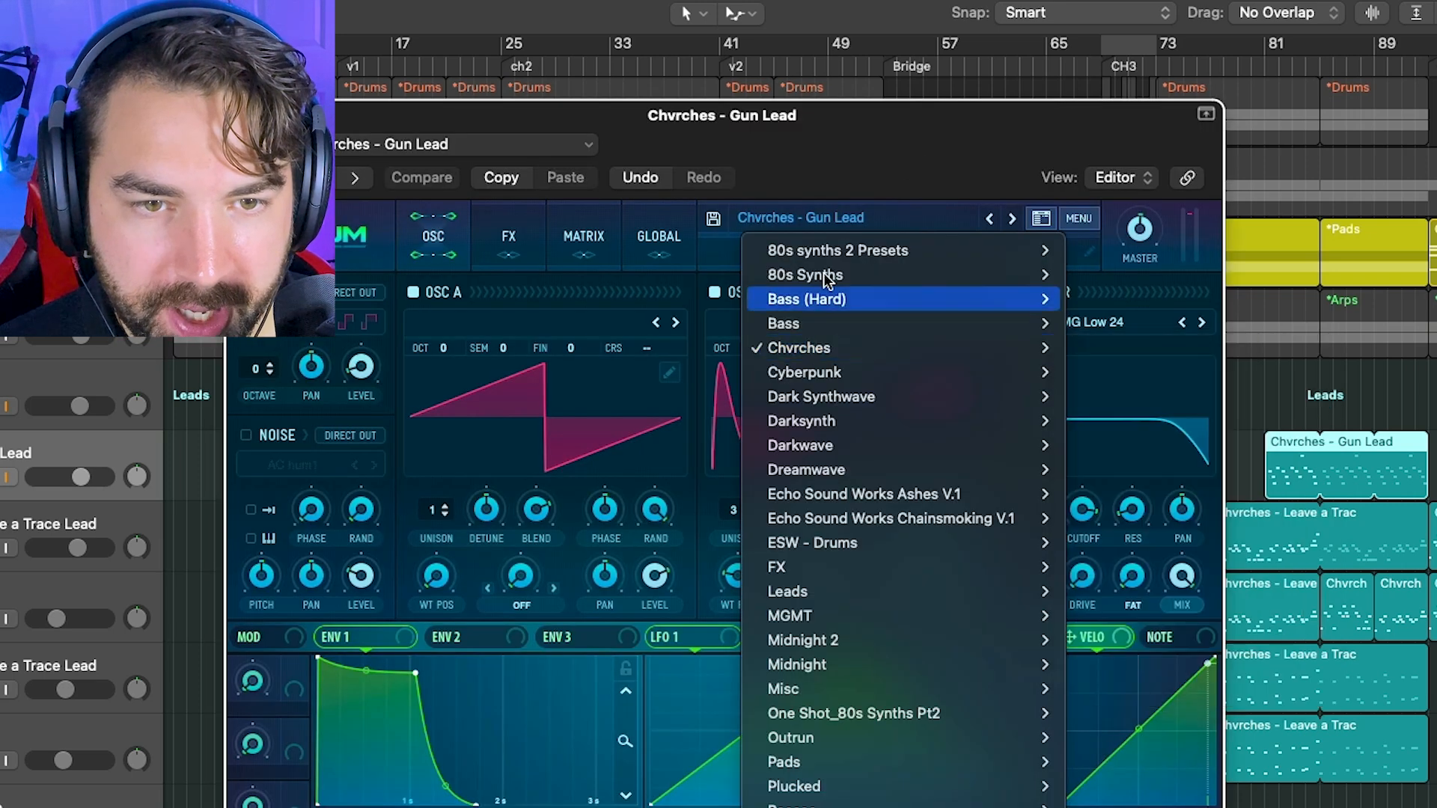
{"action": "left_click", "coordinate": [815, 152]}
{"action": "left_click", "coordinate": [243, 115]}
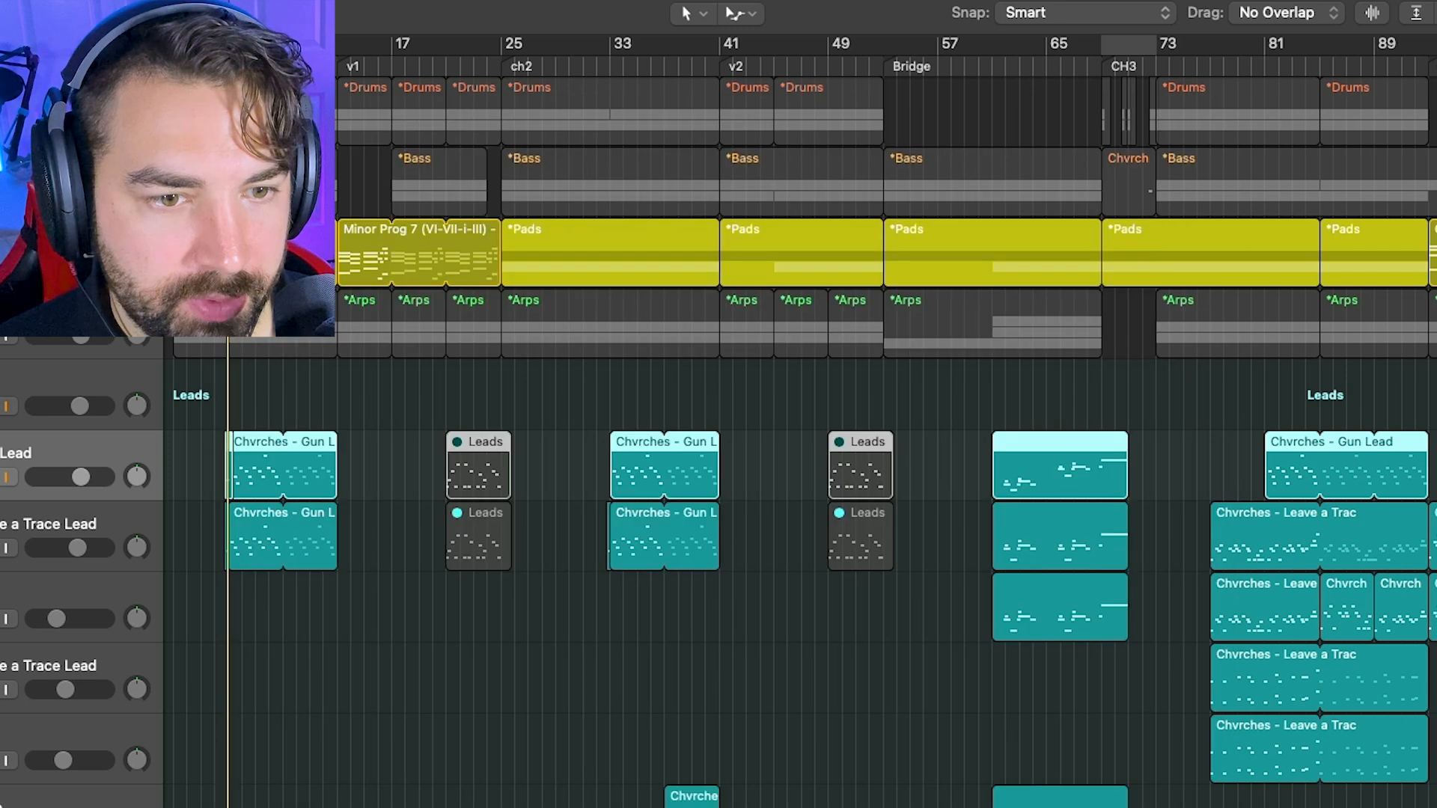
- Play the leads from about bar 5, mute the Gun Lead track and audition the Leave a Trace Lead track by itself
{"action": "key", "text": "space"}
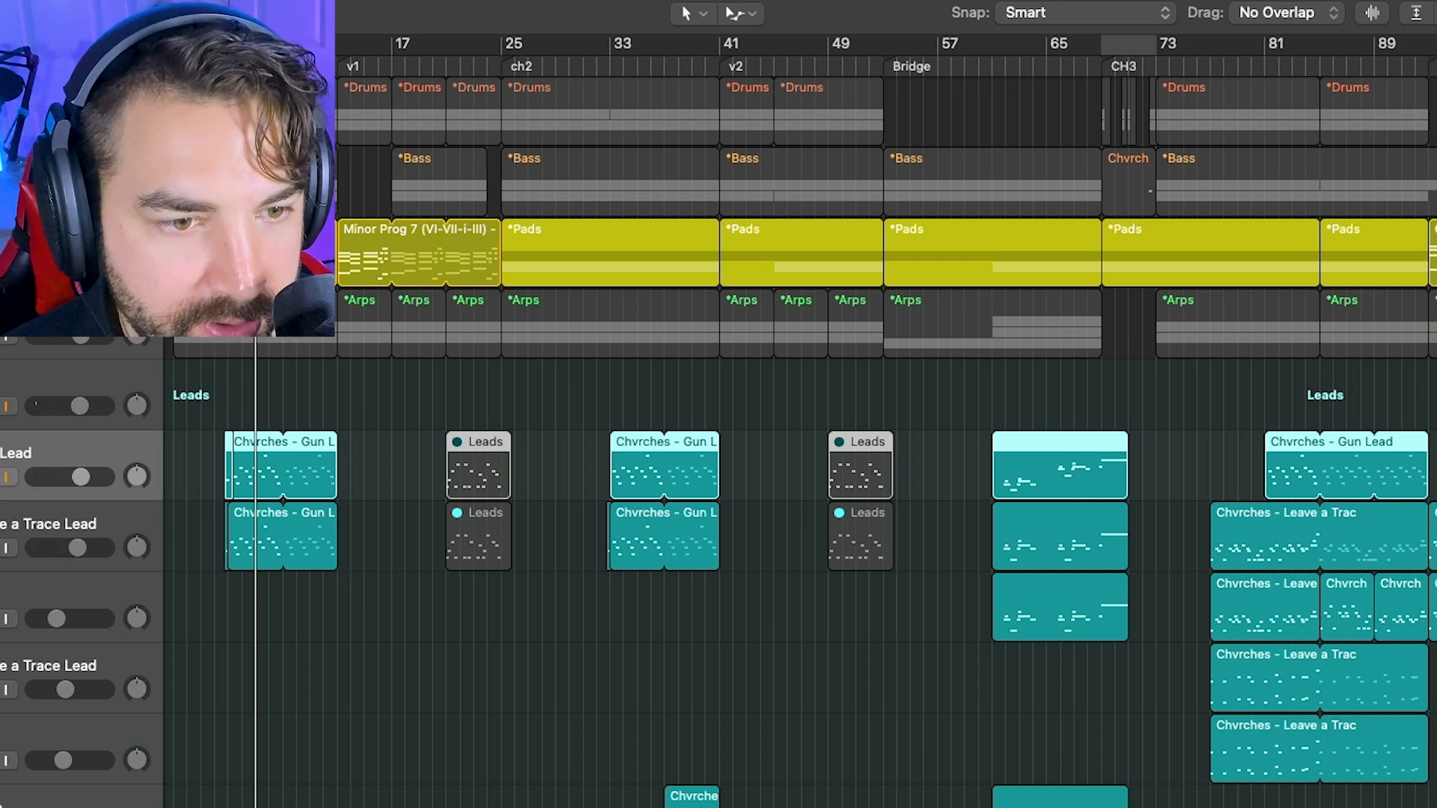
{"action": "key", "text": "m"}
{"action": "key", "text": "Down"}
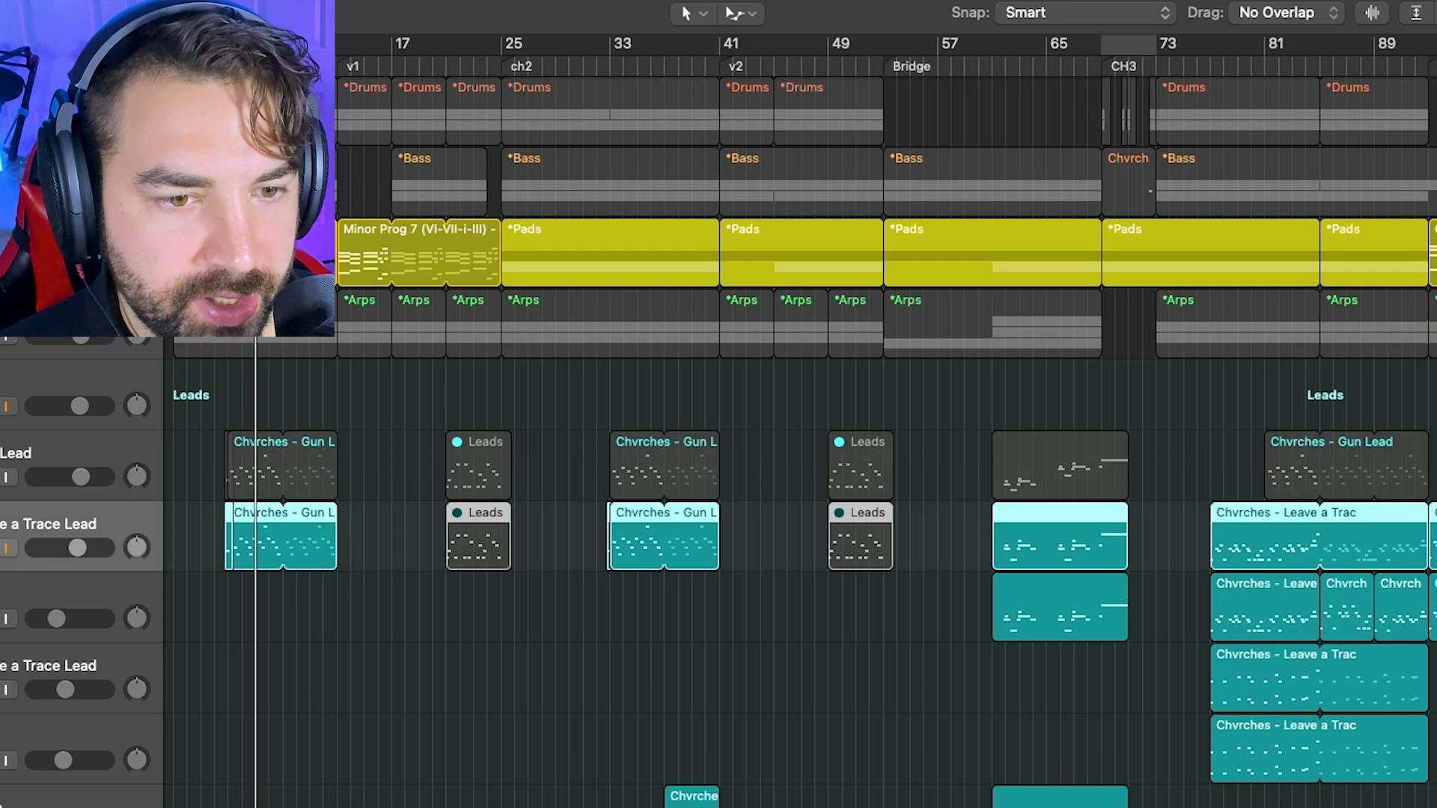
{"action": "key", "text": "shift+space"}
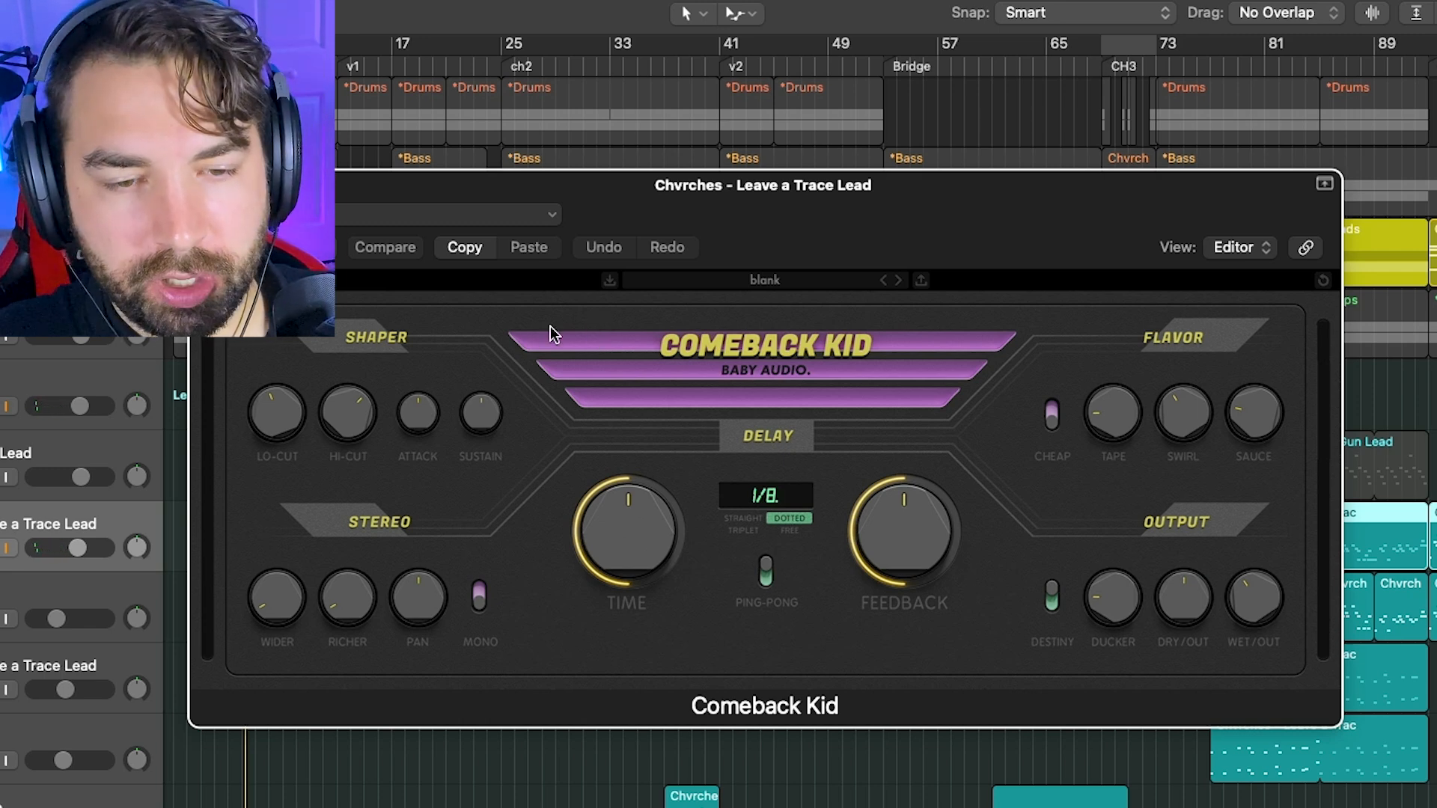
{"action": "key", "text": "space"}
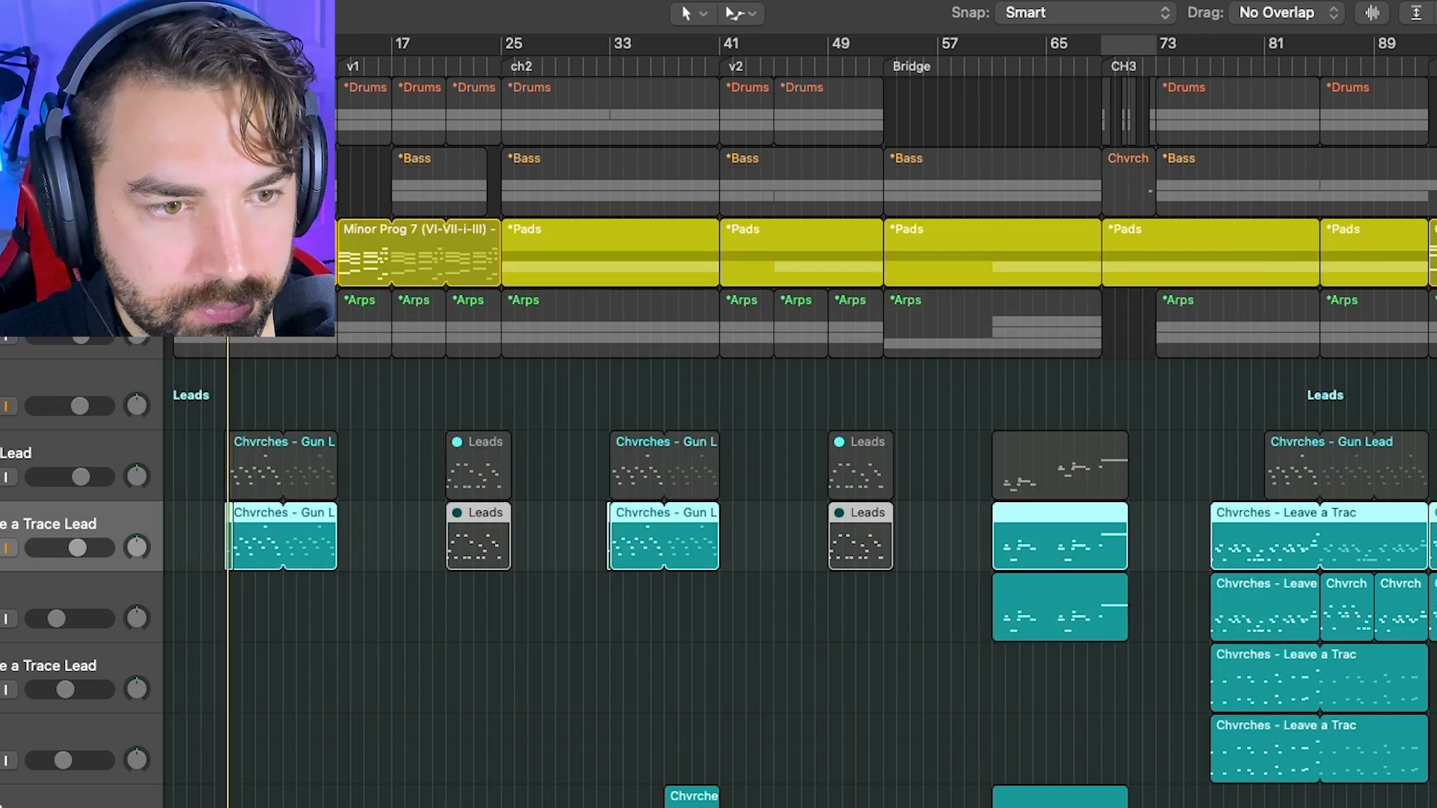
- Unmute the Gun Lead track and add the Bass stack to the soloed tracks
{"action": "left_click", "coordinate": [0, 477]}
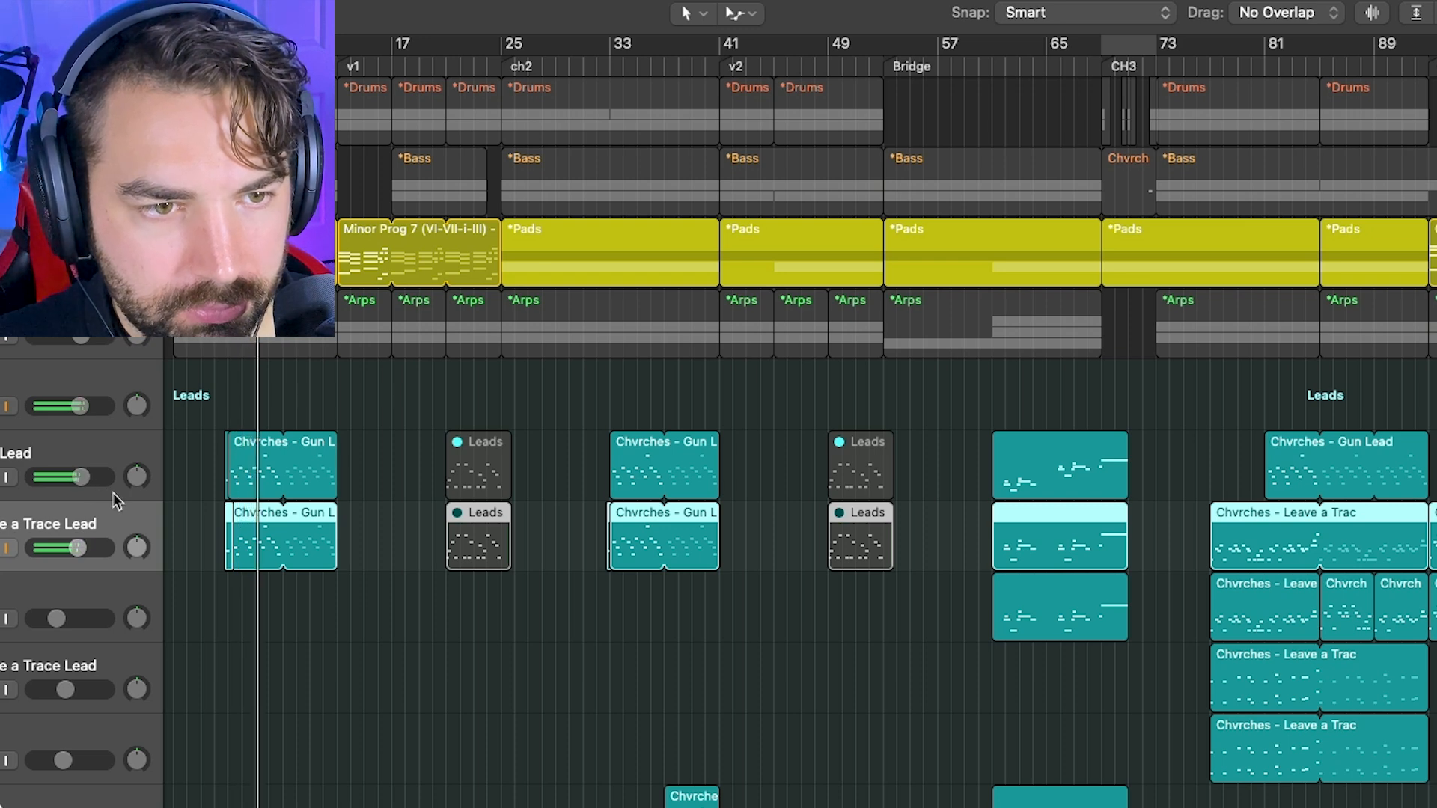
{"action": "left_click", "coordinate": [1, 193]}
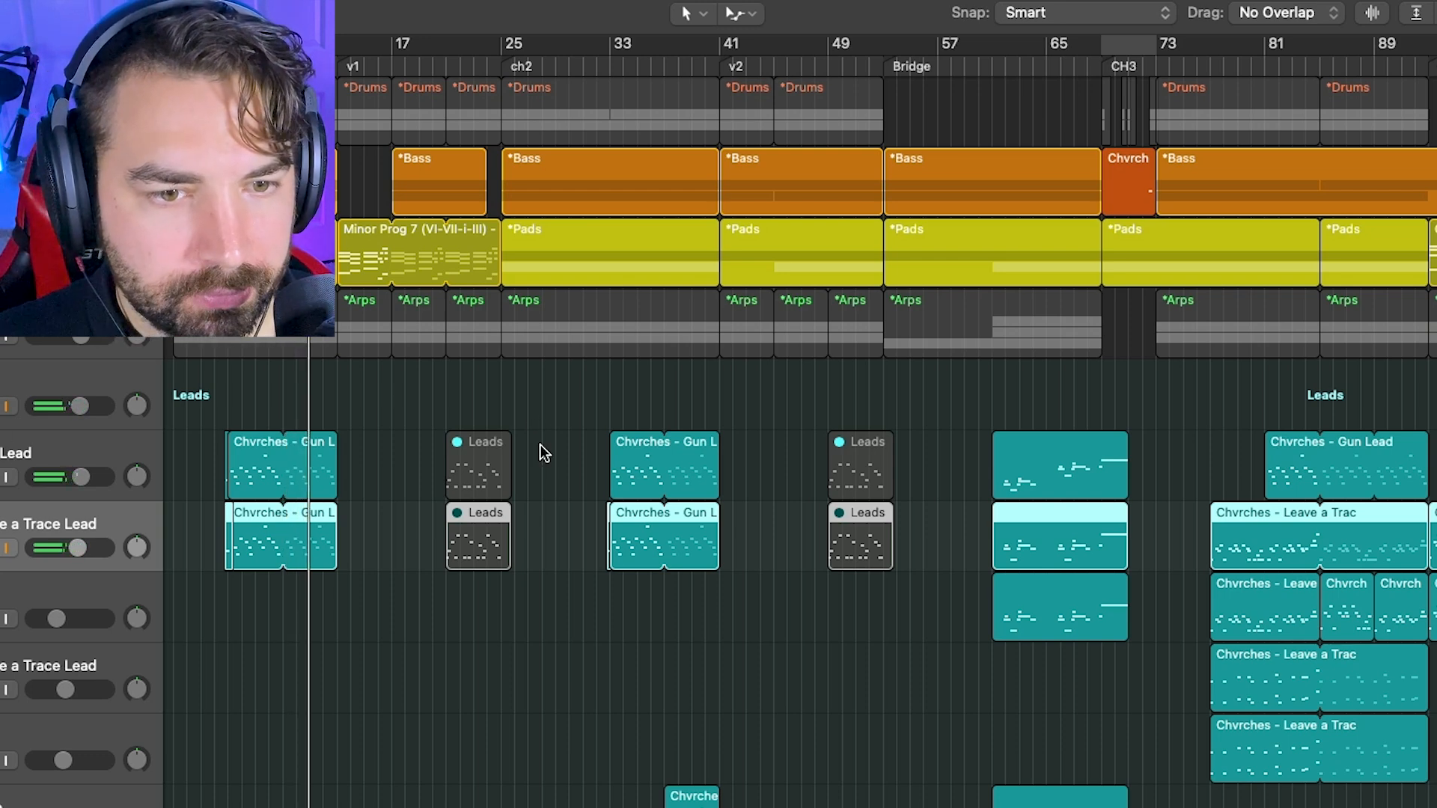
- Unmute the two muted Leads regions at bar 21 on the Gun Lead and Leave a Trace Lead tracks
{"action": "left_click", "coordinate": [502, 460]}
{"action": "right_click", "coordinate": [488, 468]}
{"action": "left_click", "coordinate": [510, 474]}
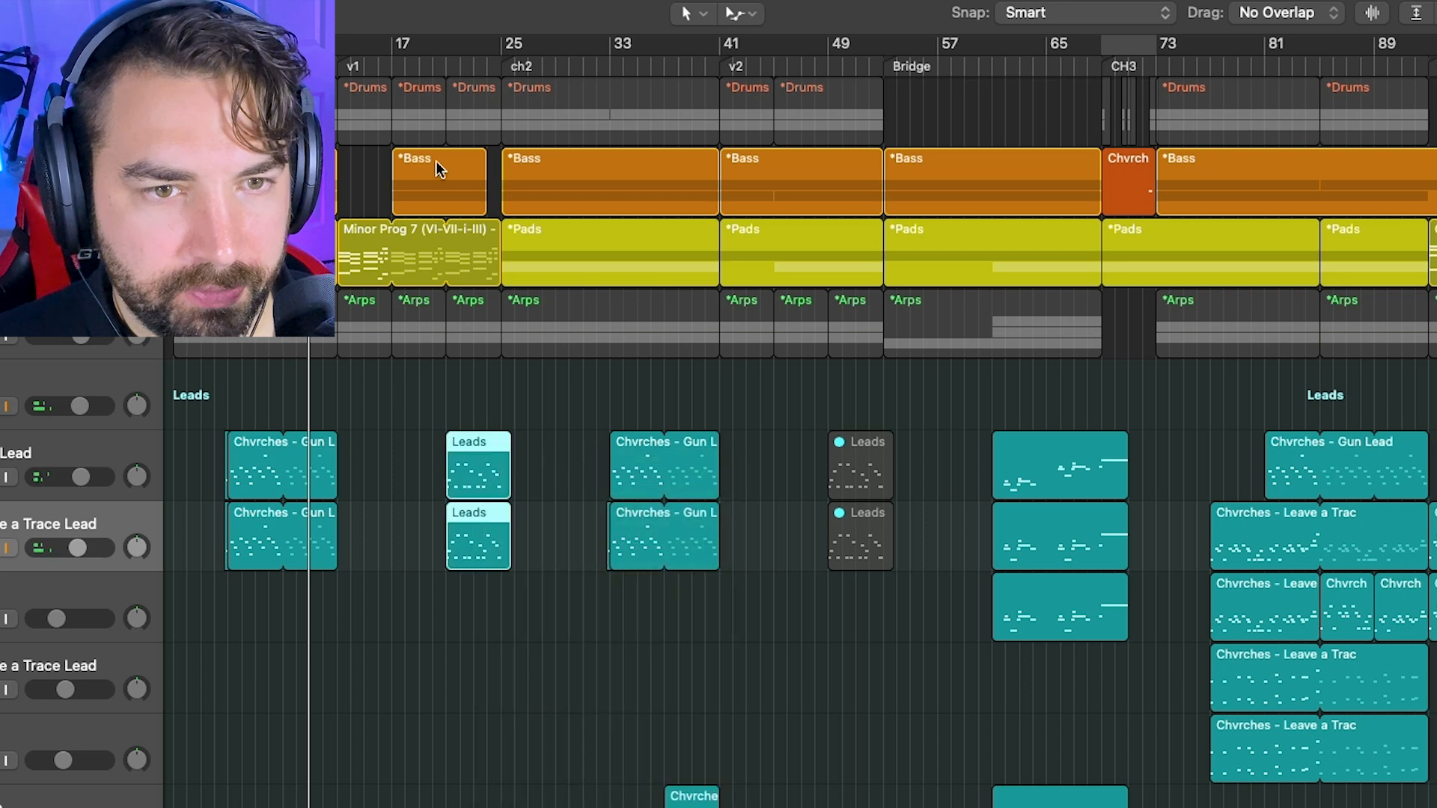
- Play the leads from bar 21, stop, and mute the two Leads regions at bar 21
{"action": "left_click", "coordinate": [447, 66]}
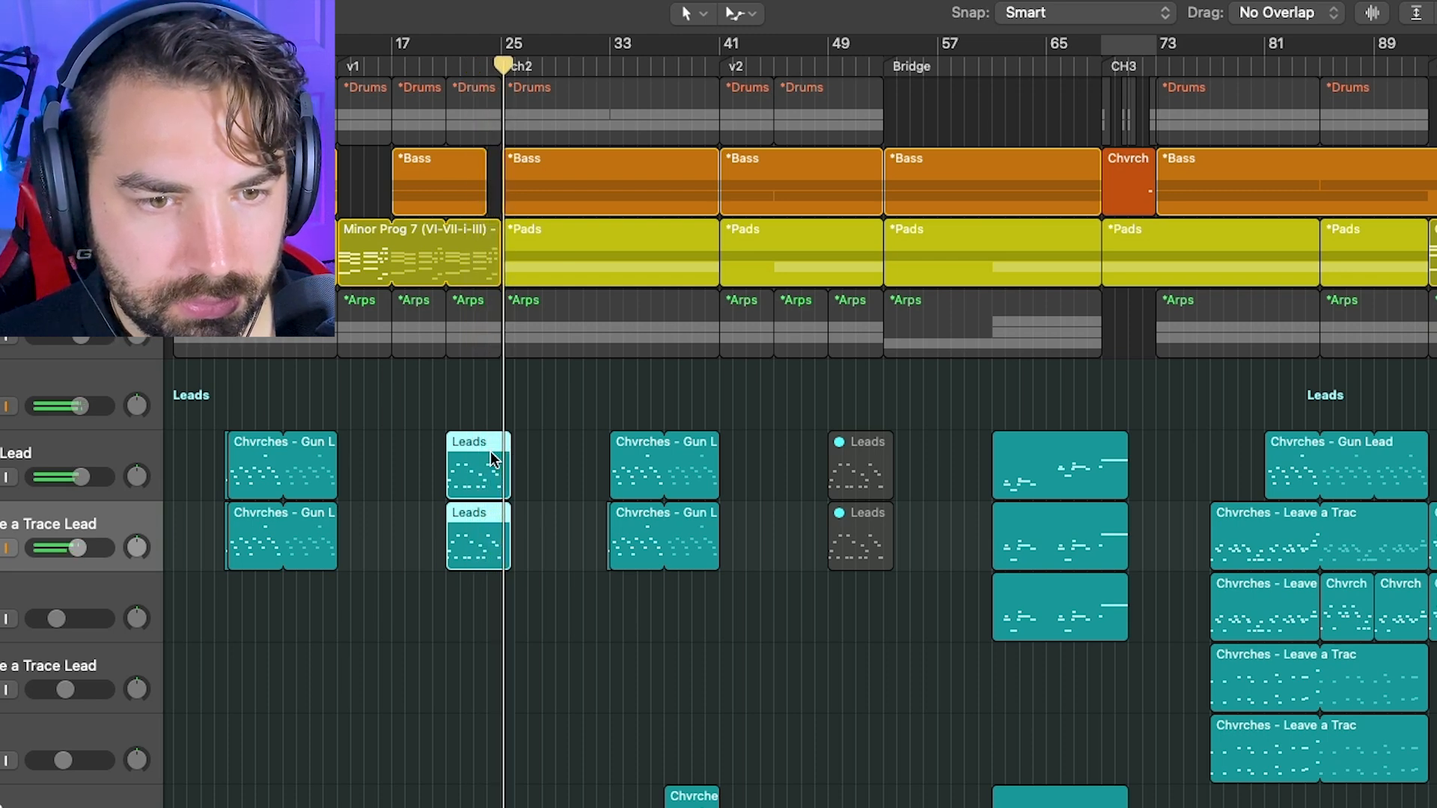
{"action": "key", "text": "space"}
{"action": "right_click", "coordinate": [479, 442]}
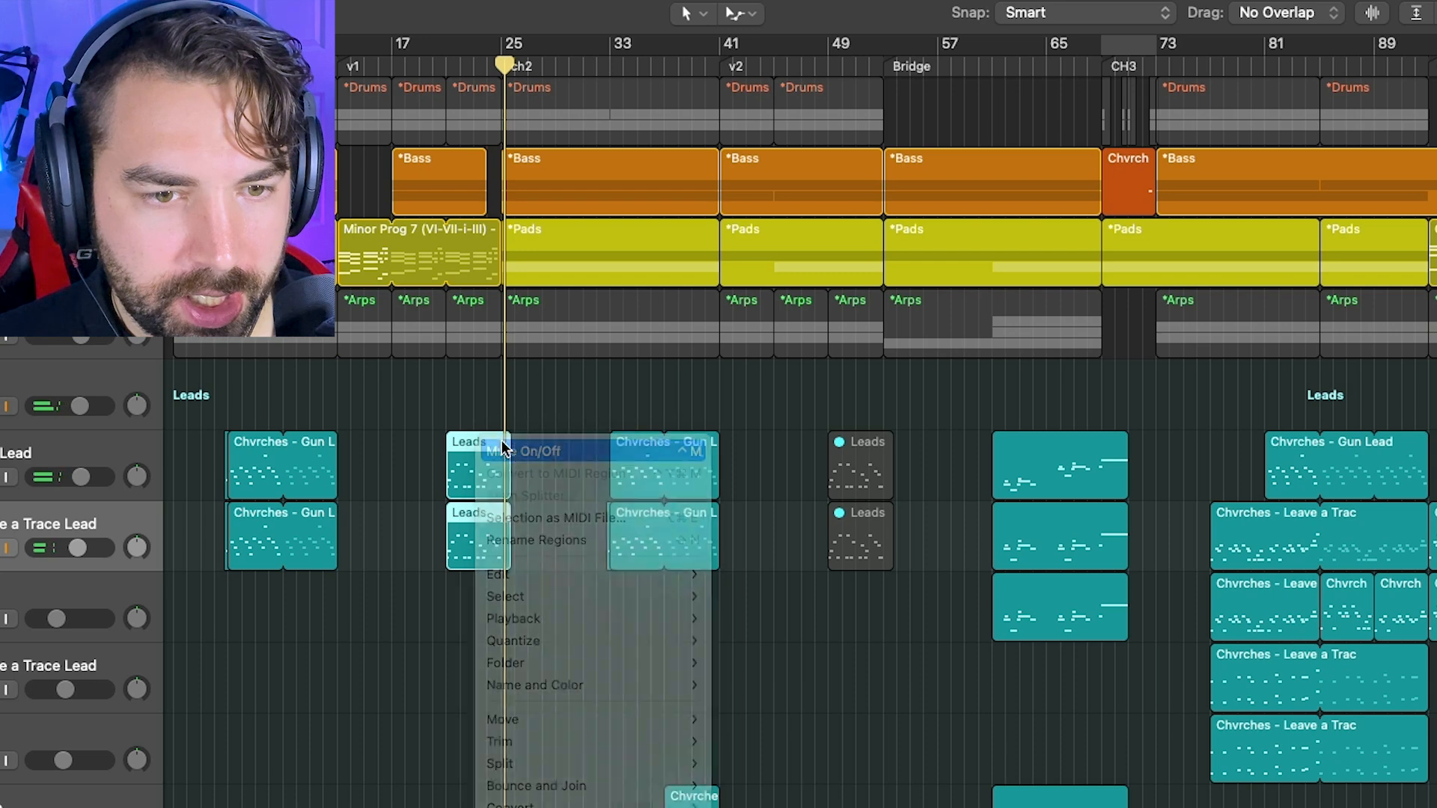
{"action": "left_click", "coordinate": [503, 449]}
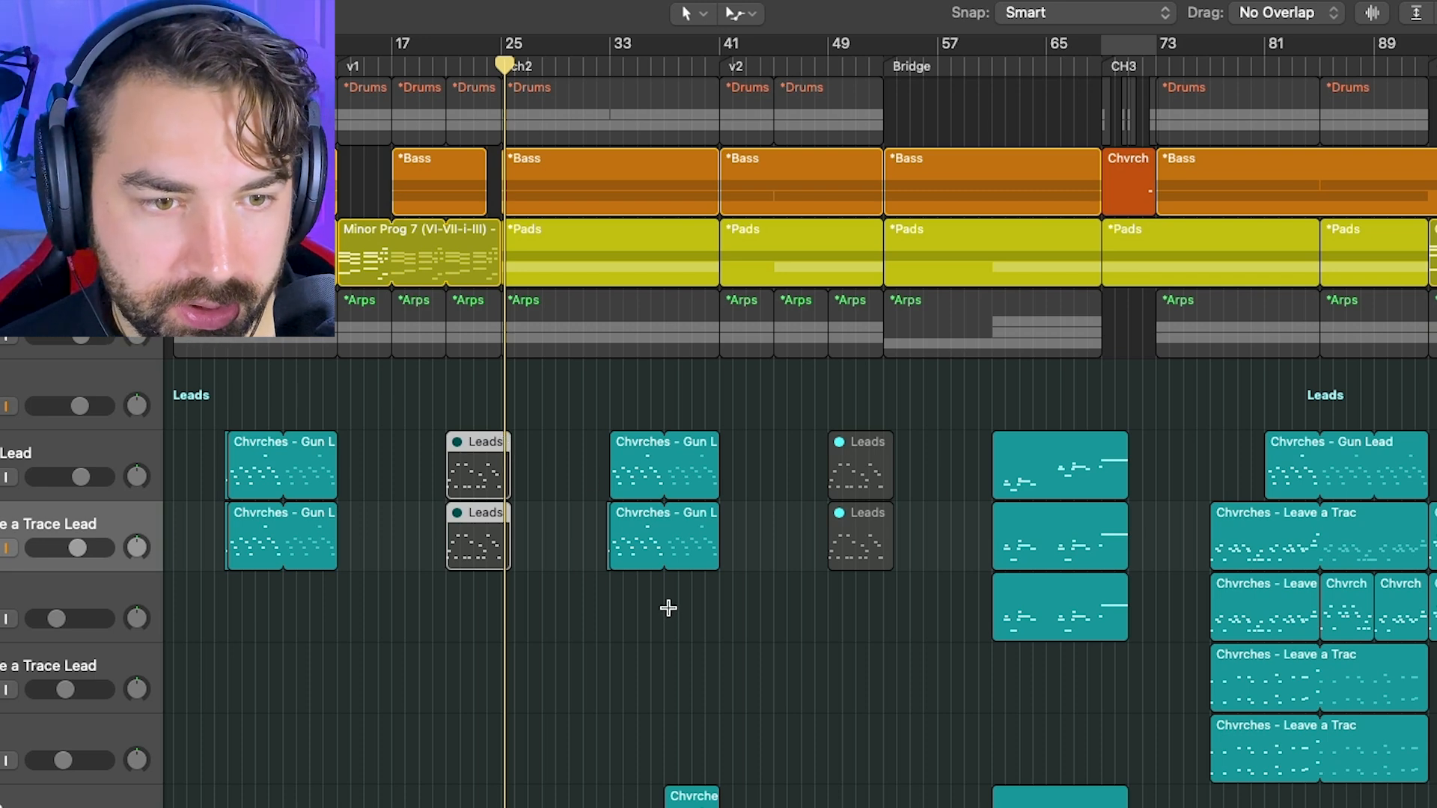
- Play from bar 37, solo the LD - Take On Me track, and open and close its synth
{"action": "scroll", "coordinate": [628, 687], "scroll_direction": "right", "scroll_amount": 3}
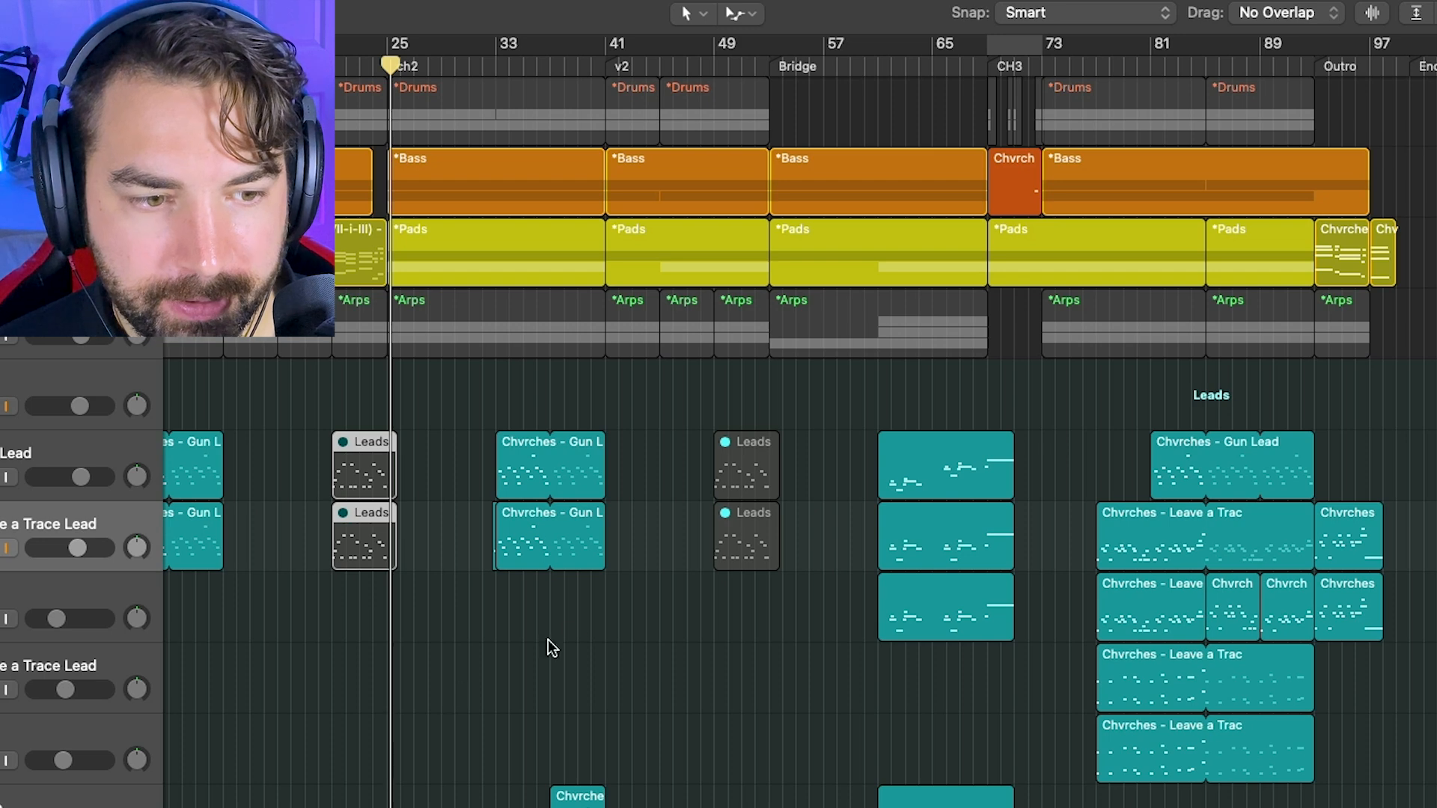
{"action": "scroll", "coordinate": [569, 640], "scroll_direction": "left", "scroll_amount": 3}
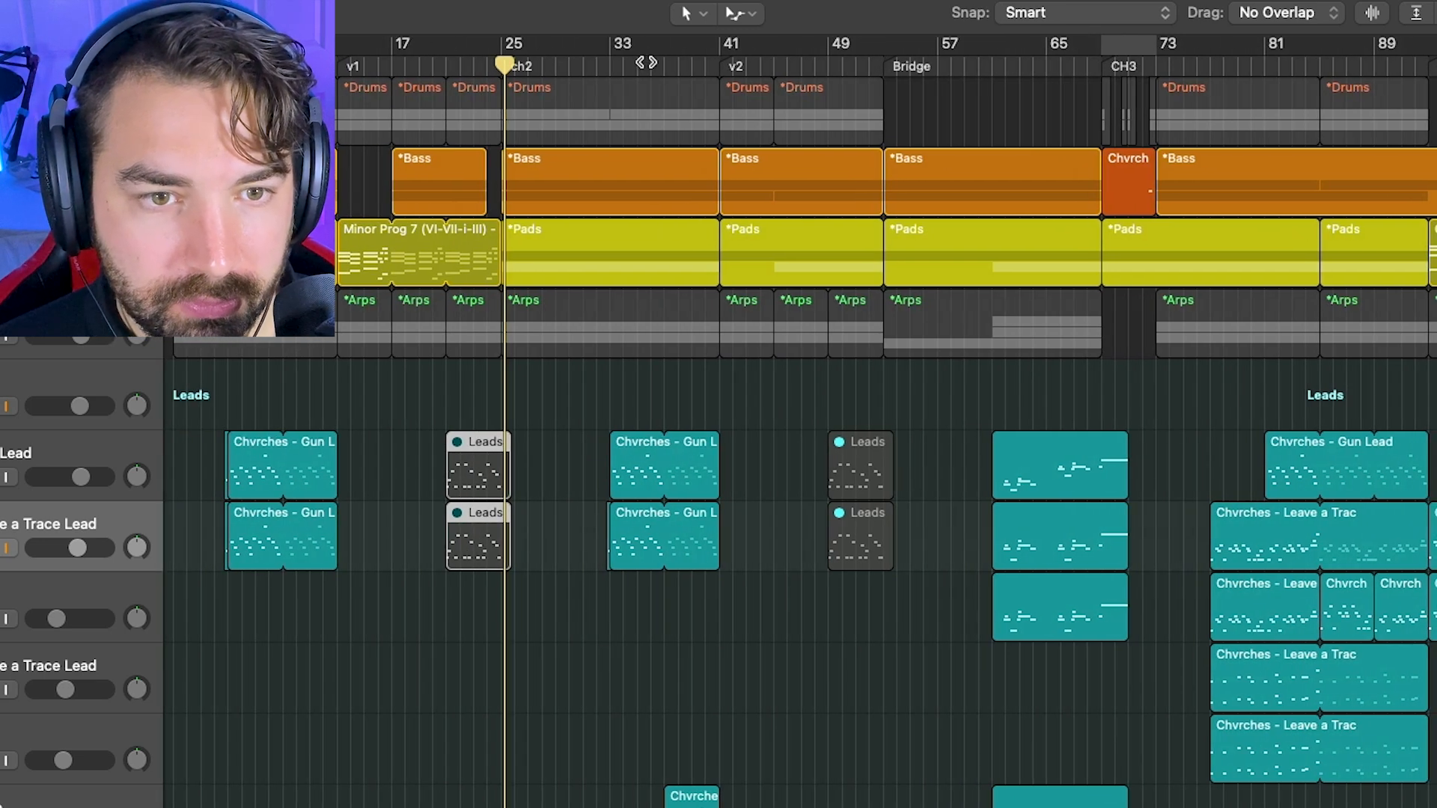
{"action": "mouse_move", "coordinate": [645, 63]}
{"action": "left_mouse_down"}
{"action": "mouse_move", "coordinate": [683, 66]}
{"action": "mouse_move", "coordinate": [665, 66]}
{"action": "left_mouse_up"}
{"action": "key", "text": "space"}
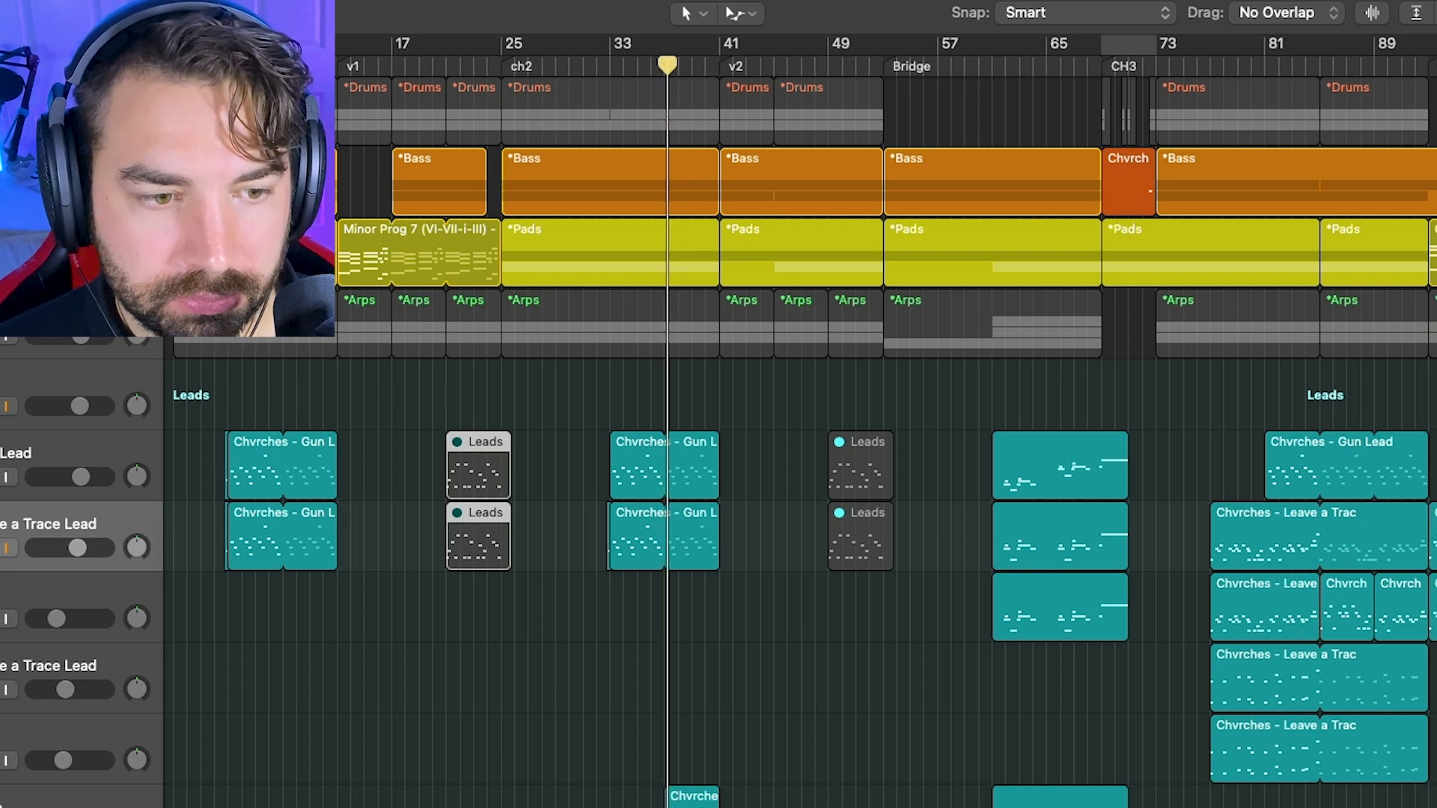
{"action": "left_click", "coordinate": [1, 807]}
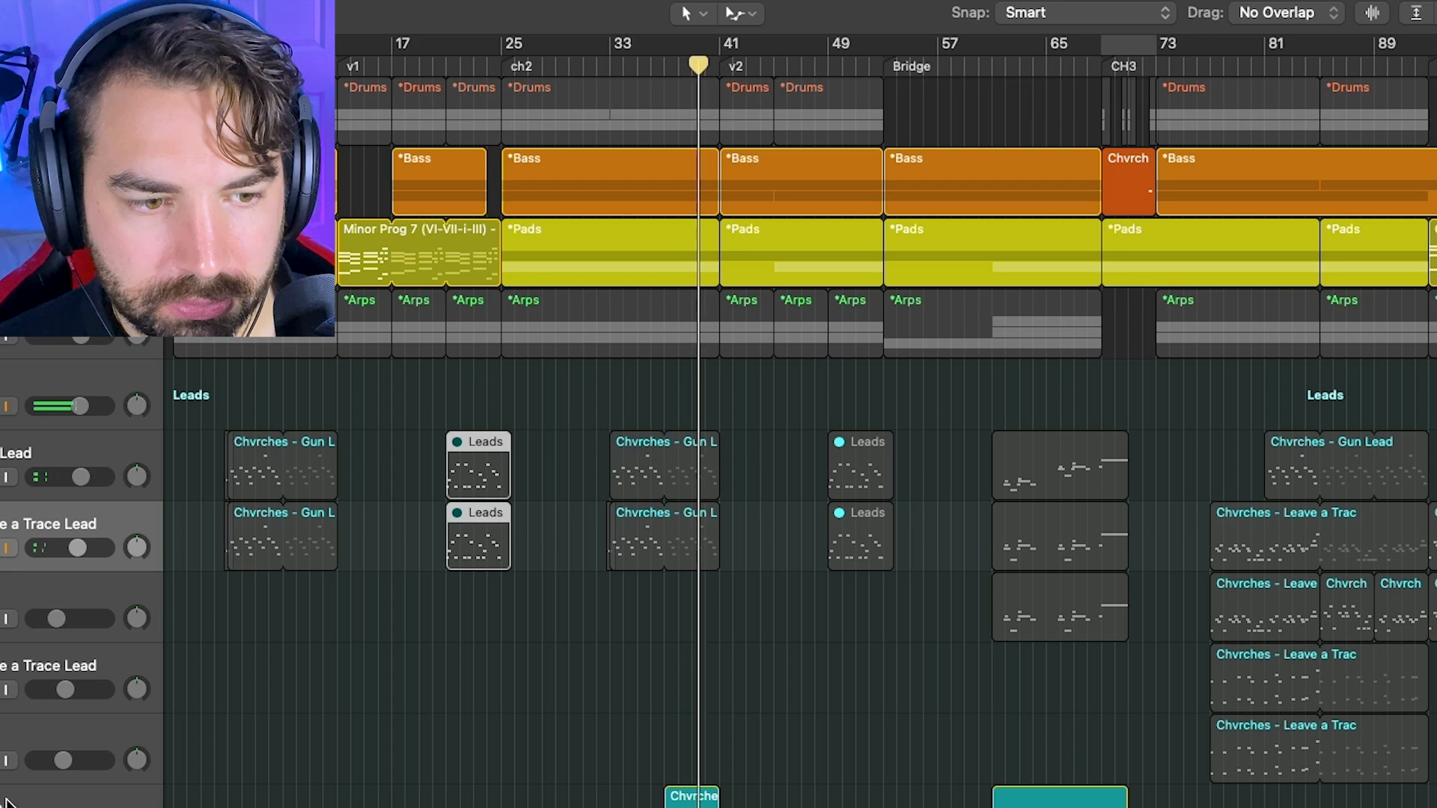
{"action": "left_click", "coordinate": [9, 802]}
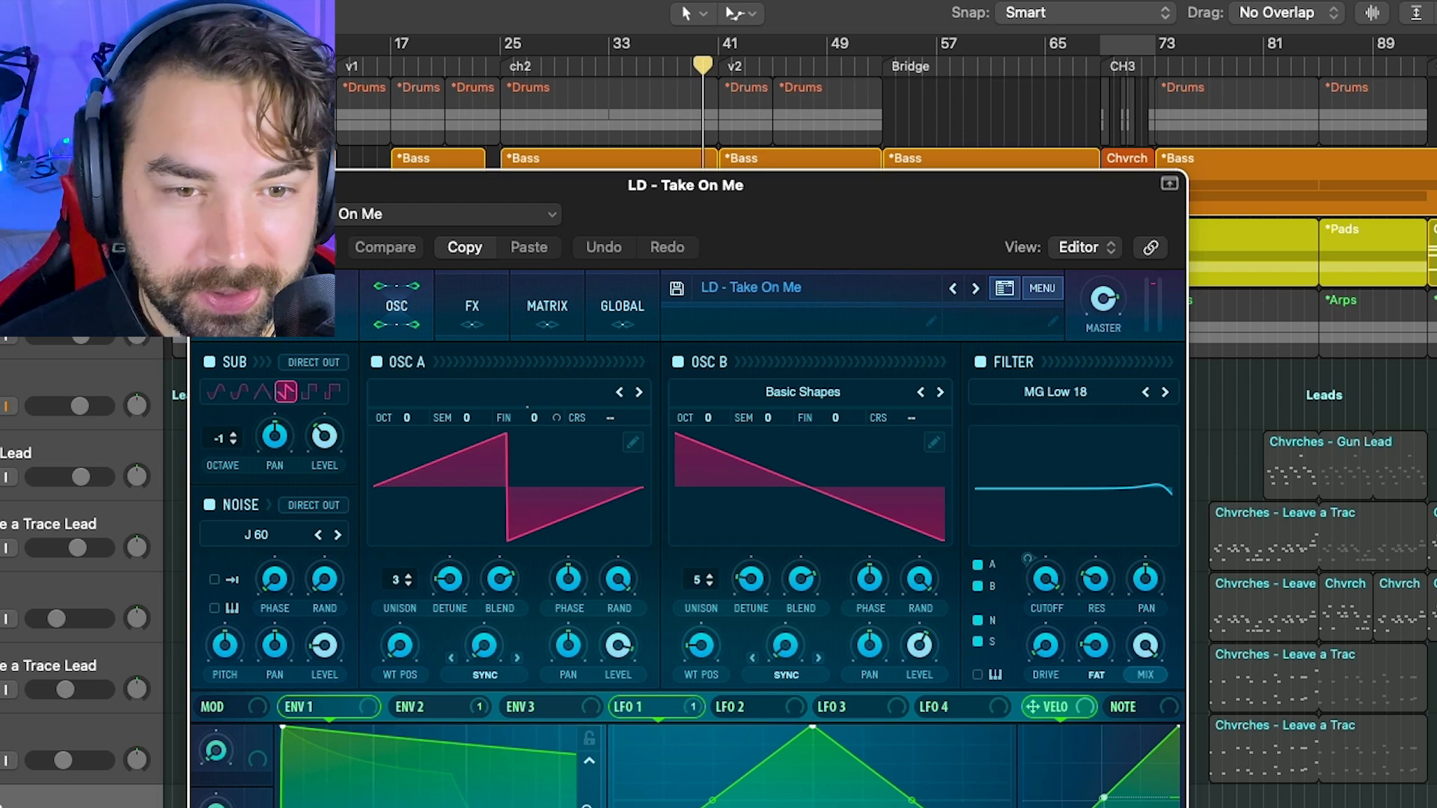
{"action": "key", "text": "super+w"}
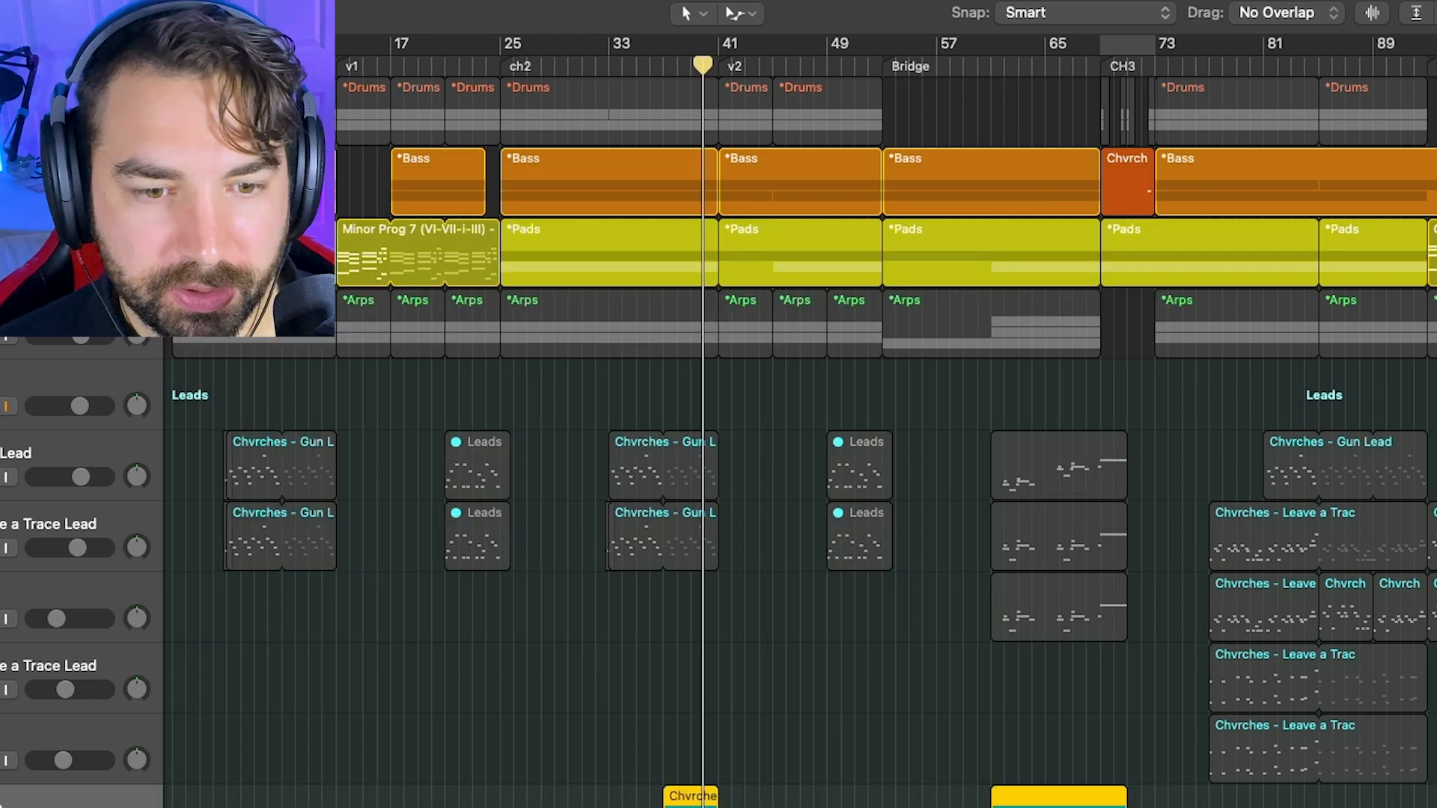
- Solo the Gun Lead, Leave a Trace Lead and Inst 16 tracks alongside LD - Take On Me and play the bridge leads from bar 61
{"action": "scroll", "coordinate": [1034, 331], "scroll_direction": "right", "scroll_amount": 3}
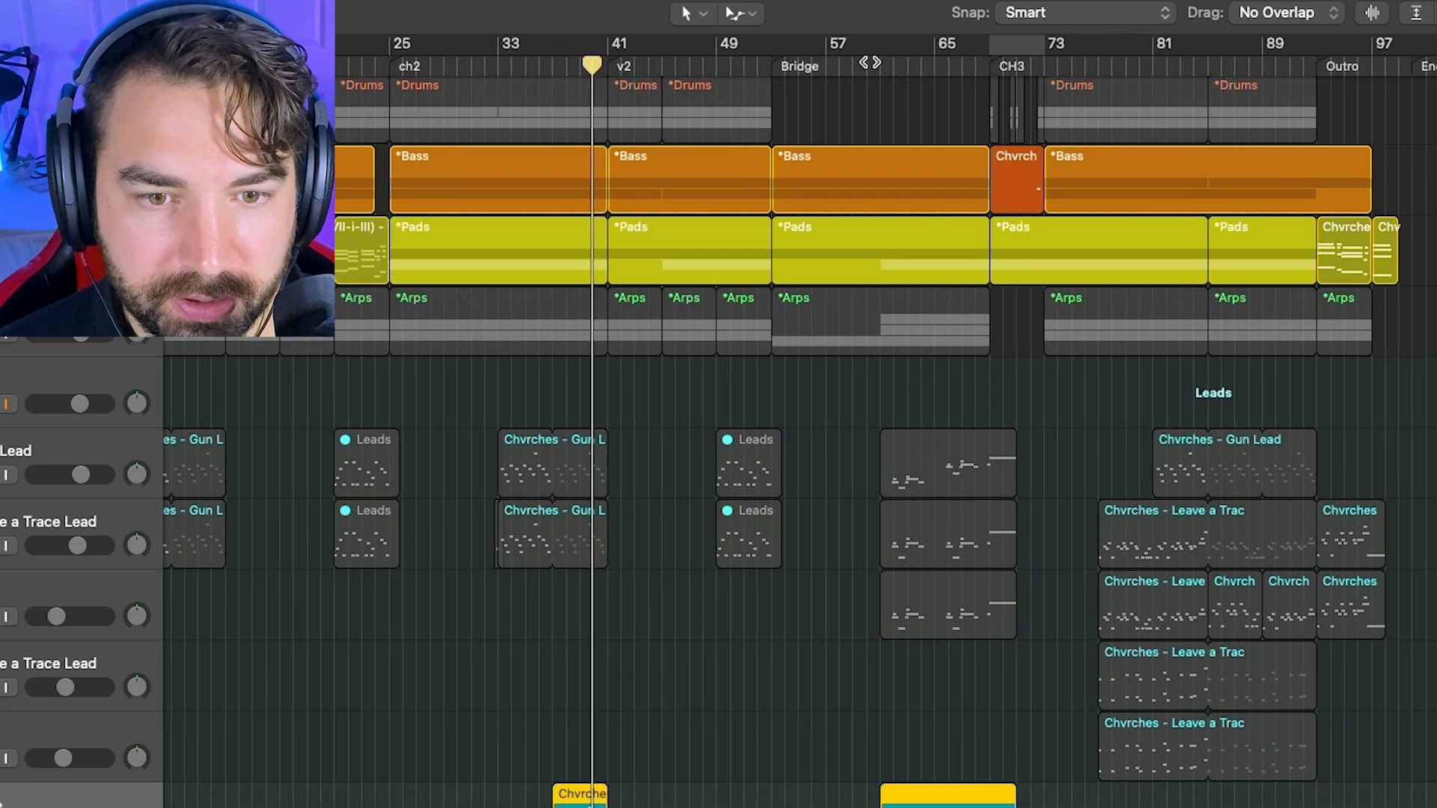
{"action": "left_click", "coordinate": [881, 65]}
{"action": "left_click_drag", "start_coordinate": [0, 475], "coordinate": [0, 617]}
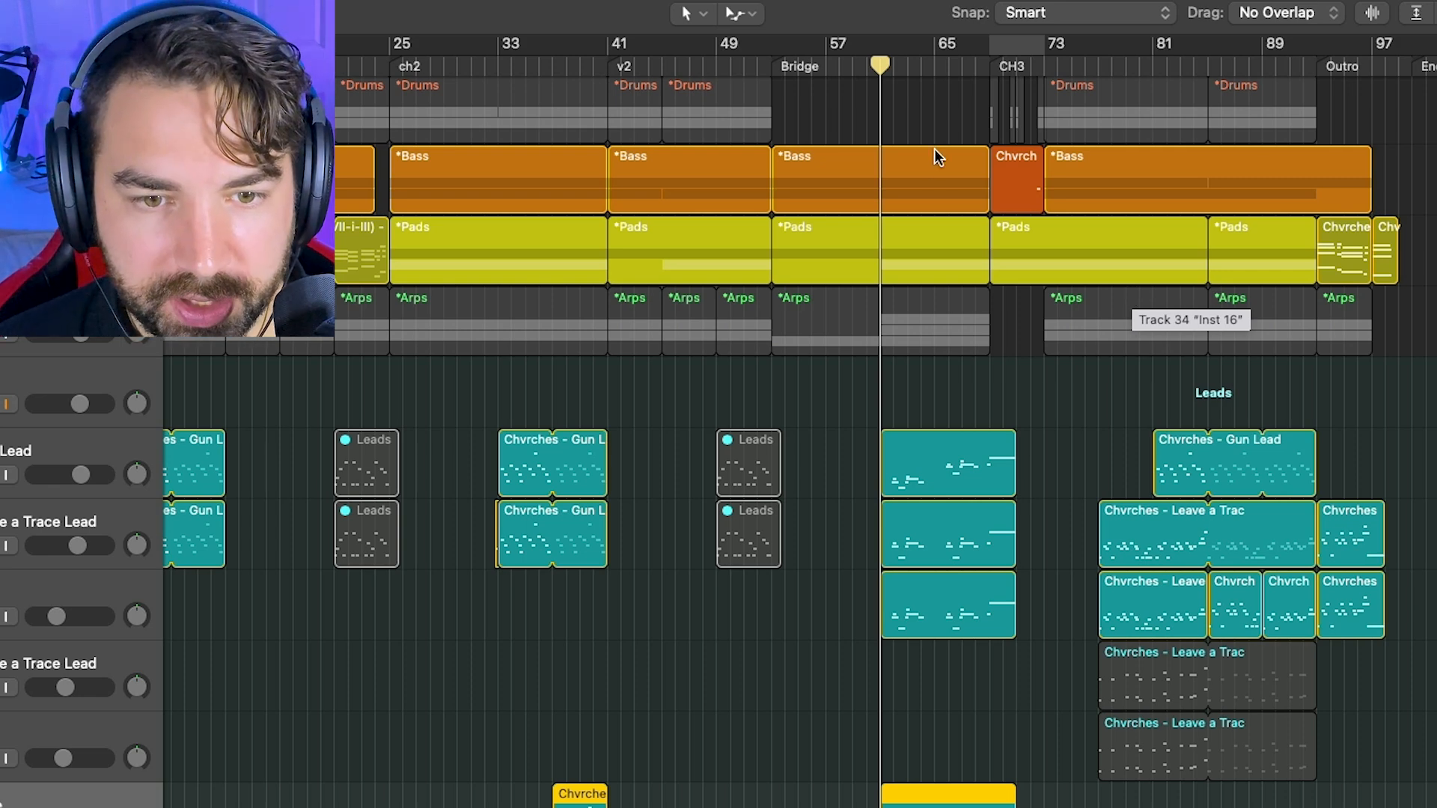
{"action": "key", "text": "space"}
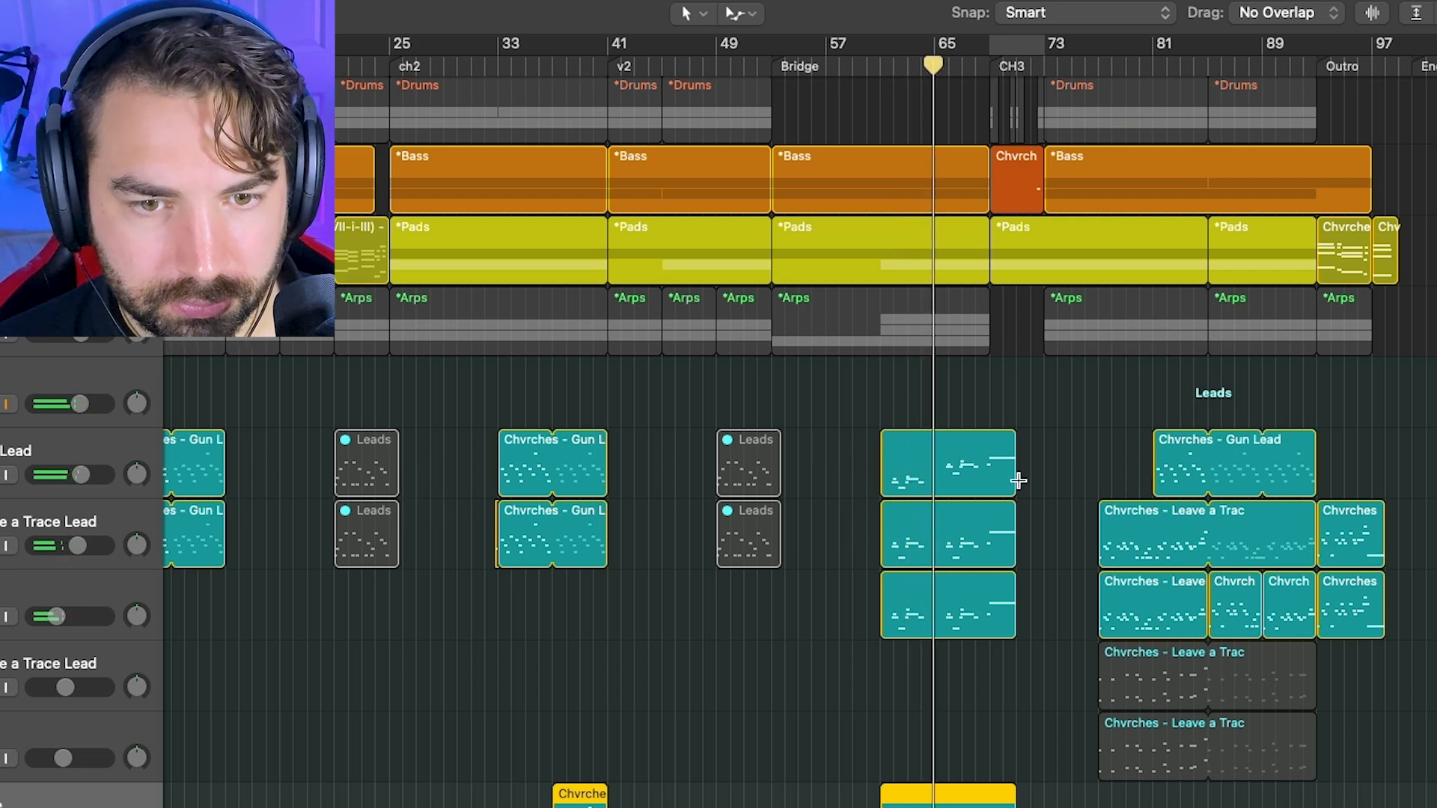
{"action": "scroll", "coordinate": [1009, 479], "scroll_direction": "right", "scroll_amount": 3}
{"action": "scroll", "coordinate": [890, 474], "scroll_direction": "left", "scroll_amount": 1}
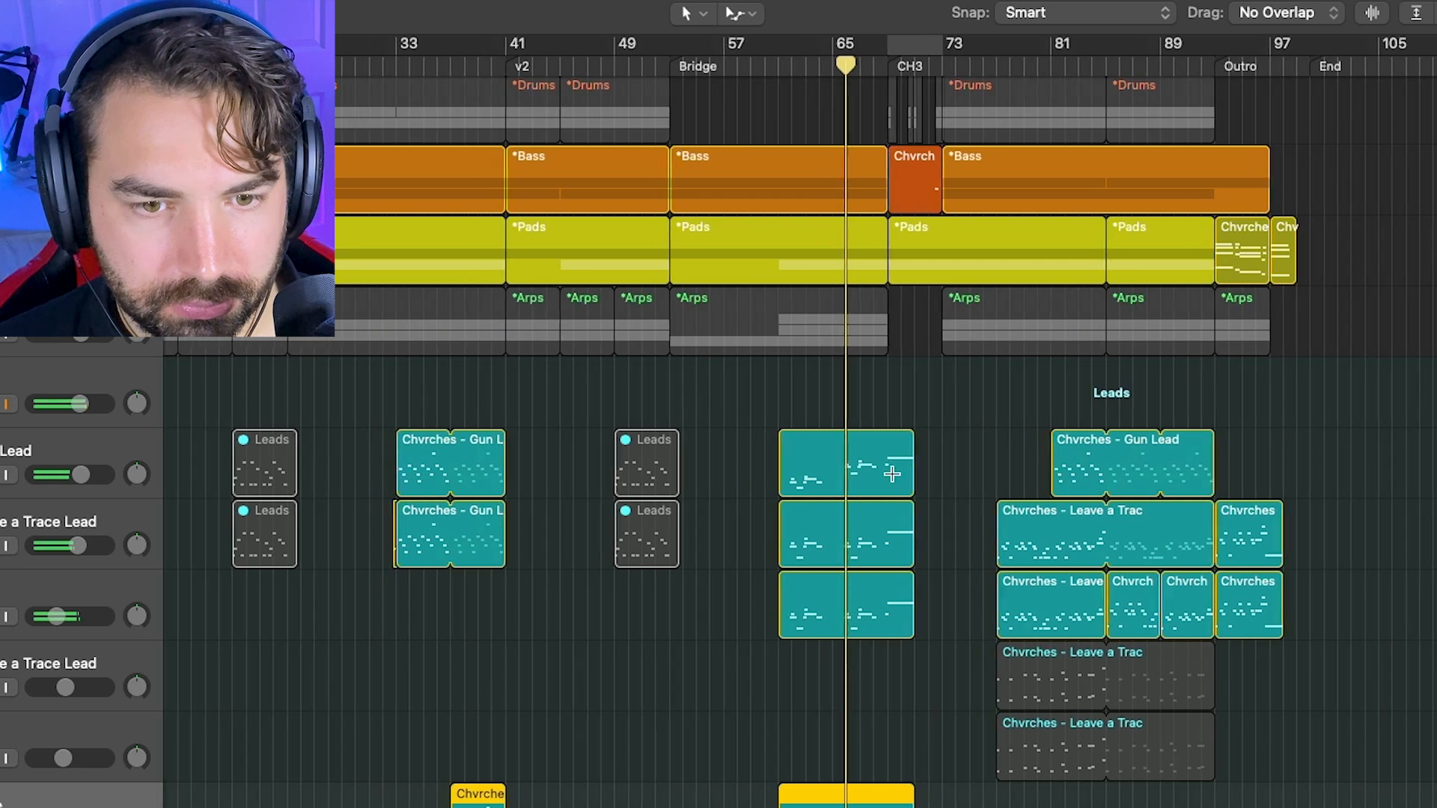
{"action": "scroll", "coordinate": [890, 475], "scroll_direction": "left", "scroll_amount": 1}
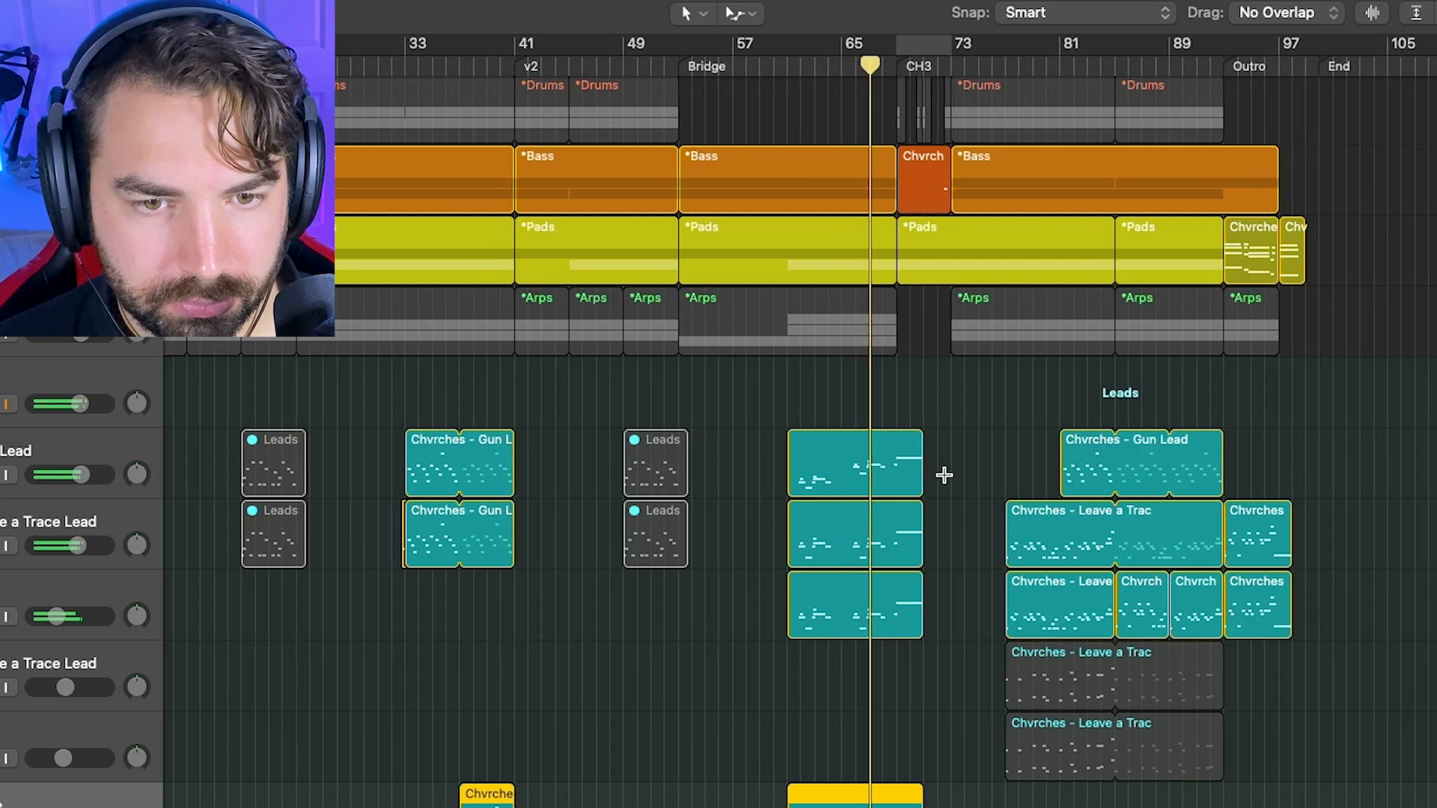
{"action": "scroll", "coordinate": [941, 475], "scroll_direction": "right", "scroll_amount": 1}
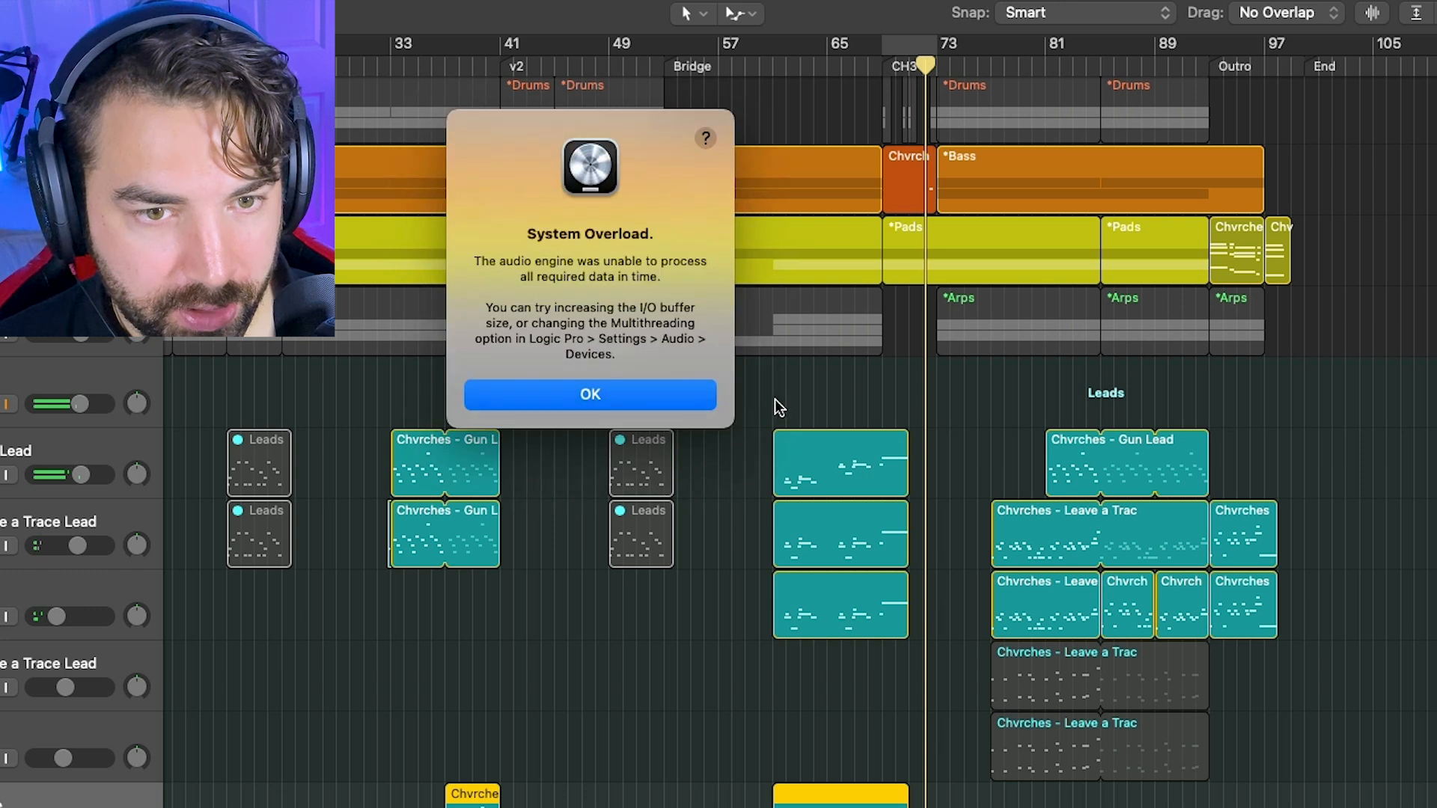
{"action": "left_click", "coordinate": [678, 395]}
- Show the track automation and audition the leads' automation from about bar 39
{"action": "key", "text": "a"}
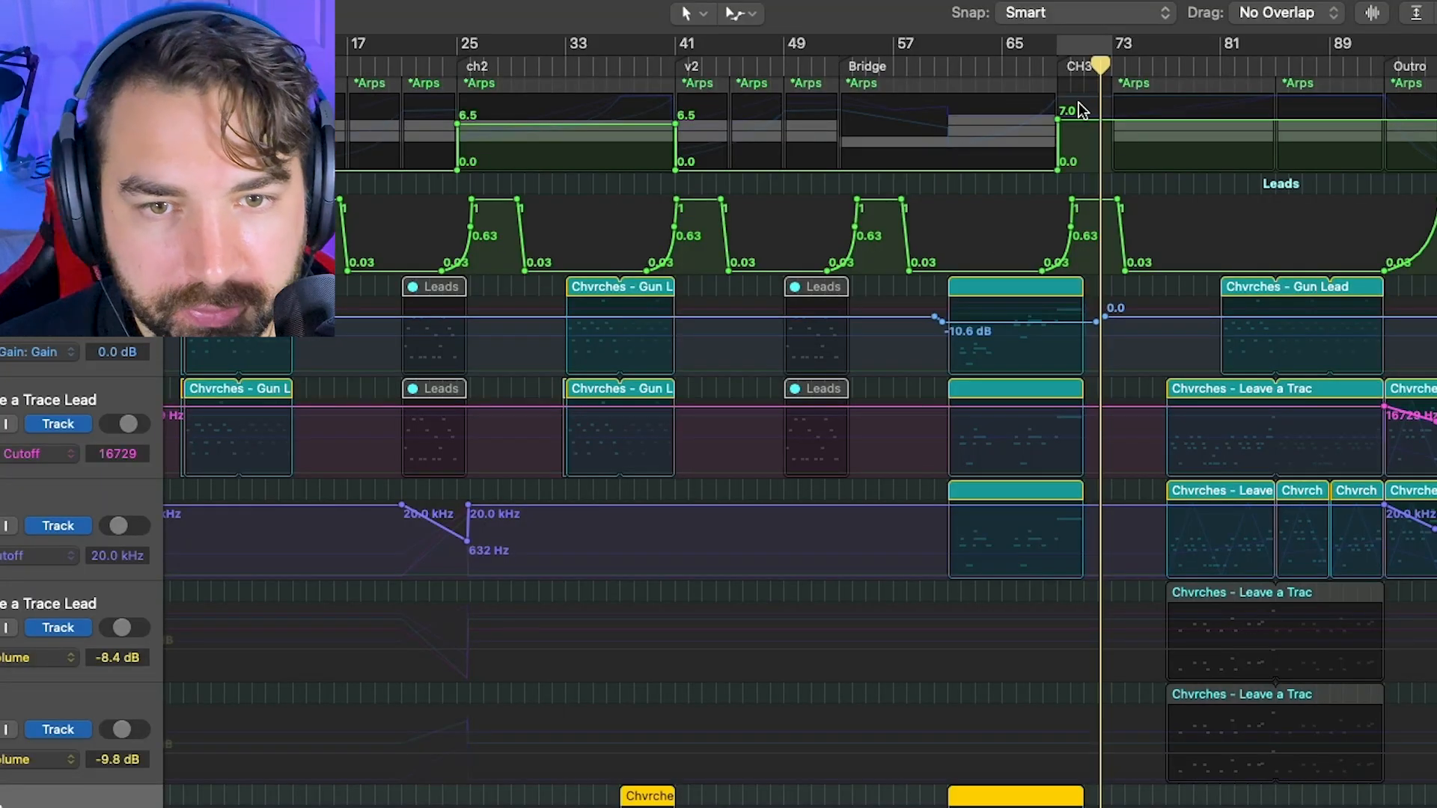
{"action": "left_click_drag", "start_coordinate": [1044, 66], "coordinate": [656, 113]}
{"action": "scroll", "coordinate": [812, 383], "scroll_direction": "up", "scroll_amount": 5}
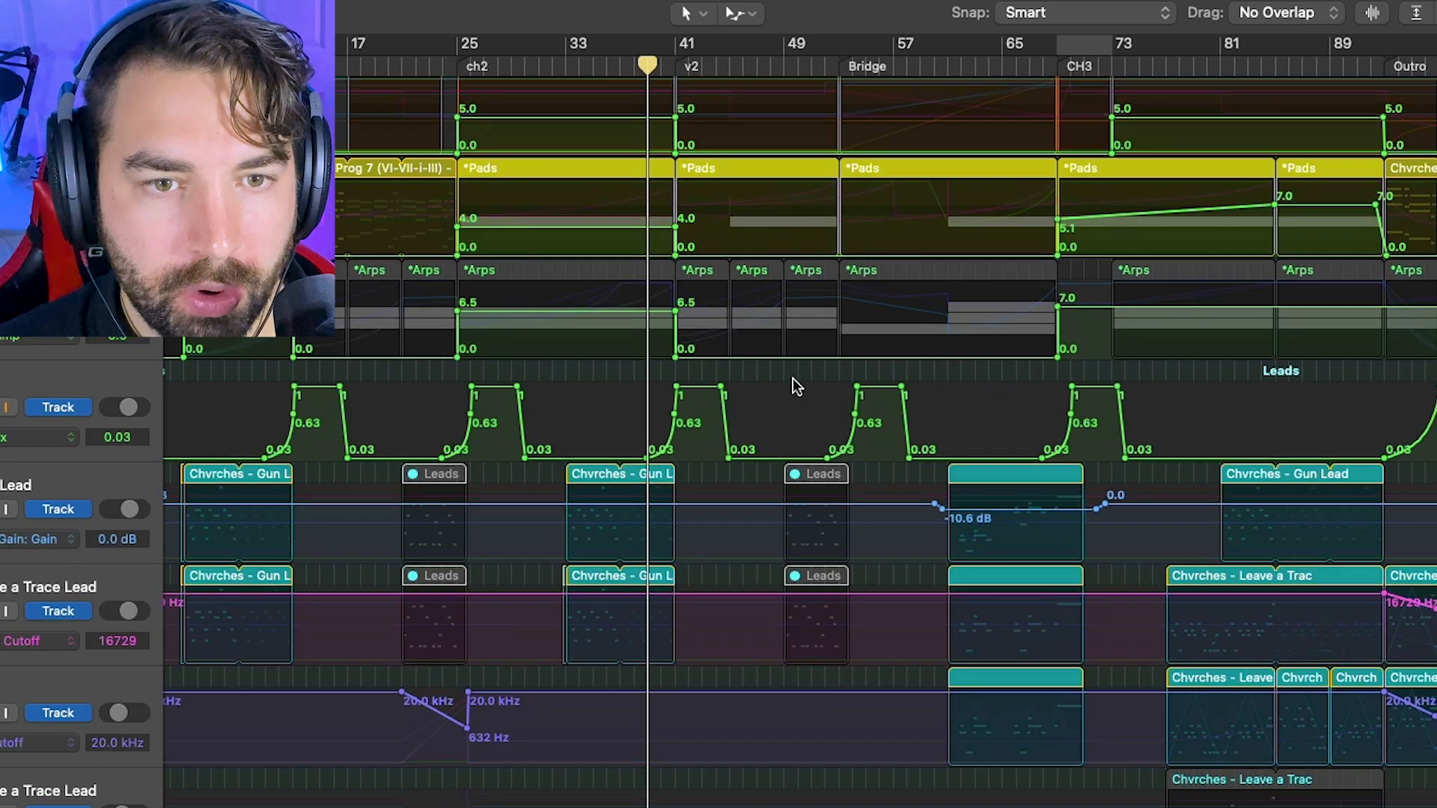
{"action": "key", "text": "space"}
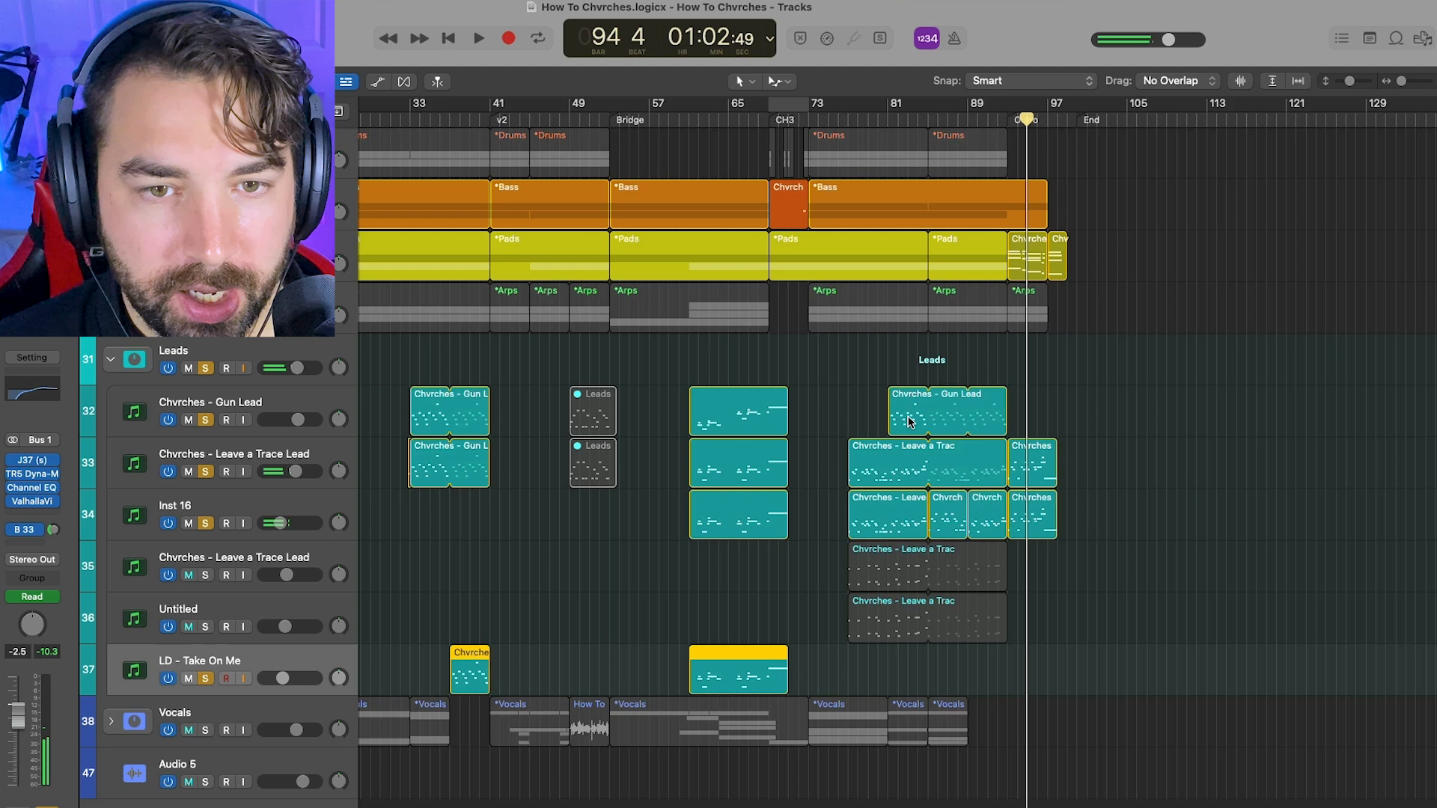
- Place the playhead at bar 77 and open the Syntronik synth on the Inst 16 track
{"action": "scroll", "coordinate": [892, 522], "scroll_direction": "down", "scroll_amount": 1}
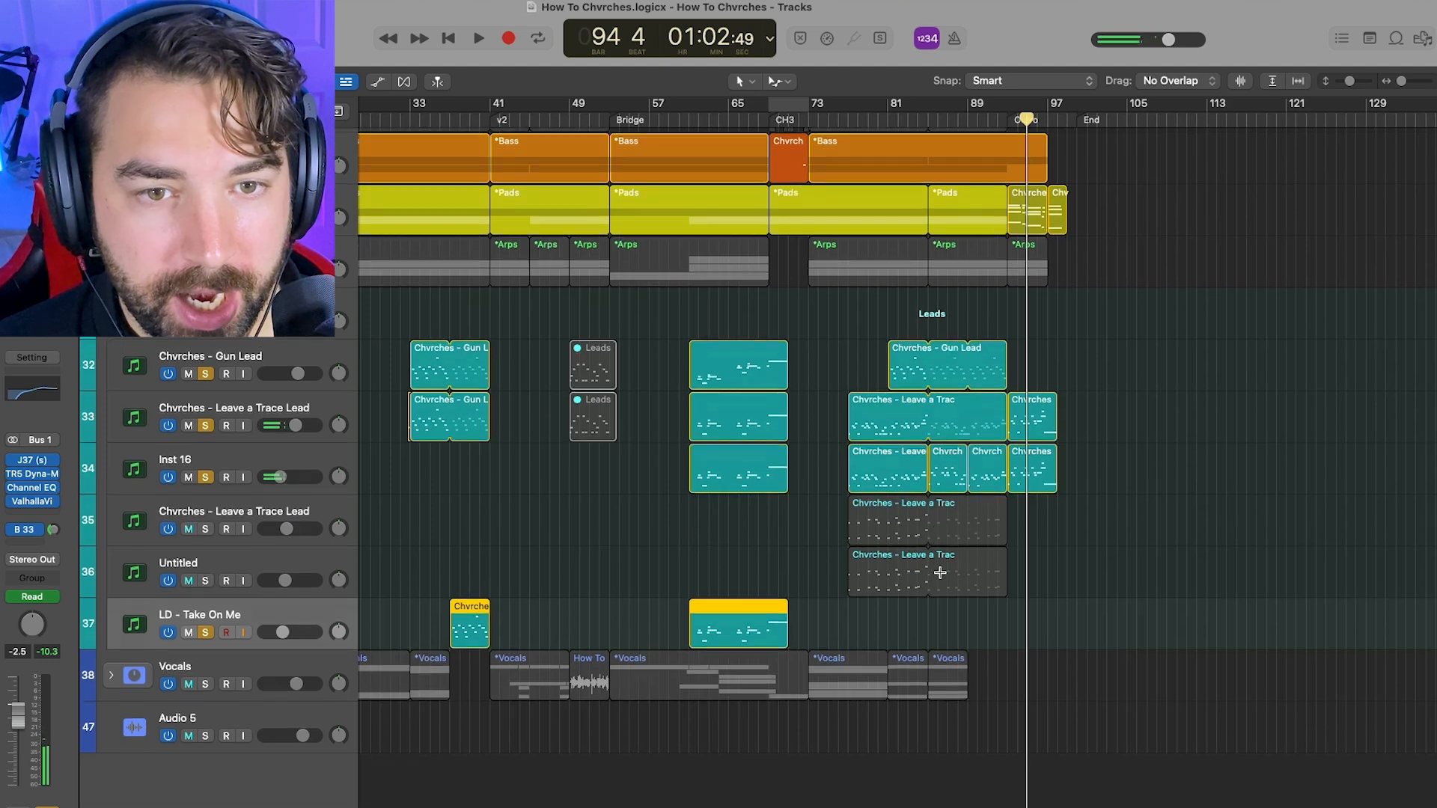
{"action": "left_click_drag", "start_coordinate": [853, 120], "coordinate": [846, 118]}
{"action": "left_click", "coordinate": [250, 476]}
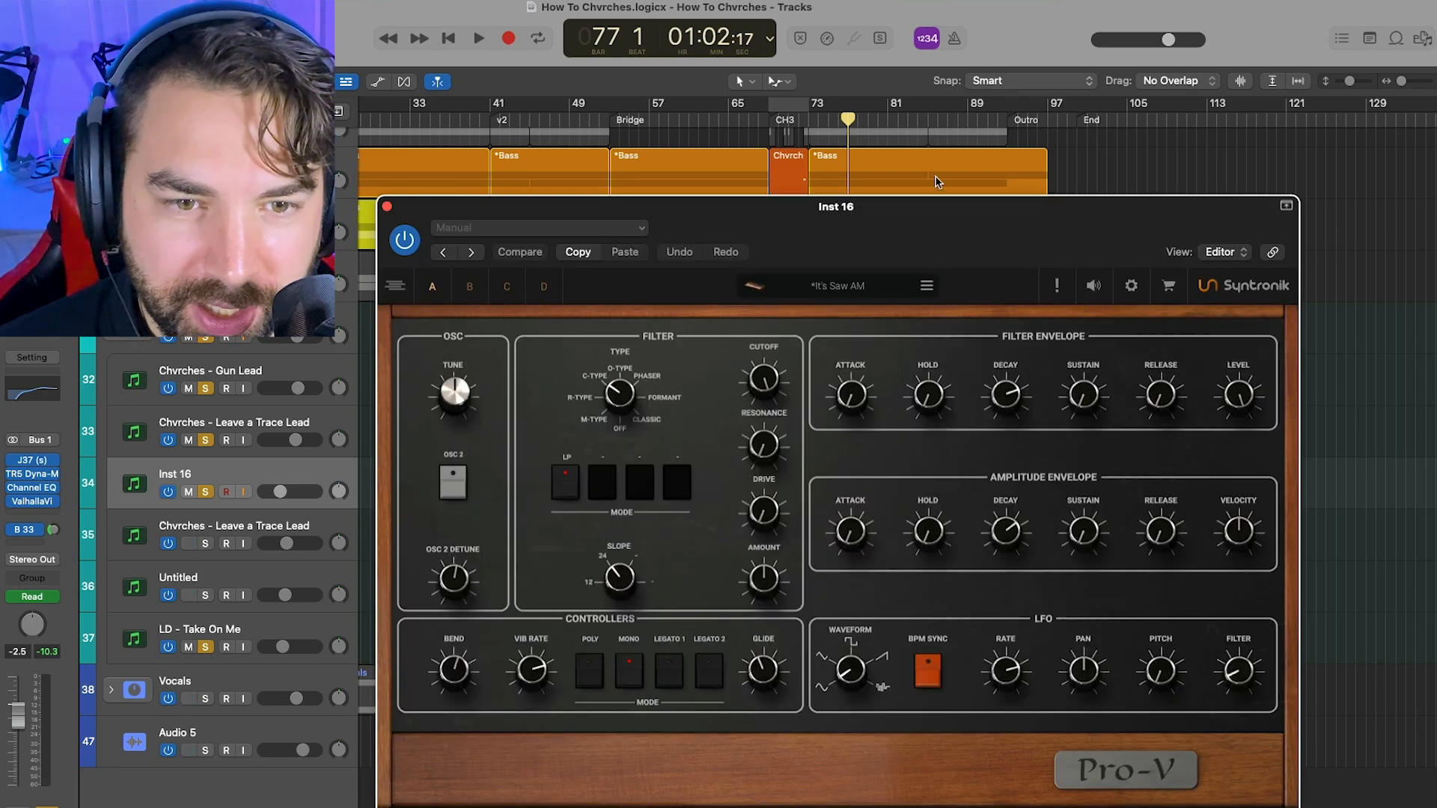
{"action": "left_click_drag", "start_coordinate": [926, 221], "coordinate": [739, 579]}
- Unsolo the Gun Lead and Leave a Trace Lead tracks, then audition Inst 16 from bar 77 and view its synth
{"action": "left_click", "coordinate": [206, 439]}
{"action": "left_click", "coordinate": [206, 389]}
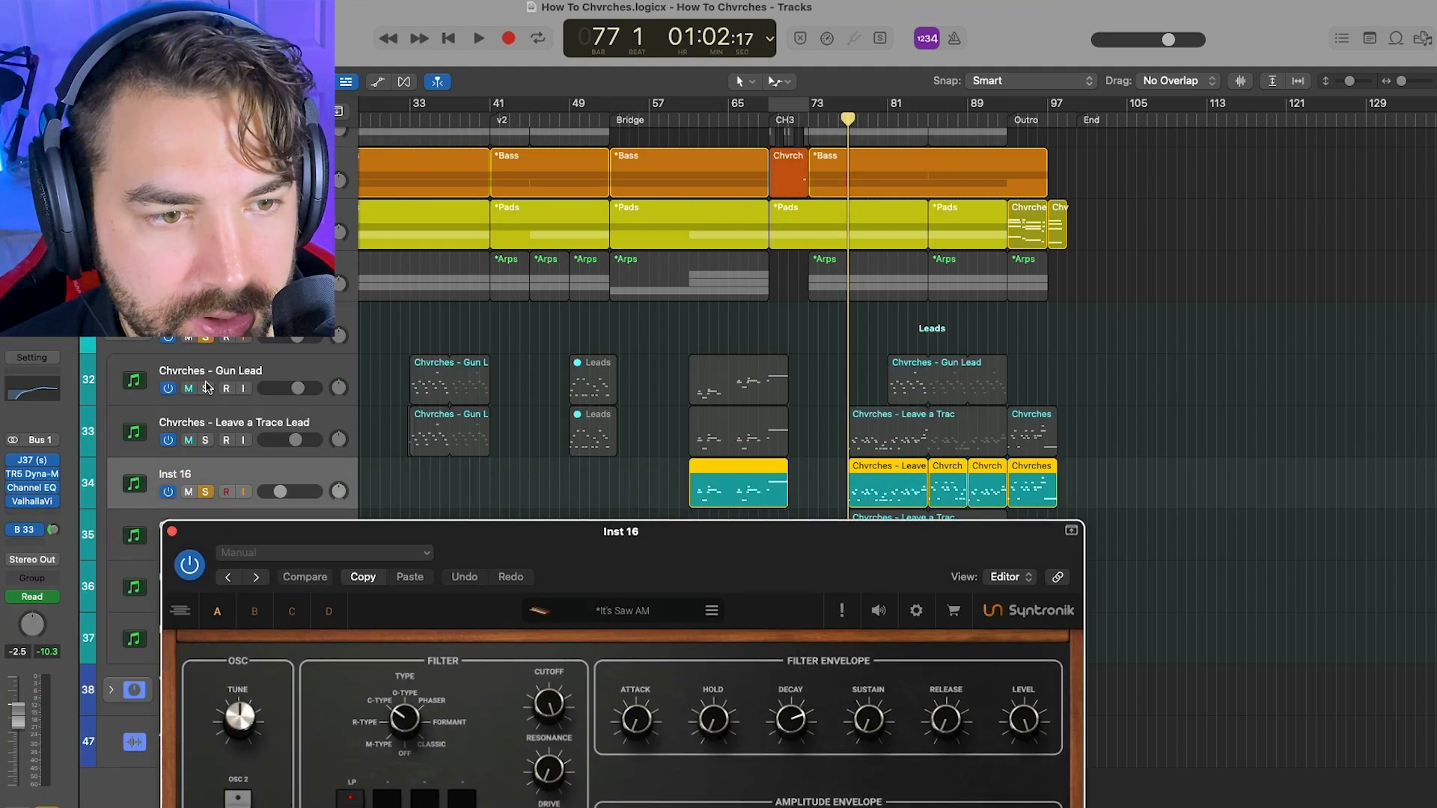
{"action": "key", "text": "space"}
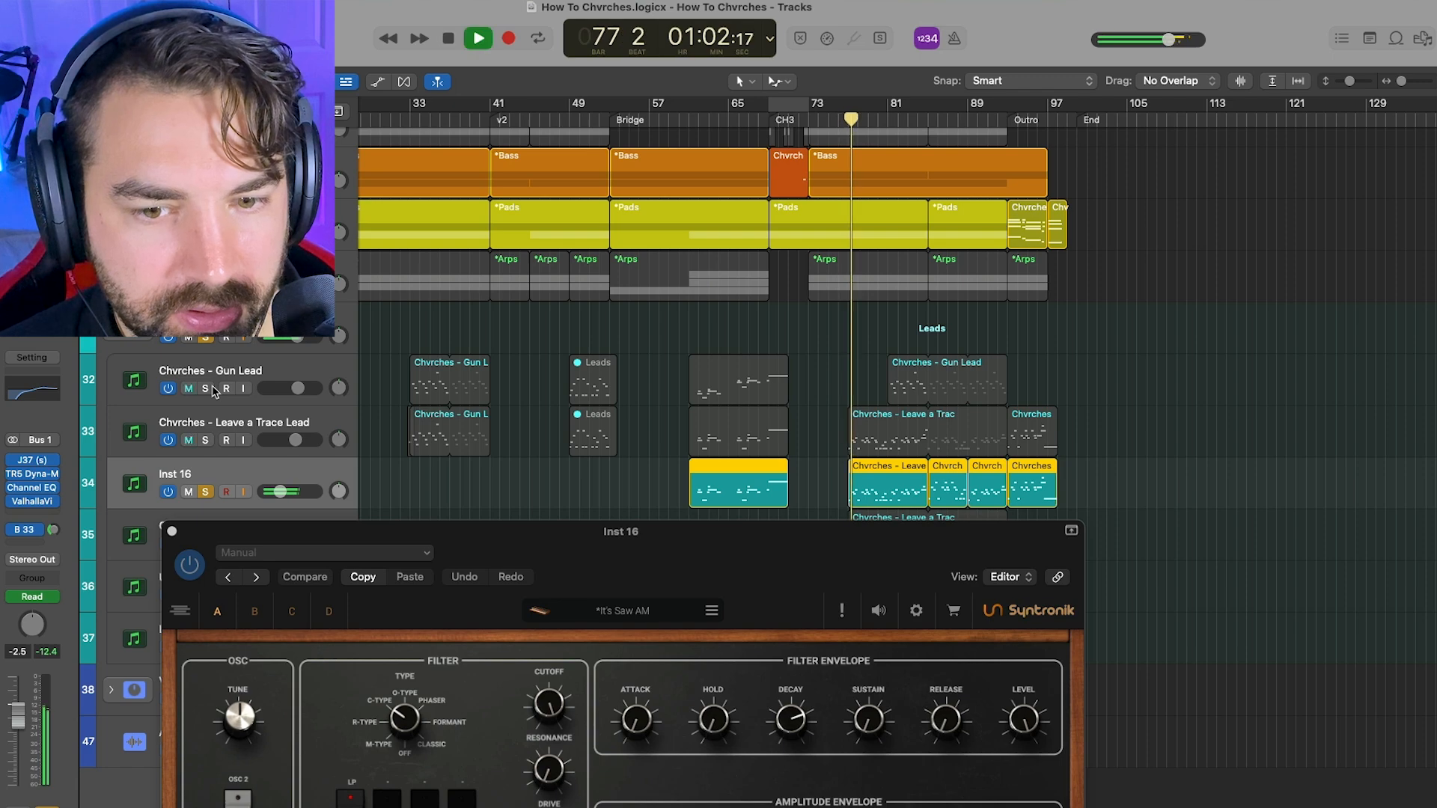
{"action": "left_click_drag", "start_coordinate": [777, 571], "coordinate": [730, 314]}
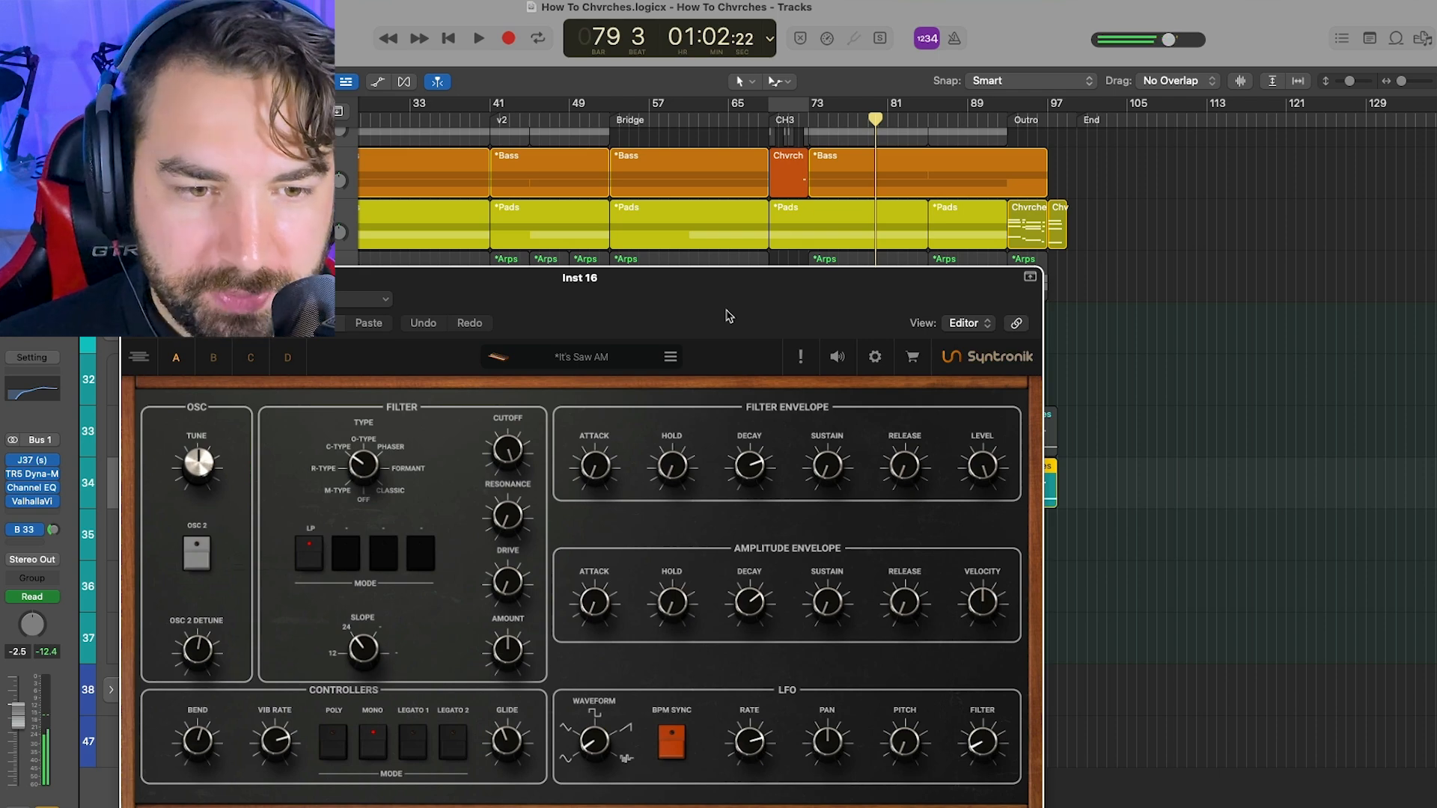
{"action": "left_click_drag", "start_coordinate": [655, 305], "coordinate": [722, 654]}
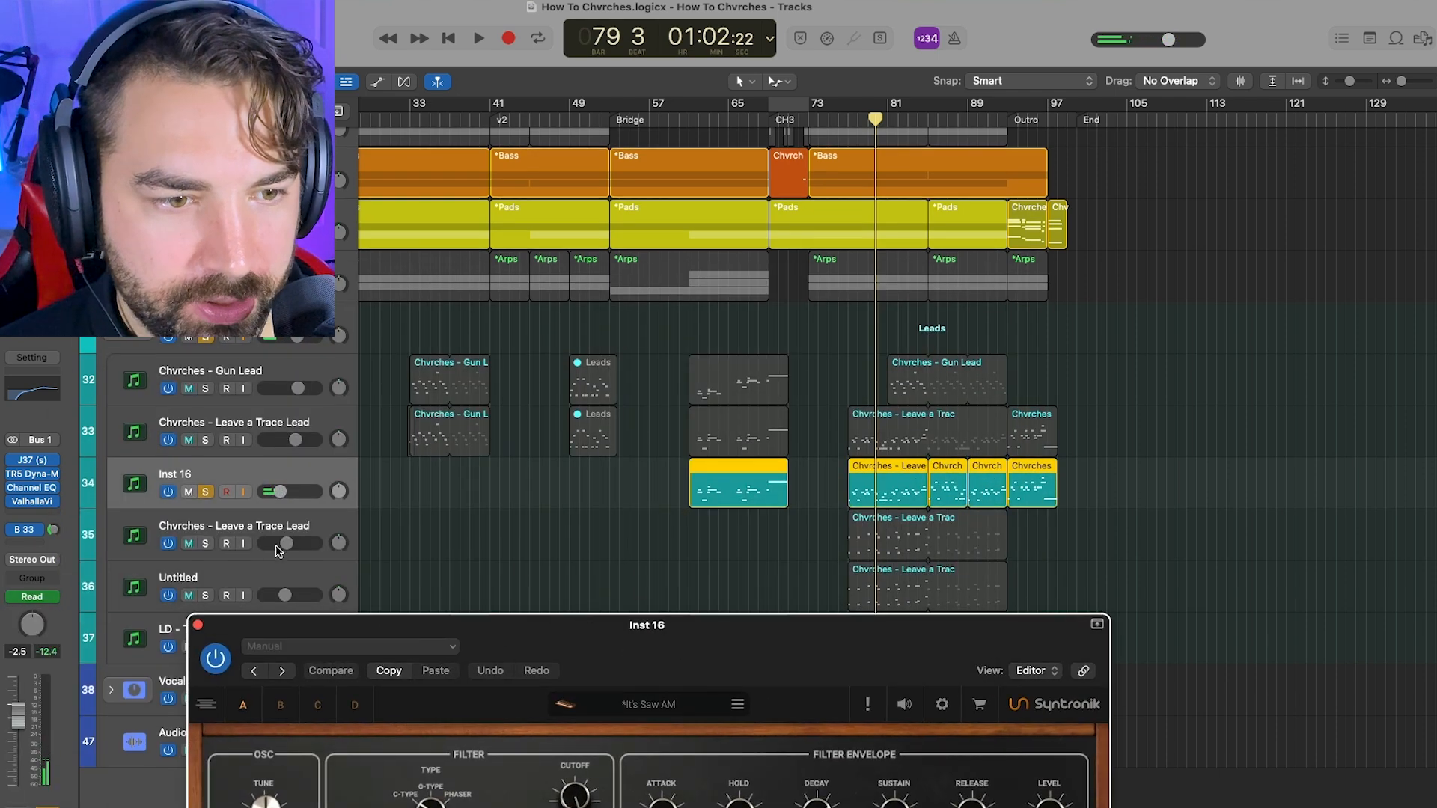
- Solo the second Leave a Trace Lead track (track 35) and play it together with Inst 16
{"action": "left_click", "coordinate": [257, 526]}
{"action": "left_click_drag", "start_coordinate": [315, 634], "coordinate": [328, 798]}
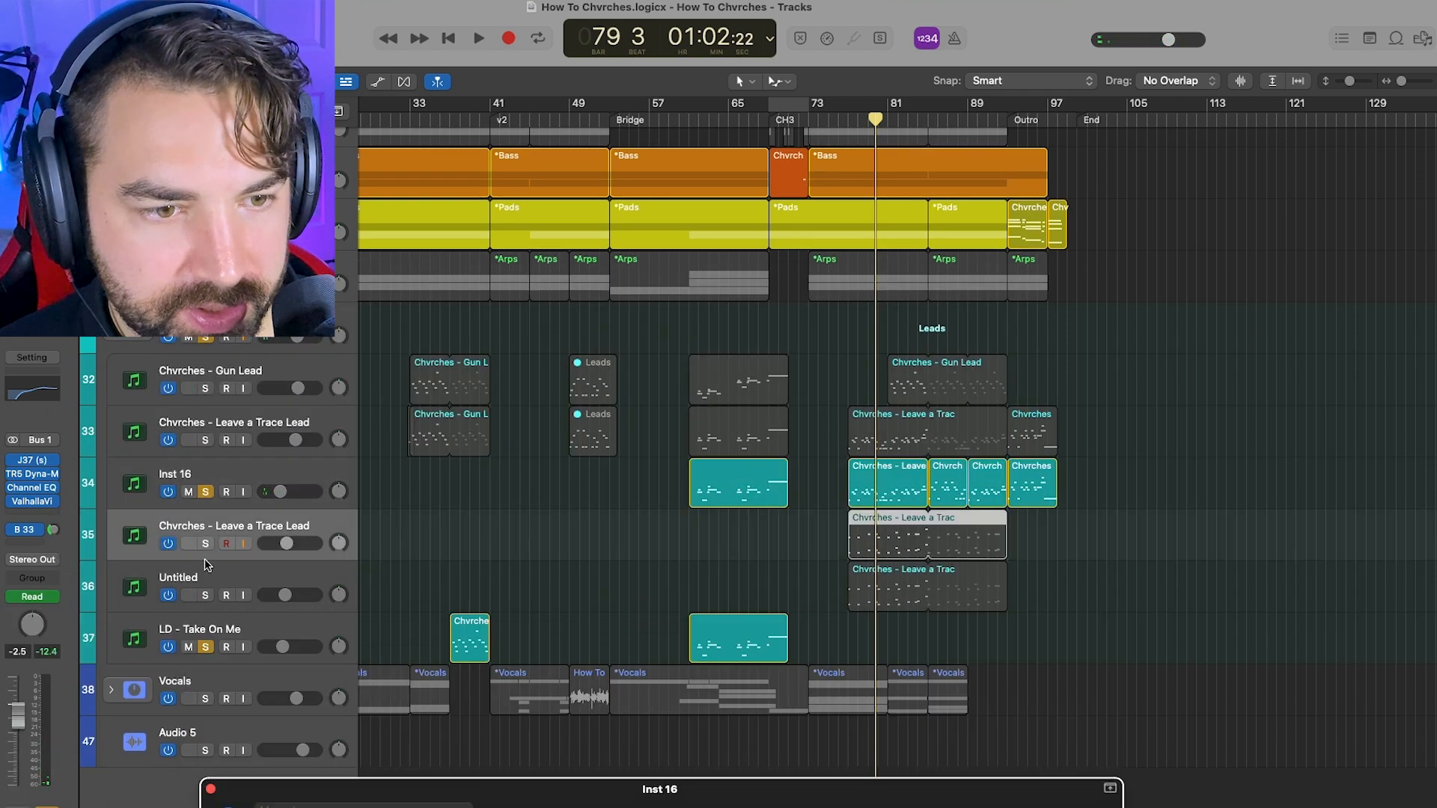
{"action": "left_click", "coordinate": [208, 544]}
{"action": "key", "text": "space"}
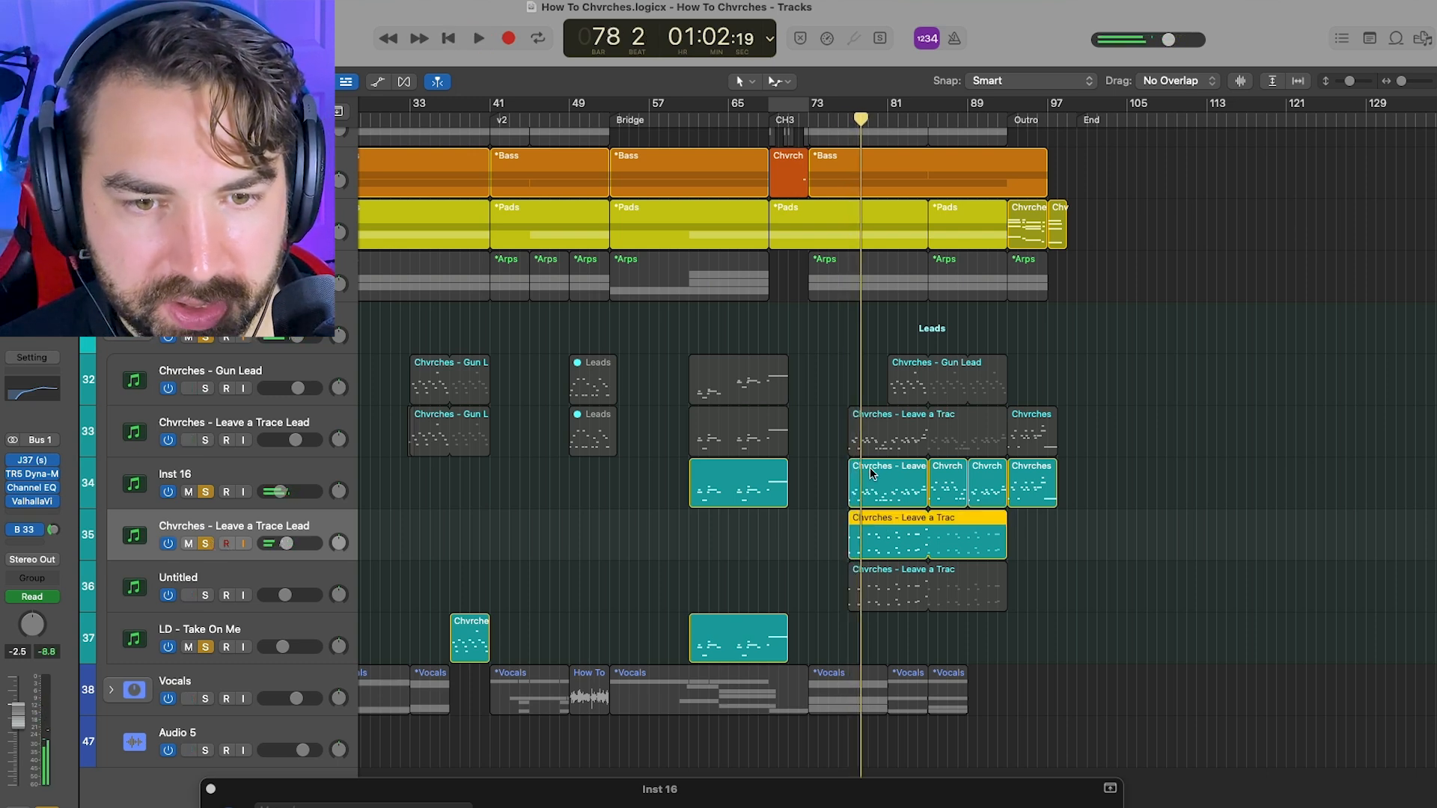
- View the notes of the bar 77 region on the first Leave a Trace Lead track (track 33) in the Piano Roll
{"action": "double_click", "coordinate": [874, 435]}
{"action": "key", "text": "p"}
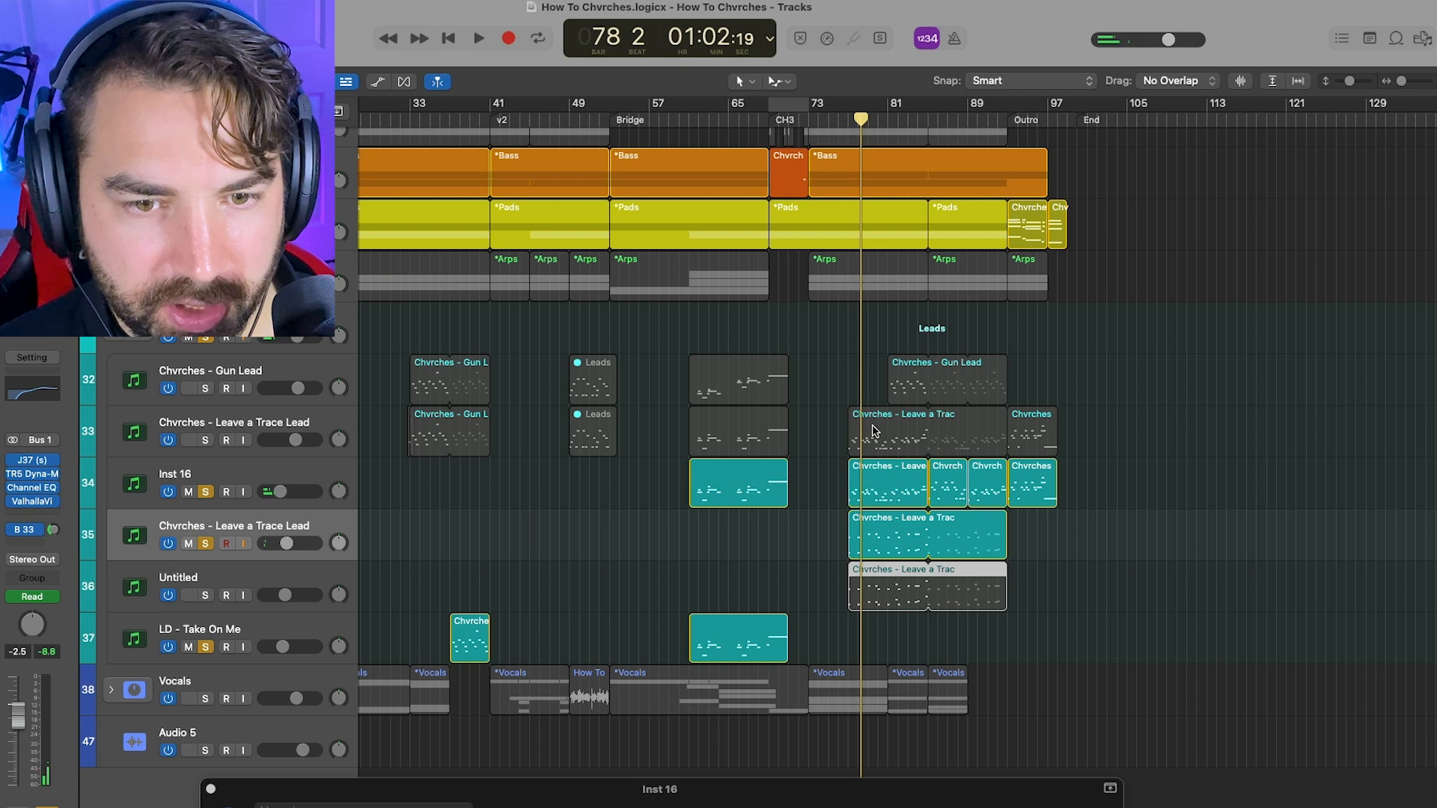
{"action": "double_click", "coordinate": [874, 433]}
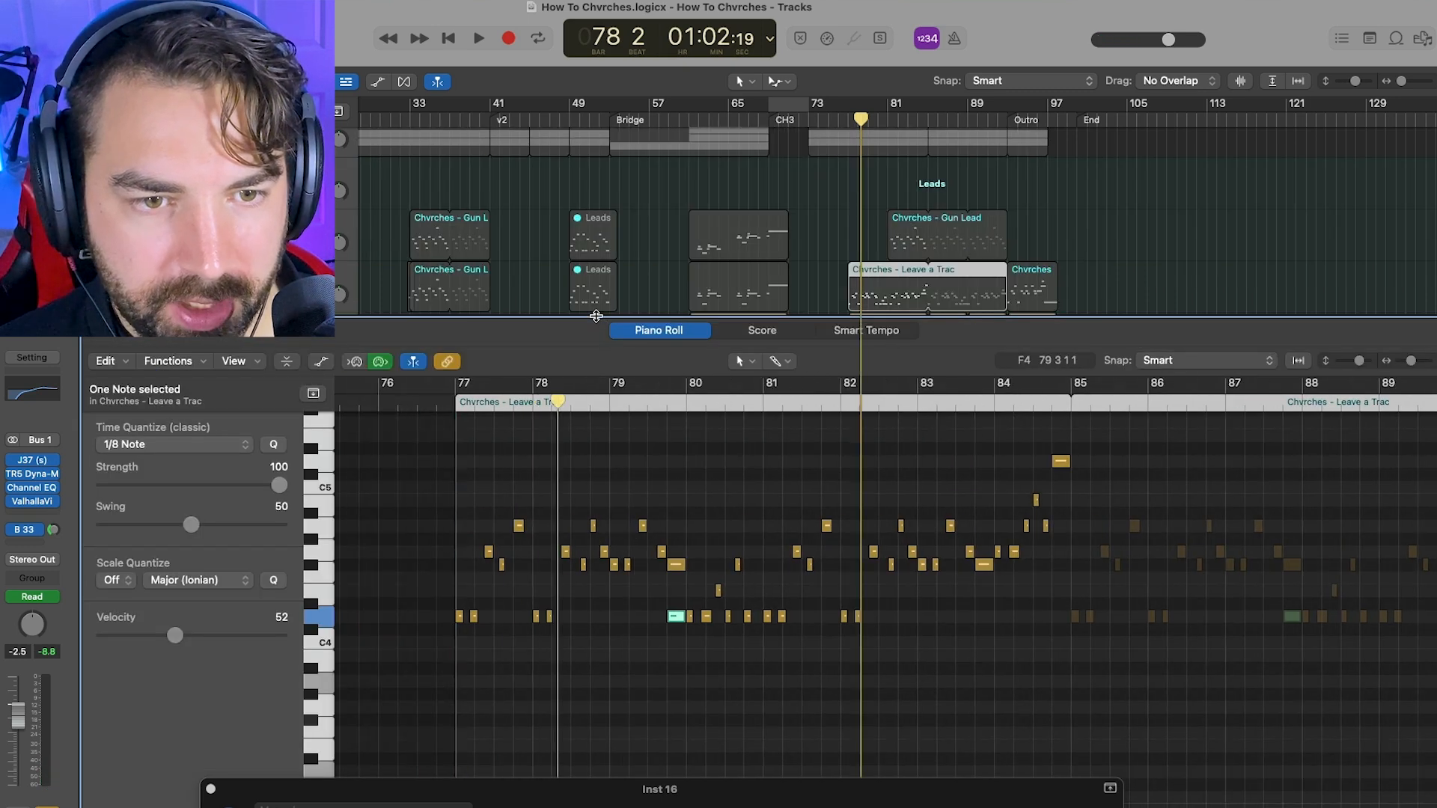
{"action": "key", "text": "p"}
- Examine the octave-layered notes of the bar 77 region on track 35 in the Piano Roll, then close the editor
{"action": "double_click", "coordinate": [881, 516]}
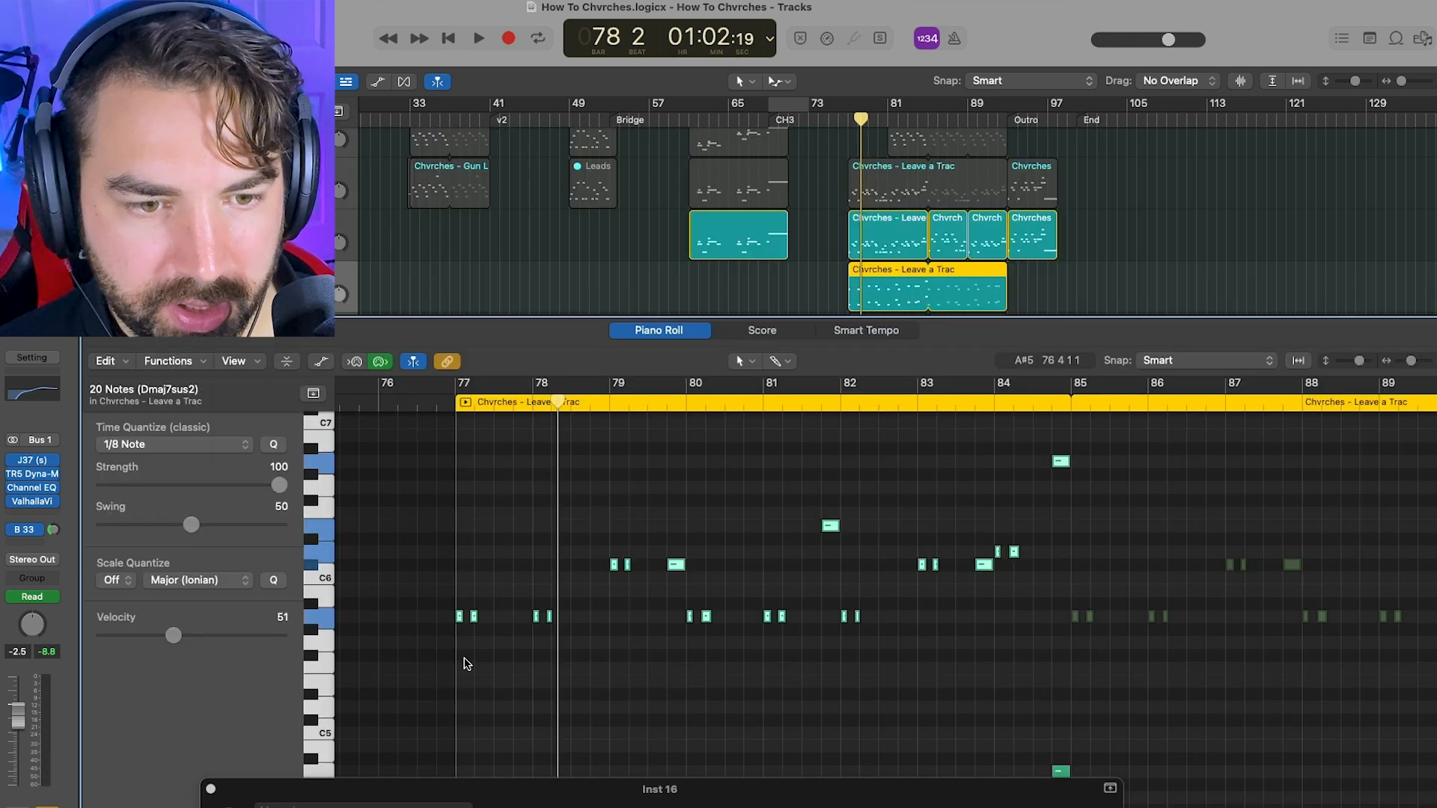
{"action": "scroll", "coordinate": [556, 651], "scroll_direction": "down", "scroll_amount": 5}
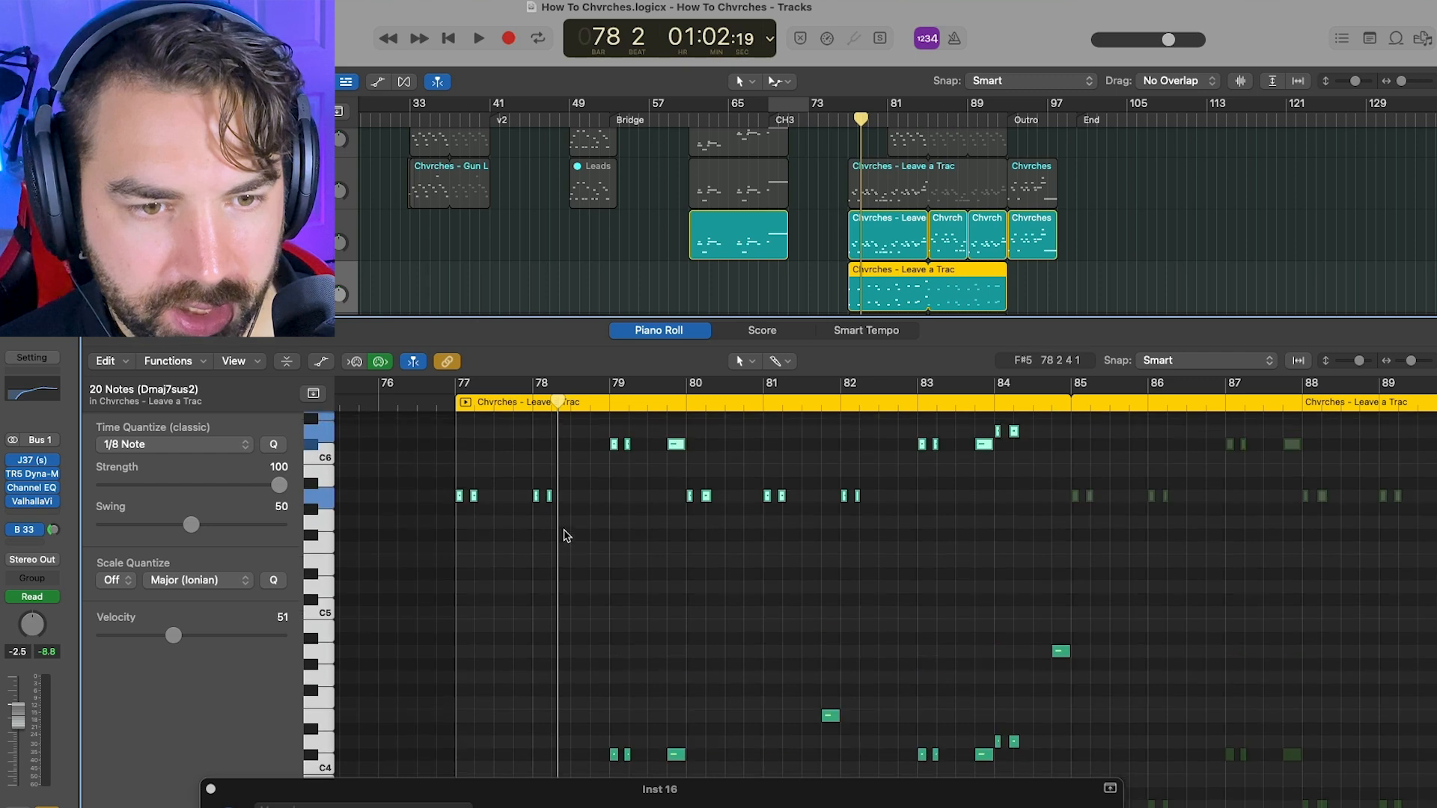
{"action": "scroll", "coordinate": [565, 536], "scroll_direction": "down", "scroll_amount": 8}
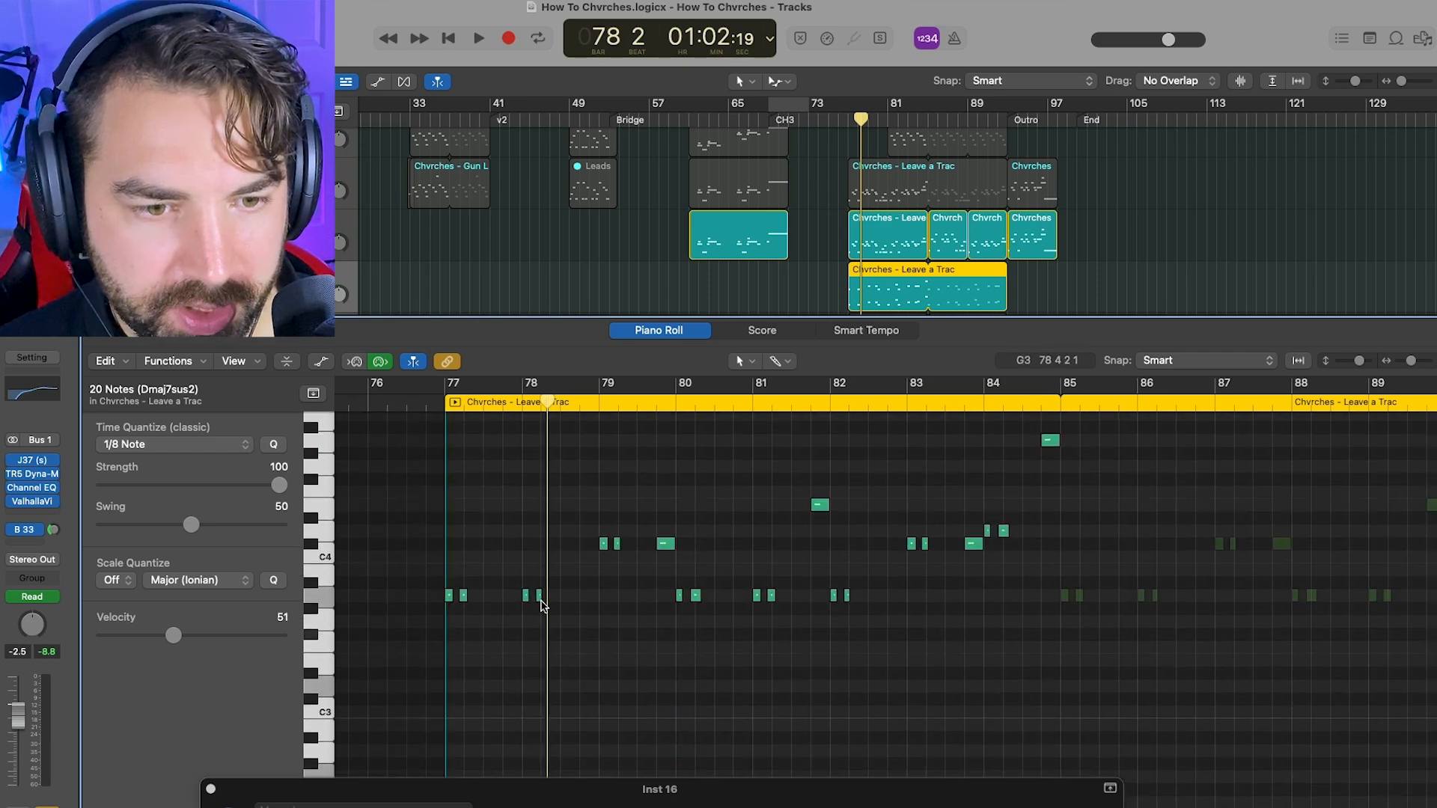
{"action": "left_click_drag", "start_coordinate": [543, 605], "coordinate": [487, 319]}
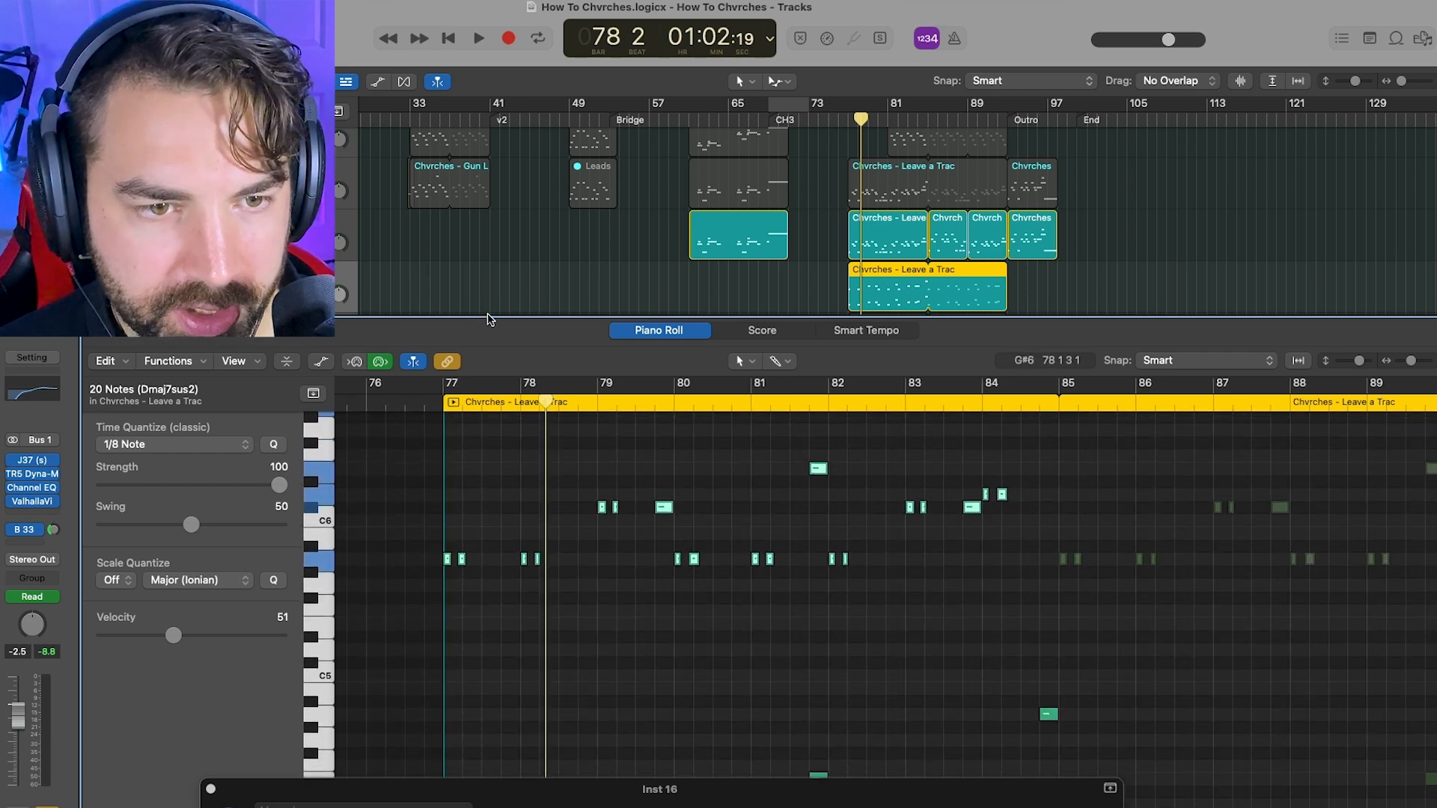
{"action": "key", "text": "e"}
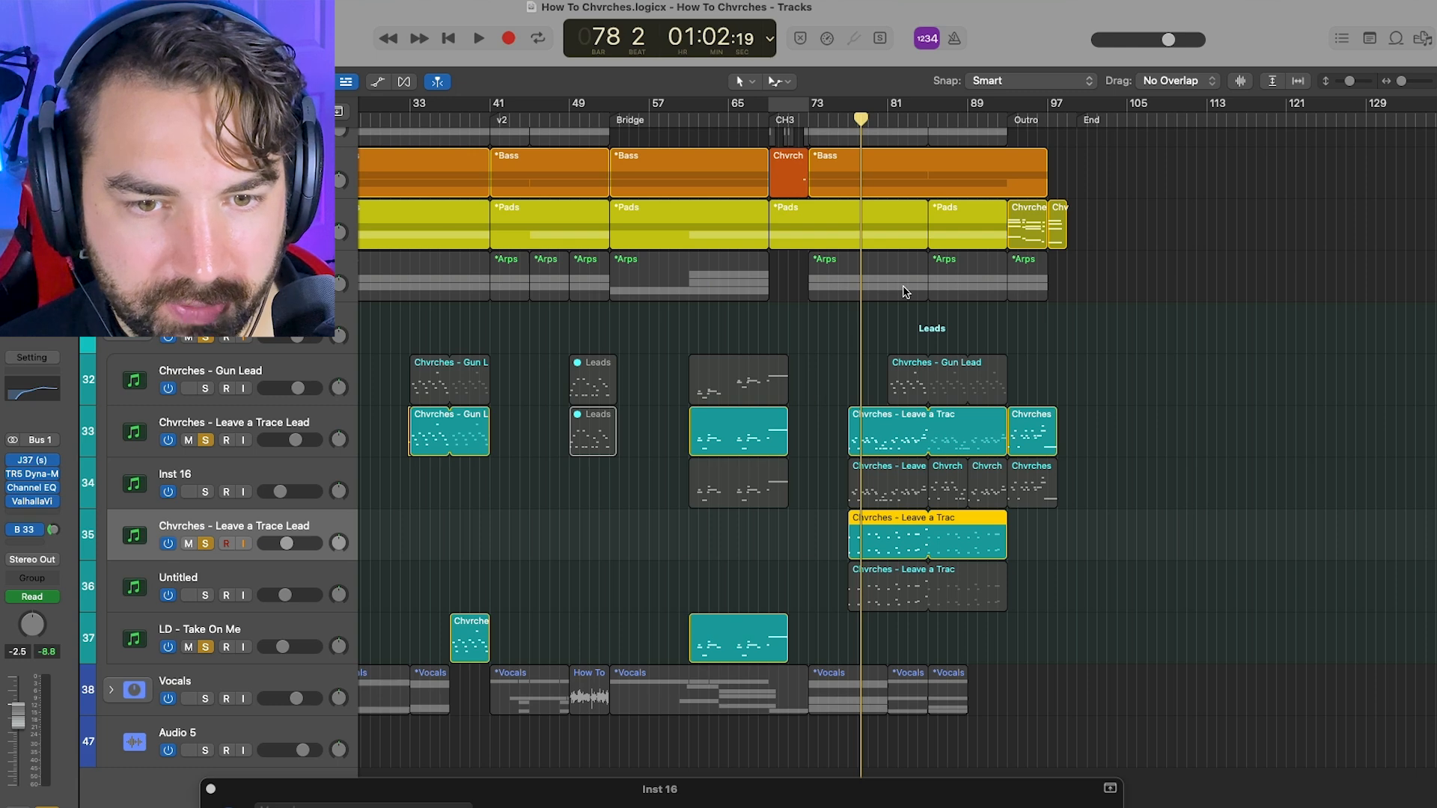
- Play tracks 33 and 35 together from bar 77, then solo Untitled (track 36) and view its BA-1 synth
{"action": "key", "text": "space"}
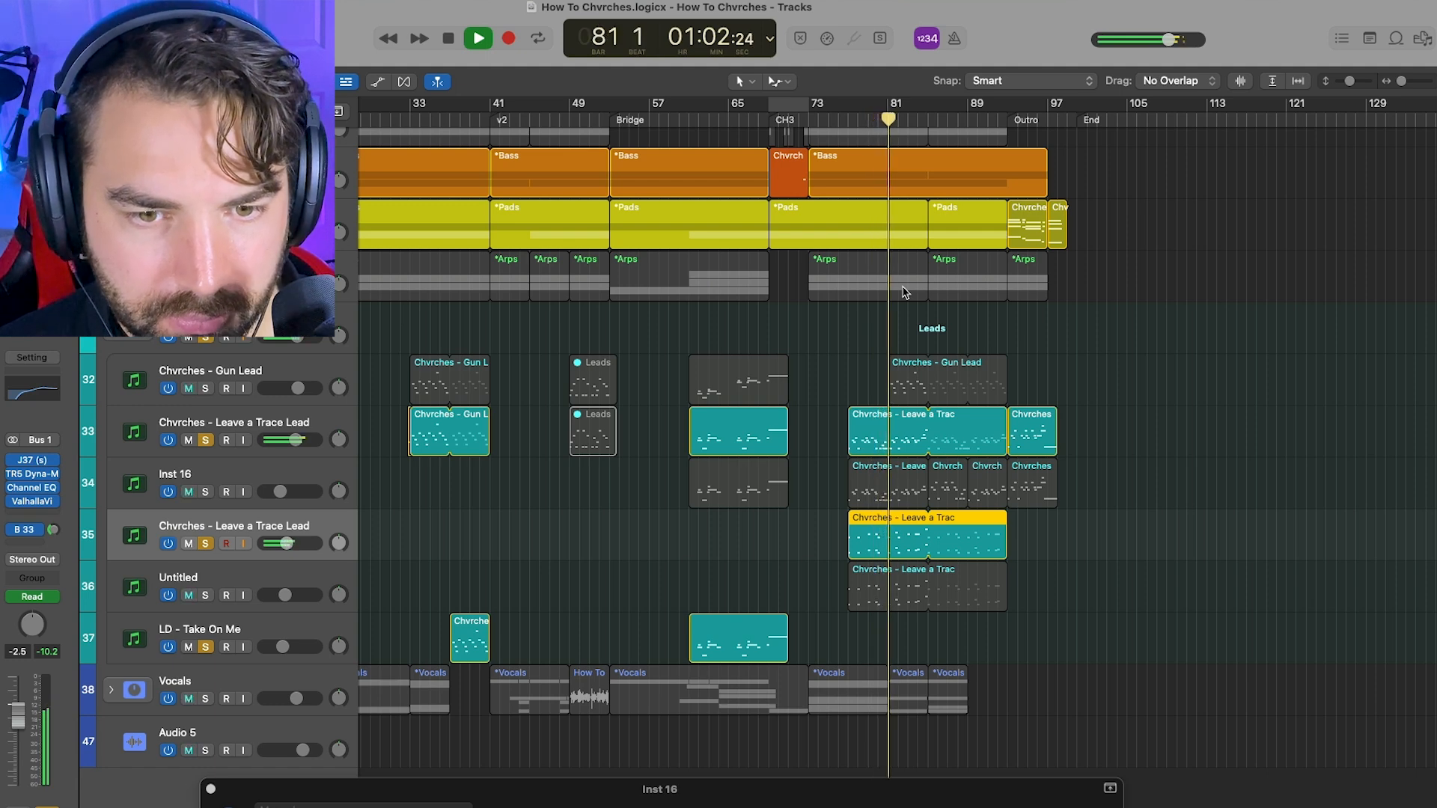
{"action": "key", "text": "space"}
{"action": "left_click", "coordinate": [236, 583]}
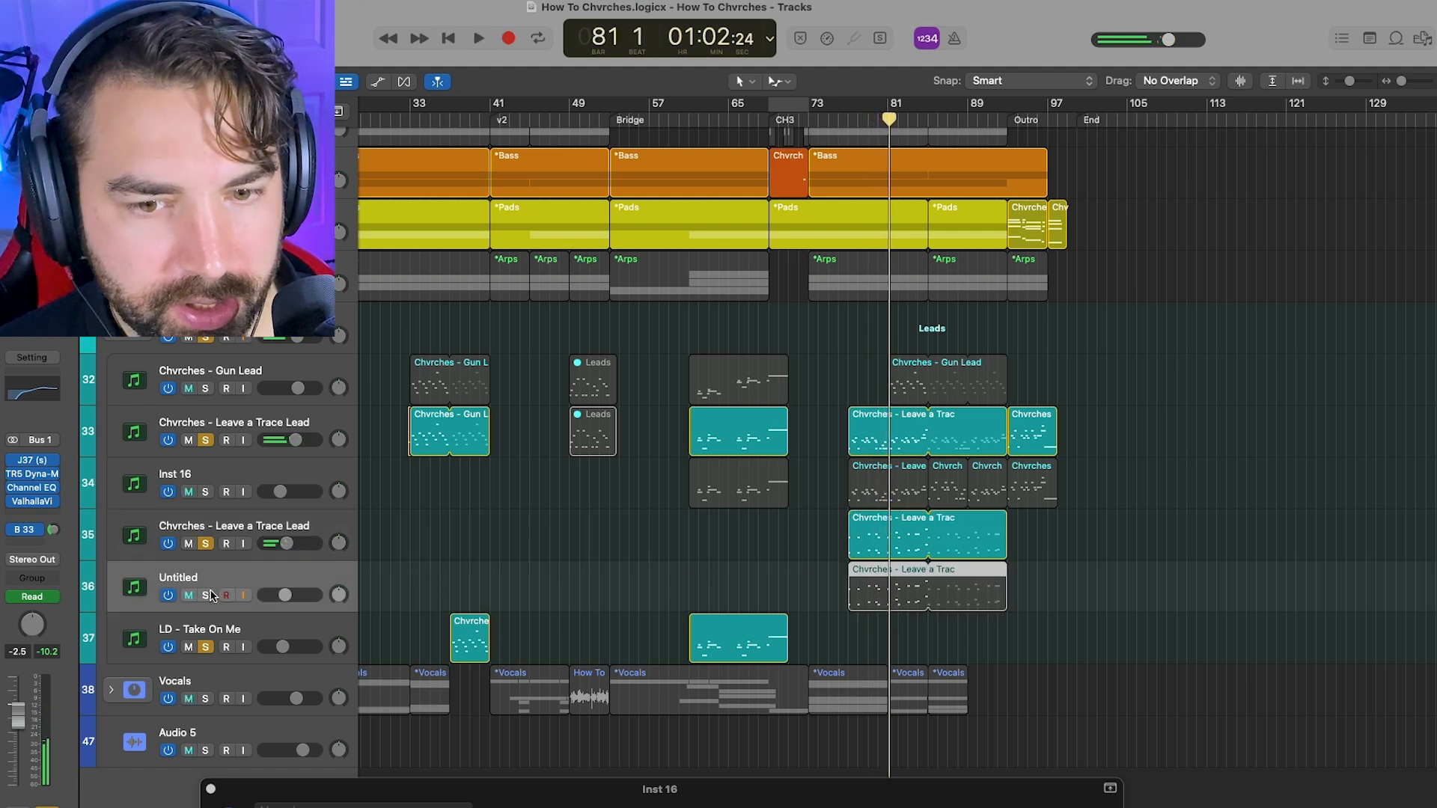
{"action": "left_click", "coordinate": [206, 595]}
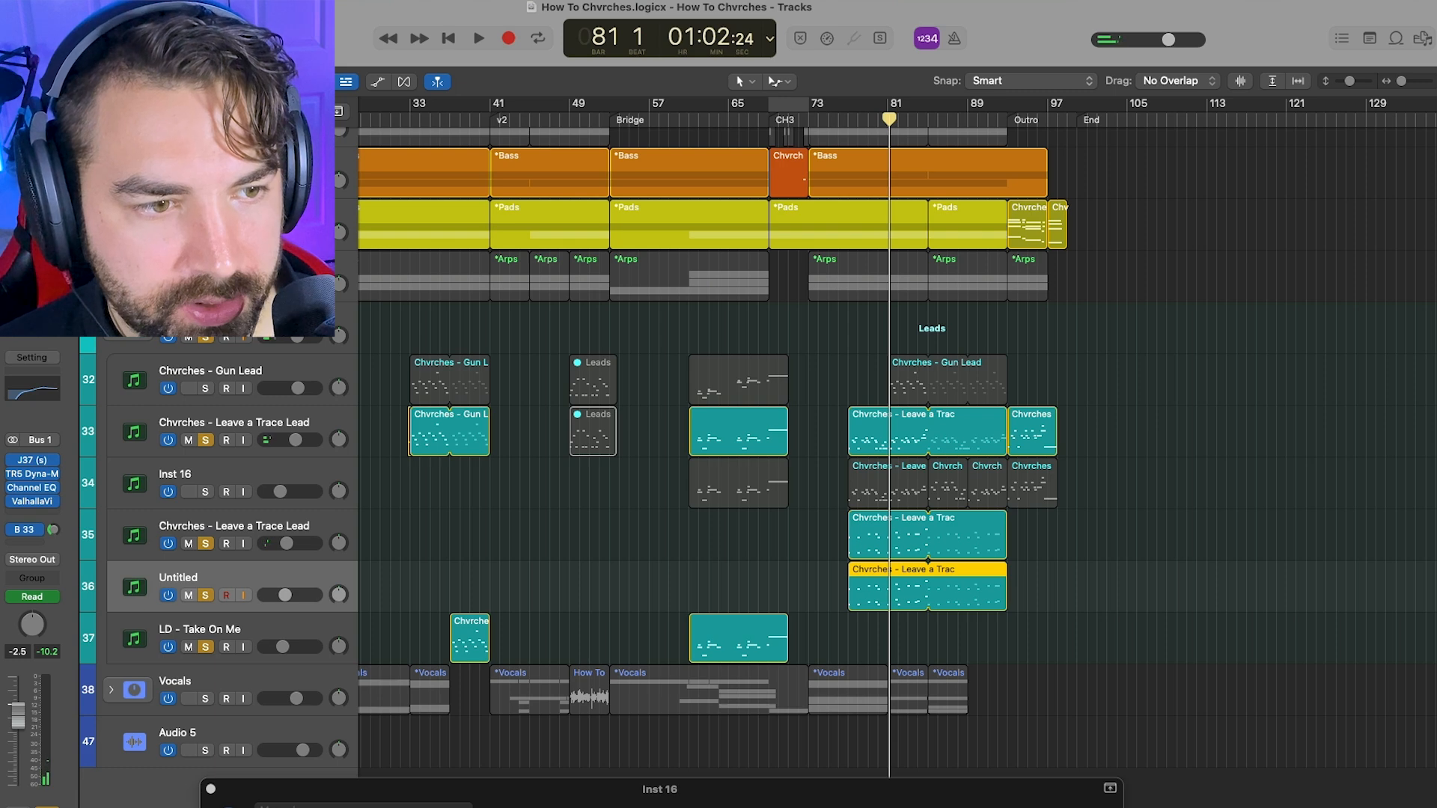
{"action": "left_click", "coordinate": [1, 440]}
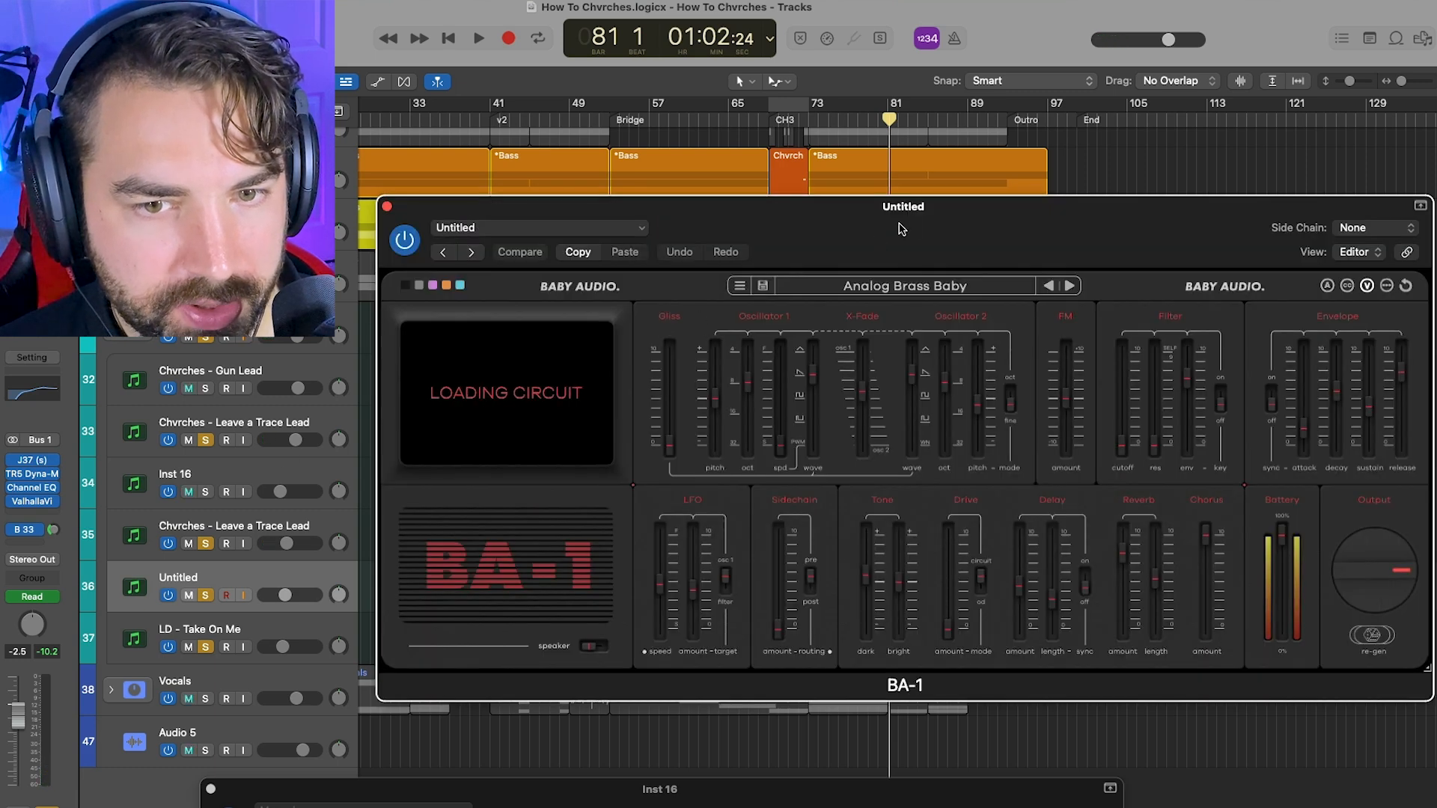
{"action": "left_click_drag", "start_coordinate": [902, 228], "coordinate": [715, 183]}
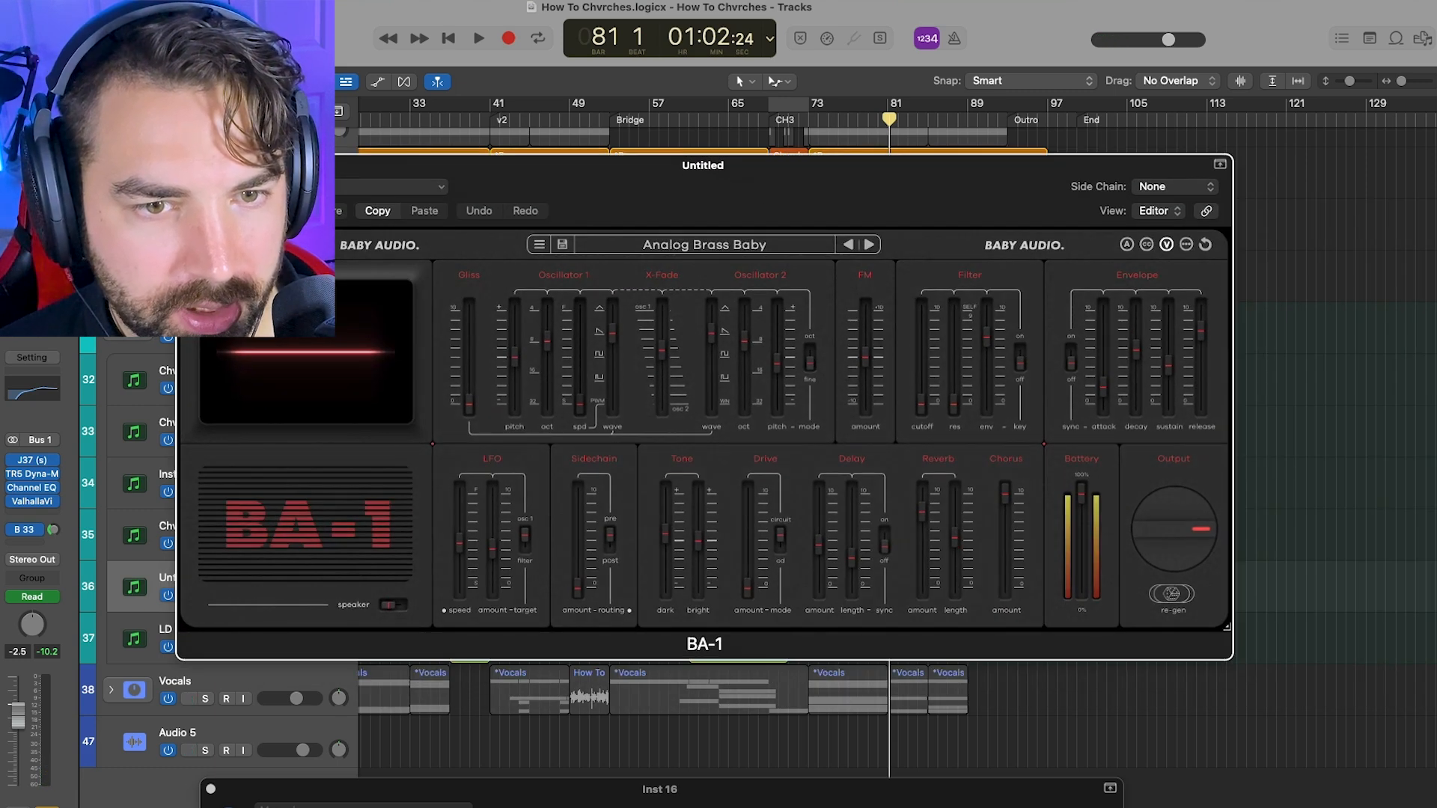
{"action": "left_click", "coordinate": [187, 164]}
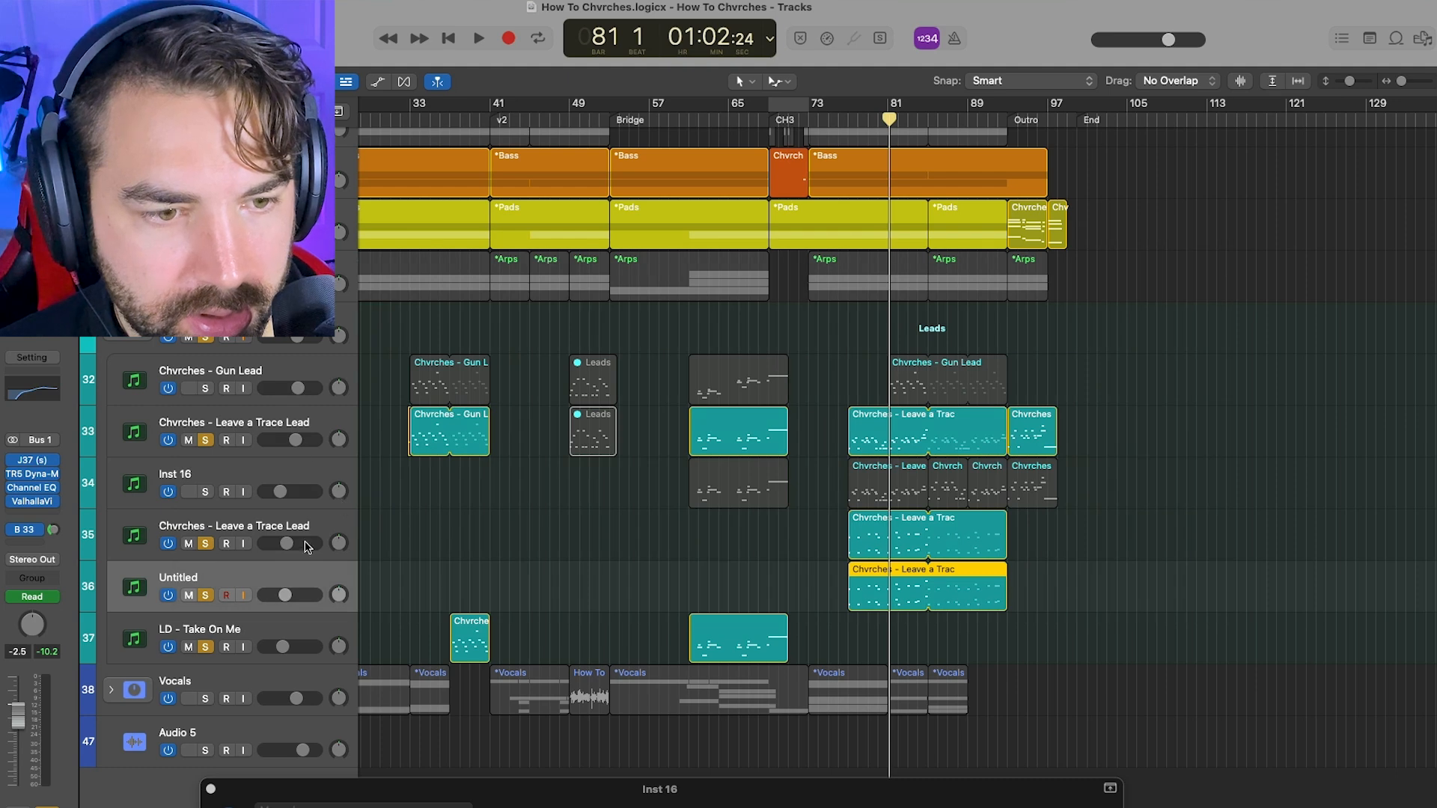
- During playback from bar 77, unsolo both Leave a Trace Lead tracks and set the Untitled track's volume to -6.8 dB
{"action": "key", "text": "space"}
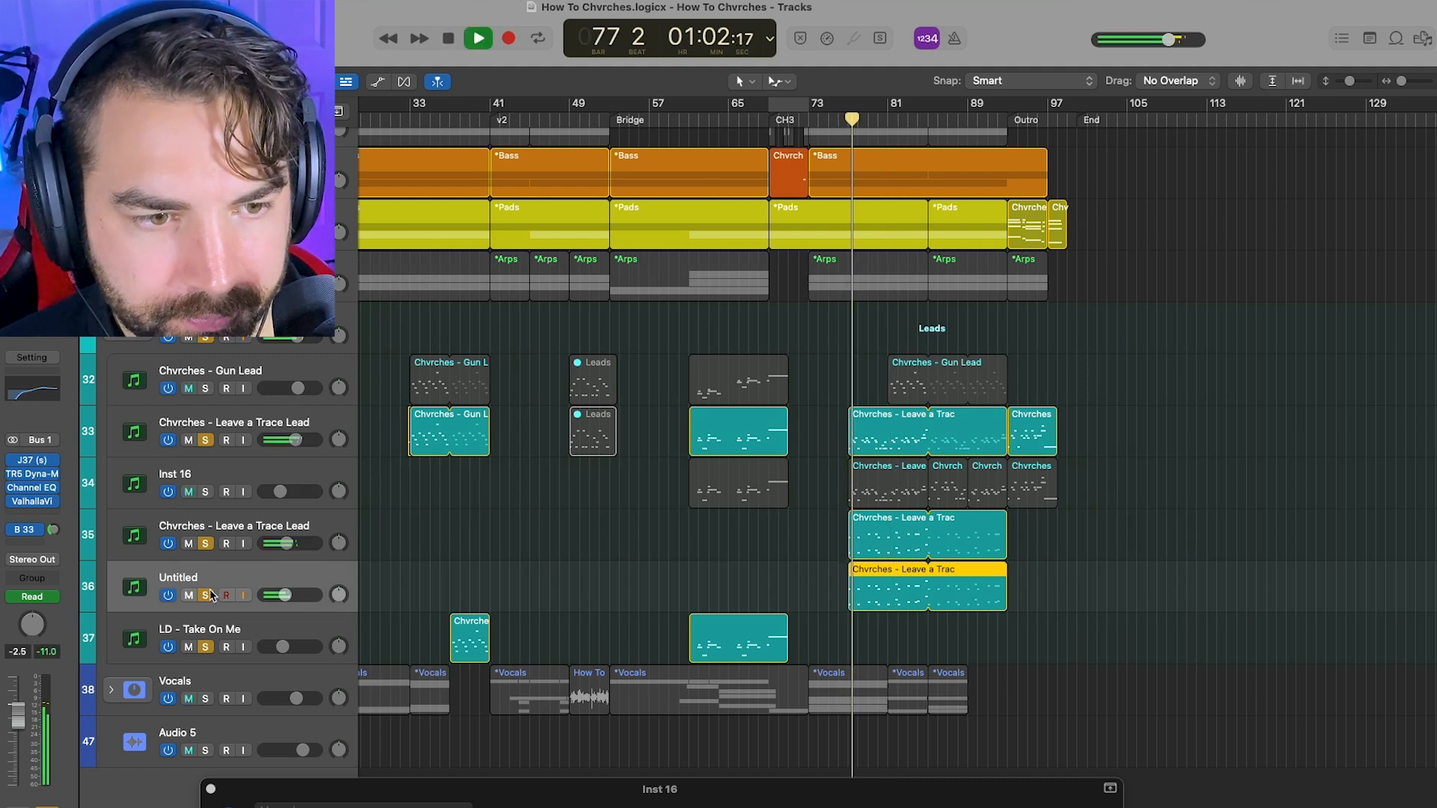
{"action": "left_click", "coordinate": [205, 544]}
{"action": "left_click", "coordinate": [205, 441]}
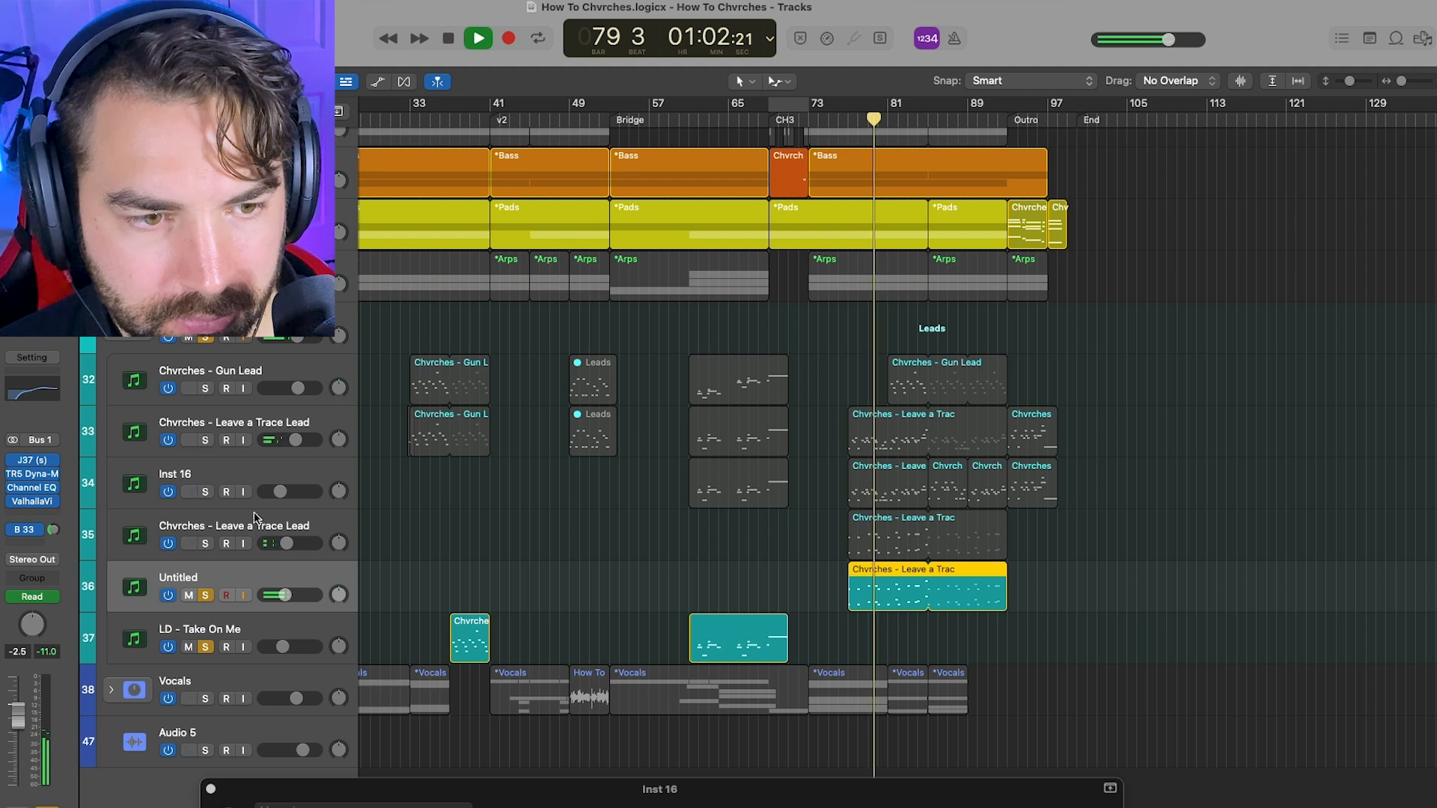
{"action": "left_click", "coordinate": [286, 596]}
{"action": "left_click_drag", "start_coordinate": [286, 595], "coordinate": [288, 595]}
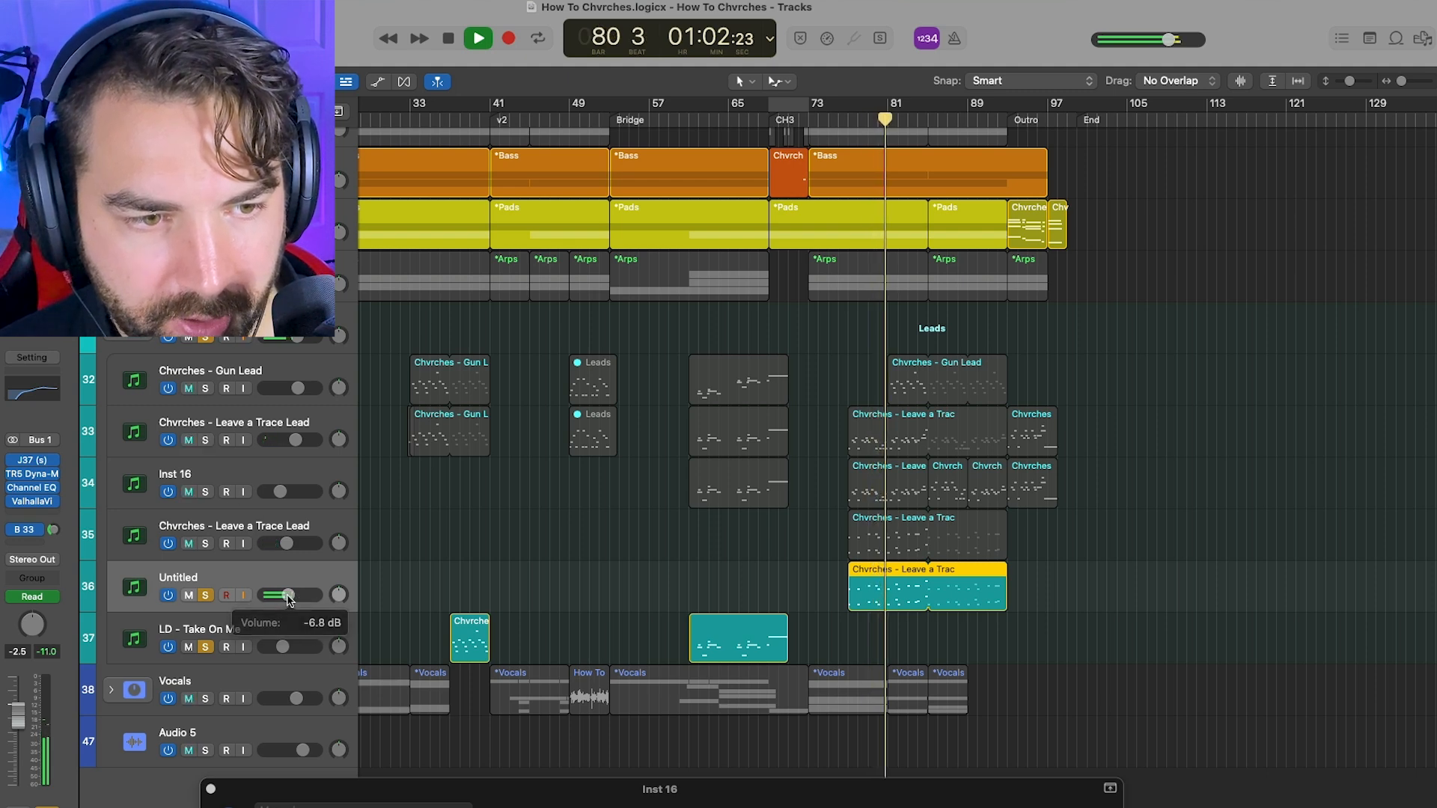
- Solo tracks 35, 33, Inst 16 and the Arps stack one after another during playback to hear the layers build
{"action": "left_click", "coordinate": [205, 543]}
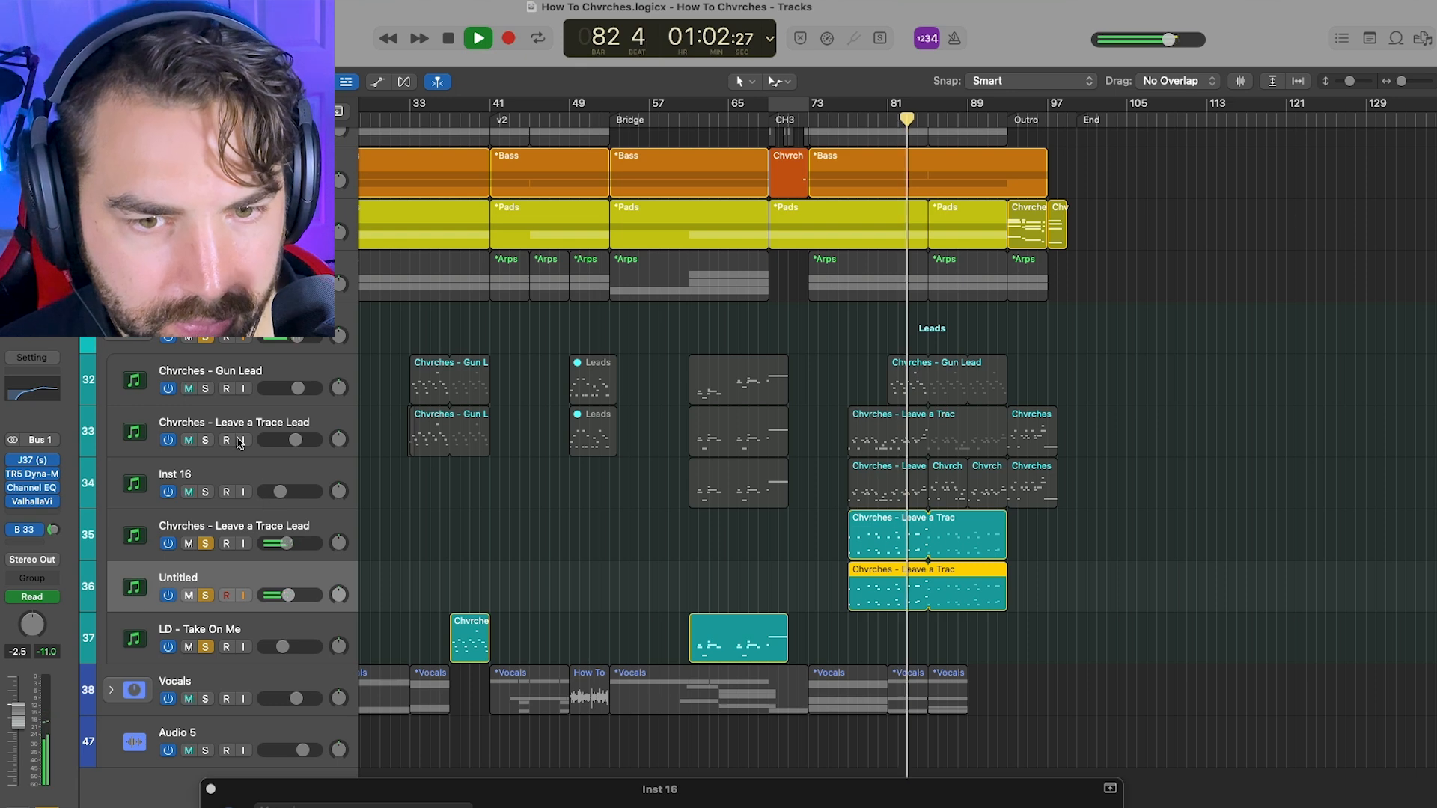
{"action": "left_click", "coordinate": [205, 440]}
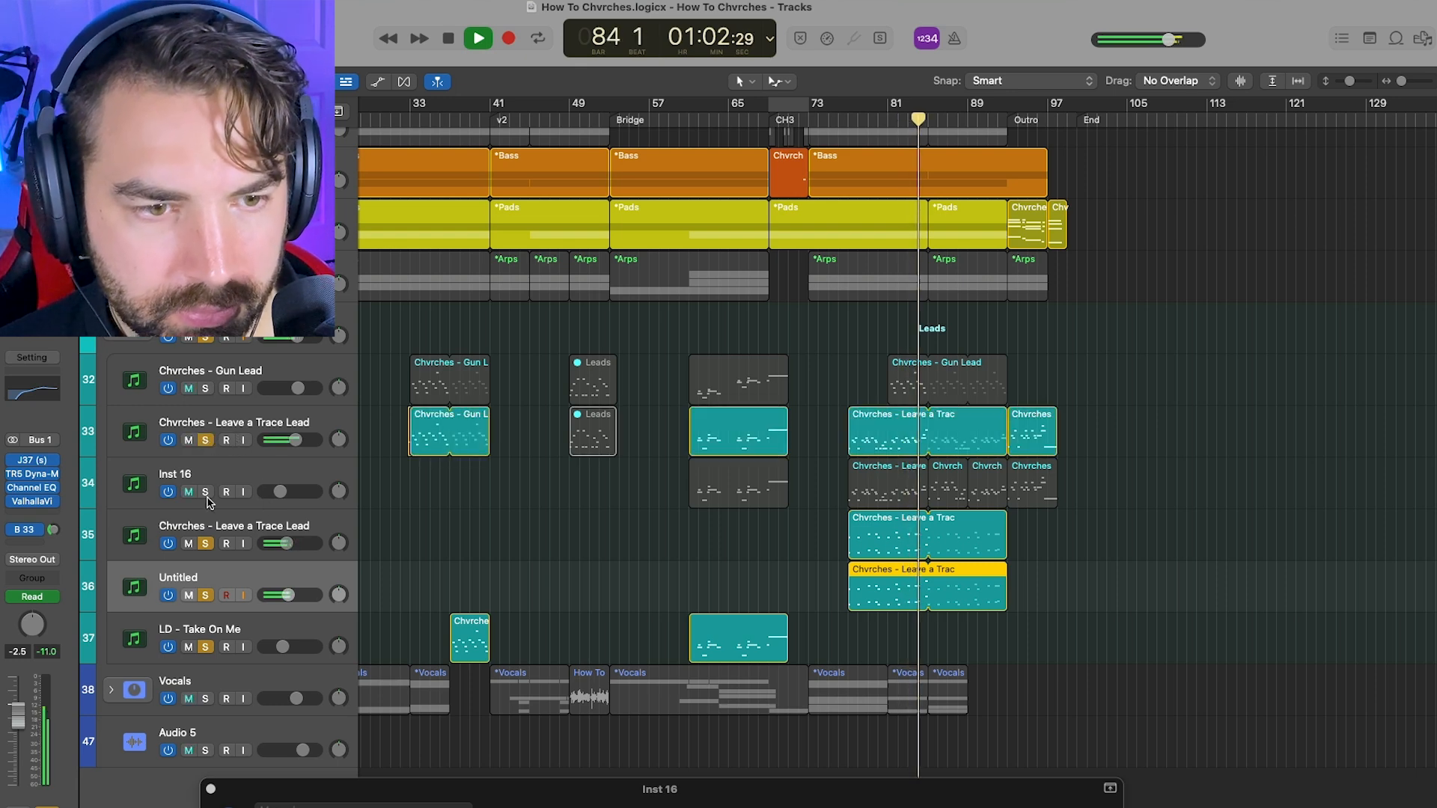
{"action": "left_click", "coordinate": [205, 492]}
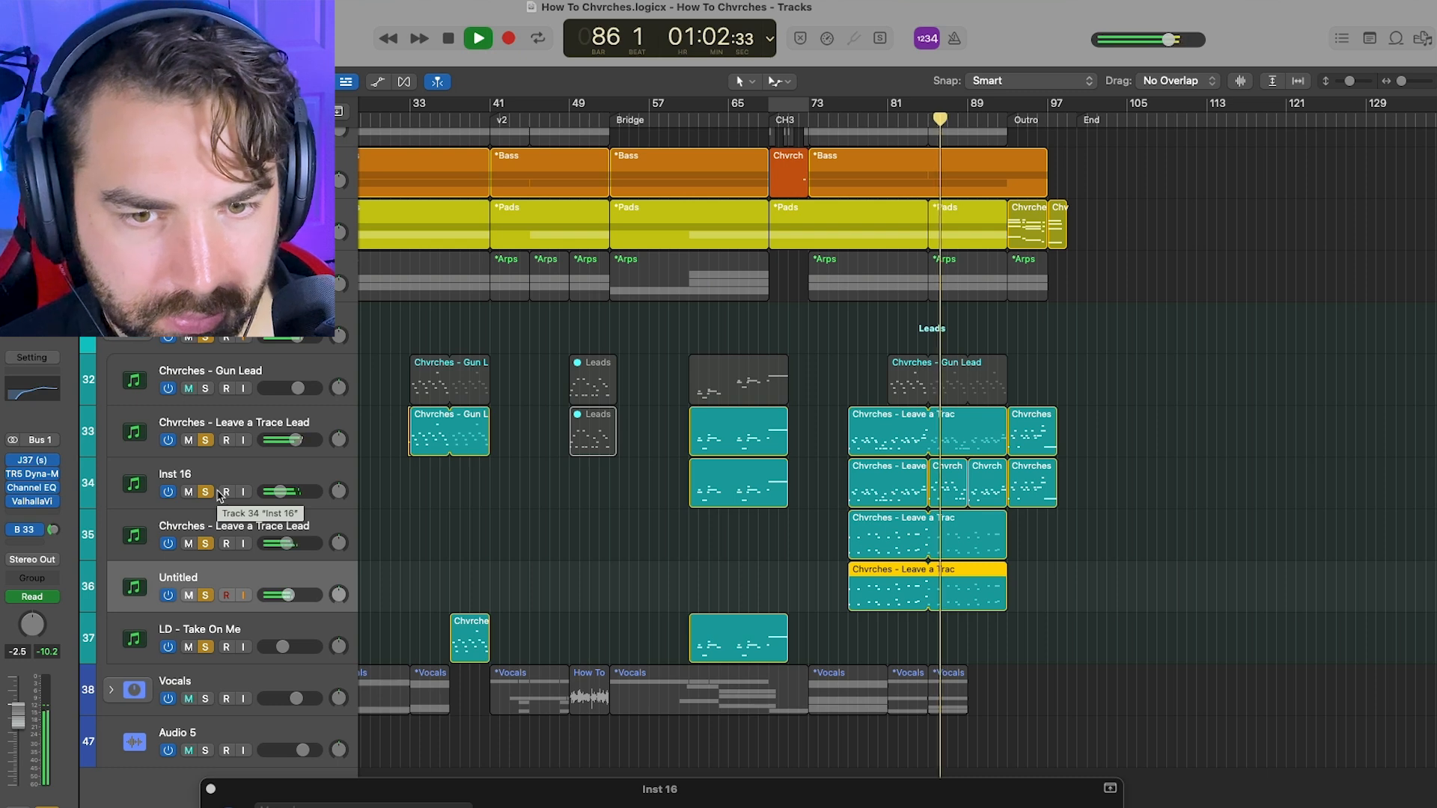
{"action": "scroll", "coordinate": [219, 495], "scroll_direction": "up", "scroll_amount": 1}
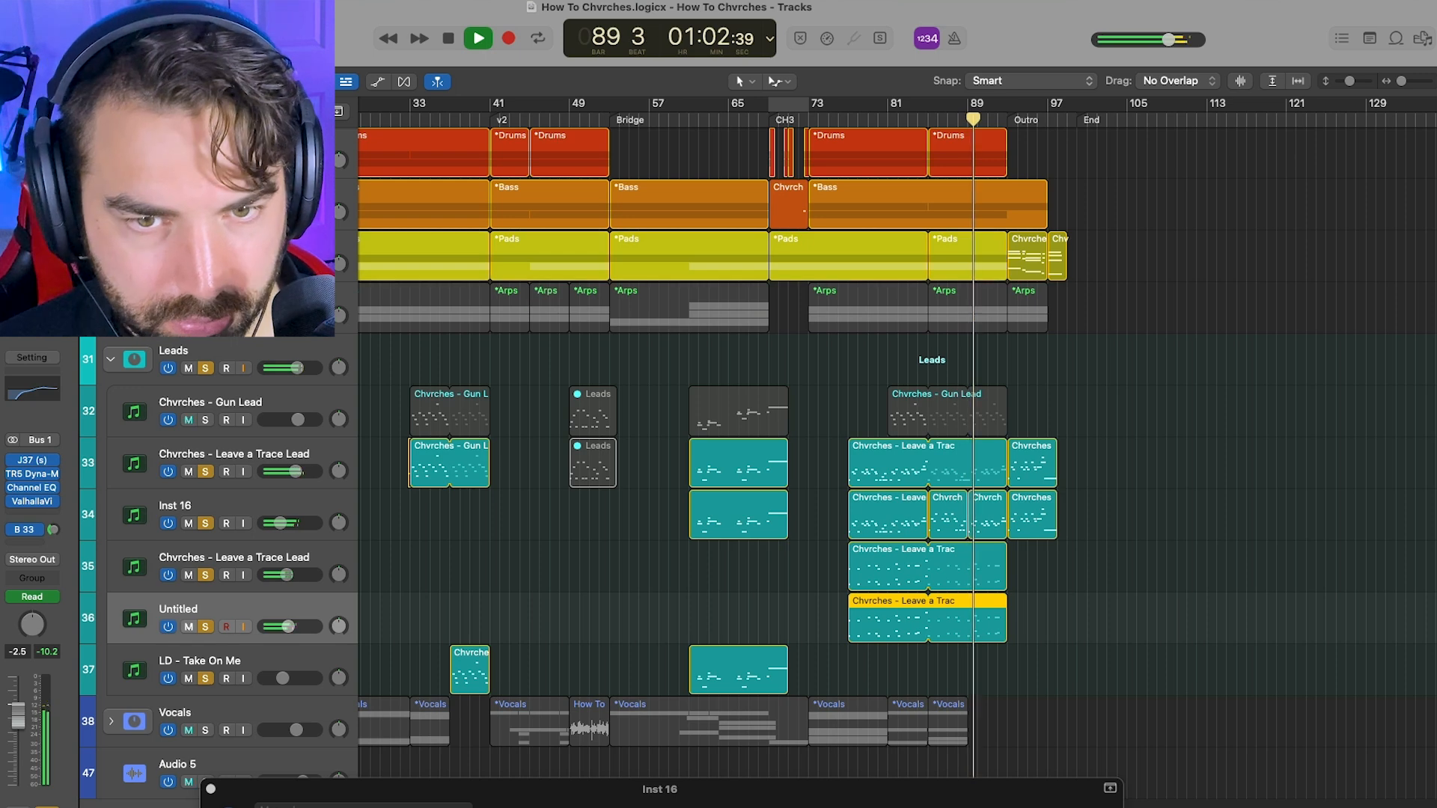
{"action": "left_click", "coordinate": [205, 316]}
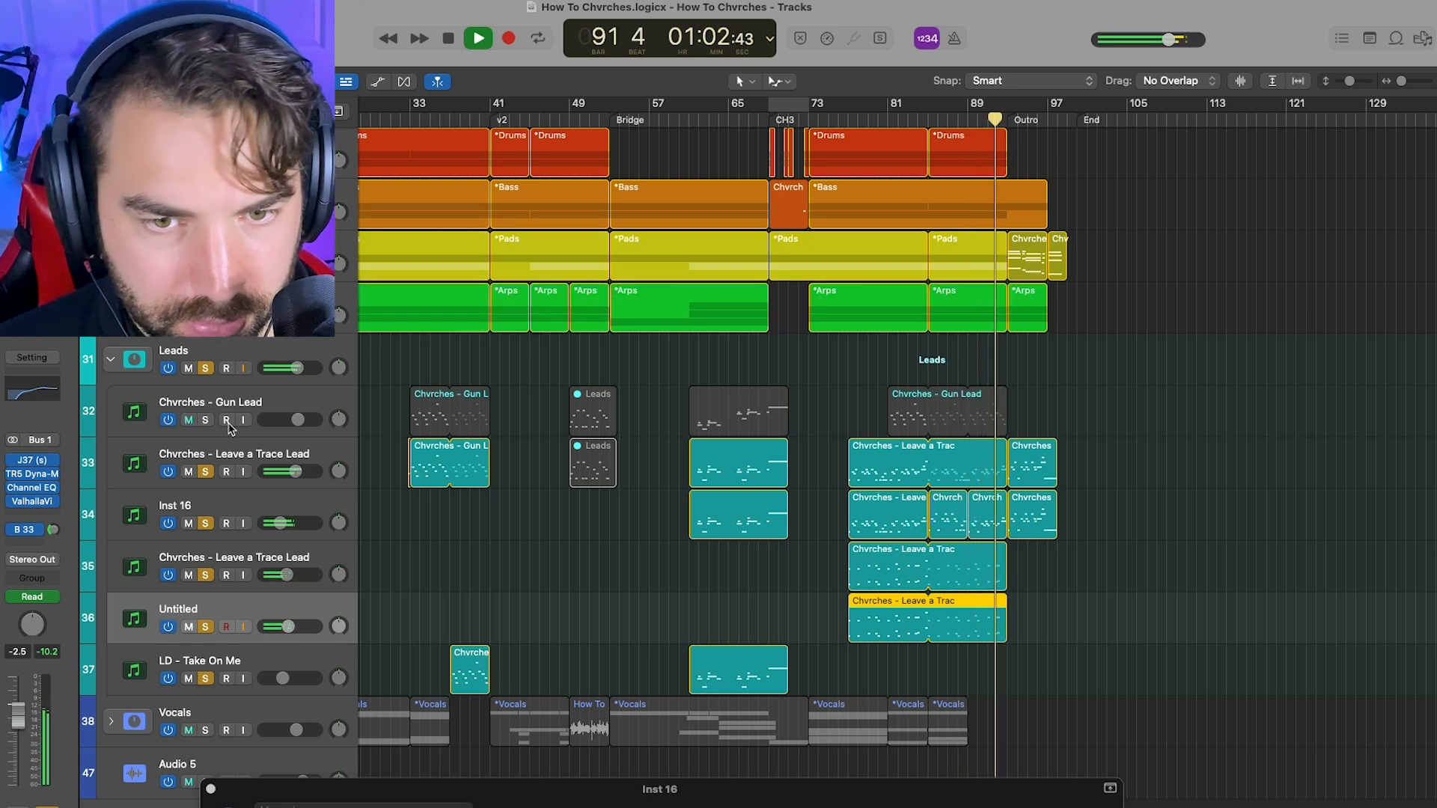
{"action": "key", "text": "space"}
- Solo the Gun Lead track and play it with the other layers from bar 81
{"action": "scroll", "coordinate": [939, 185], "scroll_direction": "left", "scroll_amount": 10}
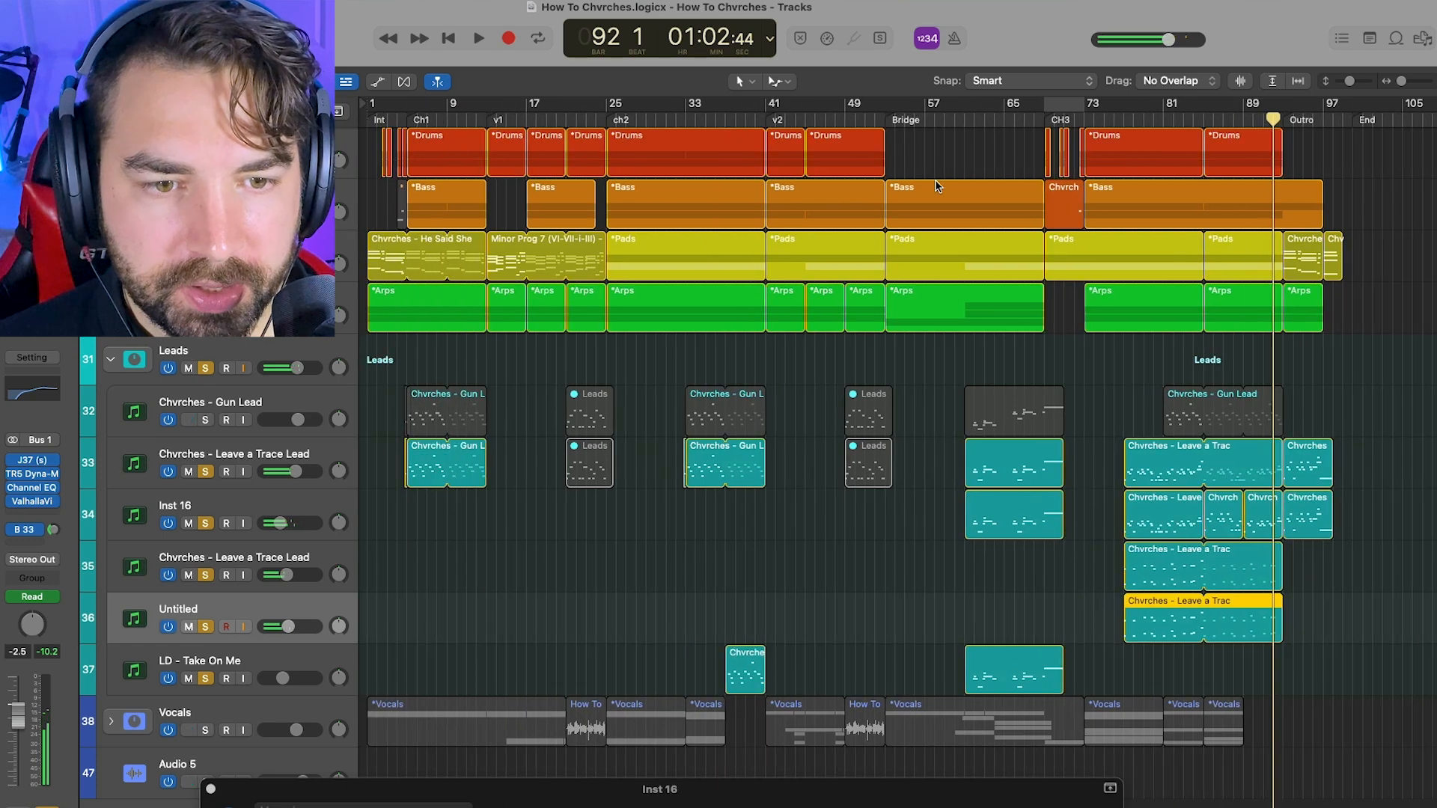
{"action": "scroll", "coordinate": [941, 187], "scroll_direction": "right", "scroll_amount": 3}
{"action": "left_click", "coordinate": [1052, 120]}
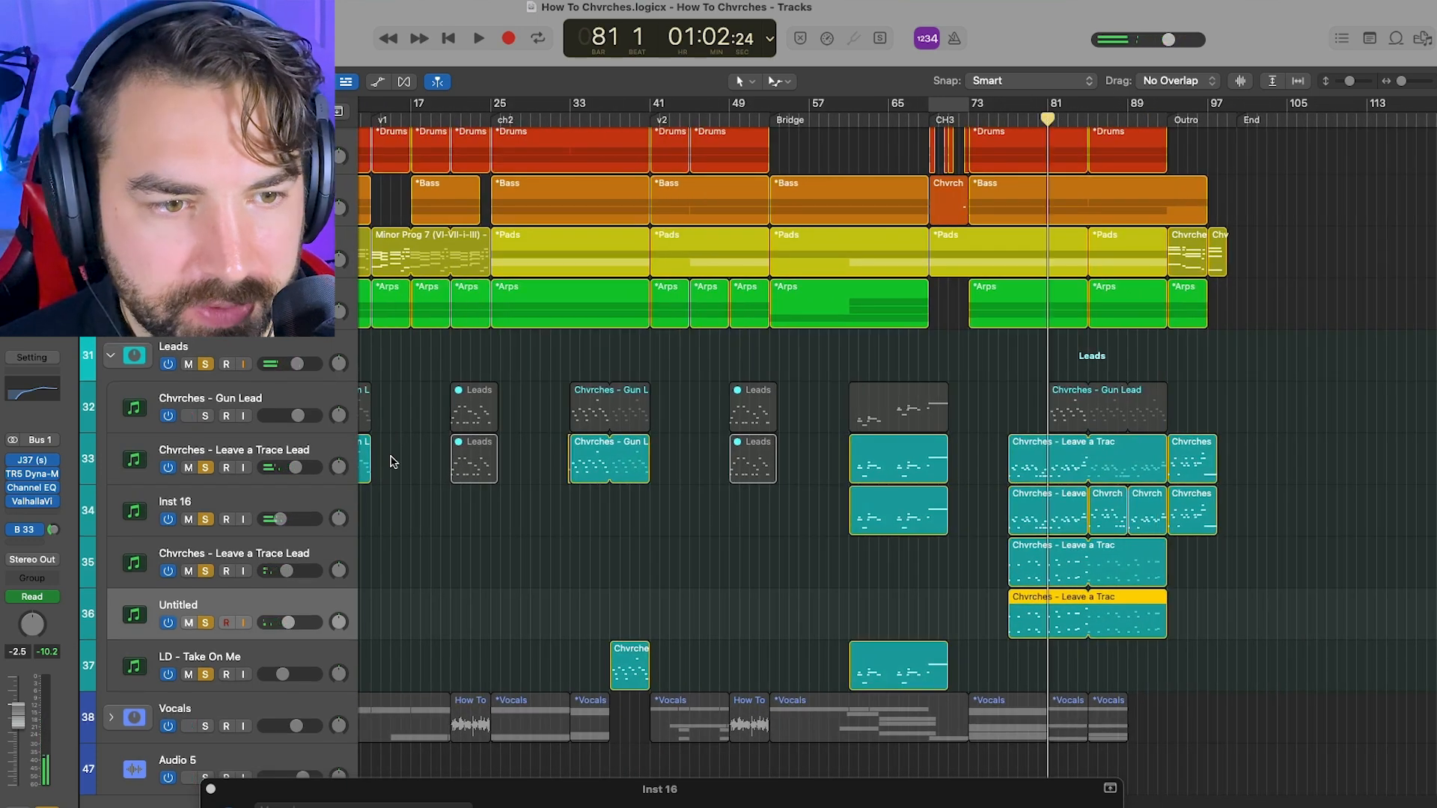
{"action": "left_click", "coordinate": [209, 416]}
{"action": "scroll", "coordinate": [797, 323], "scroll_direction": "right", "scroll_amount": 9}
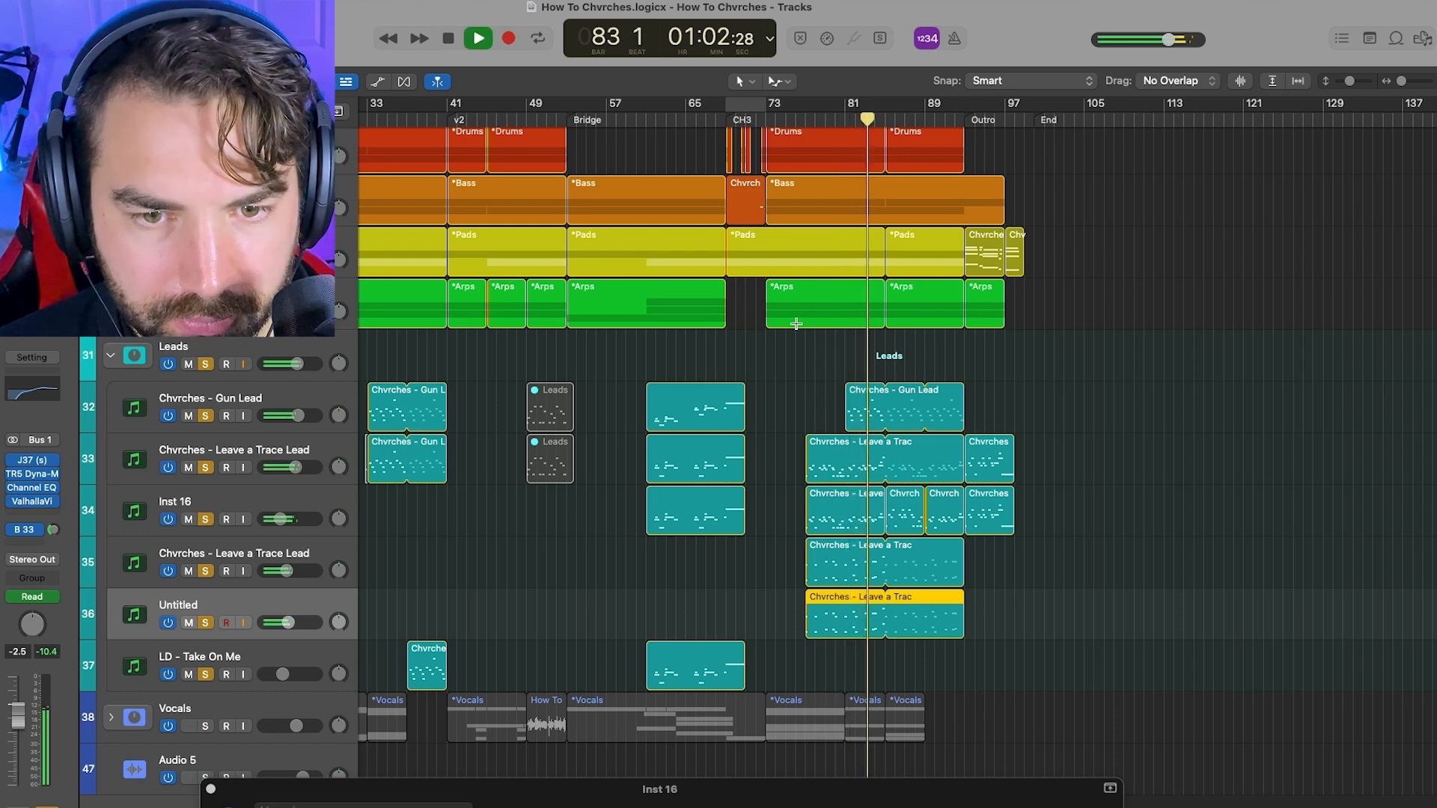
{"action": "key", "text": "space"}
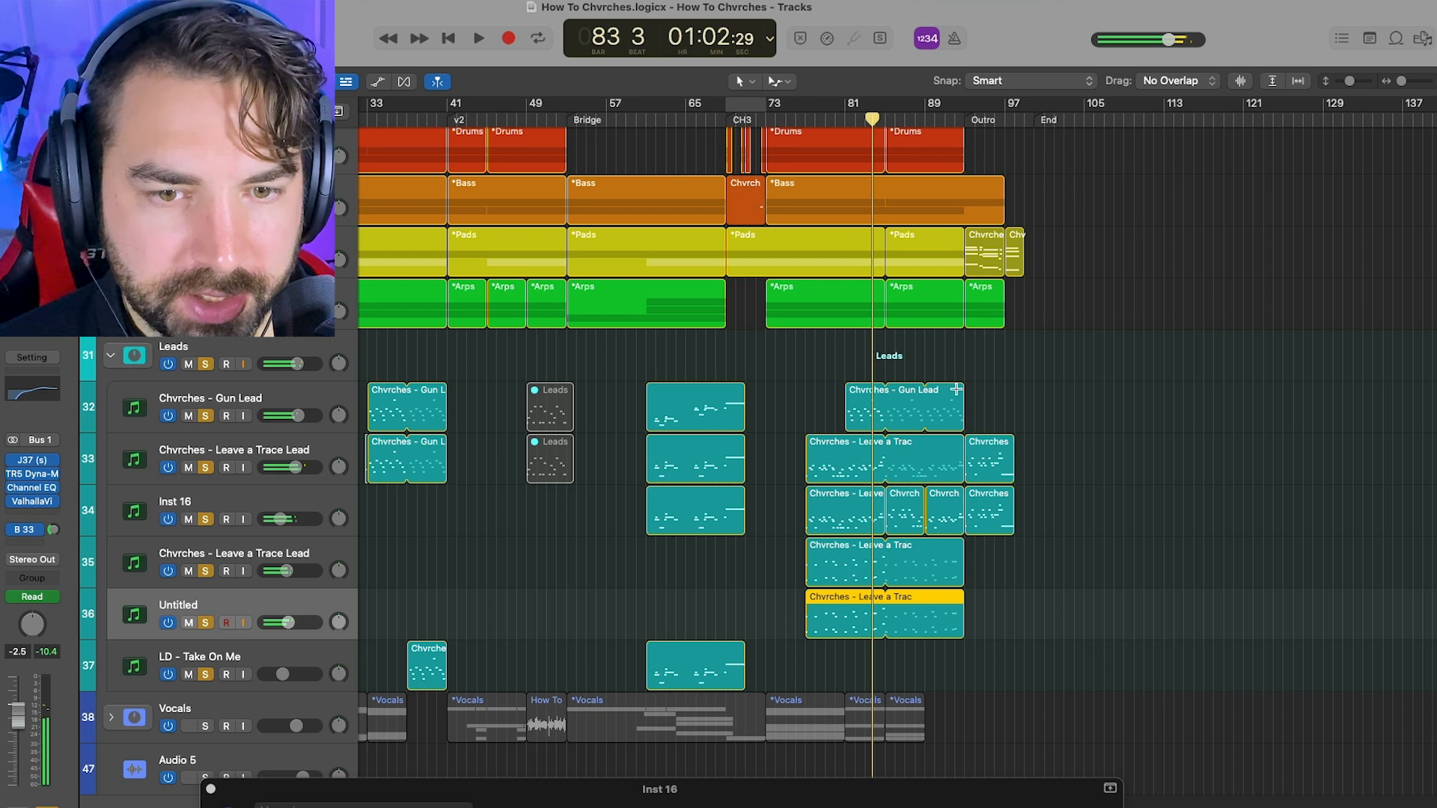
- Shorten the looped Gun Lead region at bar 81, then move it with its automation to start at bar 85
{"action": "left_click", "coordinate": [963, 387]}
{"action": "left_click_drag", "start_coordinate": [964, 388], "coordinate": [894, 397]}
{"action": "left_click_drag", "start_coordinate": [901, 397], "coordinate": [903, 396]}
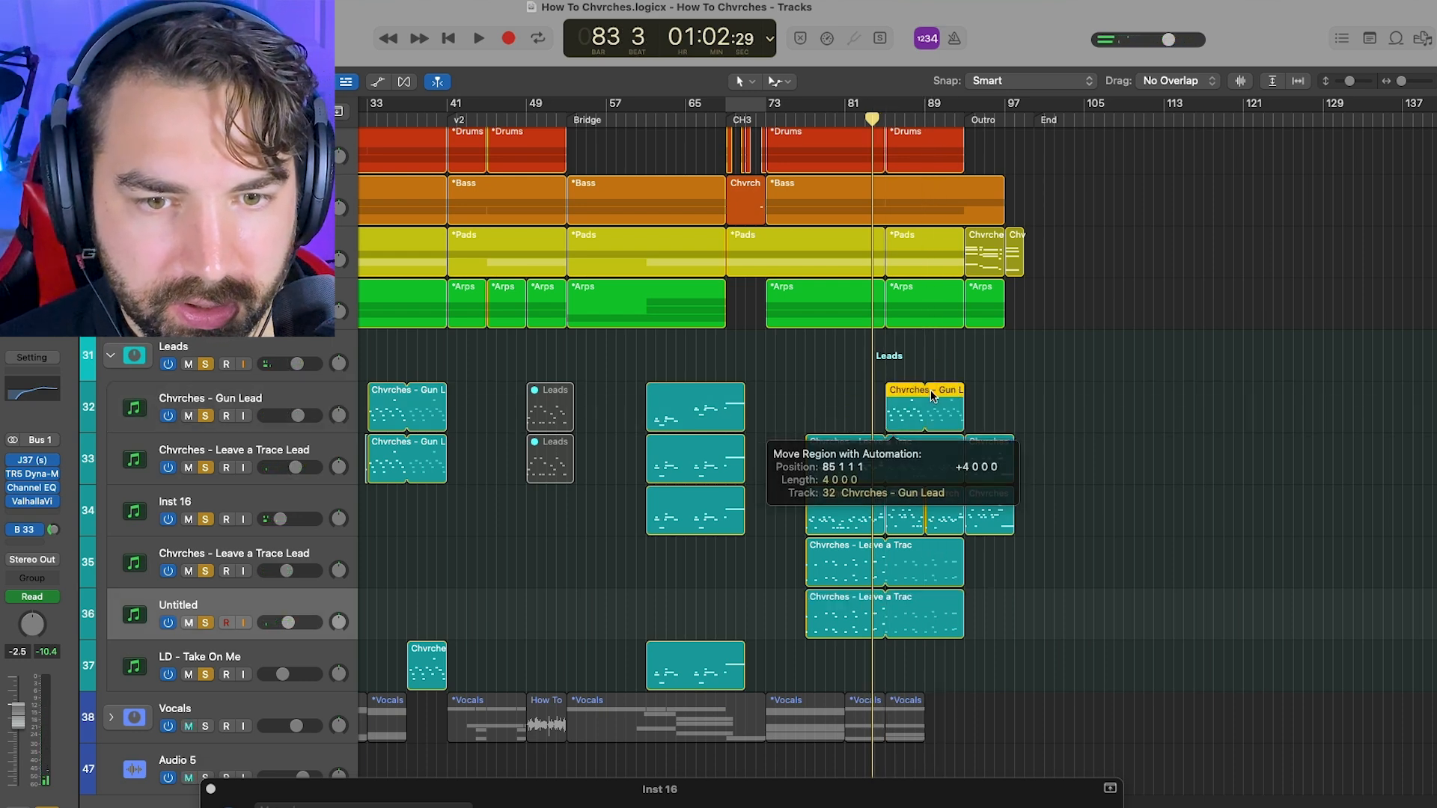
{"action": "scroll", "coordinate": [824, 143], "scroll_direction": "right", "scroll_amount": 1}
{"action": "left_click", "coordinate": [794, 119]}
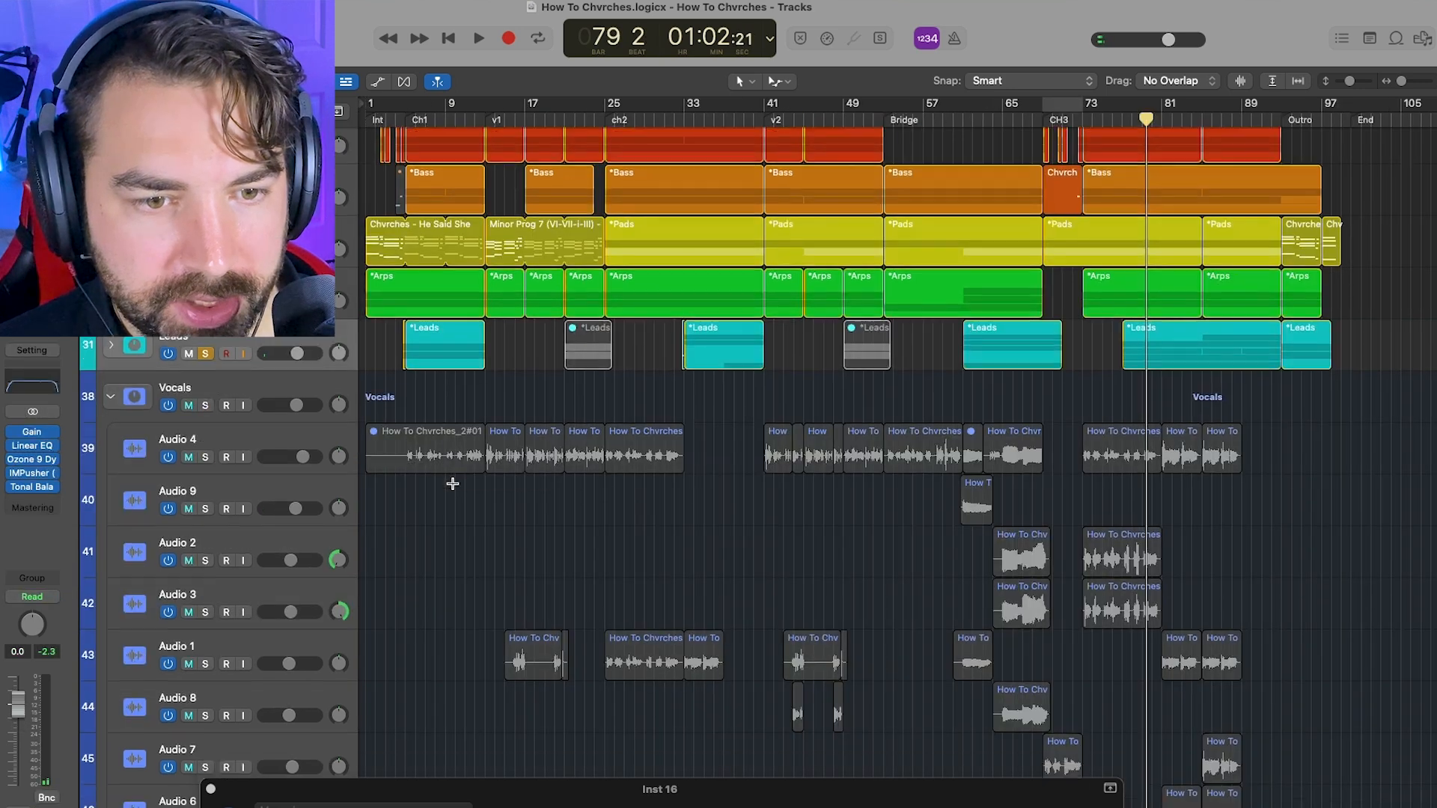
- Place the playhead at bar 13 and view the Channel EQ on the Audio 4 vocal track
{"action": "scroll", "coordinate": [450, 485], "scroll_direction": "down", "scroll_amount": 3}
{"action": "left_click", "coordinate": [487, 119]}
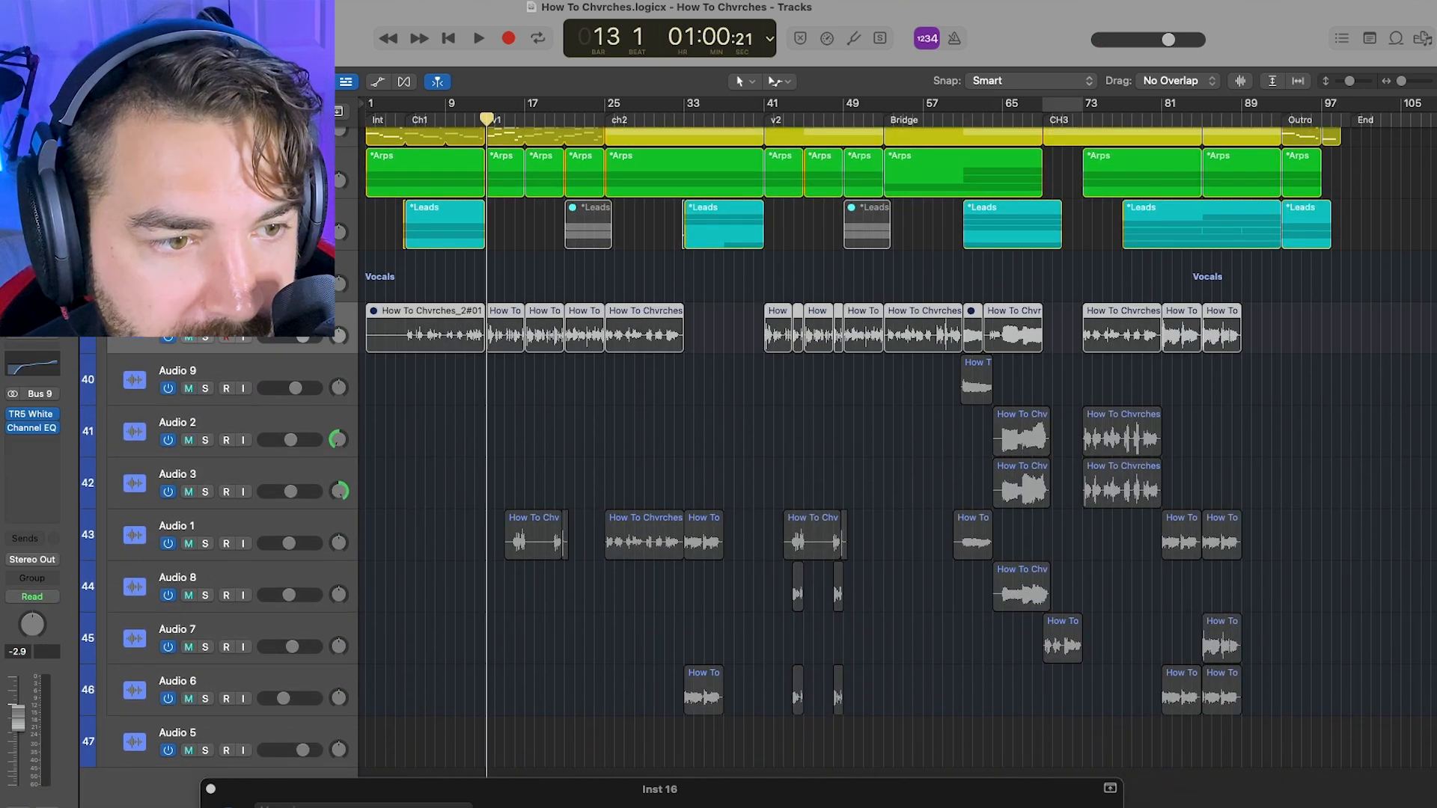
{"action": "left_click", "coordinate": [2, 414]}
{"action": "left_click", "coordinate": [387, 207]}
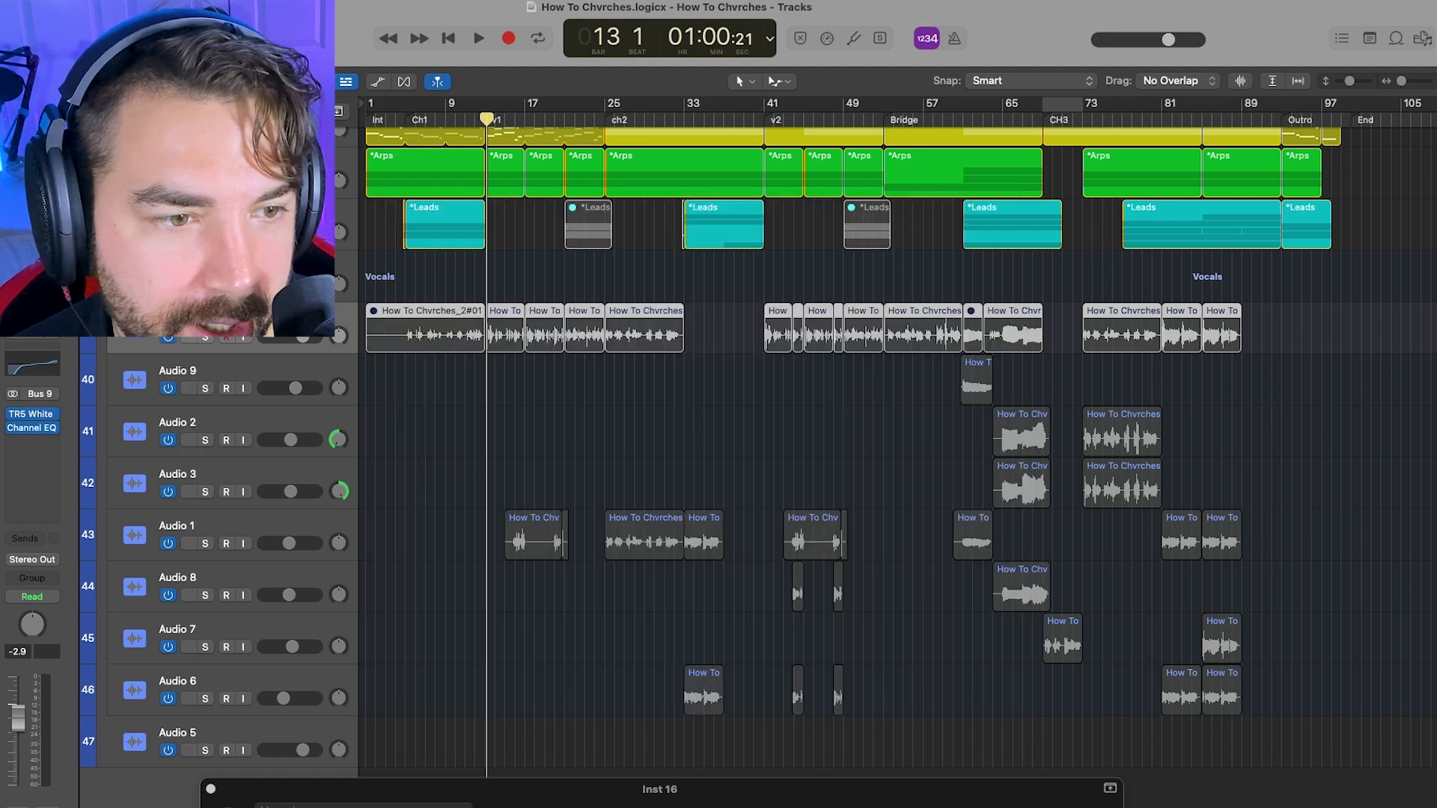
{"action": "left_click", "coordinate": [31, 428]}
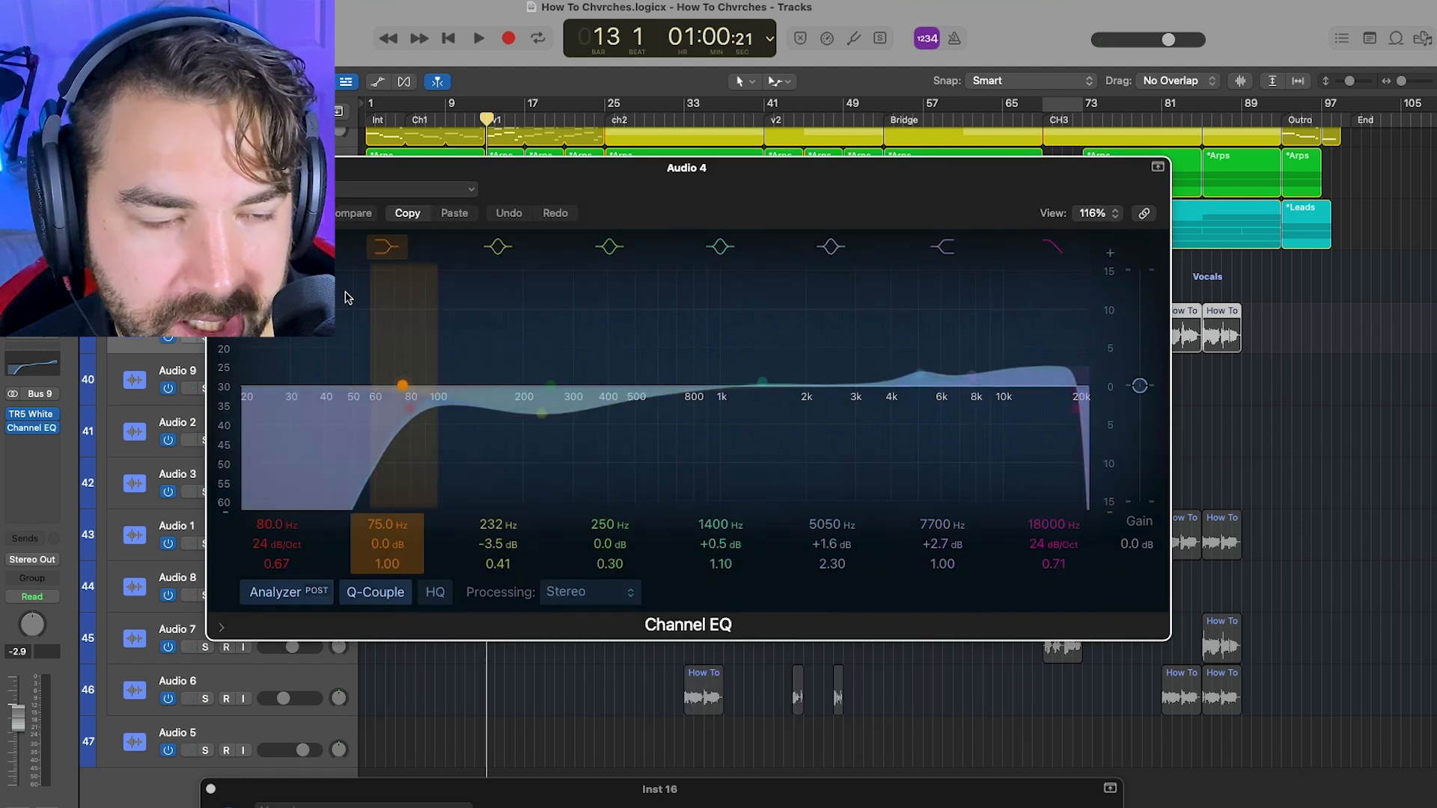
{"action": "left_click", "coordinate": [216, 167]}
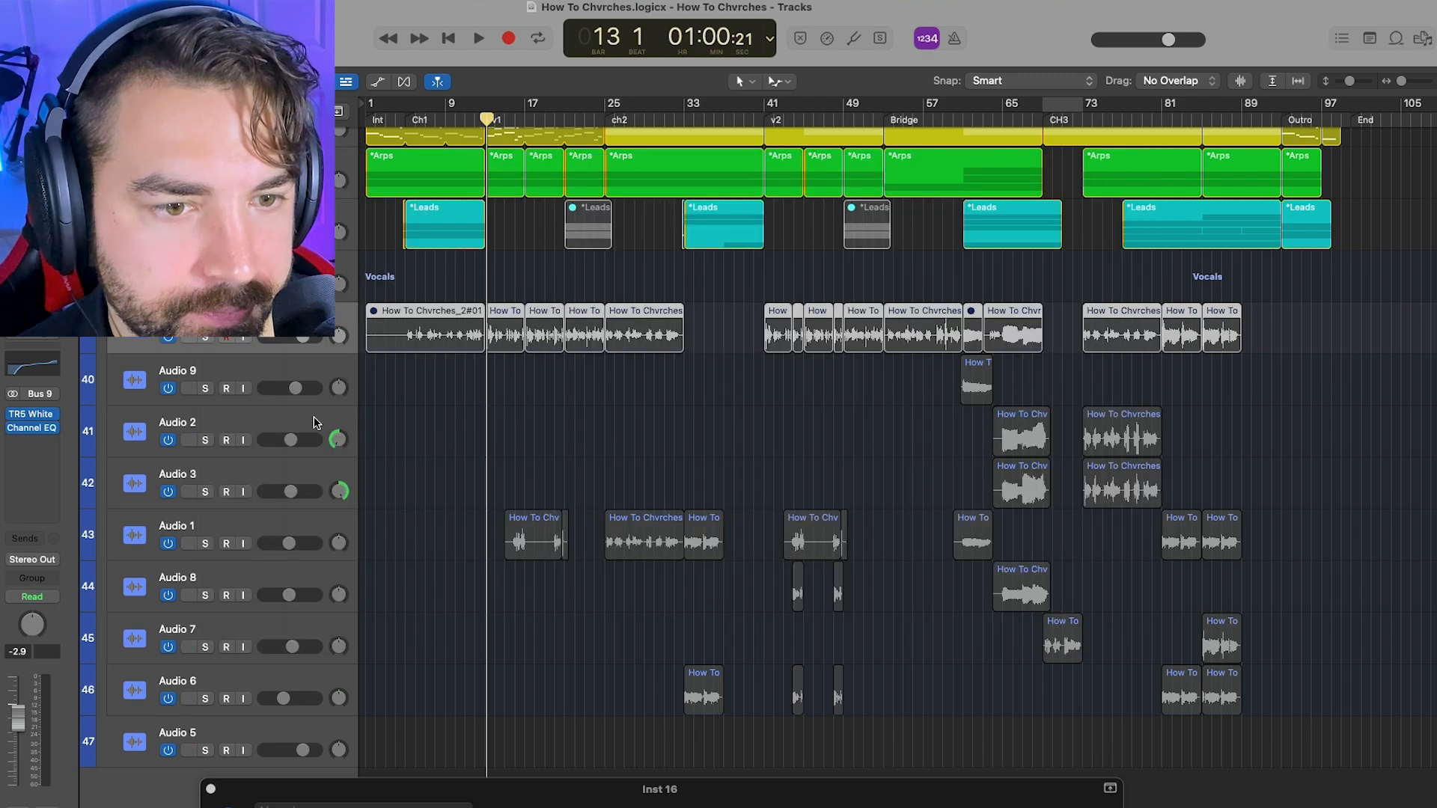
- Open Audio 4's TR5 Black 76 compressor and play the soloed vocal from bar 13 to watch the meter
{"action": "left_click", "coordinate": [2, 428]}
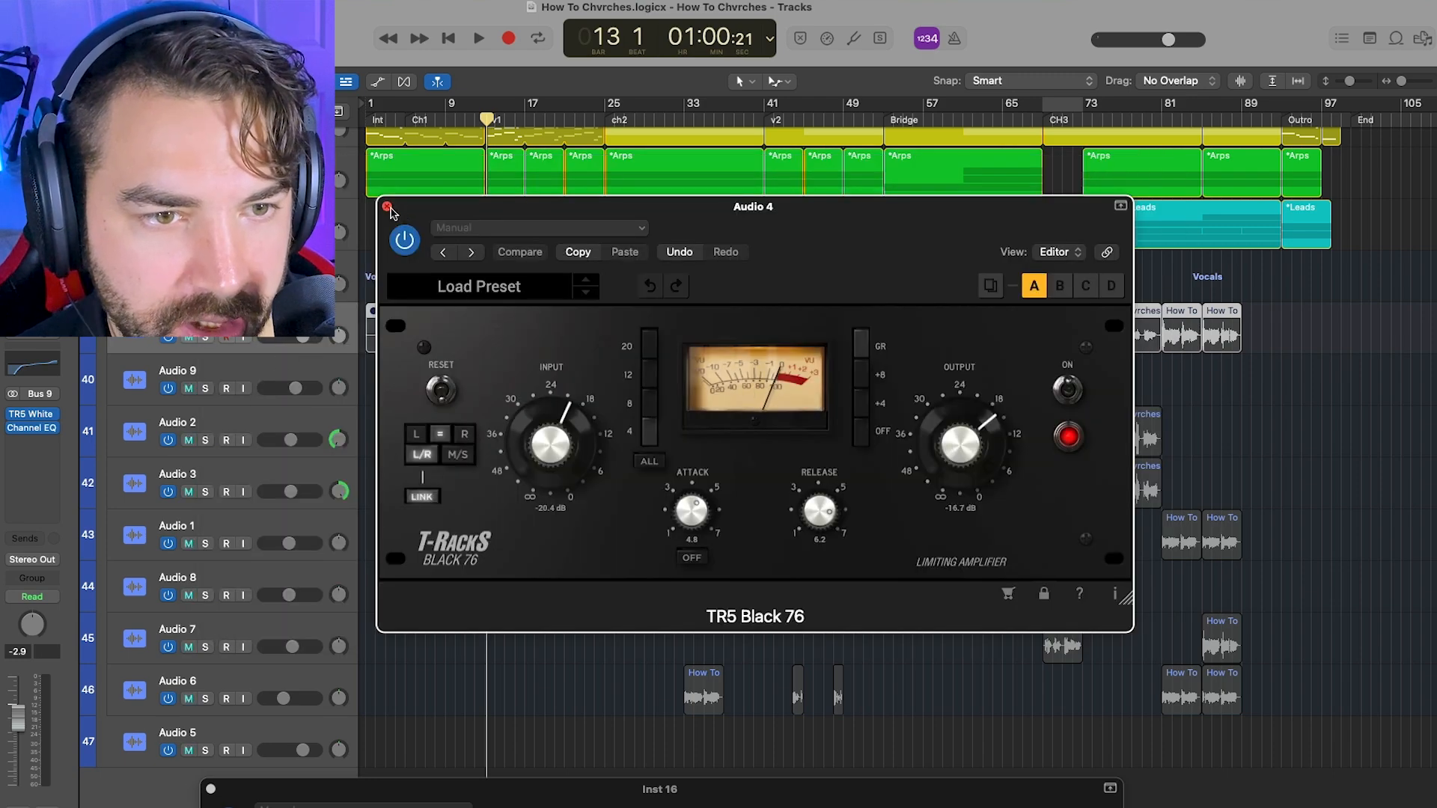
{"action": "left_click_drag", "start_coordinate": [514, 210], "coordinate": [473, 435]}
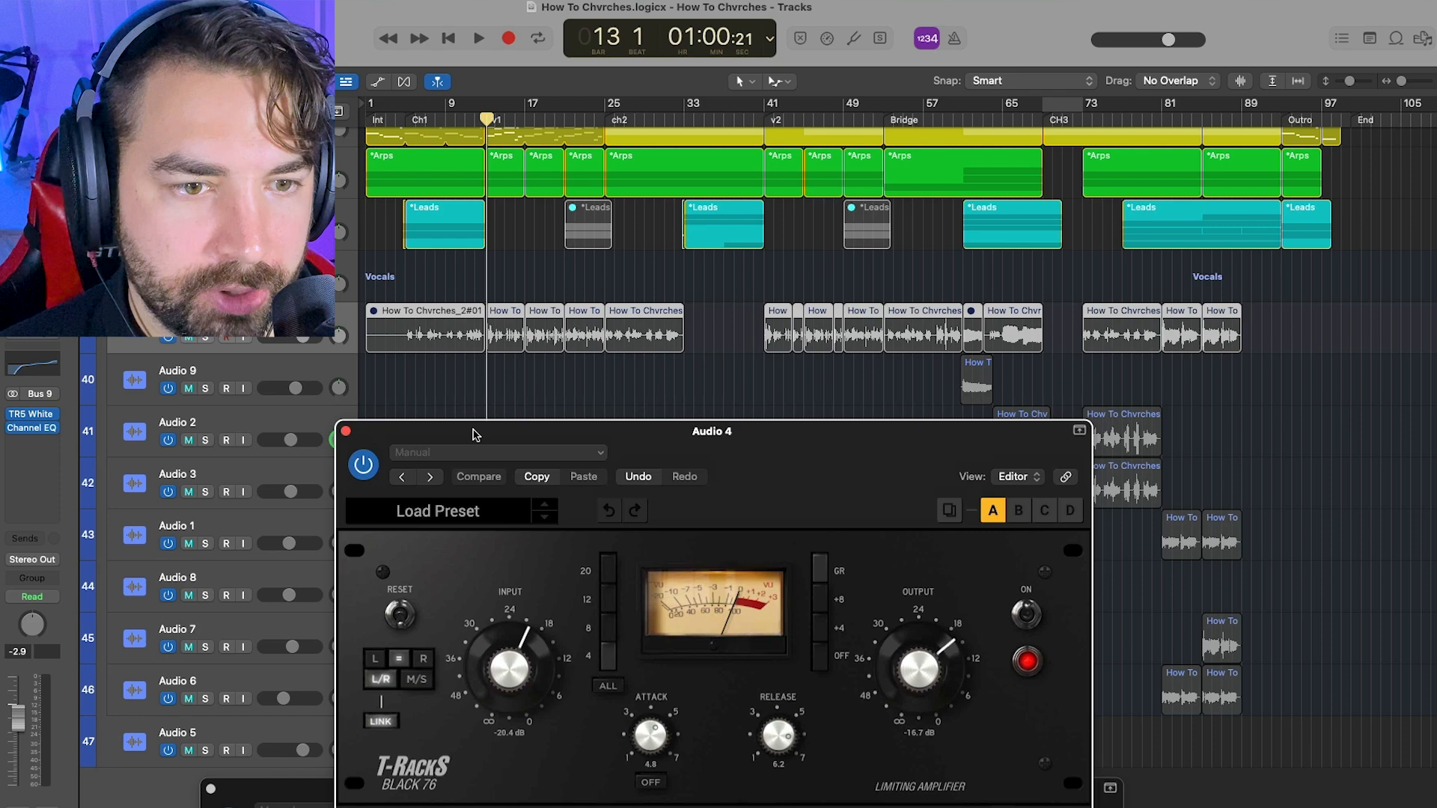
{"action": "left_click", "coordinate": [207, 339]}
{"action": "key", "text": "space"}
{"action": "scroll", "coordinate": [208, 342], "scroll_direction": "up", "scroll_amount": 4}
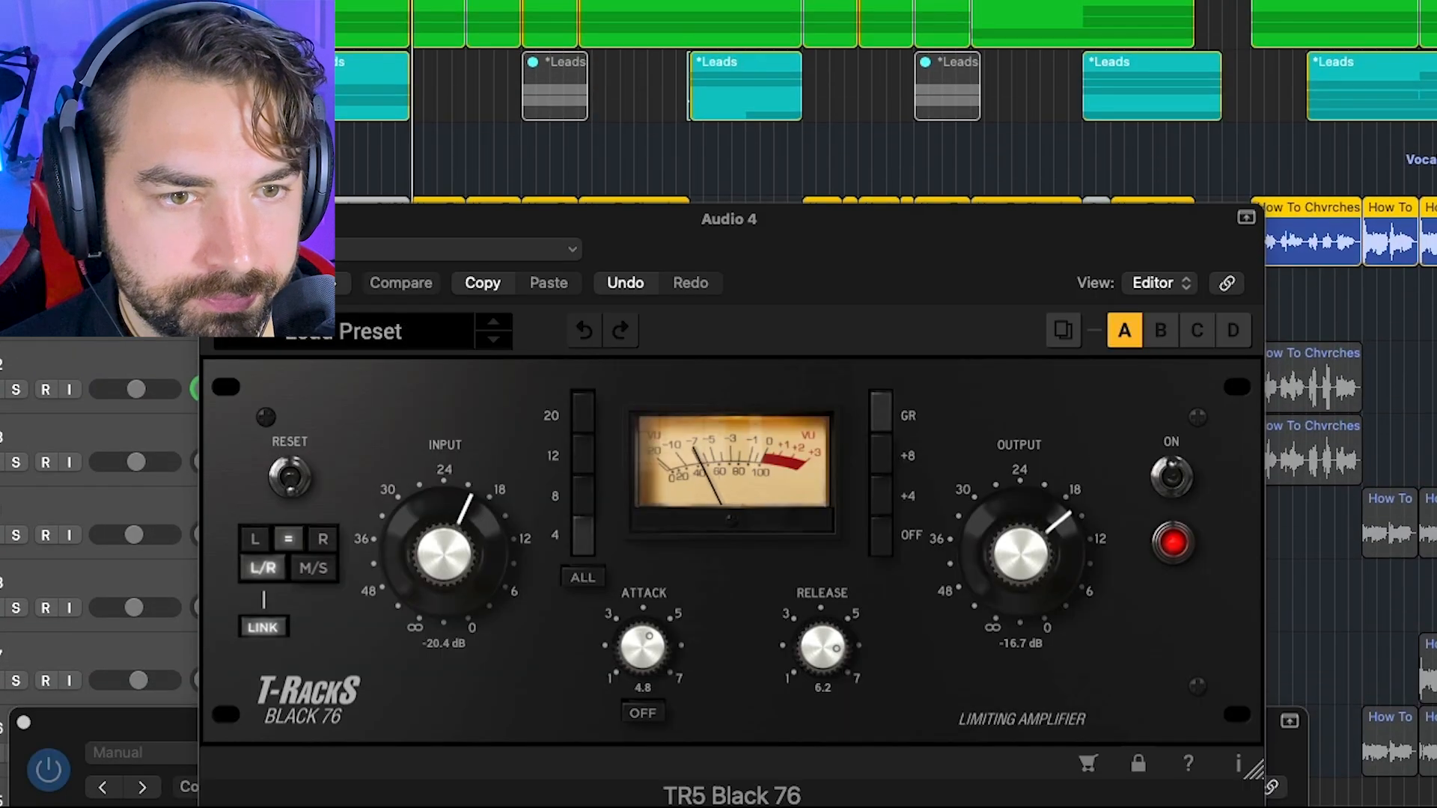
{"action": "scroll", "coordinate": [643, 188], "scroll_direction": "down", "scroll_amount": 3}
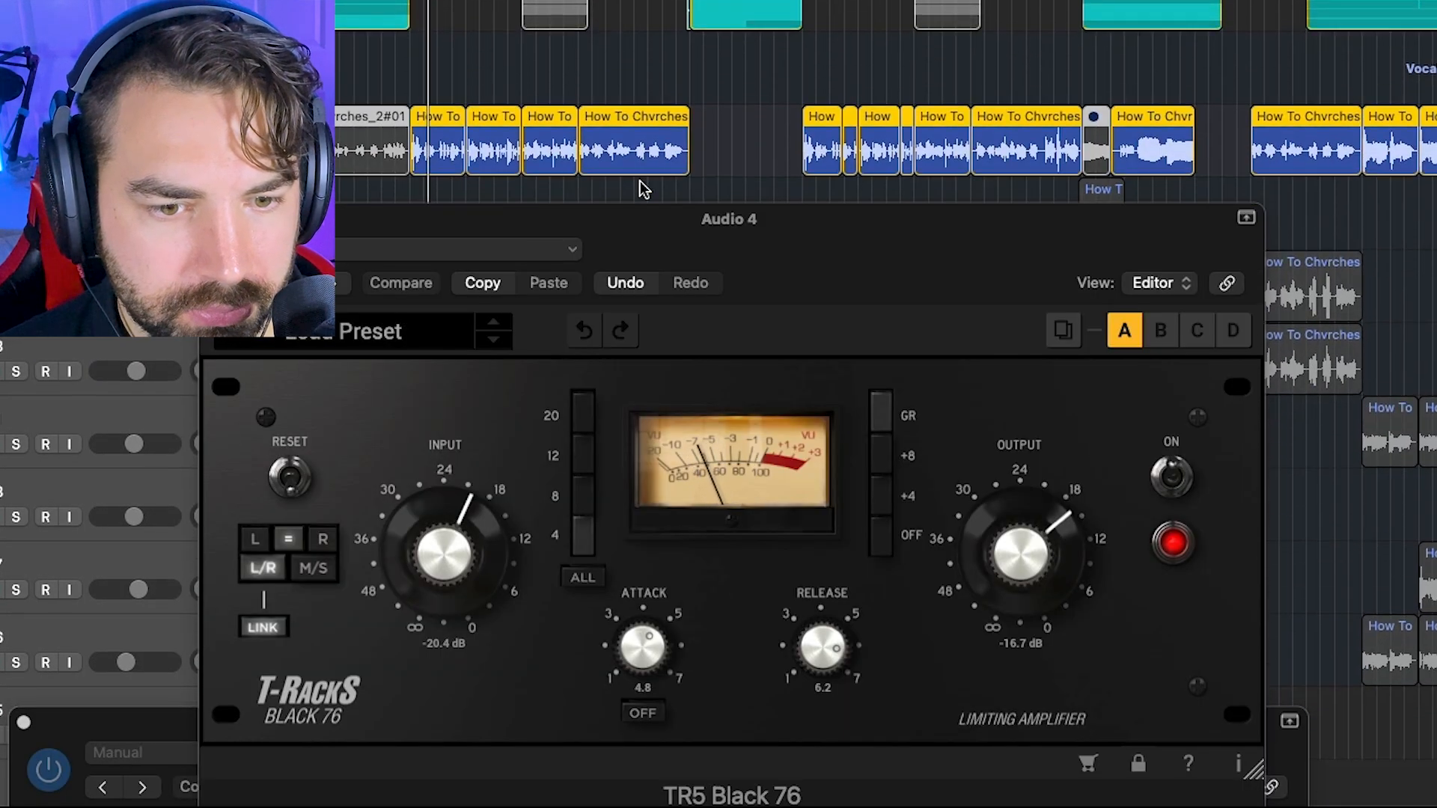
{"action": "scroll", "coordinate": [641, 185], "scroll_direction": "down", "scroll_amount": 2}
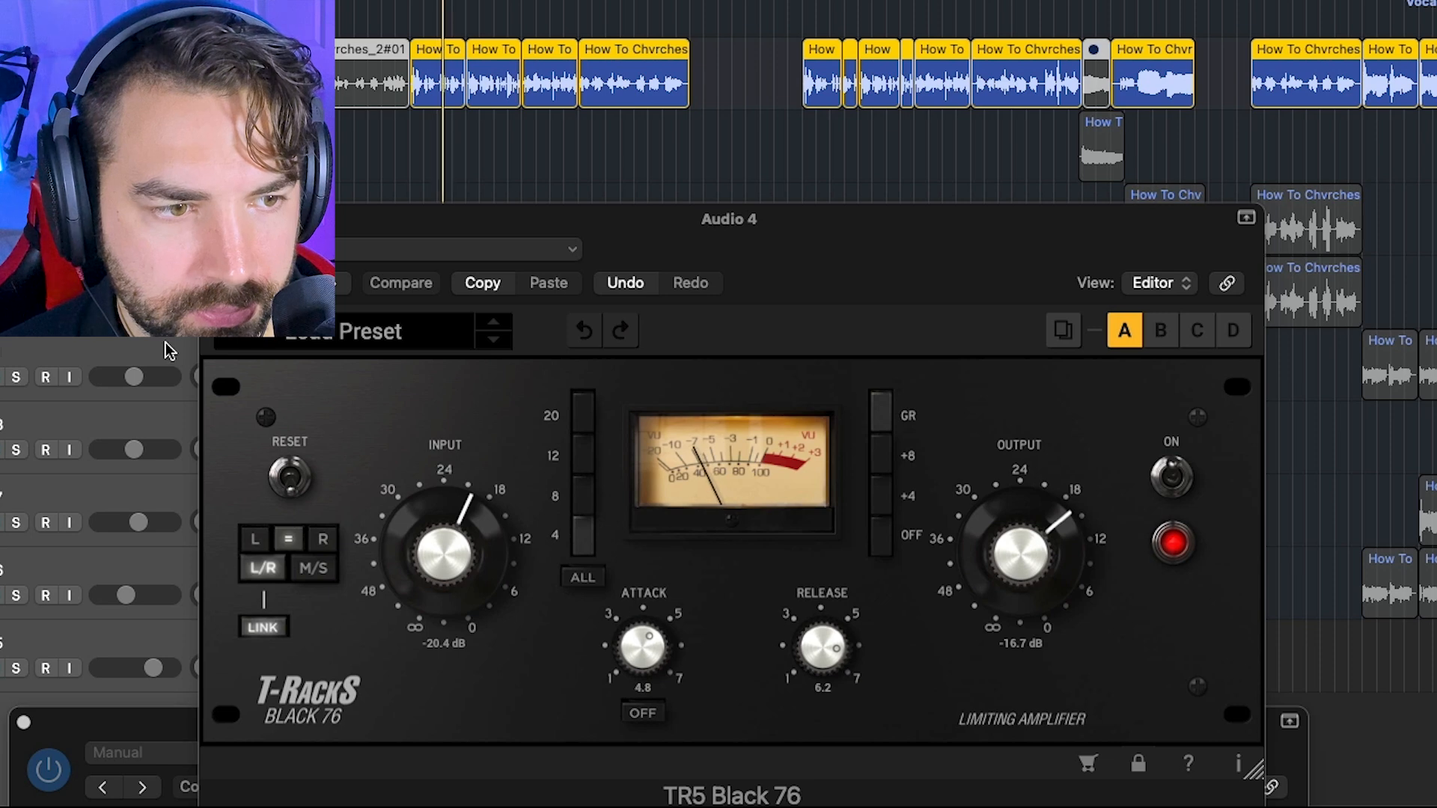
- View the GW VoiceCentric plug-in on Audio 4, then close it and the Black 76 window
{"action": "left_click", "coordinate": [7, 247]}
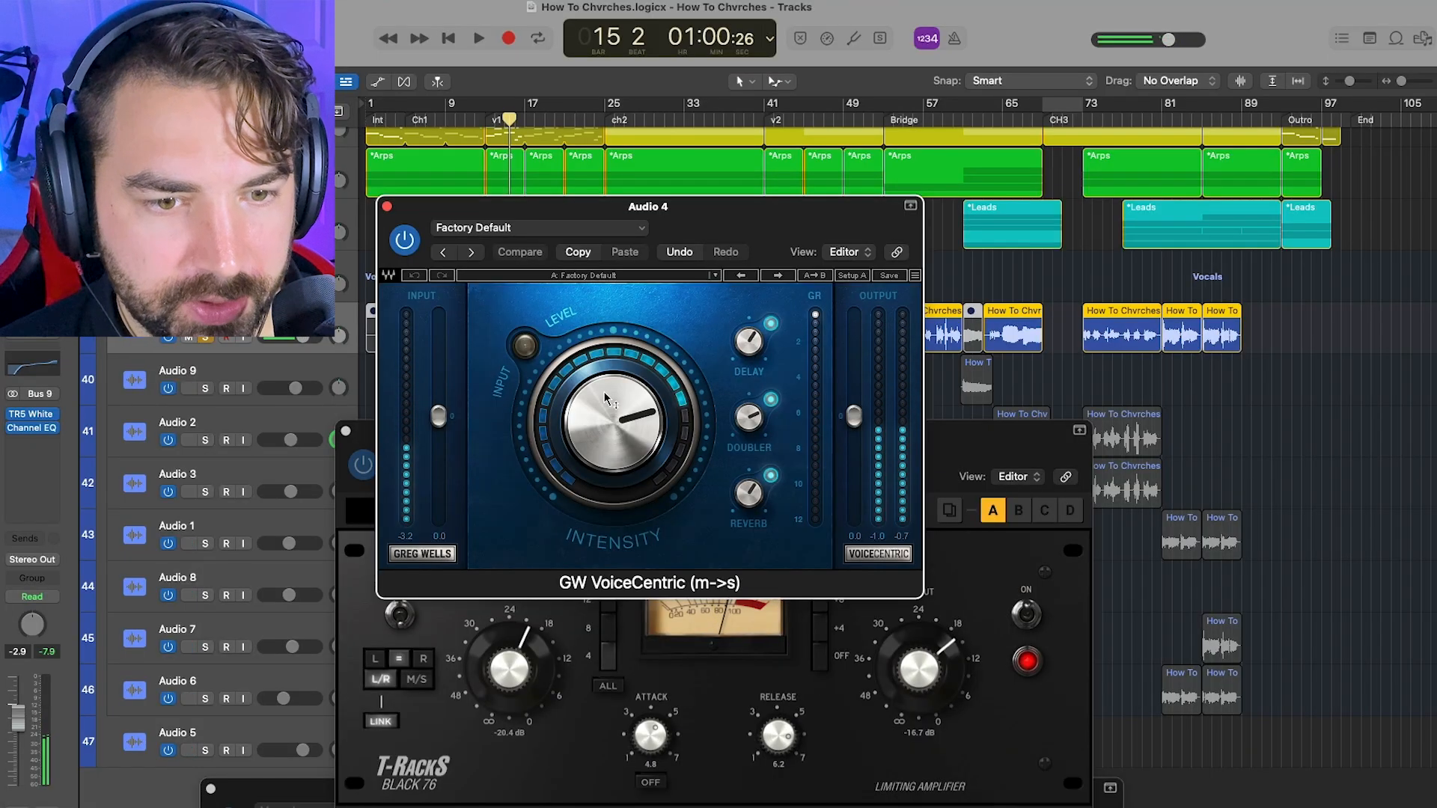
{"action": "mouse_move", "coordinate": [603, 393]}
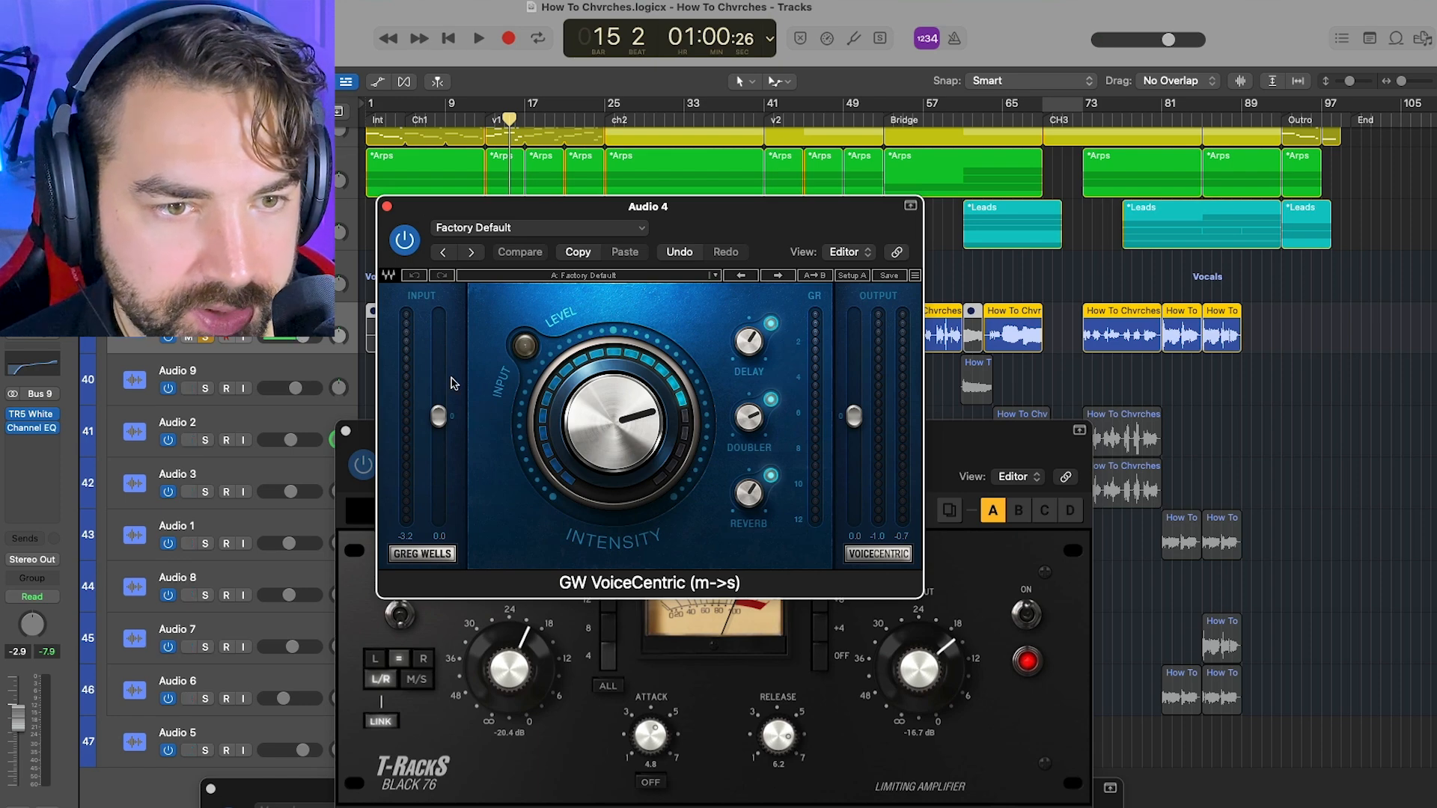
{"action": "left_click", "coordinate": [345, 432]}
{"action": "left_click_drag", "start_coordinate": [621, 209], "coordinate": [632, 274]}
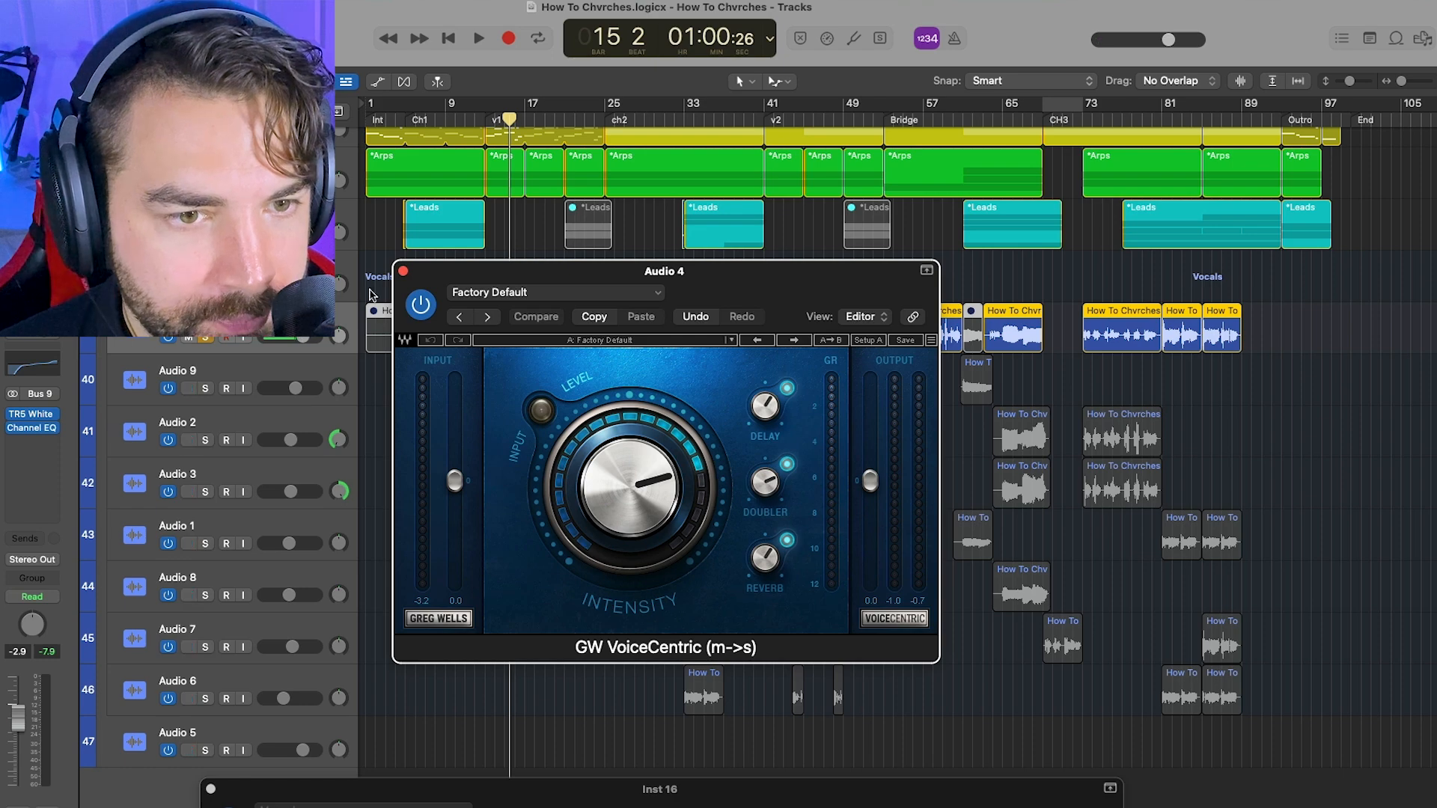
{"action": "left_click", "coordinate": [402, 271]}
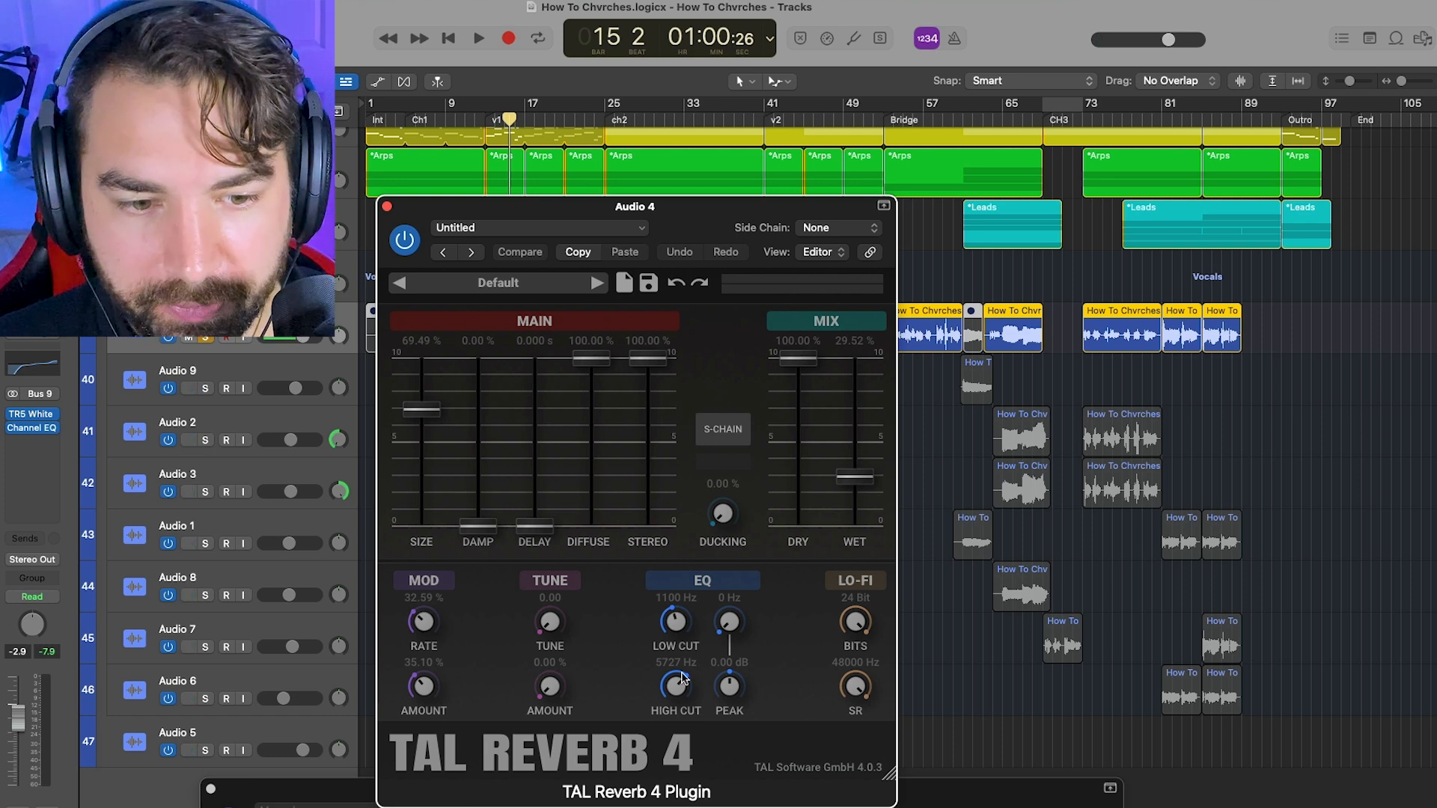
- Set the low cut of the TAL Reverb 4 on Audio 4 to 903 Hz
{"action": "left_click_drag", "start_coordinate": [674, 629], "coordinate": [670, 620]}
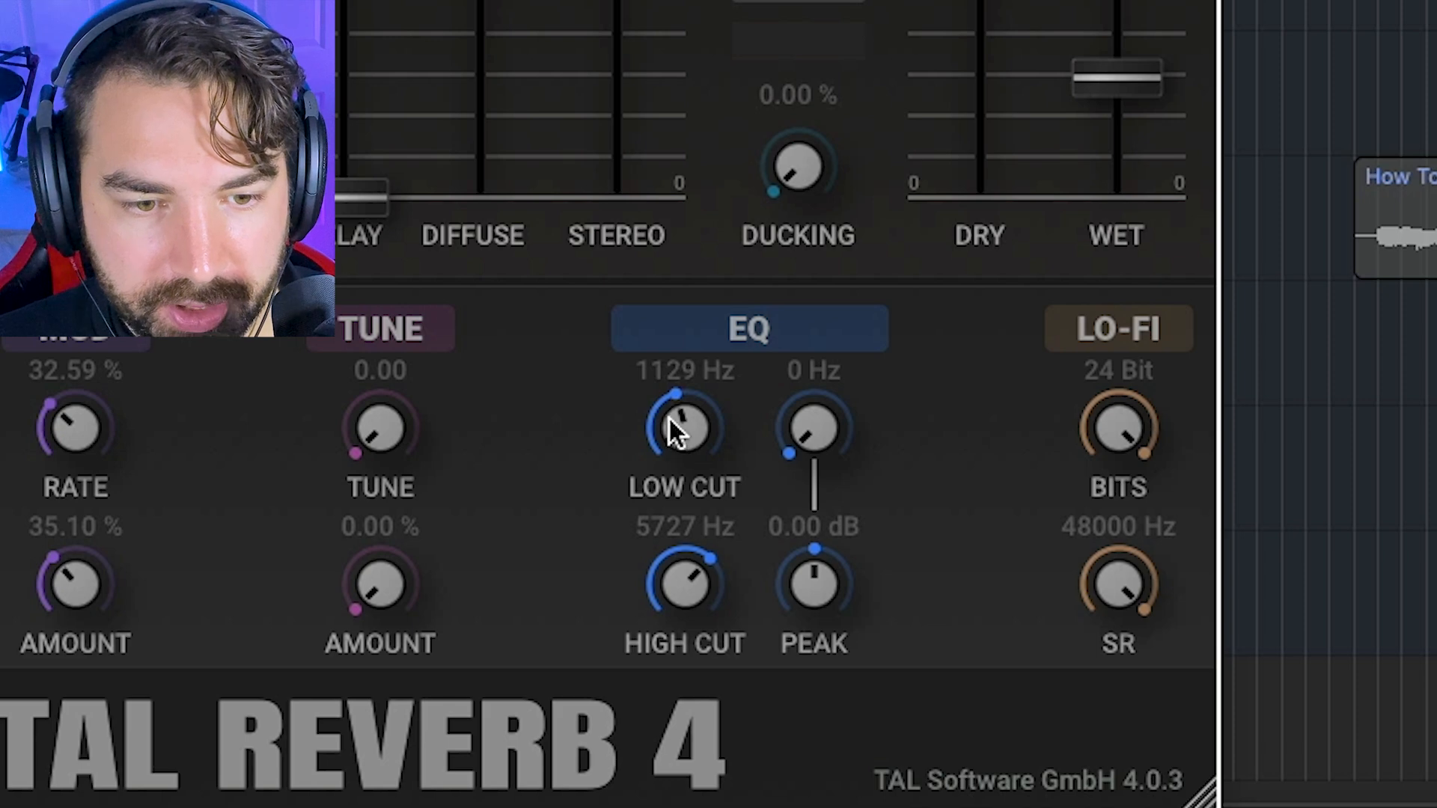
{"action": "left_click_drag", "start_coordinate": [669, 419], "coordinate": [666, 433]}
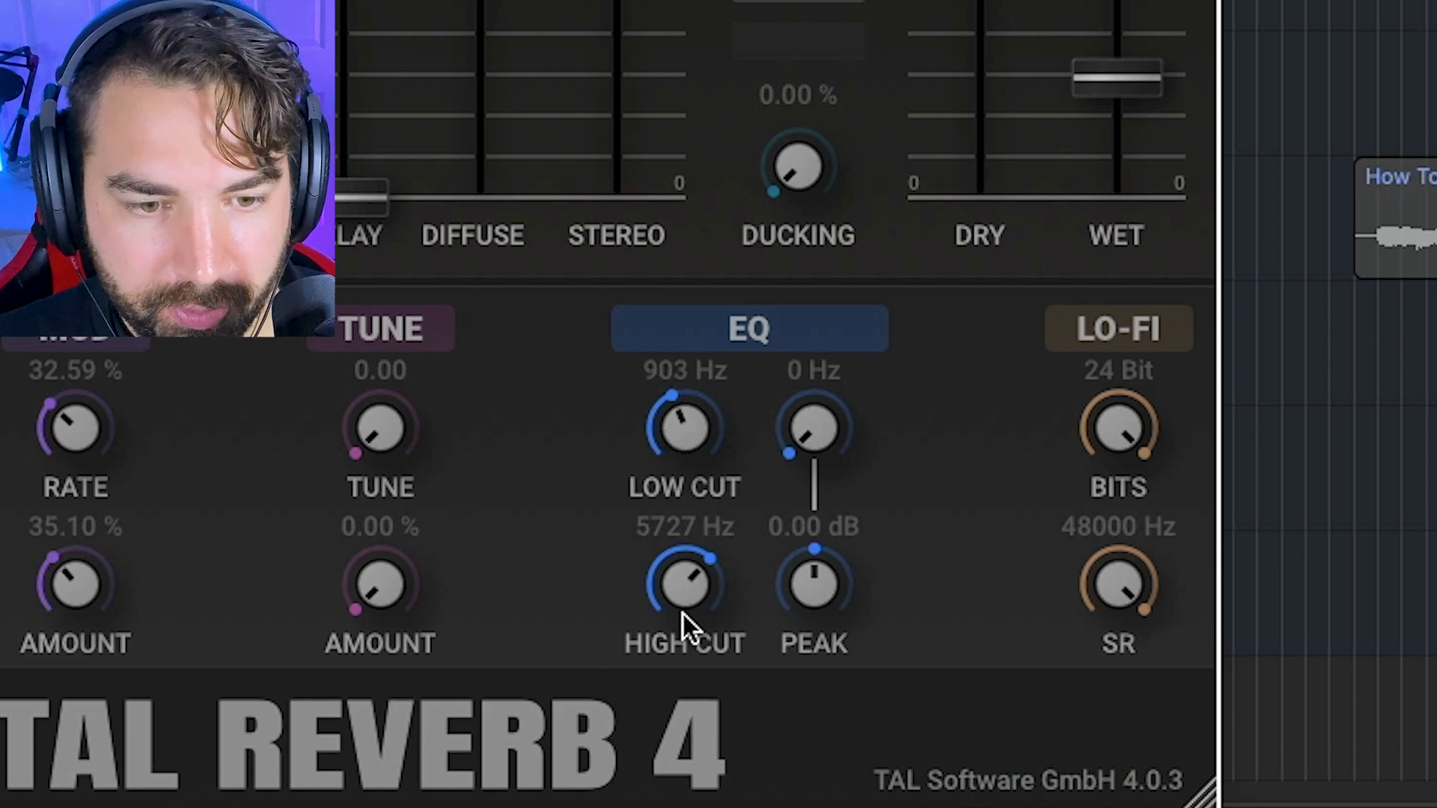
- Set the TAL Reverb 4's high cut to 6905 Hz and its wet level to 25.81 %, with the plug-in switched on
{"action": "left_click_drag", "start_coordinate": [690, 588], "coordinate": [689, 576]}
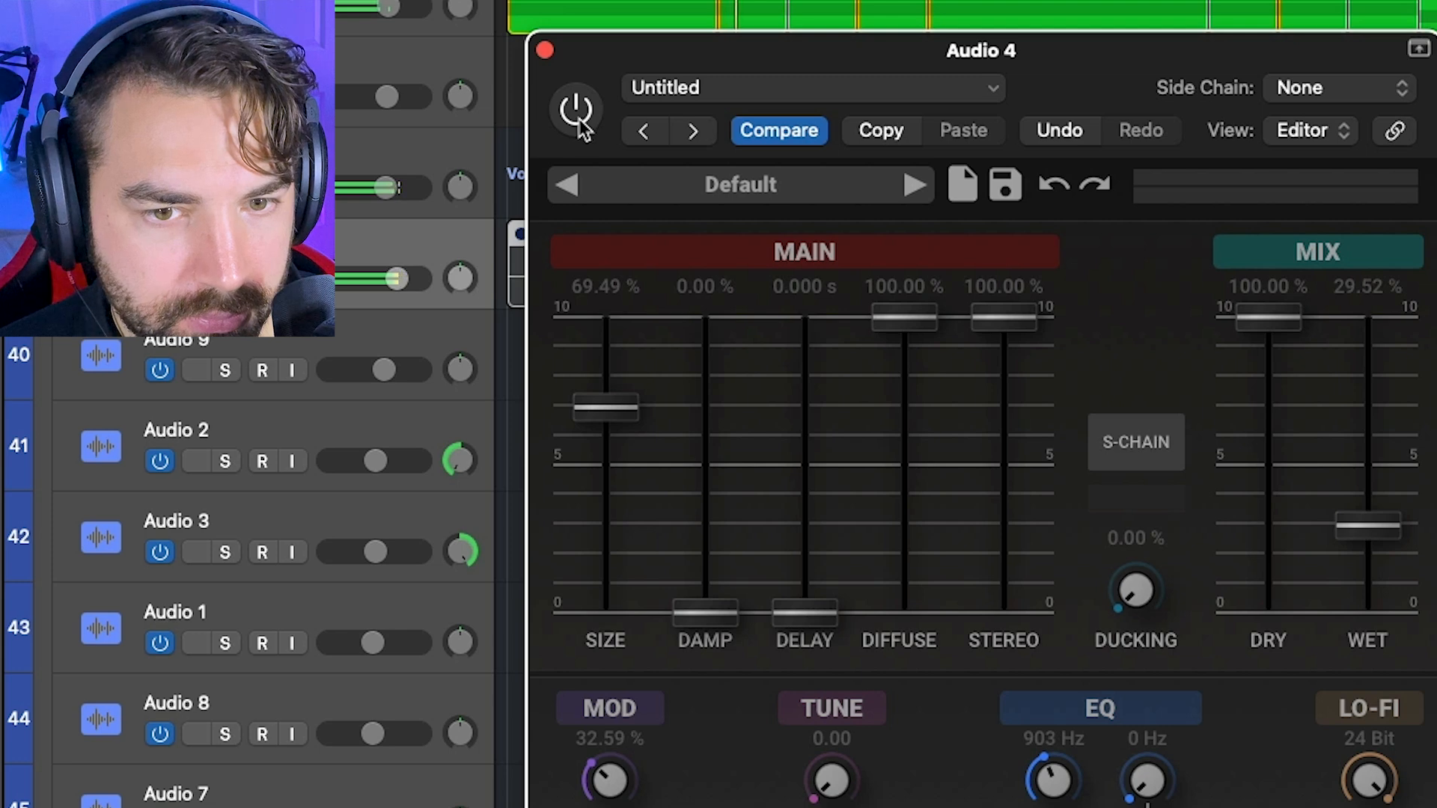
{"action": "left_click", "coordinate": [578, 120]}
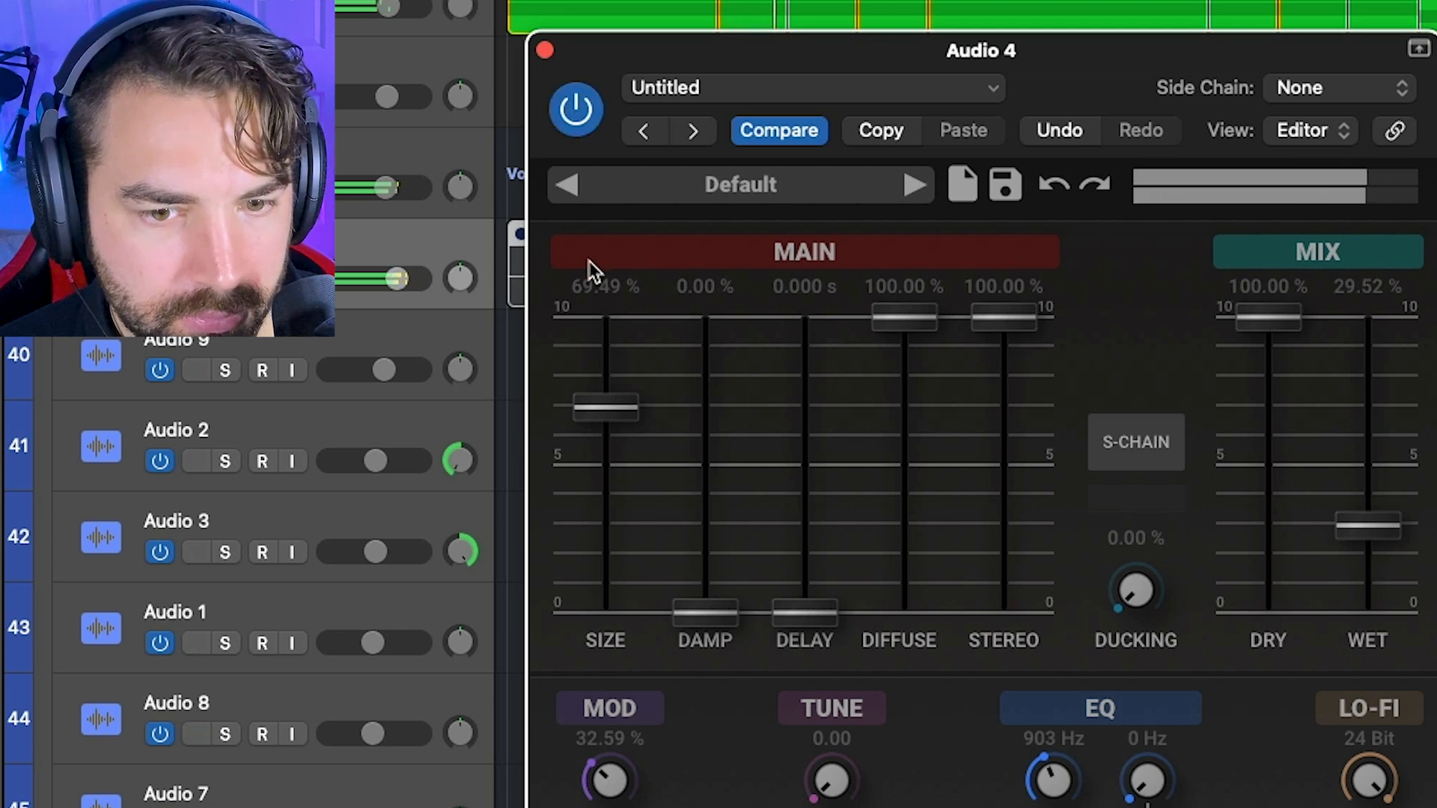
{"action": "left_click_drag", "start_coordinate": [1381, 526], "coordinate": [1385, 551]}
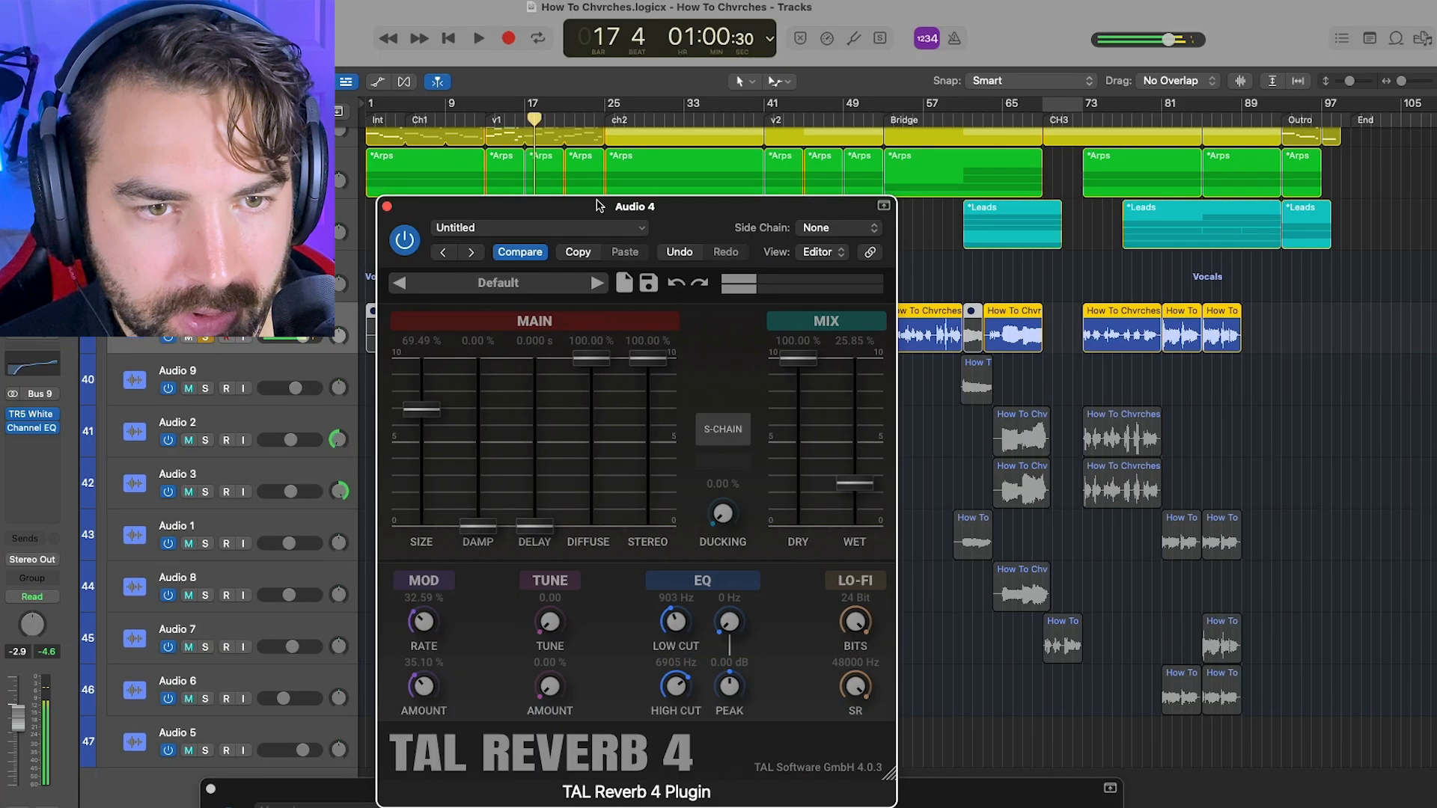
{"action": "left_click_drag", "start_coordinate": [612, 192], "coordinate": [462, 187]}
{"action": "left_click_drag", "start_coordinate": [702, 465], "coordinate": [705, 465]}
- Play the soloed Audio 4 vocal from bar 13 with the adjusted reverb, close the reverb window, and stop playback
{"action": "key", "text": "space"}
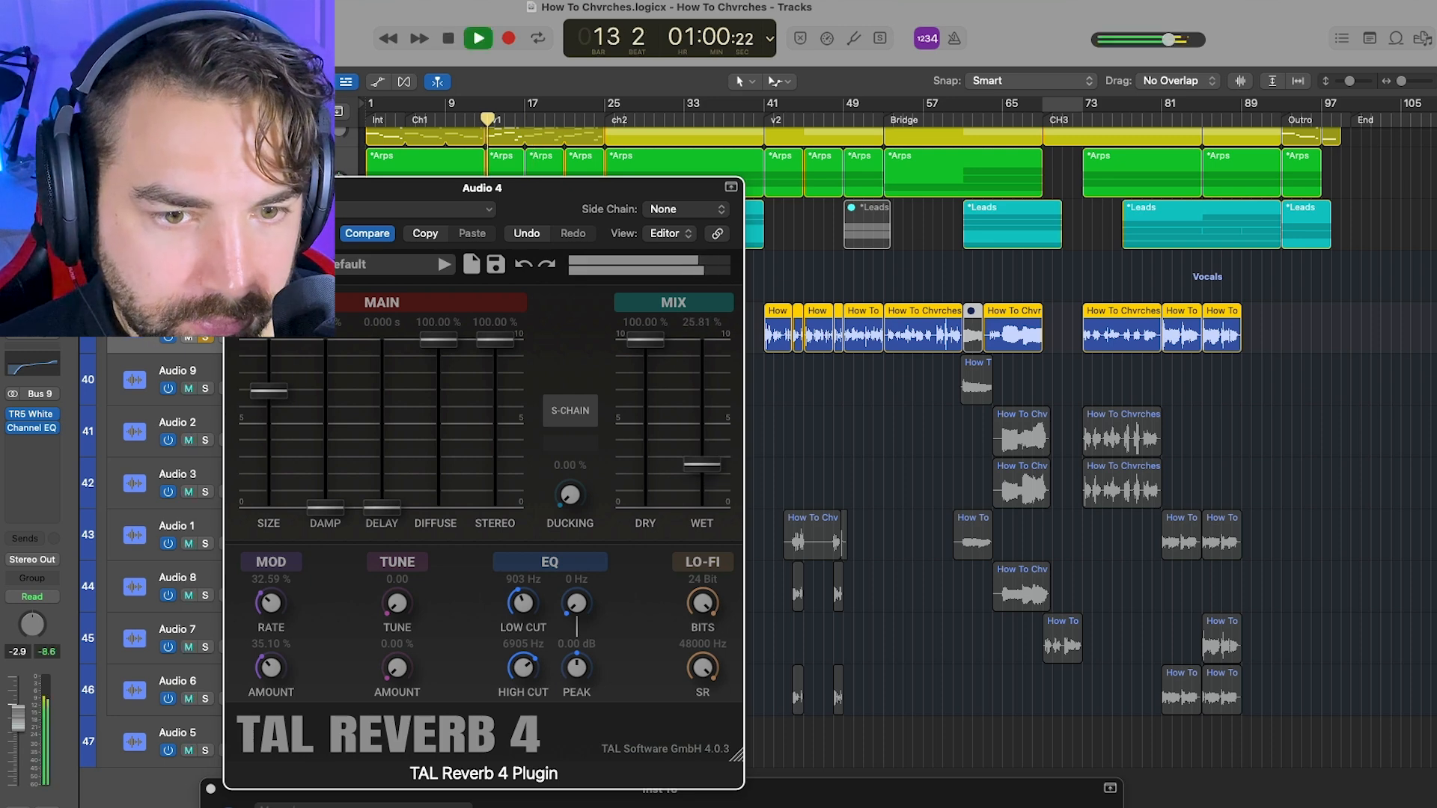
{"action": "left_click", "coordinate": [234, 188]}
{"action": "key", "text": "space"}
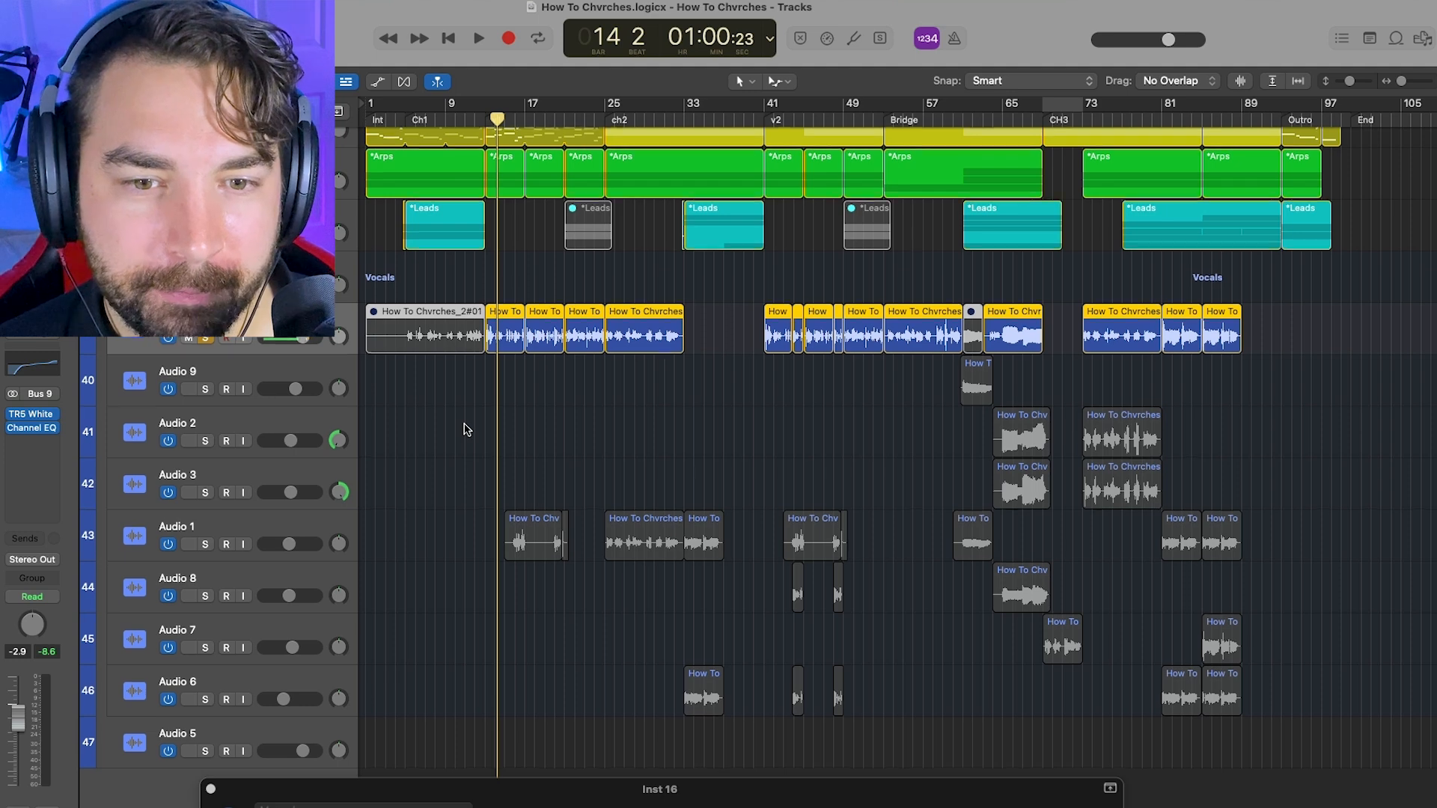
- Open the Comeback Kid delay on Audio 4 and play the soloed vocal briefly from bar 13
{"action": "scroll", "coordinate": [466, 429], "scroll_direction": "up", "scroll_amount": 1}
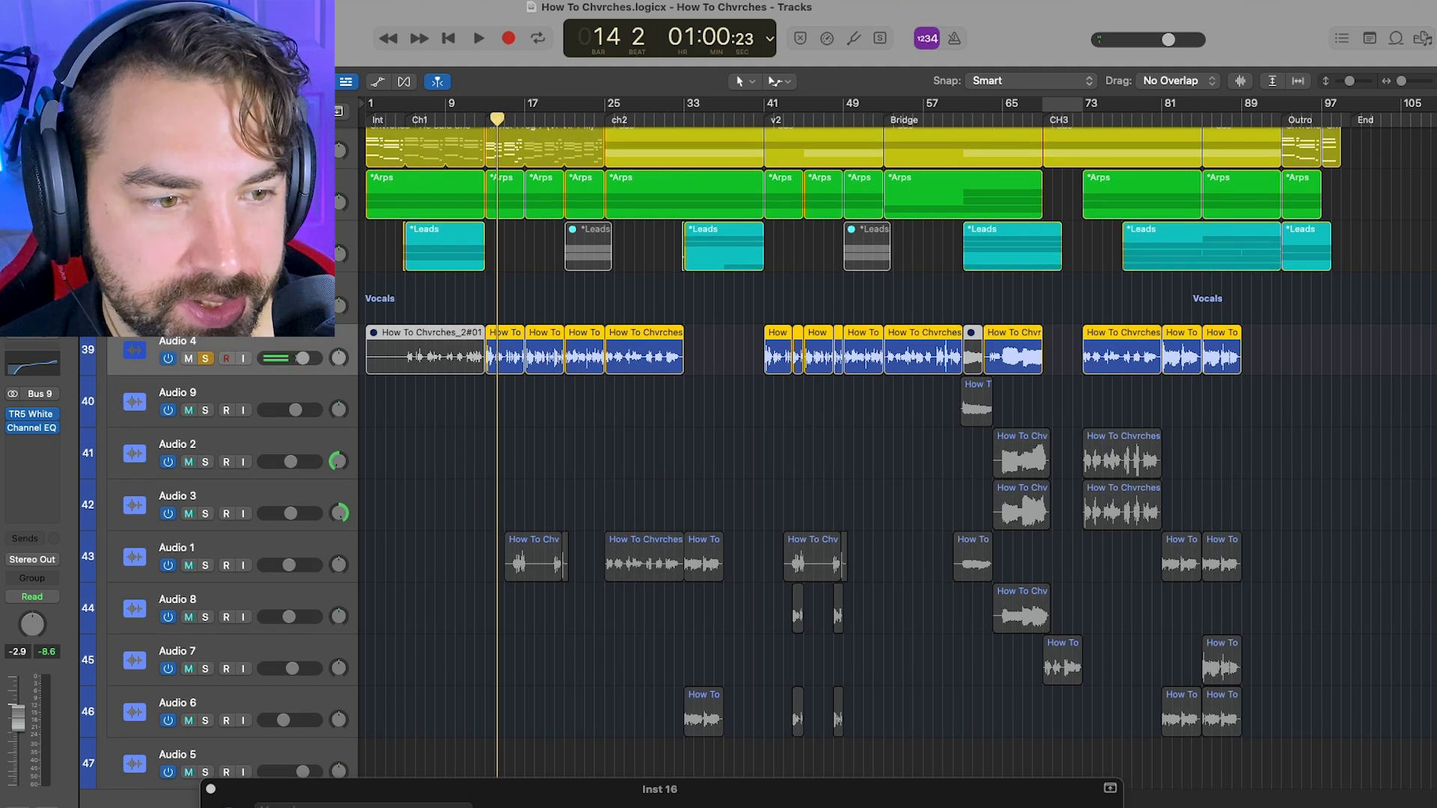
{"action": "left_click", "coordinate": [2, 469]}
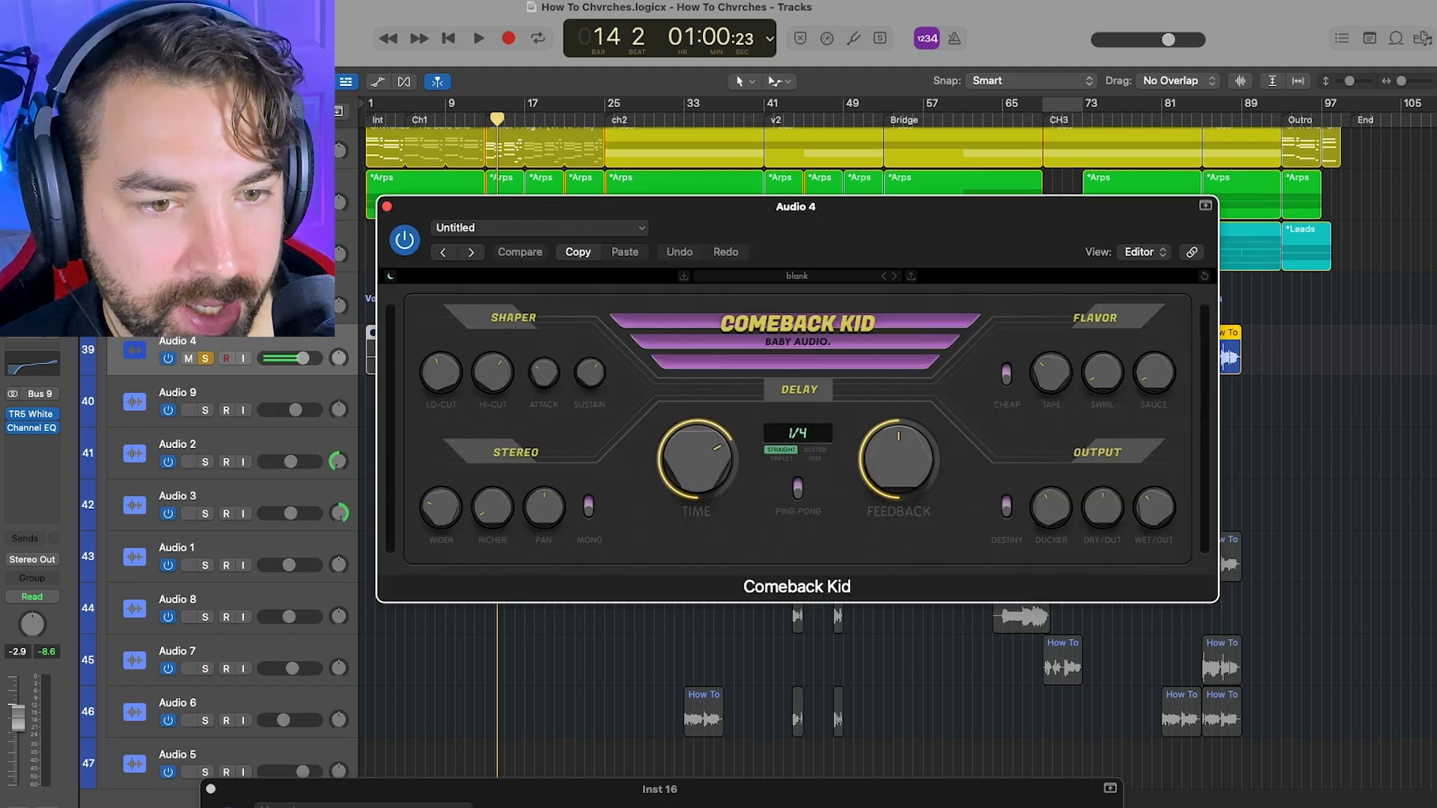
{"action": "left_click_drag", "start_coordinate": [807, 223], "coordinate": [771, 214]}
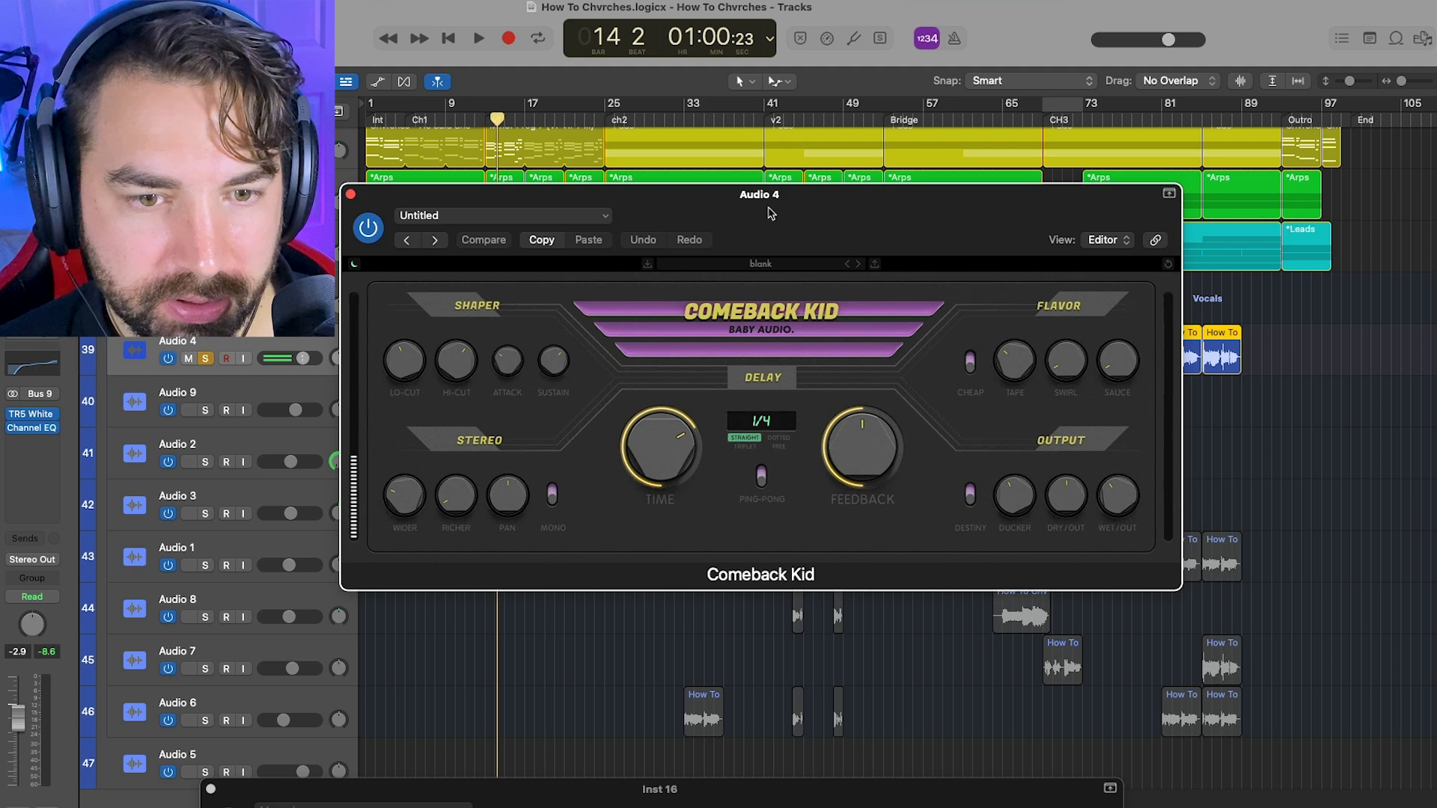
{"action": "key", "text": "space"}
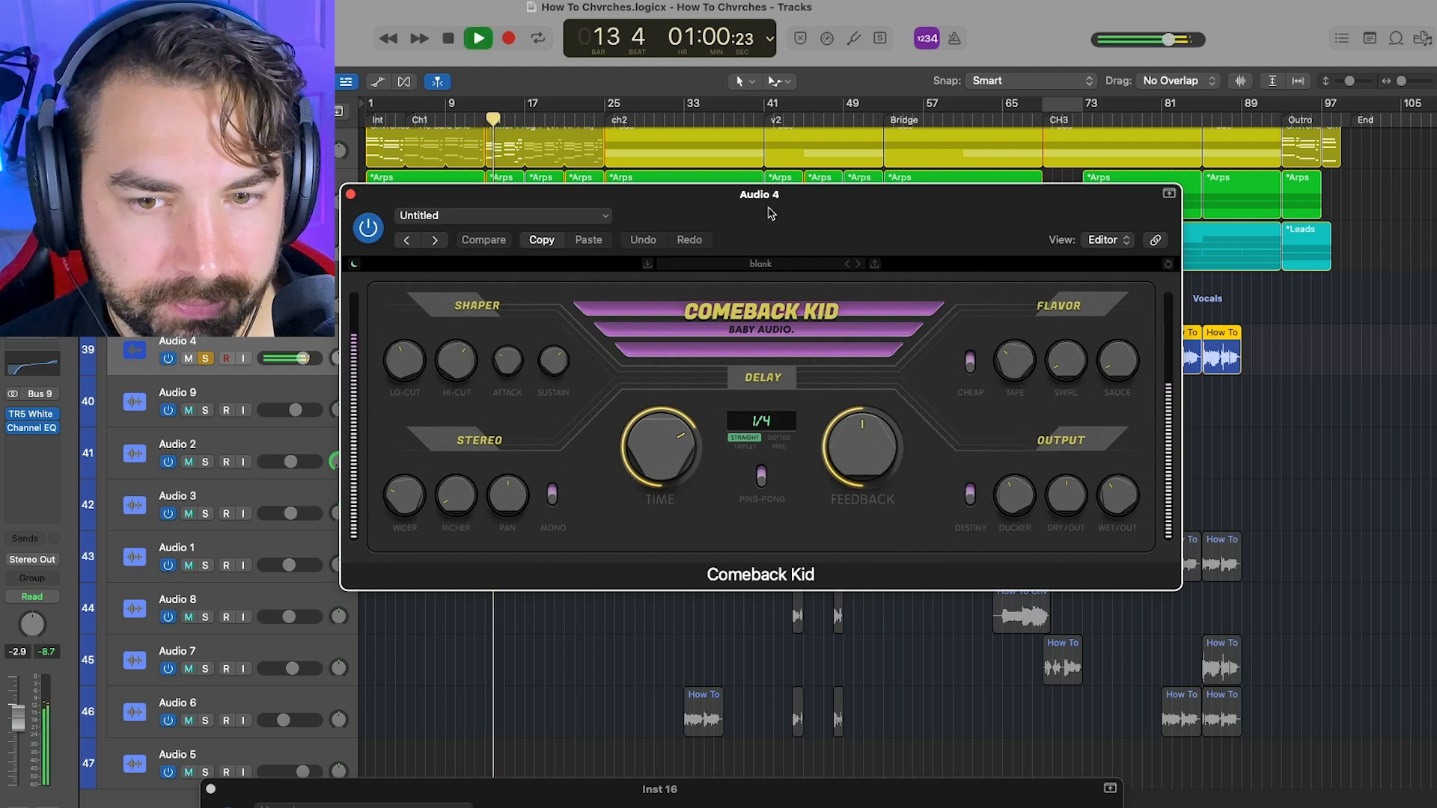
{"action": "key", "text": "space"}
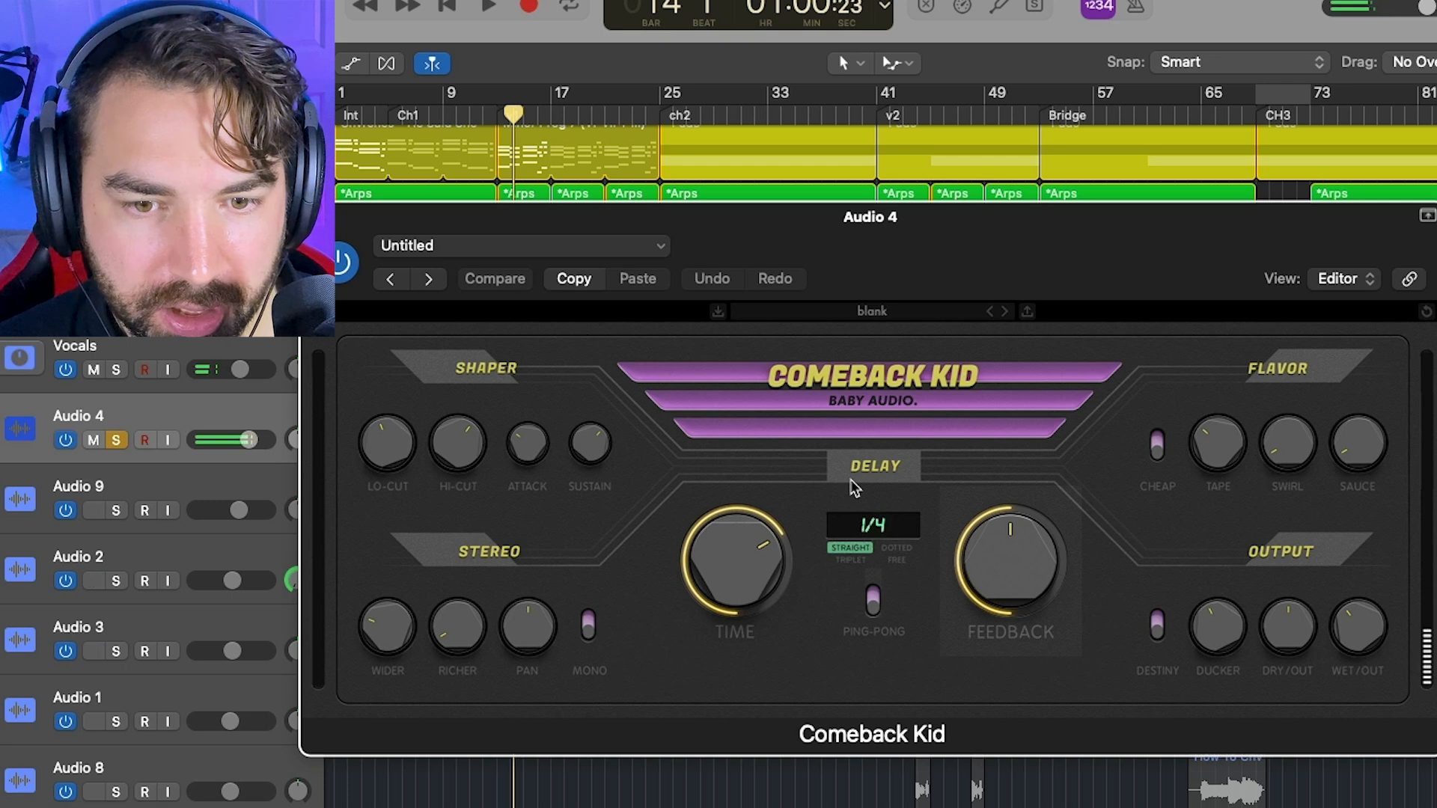
- Review Comeback Kid's shaper and output controls, close the plug-in, and play the Audio 4 vocal through to bar 17
{"action": "mouse_move", "coordinate": [452, 442]}
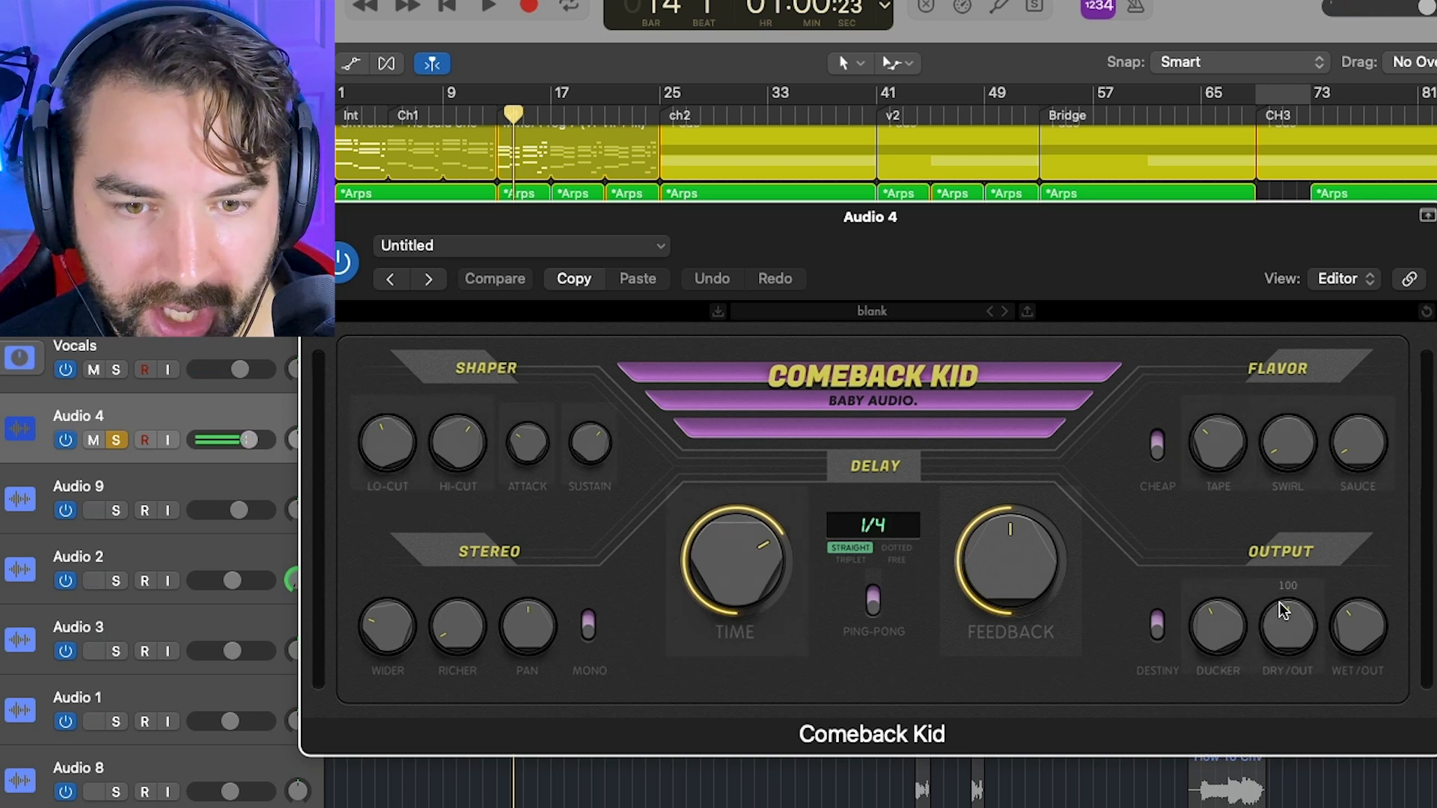
{"action": "mouse_move", "coordinate": [1213, 666]}
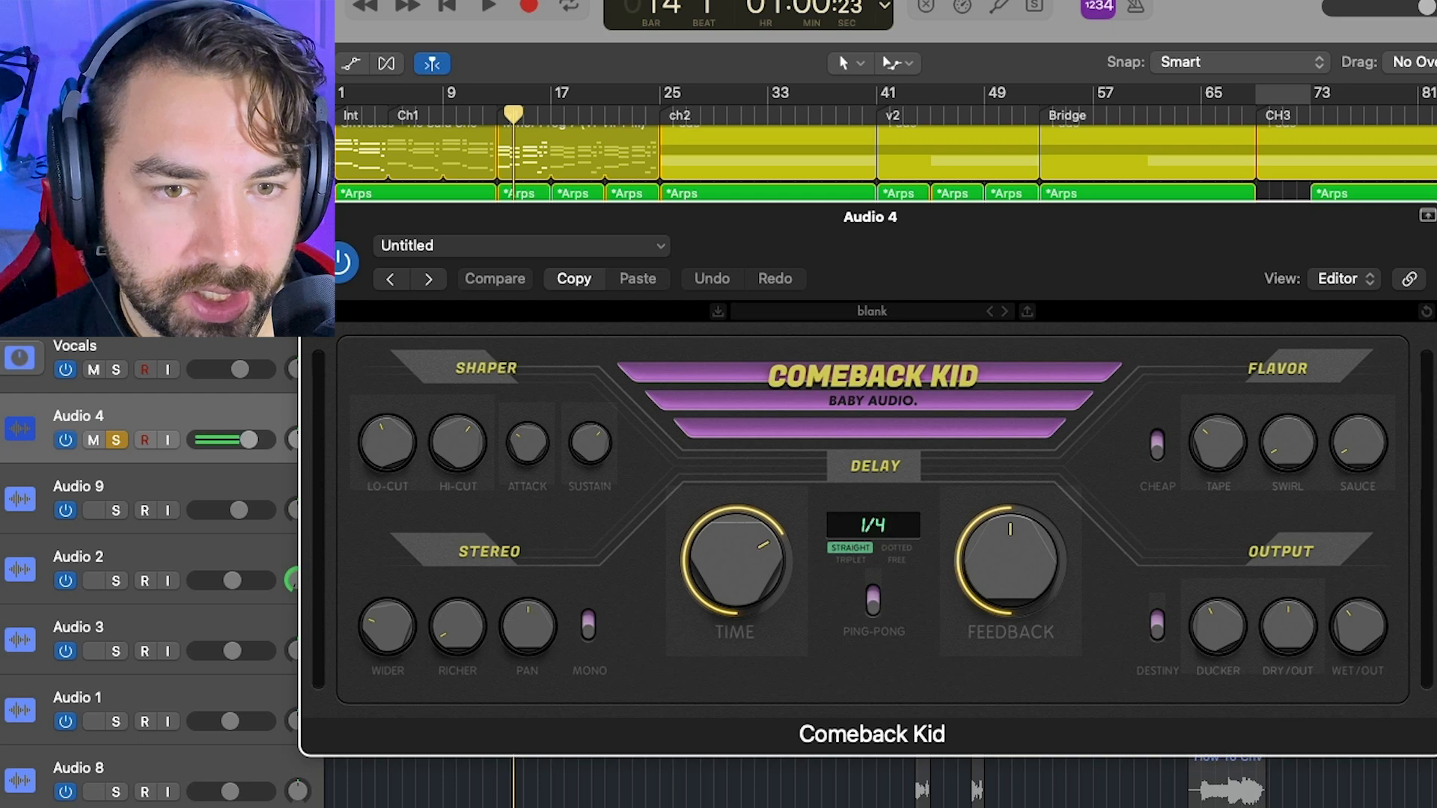
{"action": "left_click", "coordinate": [313, 217]}
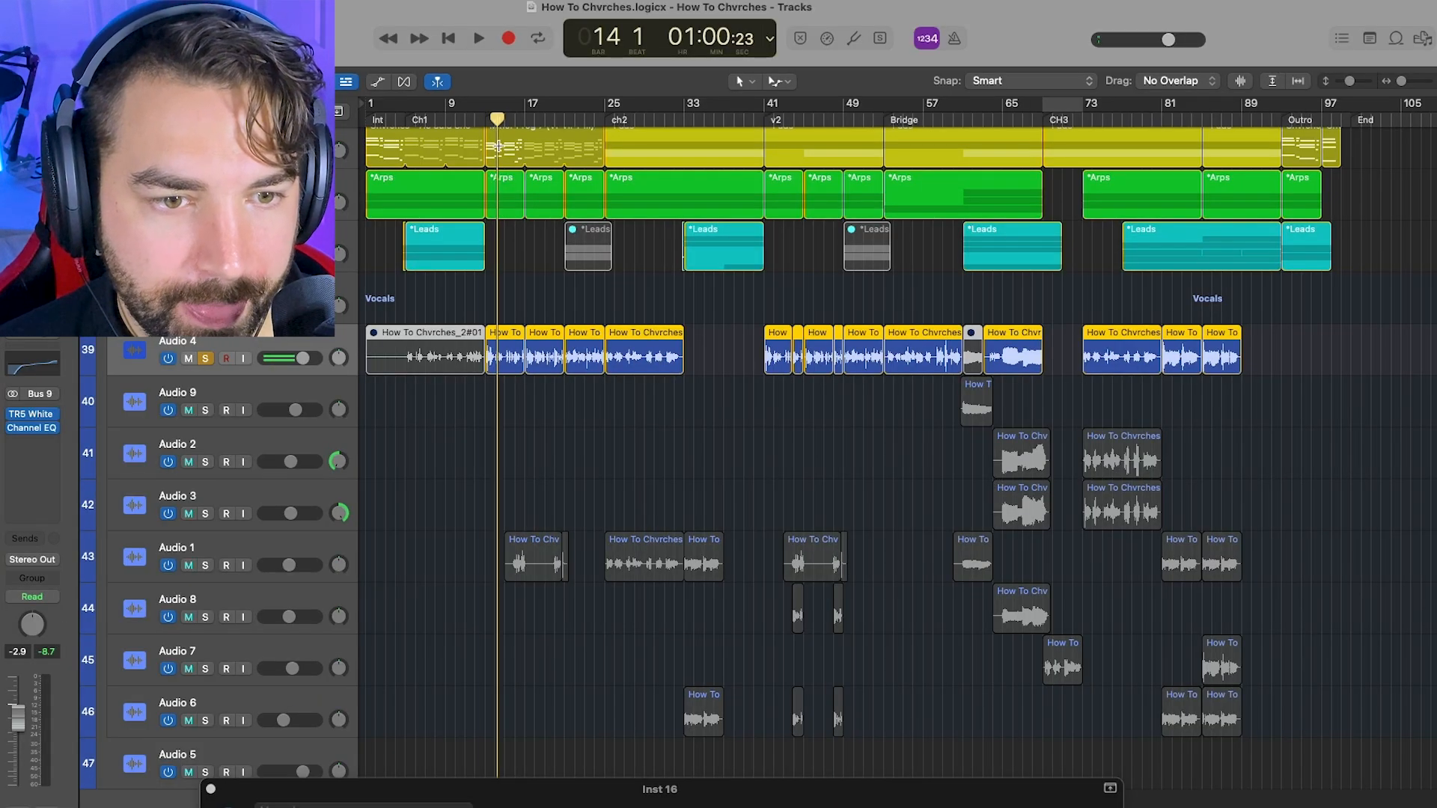
{"action": "key", "text": "space"}
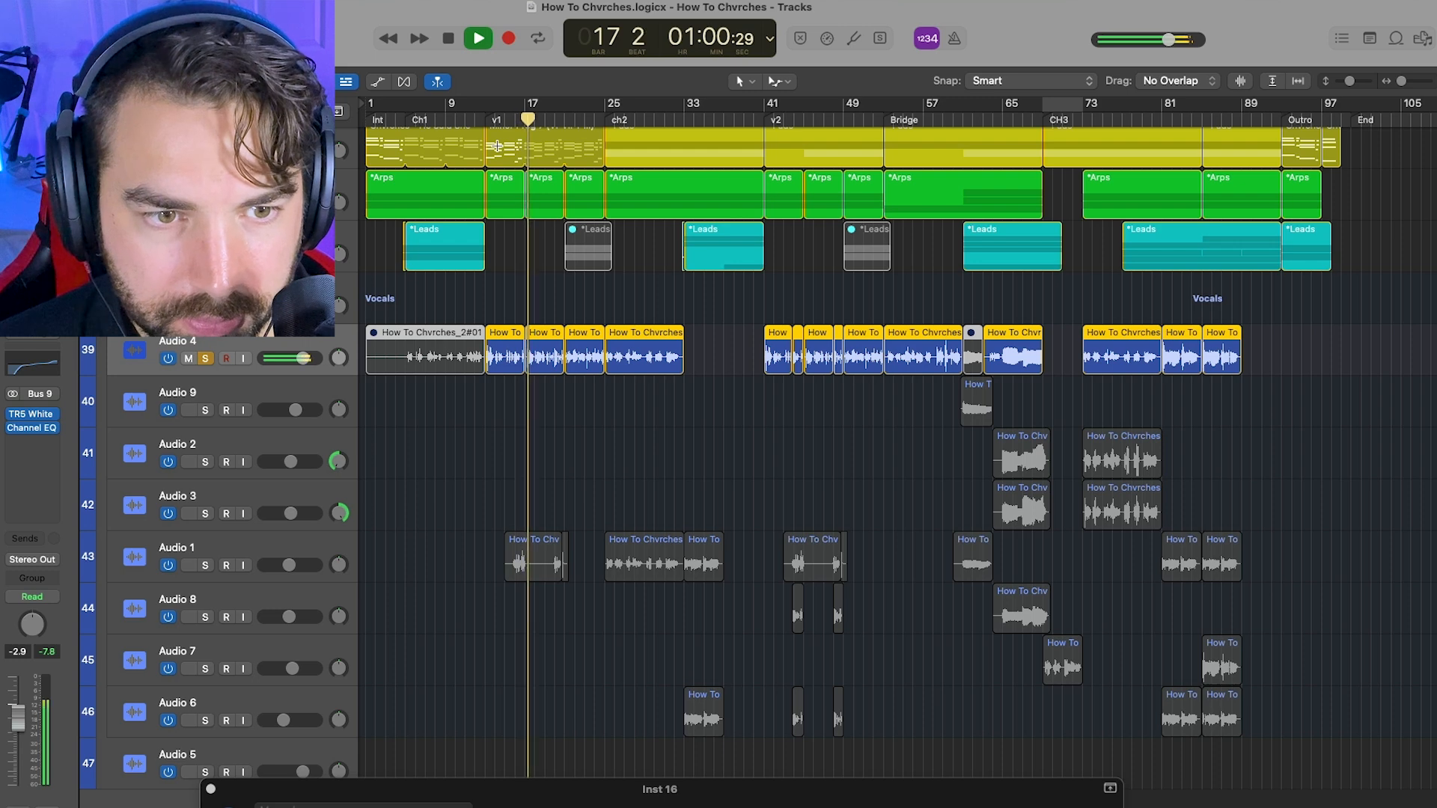
{"action": "key", "text": "space"}
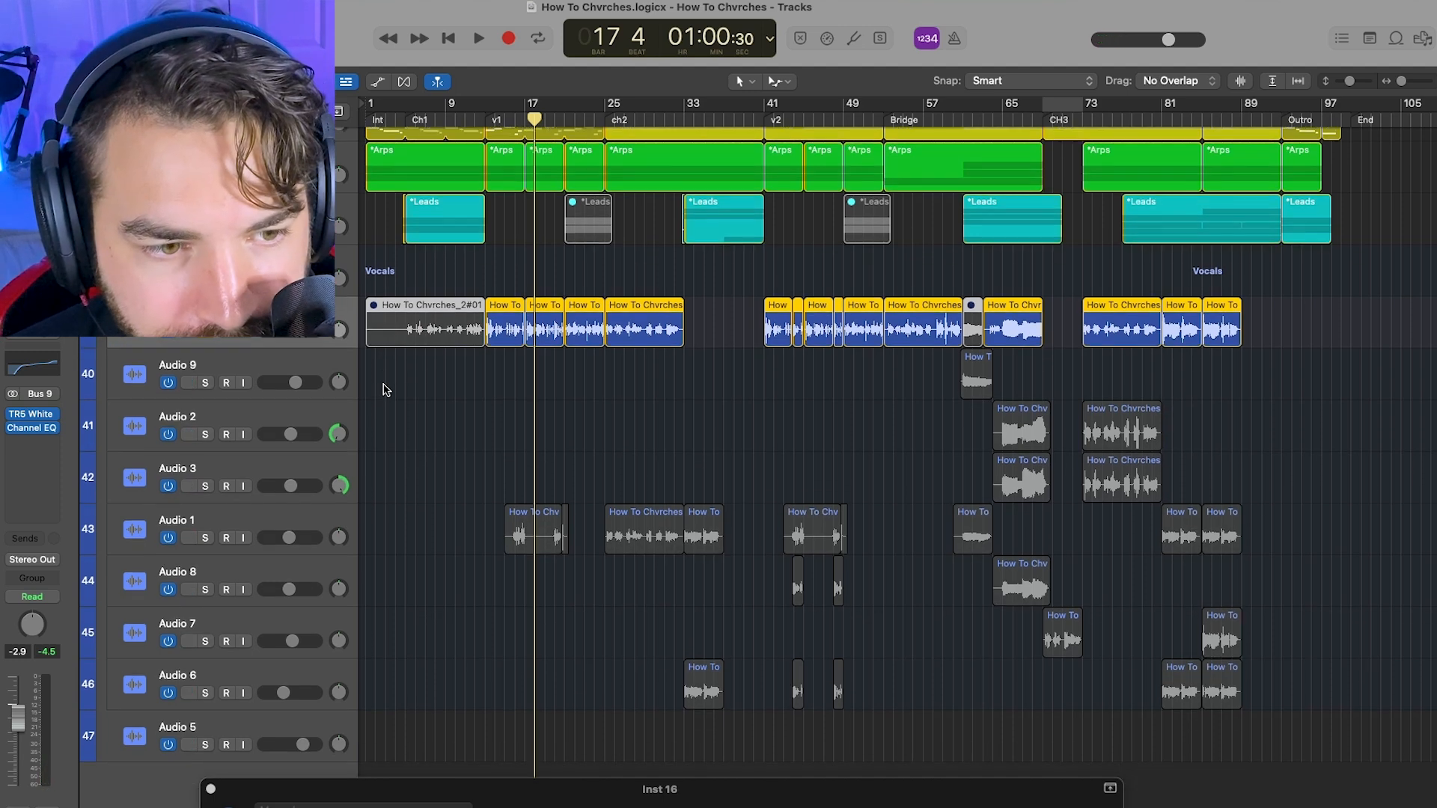
- Select the Audio 1 vocal track, view its Humanoid plug-in with the Robot Dreams preset, and close the window
{"action": "scroll", "coordinate": [379, 385], "scroll_direction": "down", "scroll_amount": 1}
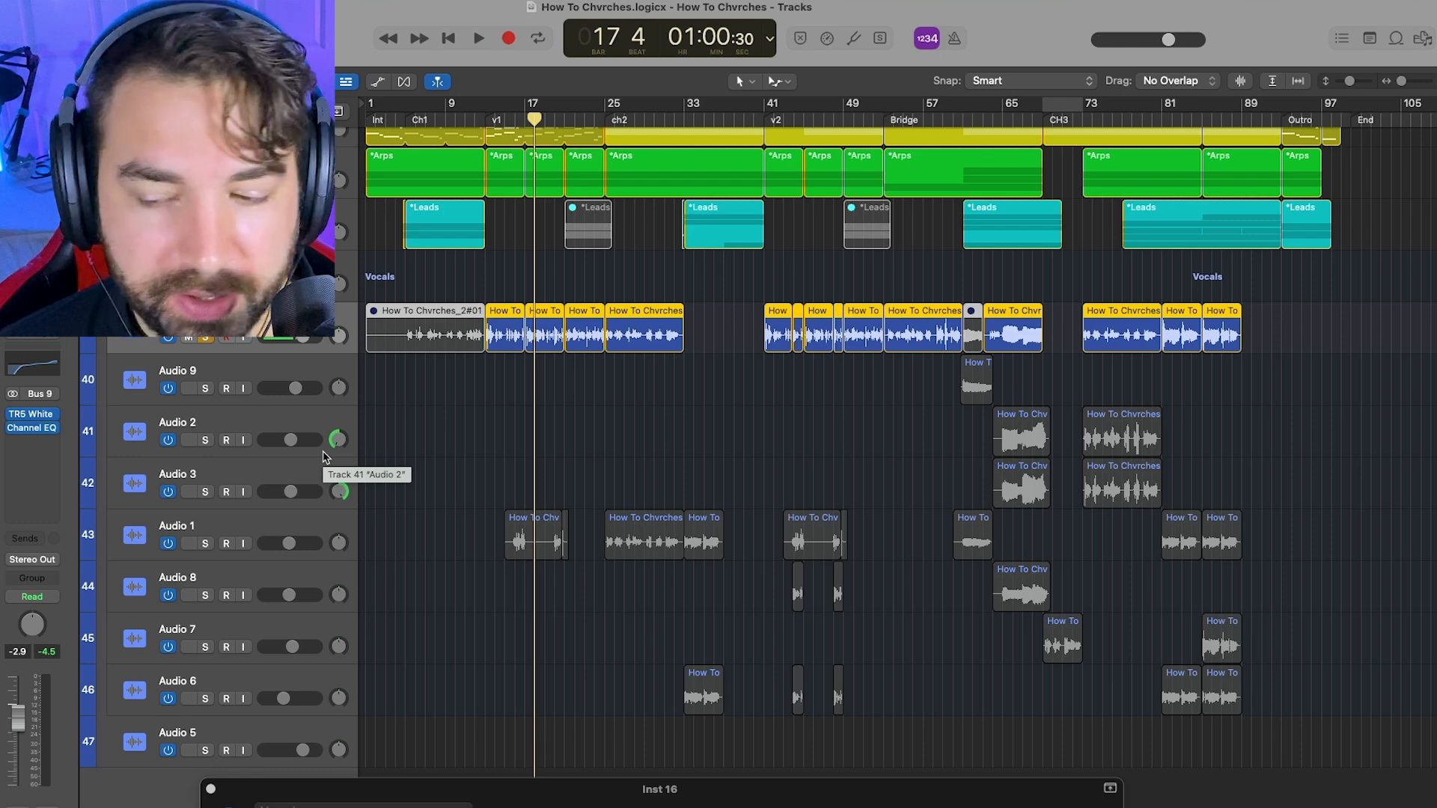
{"action": "left_click", "coordinate": [247, 520]}
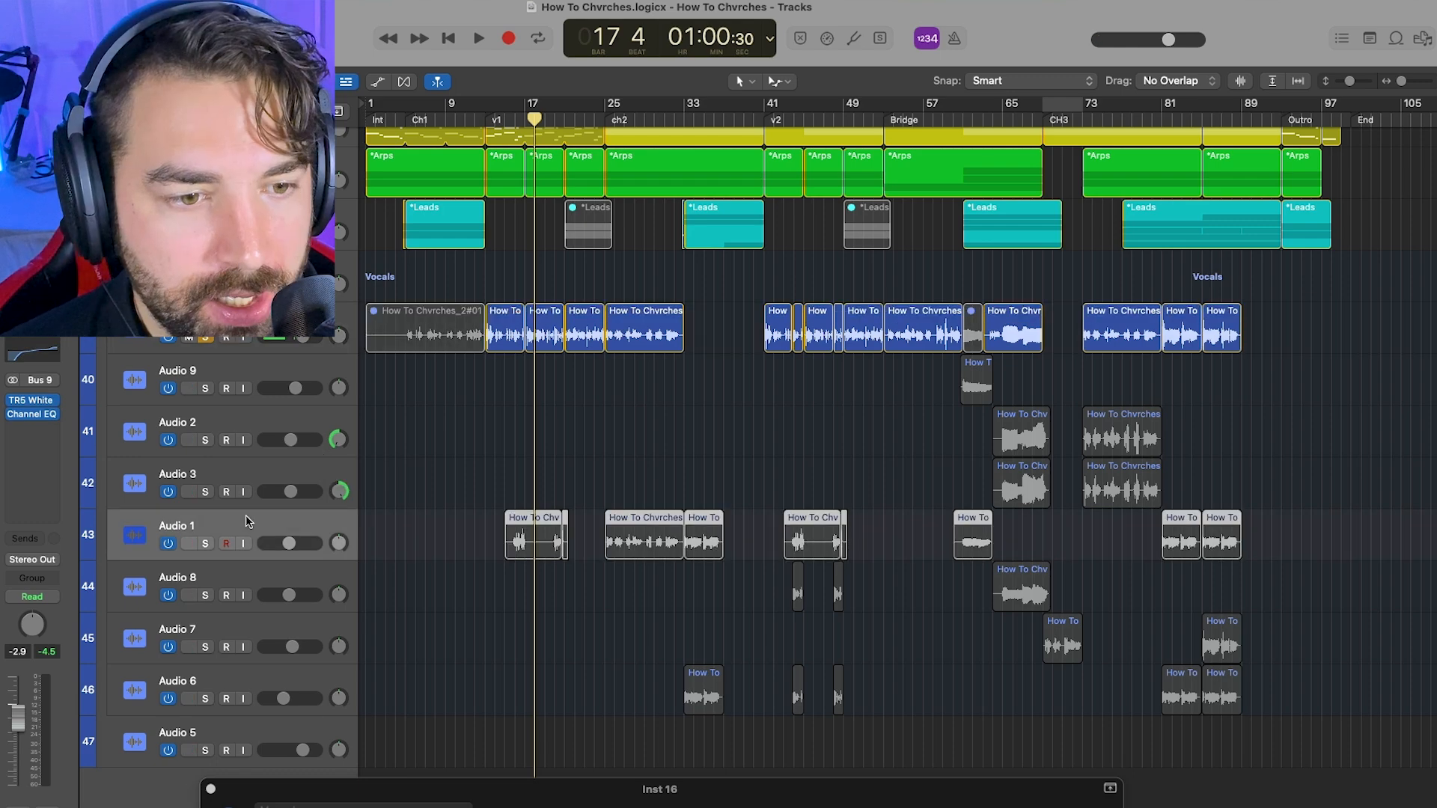
{"action": "left_click", "coordinate": [1, 414]}
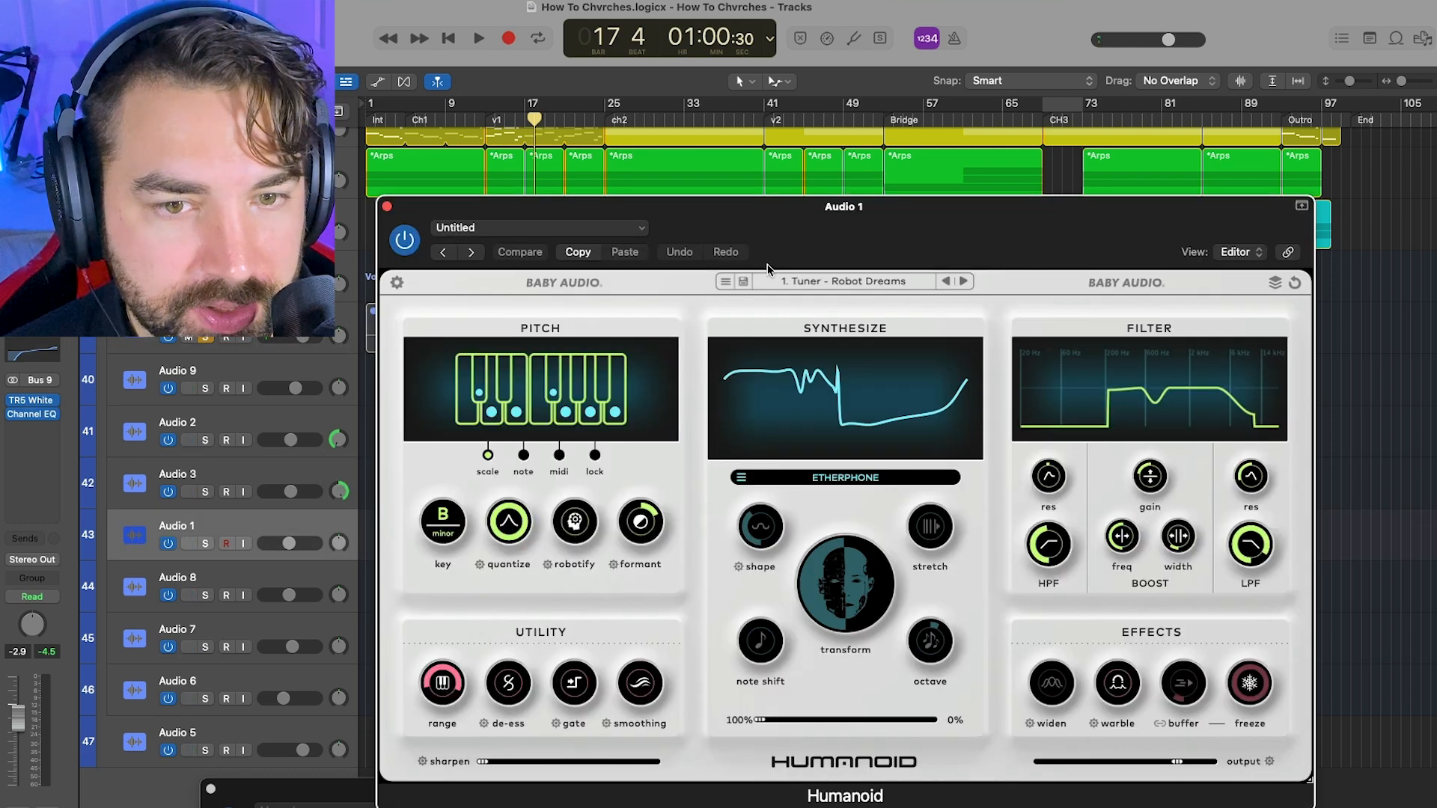
{"action": "left_click_drag", "start_coordinate": [995, 226], "coordinate": [799, 152]}
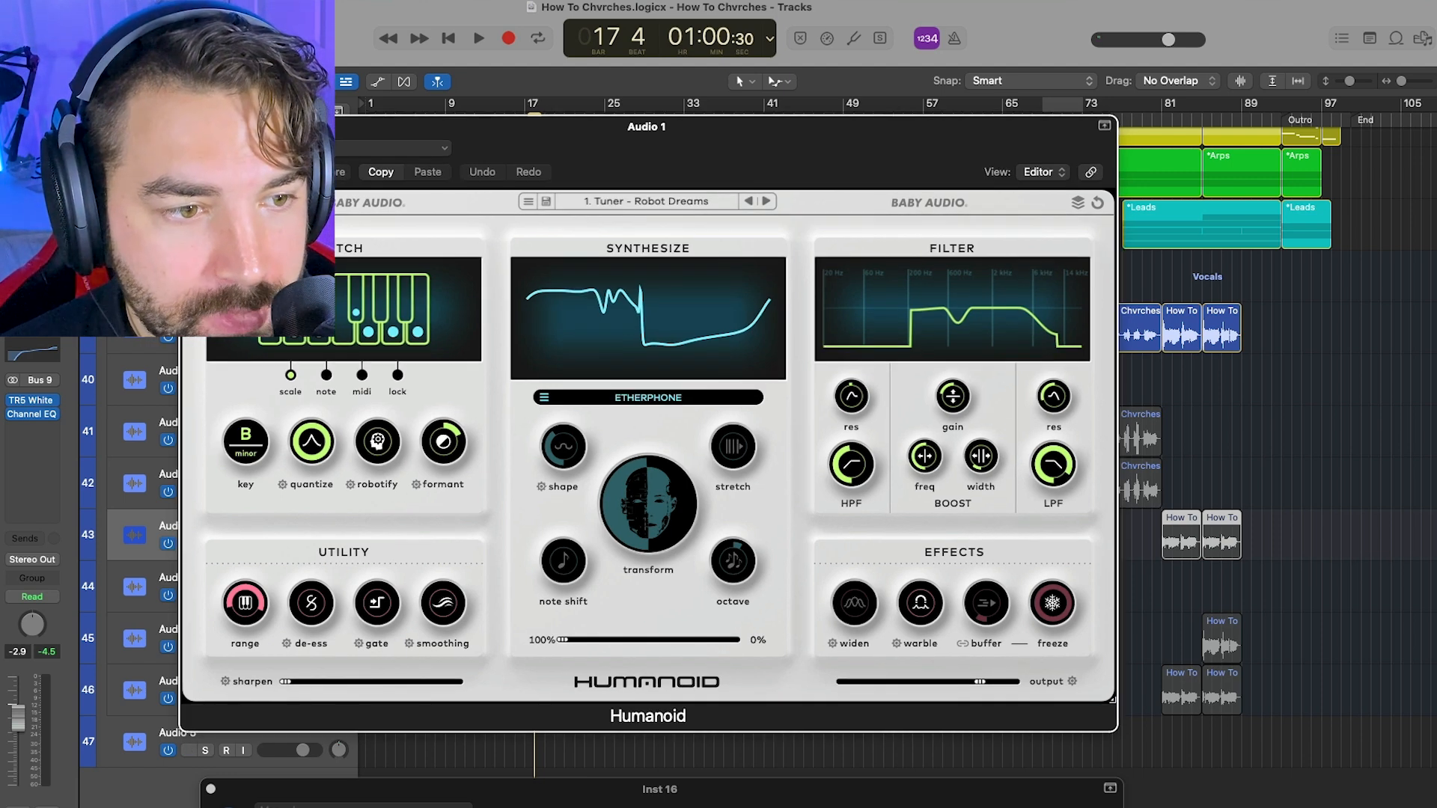
{"action": "key", "text": "super+w"}
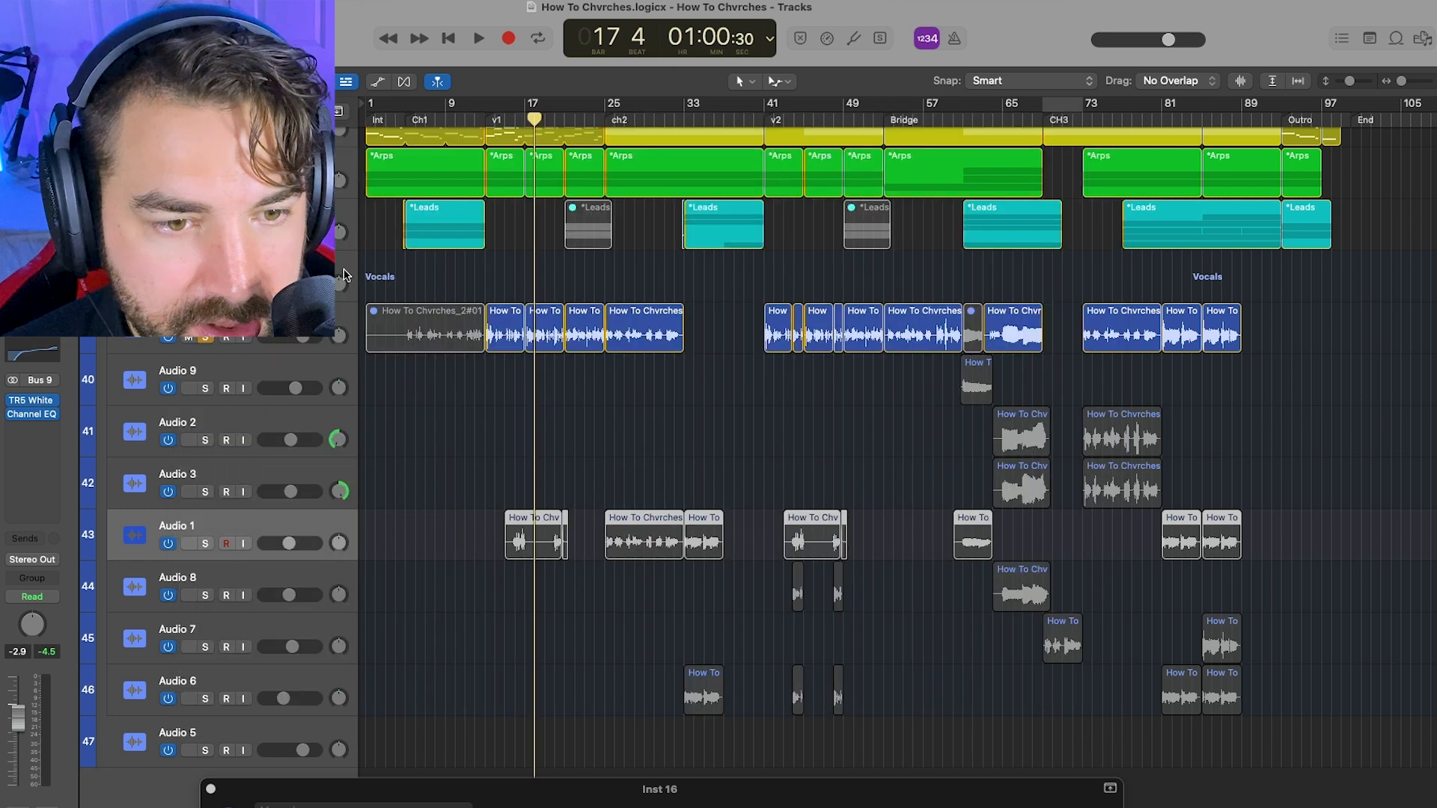
- Solo Audio 1 on its own and play its vocal layer from bar 15 to bar 17
{"action": "left_click", "coordinate": [205, 543]}
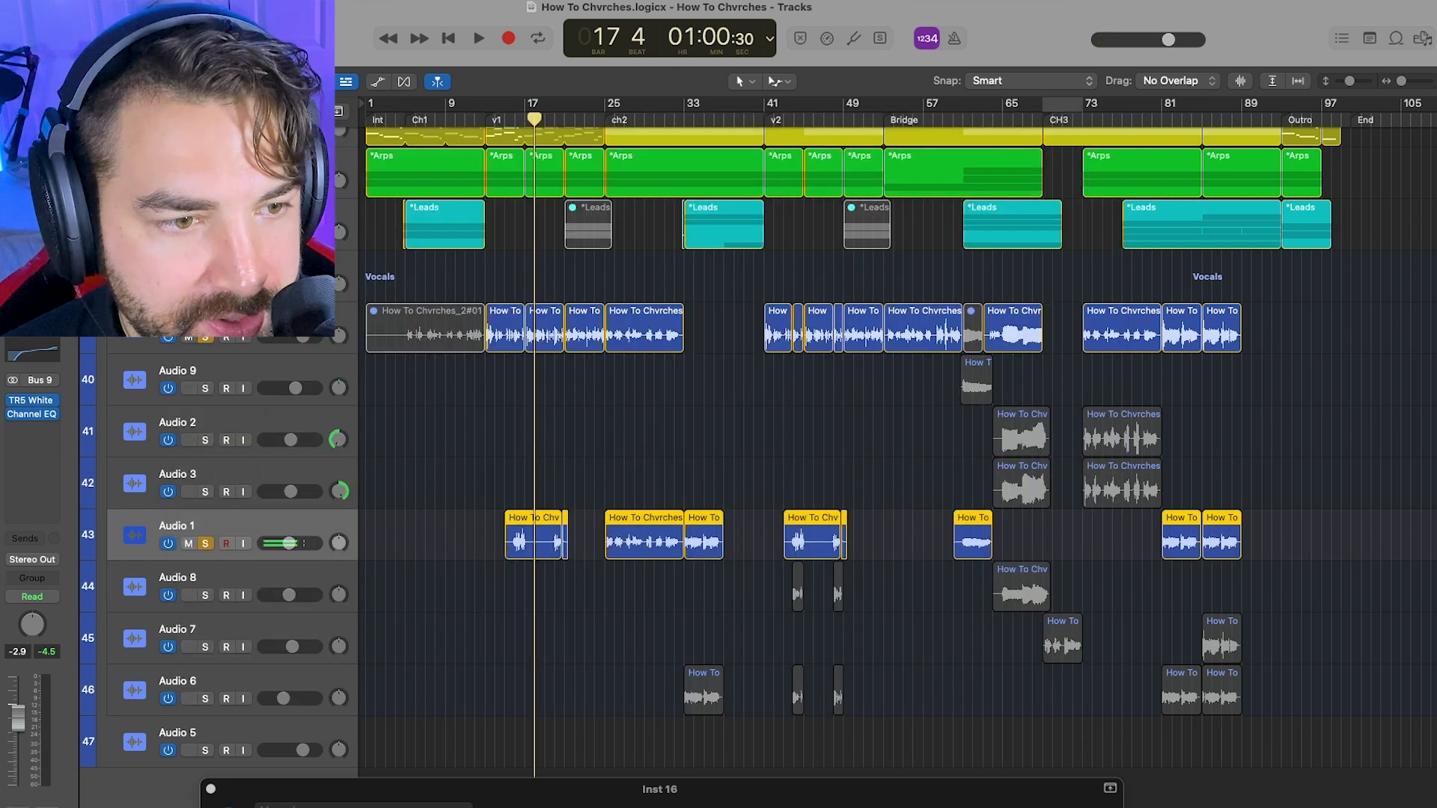
{"action": "left_click", "coordinate": [2, 414]}
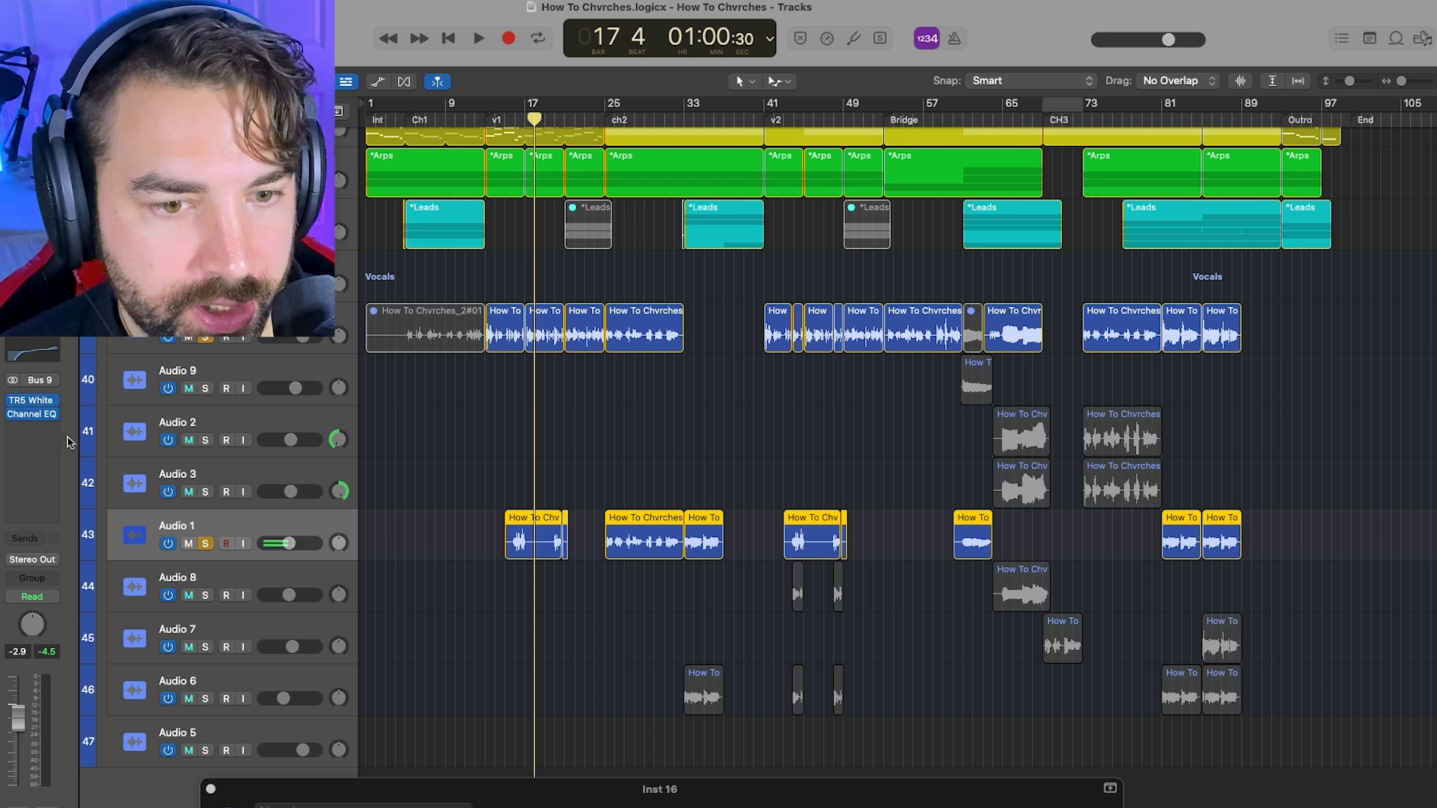
{"action": "key", "text": "super+w"}
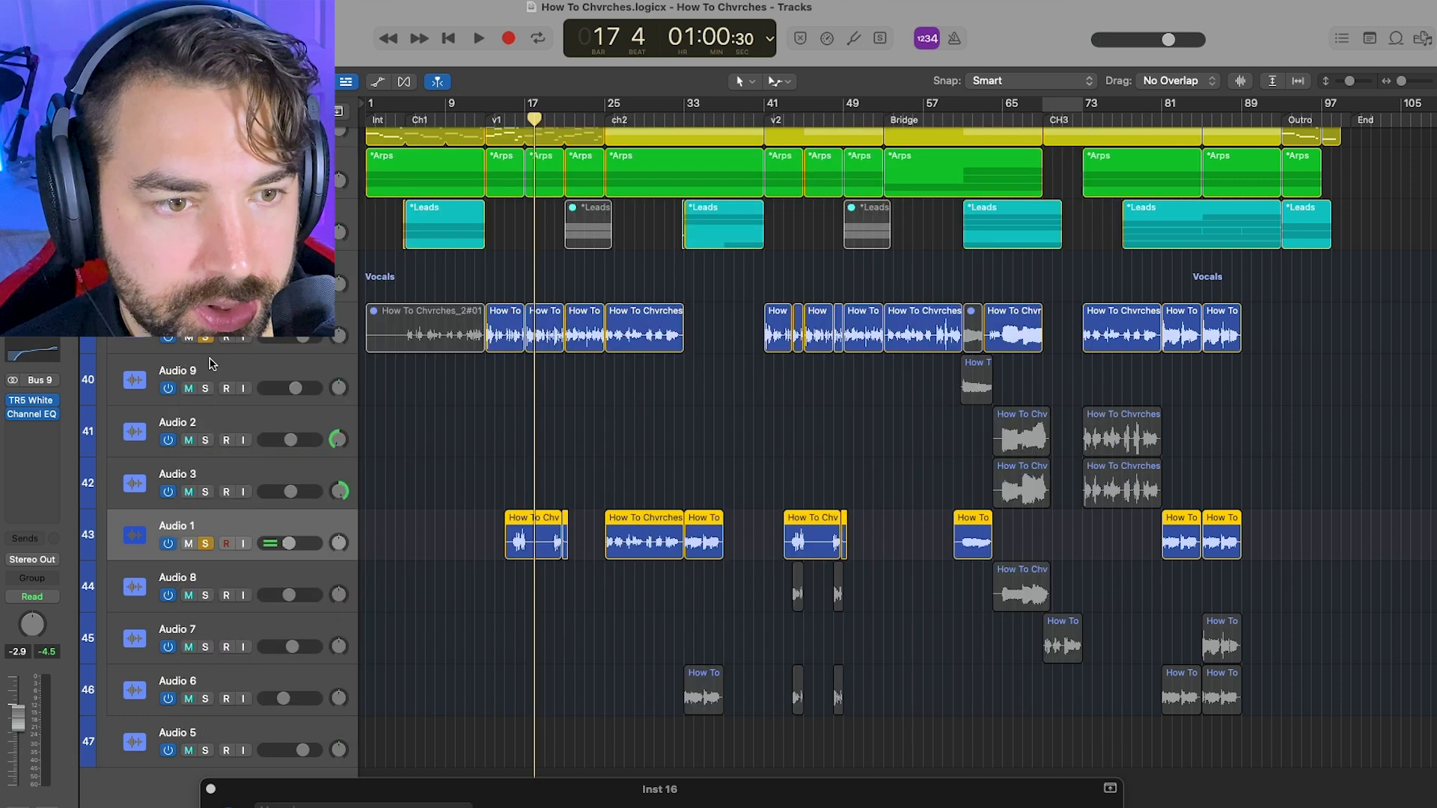
{"action": "left_click_drag", "start_coordinate": [523, 121], "coordinate": [507, 120]}
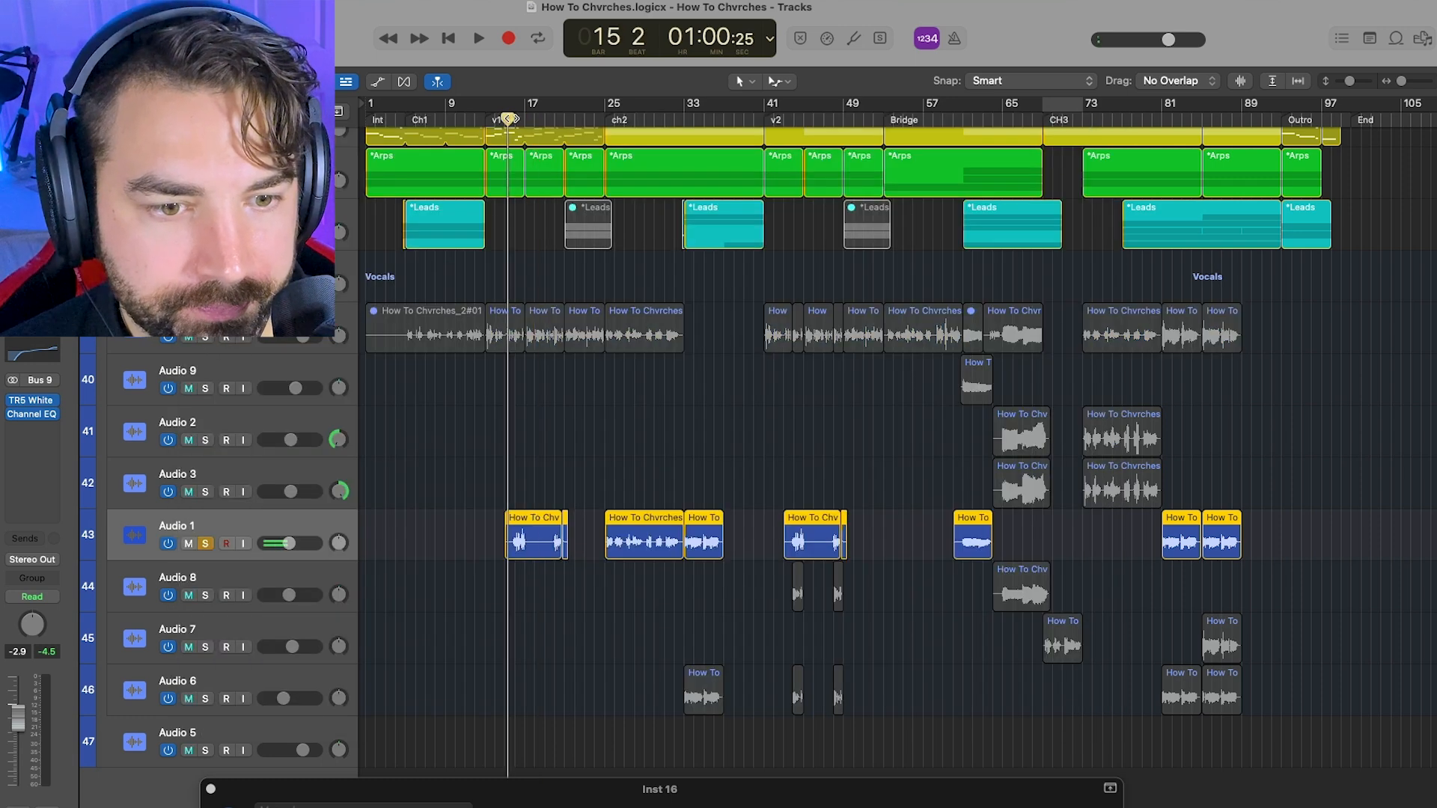
{"action": "key", "text": "space"}
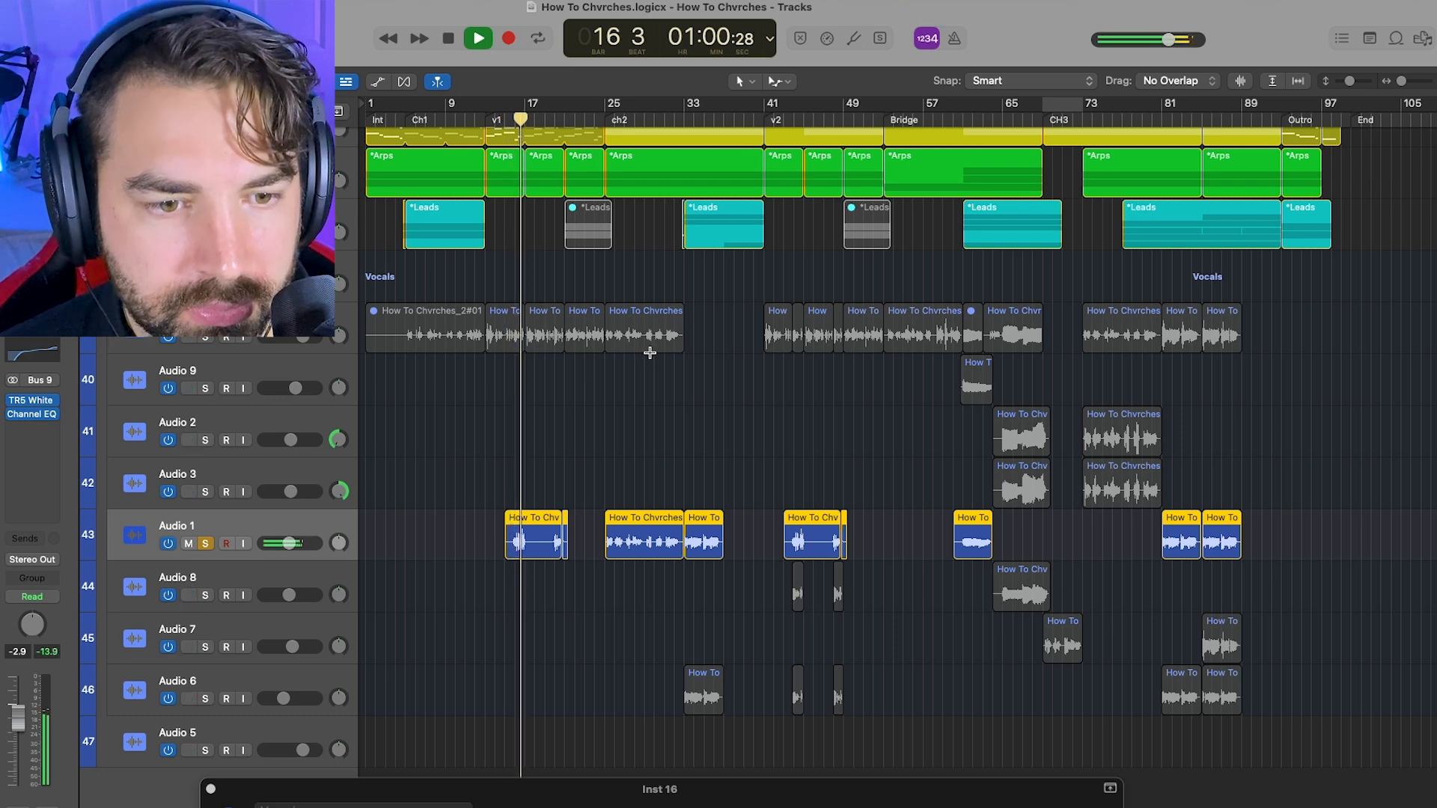
{"action": "key", "text": "space"}
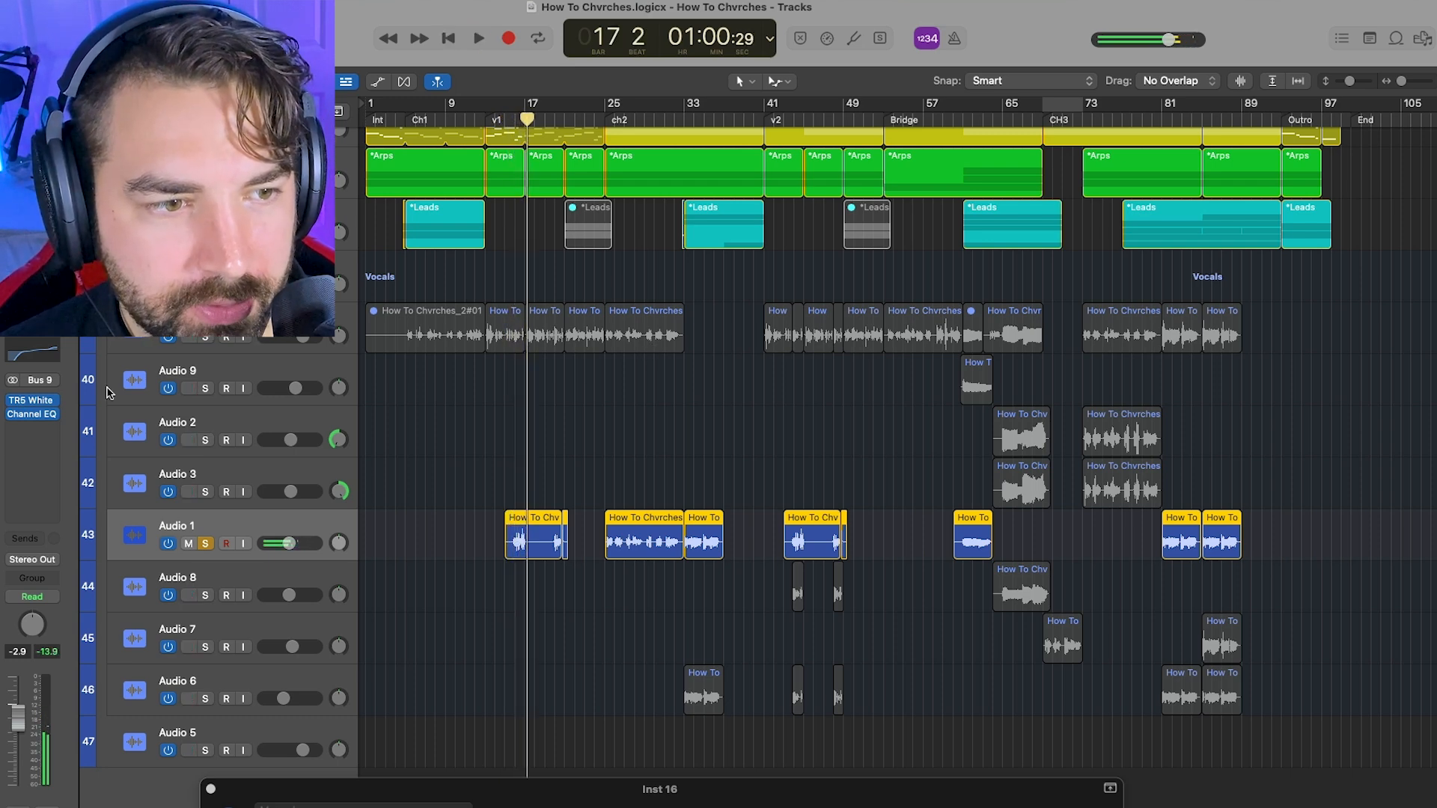
- Replay the soloed Audio 1 from bar 15 and bring its Humanoid window into view before stopping playback
{"action": "left_click_drag", "start_coordinate": [529, 119], "coordinate": [507, 120]}
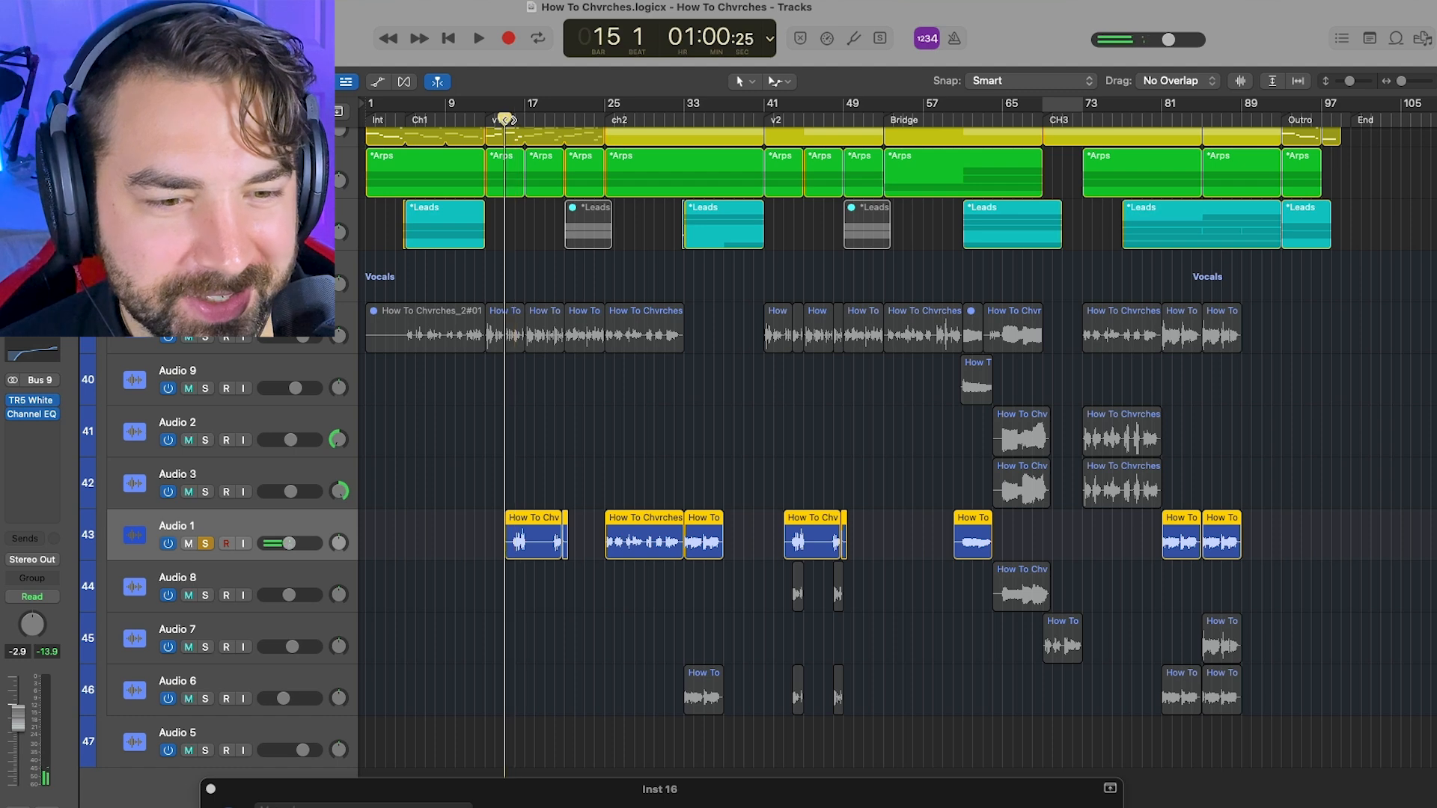
{"action": "key", "text": "space"}
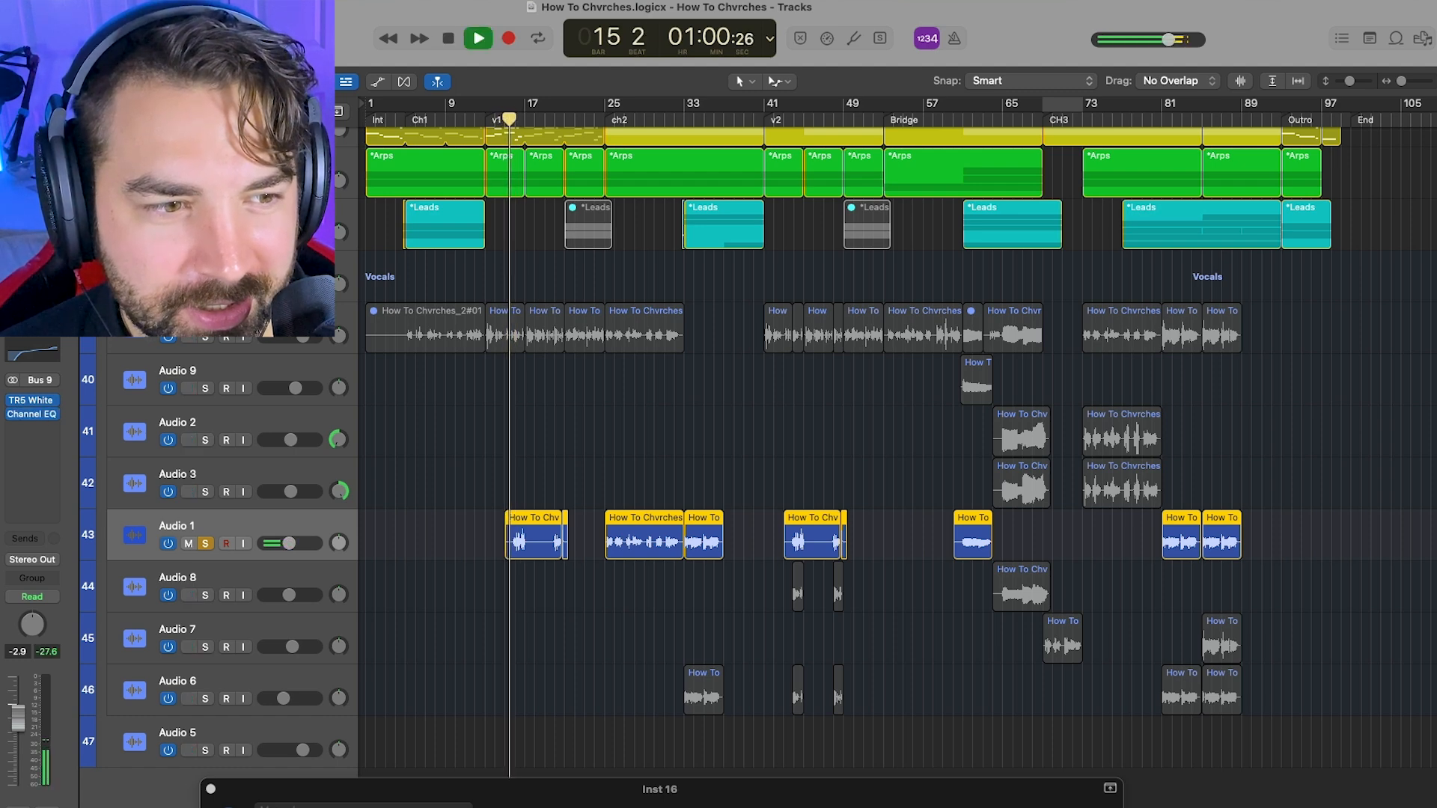
{"action": "key", "text": "v"}
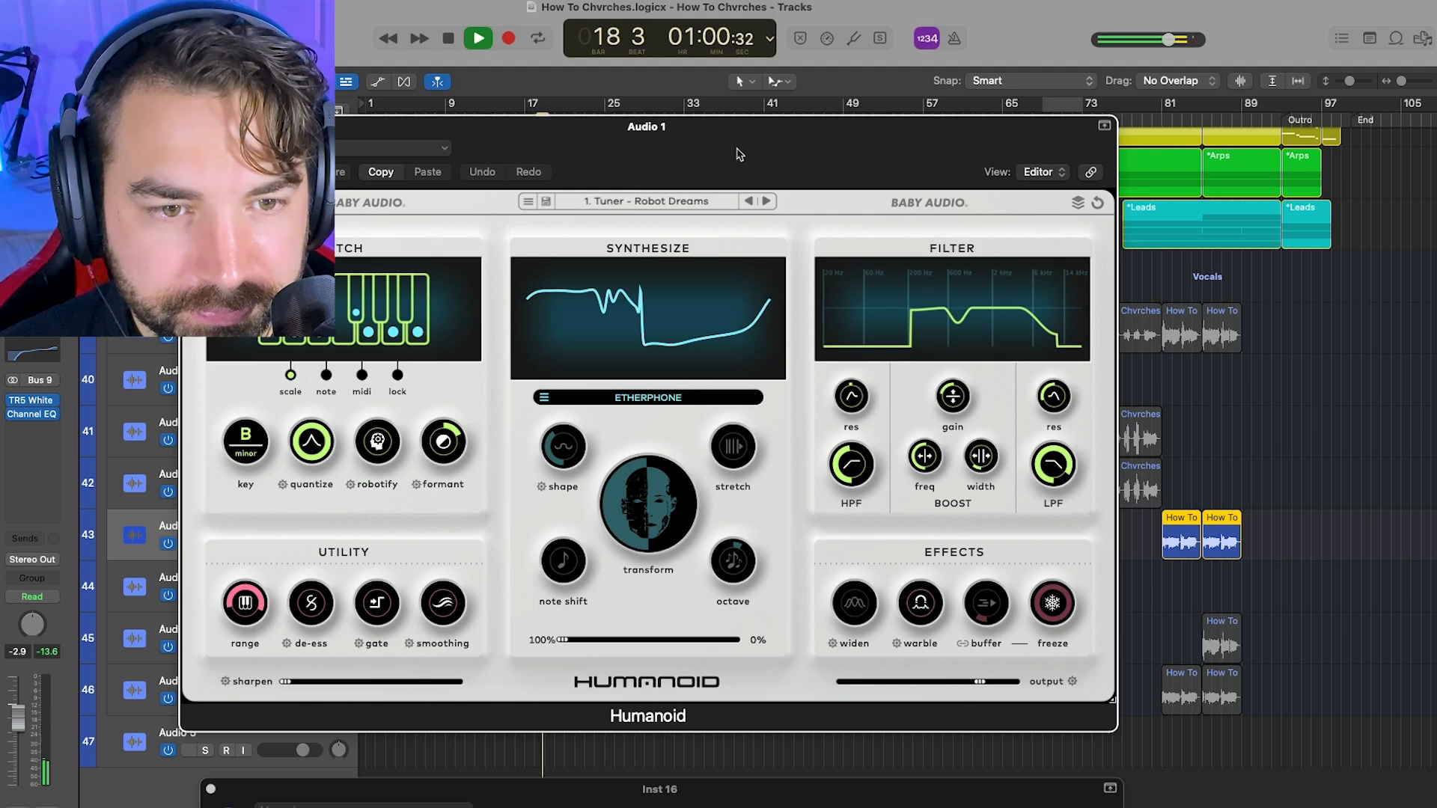
{"action": "key", "text": "space"}
- Reposition the Humanoid window on Audio 1 to reach its bypass control, switch the plug-in on, and close it
{"action": "left_click_drag", "start_coordinate": [548, 130], "coordinate": [494, 520]}
{"action": "left_click_drag", "start_coordinate": [681, 267], "coordinate": [658, 604]}
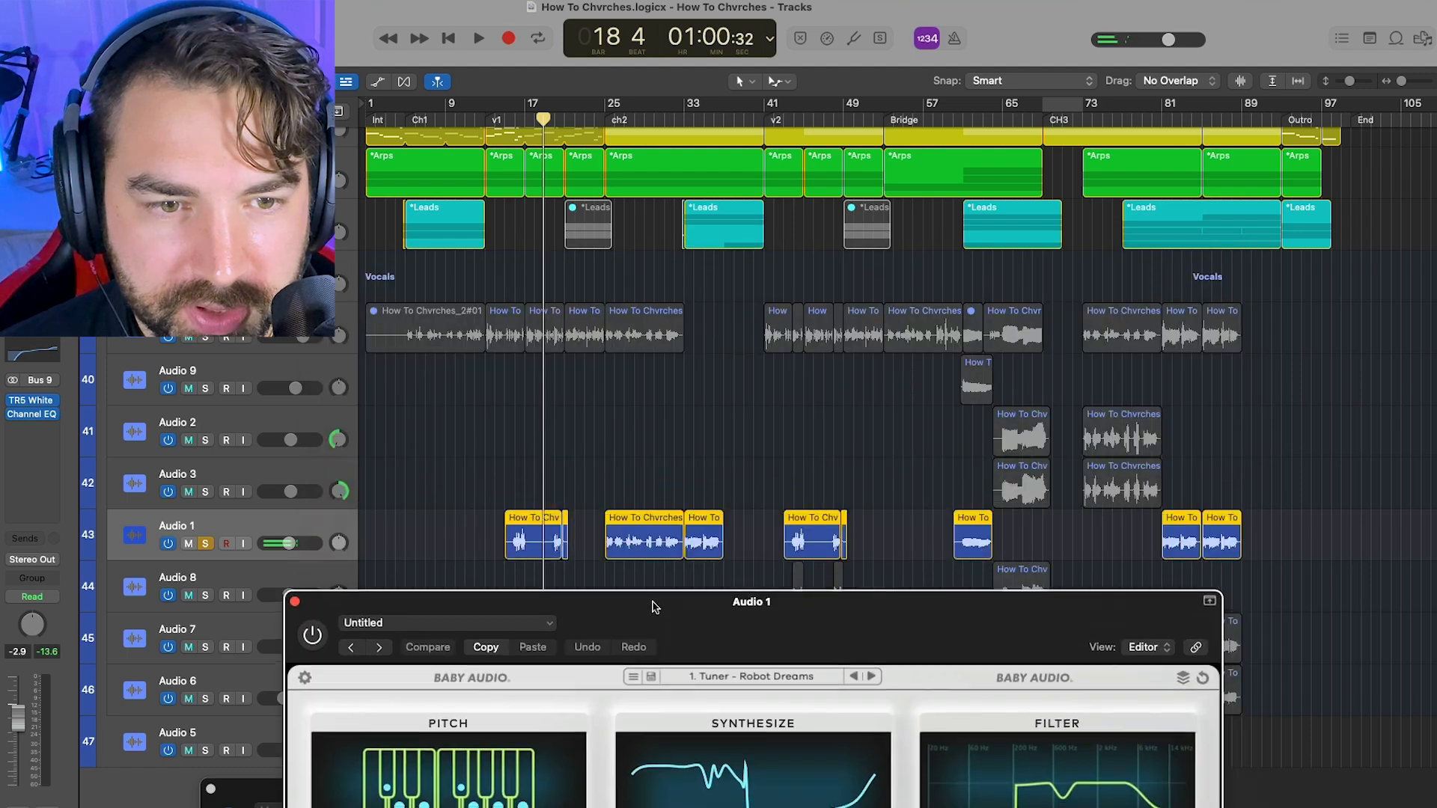
{"action": "left_click_drag", "start_coordinate": [782, 626], "coordinate": [814, 297]}
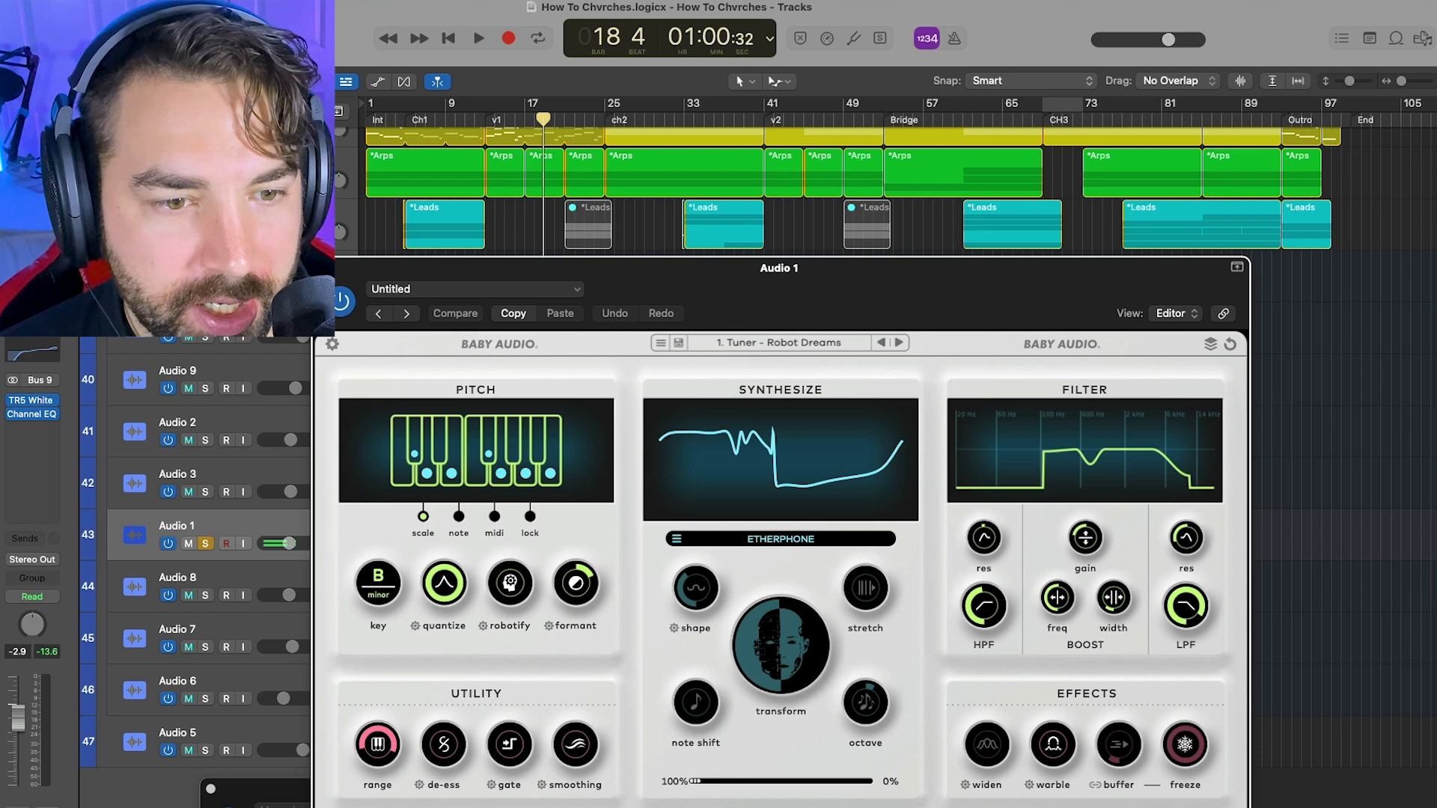
{"action": "left_click", "coordinate": [323, 268]}
- Place the playhead at bar 16 and close the leftover Inst 16 plug-in window
{"action": "mouse_move", "coordinate": [518, 118]}
{"action": "left_mouse_down"}
{"action": "mouse_move", "coordinate": [501, 118]}
{"action": "mouse_move", "coordinate": [515, 120]}
{"action": "left_mouse_up"}
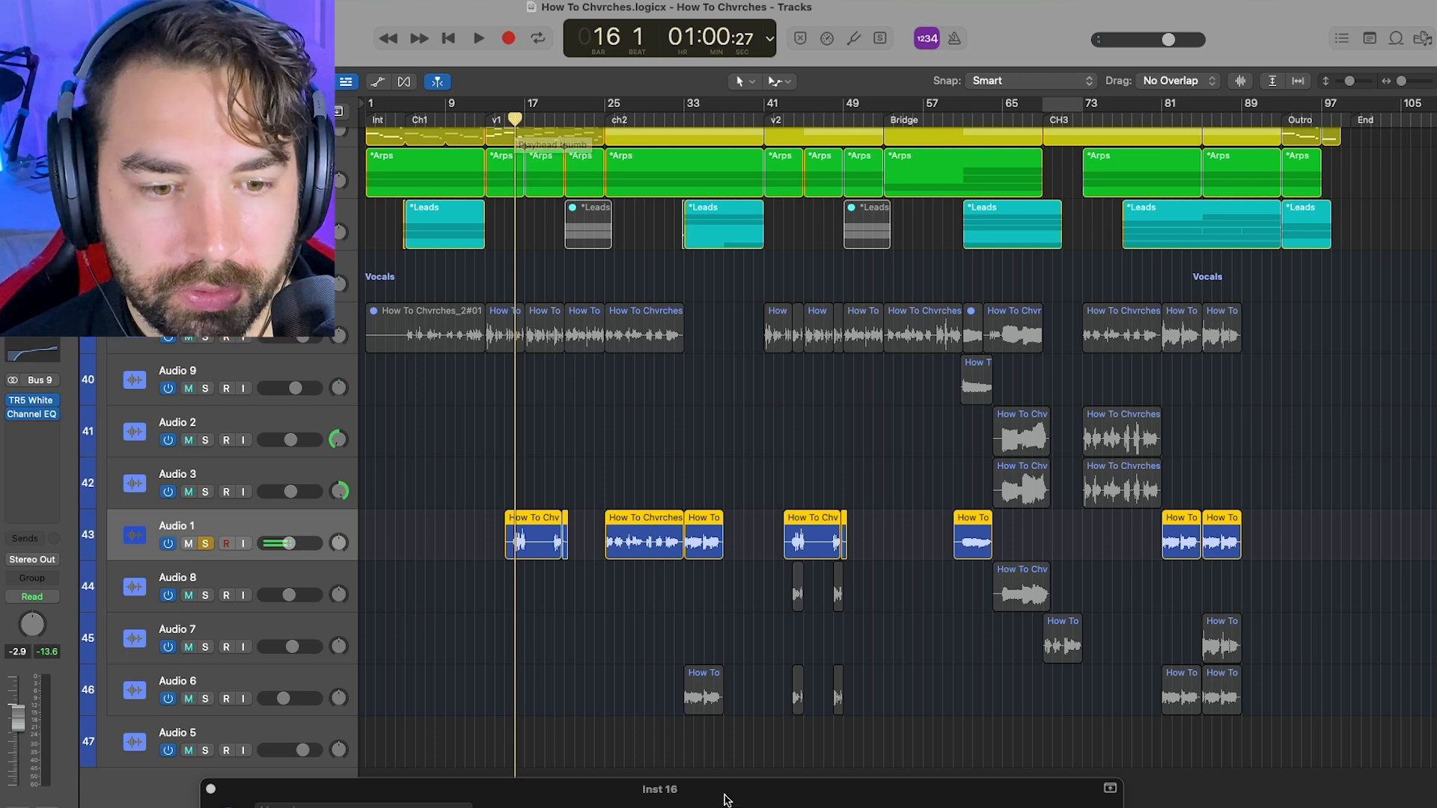
{"action": "left_click_drag", "start_coordinate": [723, 794], "coordinate": [769, 479]}
{"action": "left_click", "coordinate": [256, 471]}
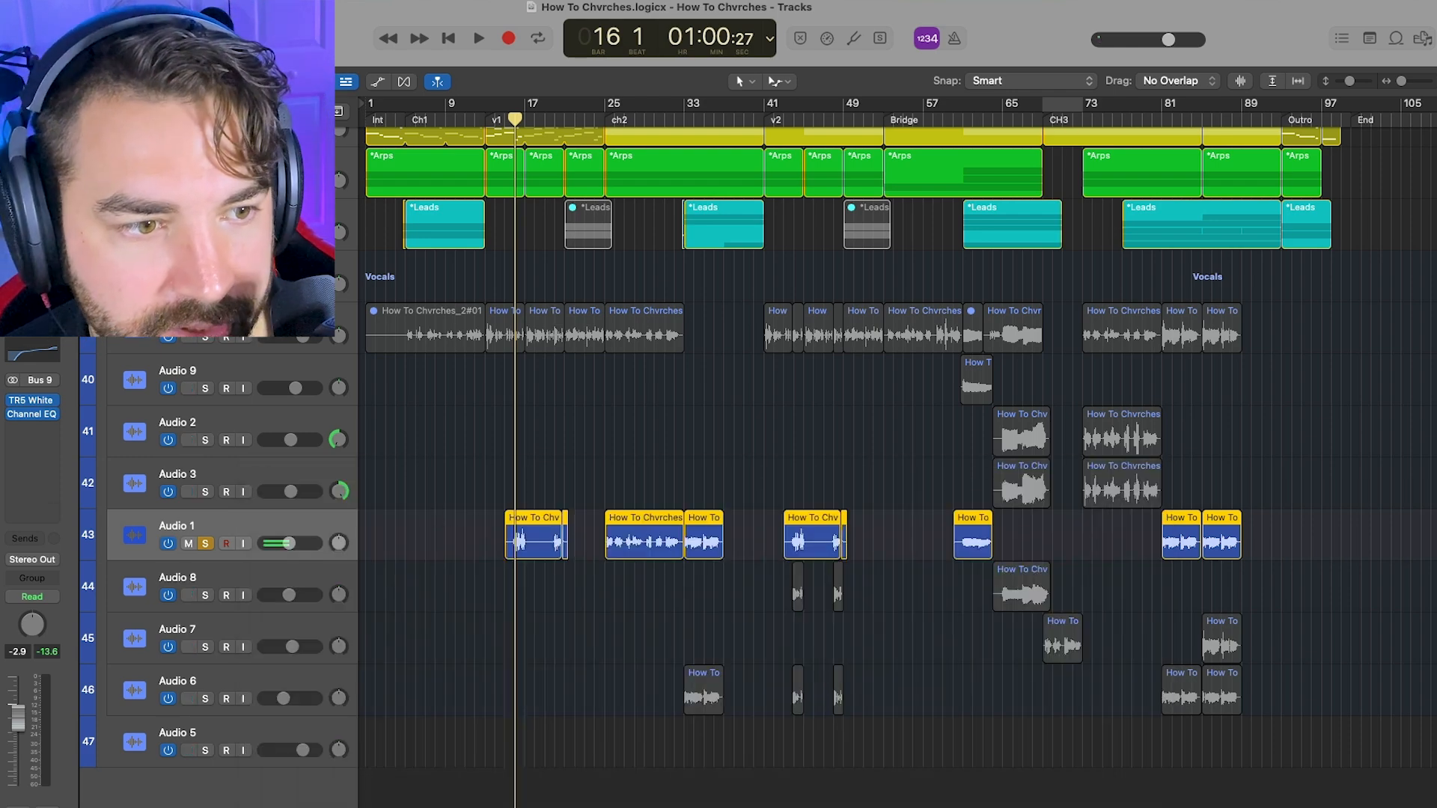
- Open the Humanoid window on Audio 1, move it clear of the tracks, and play the soloed layer through bar 29
{"action": "left_click", "coordinate": [3, 430]}
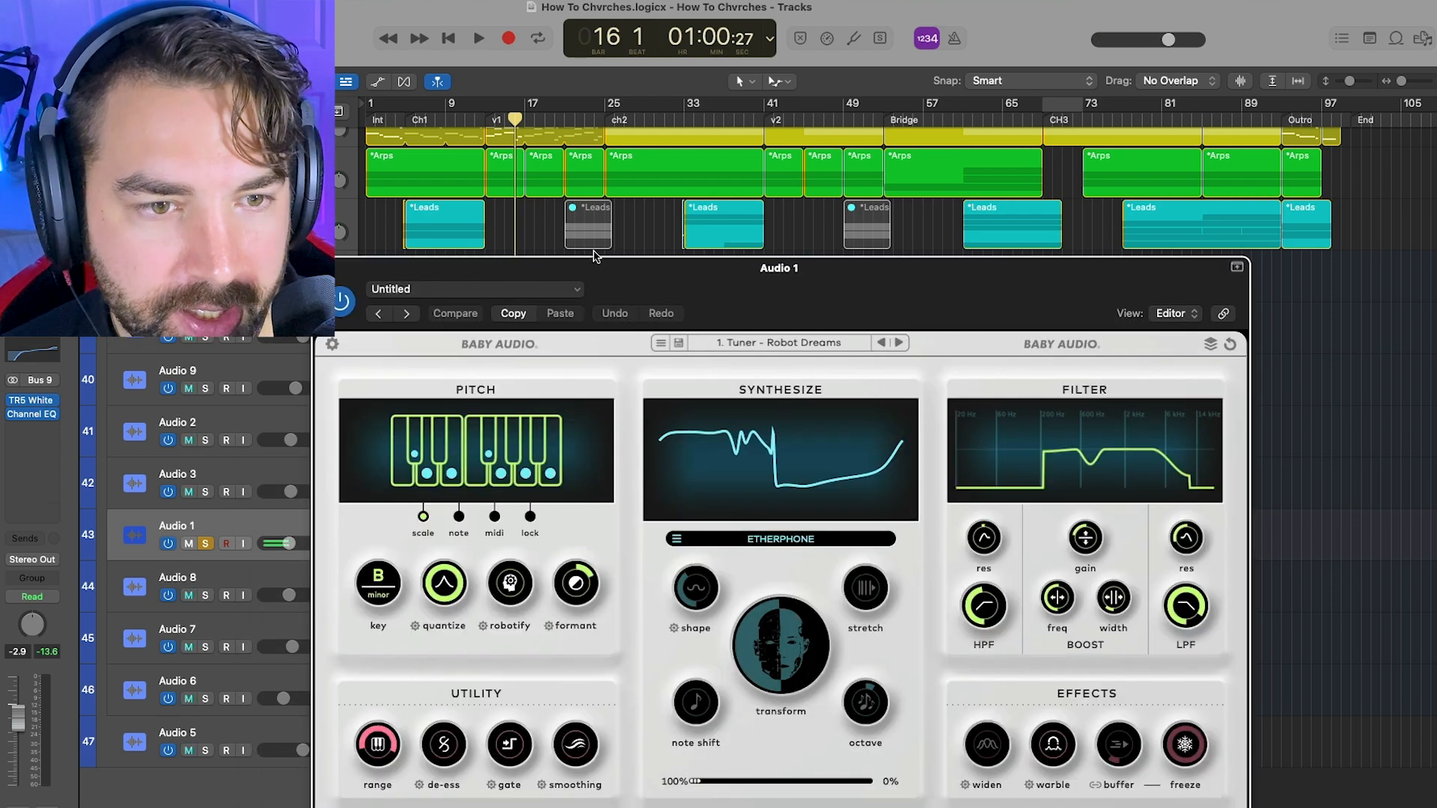
{"action": "left_click_drag", "start_coordinate": [588, 265], "coordinate": [586, 716]}
{"action": "left_click", "coordinate": [604, 108]}
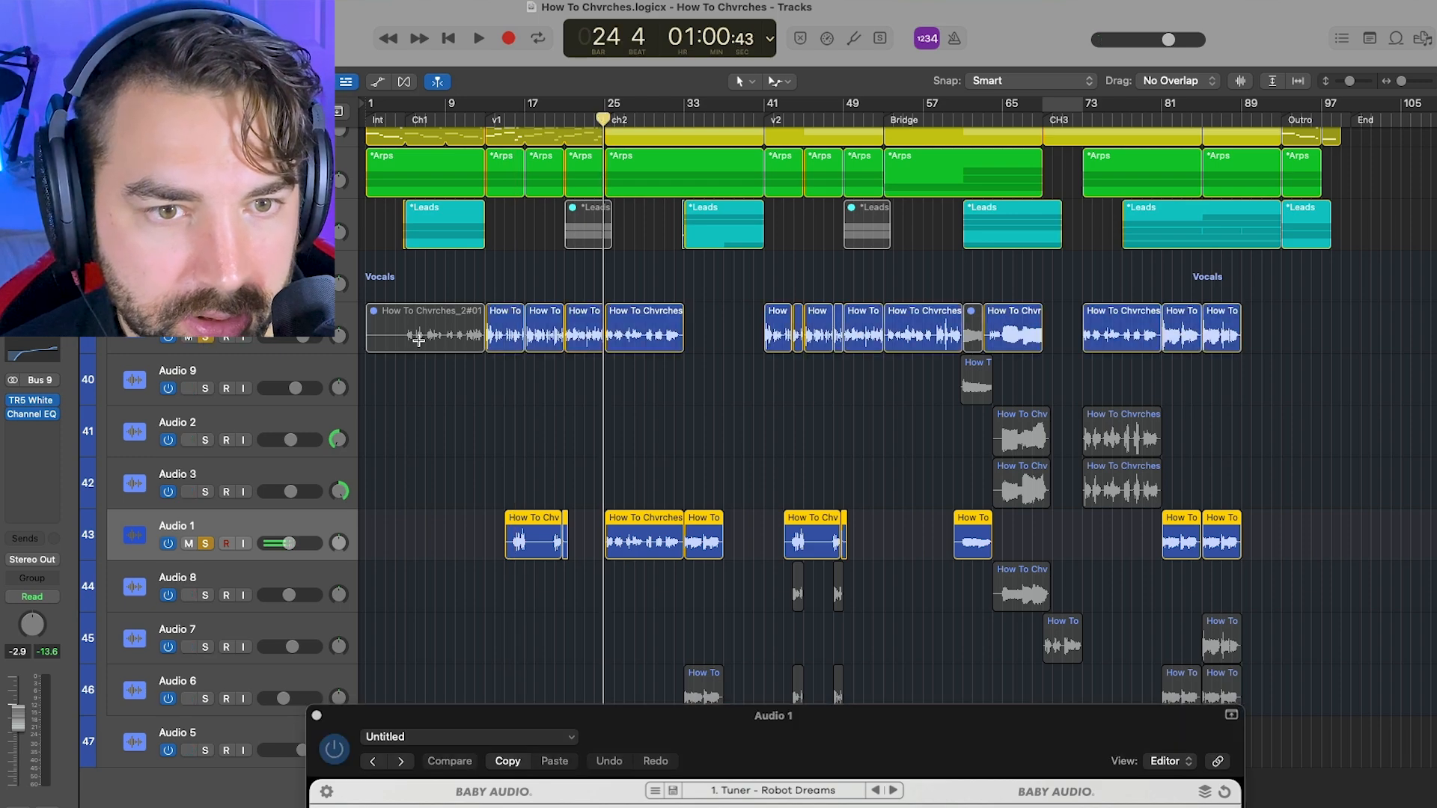
{"action": "key", "text": "space"}
{"action": "left_click_drag", "start_coordinate": [827, 723], "coordinate": [752, 807]}
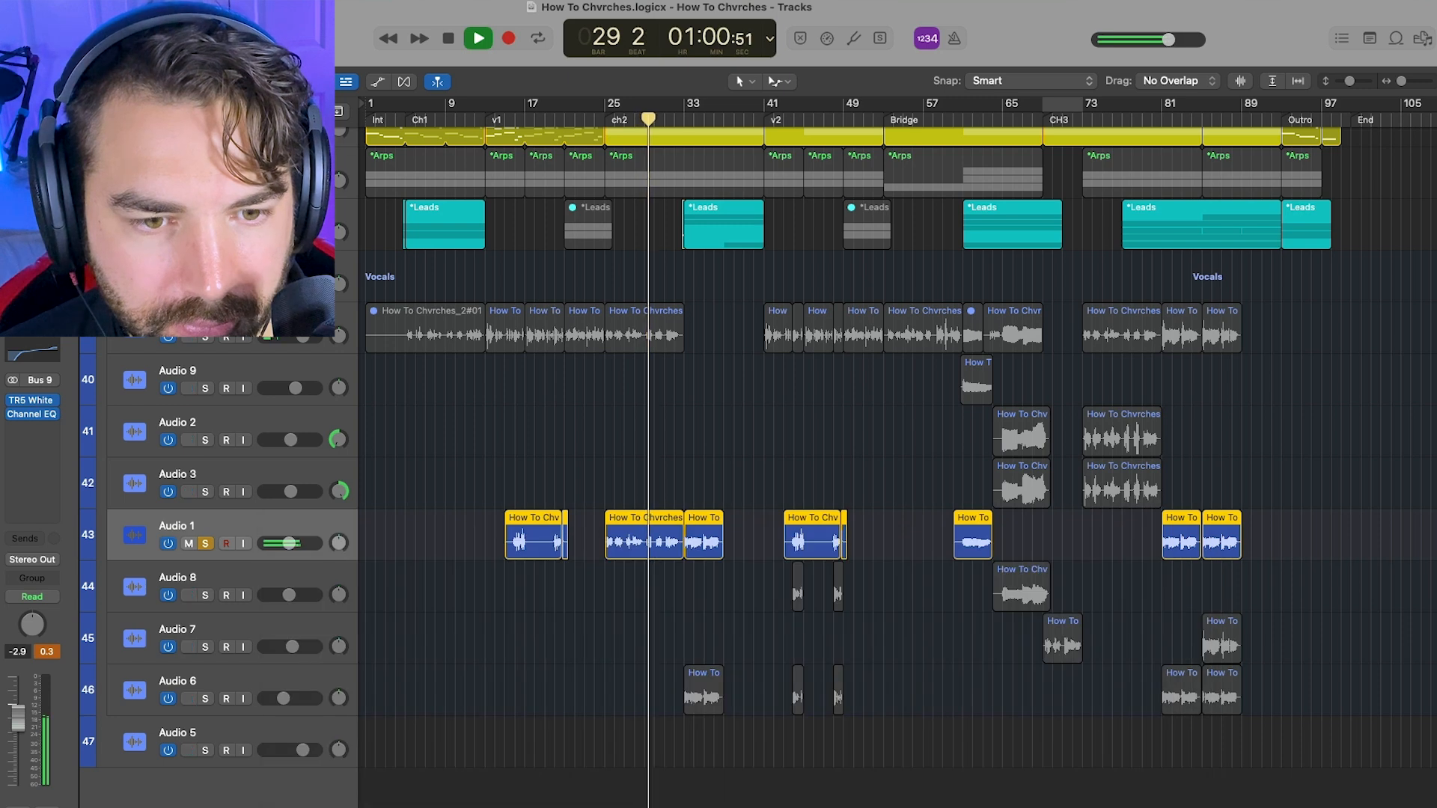
{"action": "key", "text": "space"}
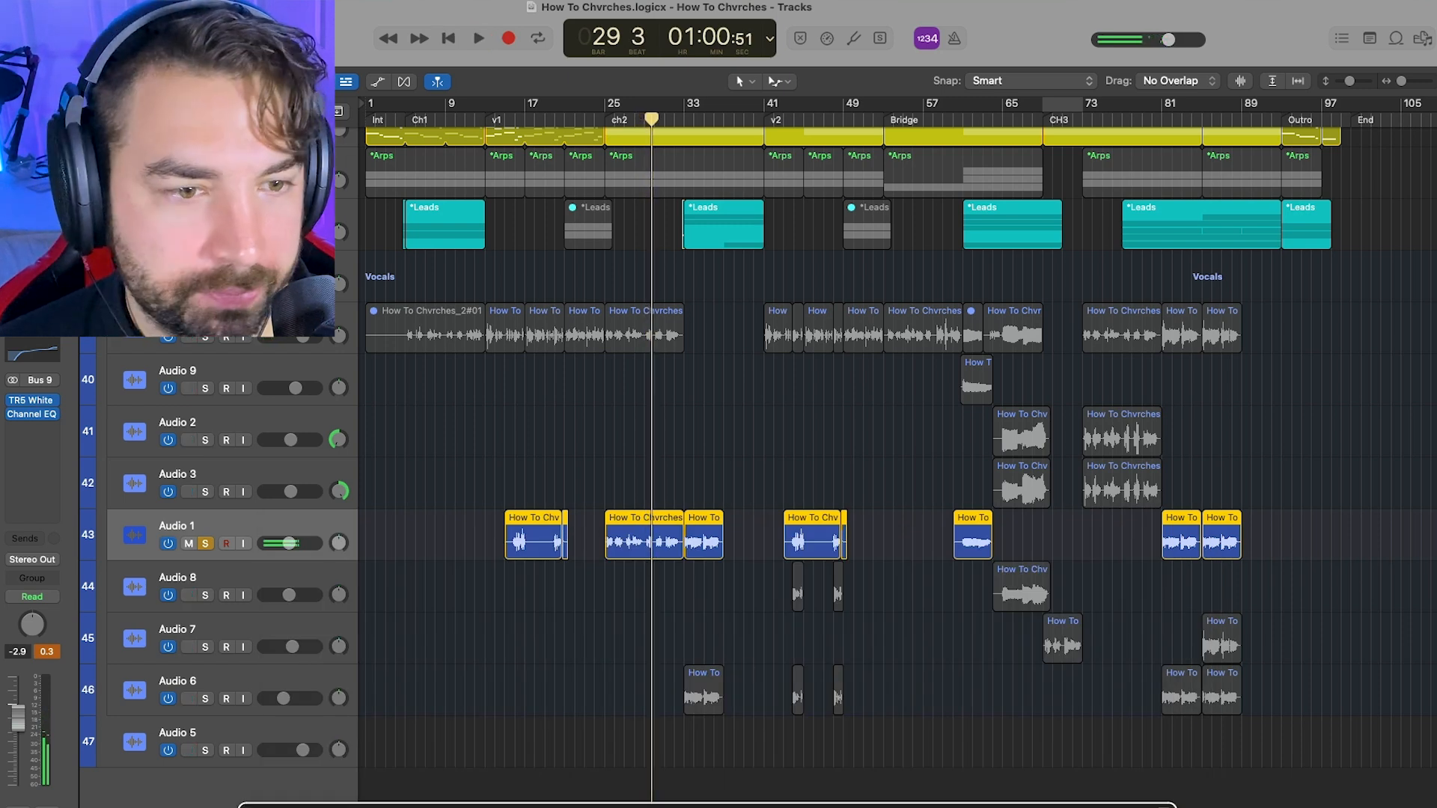
- Solo Audio 4 together with Audio 1, play both vocals at chorus 2 through bar 28, and bring the Humanoid window back
{"action": "left_click", "coordinate": [204, 339]}
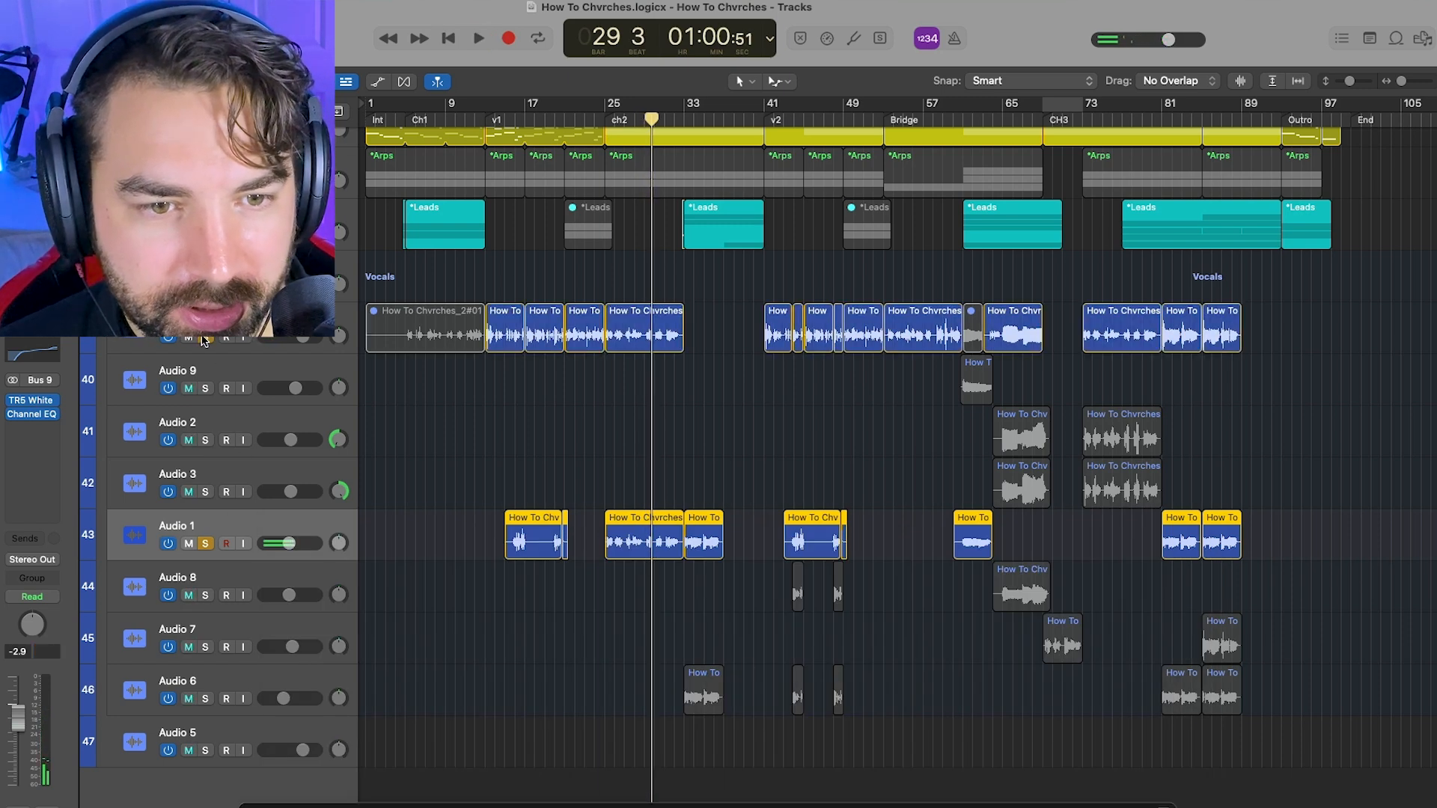
{"action": "key", "text": "space"}
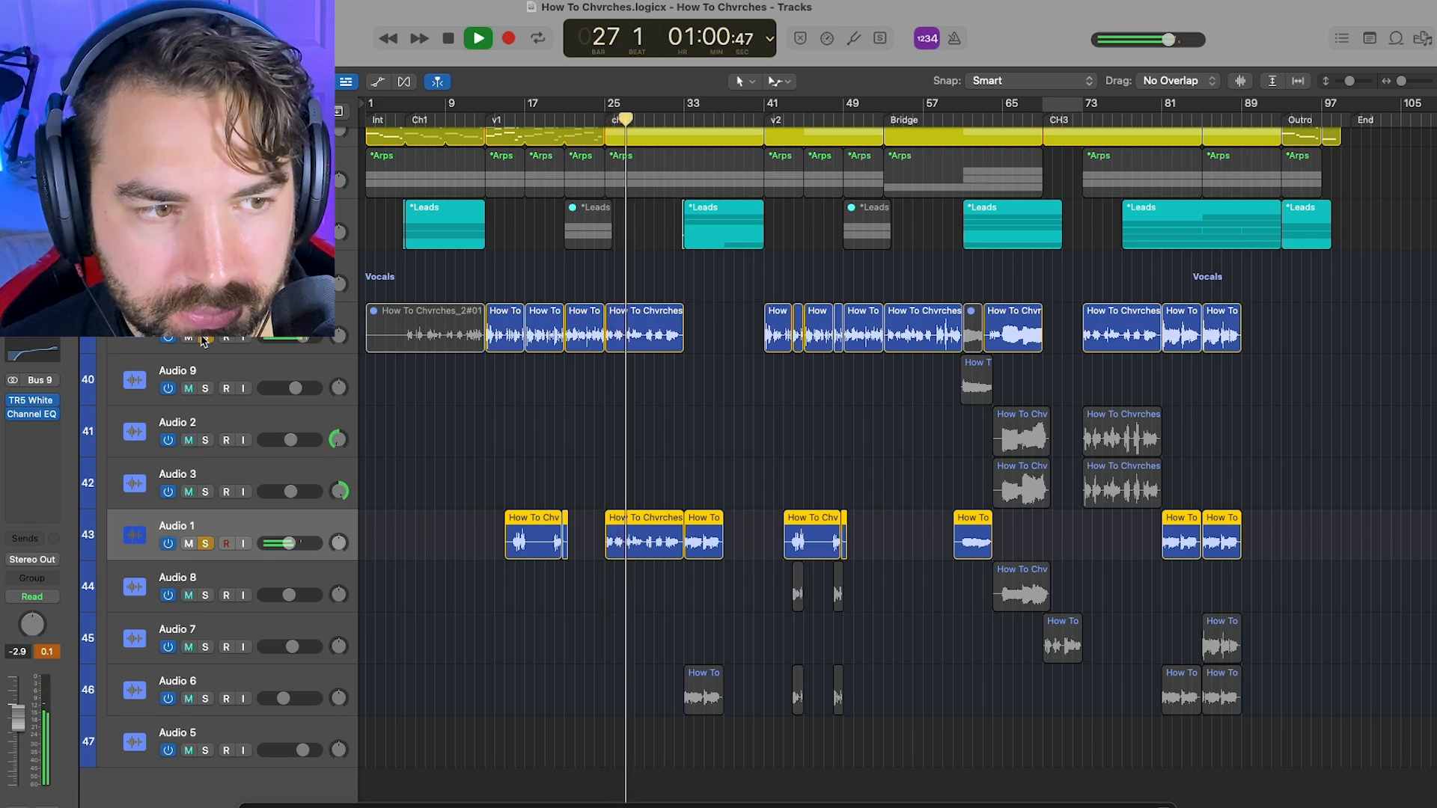
{"action": "left_click_drag", "start_coordinate": [739, 807], "coordinate": [682, 189]}
{"action": "key", "text": "space"}
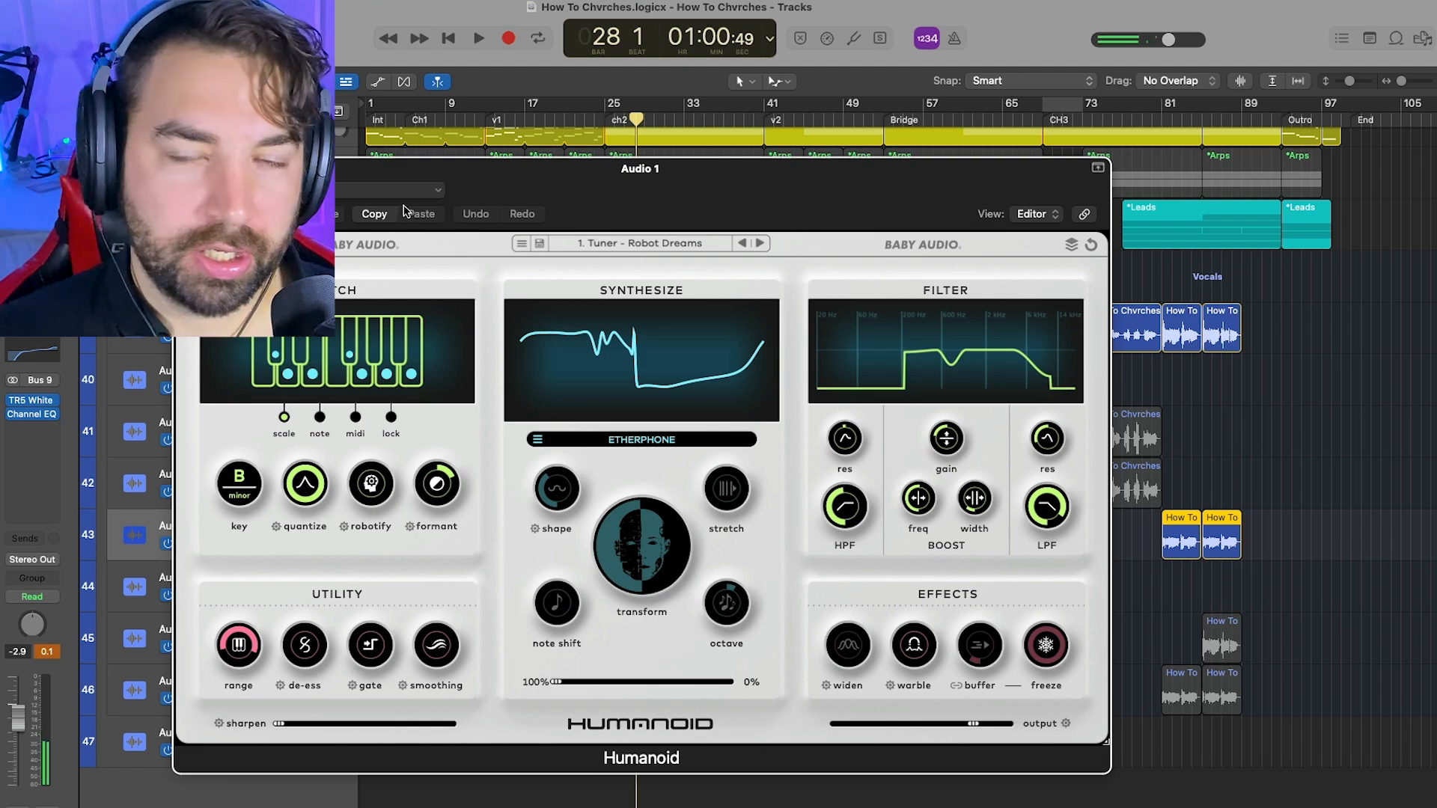
- Move Audio 1's Humanoid window aside, solo Audio 6 as well with the playhead at bar 33, and open its Humanoid plug-in
{"action": "left_click_drag", "start_coordinate": [254, 170], "coordinate": [423, 717]}
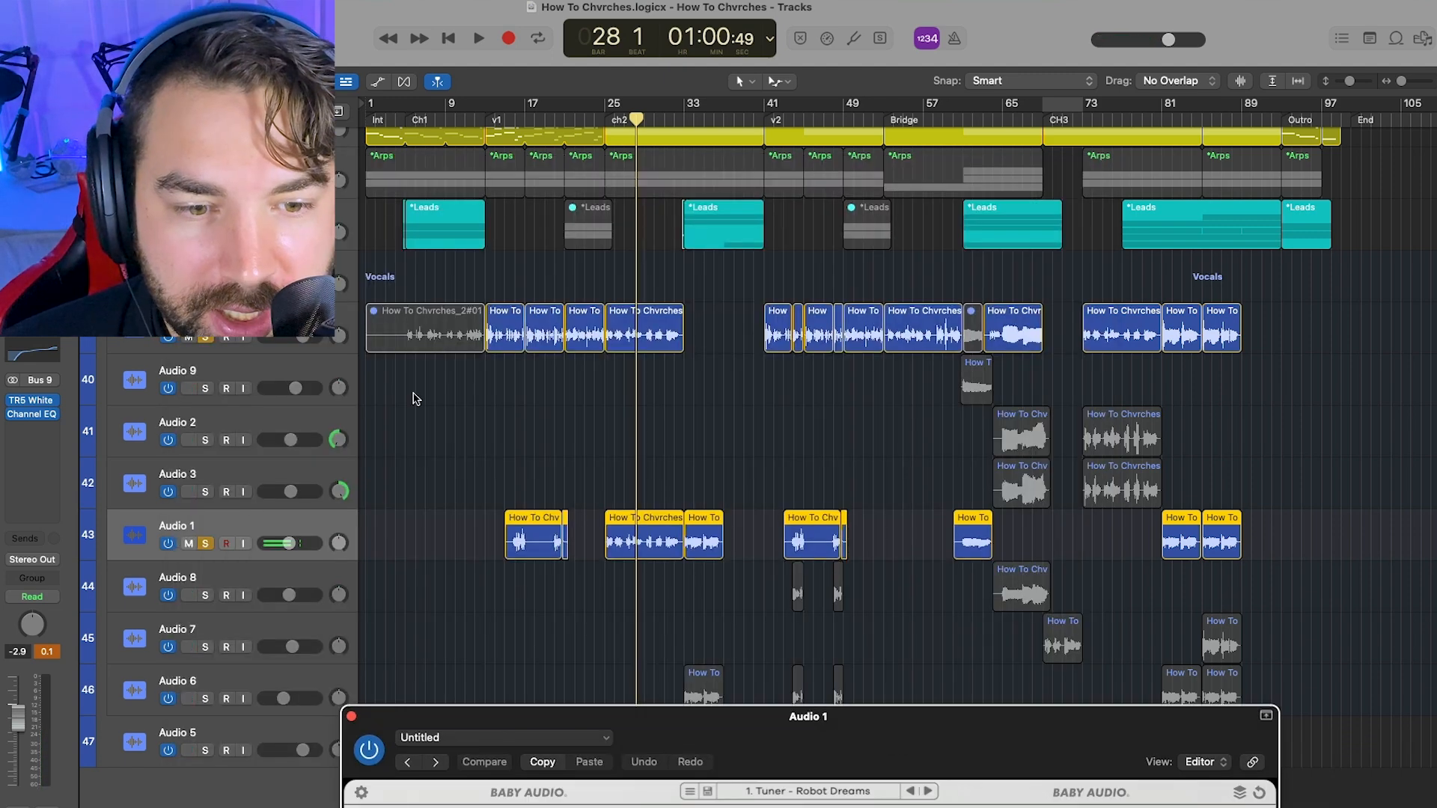
{"action": "left_click_drag", "start_coordinate": [726, 735], "coordinate": [758, 779]}
{"action": "left_click", "coordinate": [684, 118]}
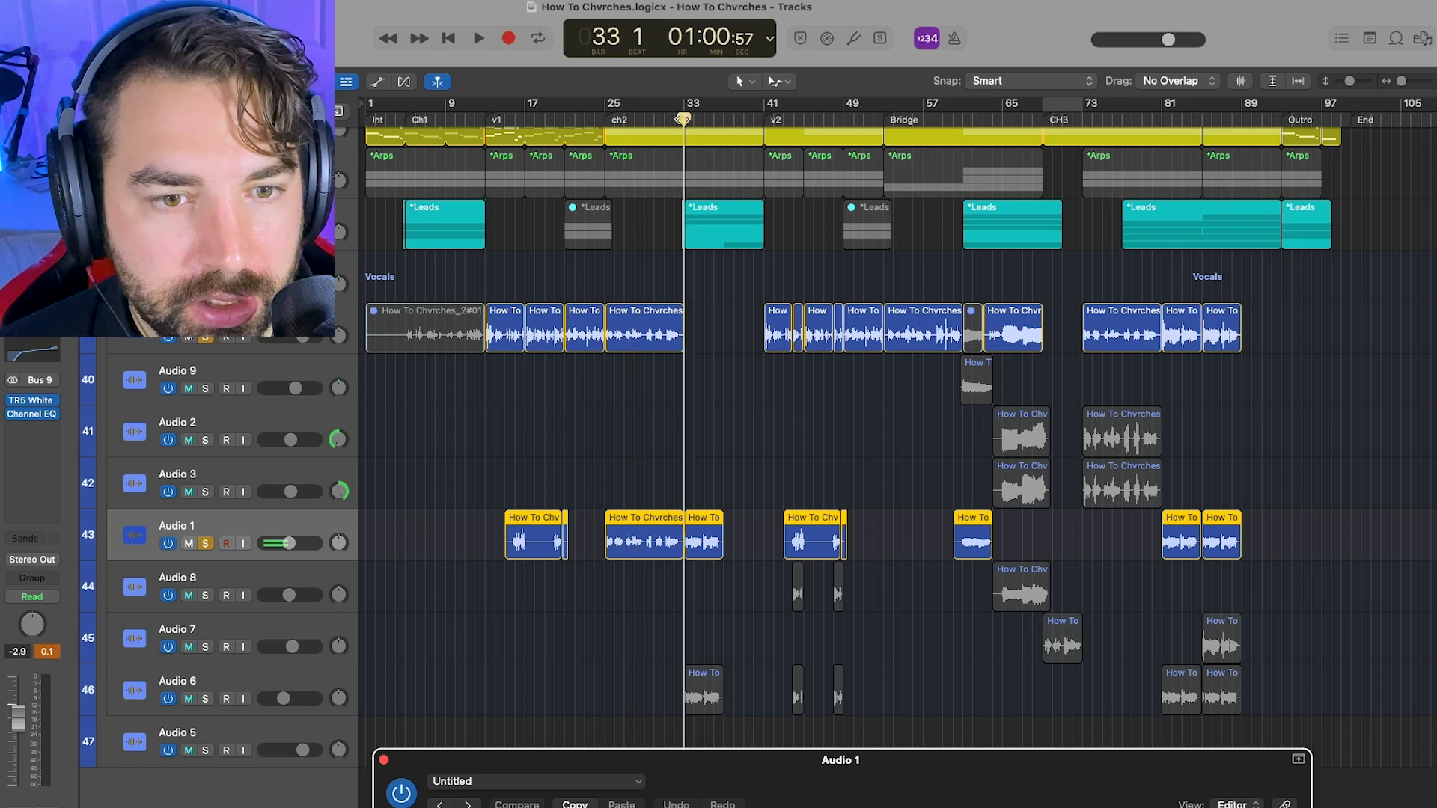
{"action": "left_click", "coordinate": [209, 697]}
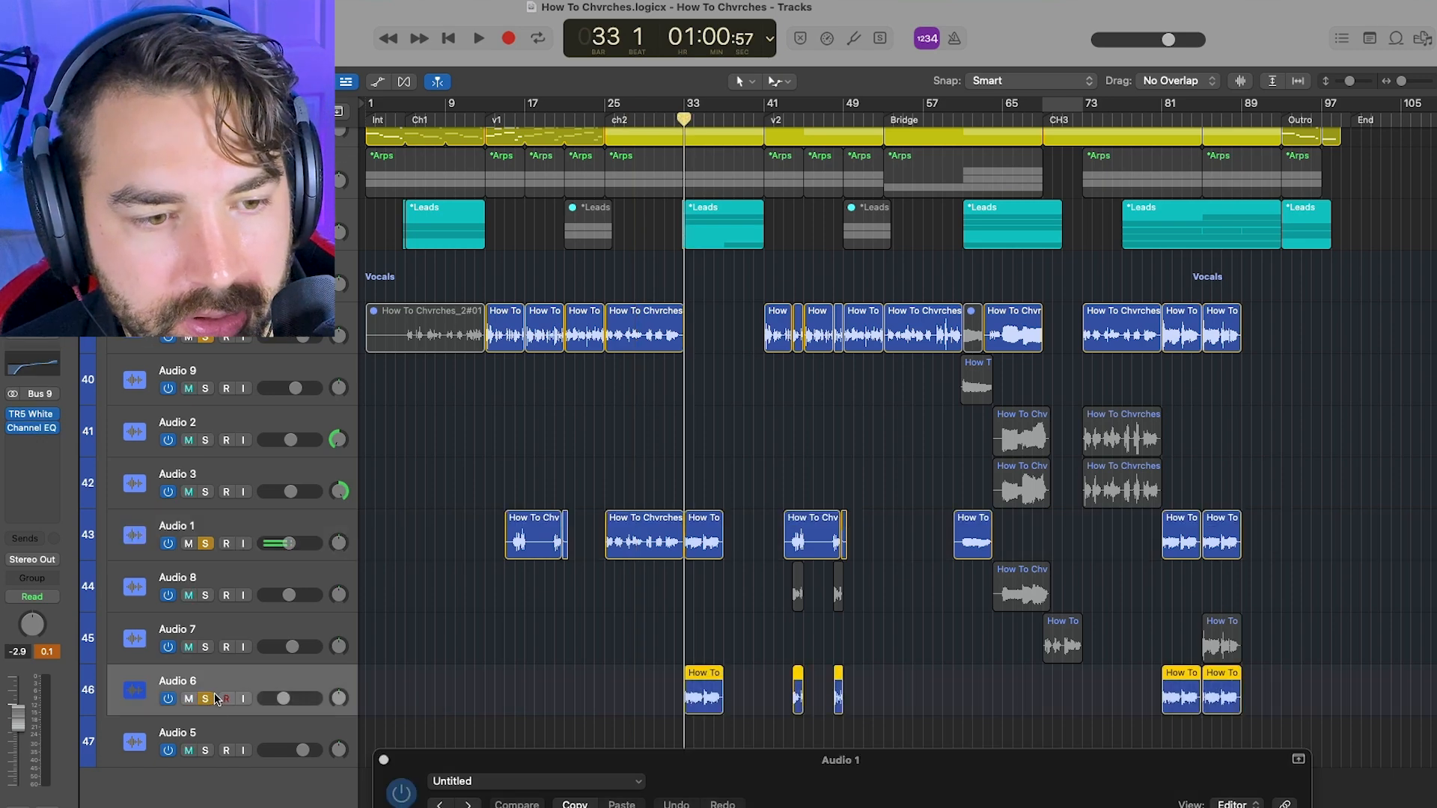
{"action": "left_click", "coordinate": [1, 420]}
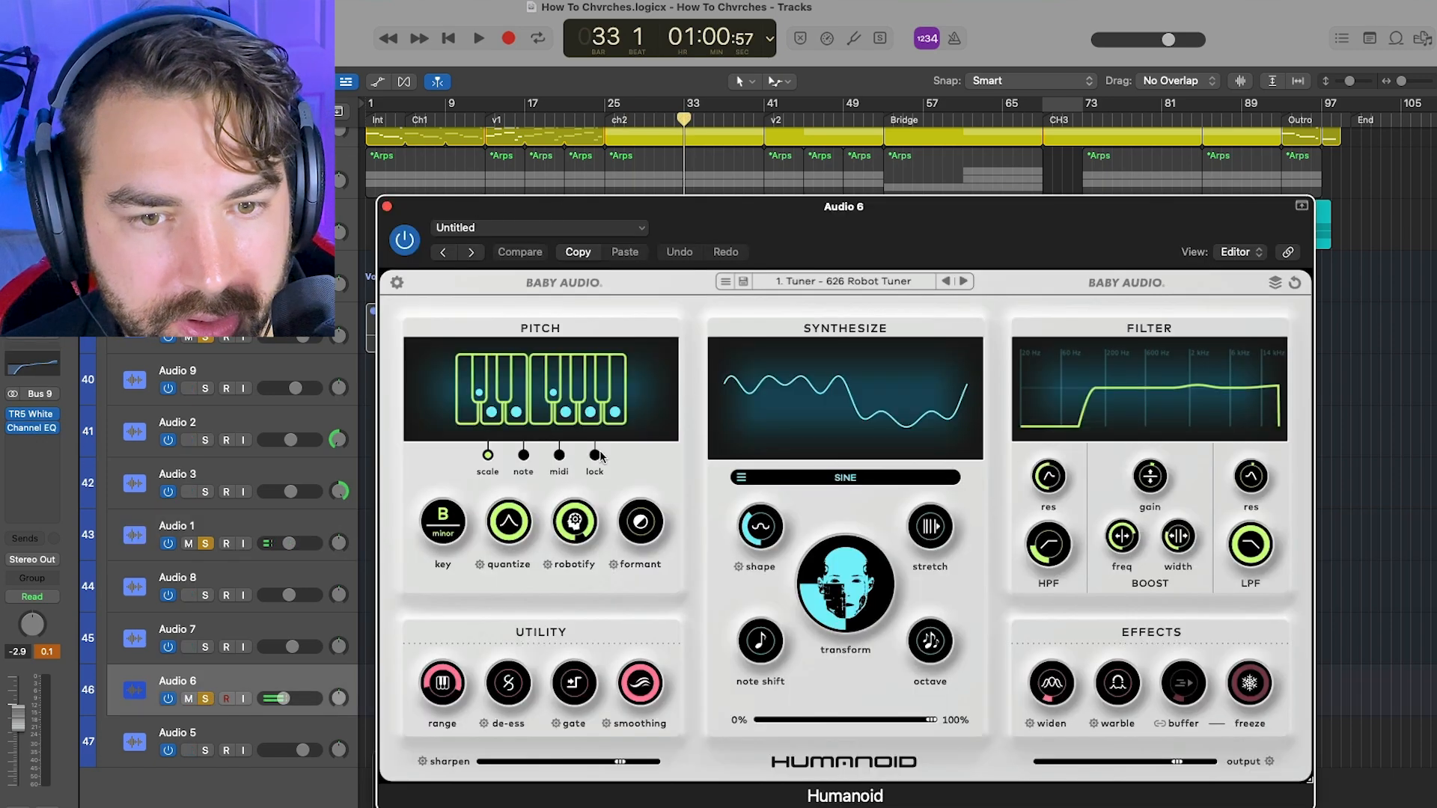
{"action": "left_click_drag", "start_coordinate": [941, 239], "coordinate": [628, 210]}
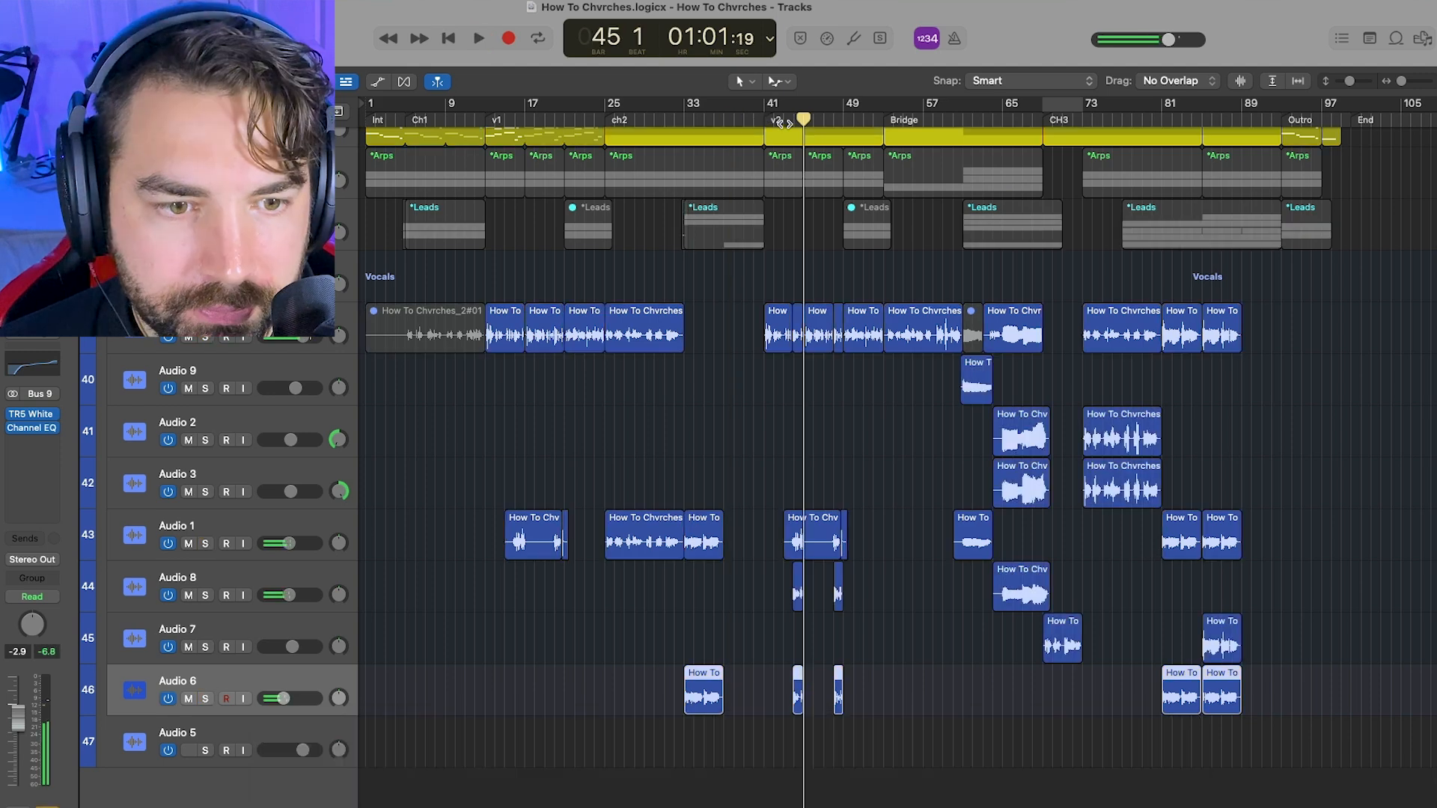
- Place the playhead at bar 42 and try to view the short Audio 6 region near bar 44 in the audio track editor
{"action": "left_click", "coordinate": [776, 120]}
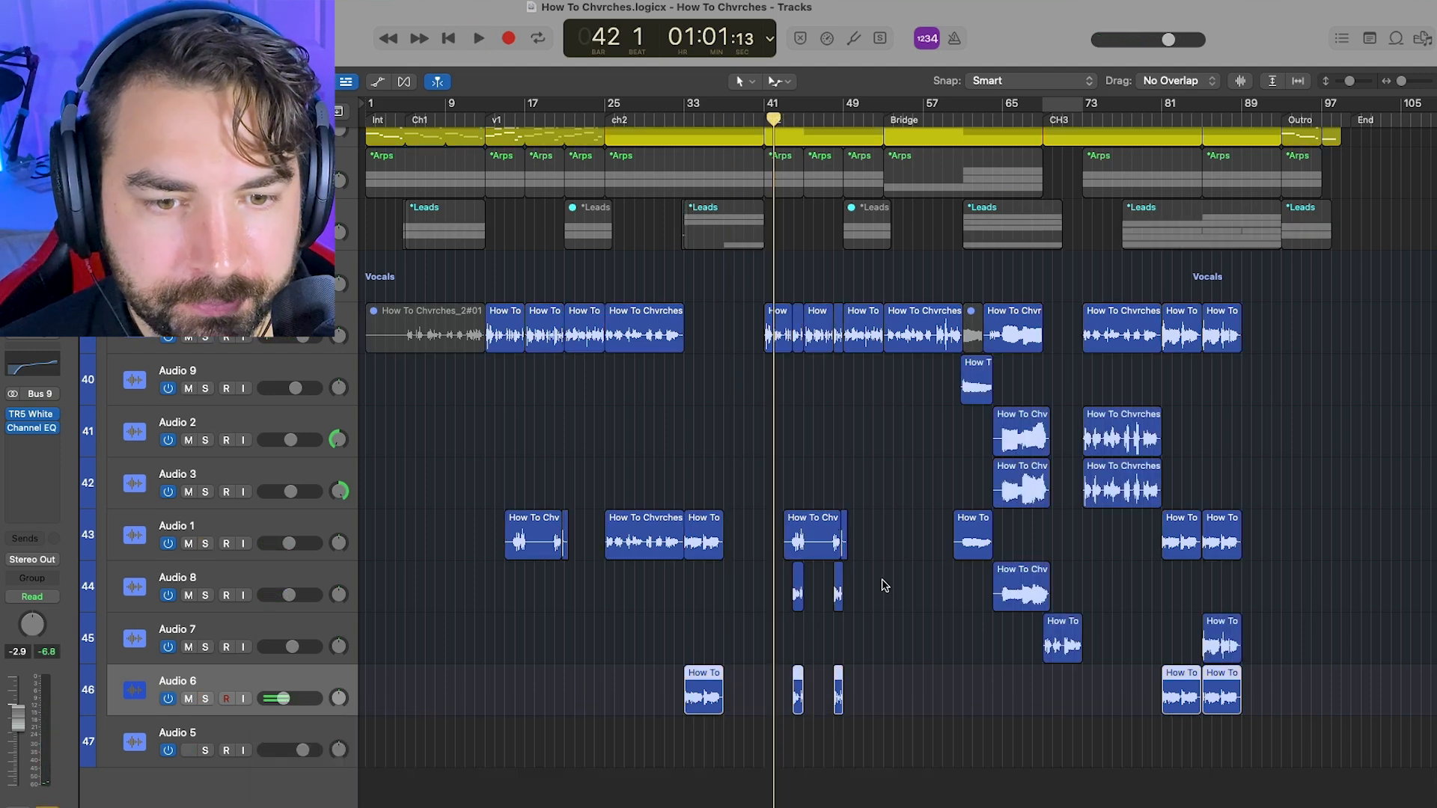
{"action": "left_click_drag", "start_coordinate": [887, 561], "coordinate": [767, 715]}
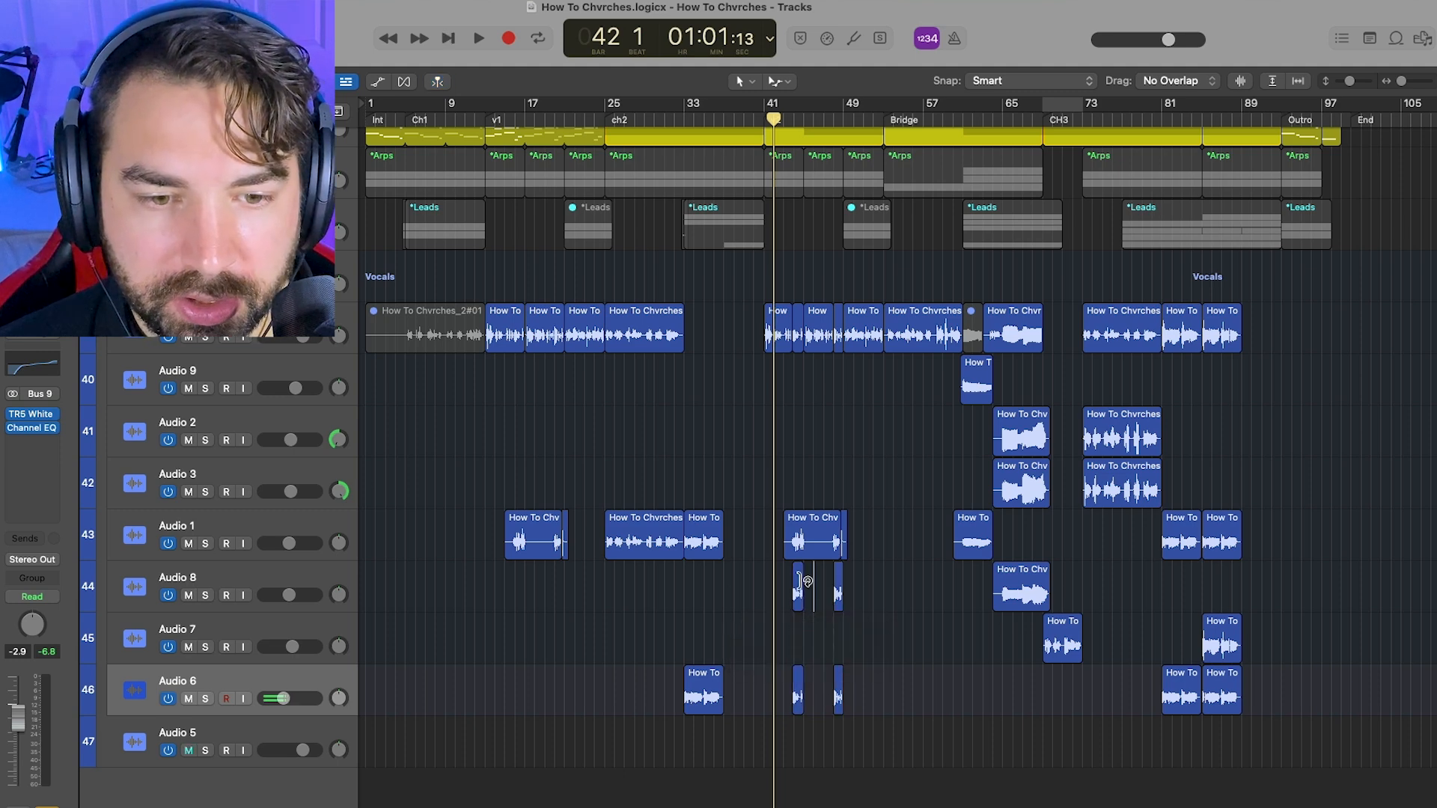
{"action": "key", "text": "e"}
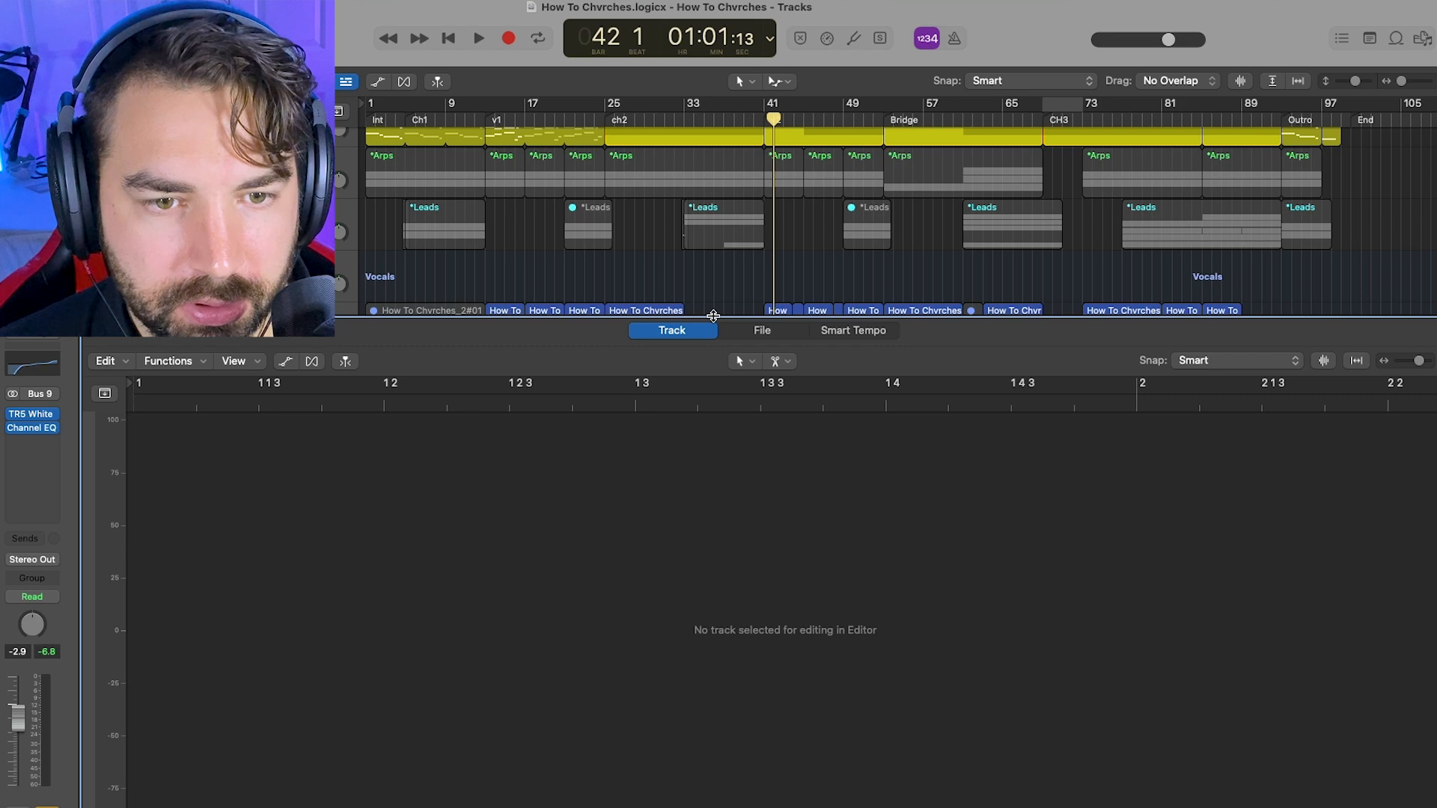
{"action": "key", "text": "e"}
{"action": "left_click", "coordinate": [800, 685]}
{"action": "key", "text": "e"}
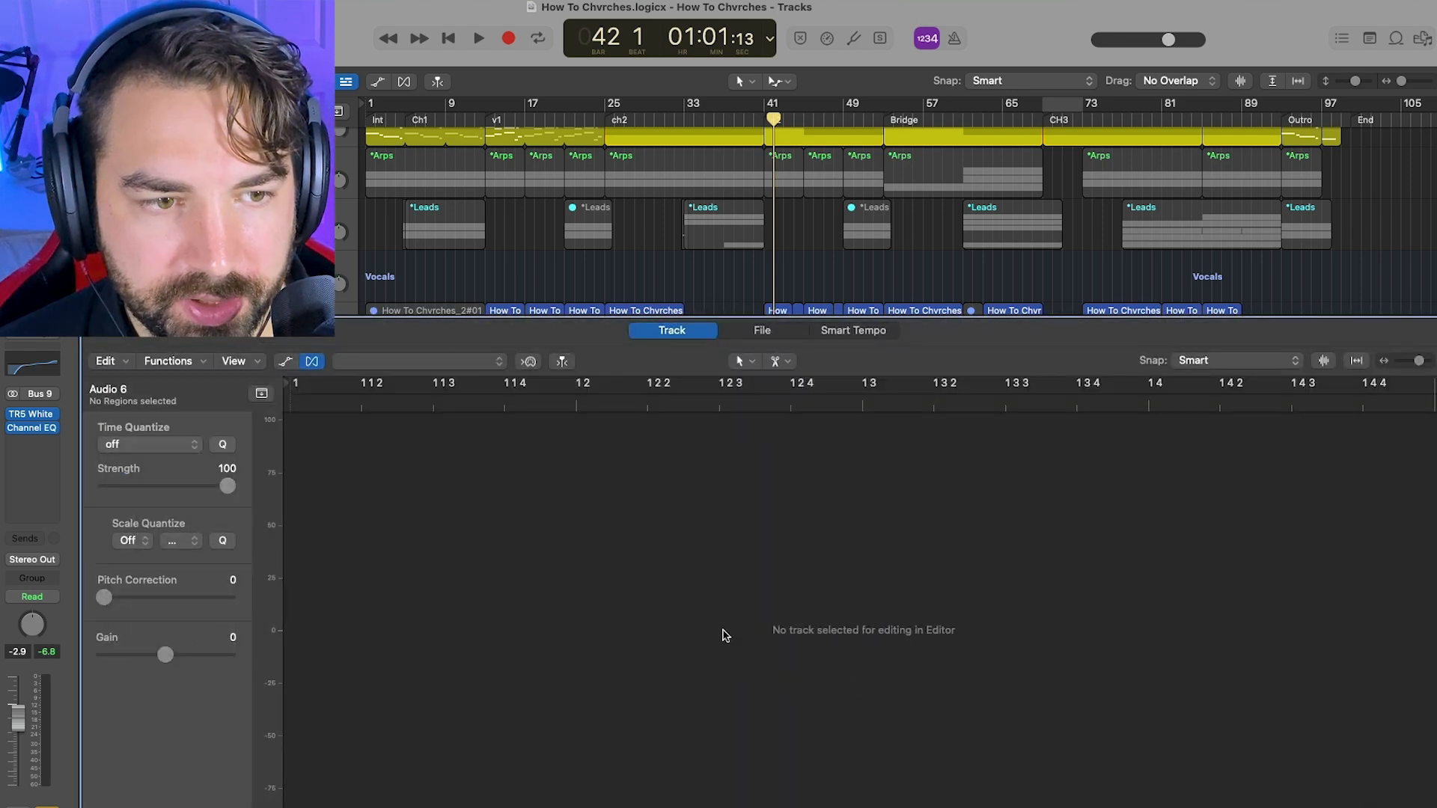
{"action": "key", "text": "e"}
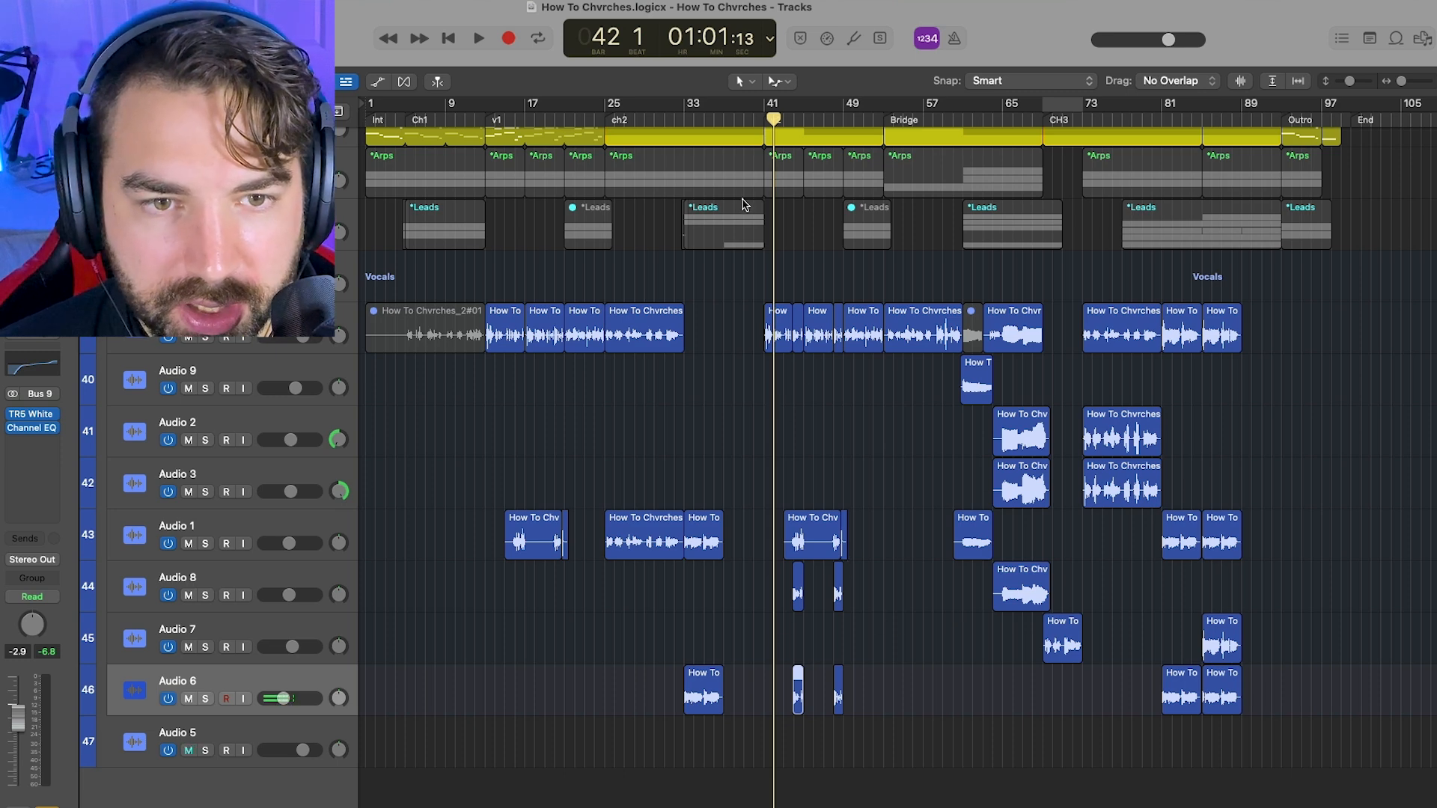
- Select the Audio 2 track and play the layered bridge vocals from bar 60 to bar 64
{"action": "left_click_drag", "start_coordinate": [774, 117], "coordinate": [951, 127]}
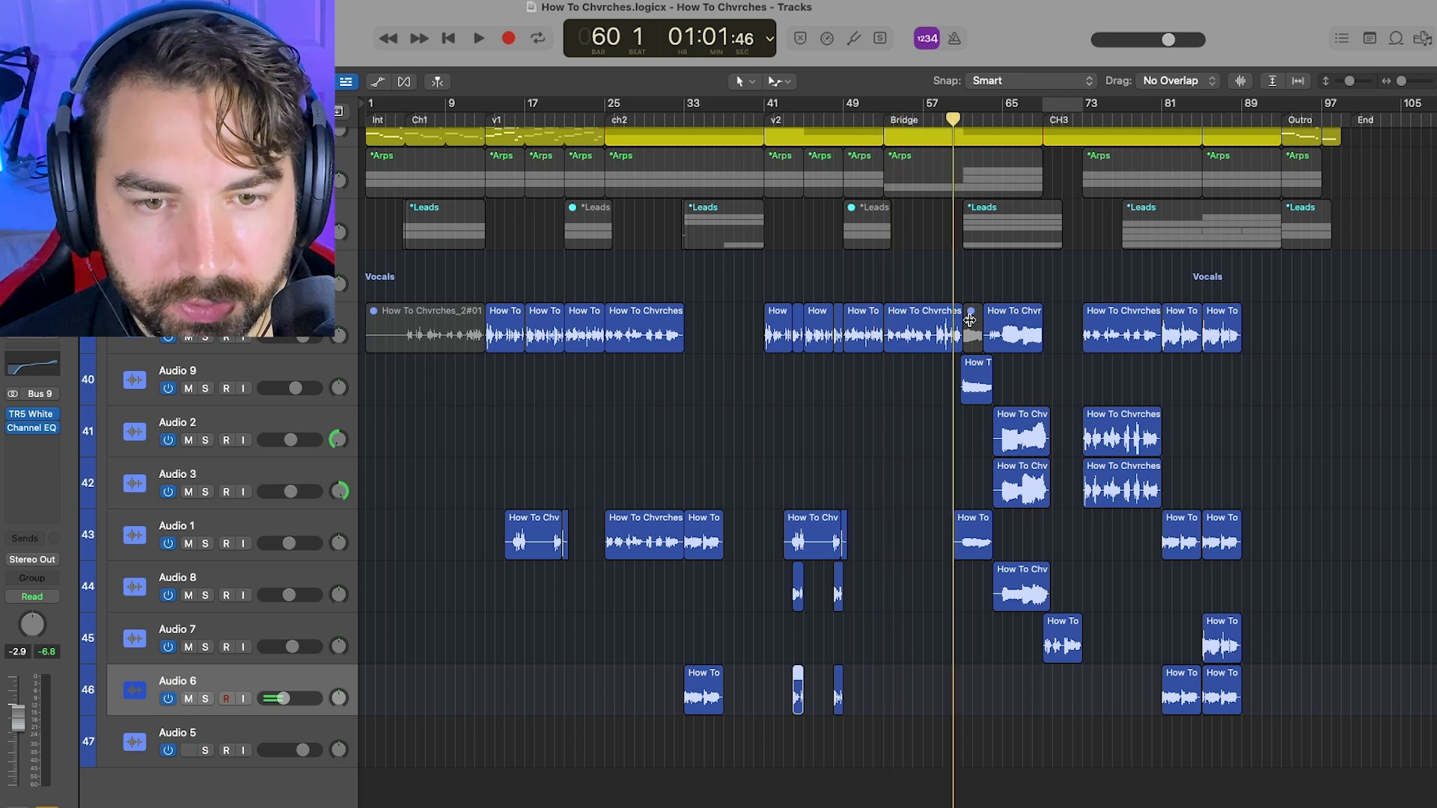
{"action": "scroll", "coordinate": [965, 359], "scroll_direction": "right", "scroll_amount": 3}
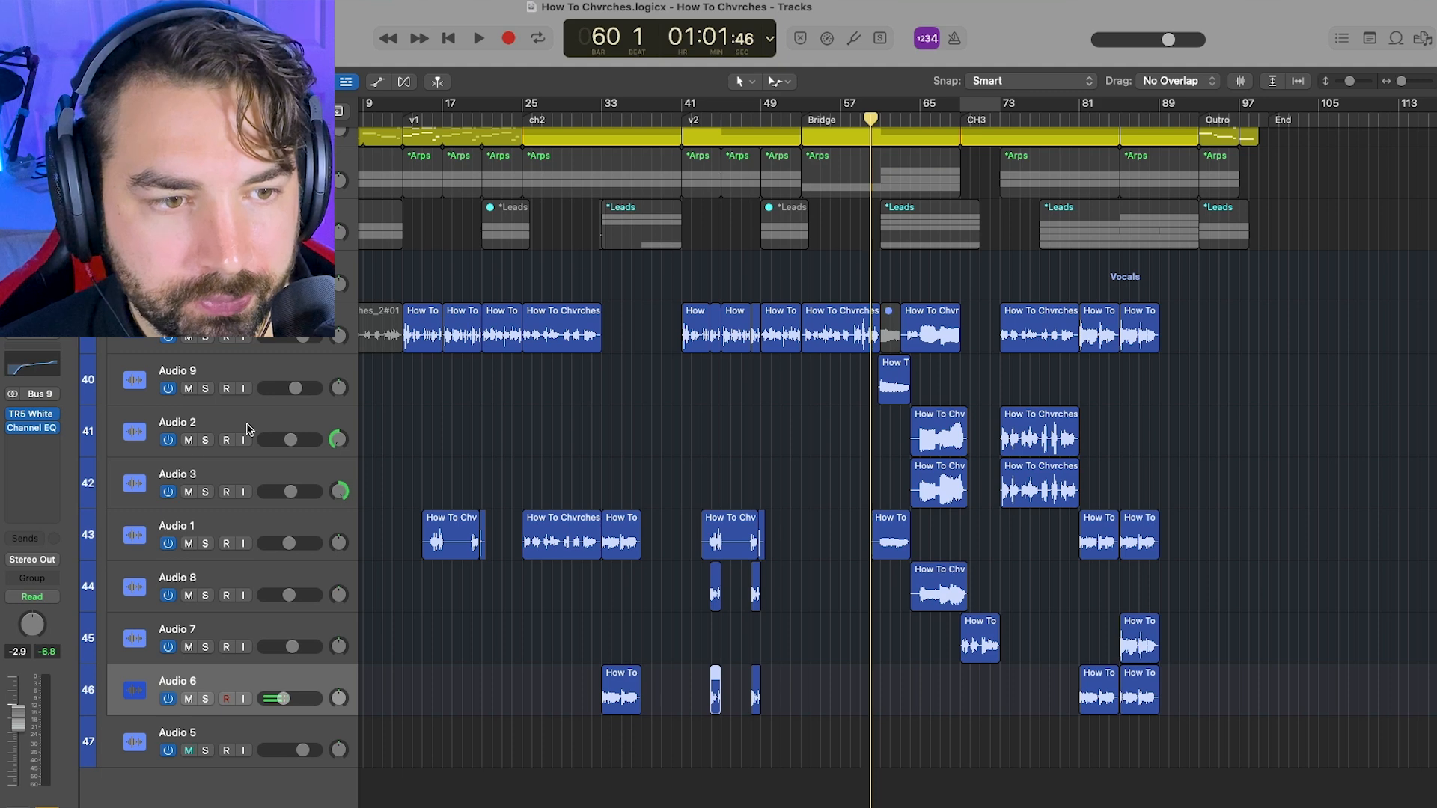
{"action": "left_click", "coordinate": [250, 428]}
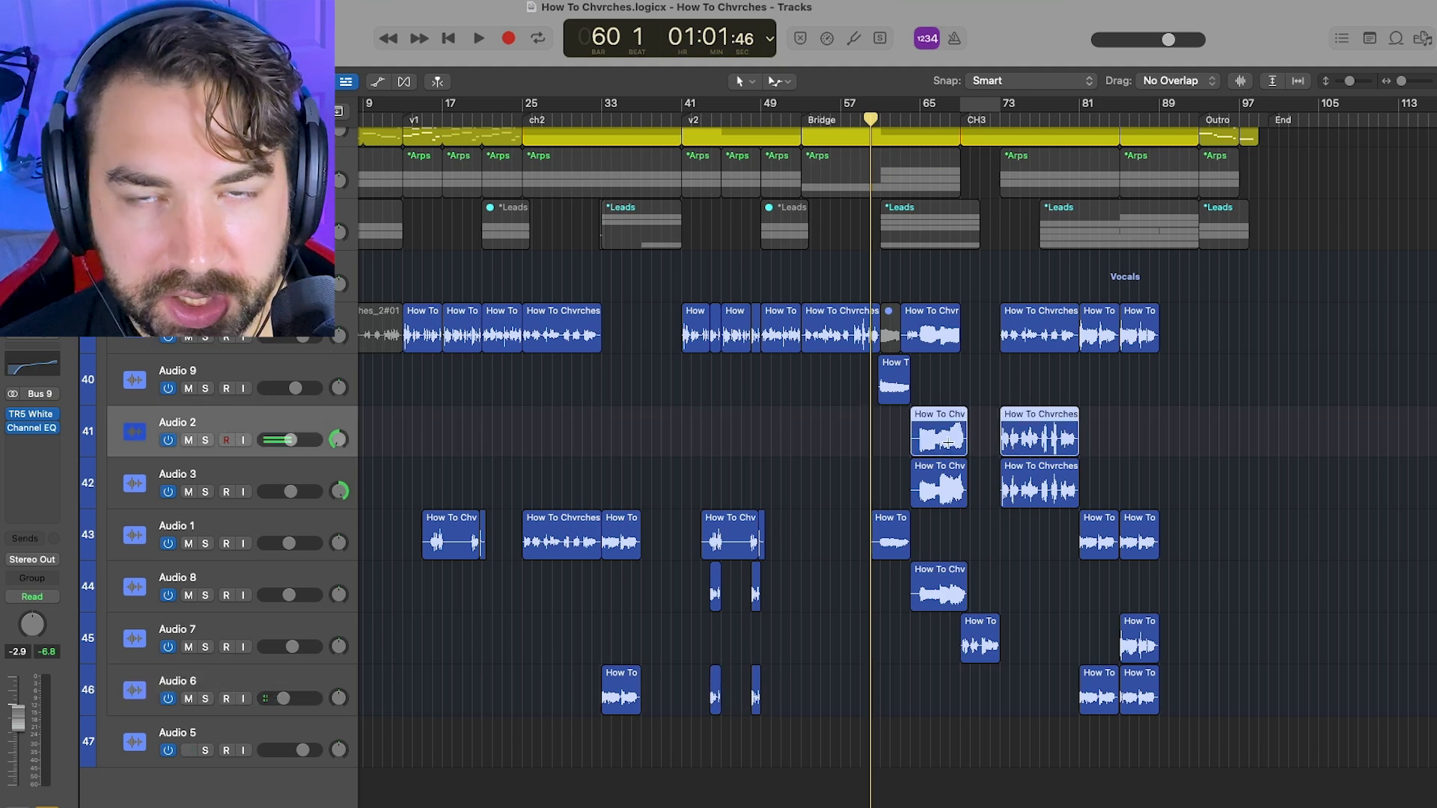
{"action": "left_click_drag", "start_coordinate": [870, 118], "coordinate": [880, 119]}
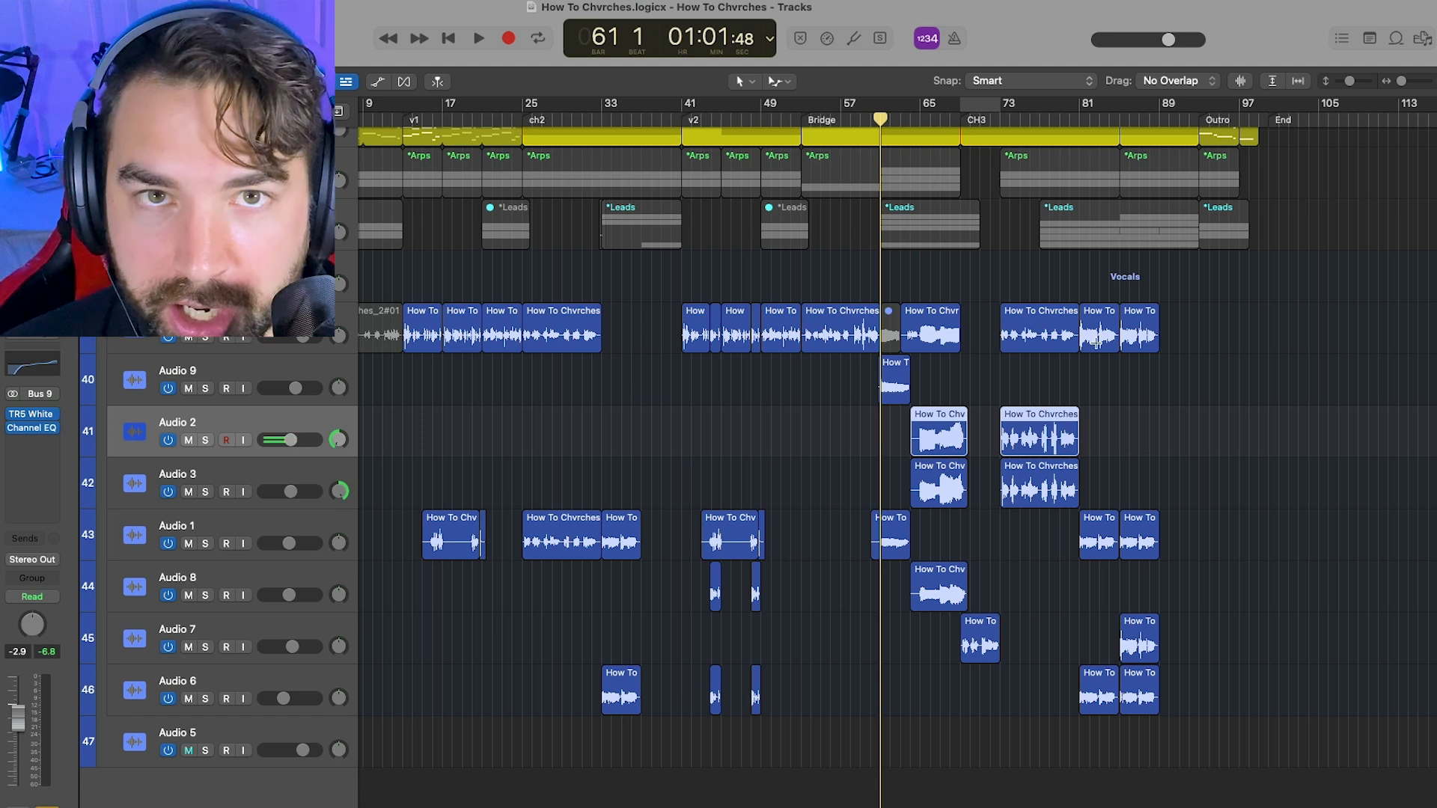
{"action": "left_click", "coordinate": [872, 117]}
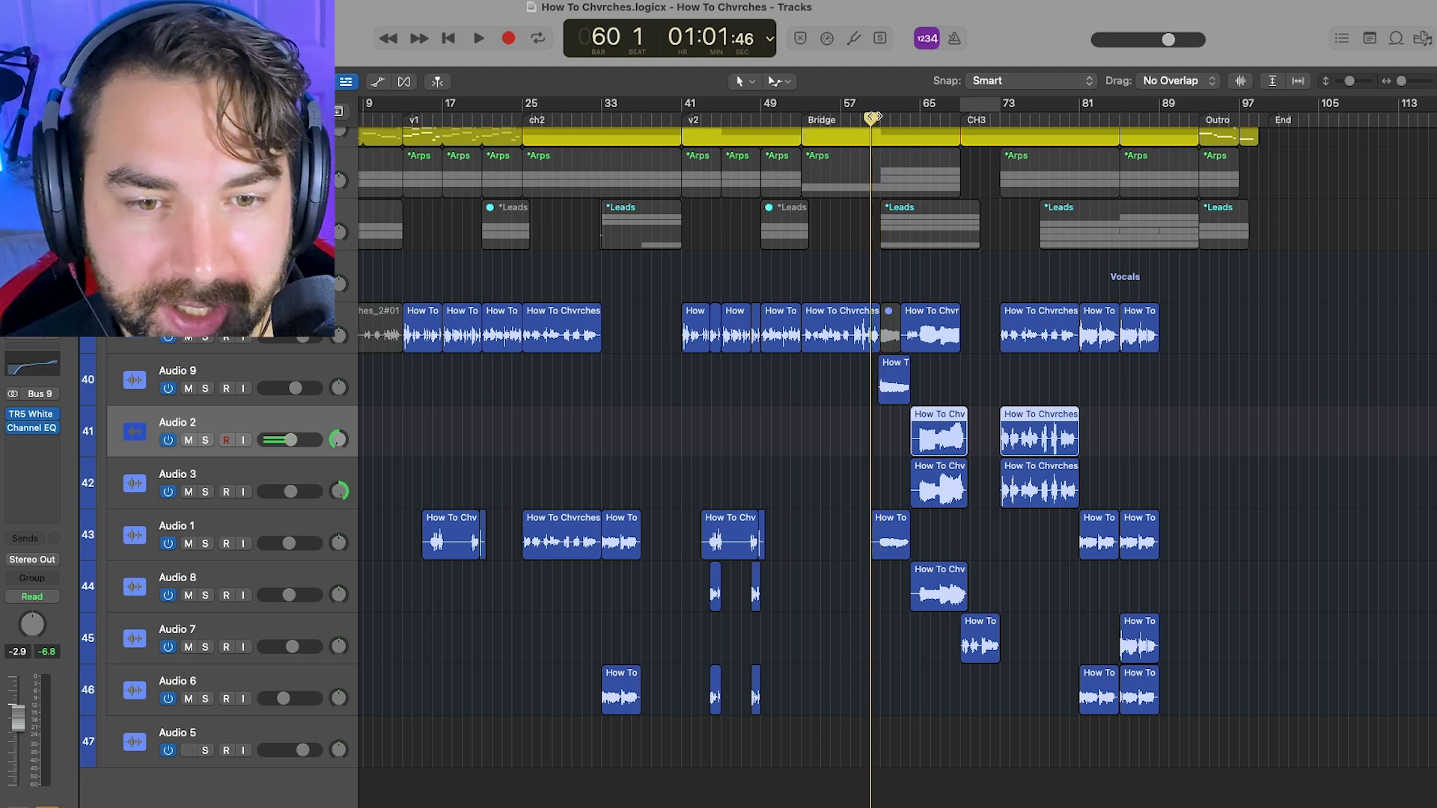
{"action": "left_click_drag", "start_coordinate": [872, 118], "coordinate": [868, 117]}
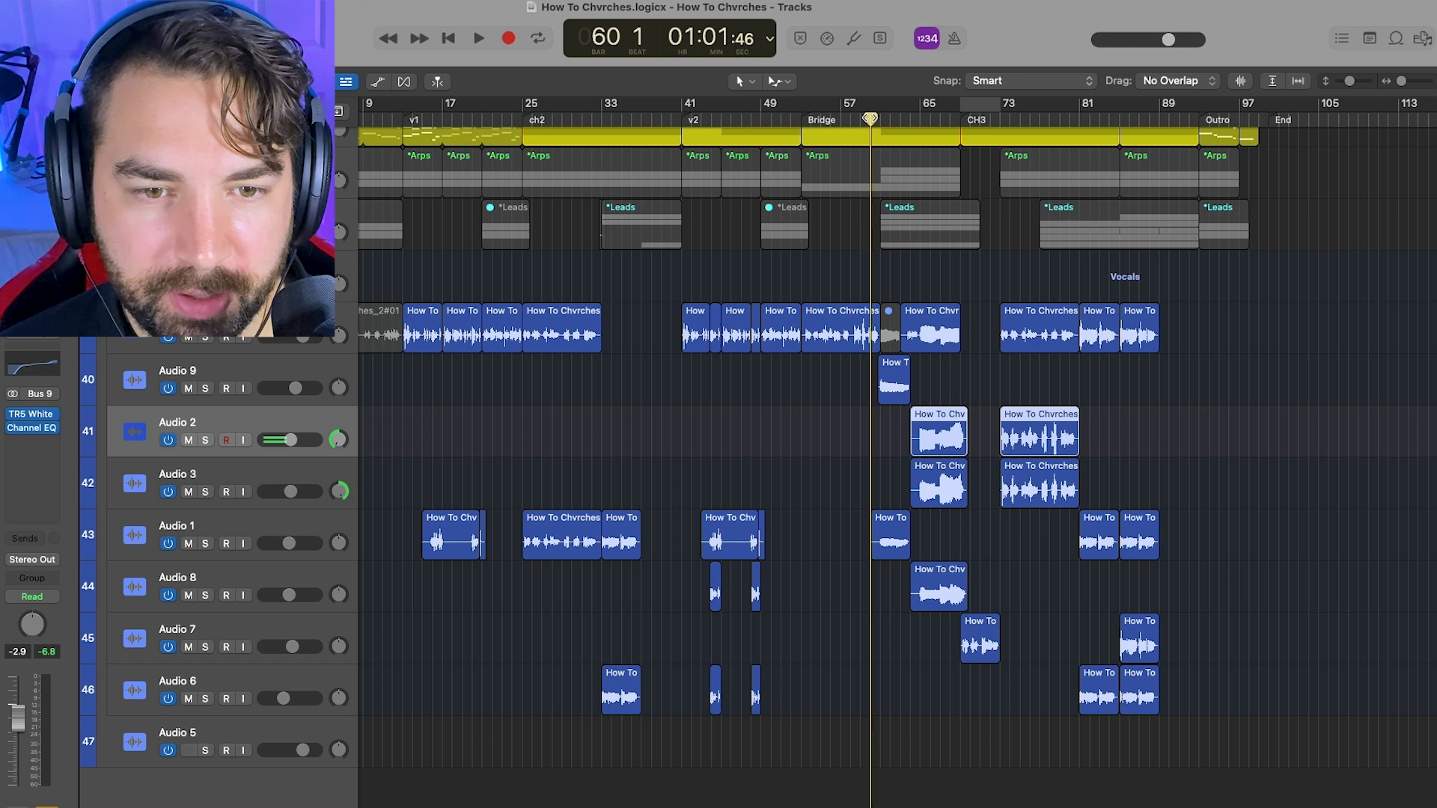
{"action": "key", "text": "space"}
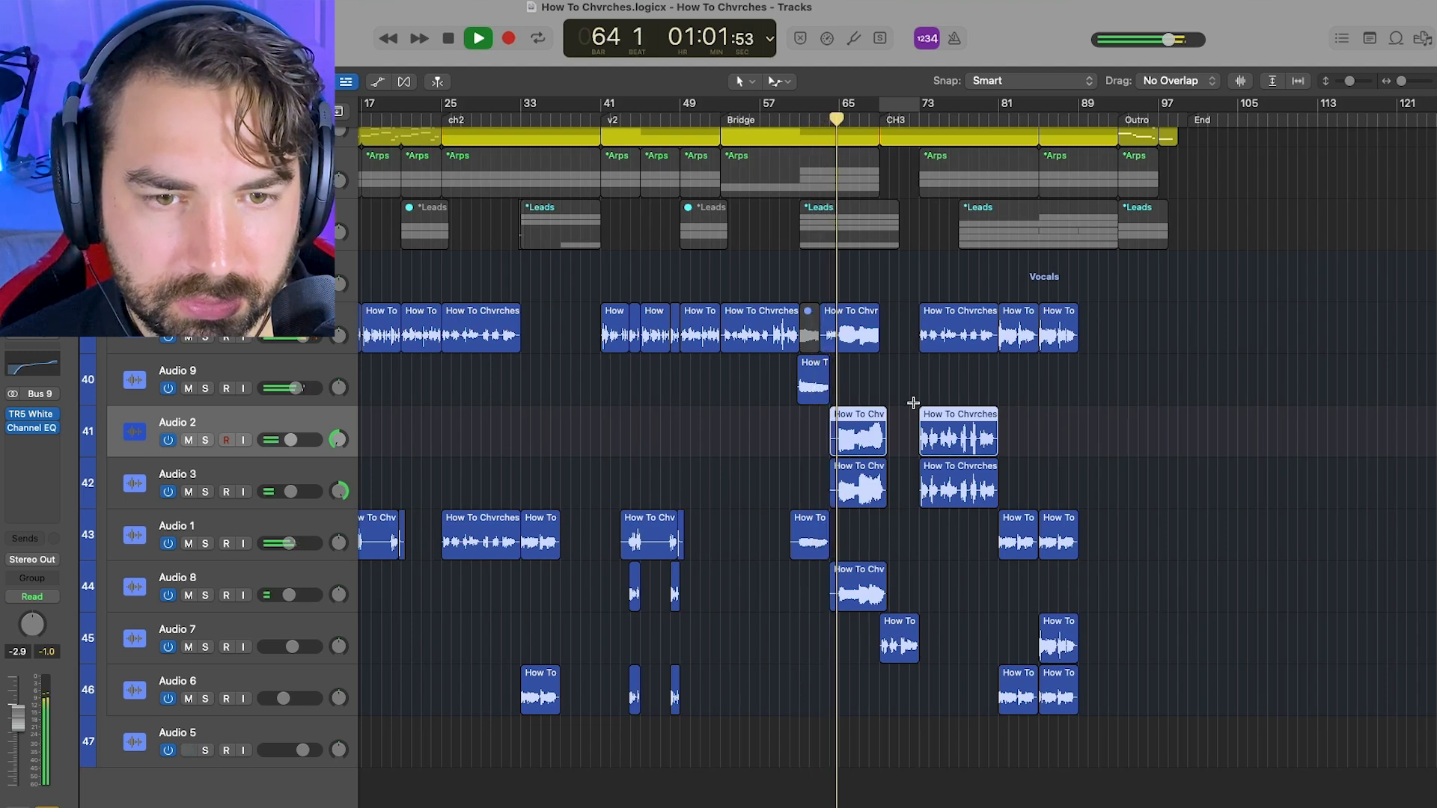
{"action": "left_click", "coordinate": [693, 359]}
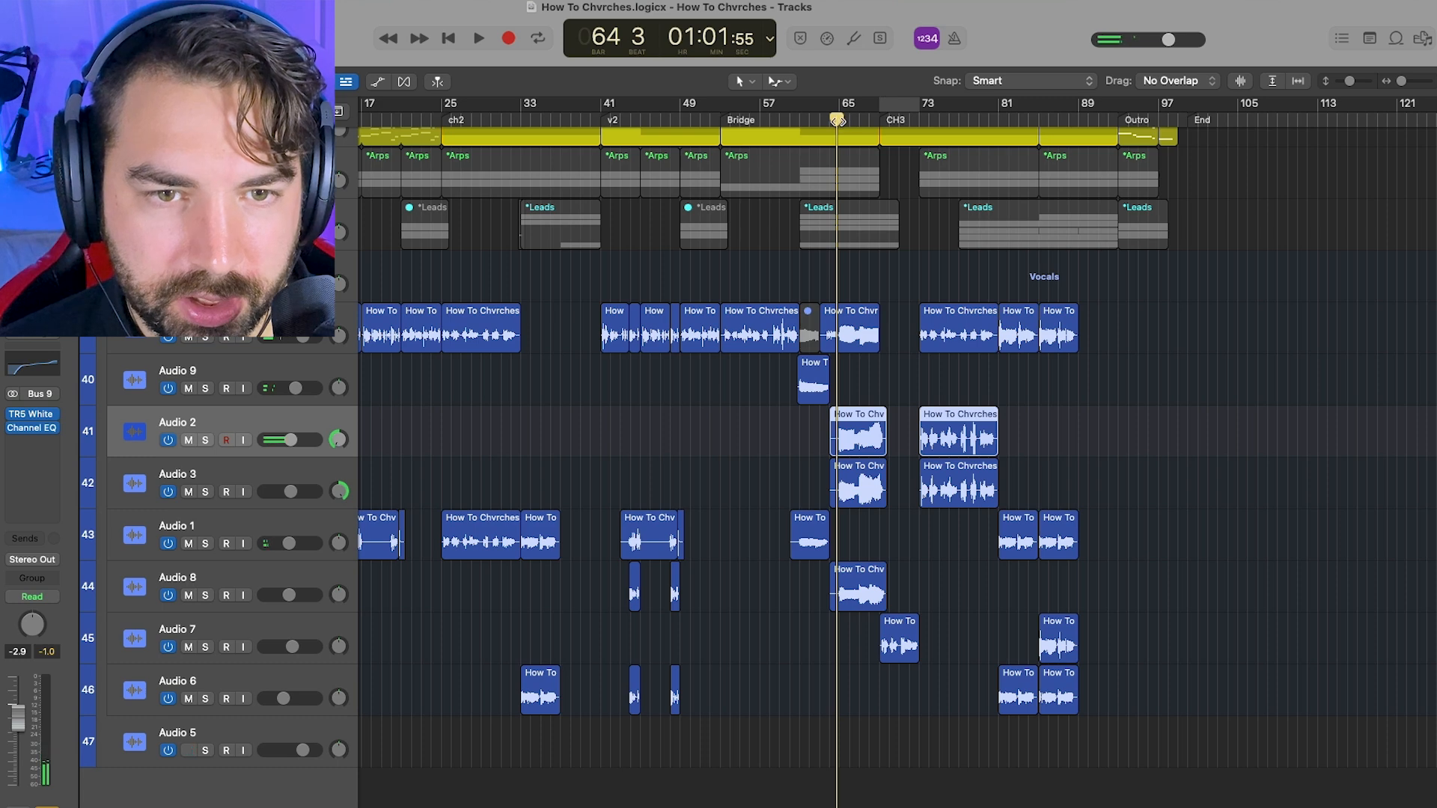
- Replay the bridge vocal layers from shortly before bar 64 and stop at bar 71
{"action": "left_click_drag", "start_coordinate": [839, 120], "coordinate": [821, 120]}
{"action": "key", "text": "space"}
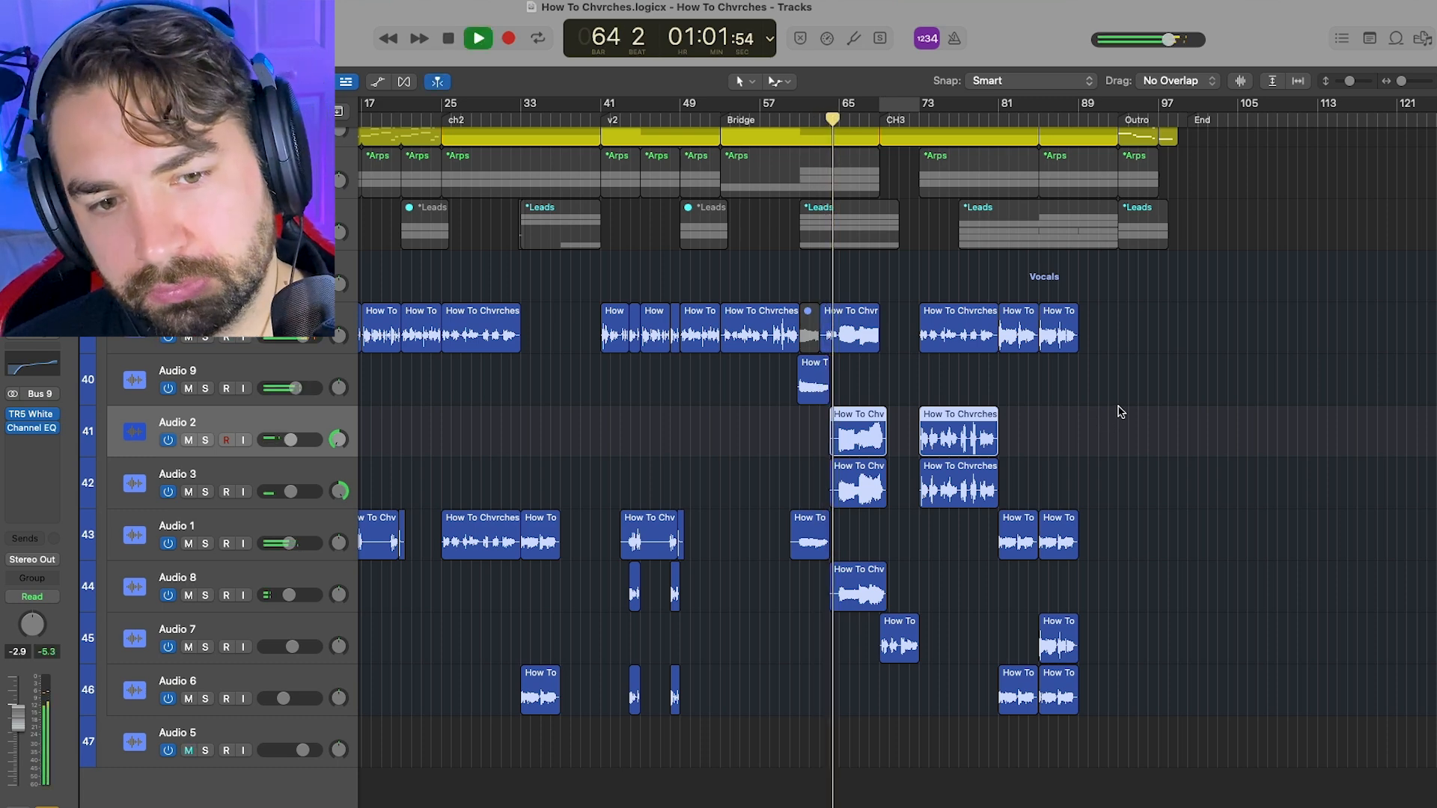
{"action": "scroll", "coordinate": [1120, 412], "scroll_direction": "up", "scroll_amount": 2}
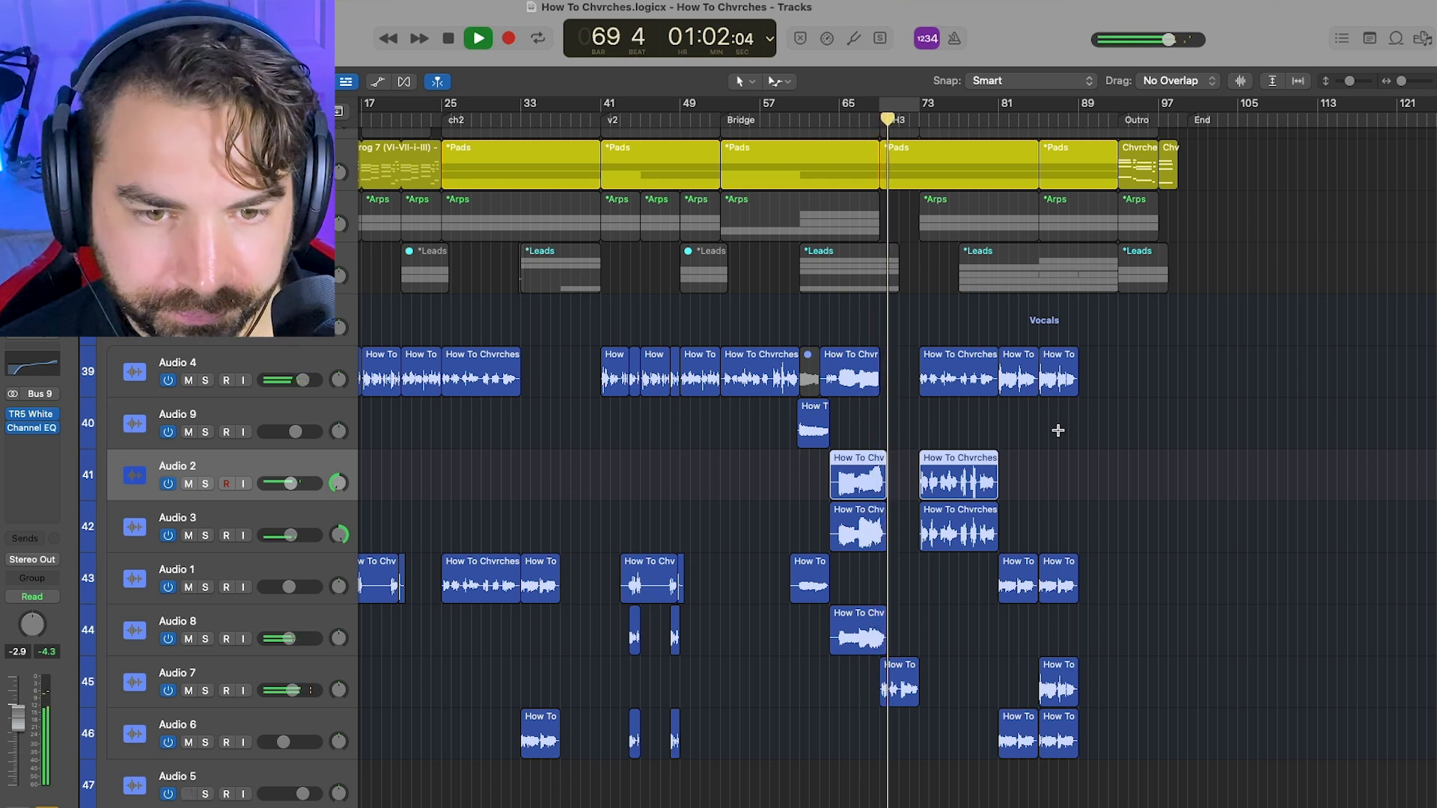
{"action": "scroll", "coordinate": [1063, 427], "scroll_direction": "right", "scroll_amount": 3}
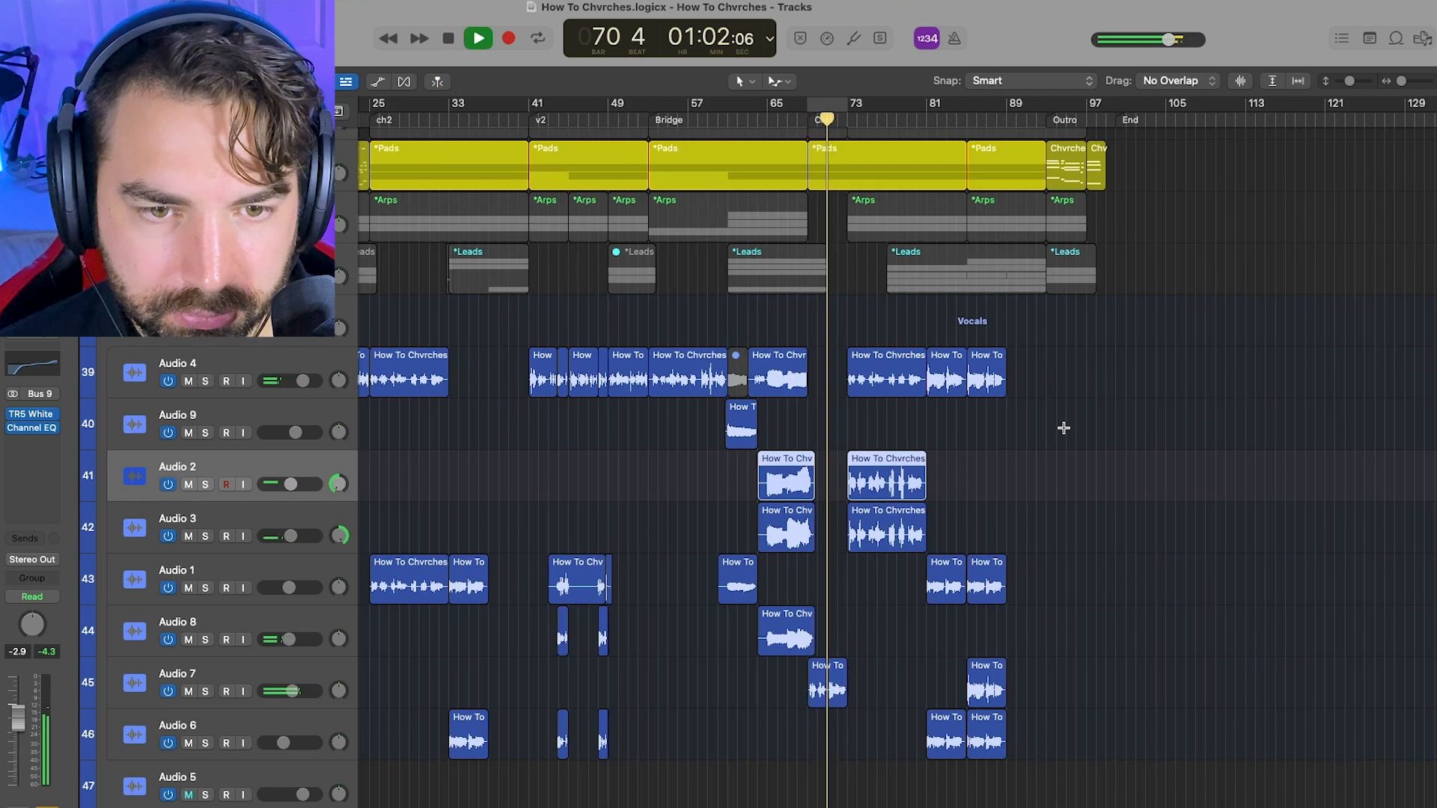
{"action": "key", "text": "space"}
- Play the final chorus's vocal layers from bar 73 and stop at bar 84
{"action": "scroll", "coordinate": [838, 403], "scroll_direction": "up", "scroll_amount": 3}
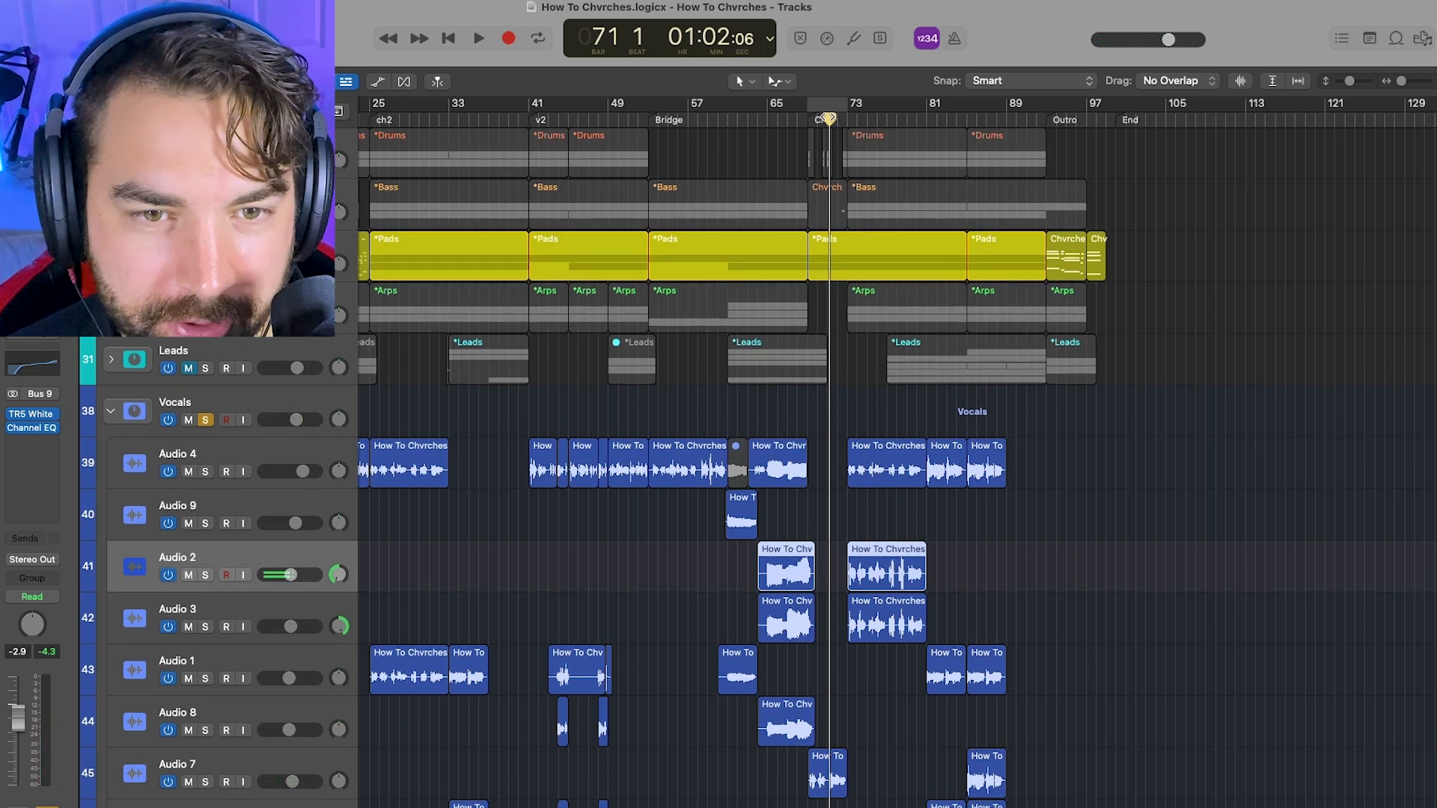
{"action": "left_click_drag", "start_coordinate": [830, 119], "coordinate": [916, 318]}
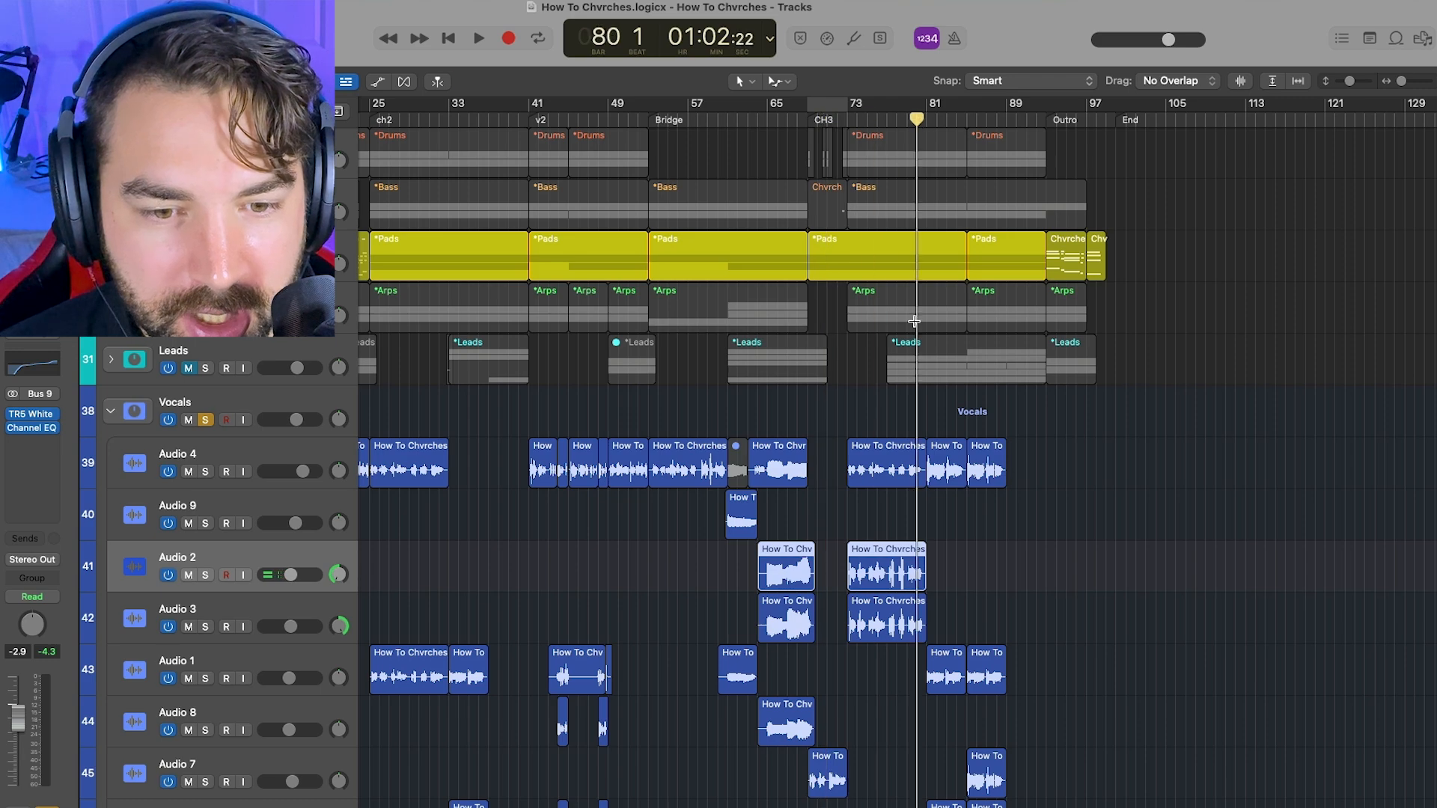
{"action": "scroll", "coordinate": [930, 321], "scroll_direction": "down", "scroll_amount": 3}
{"action": "left_click", "coordinate": [848, 119]}
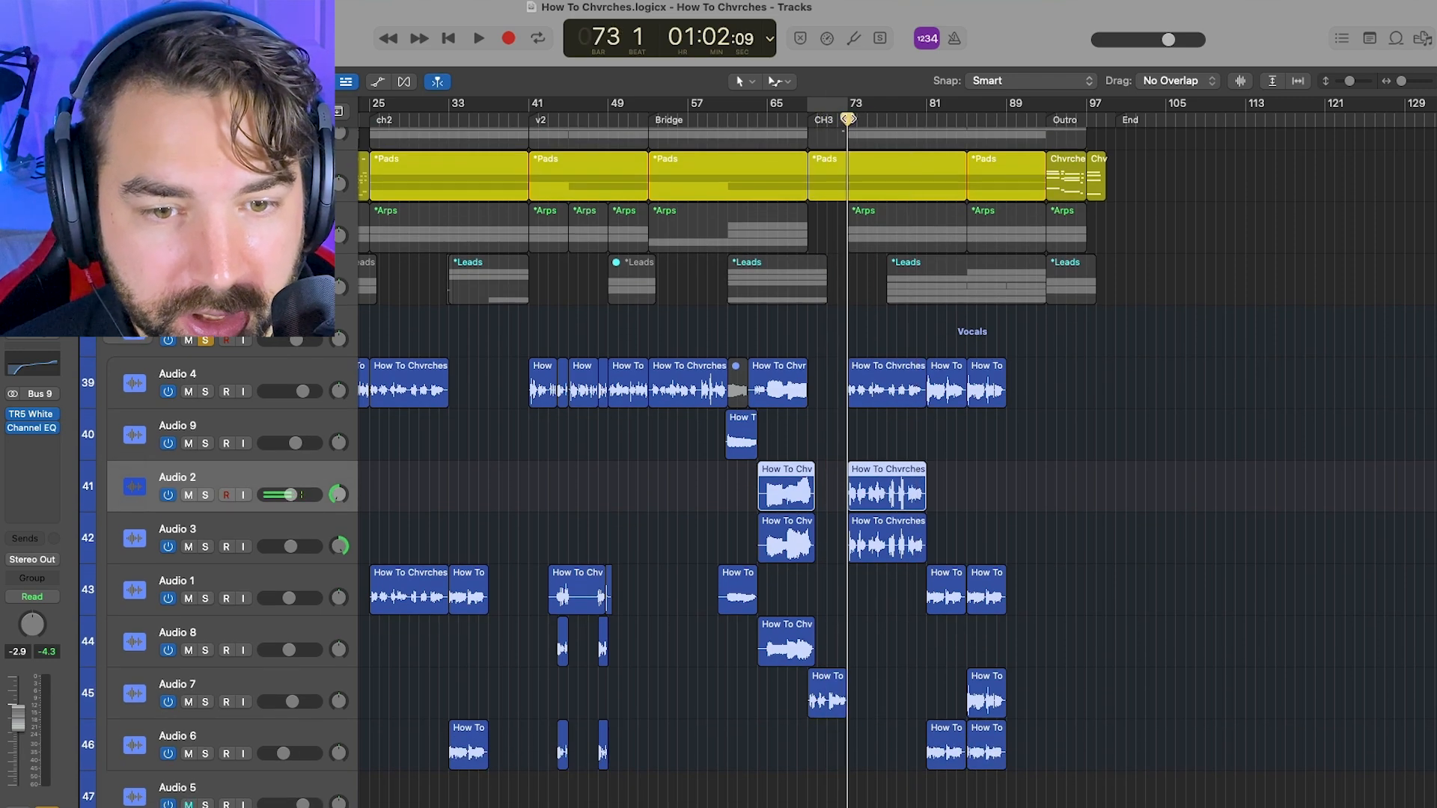
{"action": "scroll", "coordinate": [898, 388], "scroll_direction": "left", "scroll_amount": 6}
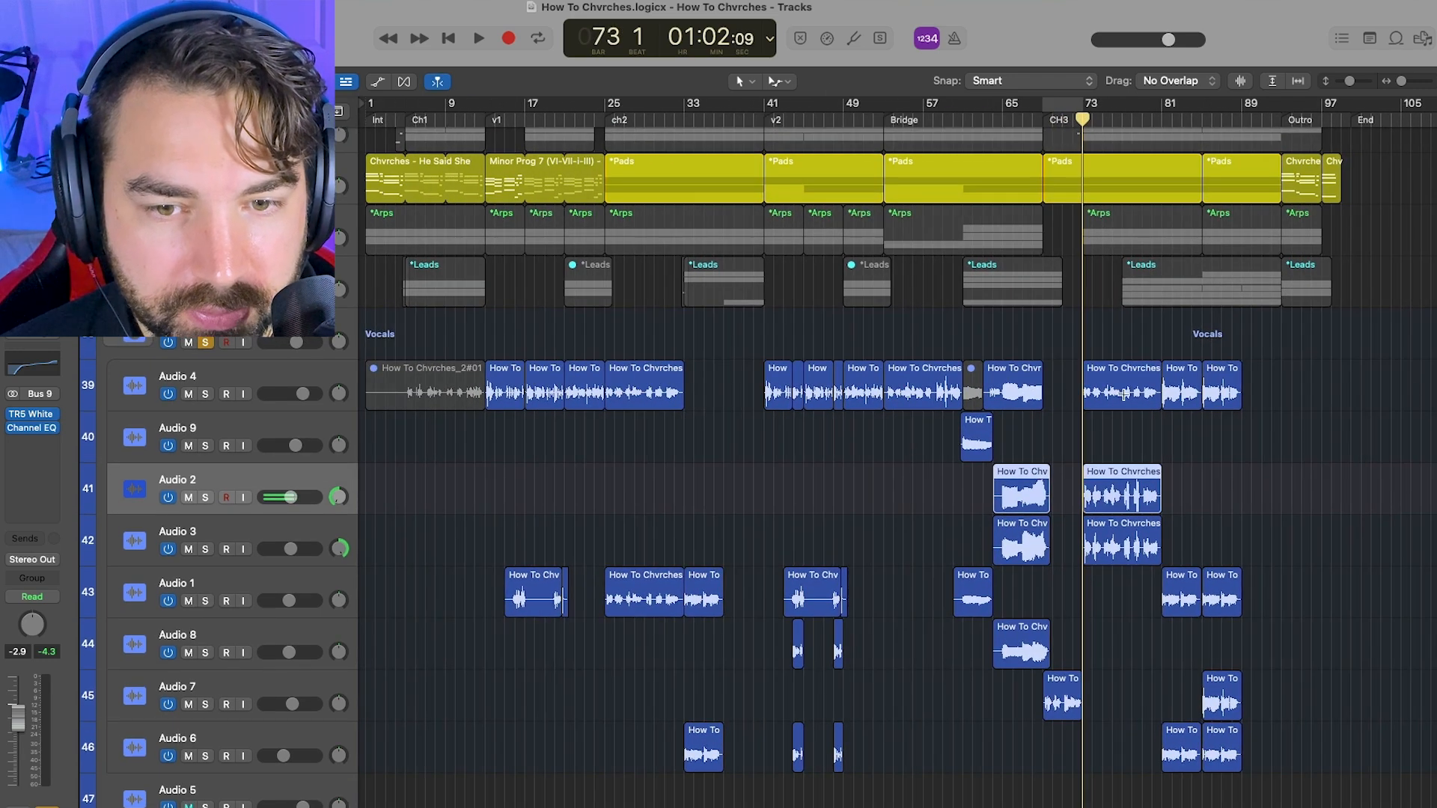
{"action": "scroll", "coordinate": [1125, 394], "scroll_direction": "down", "scroll_amount": 2}
{"action": "scroll", "coordinate": [1093, 429], "scroll_direction": "right", "scroll_amount": 3}
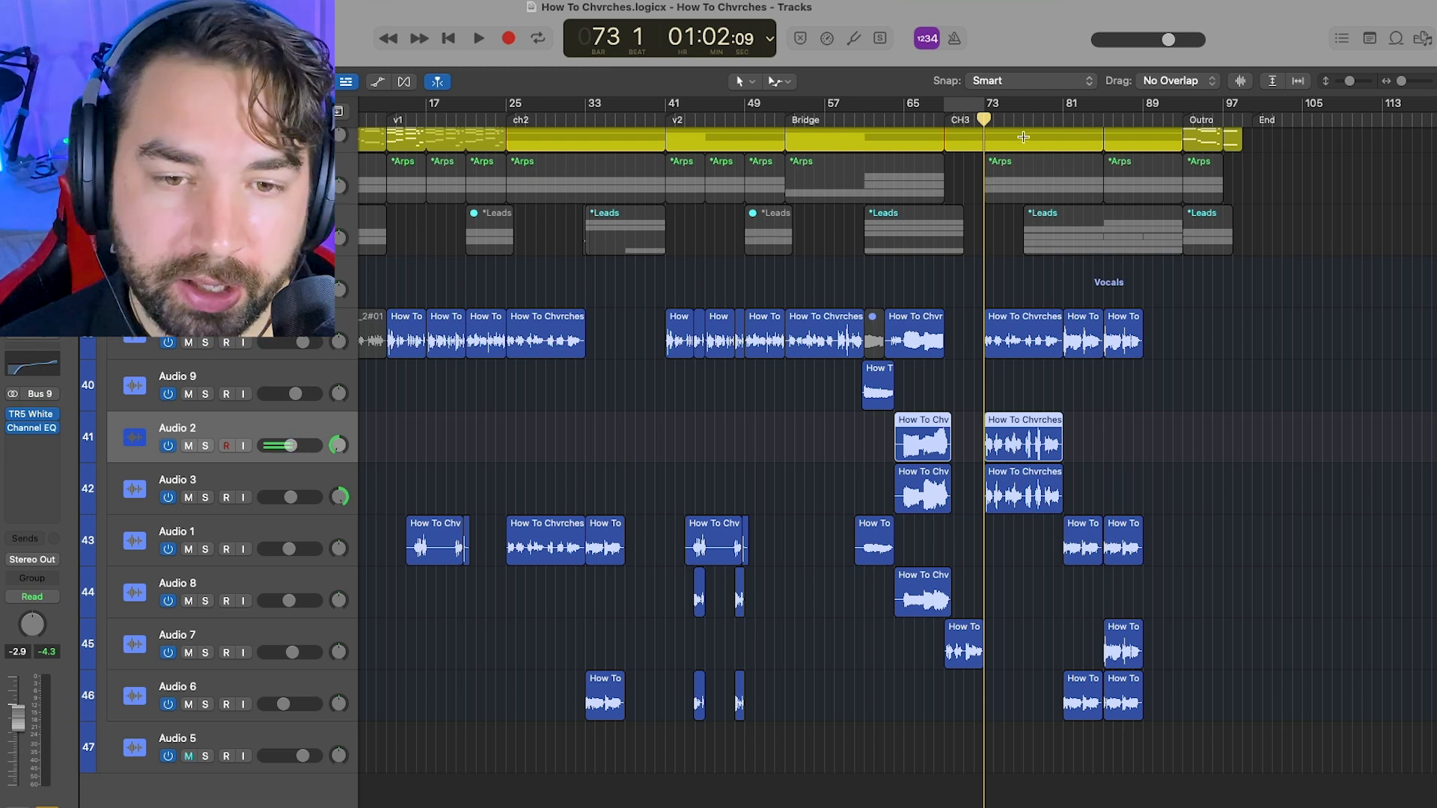
{"action": "key", "text": "space"}
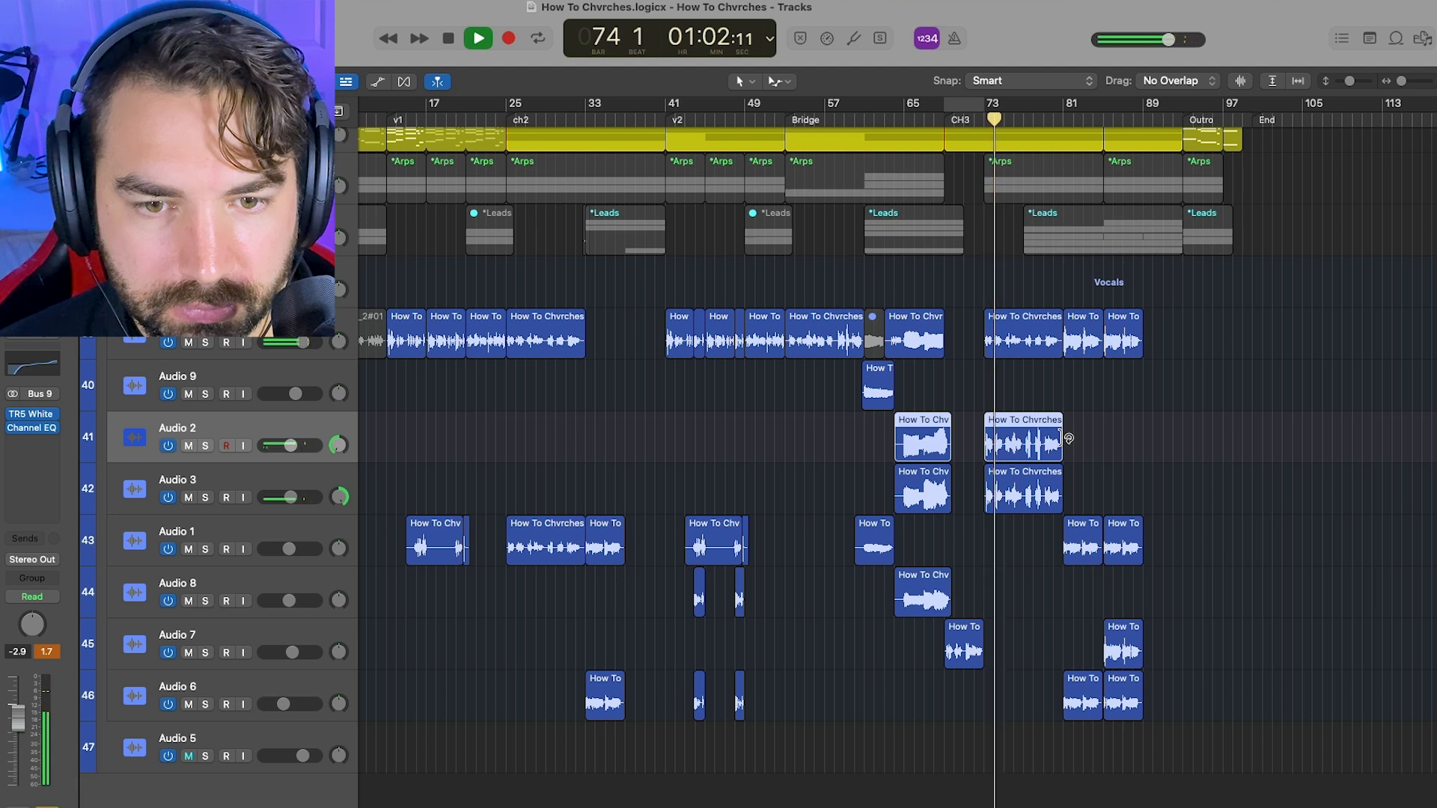
{"action": "scroll", "coordinate": [1073, 440], "scroll_direction": "right", "scroll_amount": 3}
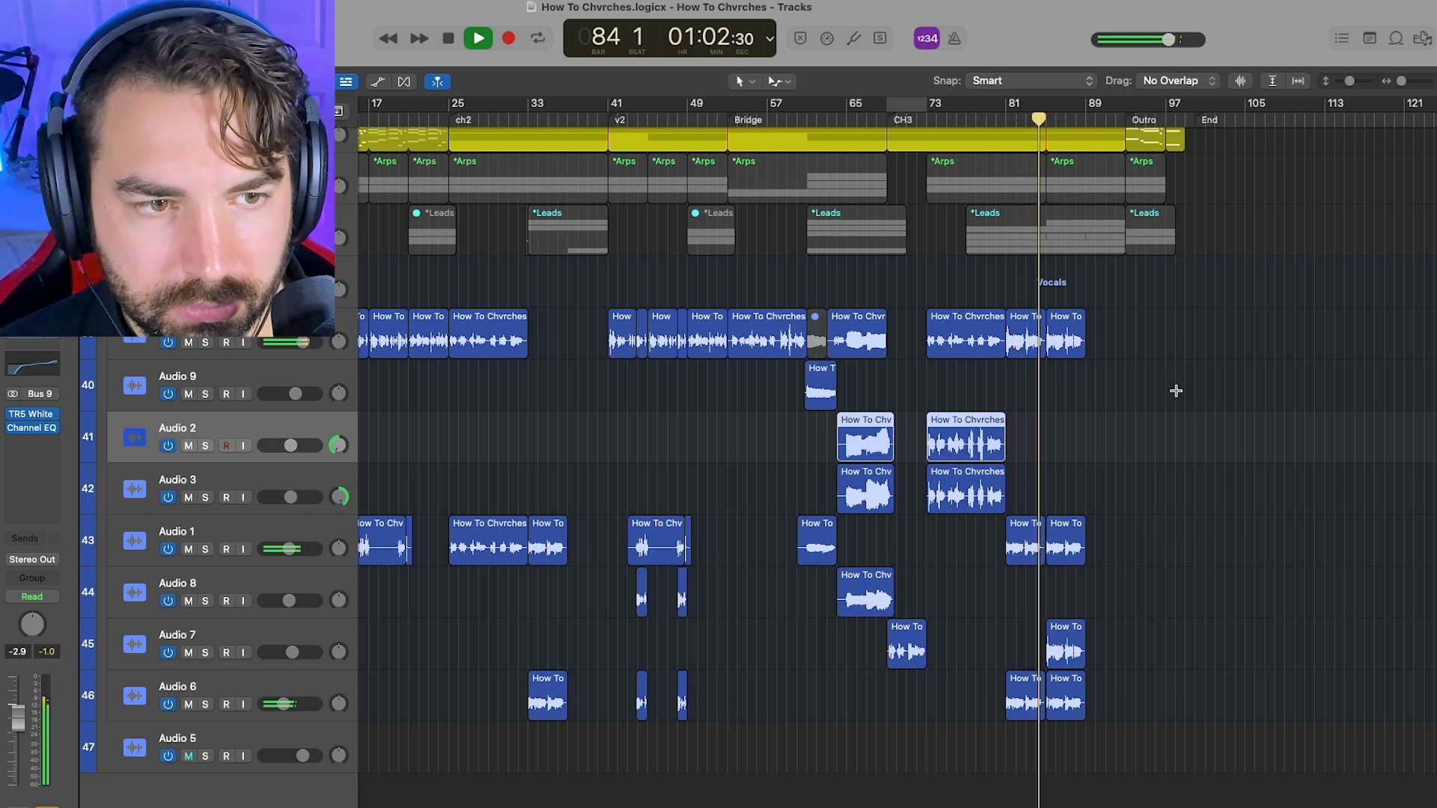
{"action": "key", "text": "space"}
- Collapse the Vocals stack and inspect its TR5 White 2A and Channel EQ plug-ins, closing each one
{"action": "left_click", "coordinate": [195, 282]}
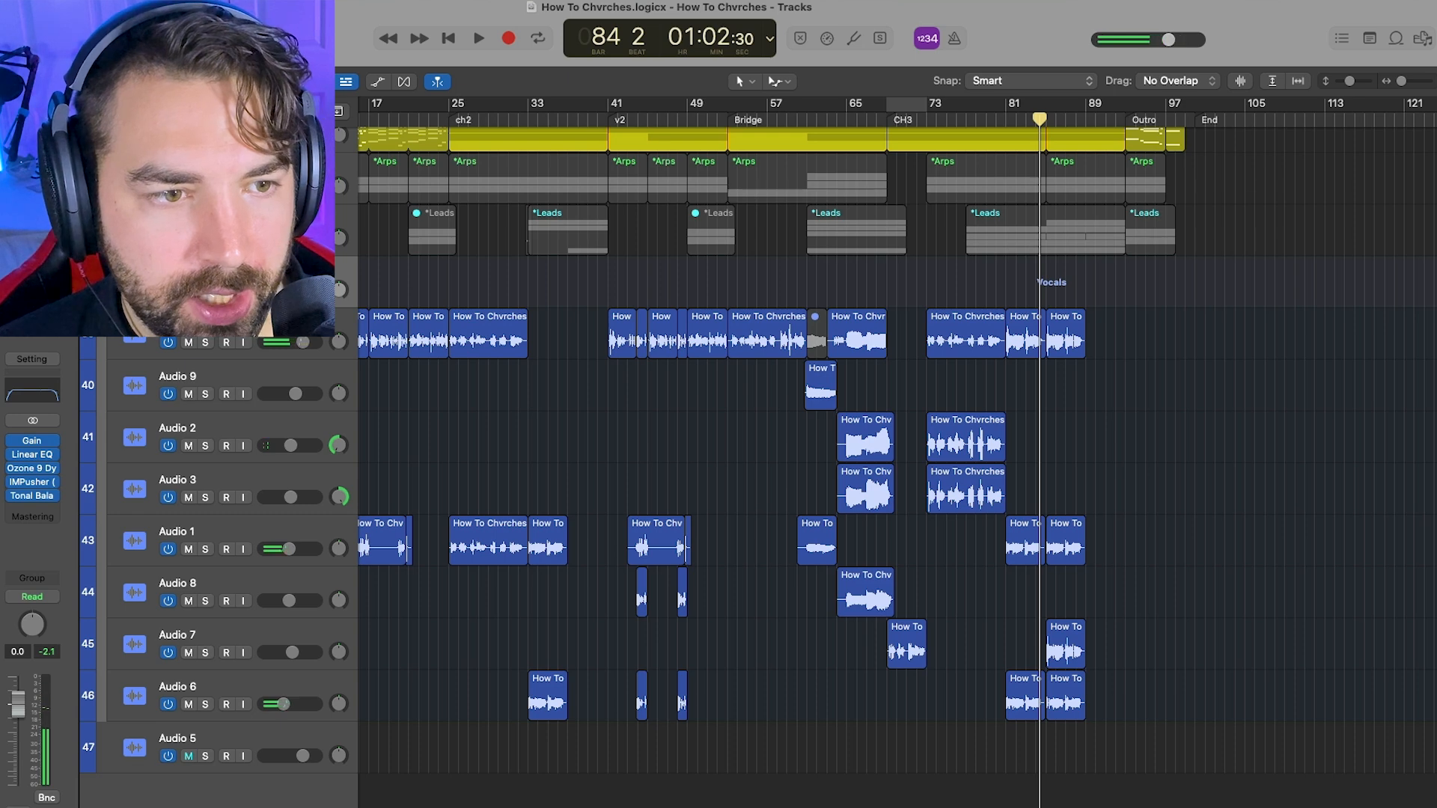
{"action": "left_click", "coordinate": [111, 282]}
{"action": "left_click", "coordinate": [1, 455]}
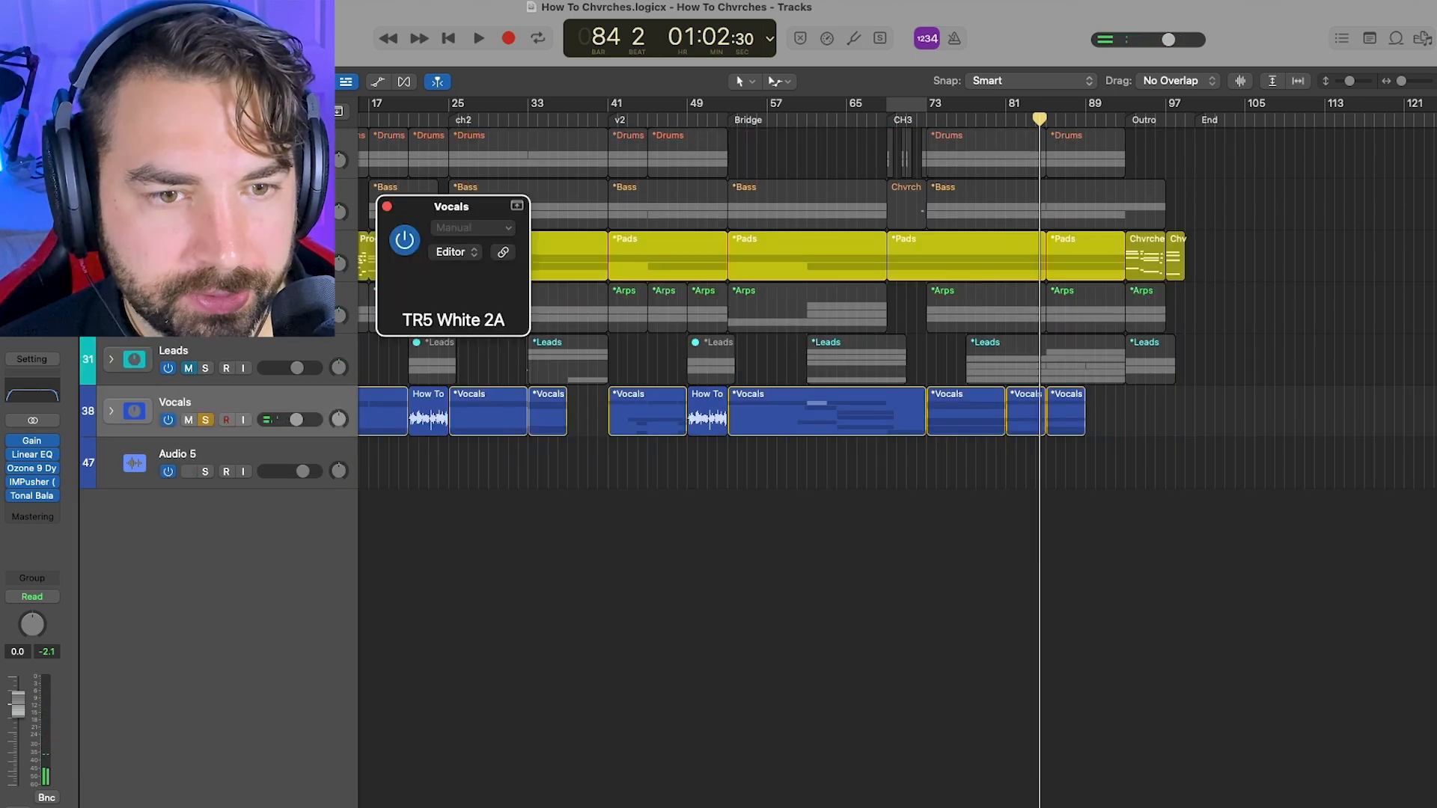
{"action": "left_click", "coordinate": [387, 206]}
{"action": "left_click", "coordinate": [1, 441]}
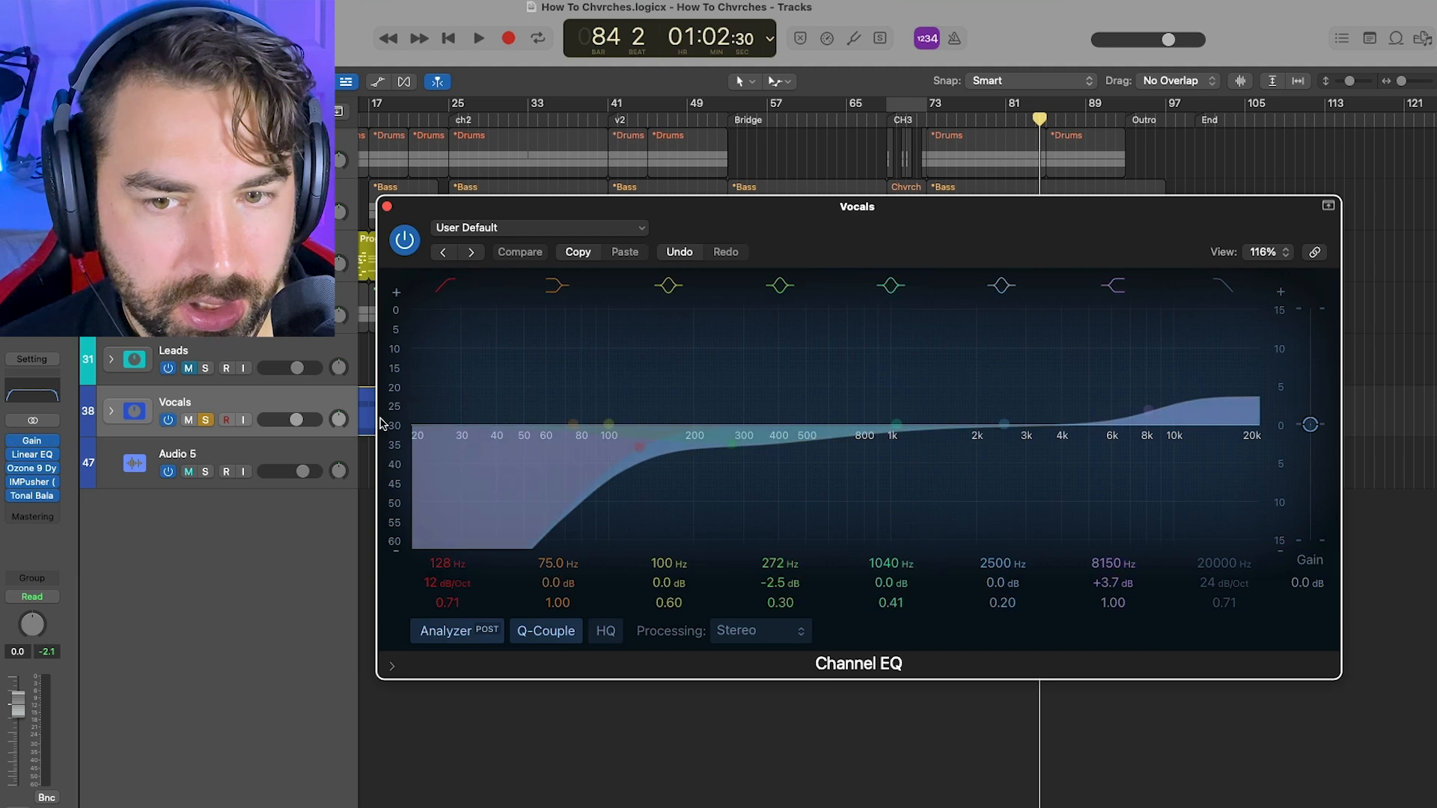
{"action": "left_click", "coordinate": [387, 206]}
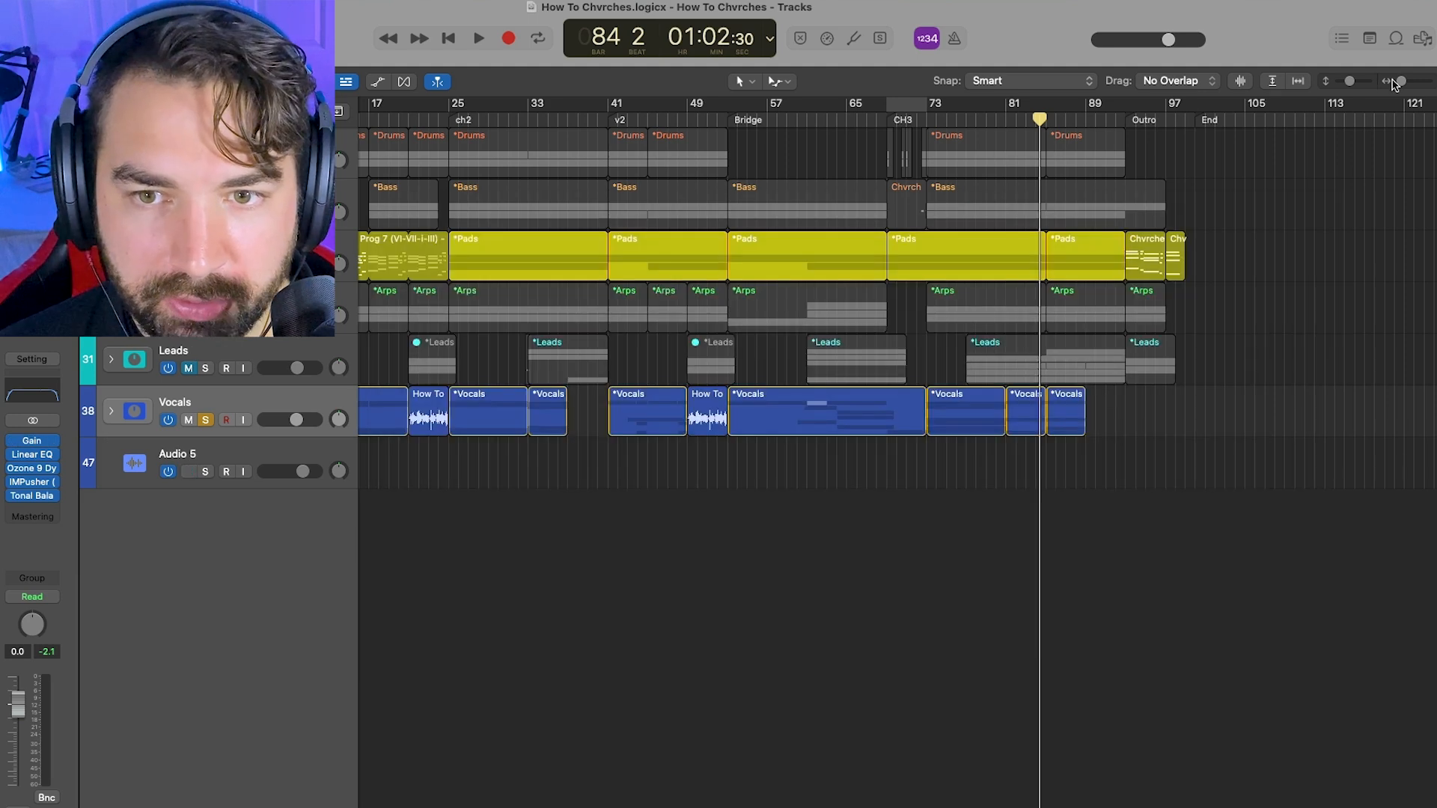
{"action": "left_click_drag", "start_coordinate": [1401, 81], "coordinate": [1399, 81]}
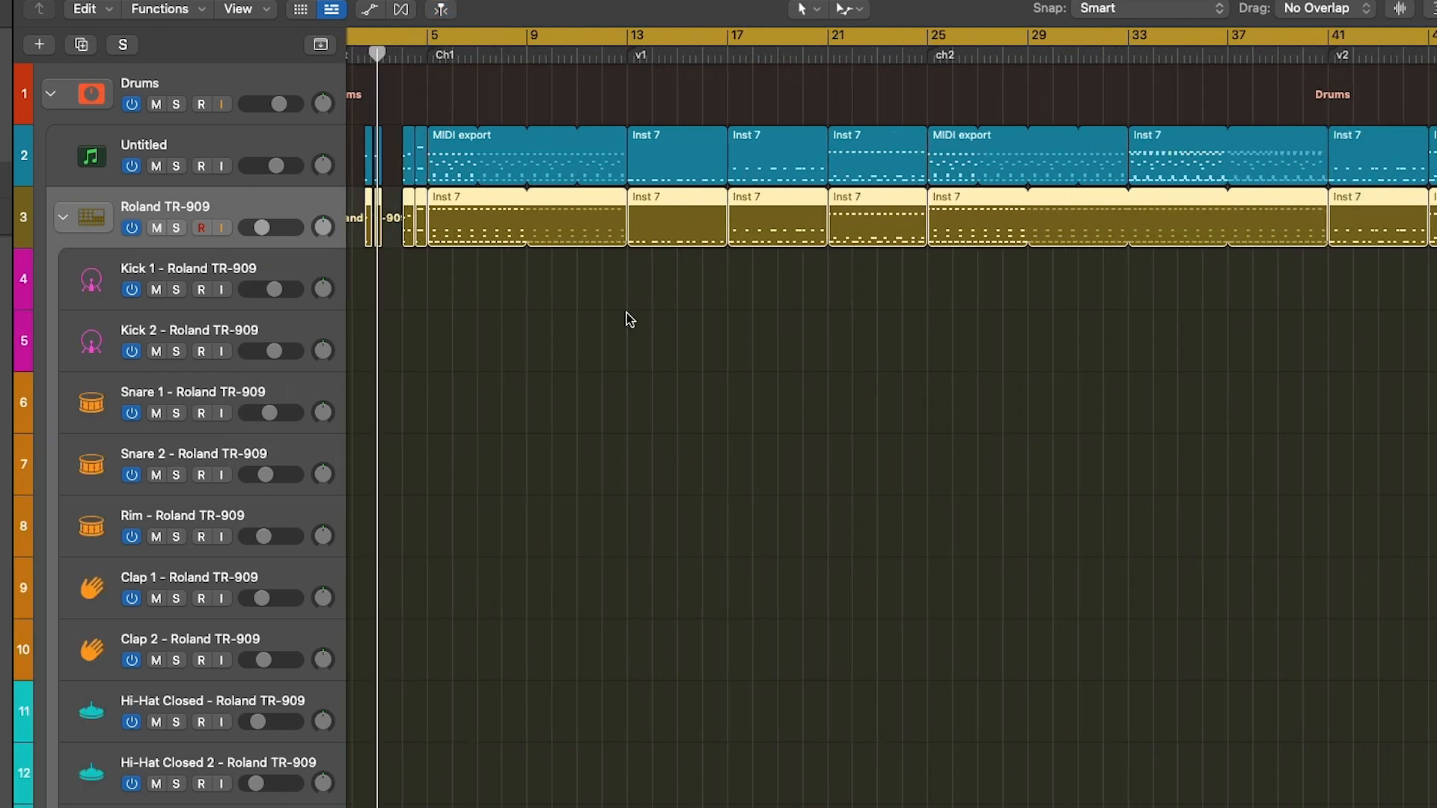
- Look through the Roland TR-909 kit-piece tracks and select the main Roland TR-909 track
{"action": "scroll", "coordinate": [277, 707], "scroll_direction": "down", "scroll_amount": 5}
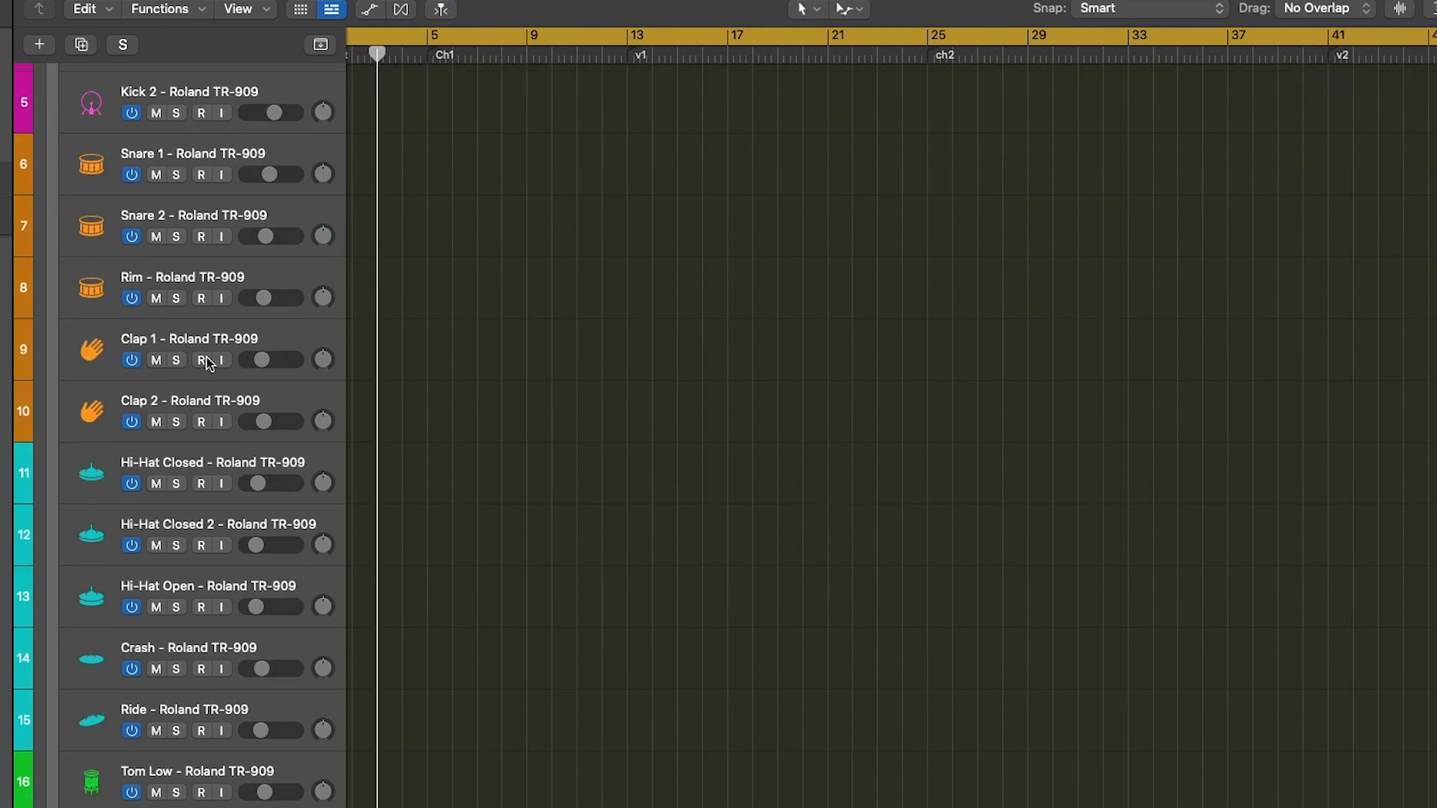
{"action": "left_click", "coordinate": [237, 324]}
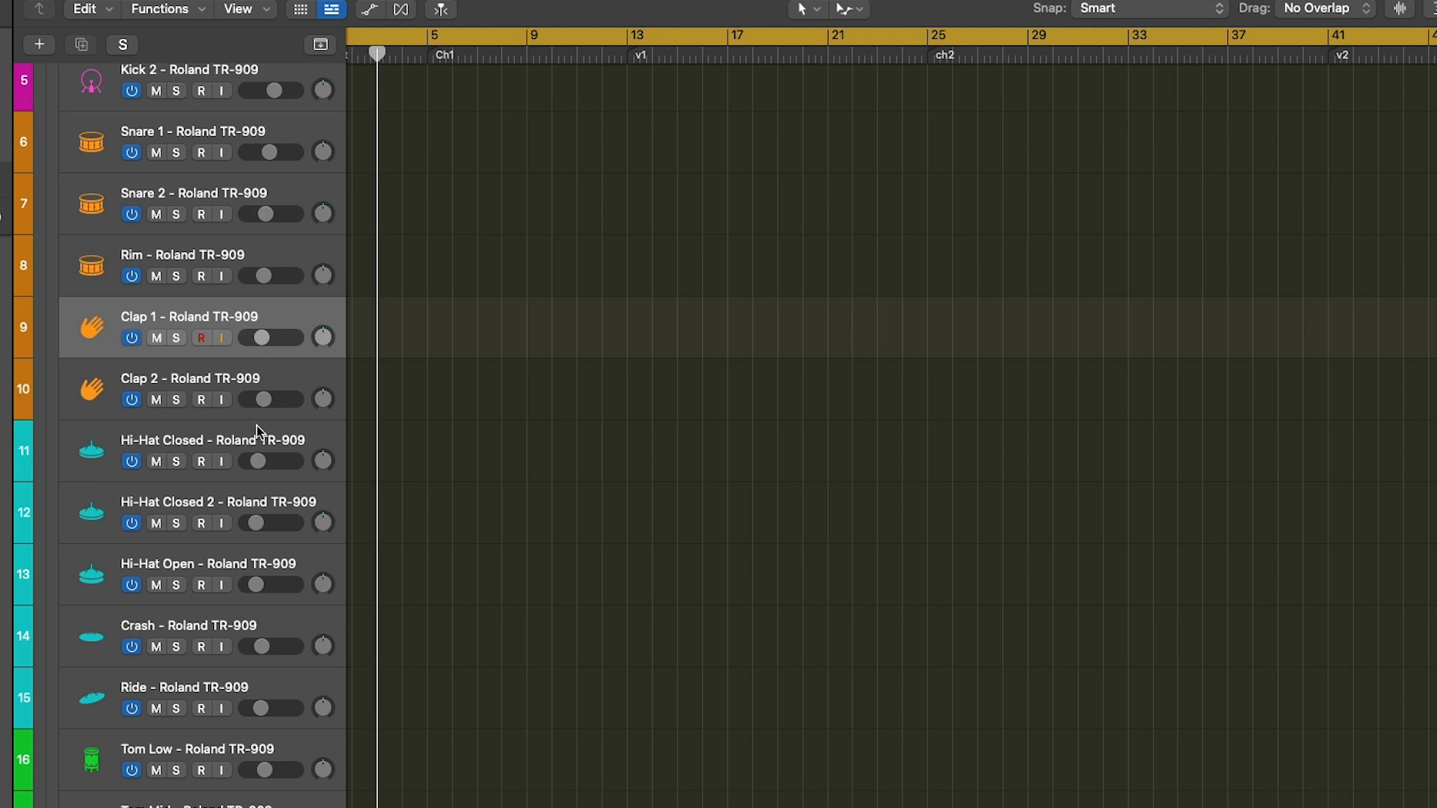
{"action": "scroll", "coordinate": [256, 431], "scroll_direction": "up", "scroll_amount": 5}
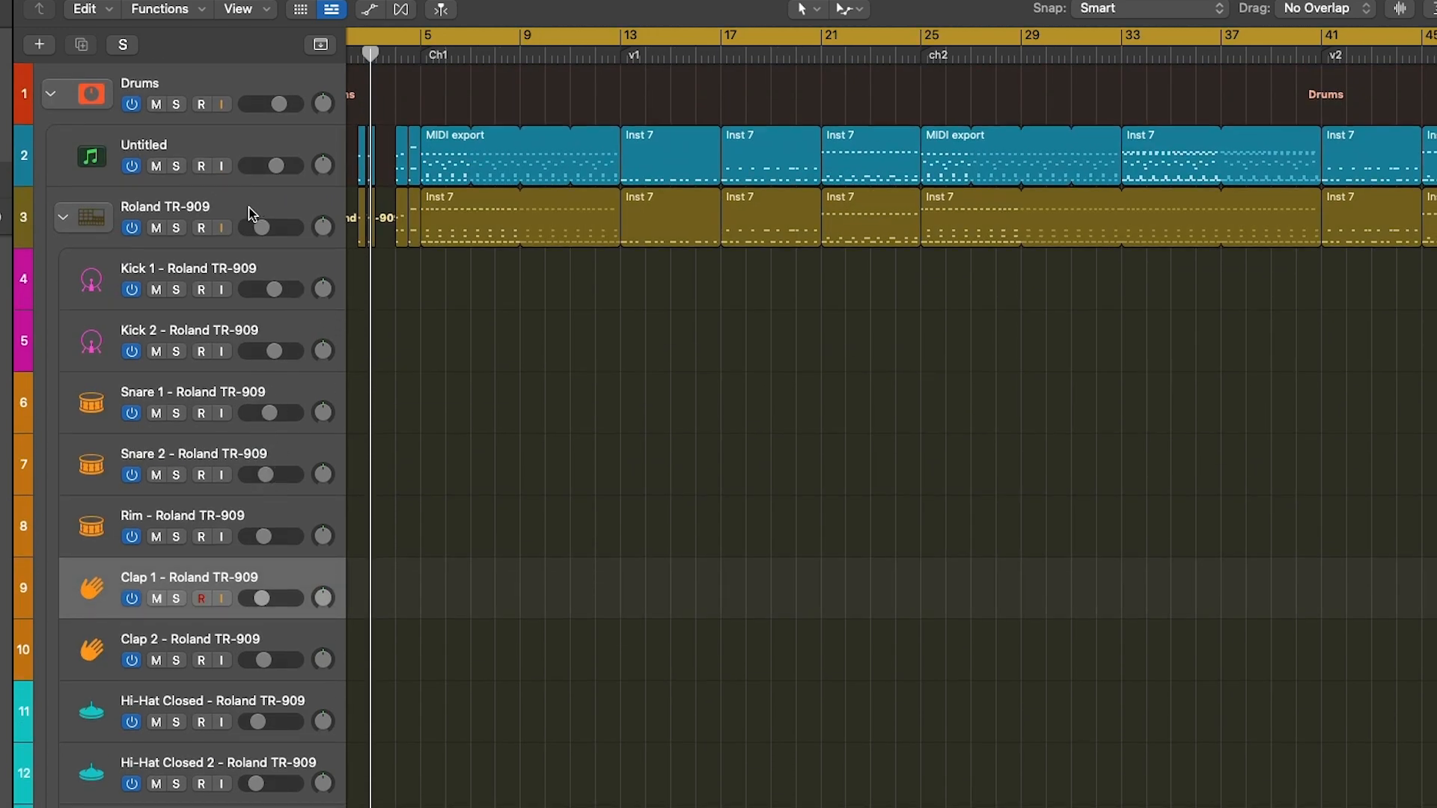
{"action": "left_click", "coordinate": [53, 208]}
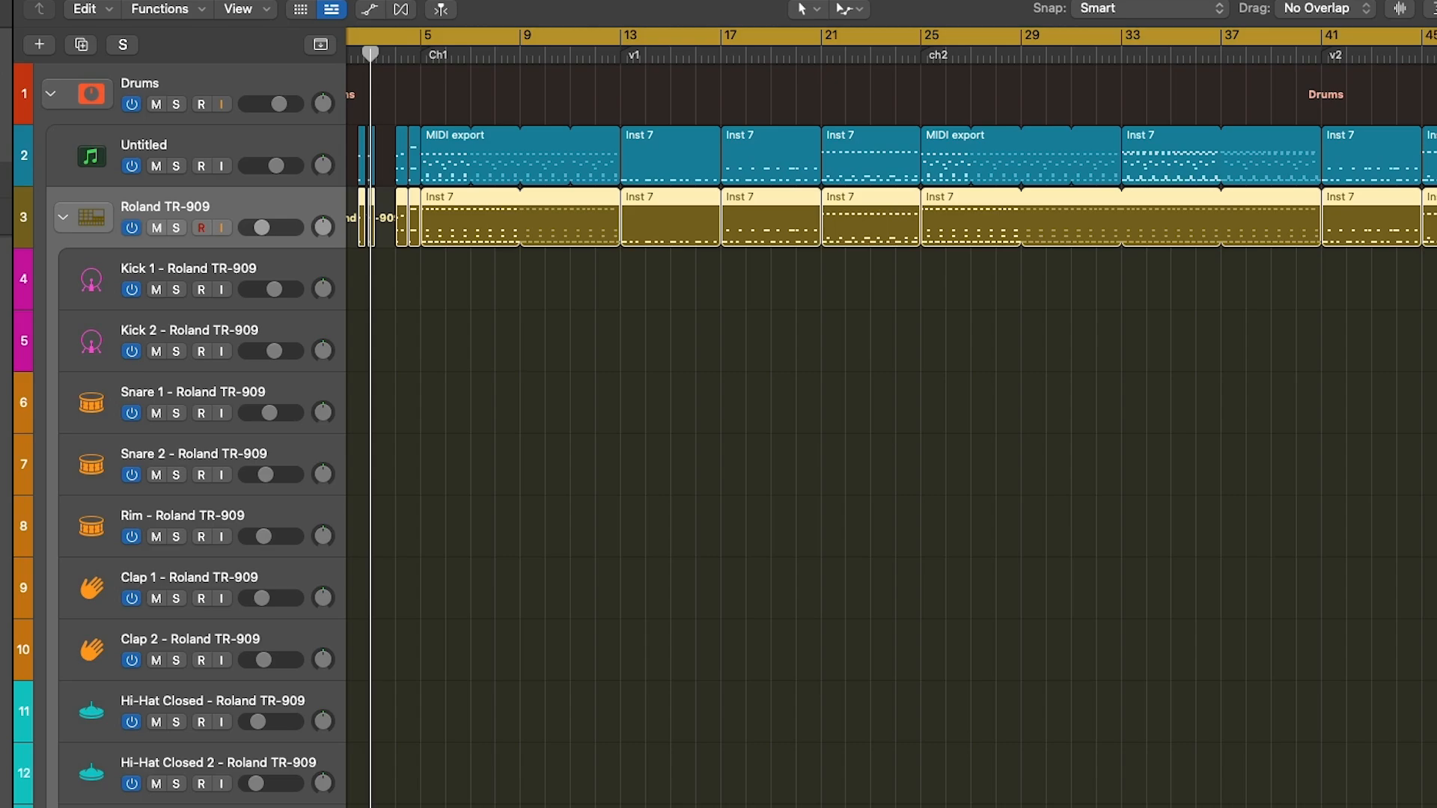
- Show the Roland TR-909's Smart Controls and turn down the kit's Reverb amount
{"action": "key", "text": "x"}
{"action": "key", "text": "b"}
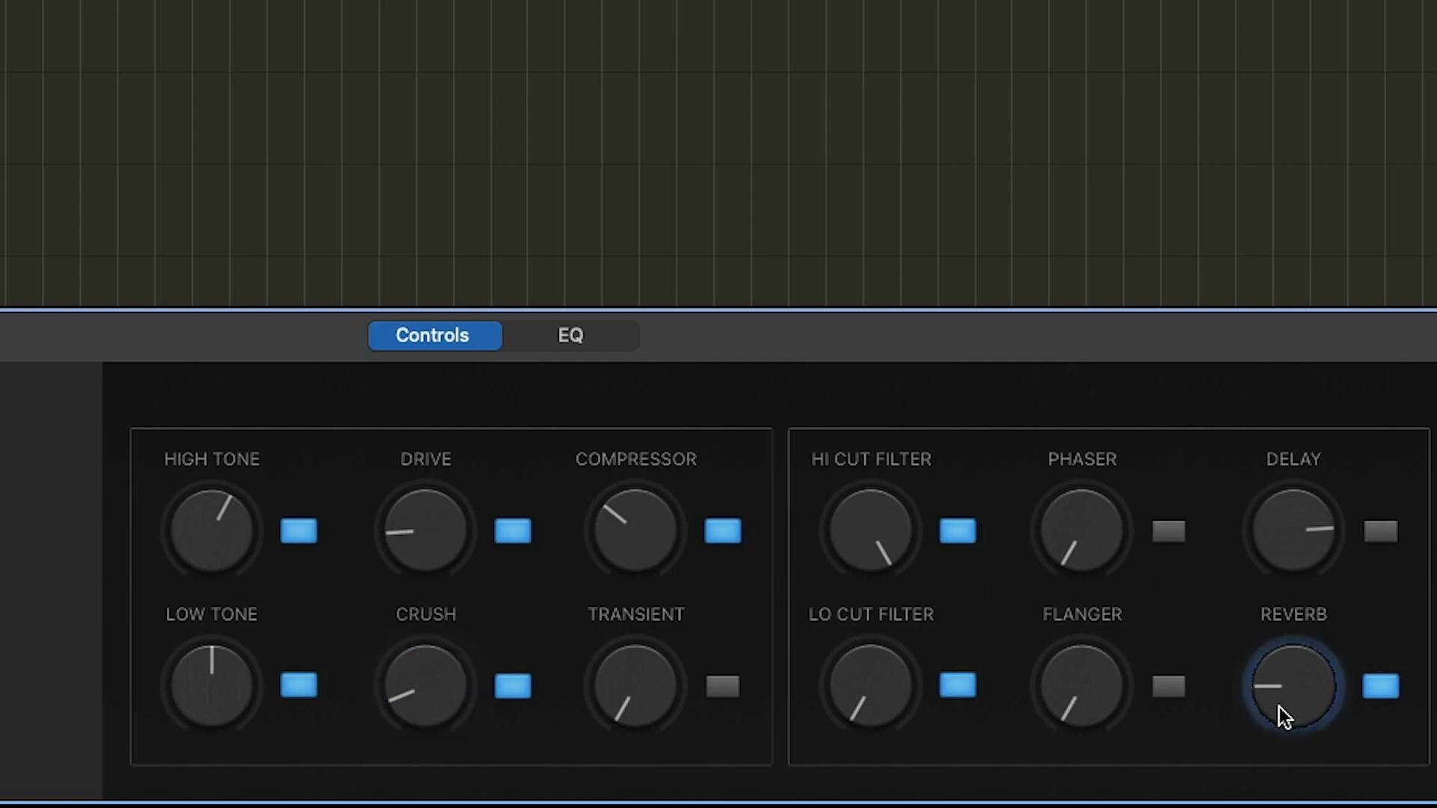
{"action": "left_click_drag", "start_coordinate": [1286, 713], "coordinate": [1282, 740]}
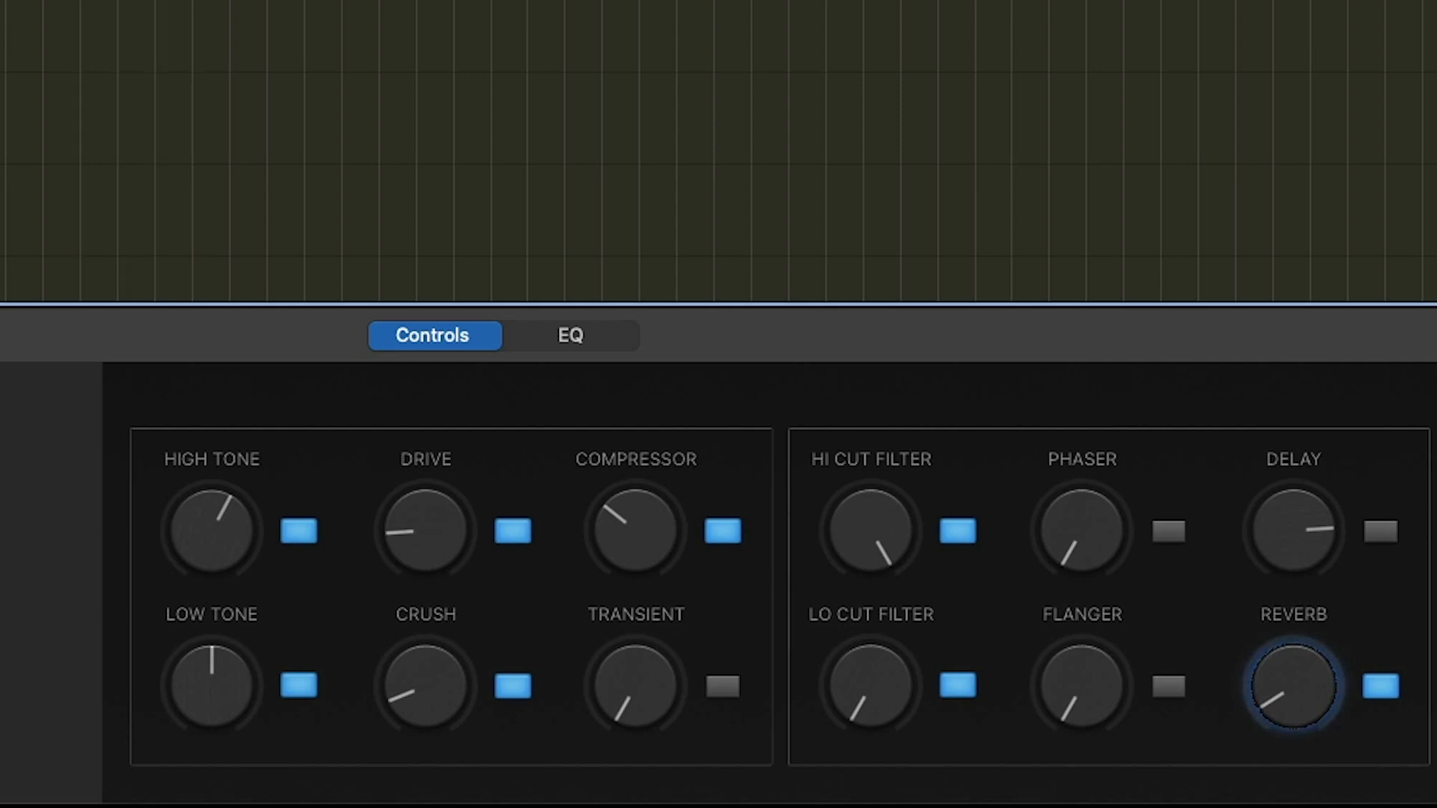
- Select the Snare 1 track, open its UFX-REVERB plug-in, continue the trial, and move the window clear of the track list
{"action": "scroll", "coordinate": [261, 437], "scroll_direction": "down", "scroll_amount": 2}
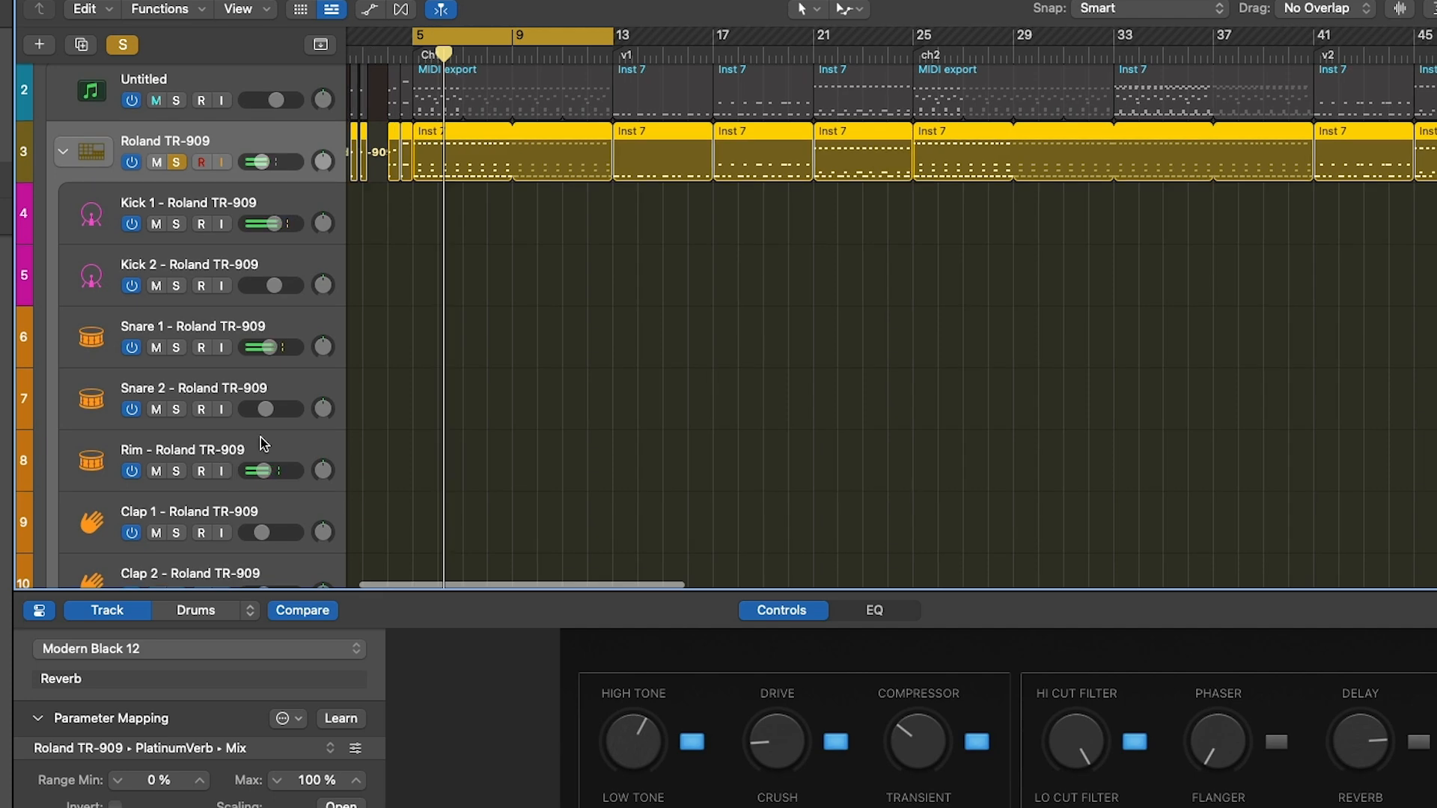
{"action": "left_click", "coordinate": [261, 437]}
{"action": "left_click", "coordinate": [217, 330]}
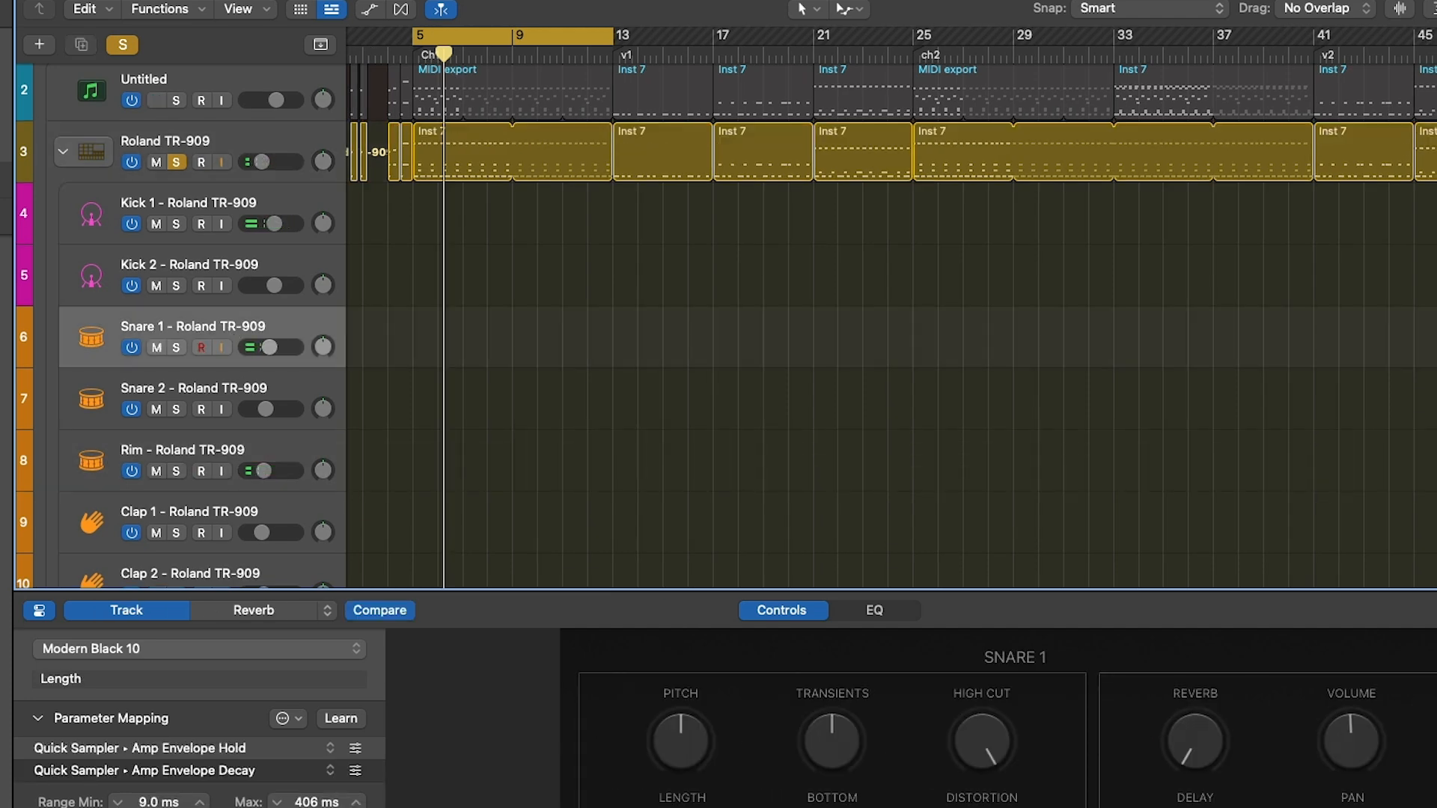
{"action": "key", "text": "v"}
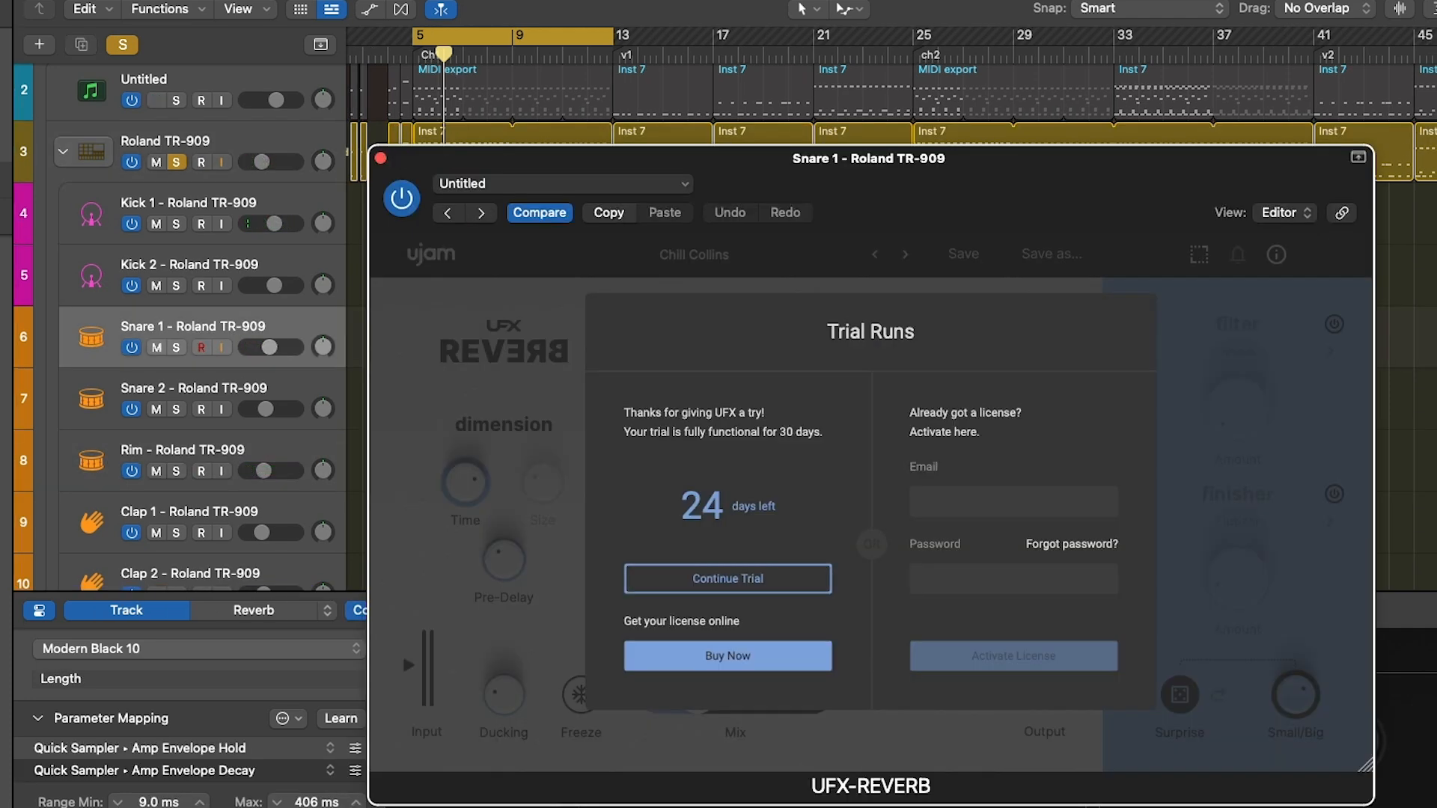
{"action": "left_click", "coordinate": [765, 583]}
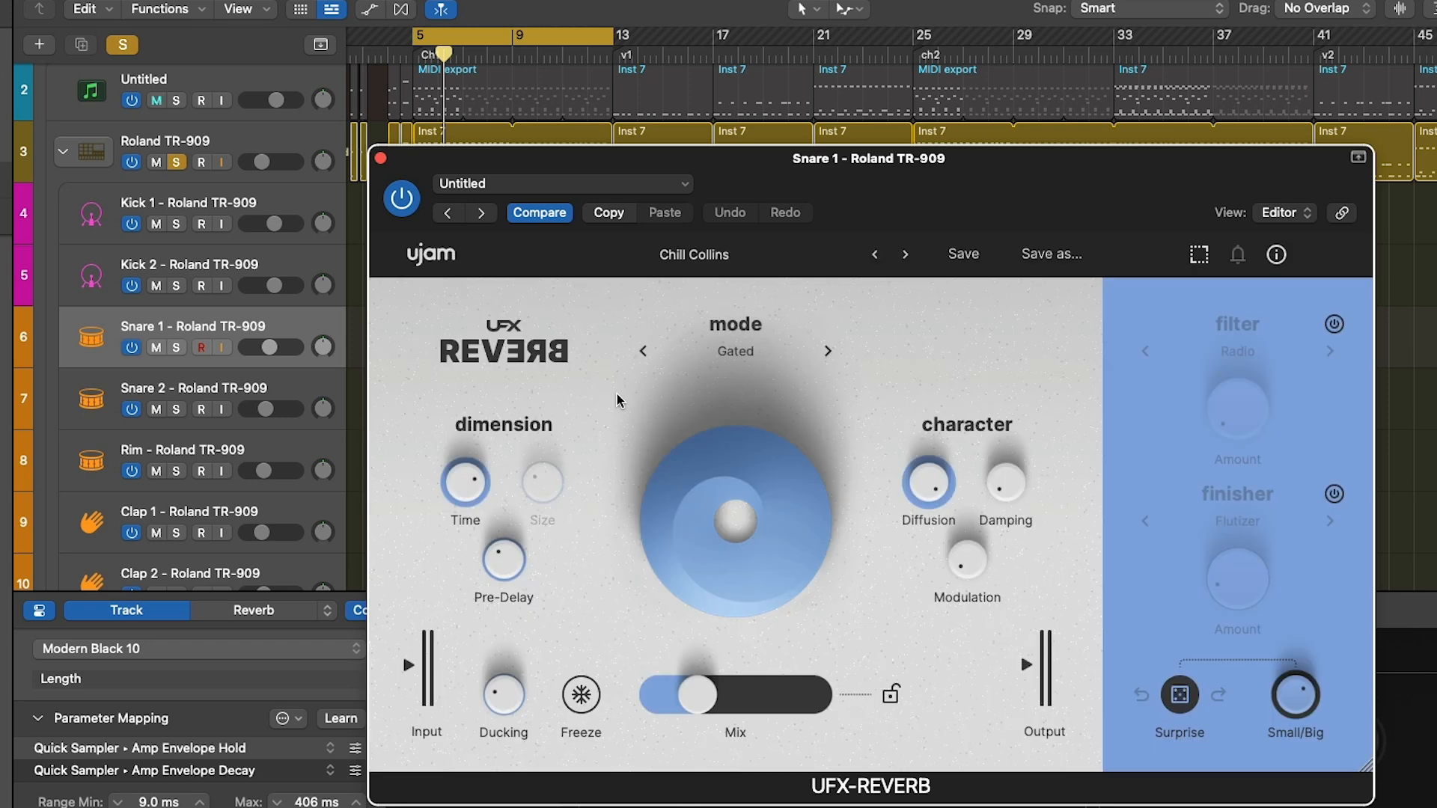
{"action": "left_click_drag", "start_coordinate": [860, 201], "coordinate": [862, 148]}
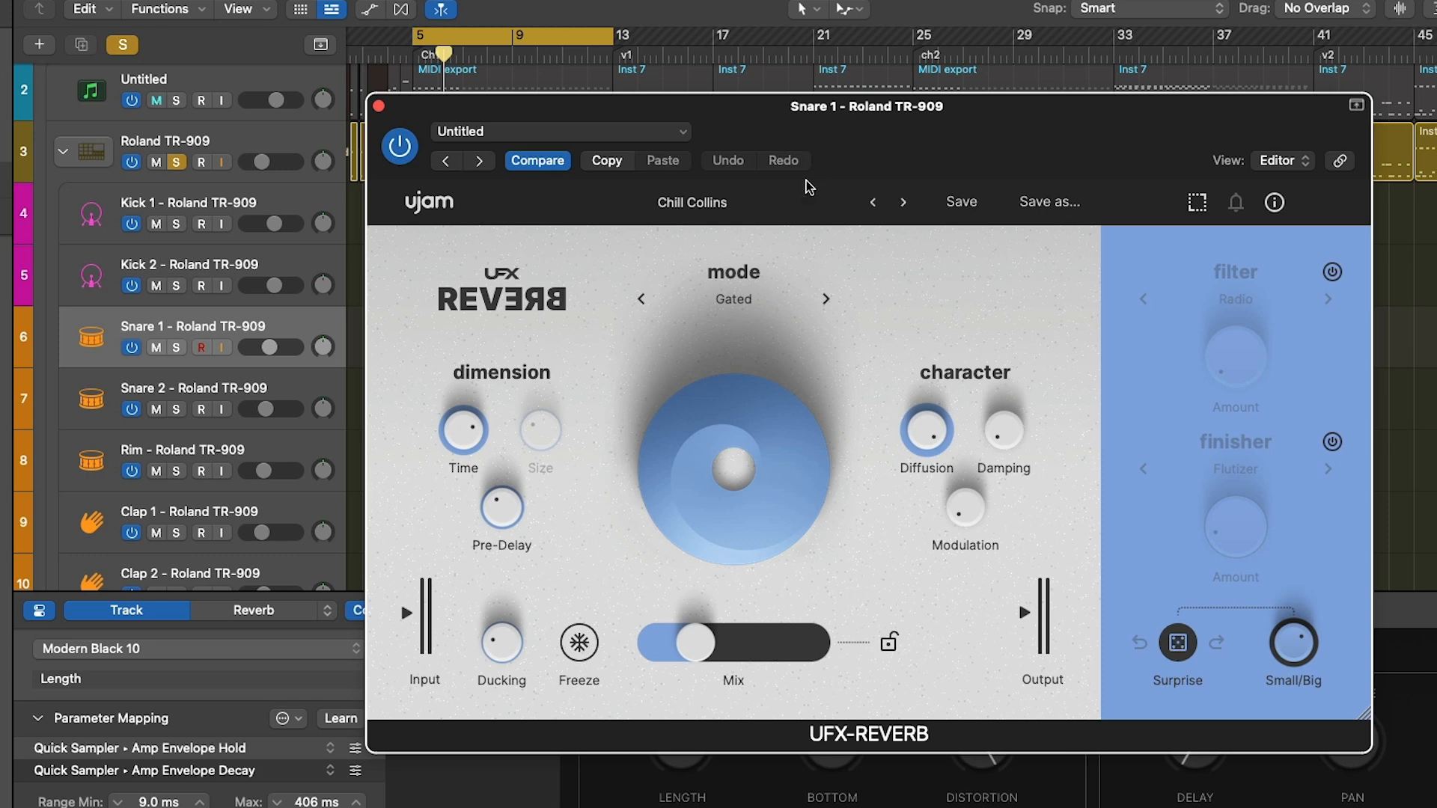
{"action": "left_click_drag", "start_coordinate": [797, 110], "coordinate": [993, 122]}
- Solo Snare 1 and compare its sound with UFX-REVERB bypassed and active
{"action": "left_click", "coordinate": [518, 143]}
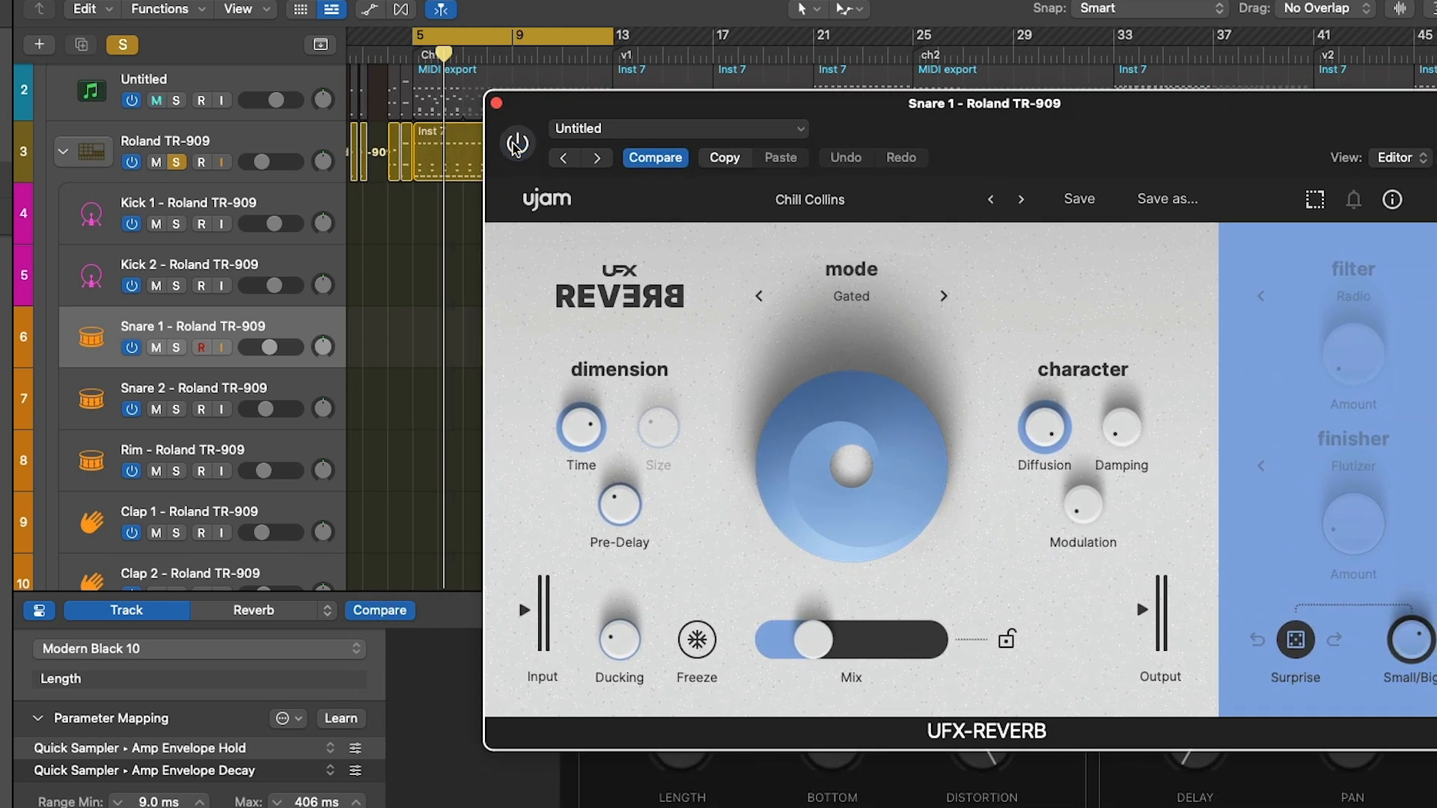
{"action": "left_click", "coordinate": [176, 348]}
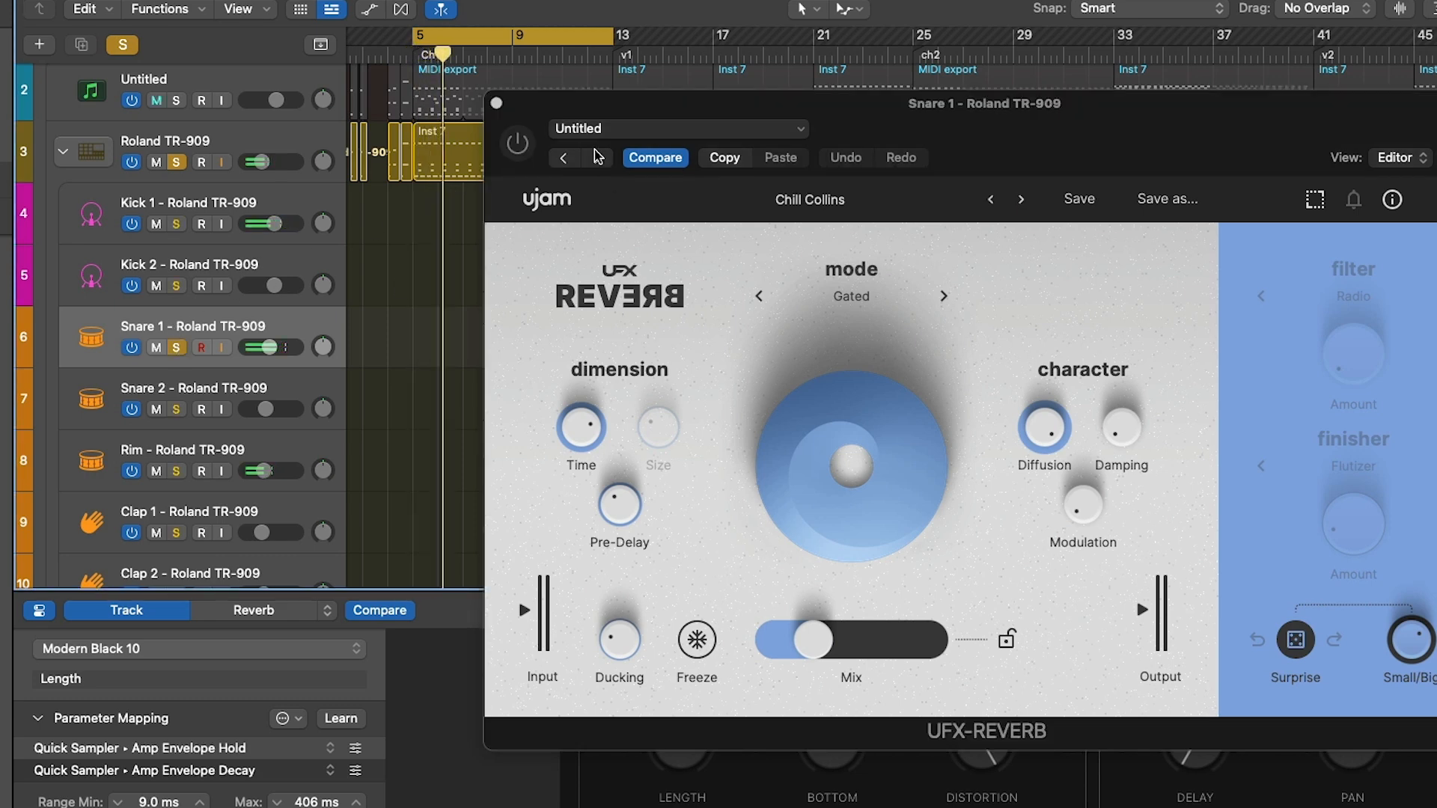
{"action": "left_click", "coordinate": [521, 148]}
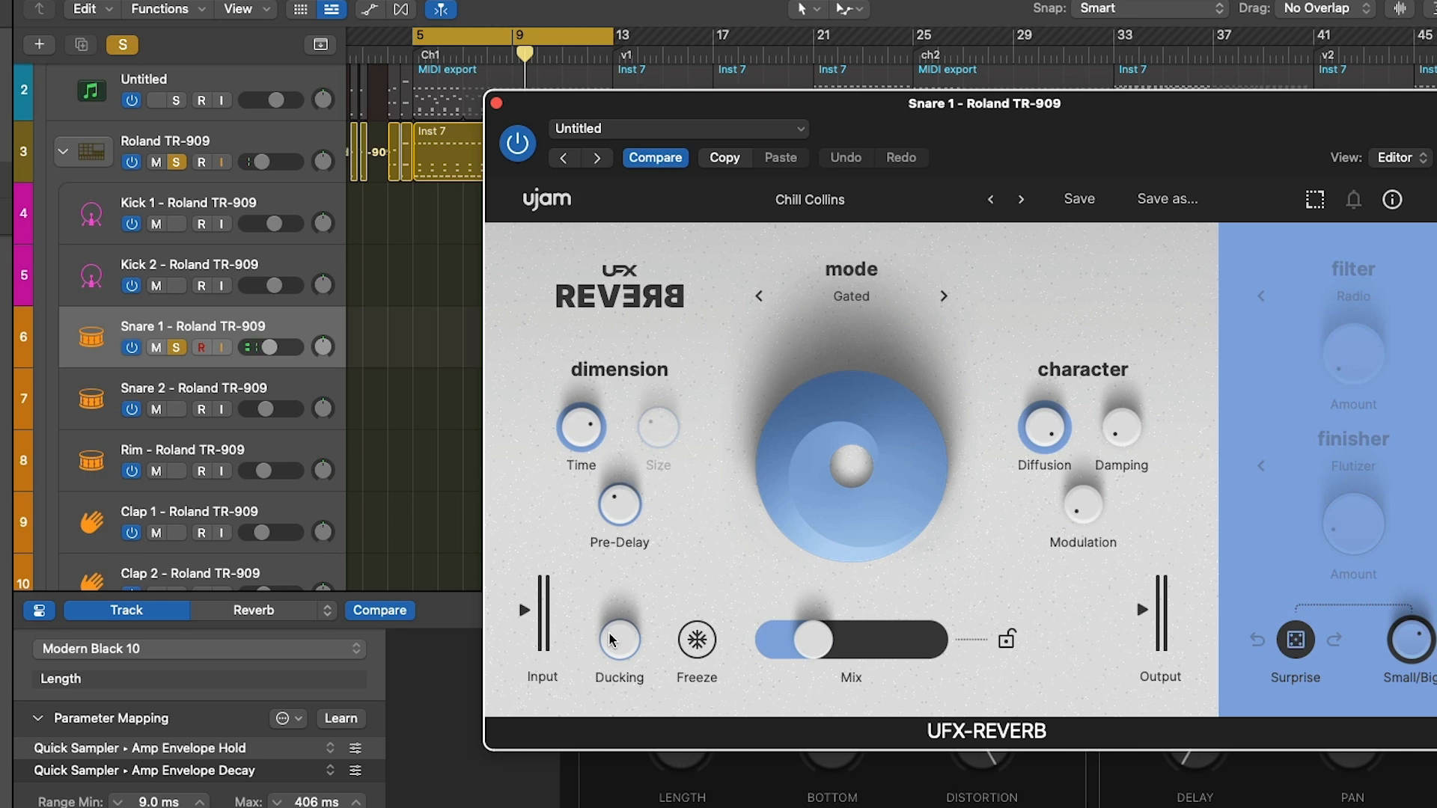
- Lower Ducking and raise Damping in Snare 1's UFX-REVERB while the snare plays, and close the plug-in
{"action": "left_click_drag", "start_coordinate": [612, 640], "coordinate": [613, 663]}
{"action": "key", "text": "space"}
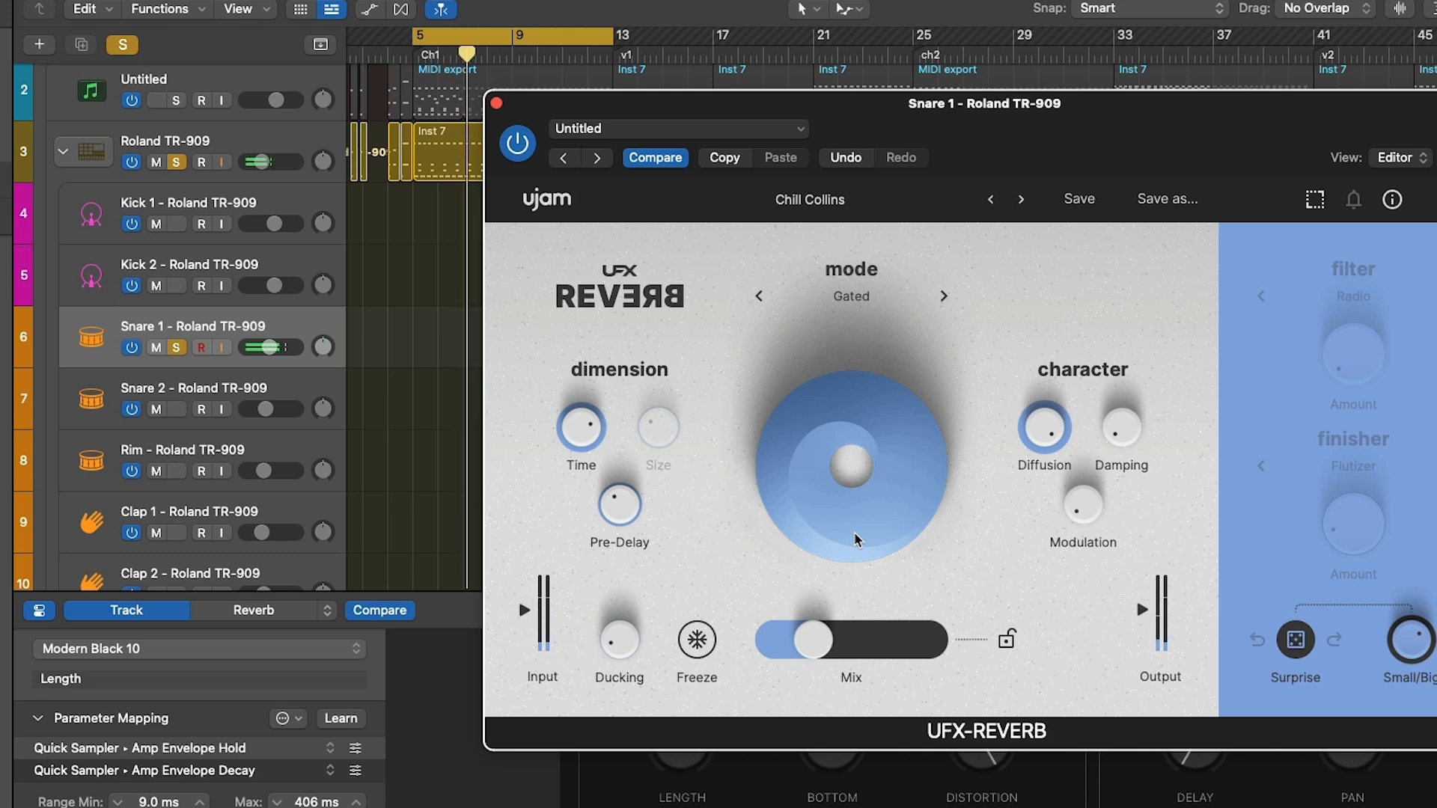
{"action": "left_click_drag", "start_coordinate": [1106, 440], "coordinate": [1112, 313]}
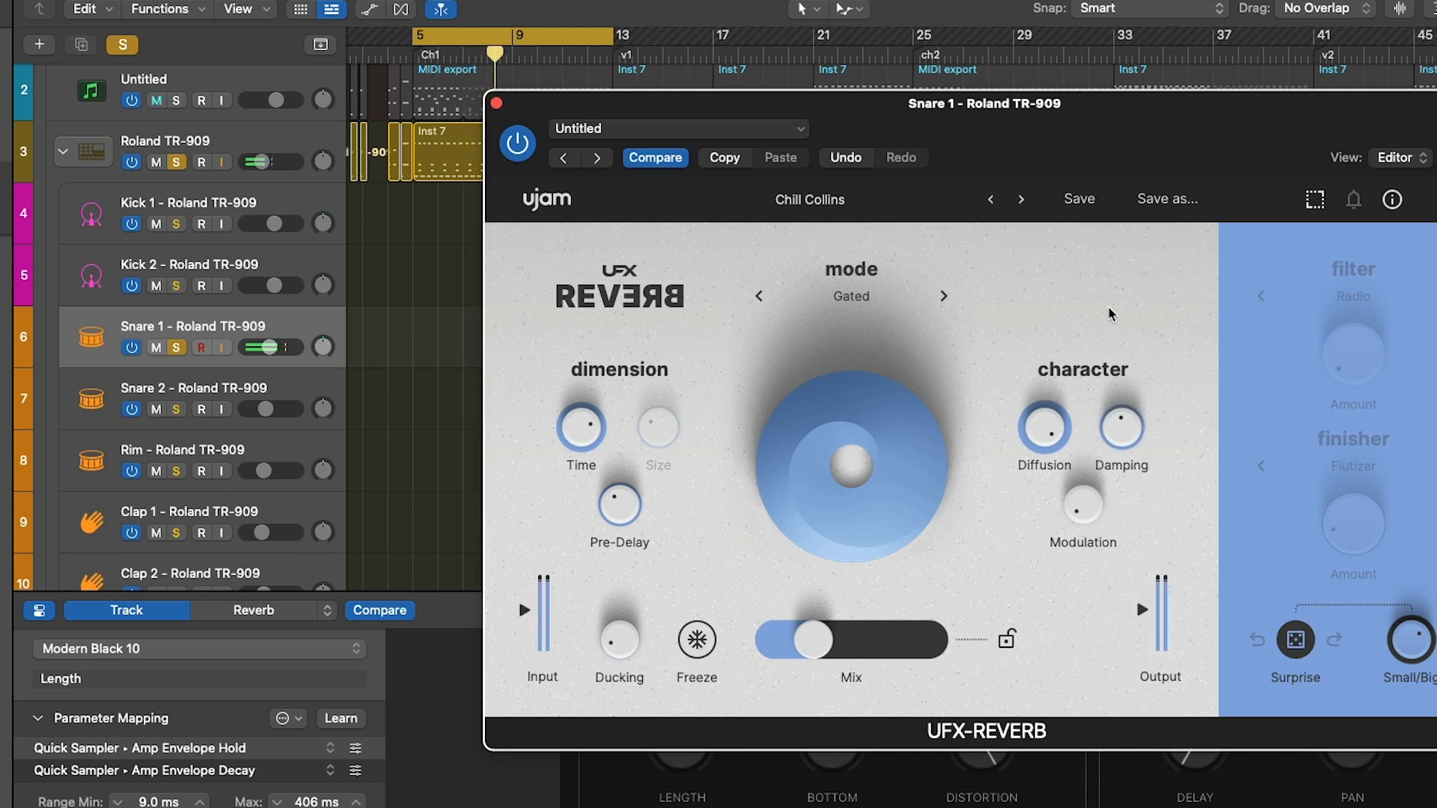
{"action": "left_click_drag", "start_coordinate": [1128, 427], "coordinate": [1130, 366]}
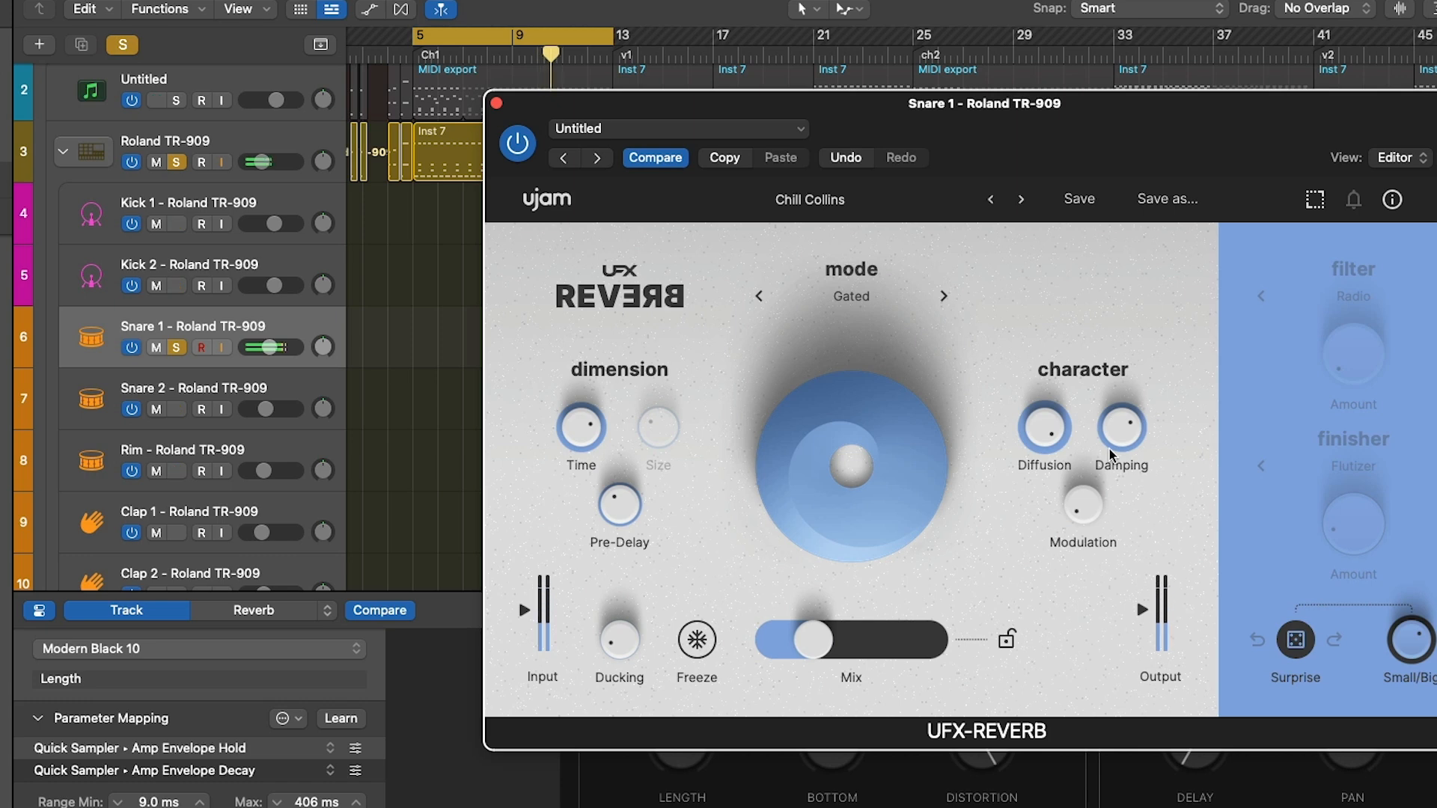
{"action": "left_click", "coordinate": [495, 103]}
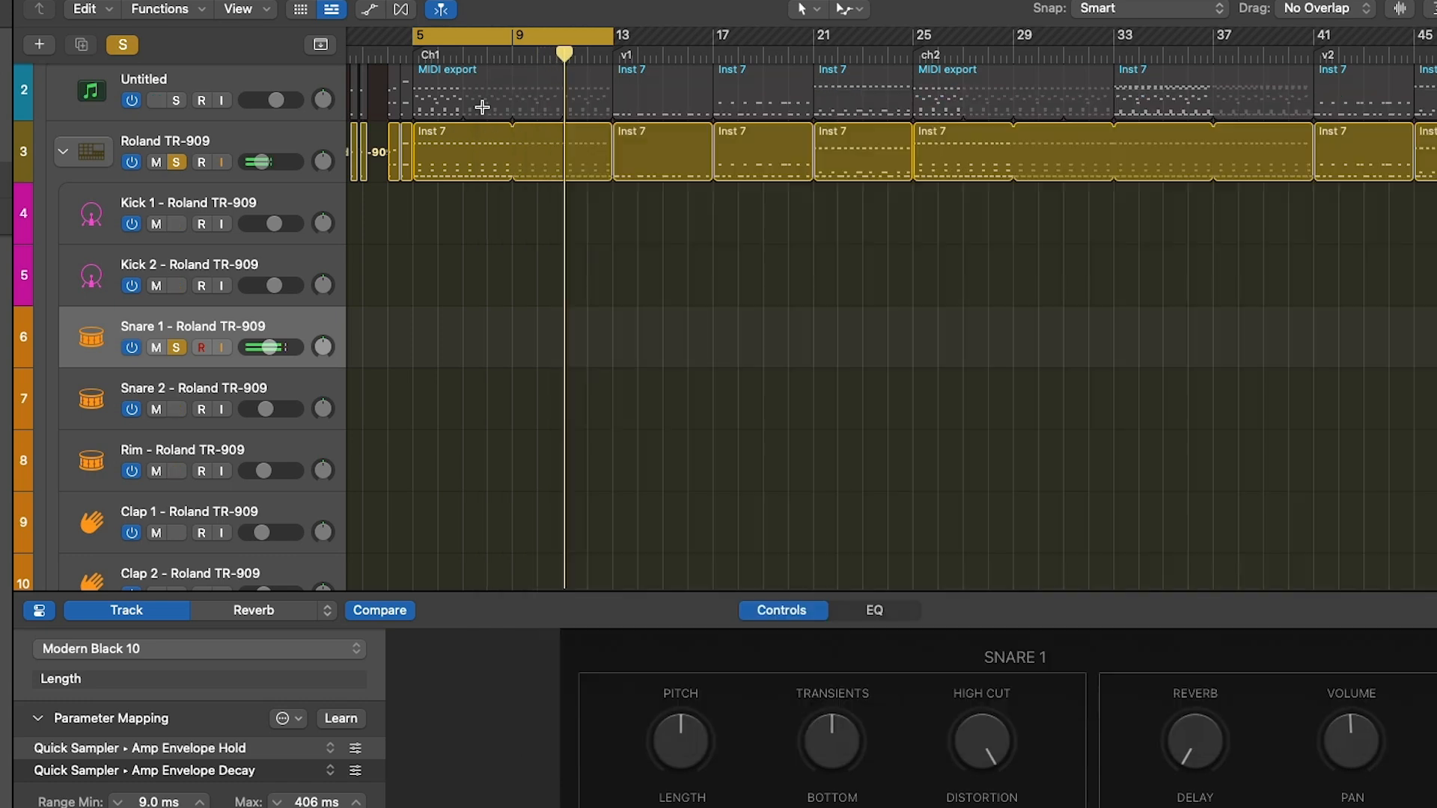
- Play the full TR-909 kit in the first chorus and compare its verse 1 patterns from bars 17 and 21
{"action": "key", "text": "space"}
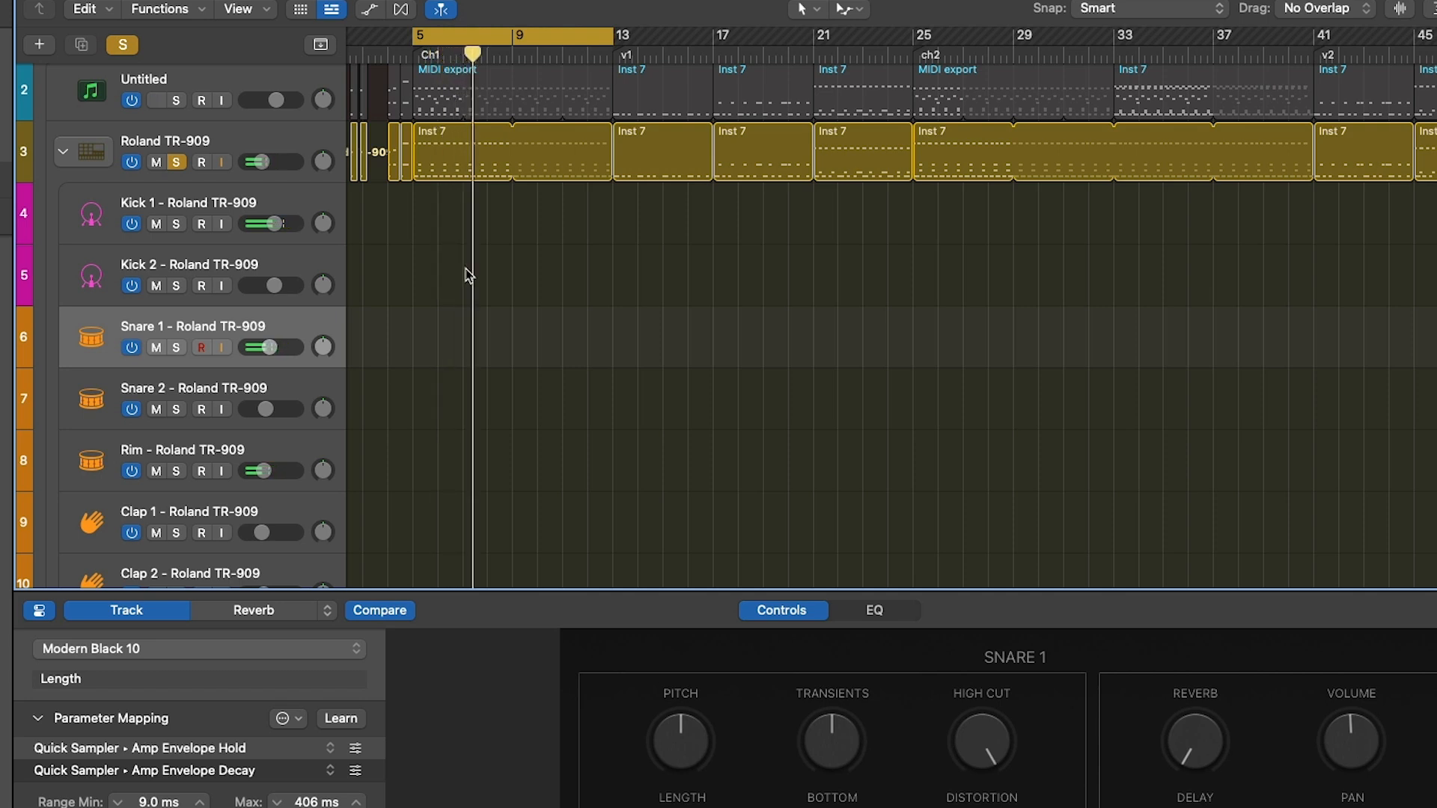
{"action": "scroll", "coordinate": [749, 206], "scroll_direction": "right", "scroll_amount": 1}
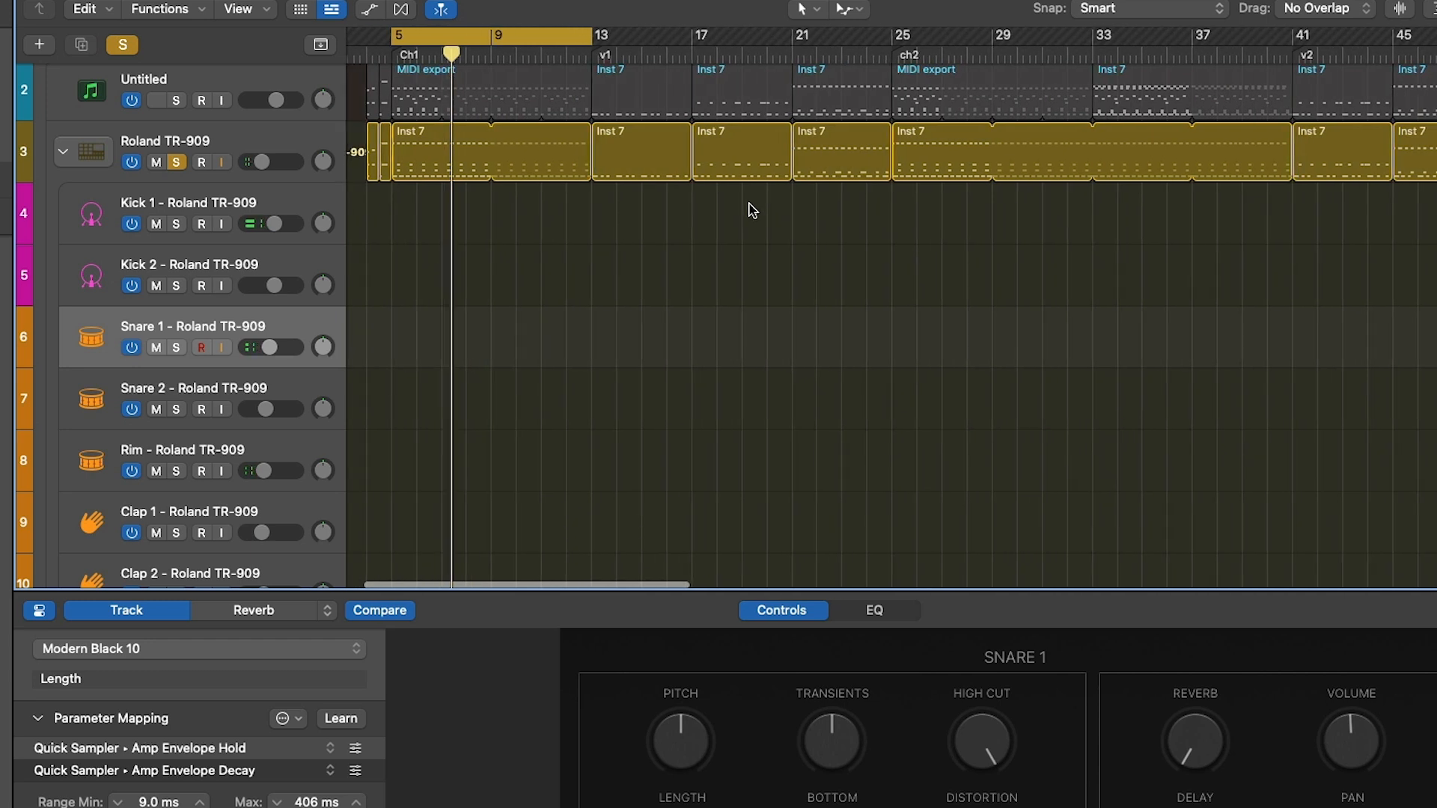
{"action": "scroll", "coordinate": [749, 205], "scroll_direction": "up", "scroll_amount": 2}
{"action": "left_click", "coordinate": [798, 47]}
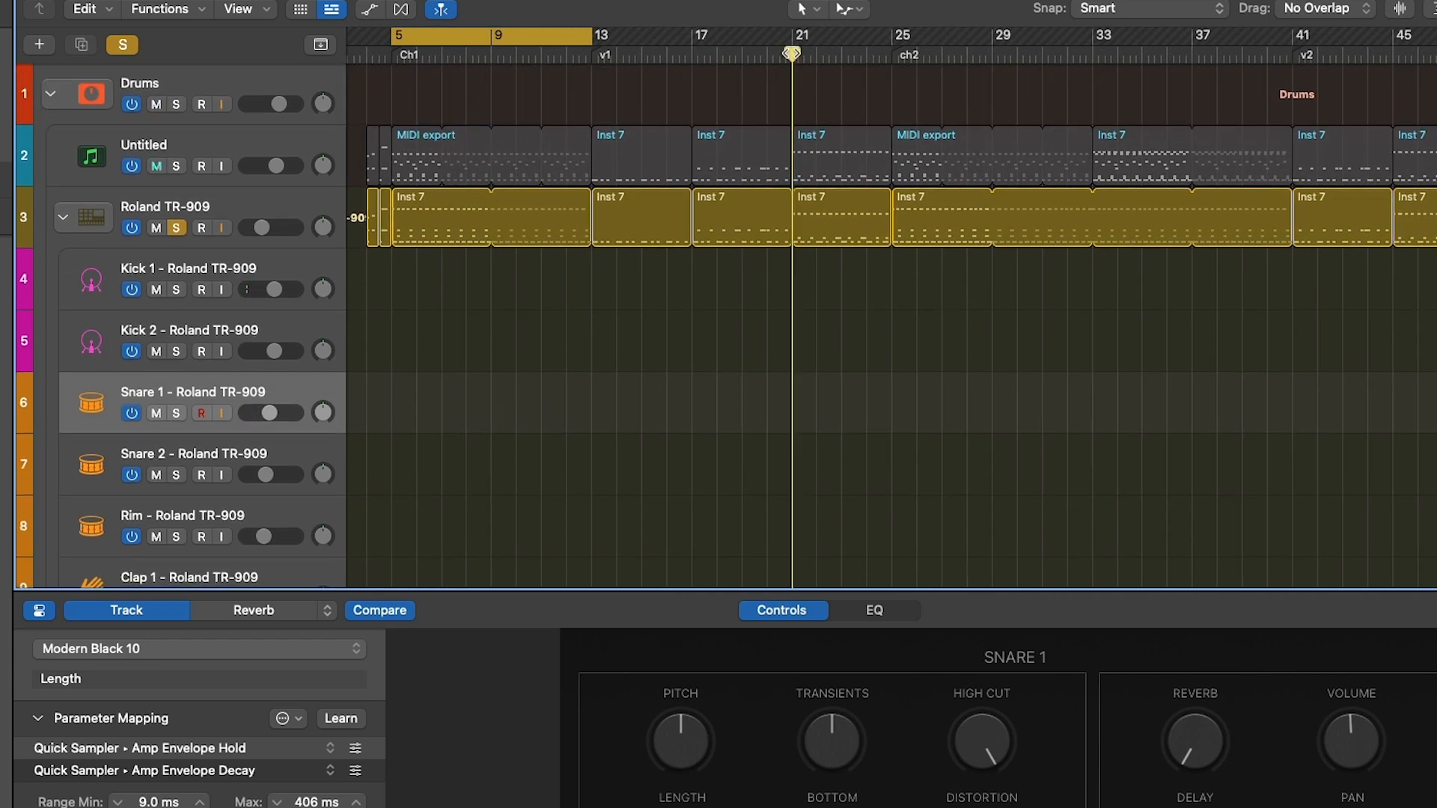
{"action": "key", "text": "space"}
{"action": "left_click", "coordinate": [695, 51]}
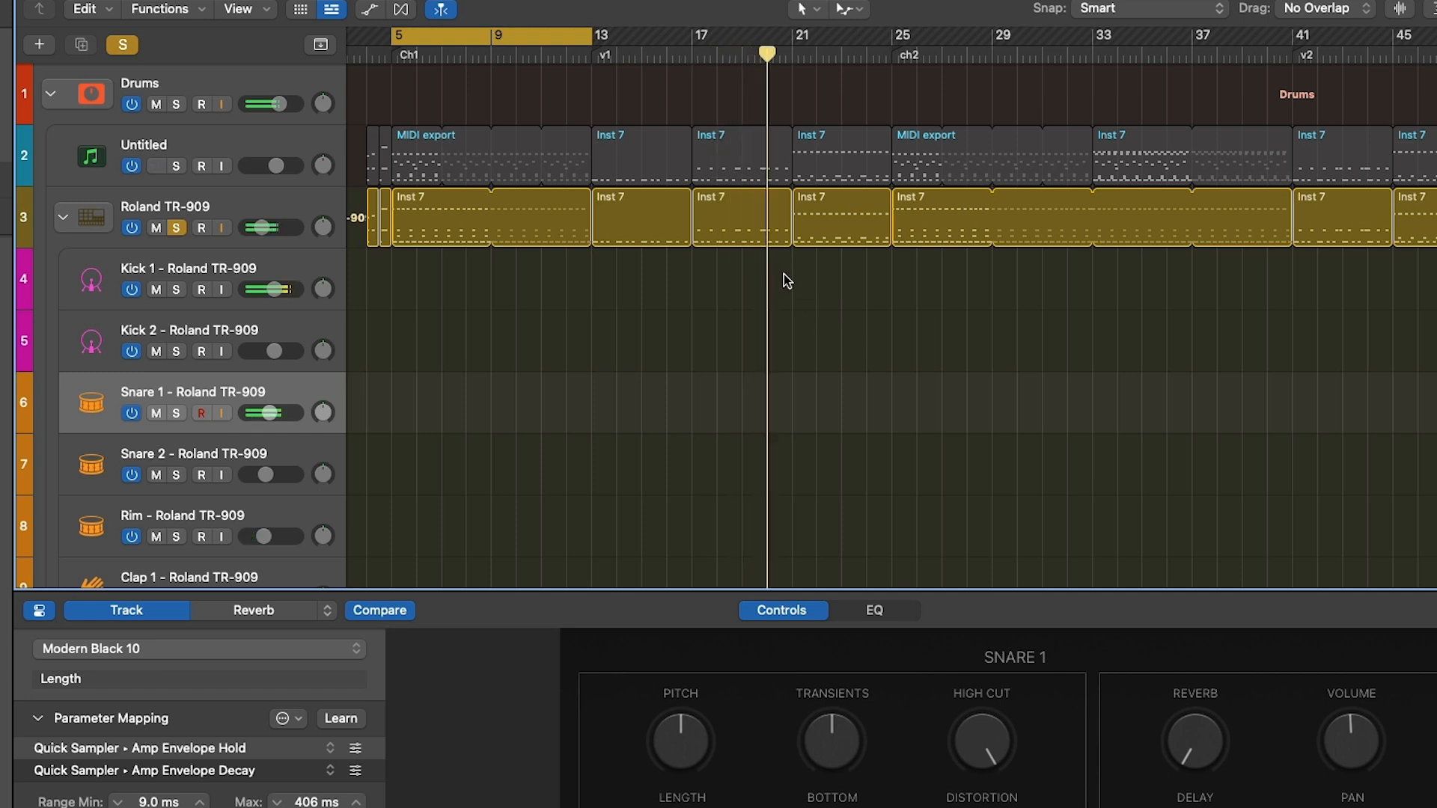
{"action": "mouse_move", "coordinate": [793, 43]}
{"action": "left_mouse_down"}
{"action": "mouse_move", "coordinate": [828, 51]}
{"action": "mouse_move", "coordinate": [798, 51]}
{"action": "left_mouse_up"}
{"action": "key", "text": "space"}
{"action": "left_click", "coordinate": [799, 52]}
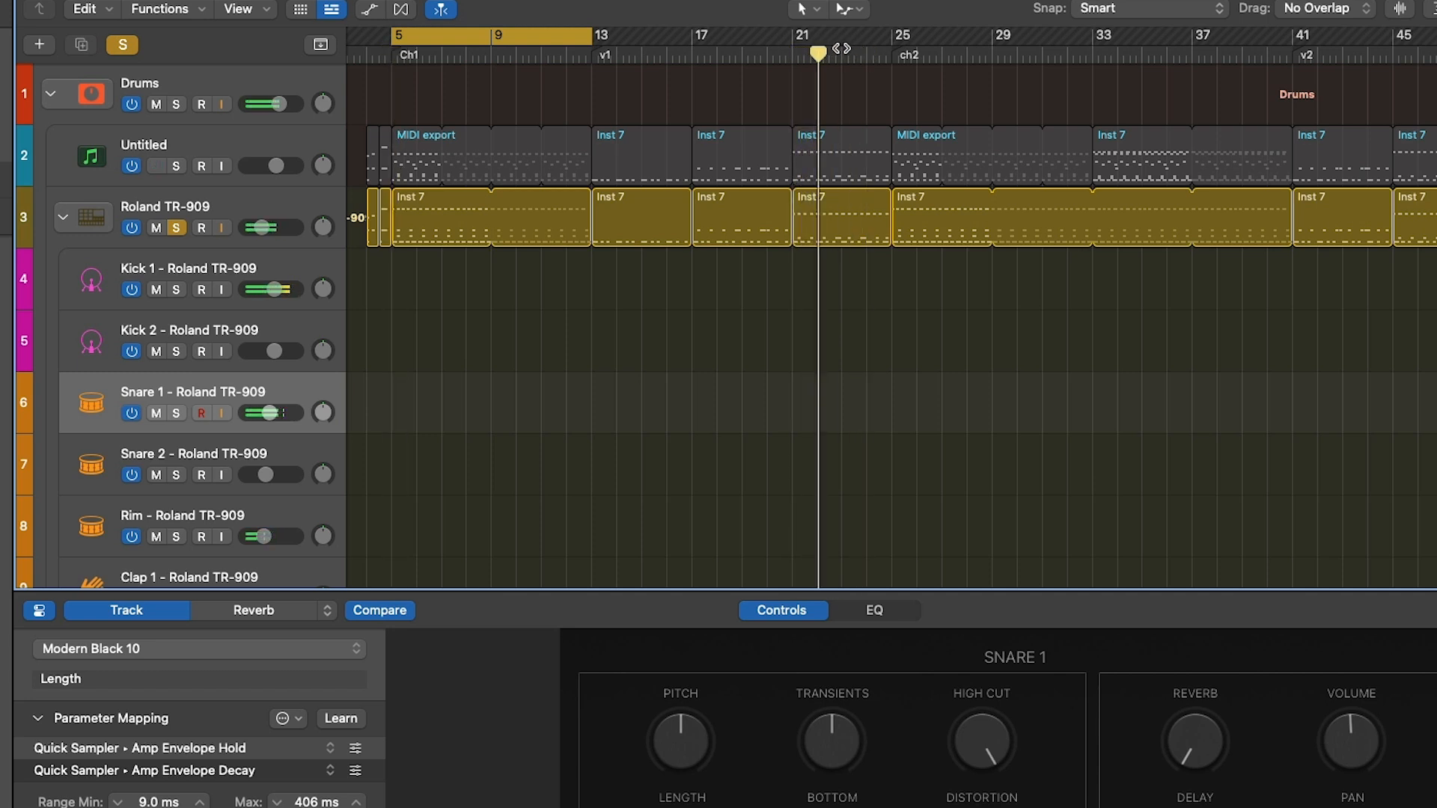
- Play the full TR-909 kit from the start of the second chorus at bar 25
{"action": "left_click", "coordinate": [896, 53]}
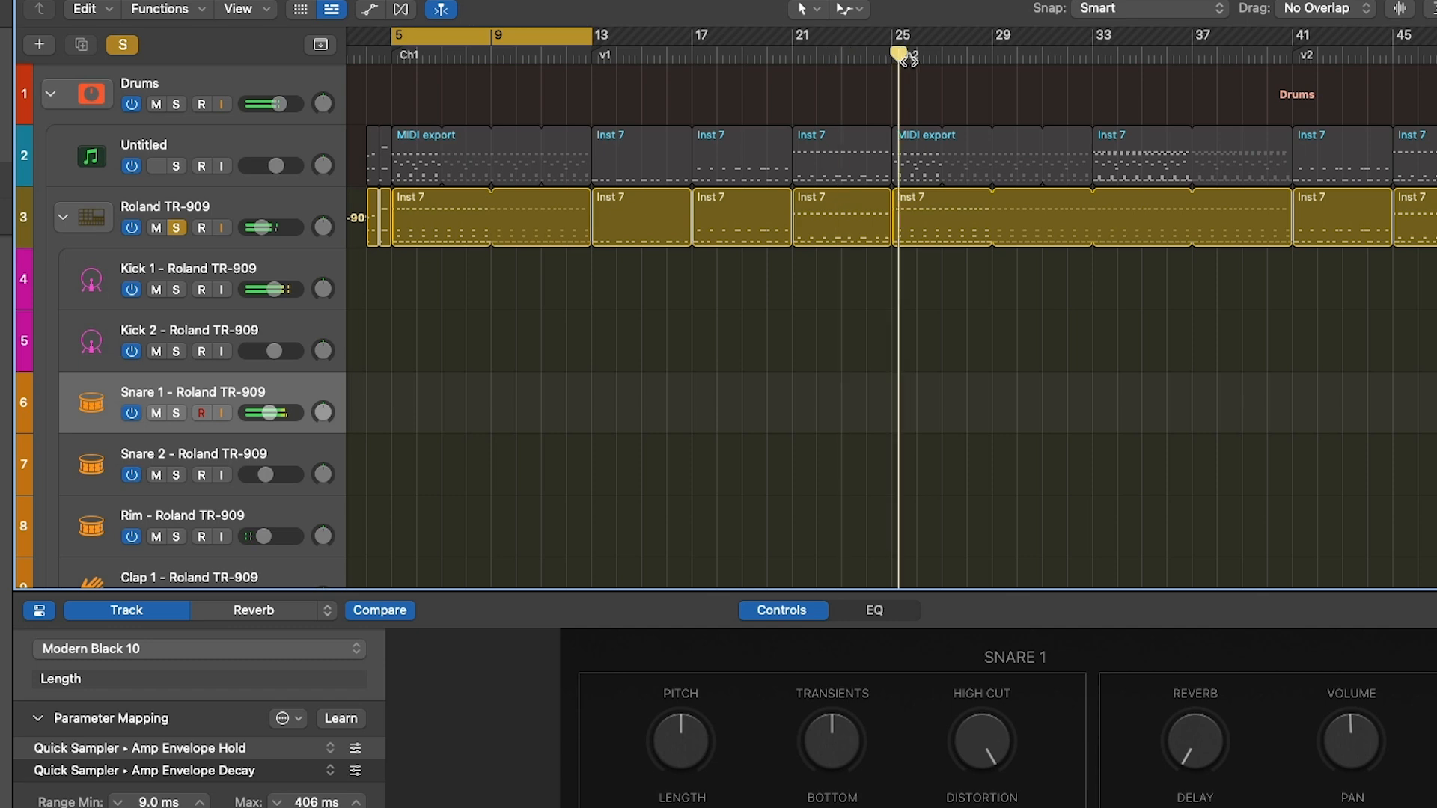
{"action": "scroll", "coordinate": [1048, 187], "scroll_direction": "right", "scroll_amount": 3}
{"action": "scroll", "coordinate": [1048, 186], "scroll_direction": "left", "scroll_amount": 5}
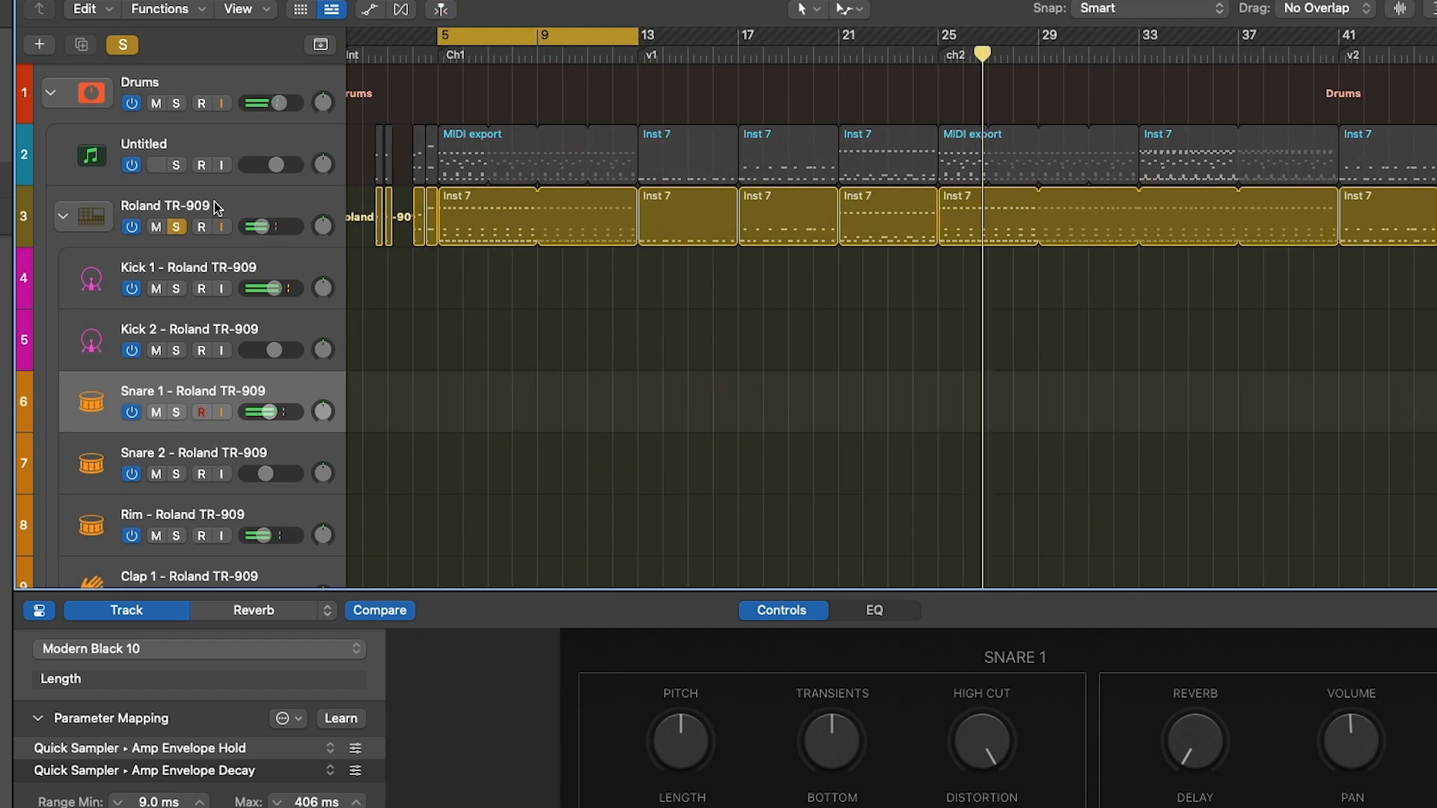
- Collapse the Roland TR-909 stack, select the Untitled drum track, and solo it alongside the TR-909
{"action": "left_click", "coordinate": [64, 218]}
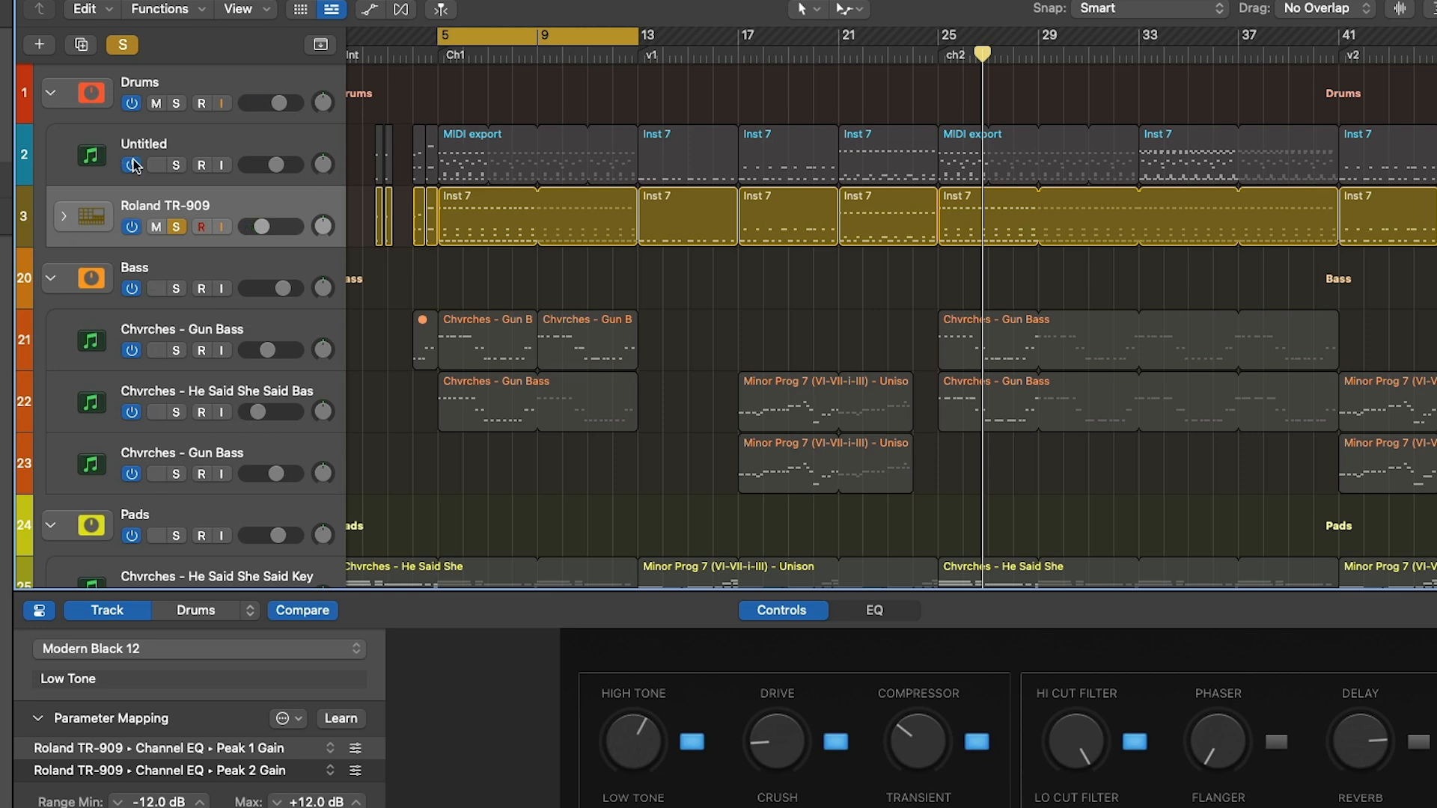
{"action": "left_click", "coordinate": [209, 145]}
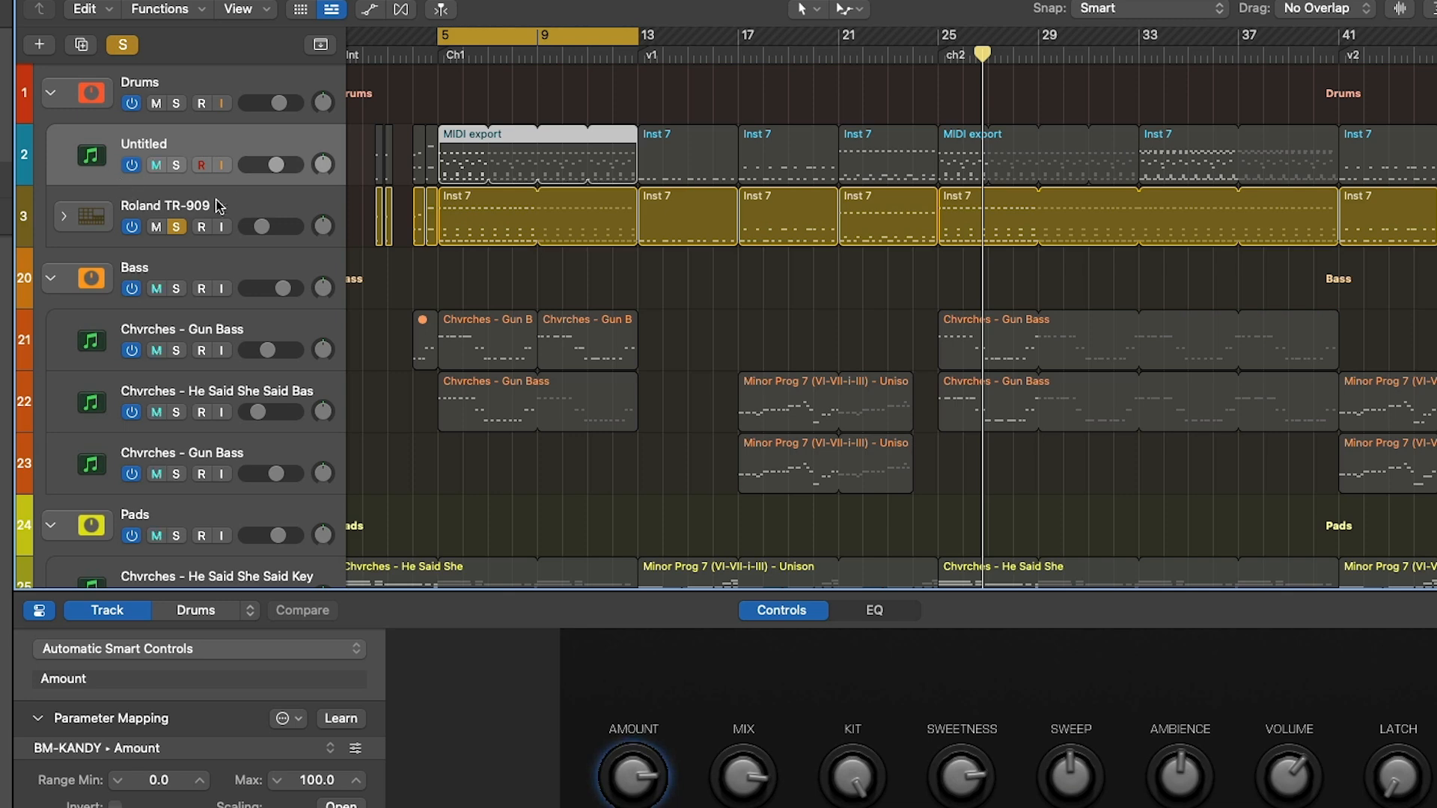
{"action": "left_click", "coordinate": [176, 165]}
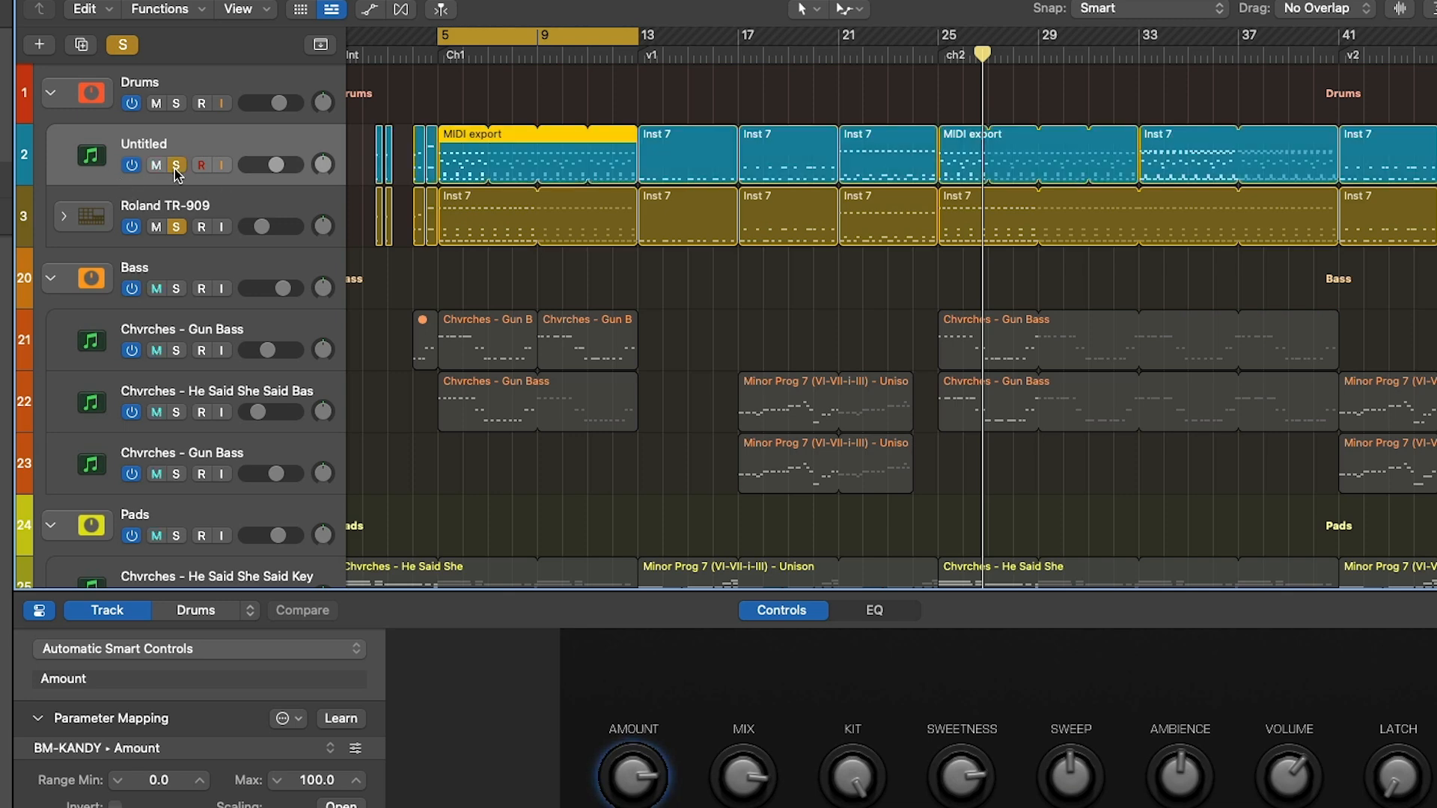
- Open the Untitled track's BM-KANDY plug-in, continue the trial, move its window up, and close it
{"action": "left_click", "coordinate": [5, 352]}
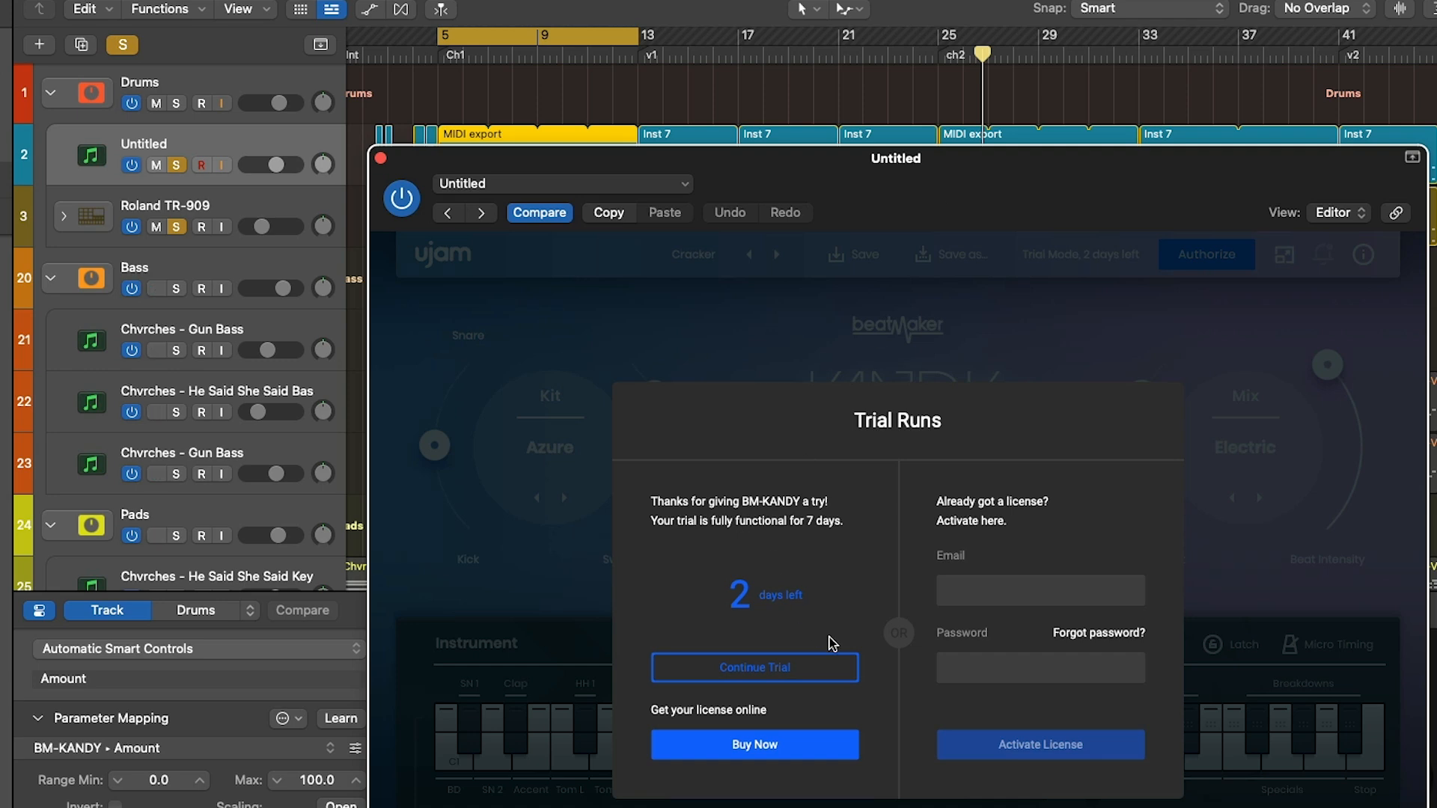
{"action": "left_click", "coordinate": [806, 668]}
{"action": "left_click_drag", "start_coordinate": [956, 191], "coordinate": [833, 59]}
{"action": "left_click", "coordinate": [258, 27]}
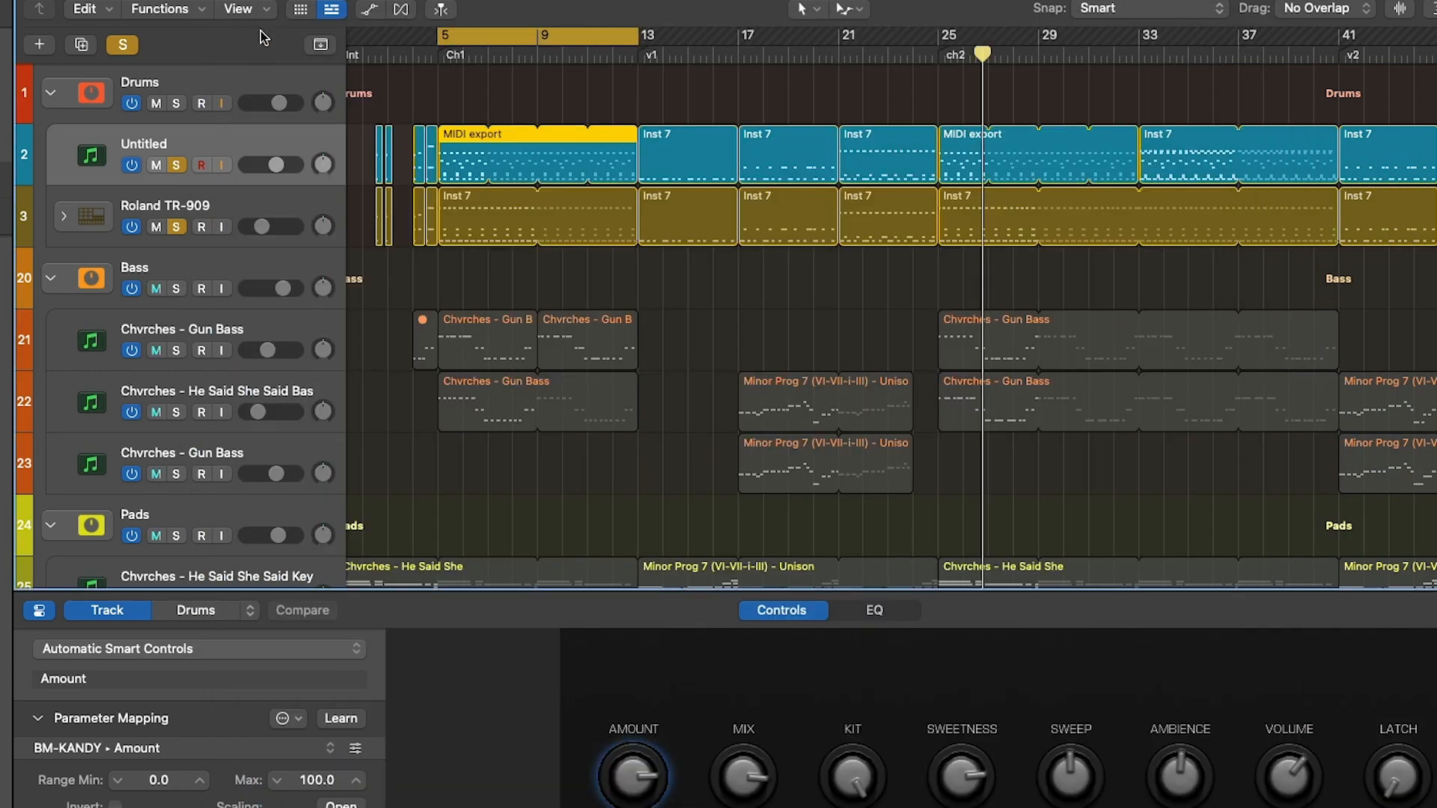
- Take the Roland TR-909 out of solo and play the Untitled drum track alone in the first chorus
{"action": "left_click", "coordinate": [488, 54]}
{"action": "left_click", "coordinate": [175, 228]}
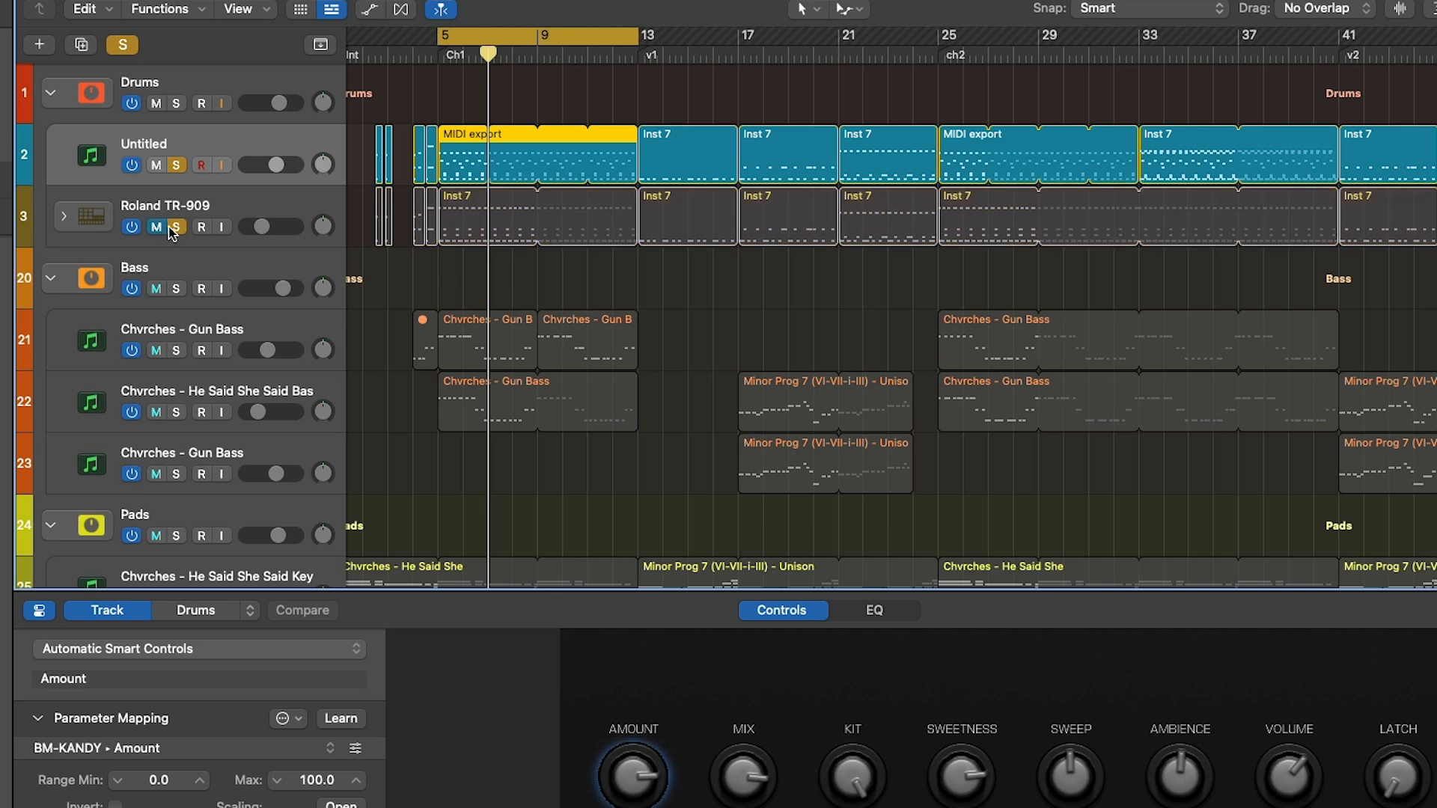
{"action": "left_click", "coordinate": [155, 228]}
{"action": "key", "text": "space"}
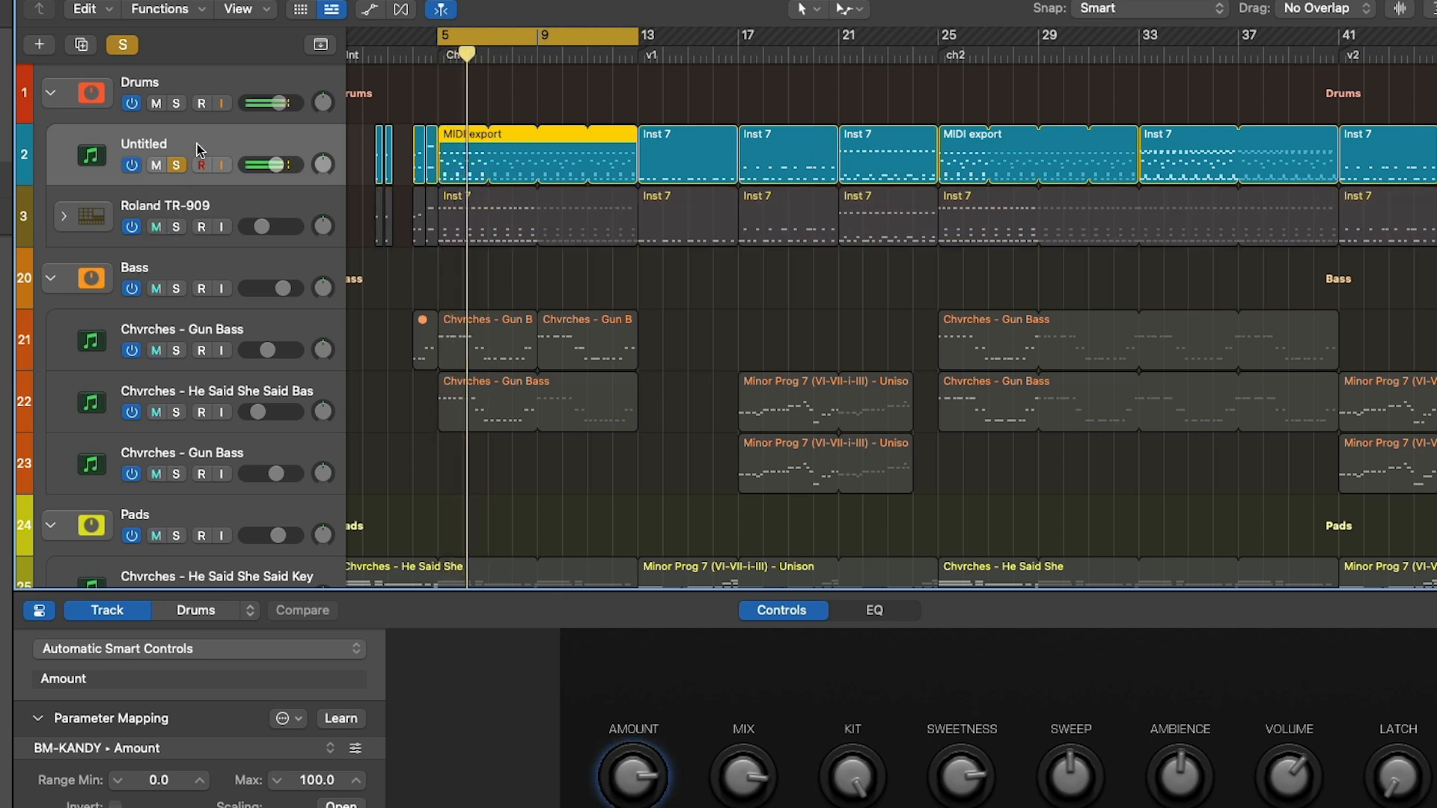
- Reopen BM-KANDY, slightly lower its master Ambience, and close the plug-in window
{"action": "key", "text": "v"}
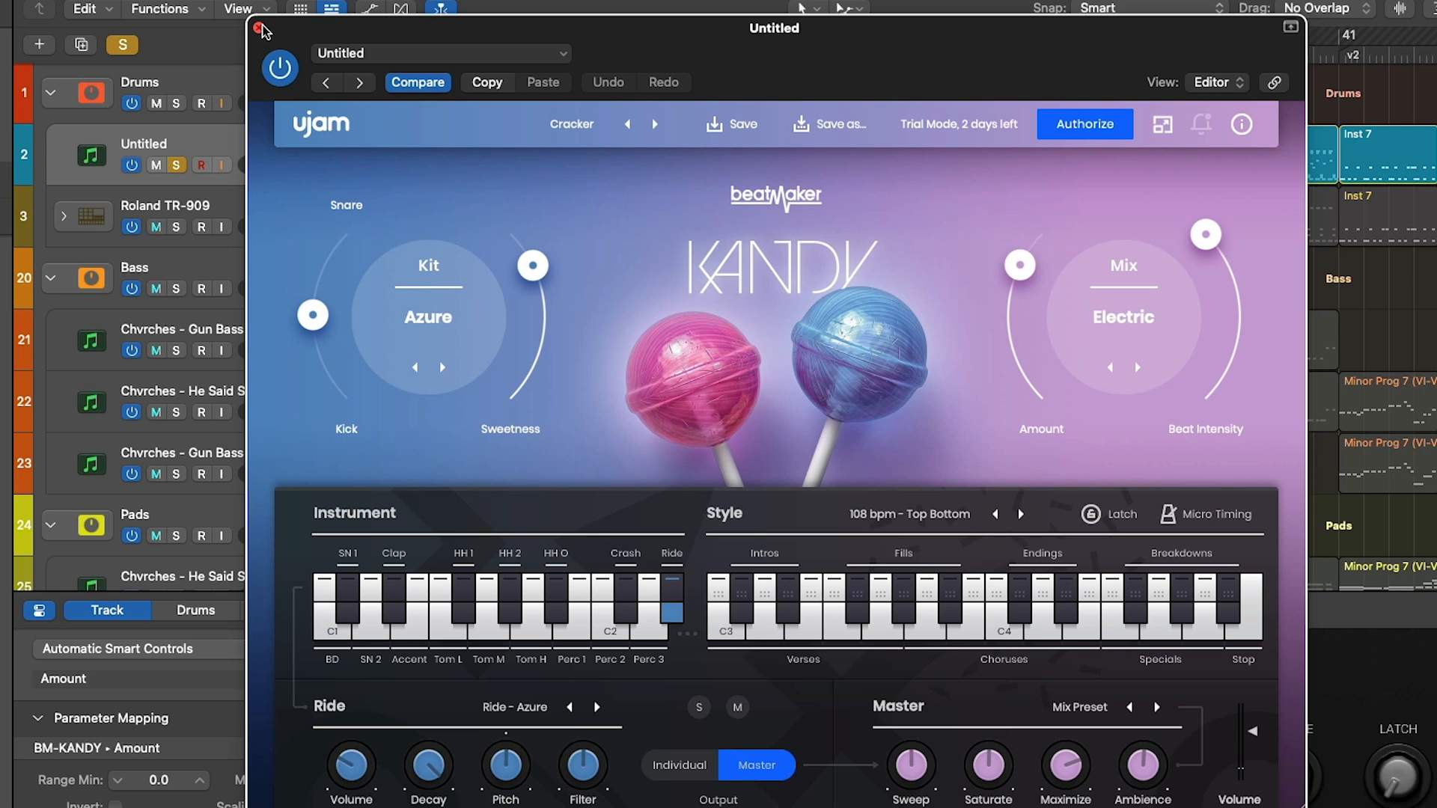
{"action": "left_click", "coordinate": [372, 632]}
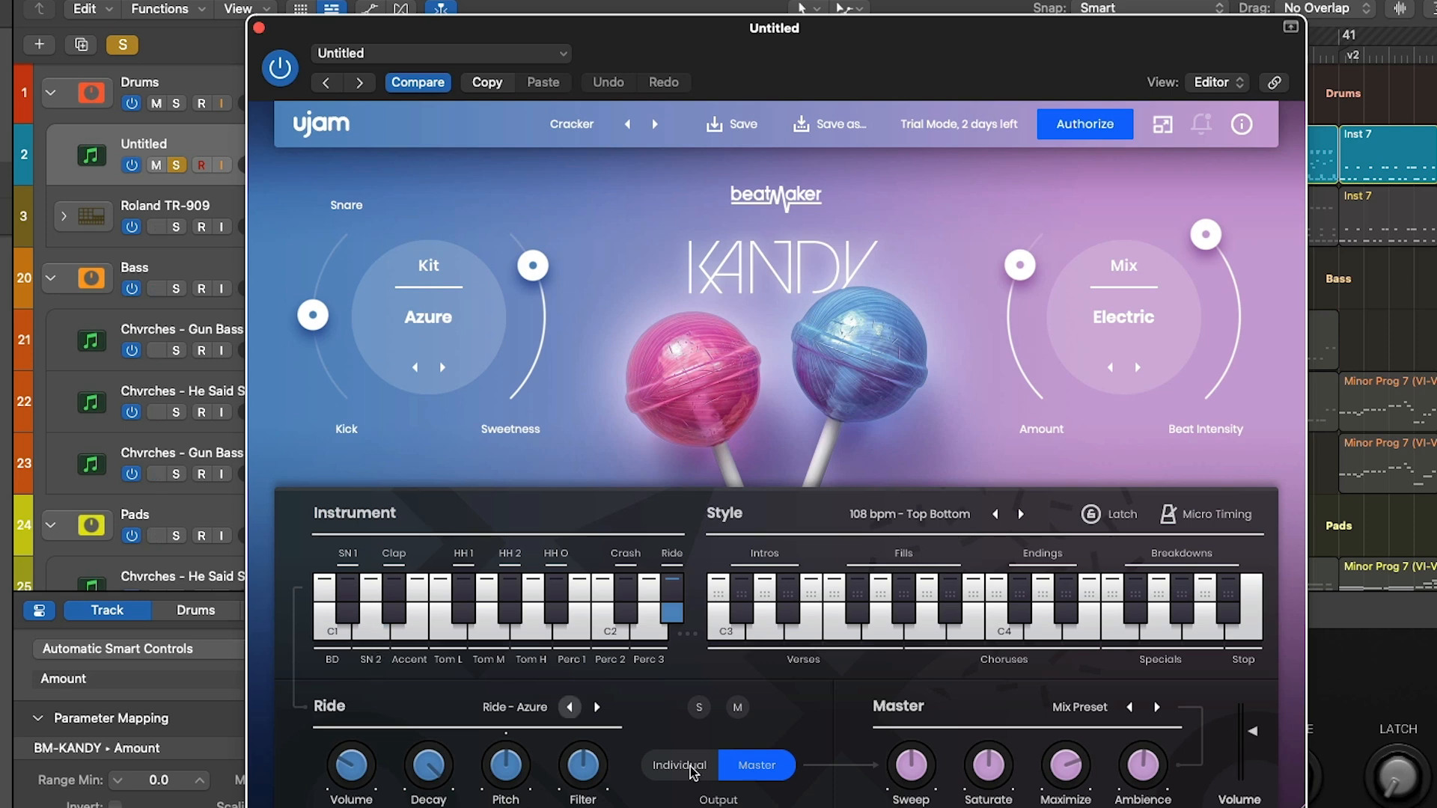
{"action": "left_click_drag", "start_coordinate": [1134, 786], "coordinate": [1134, 795]}
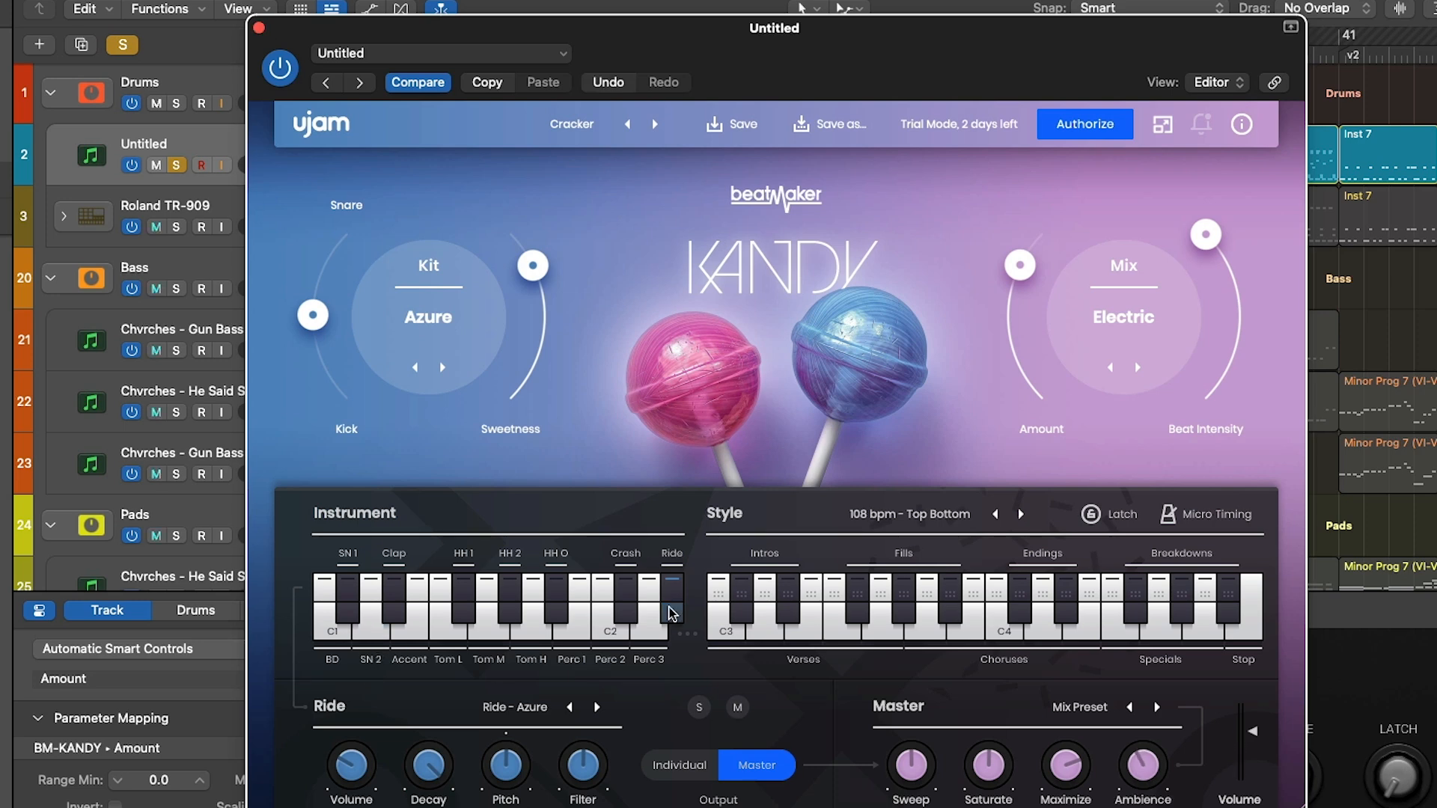
{"action": "left_click", "coordinate": [259, 28]}
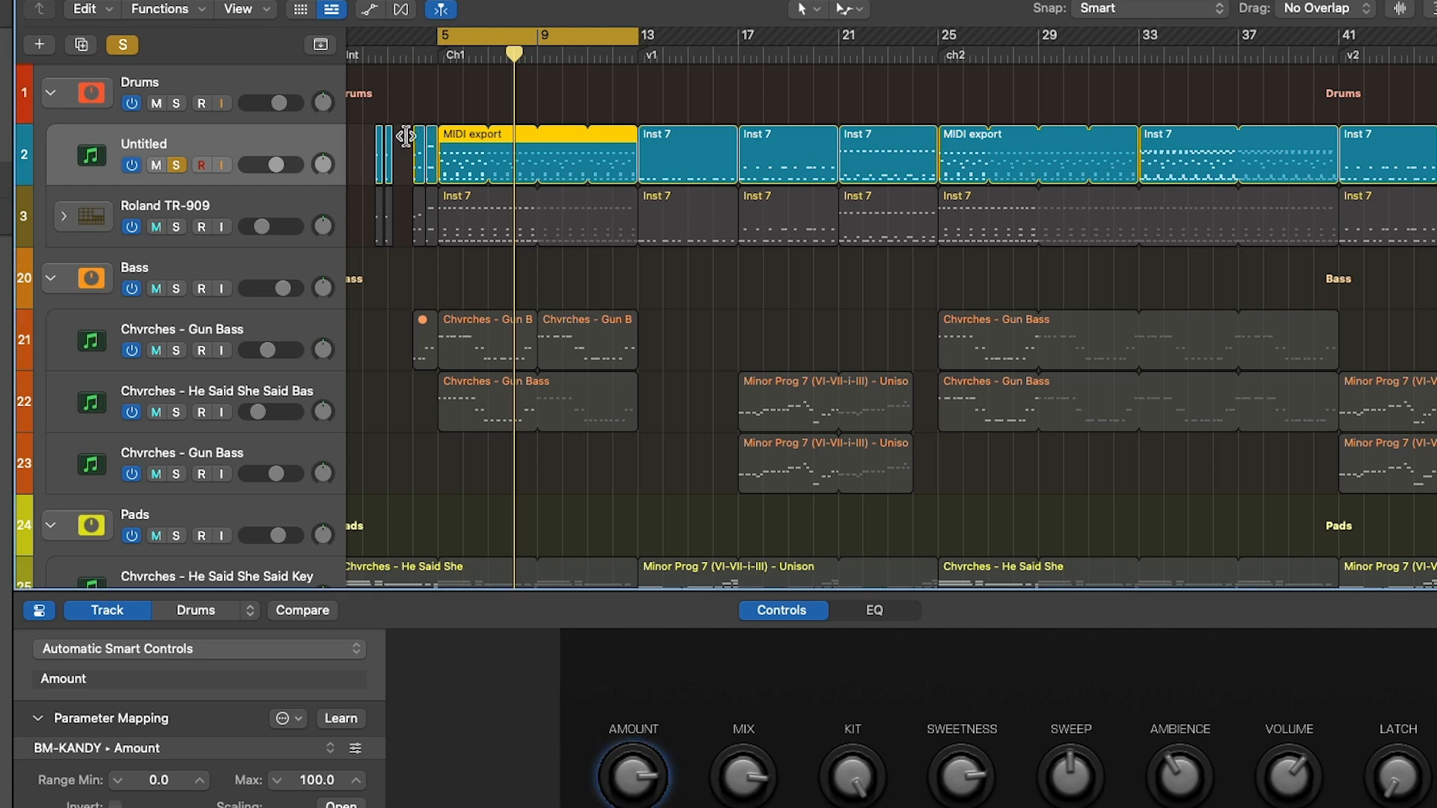
- Compare the Untitled drum track in the first chorus with and without the Roland TR-909 layered on top
{"action": "left_click", "coordinate": [177, 228]}
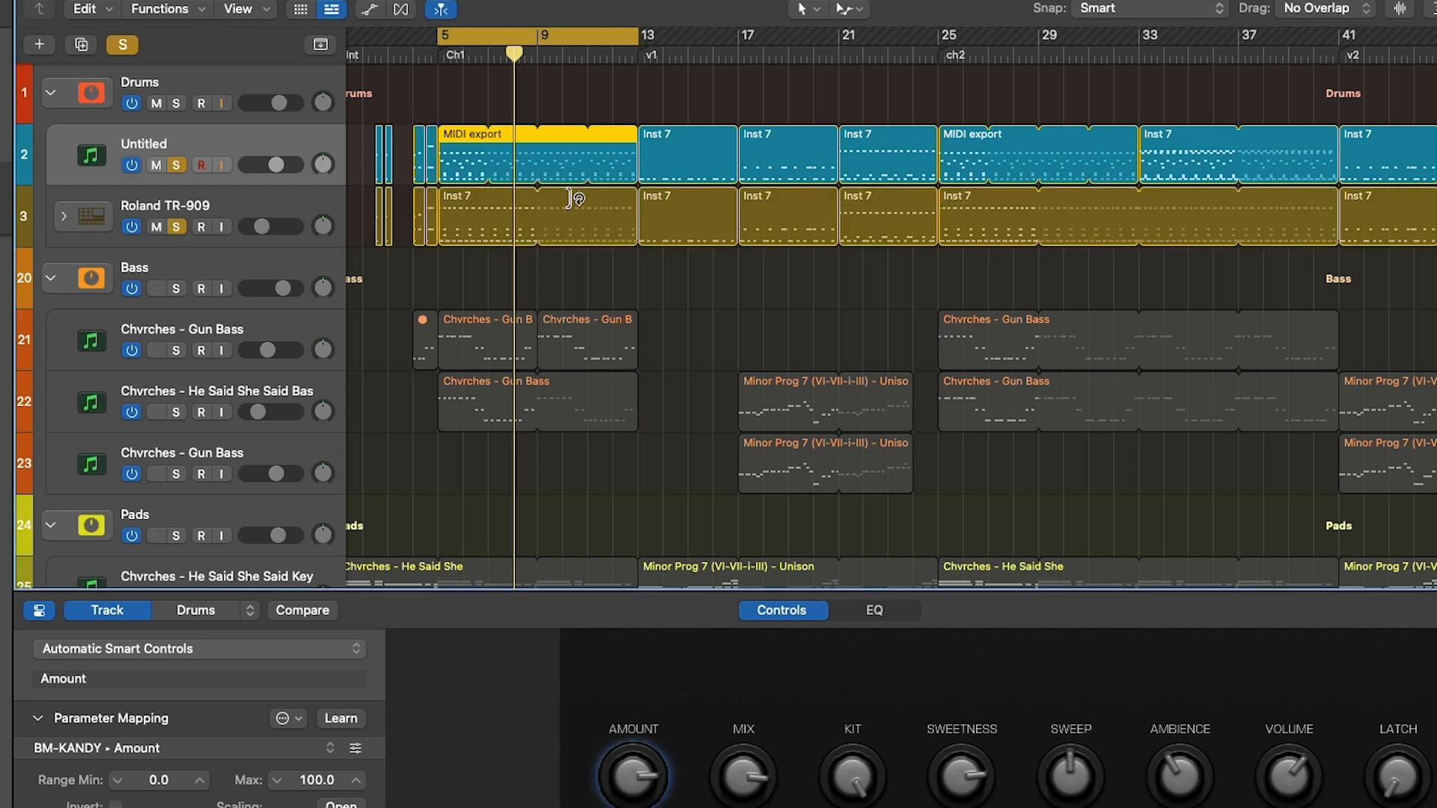
{"action": "key", "text": "space"}
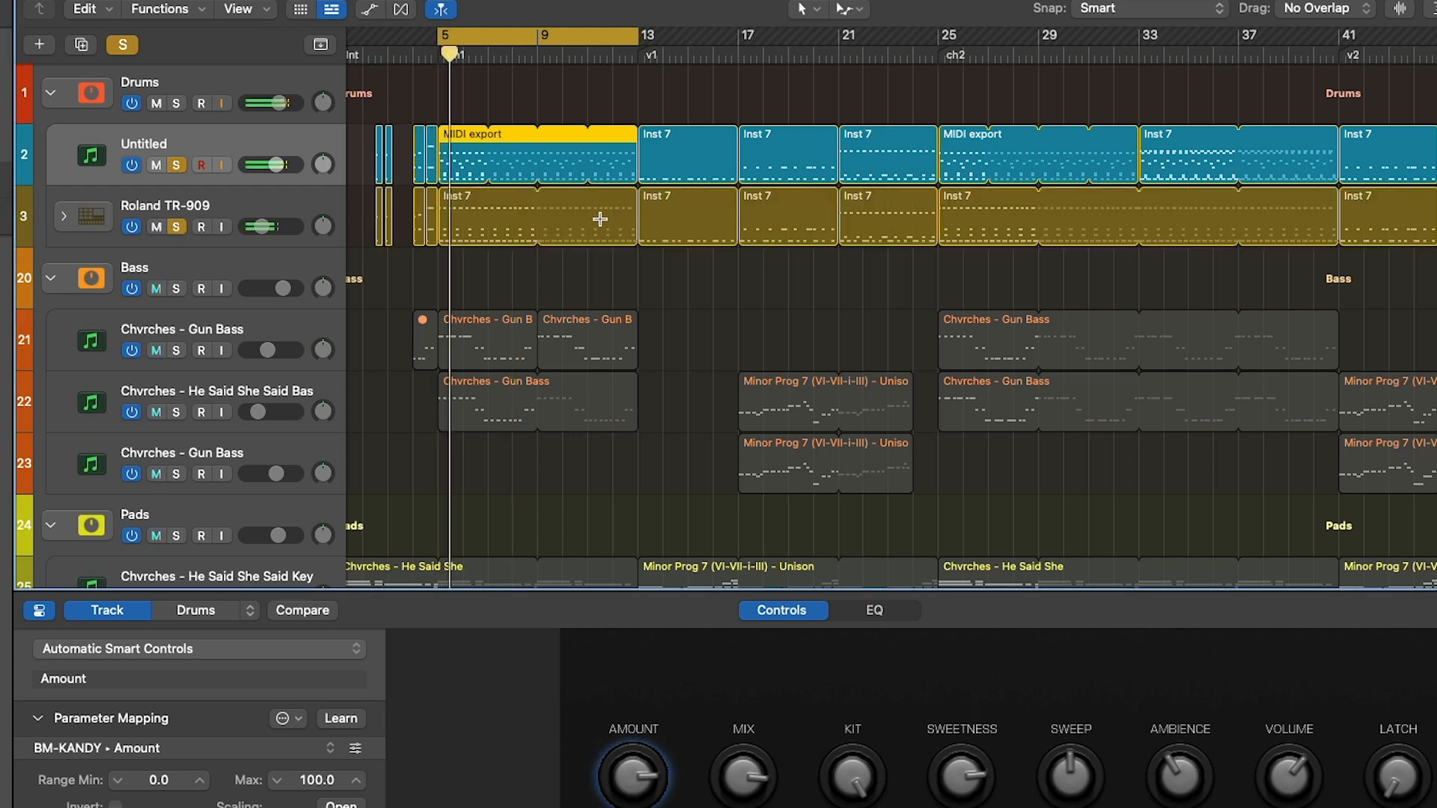
{"action": "left_click", "coordinate": [177, 228]}
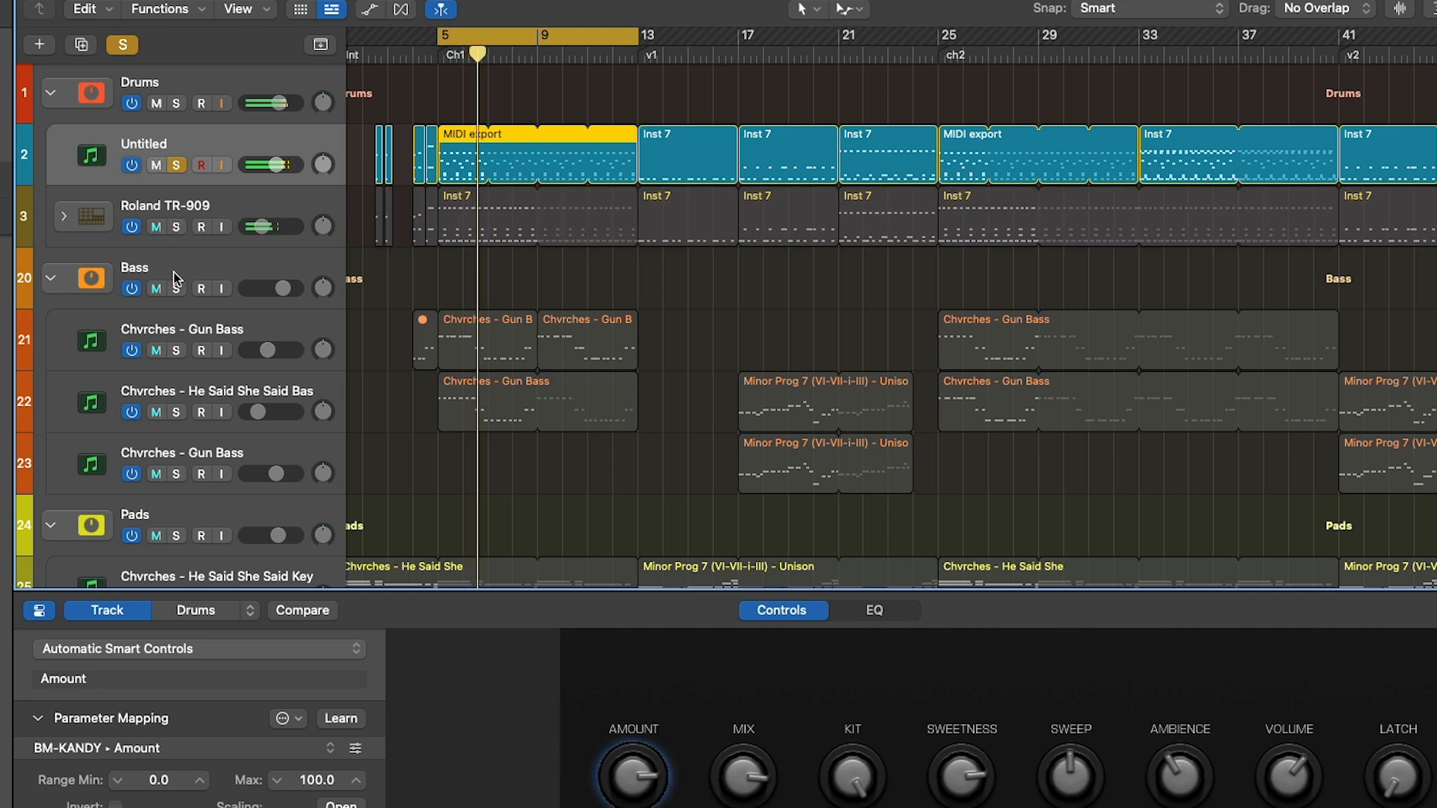
{"action": "left_click", "coordinate": [177, 228]}
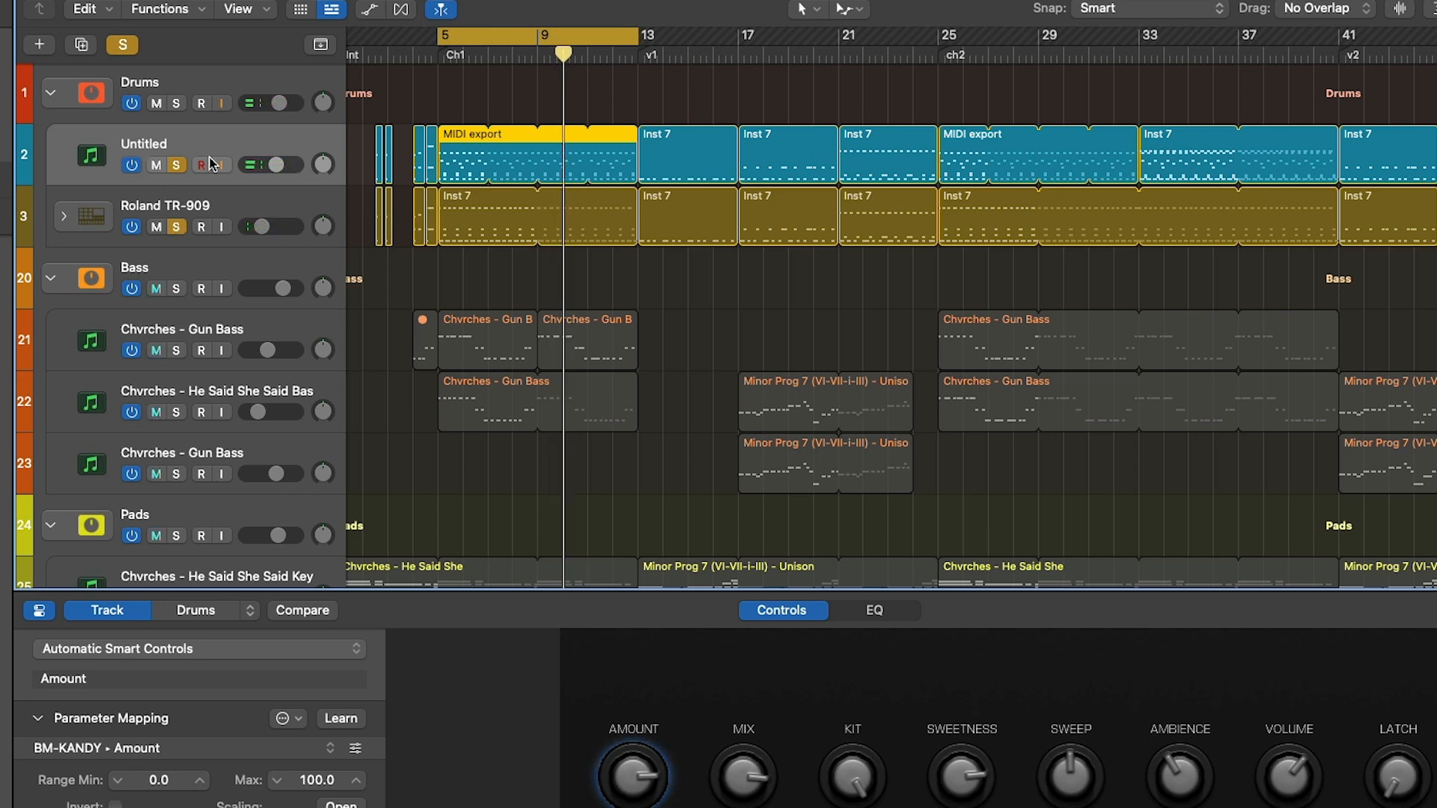
- Move the cycle range to bars 25 to 33 and place the playhead at the start of the second chorus
{"action": "key", "text": "super+Left"}
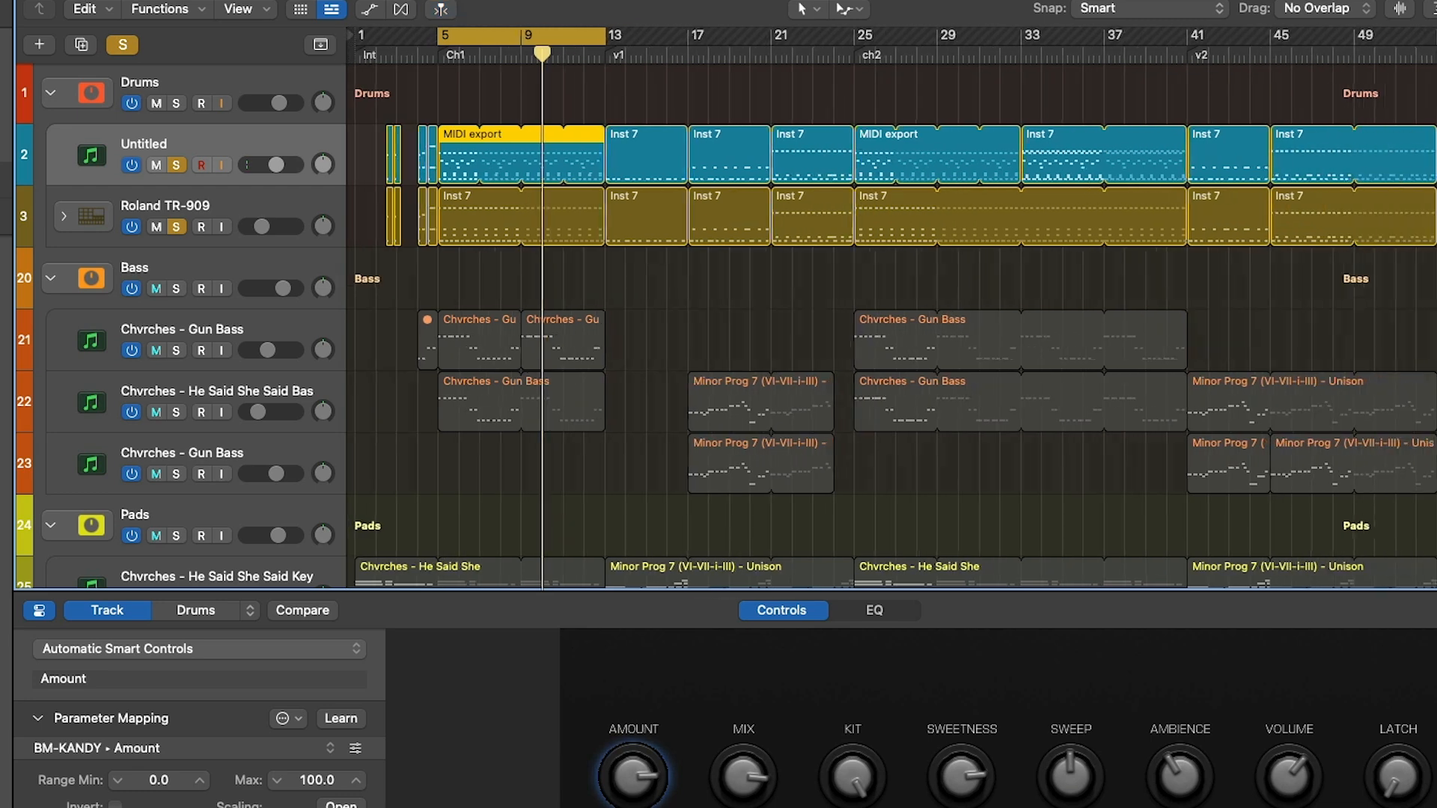
{"action": "key", "text": "super+Right"}
{"action": "key", "text": "super+Left"}
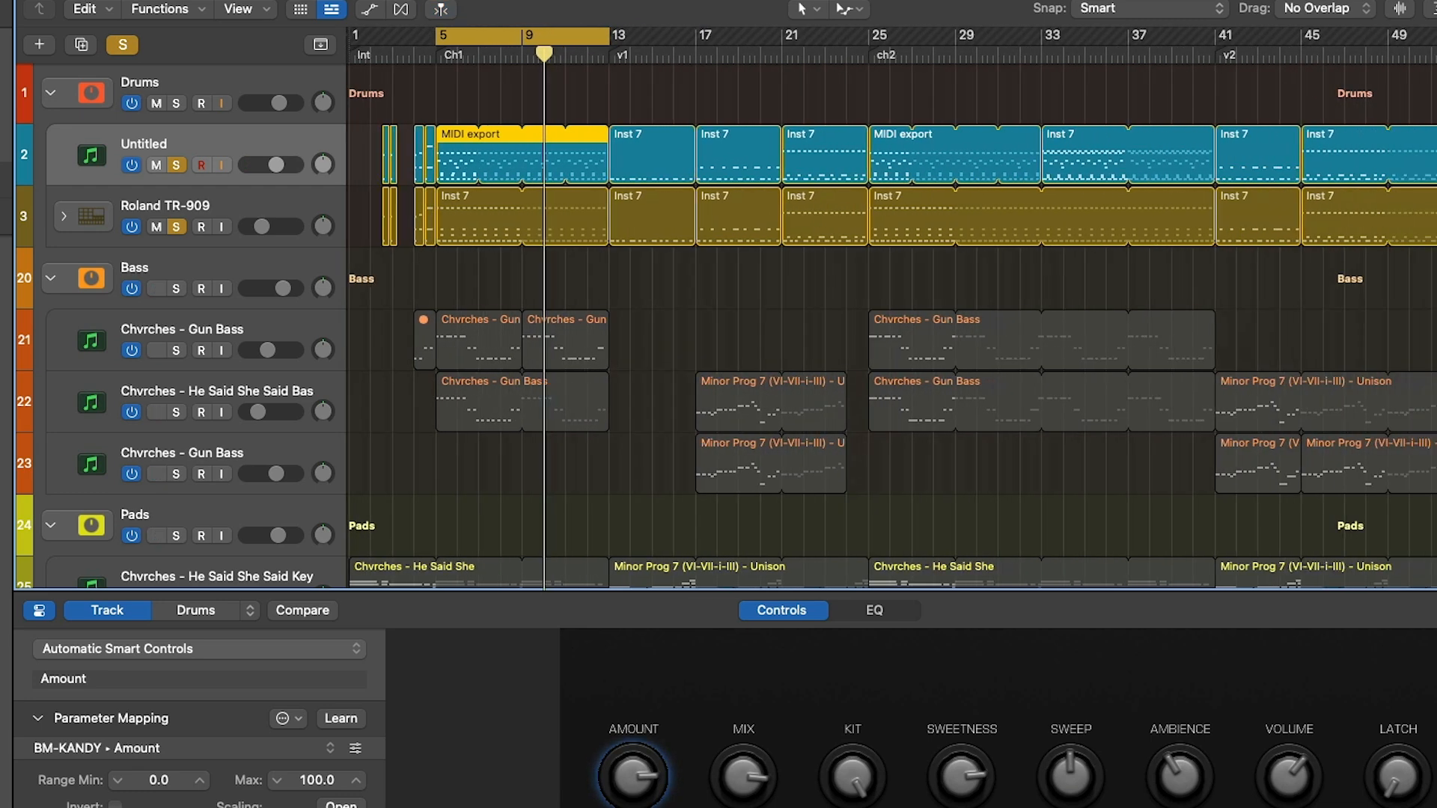
{"action": "key", "text": "super+Right"}
{"action": "key", "text": "super+Right"}
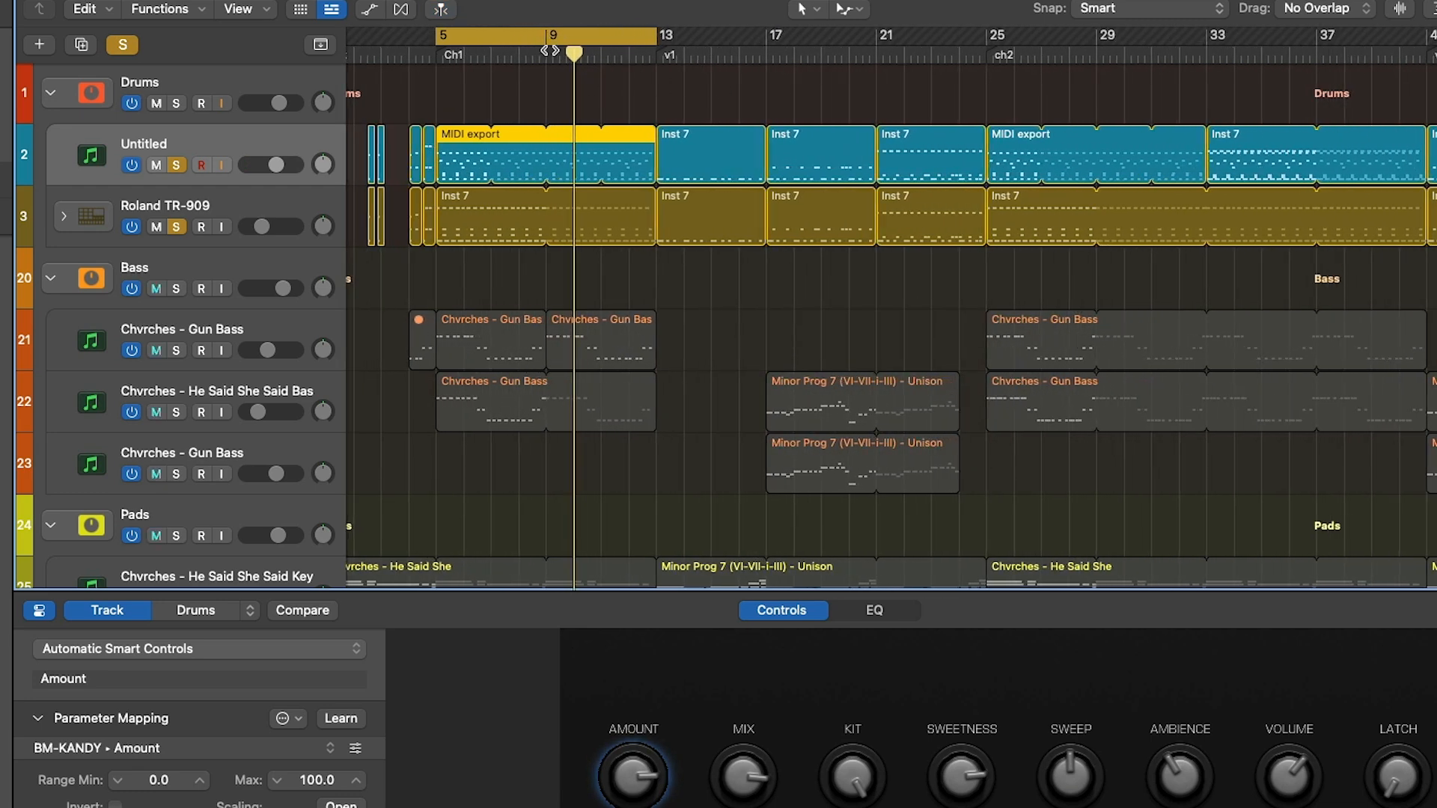
{"action": "left_click_drag", "start_coordinate": [528, 35], "coordinate": [1136, 47]}
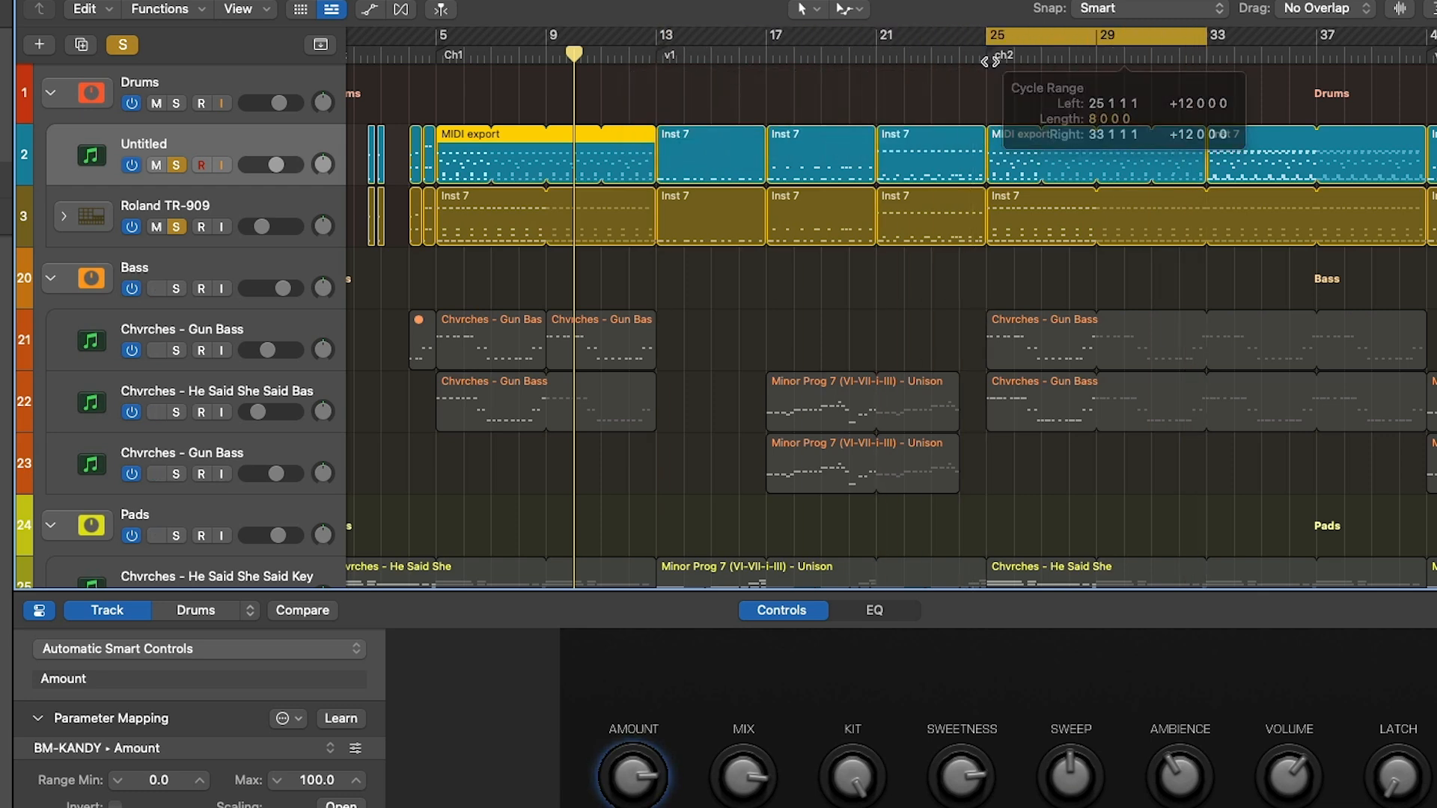
{"action": "left_click", "coordinate": [987, 52]}
- Examine the MIDI export region at bar 25 in the Piano Roll during playback, and close the editor
{"action": "scroll", "coordinate": [992, 96], "scroll_direction": "right", "scroll_amount": 3}
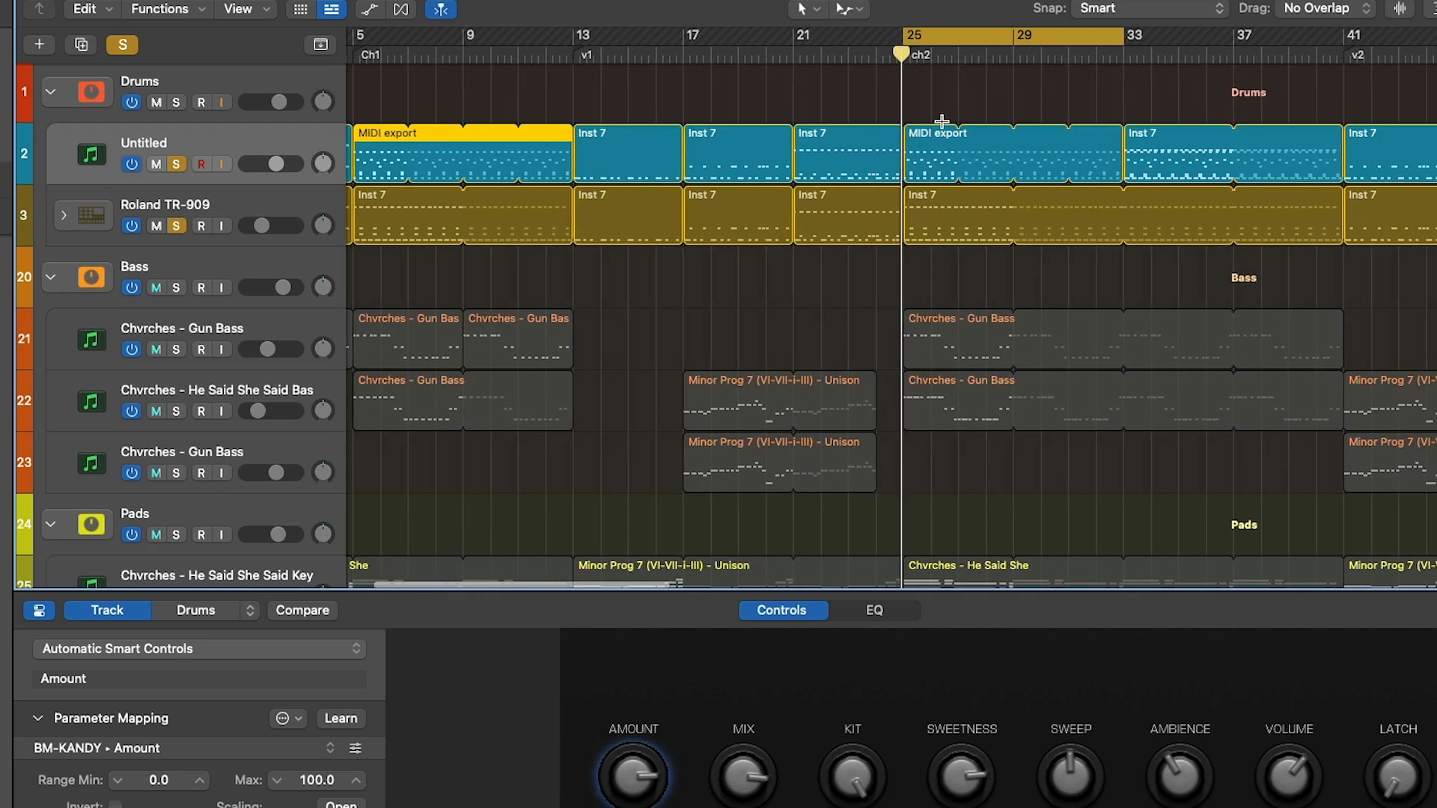
{"action": "left_click", "coordinate": [937, 139]}
{"action": "double_click", "coordinate": [937, 139]}
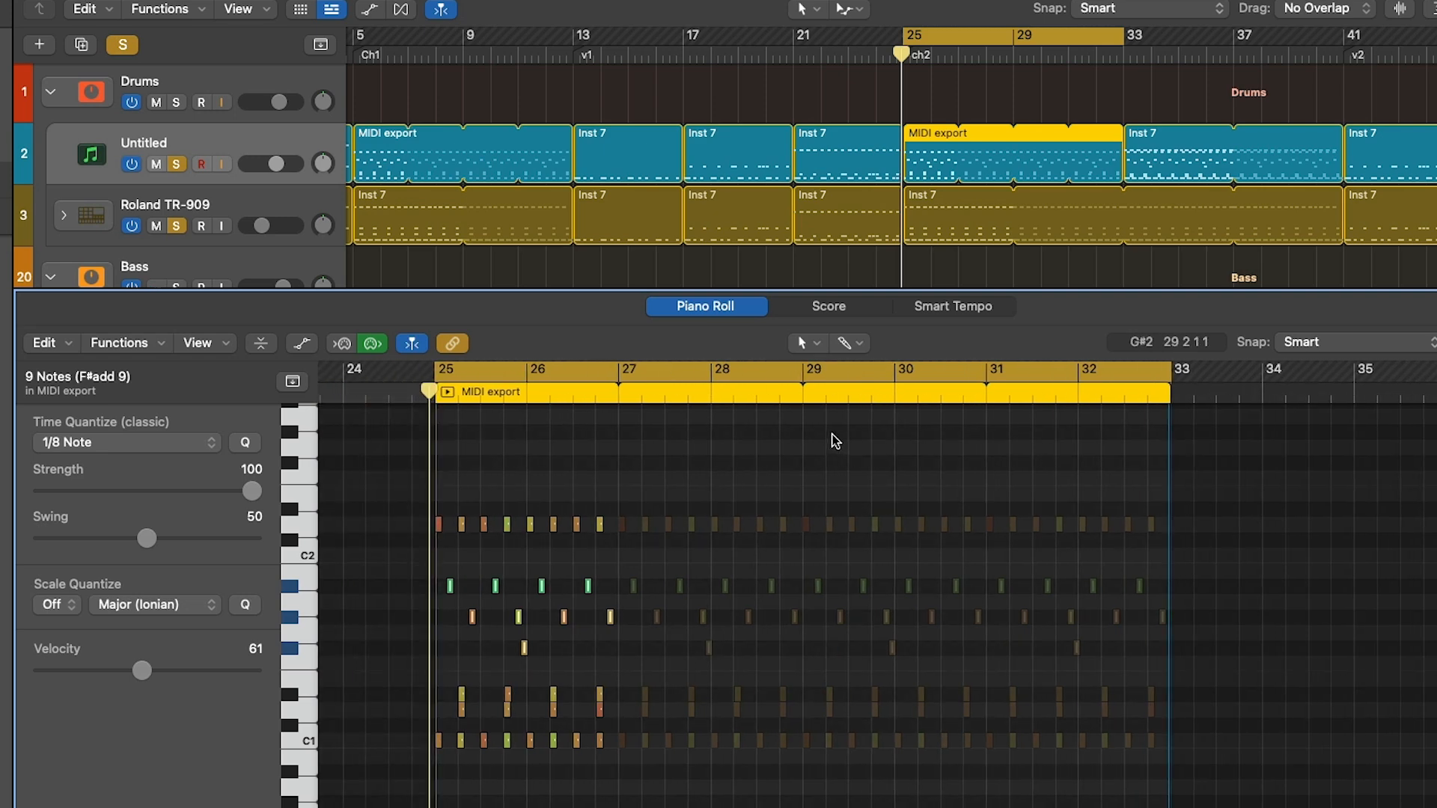
{"action": "key", "text": "space"}
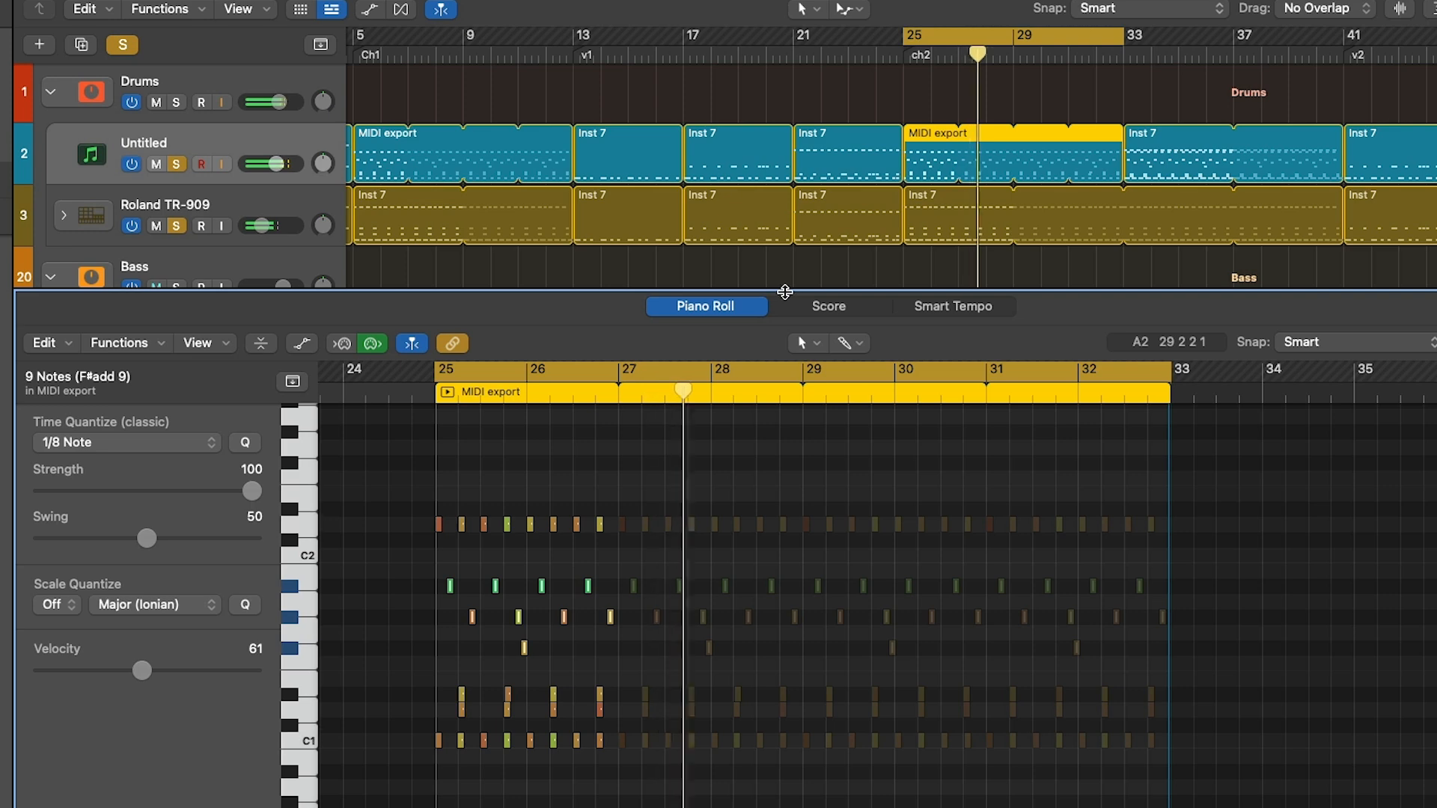
{"action": "key", "text": "e"}
- Play both drum layers through verse 2 from bar 41
{"action": "scroll", "coordinate": [936, 266], "scroll_direction": "right", "scroll_amount": 2}
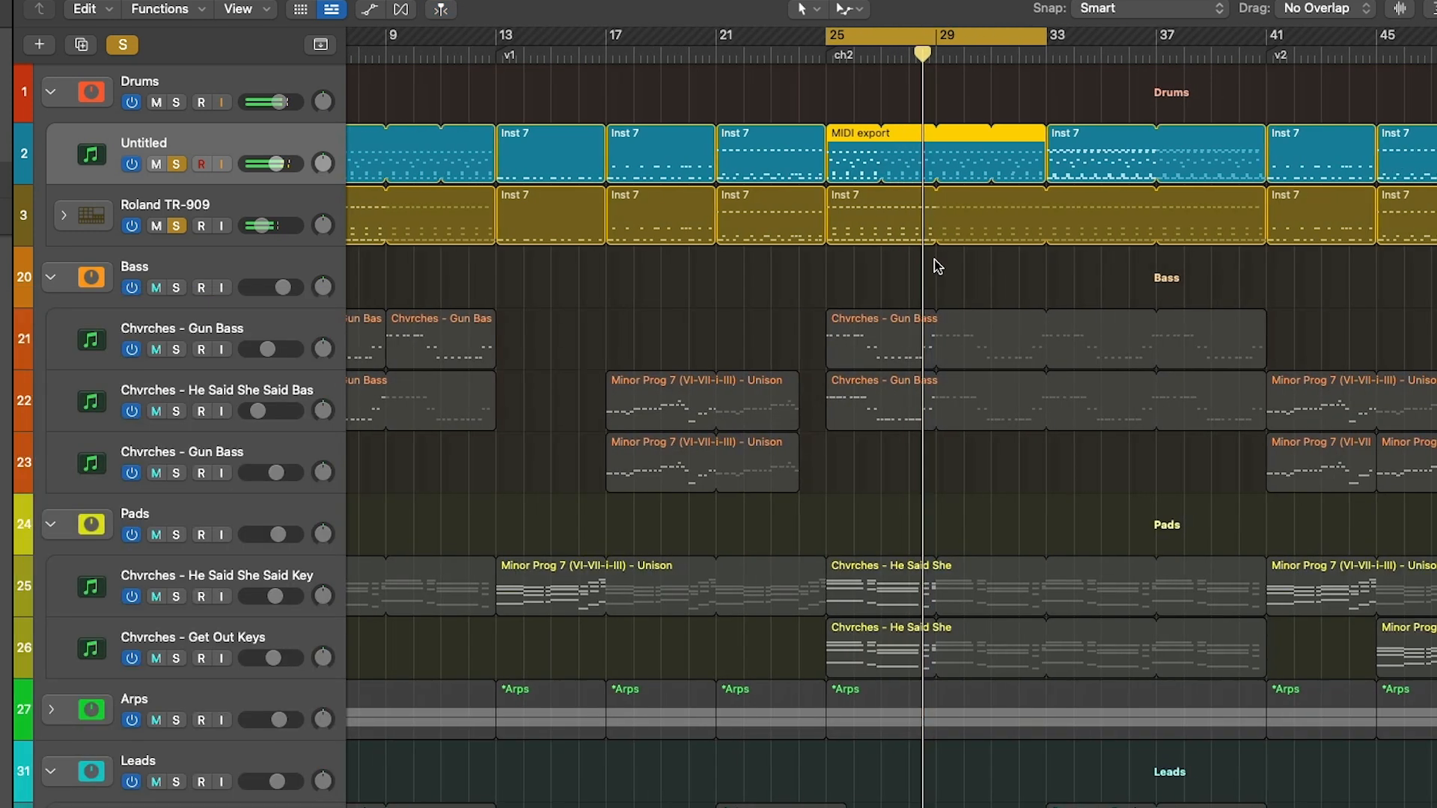
{"action": "left_click", "coordinate": [1265, 56]}
{"action": "scroll", "coordinate": [1182, 241], "scroll_direction": "right", "scroll_amount": 5}
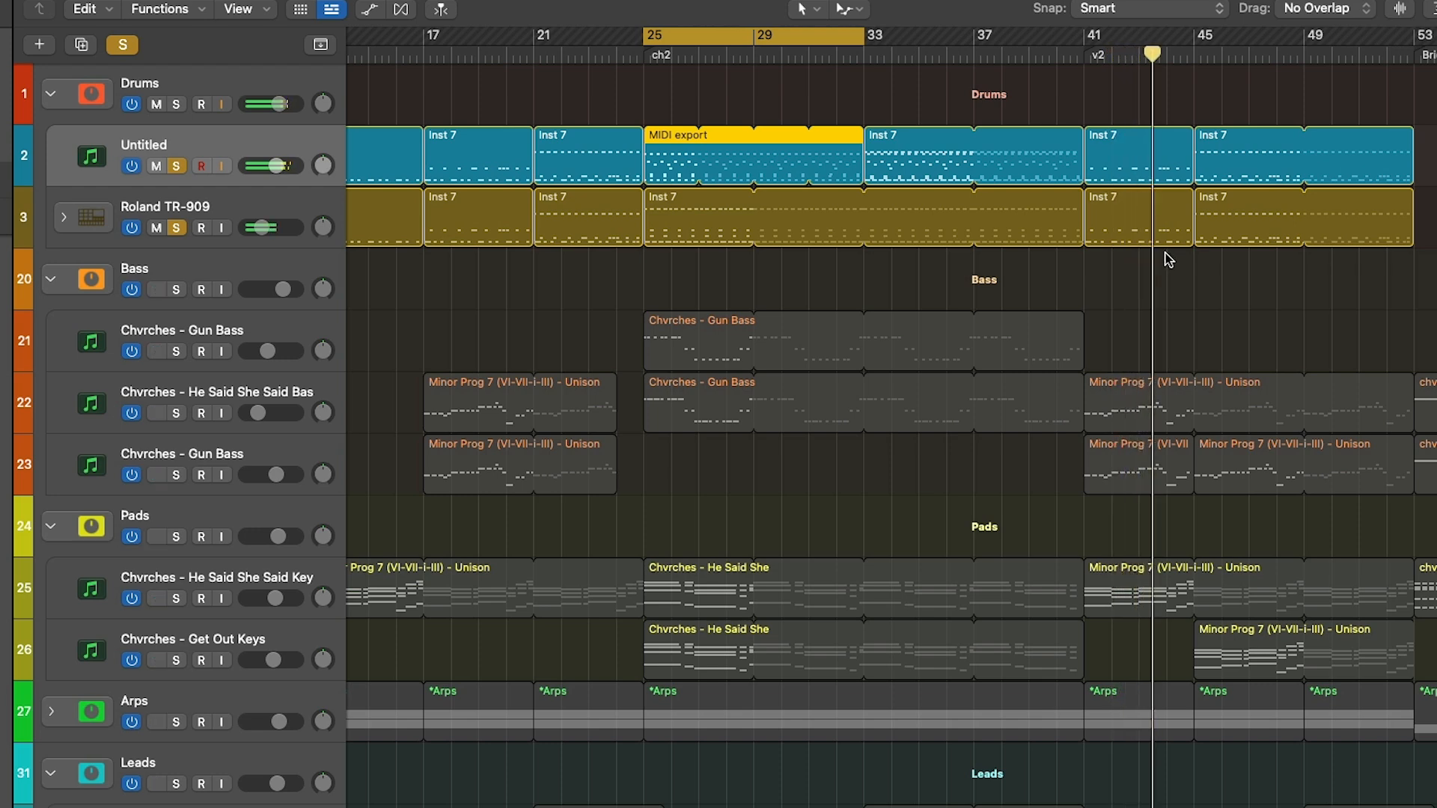
{"action": "scroll", "coordinate": [363, 180], "scroll_direction": "right", "scroll_amount": 1}
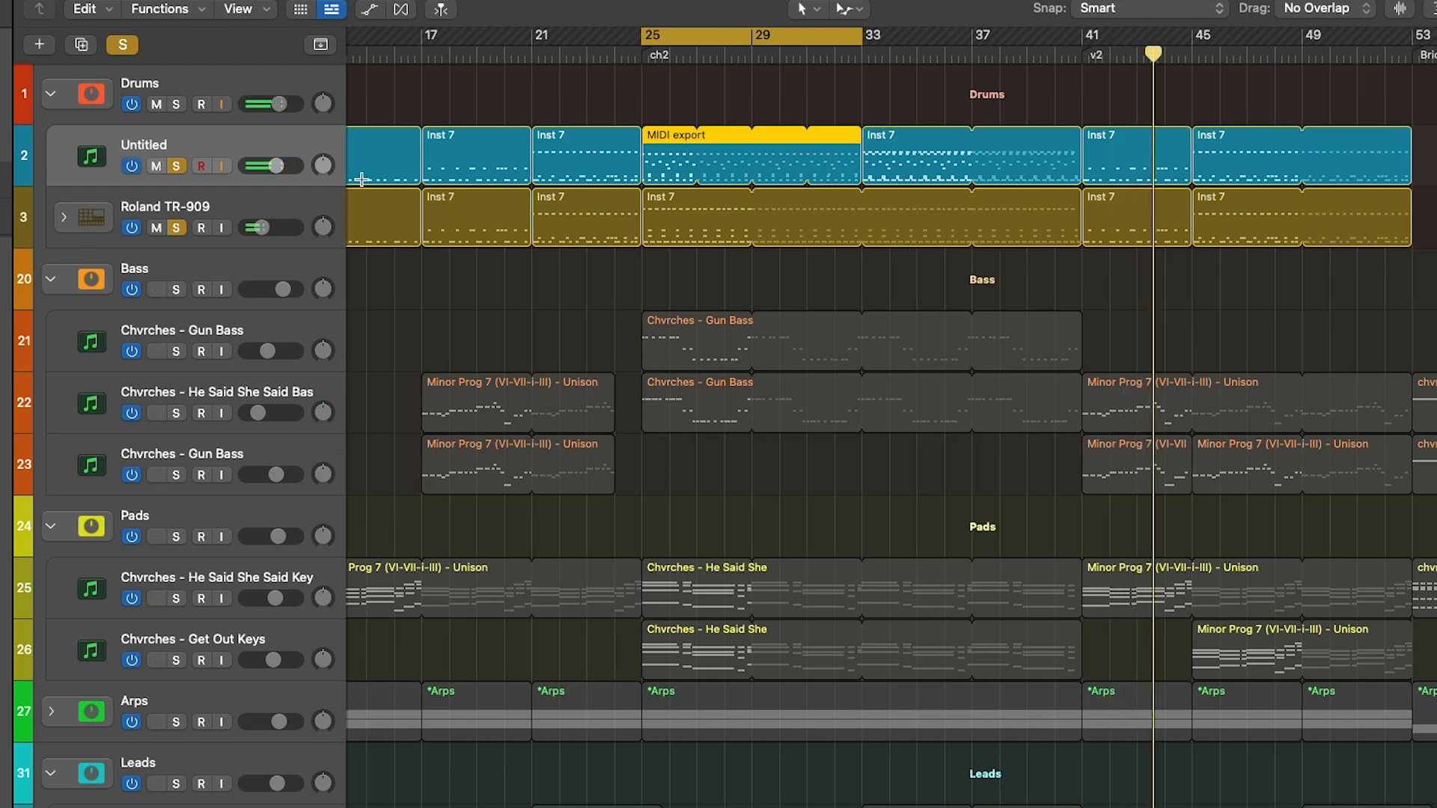
{"action": "scroll", "coordinate": [1231, 153], "scroll_direction": "right", "scroll_amount": 3}
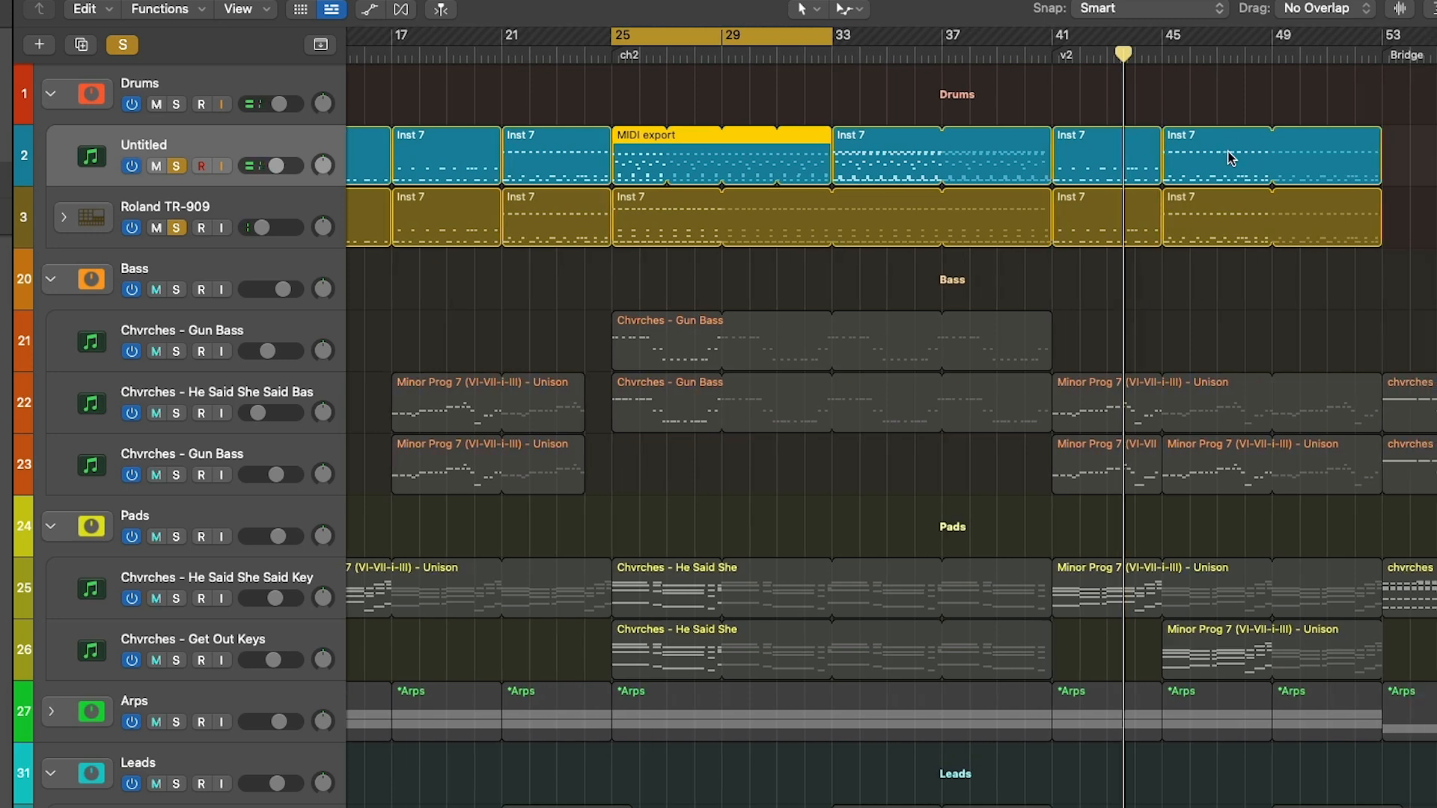
- Play verse 2 with the Bass stack soloed along with the drums, and slightly lower the volume of Gun Bass track 23
{"action": "left_click", "coordinate": [1059, 58]}
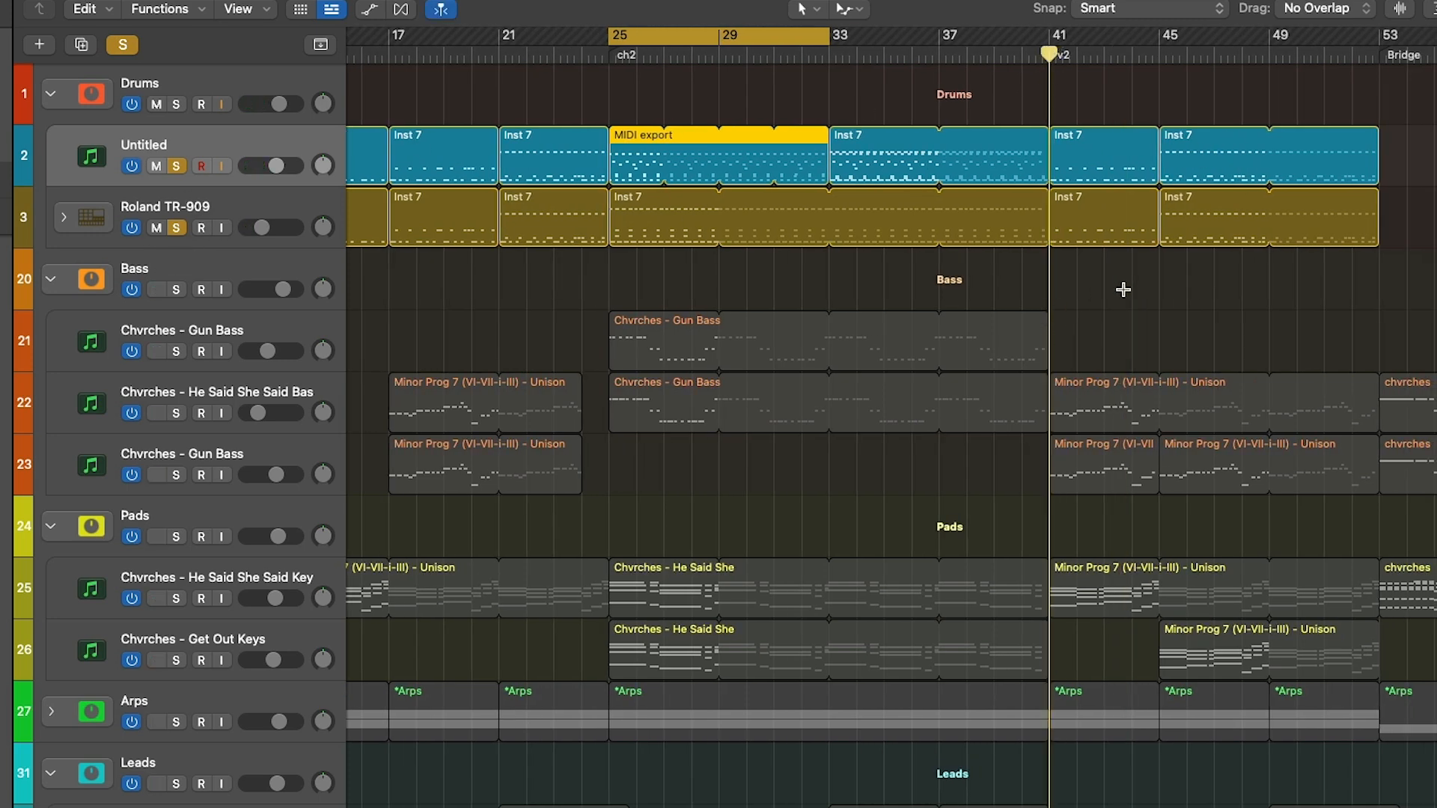
{"action": "scroll", "coordinate": [1123, 289], "scroll_direction": "right", "scroll_amount": 5}
{"action": "key", "text": "space"}
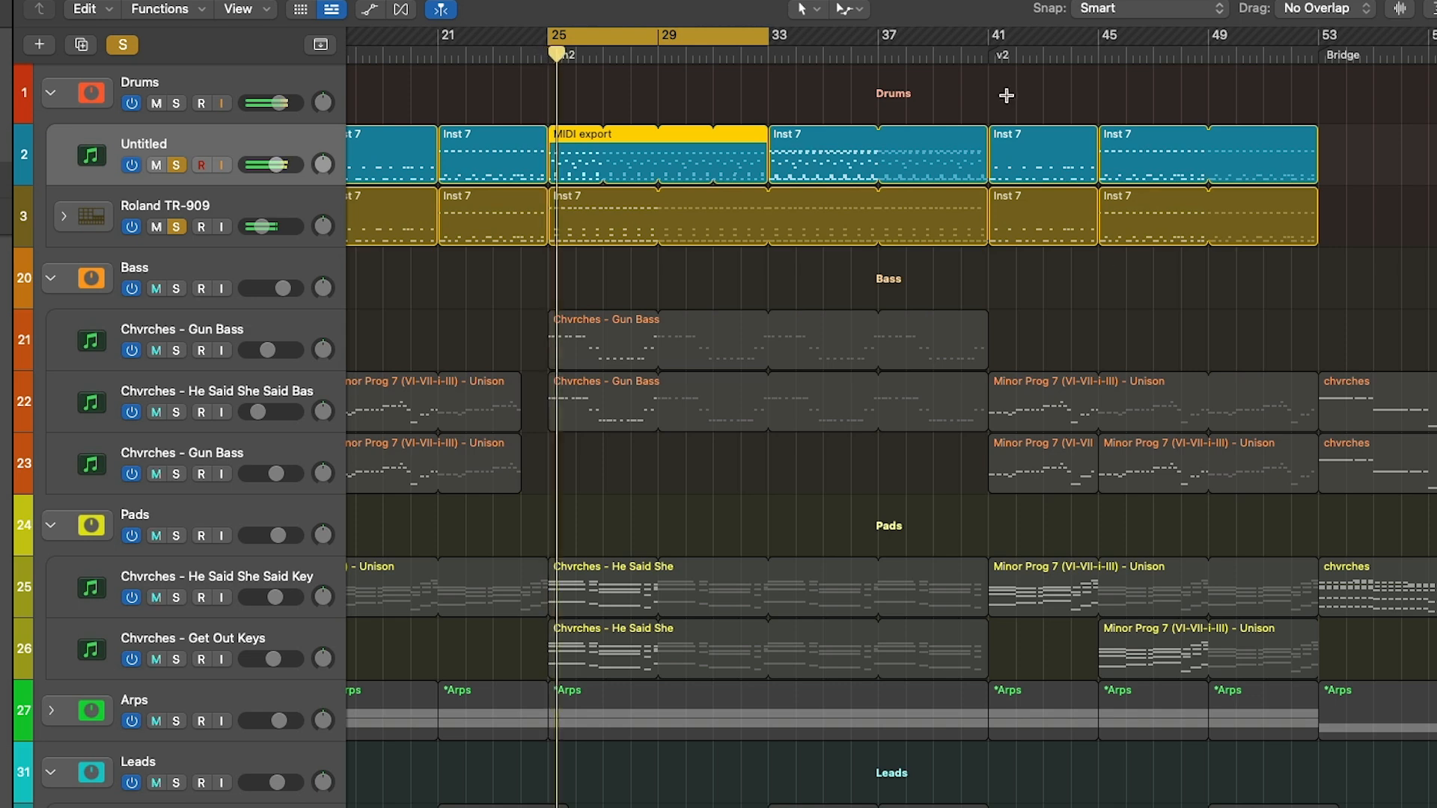
{"action": "key", "text": "space"}
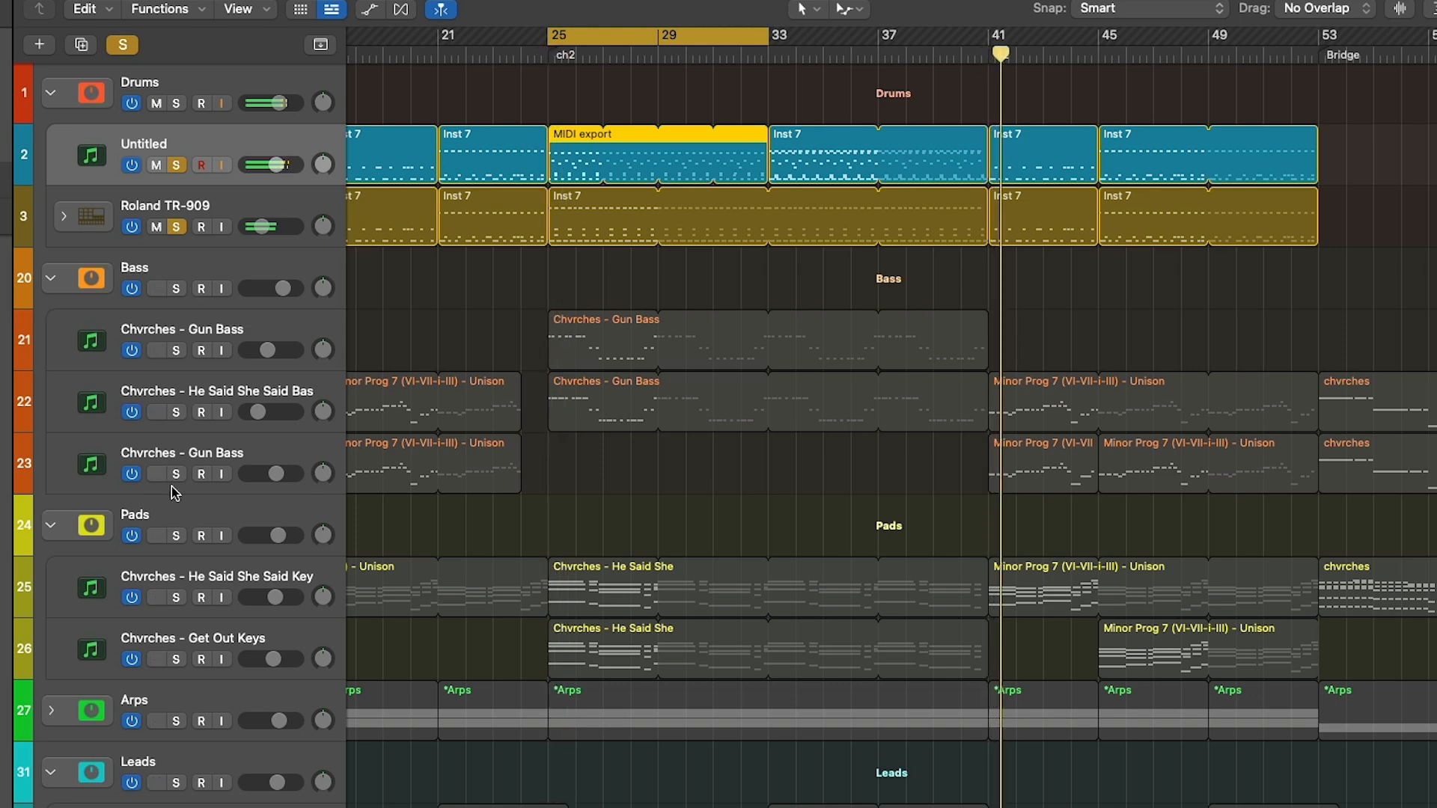
{"action": "left_click", "coordinate": [176, 289]}
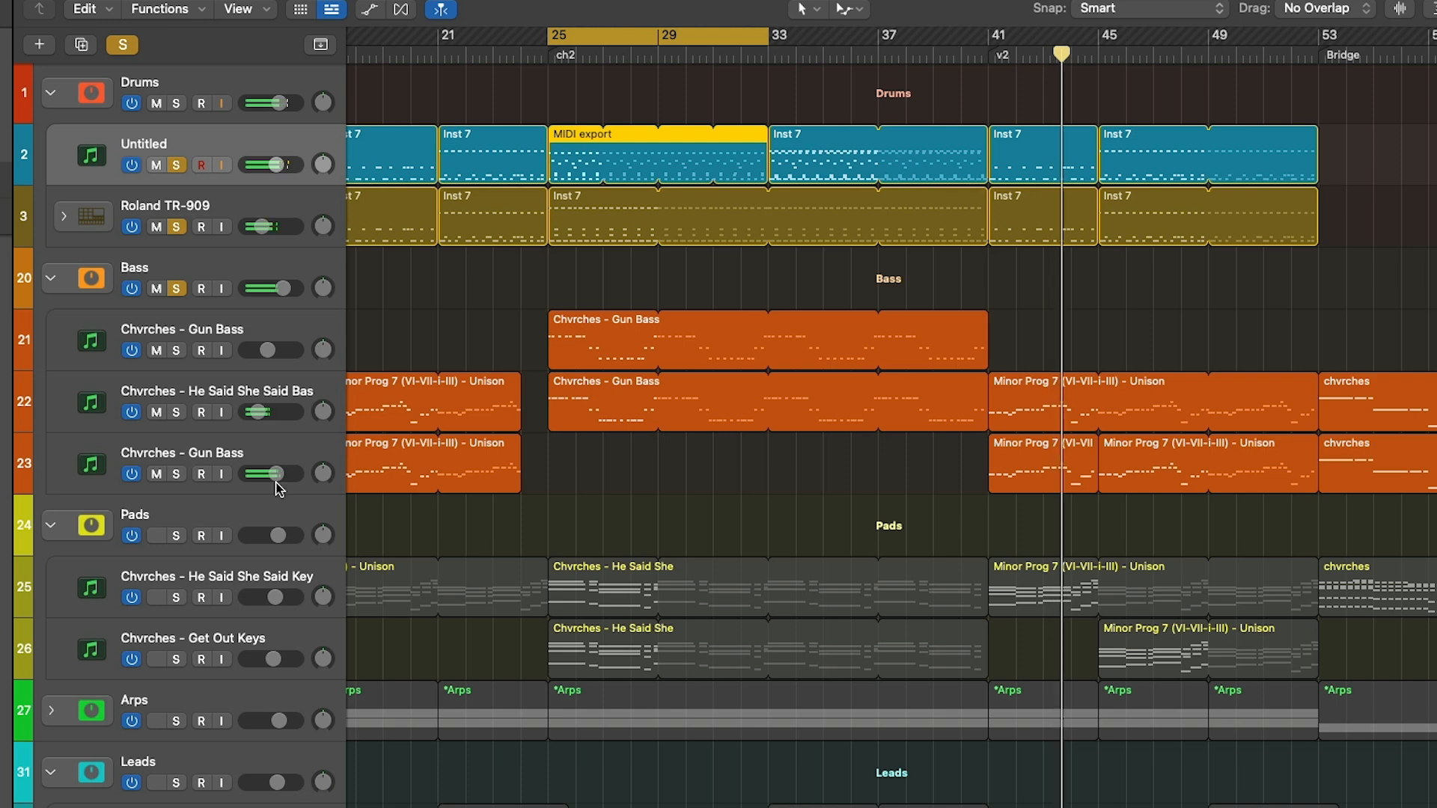
{"action": "left_click_drag", "start_coordinate": [276, 474], "coordinate": [267, 474]}
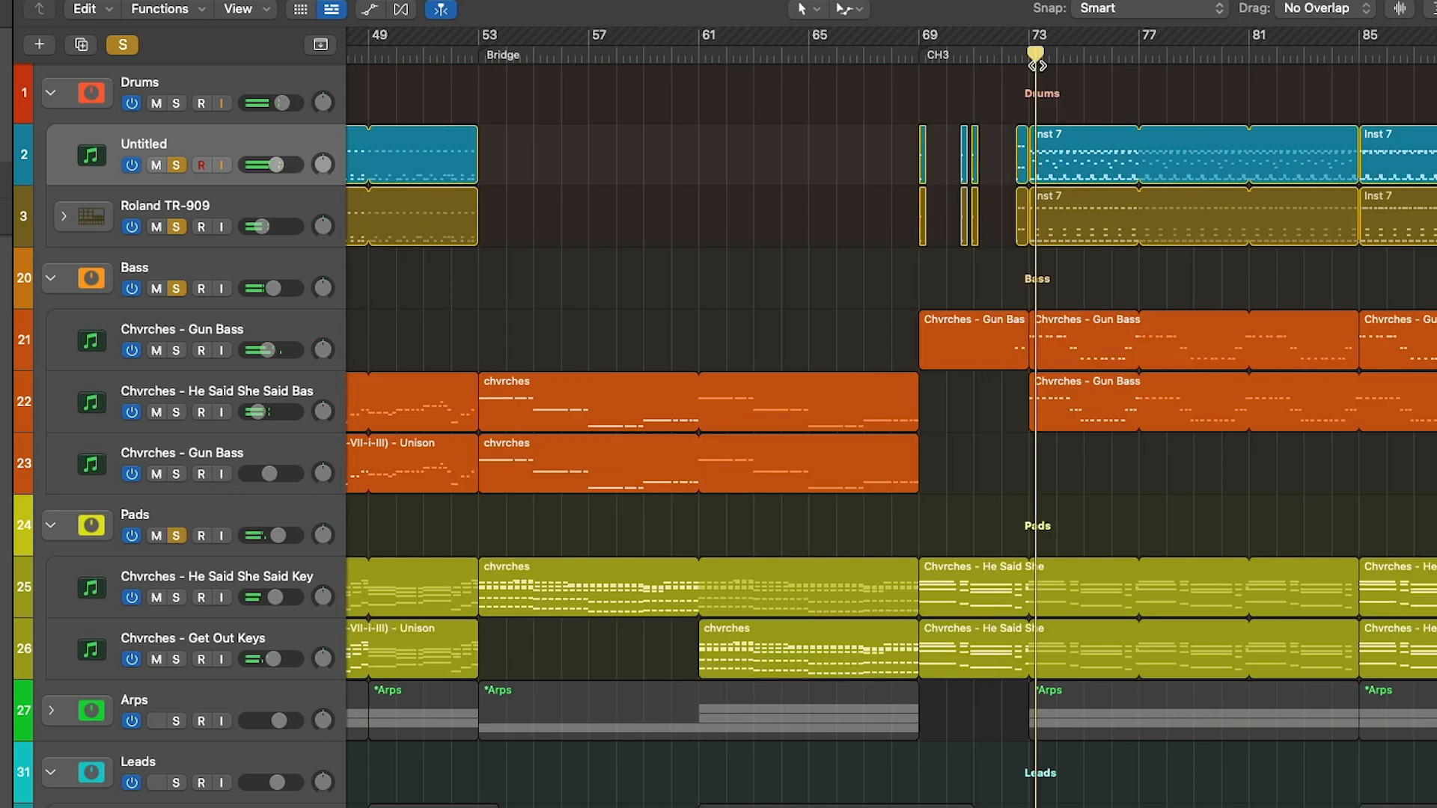
- Play the soloed drums, bass and pads from the start of the third chorus at bar 69
{"action": "left_click_drag", "start_coordinate": [1036, 65], "coordinate": [1023, 606]}
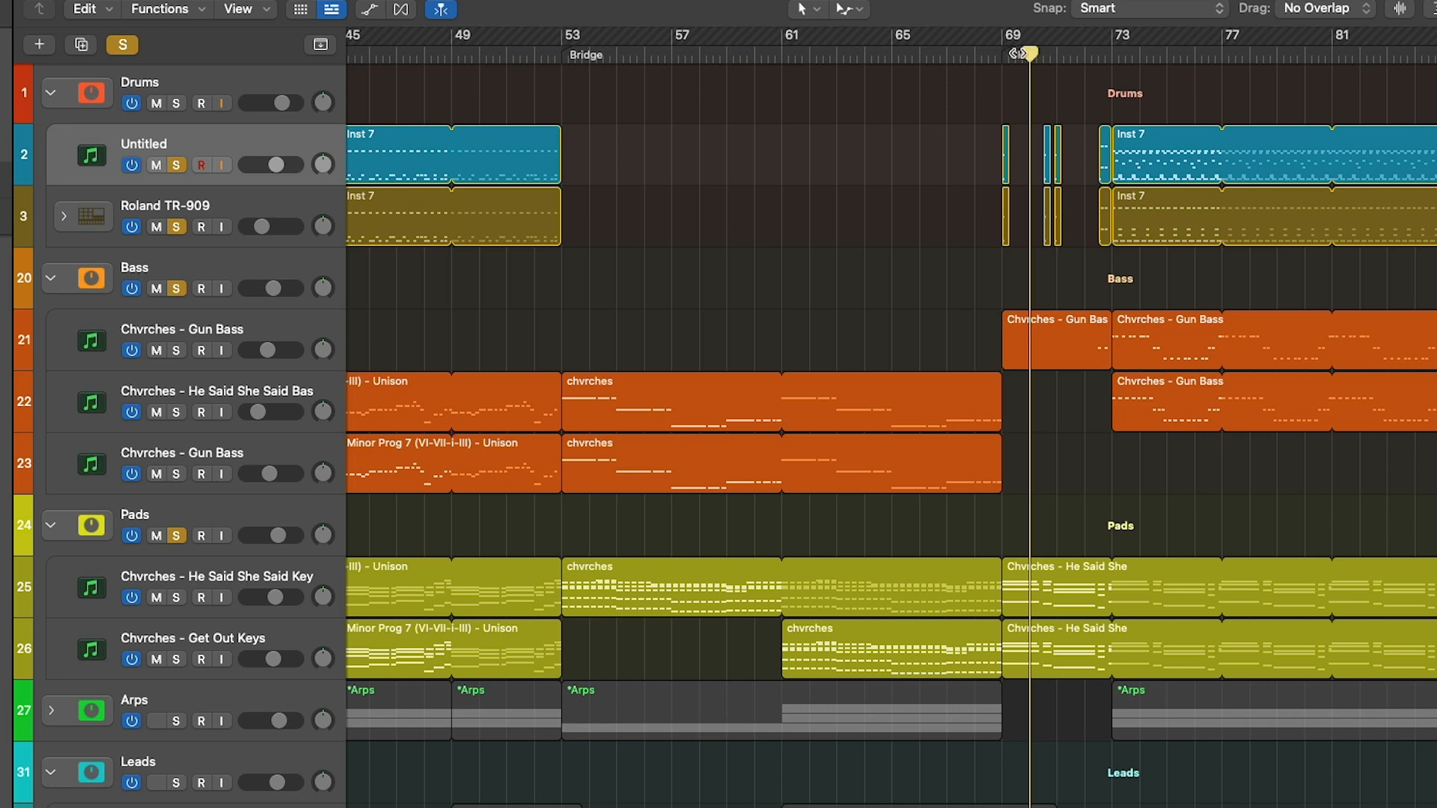
{"action": "mouse_move", "coordinate": [1016, 54]}
{"action": "left_mouse_down"}
{"action": "mouse_move", "coordinate": [992, 53]}
{"action": "mouse_move", "coordinate": [1111, 54]}
{"action": "mouse_move", "coordinate": [1003, 53]}
{"action": "left_mouse_up"}
{"action": "scroll", "coordinate": [1063, 330], "scroll_direction": "right", "scroll_amount": 2}
{"action": "scroll", "coordinate": [1071, 271], "scroll_direction": "left", "scroll_amount": 1}
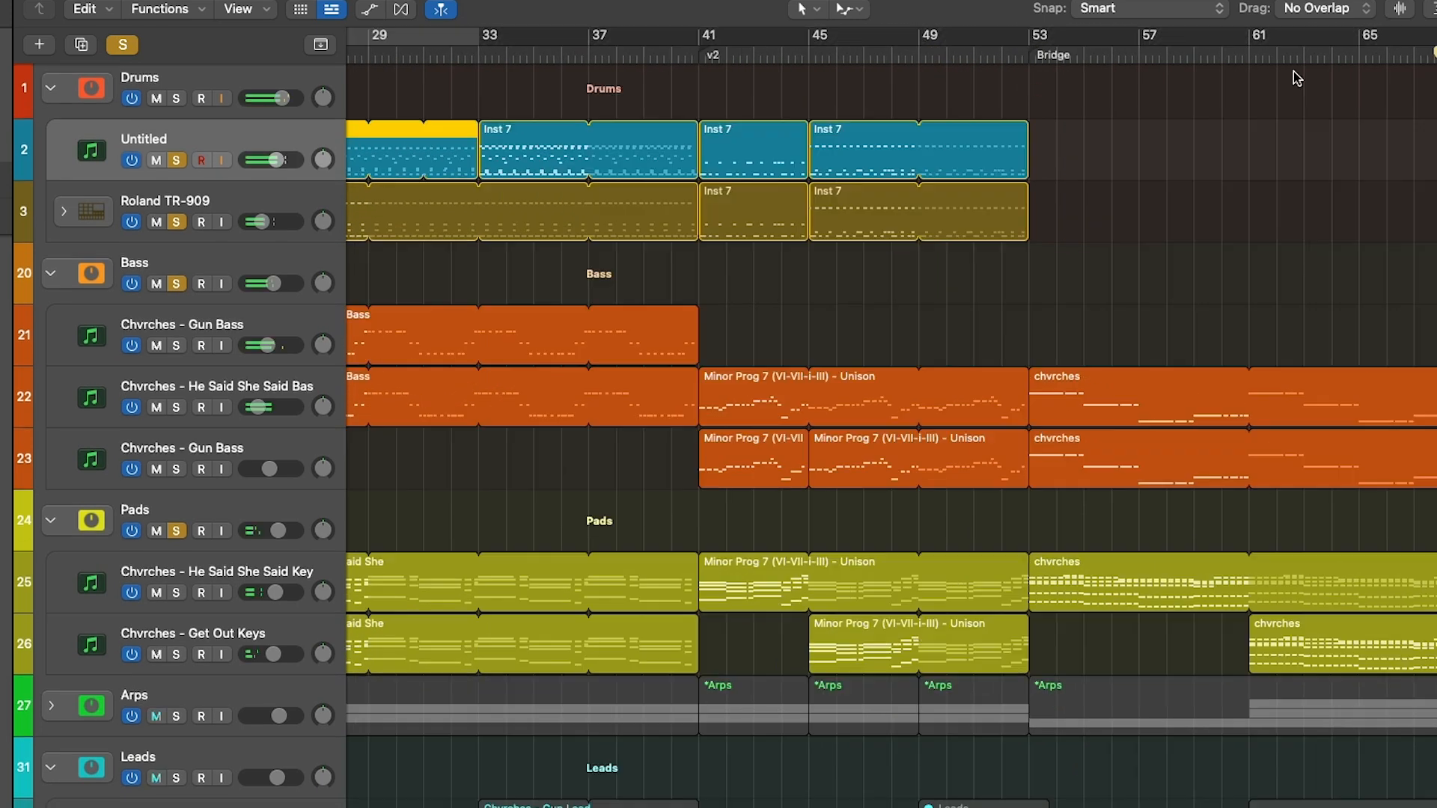
- Play the soloed drums, bass and pads from the end of the bridge into the third chorus at bar 69
{"action": "scroll", "coordinate": [1198, 85], "scroll_direction": "right", "scroll_amount": 3}
{"action": "scroll", "coordinate": [1205, 88], "scroll_direction": "right", "scroll_amount": 1}
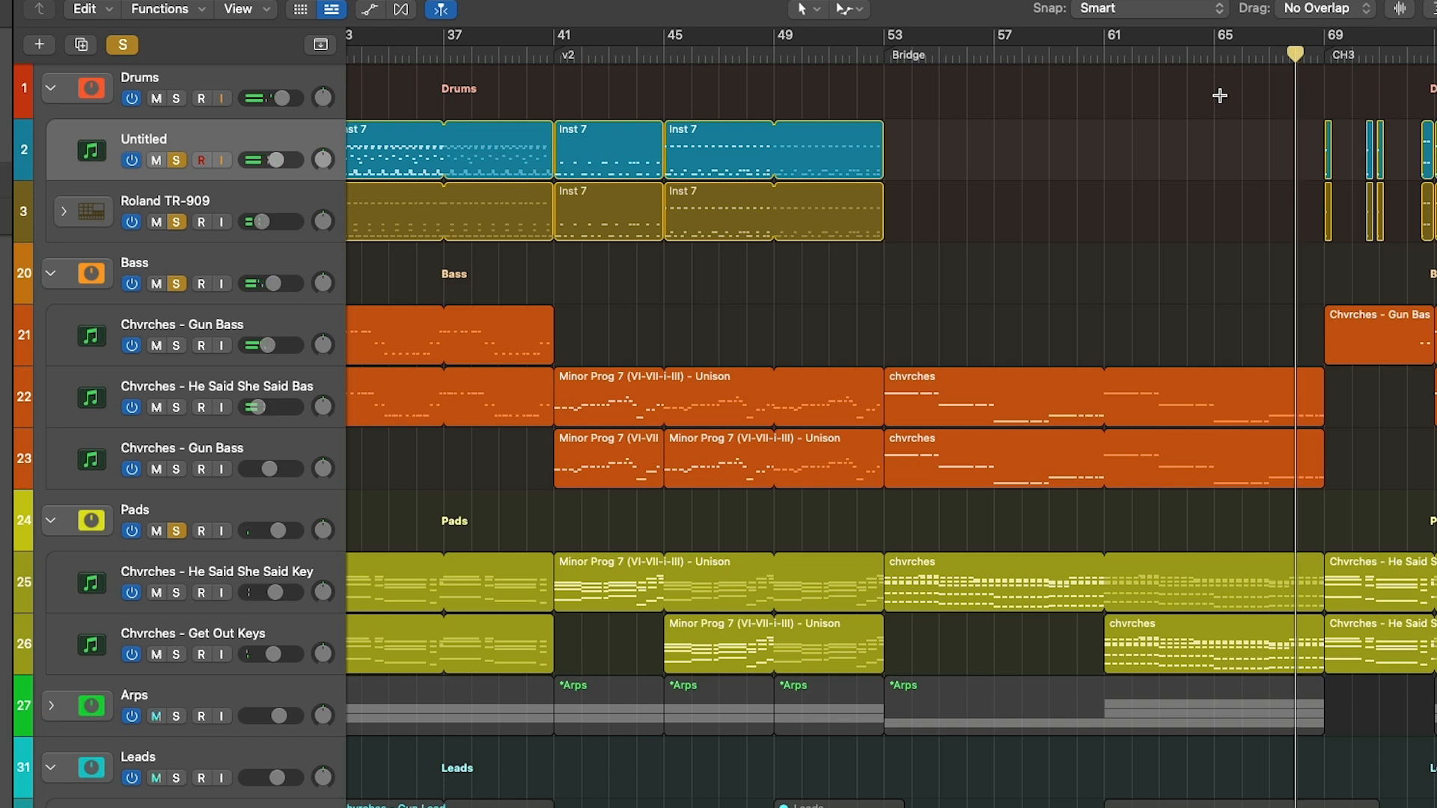
{"action": "scroll", "coordinate": [1303, 195], "scroll_direction": "right", "scroll_amount": 3}
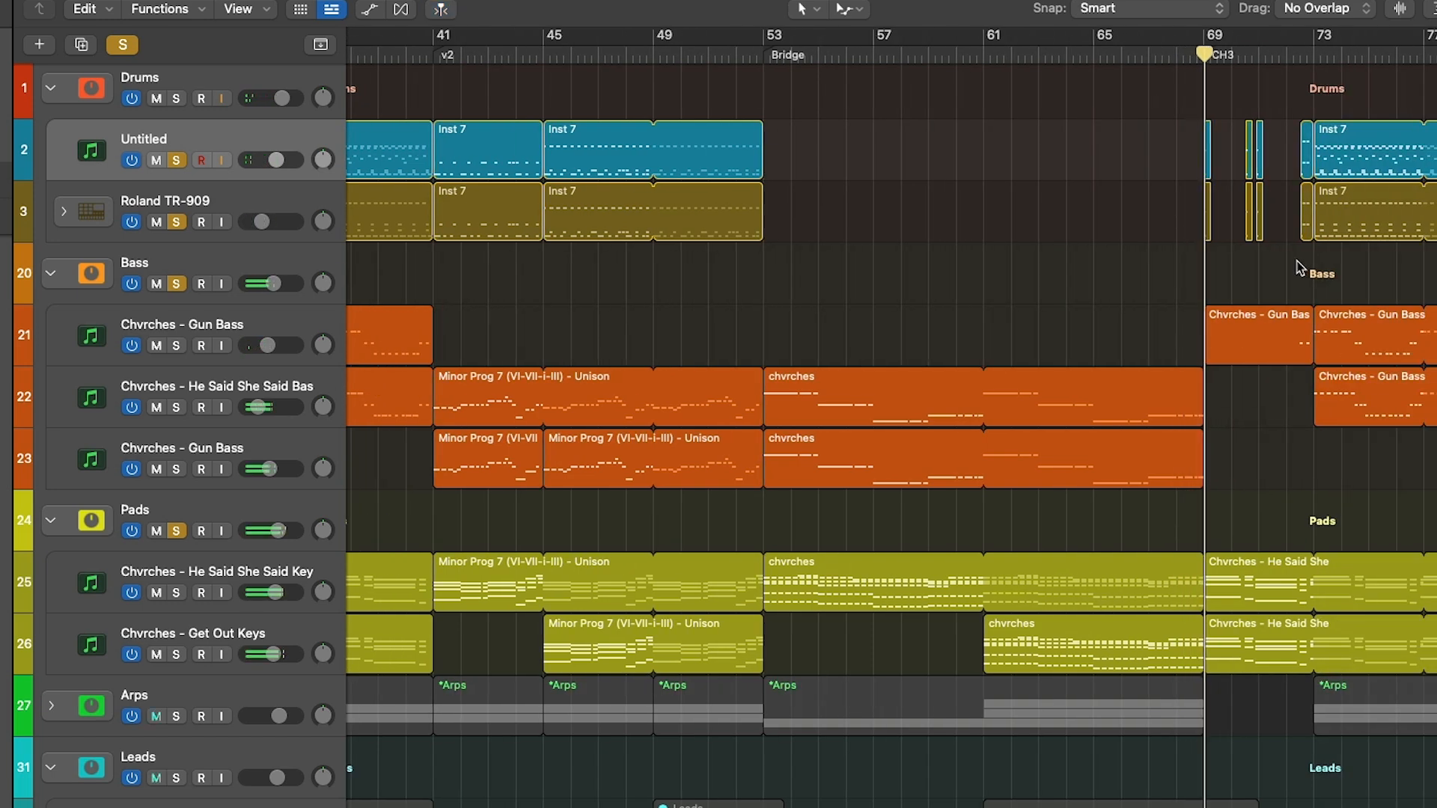
{"action": "scroll", "coordinate": [1300, 268], "scroll_direction": "right", "scroll_amount": 2}
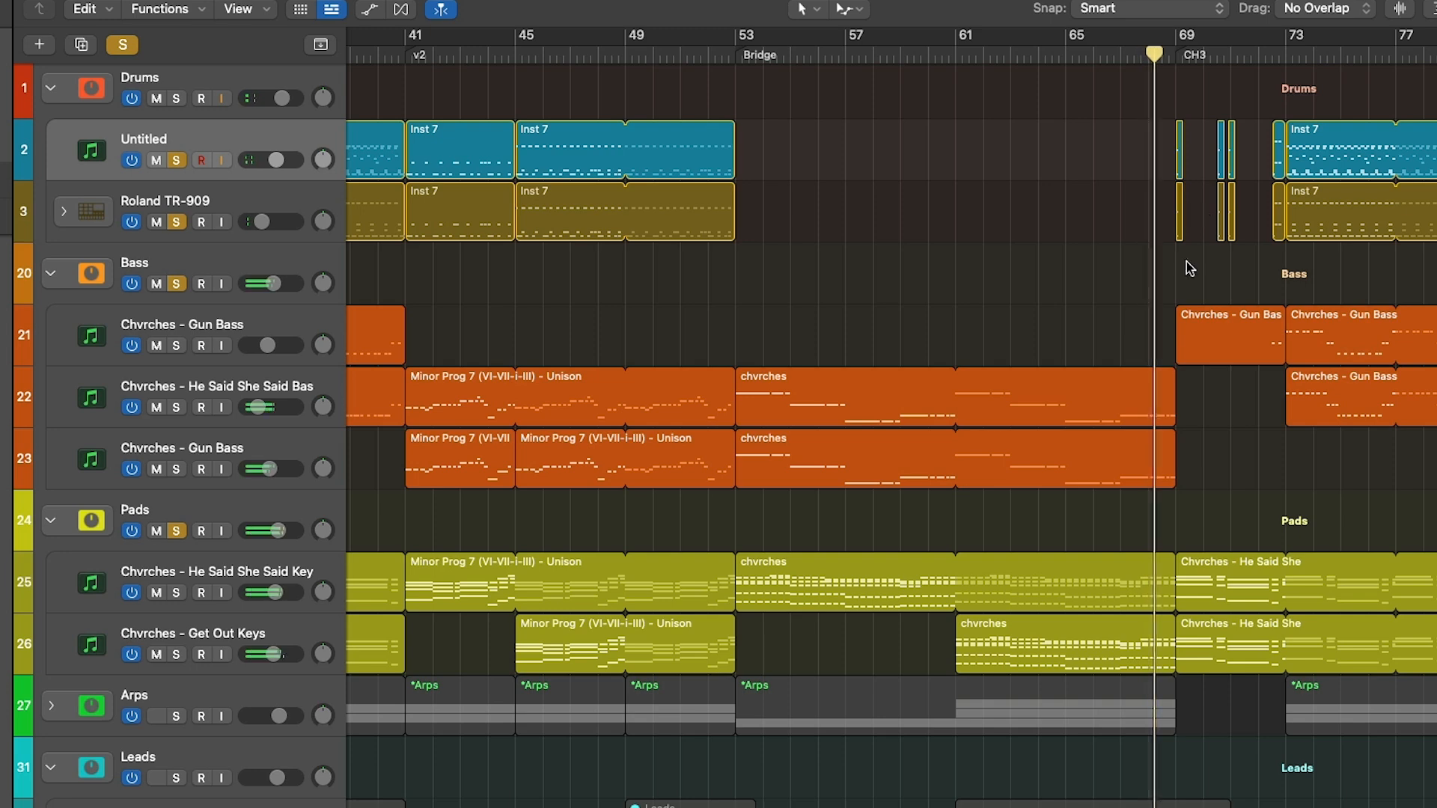
{"action": "scroll", "coordinate": [1187, 269], "scroll_direction": "right", "scroll_amount": 3}
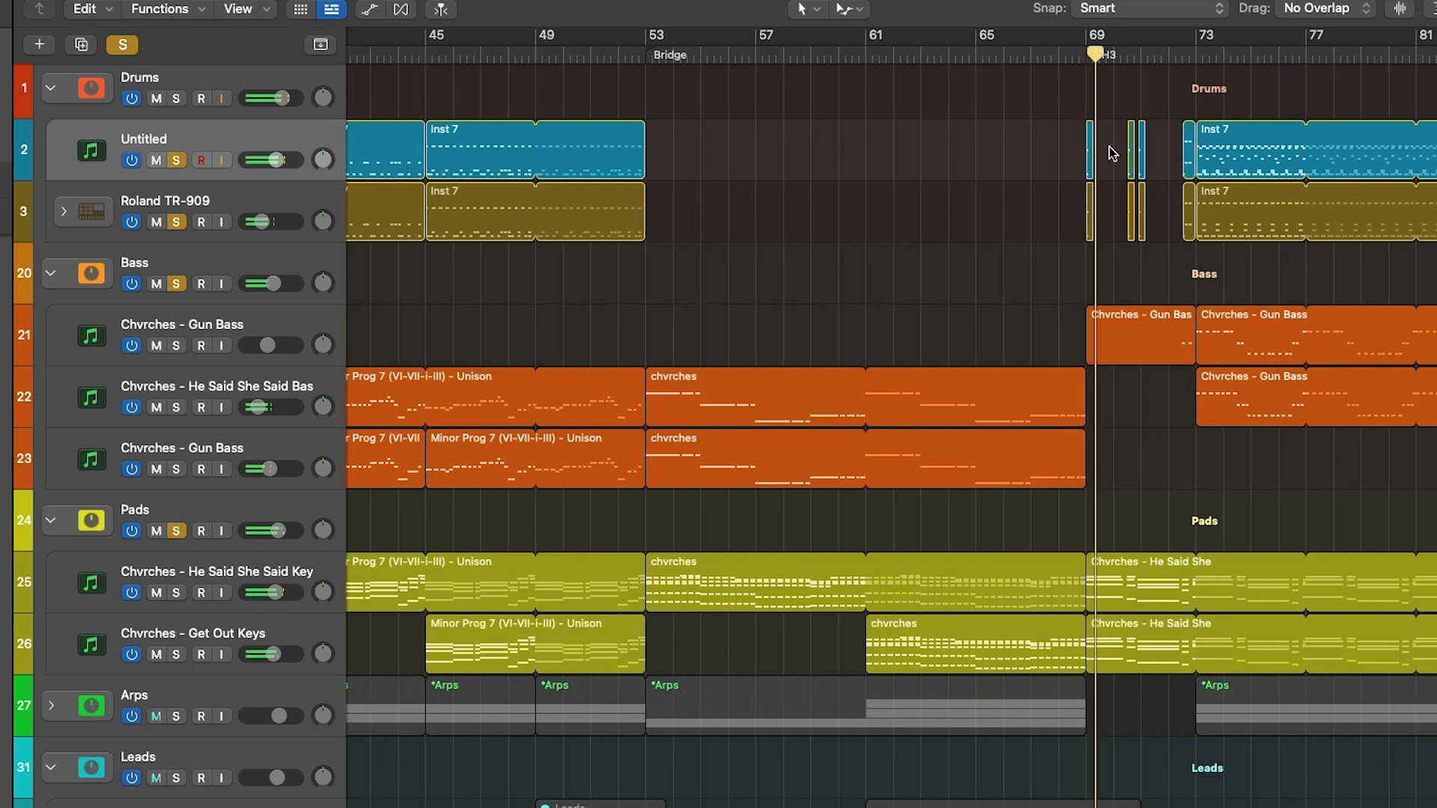
- Examine the short Untitled drum region at bar 69 in the Piano Roll during playback, and close the editor
{"action": "double_click", "coordinate": [1091, 149]}
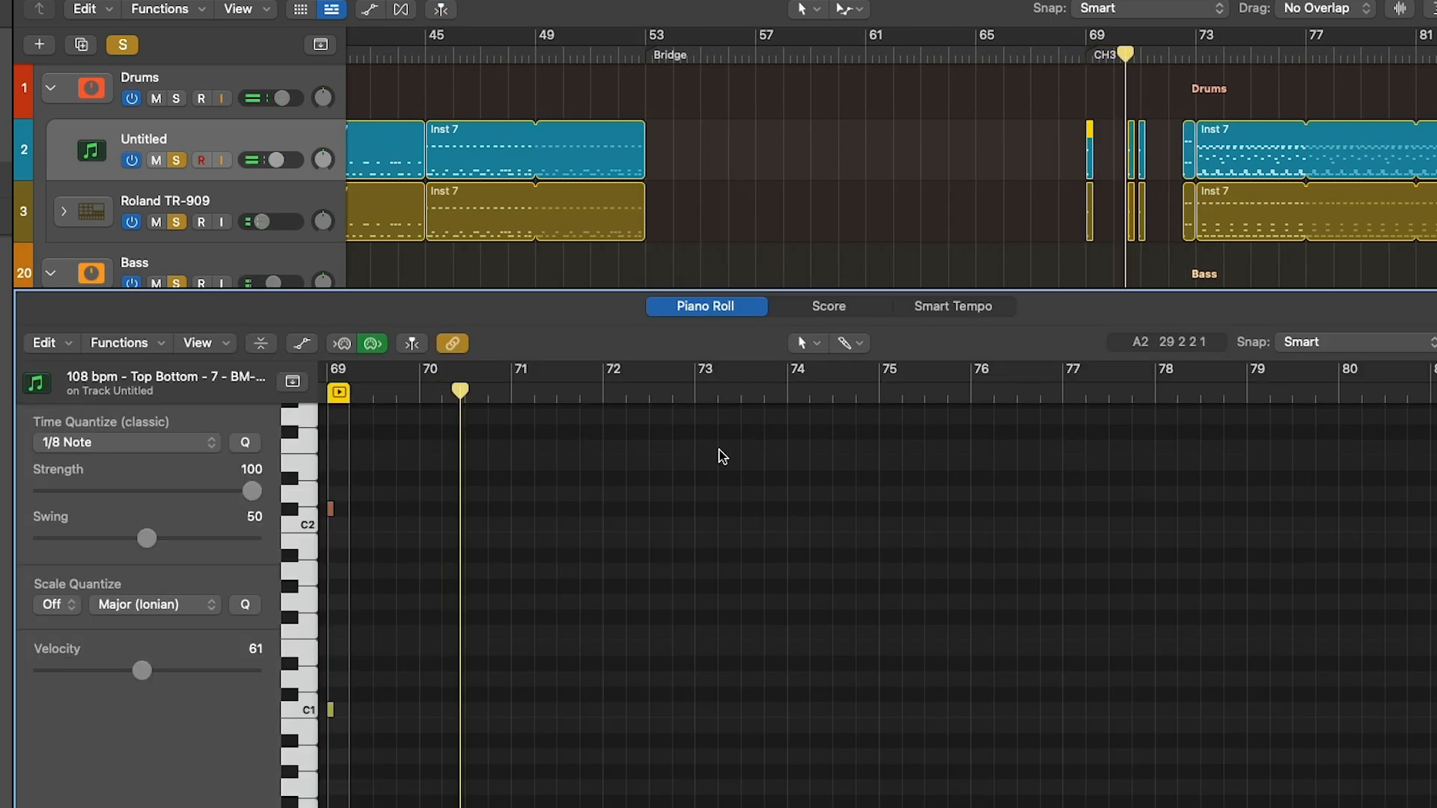
{"action": "scroll", "coordinate": [726, 483], "scroll_direction": "up", "scroll_amount": 10}
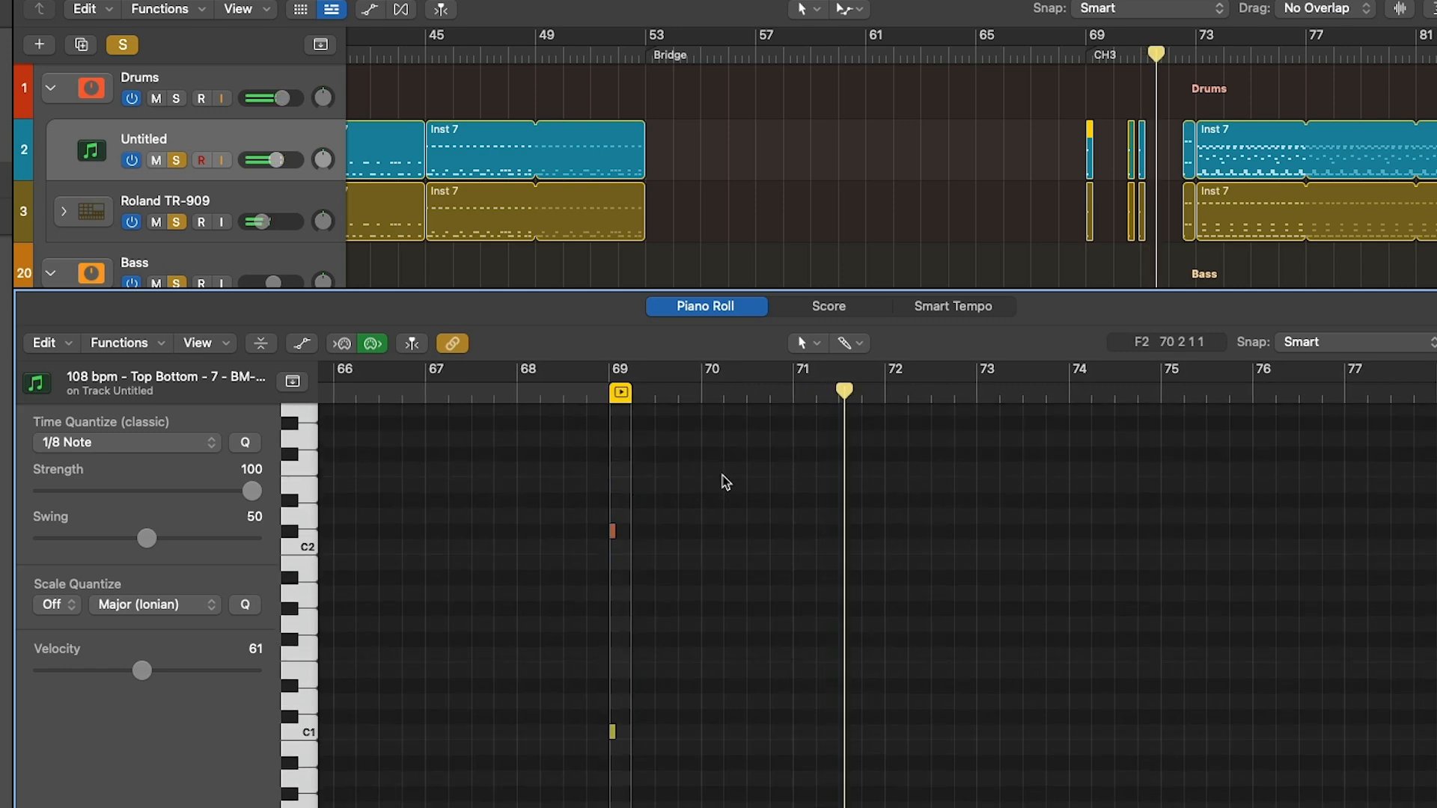
{"action": "scroll", "coordinate": [728, 481], "scroll_direction": "down", "scroll_amount": 3}
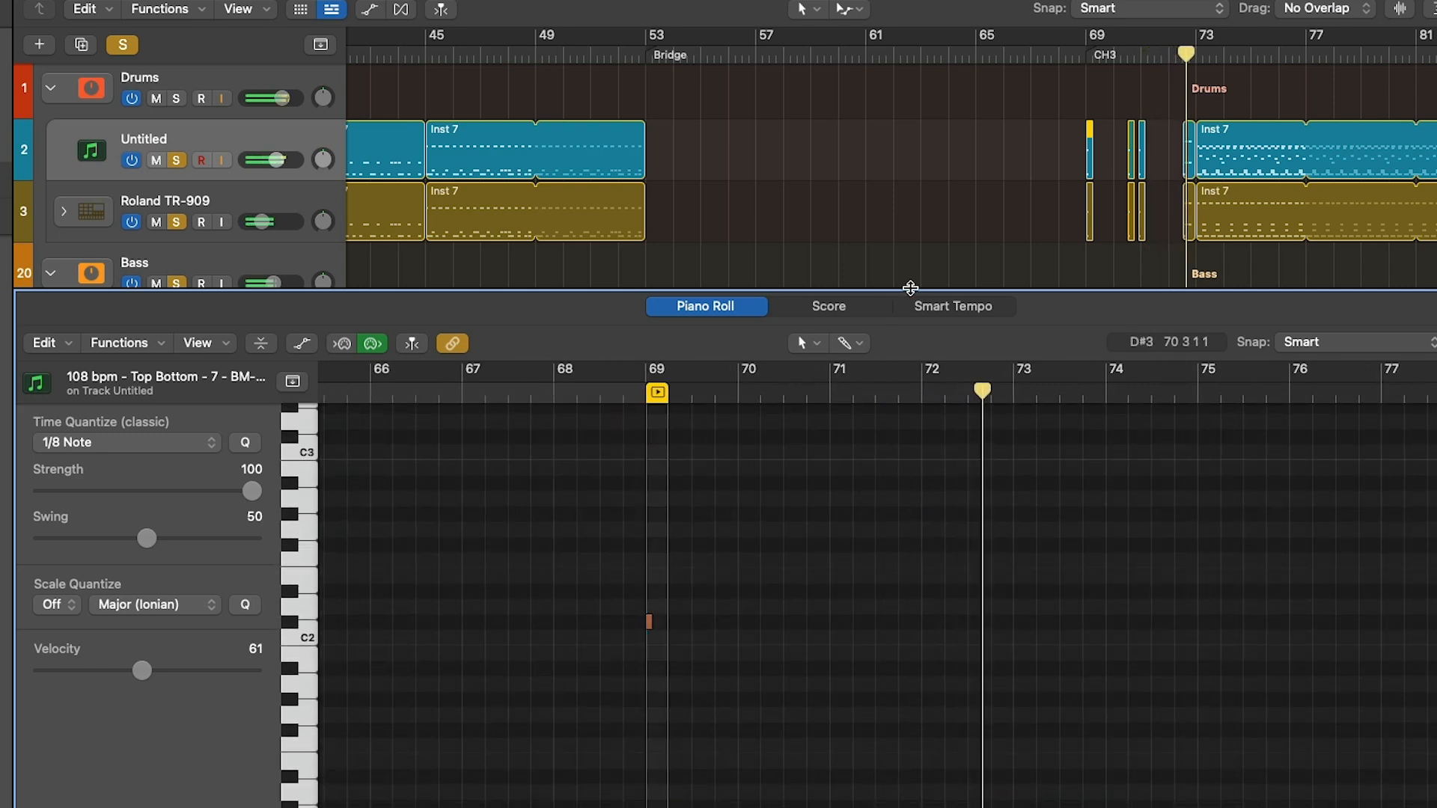
{"action": "key", "text": "e"}
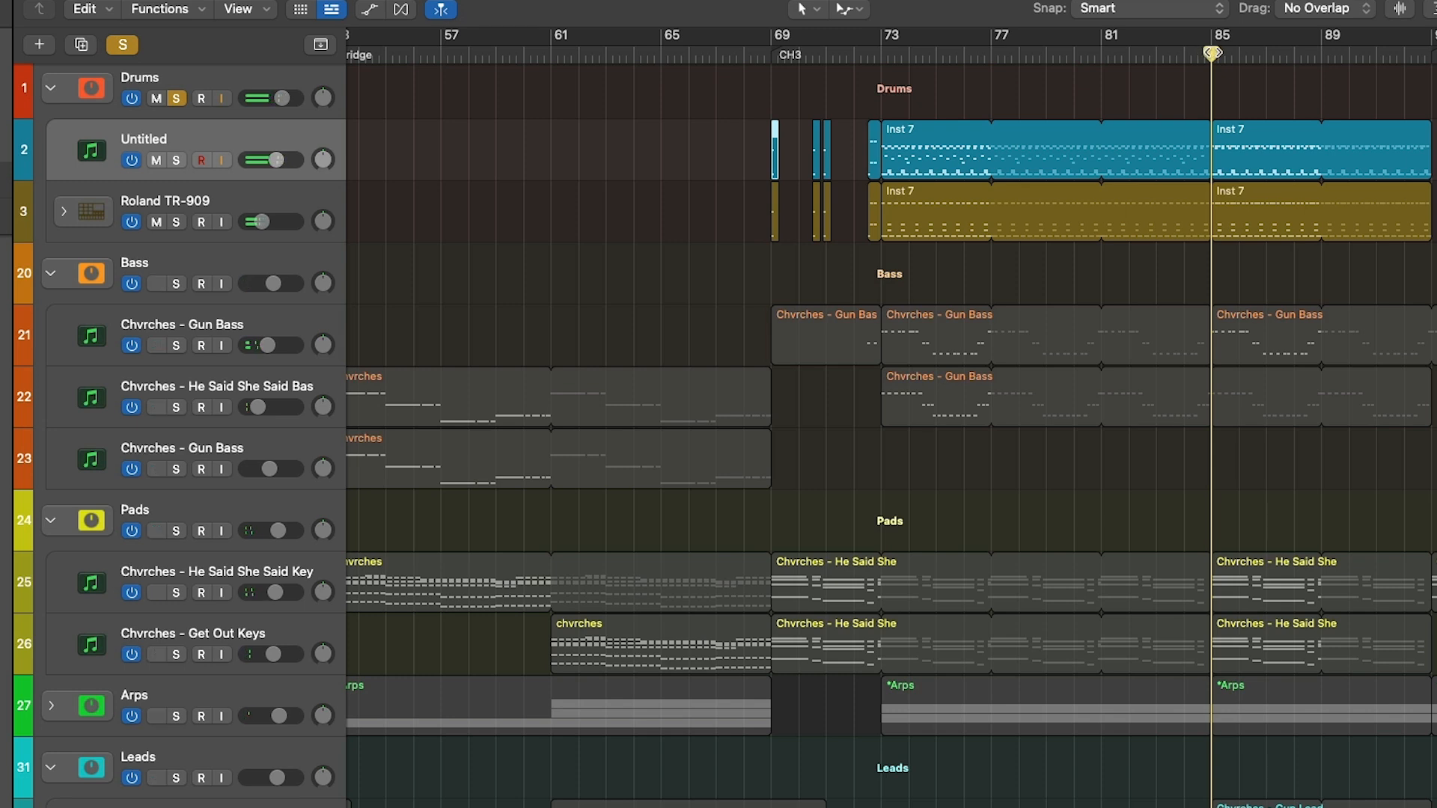
- Play the soloed Drums stack through the second half of the third chorus from bar 85
{"action": "scroll", "coordinate": [1213, 53], "scroll_direction": "right", "scroll_amount": 1}
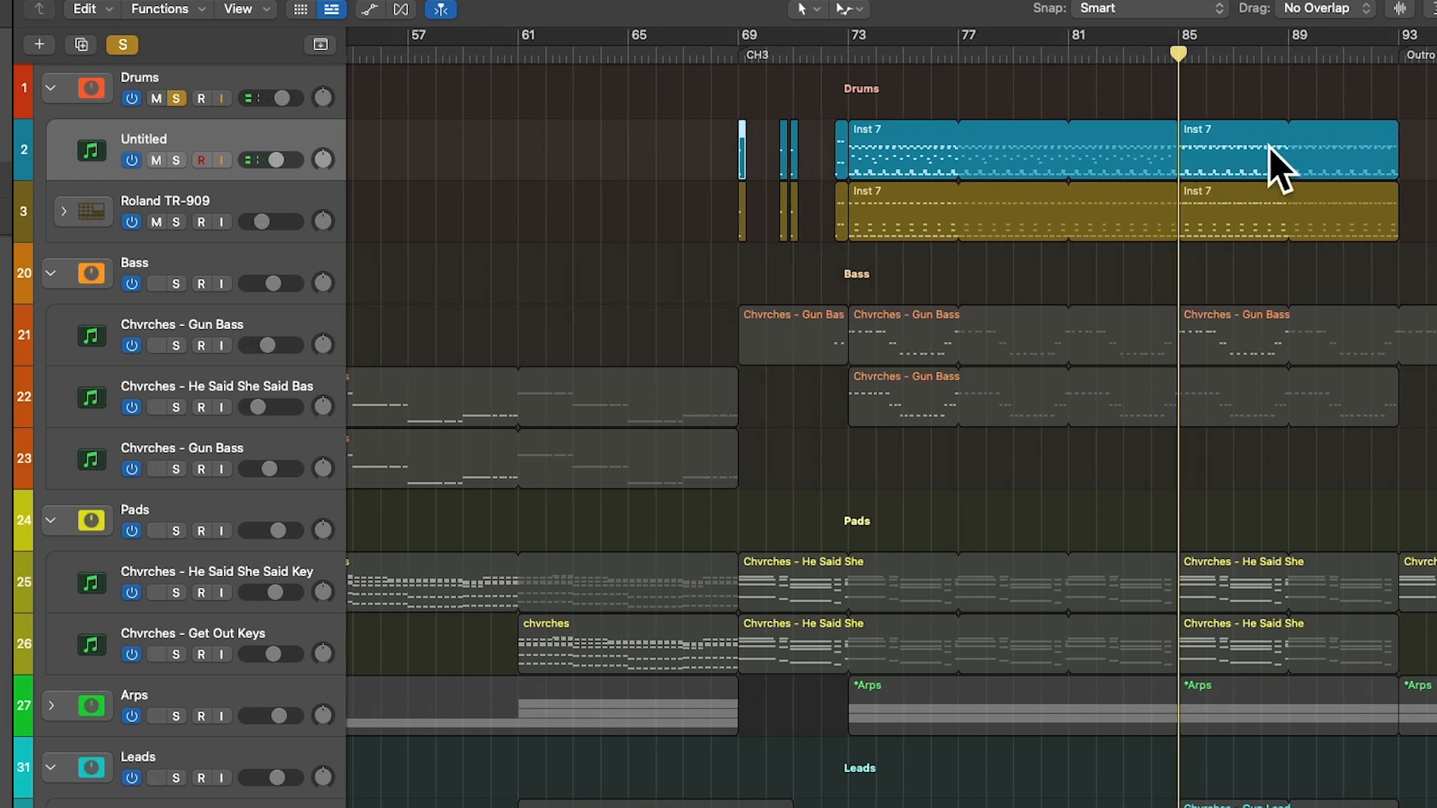
{"action": "key", "text": "space"}
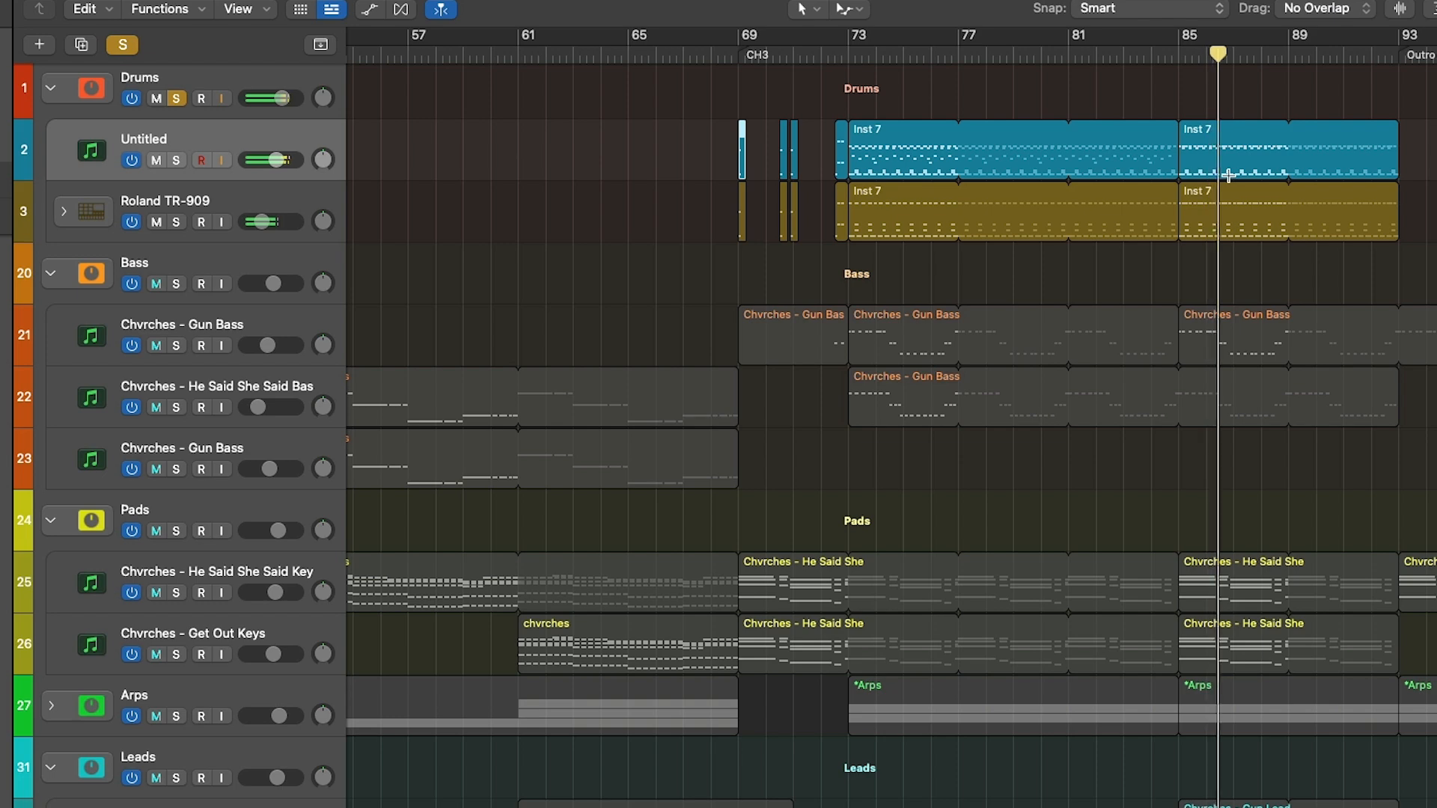
{"action": "key", "text": "space"}
{"action": "scroll", "coordinate": [1223, 172], "scroll_direction": "right", "scroll_amount": 1}
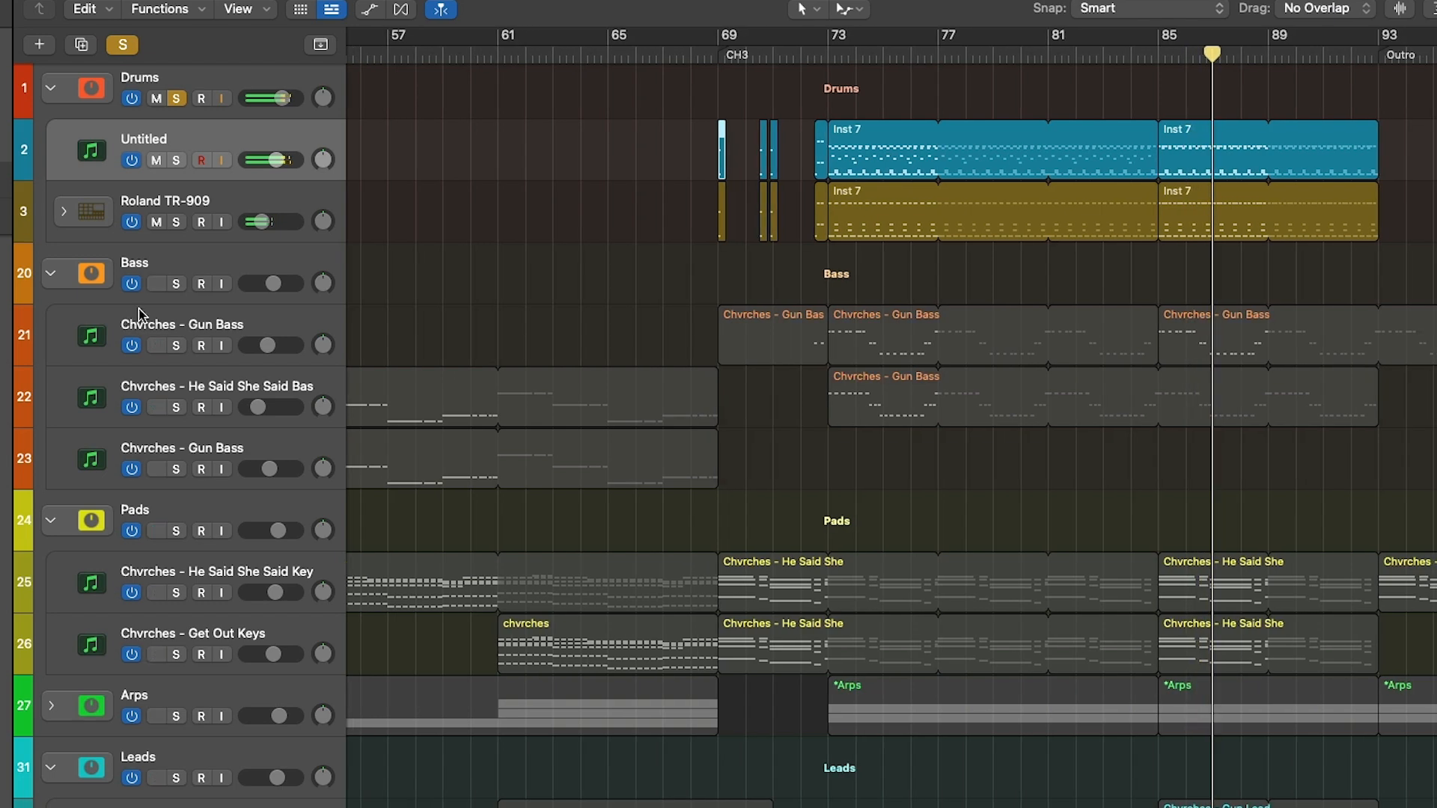
- Switch the solo from the Drums stack to the Bass stack, and clear all solos
{"action": "left_click", "coordinate": [178, 285]}
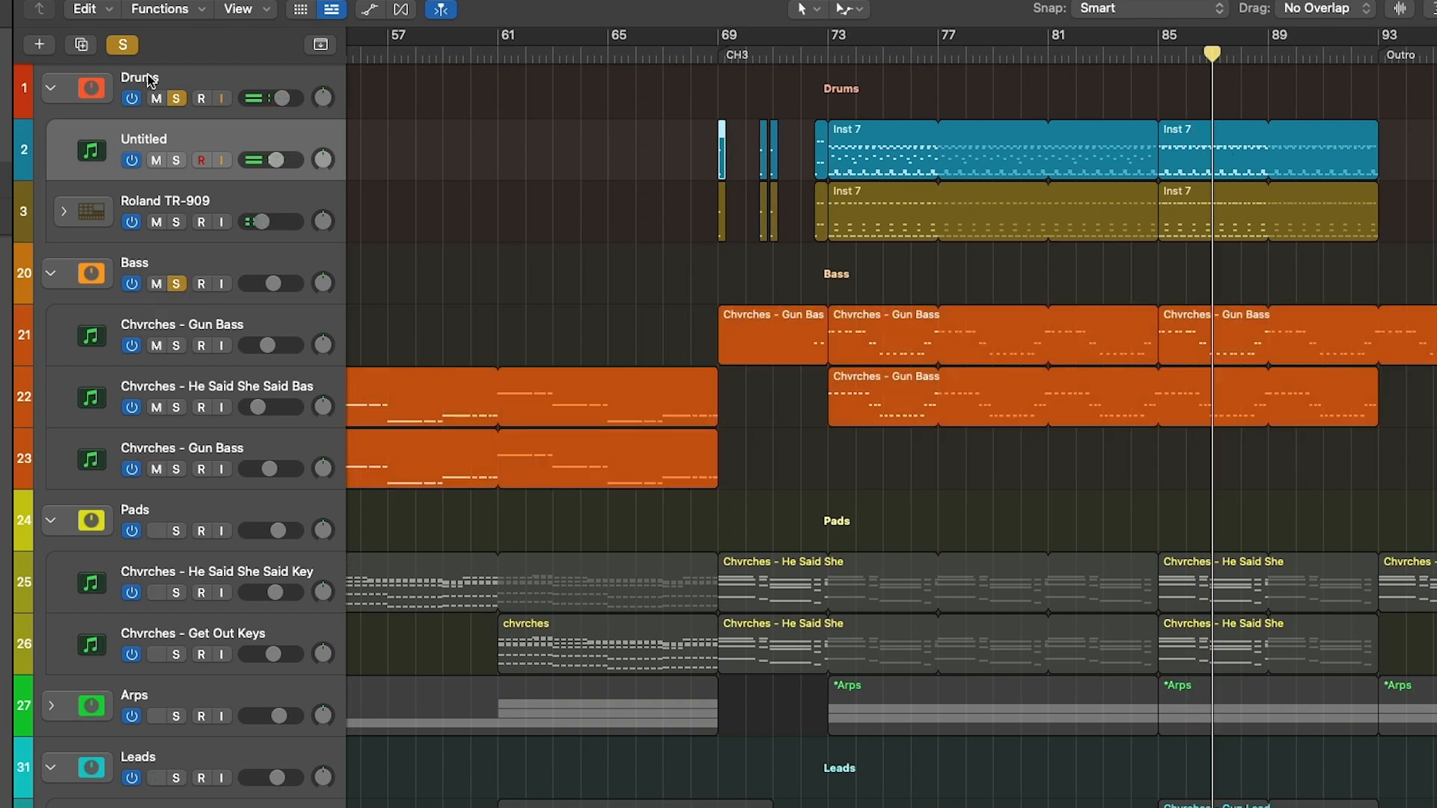
{"action": "left_click", "coordinate": [184, 98]}
{"action": "left_click", "coordinate": [132, 46]}
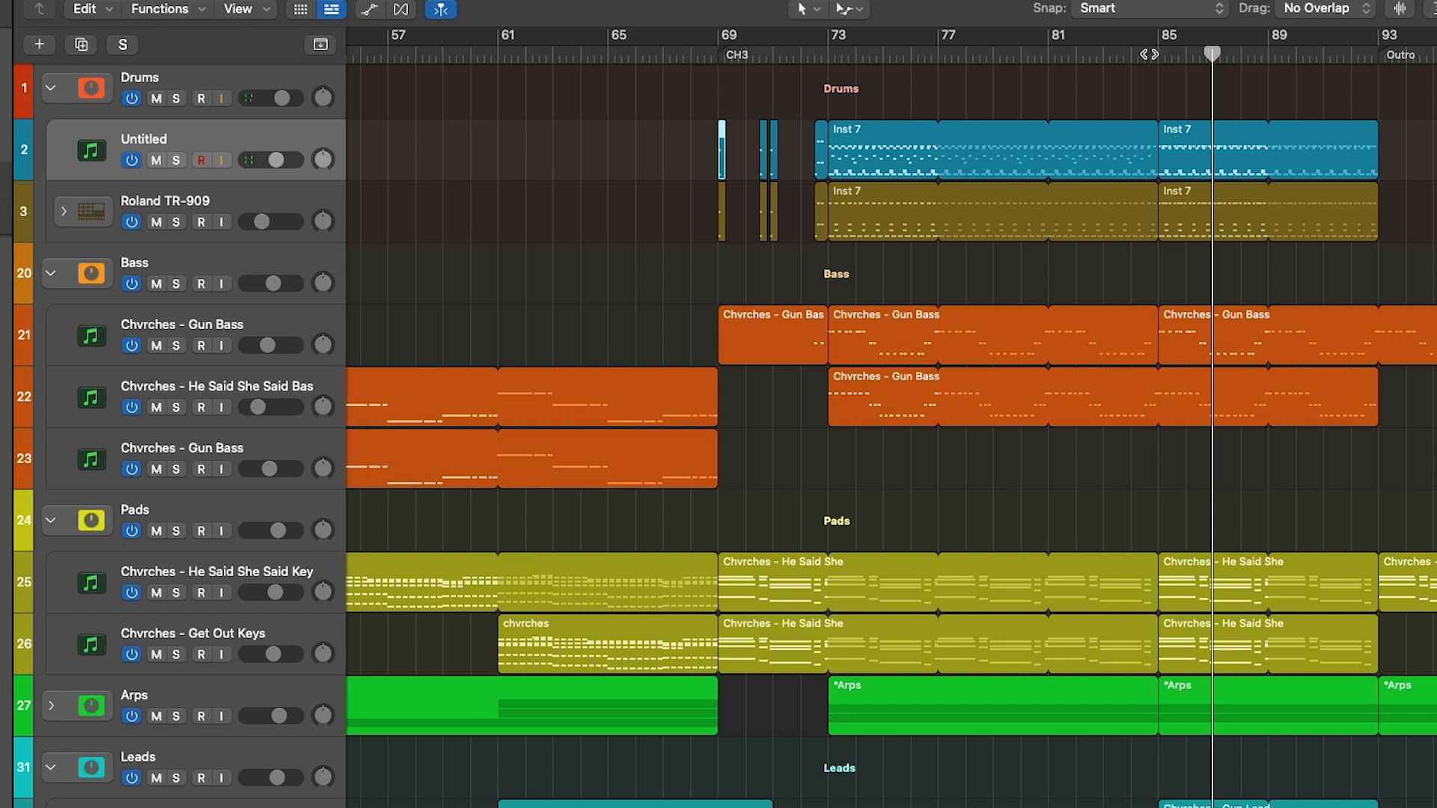